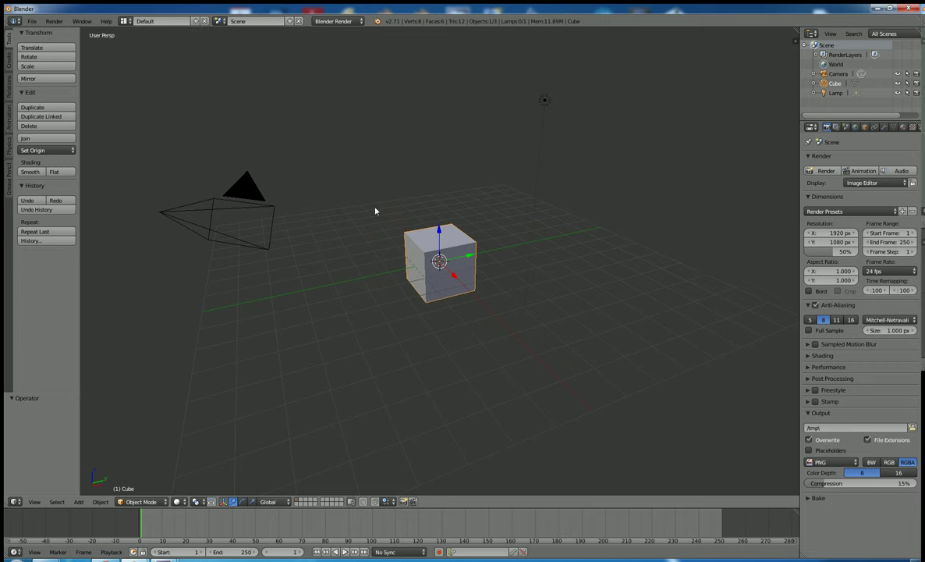
- Enable the Screencast Keys add-on, found by searching 'keys' in User Preferences, and close the window
left_click(32, 21)
left_click(62, 128)
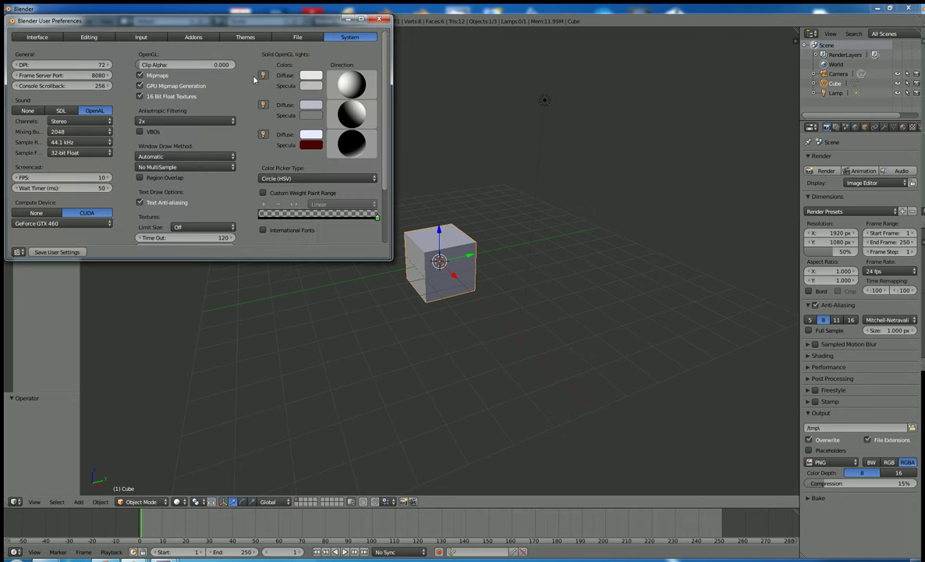
left_click(195, 37)
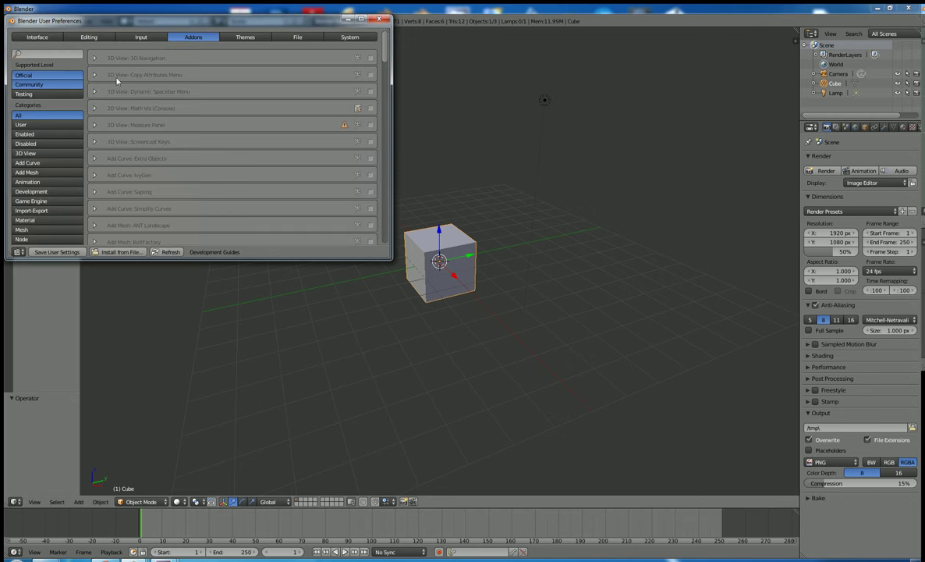
left_click(36, 53)
type("keys")
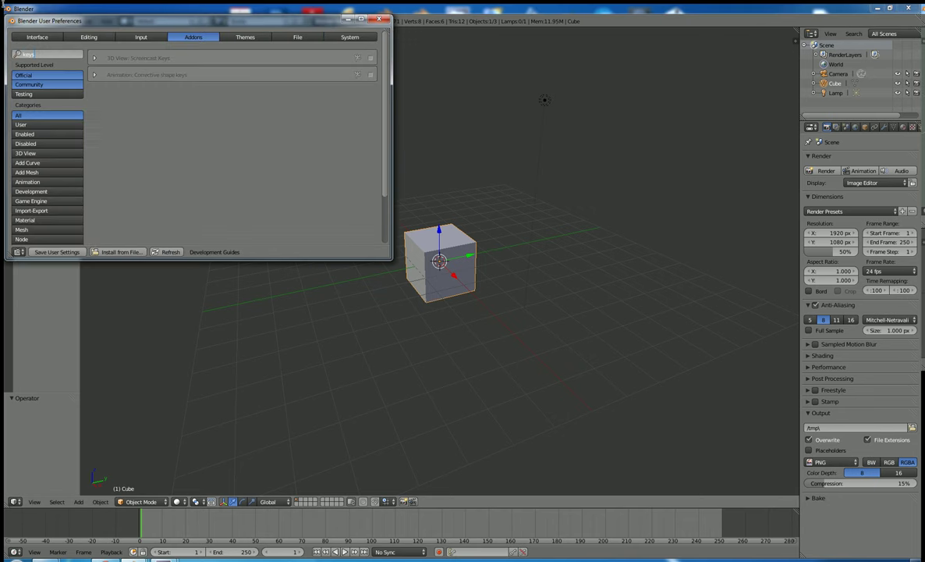
key("Return")
left_click(369, 58)
left_click(383, 23)
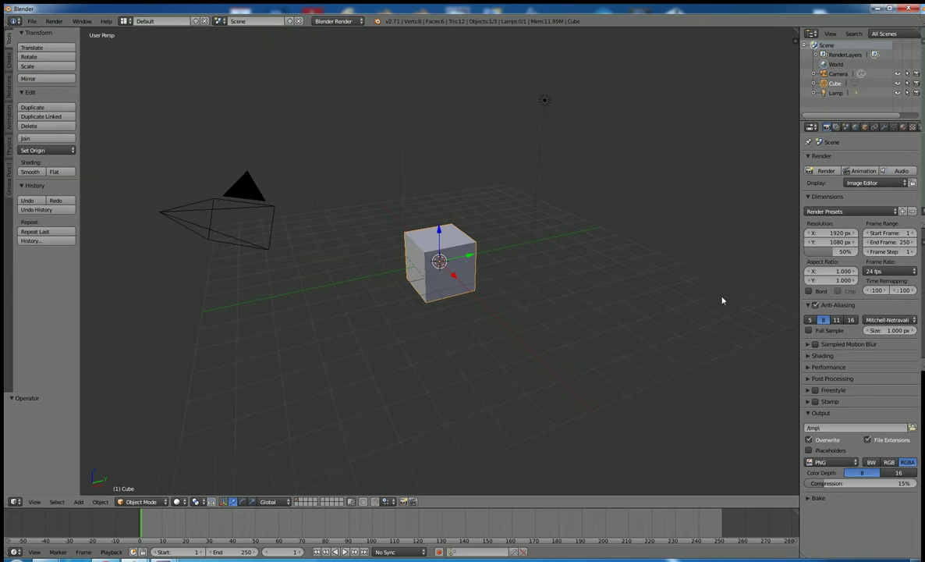
- Start the on-screen key display from the sidebar, then hide the sidebar again
key("n")
left_click(769, 437)
key("n")
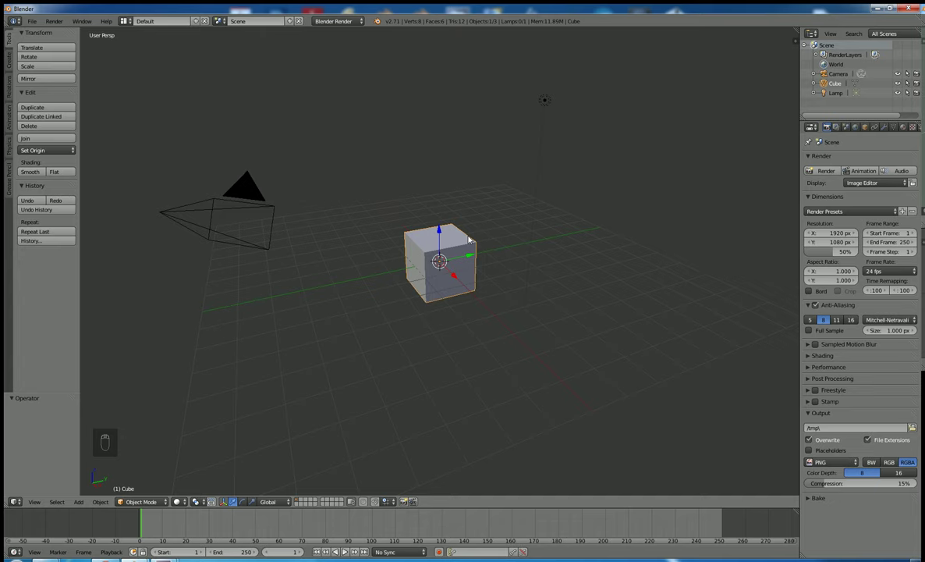
- Switch the cube into Edit Mode and back via the mode menu, then again with Tab
left_click(141, 502)
left_click(139, 501)
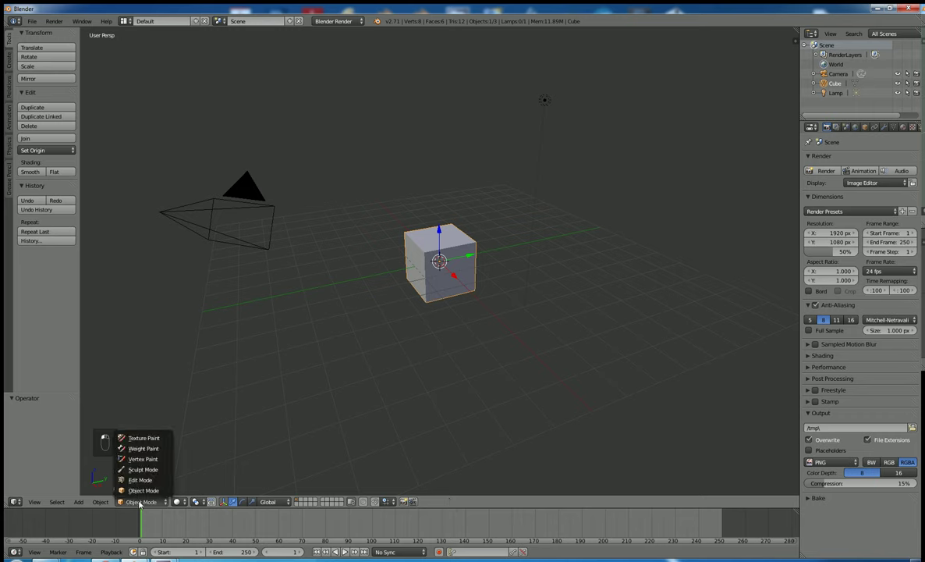
left_click(142, 479)
left_click(134, 501)
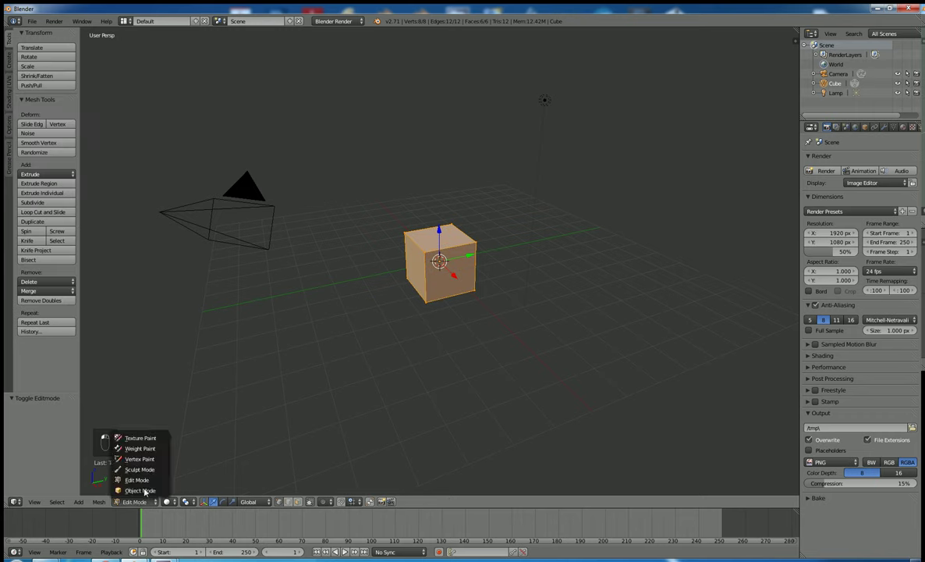
left_click(140, 490)
key("Tab")
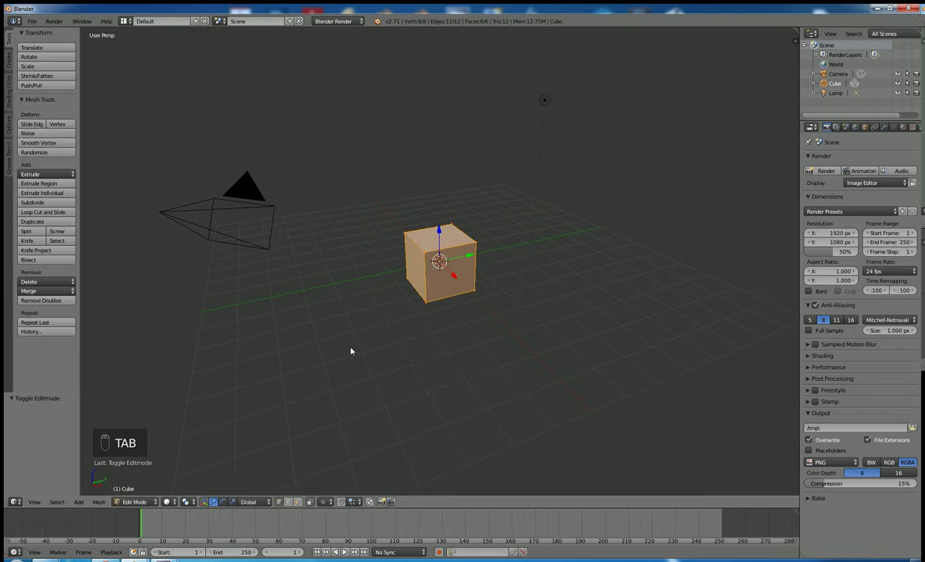
key("Tab")
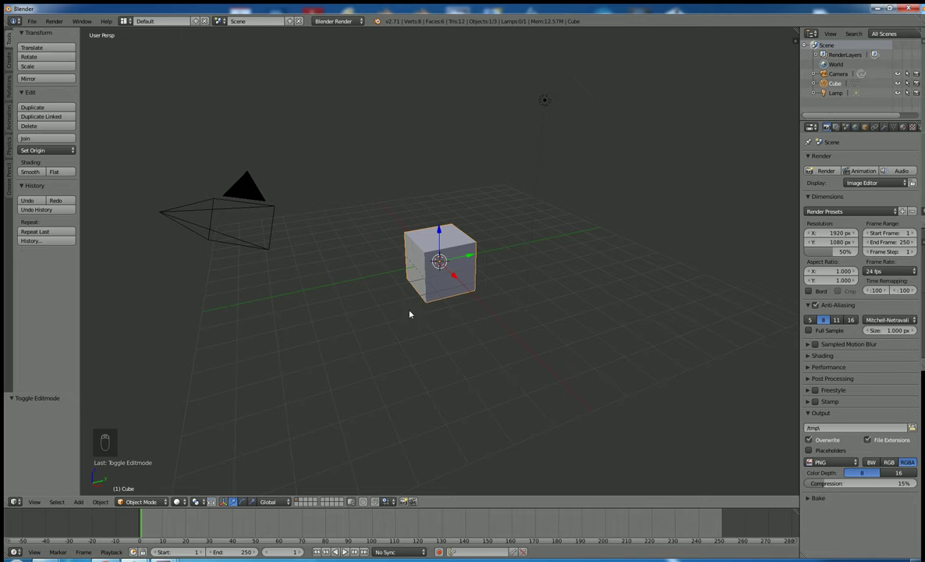
- Orbit around the cube, then view it from the front, the right and finally the top
middle_click_drag(408, 295, 430, 304)
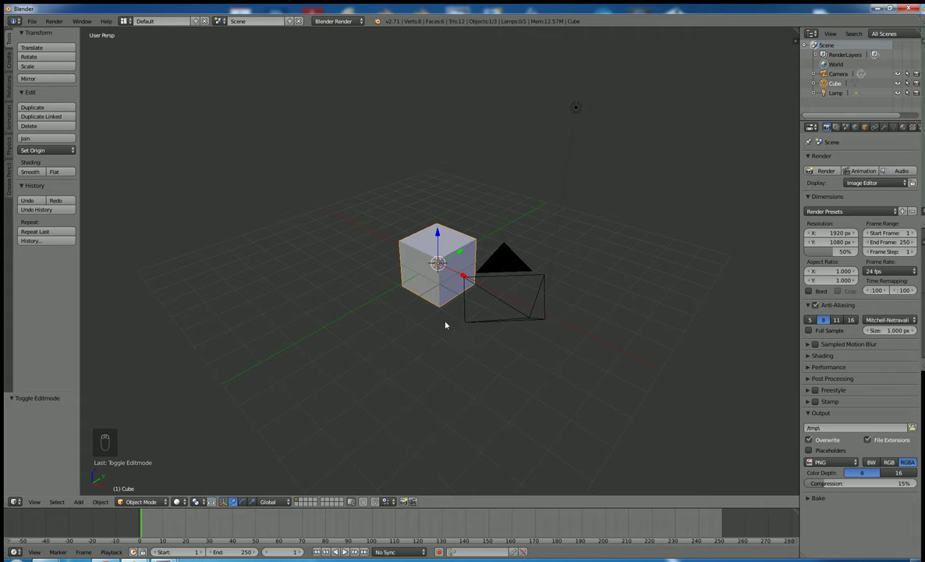
key("KP_1")
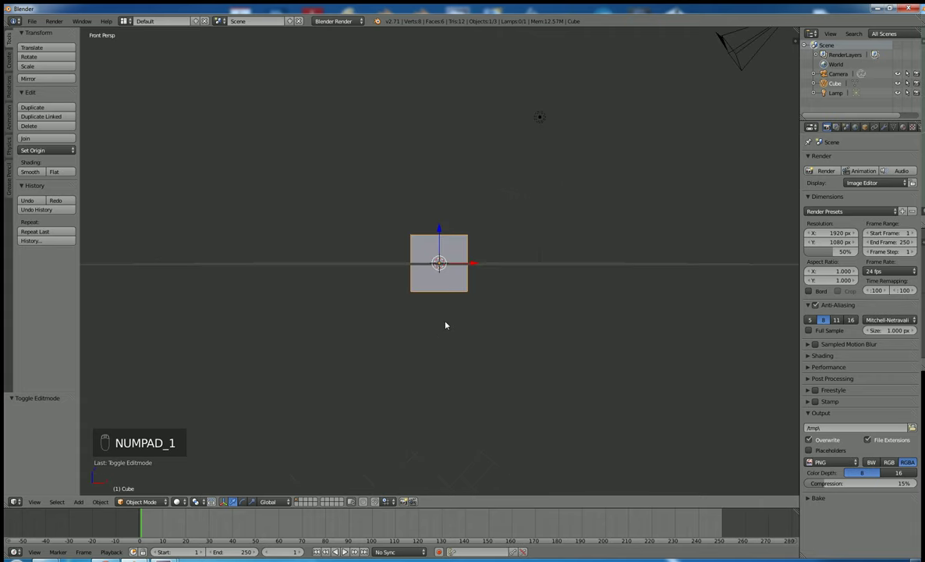
key("KP_3")
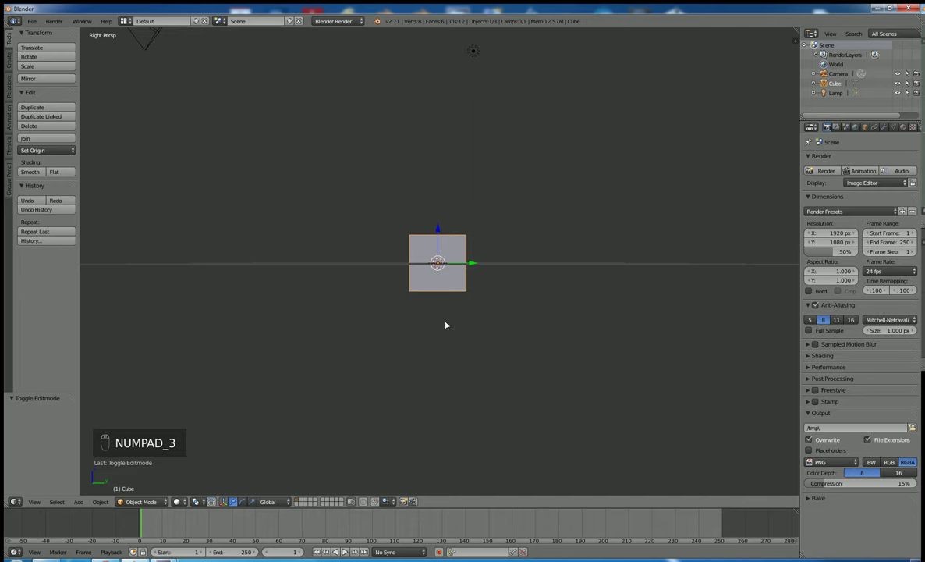
key("KP_7")
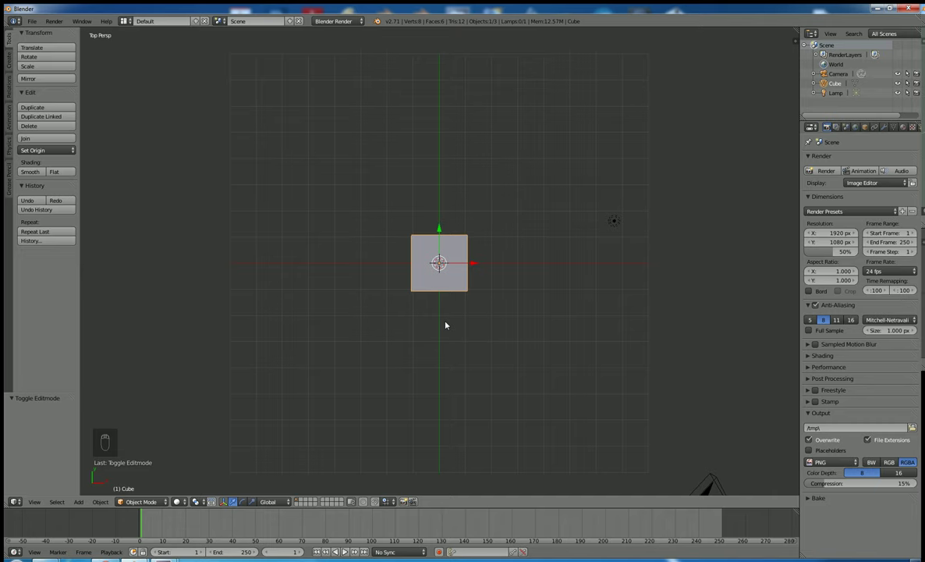
- Toggle orthographic projection on, off and on again, ending in top ortho view
key("KP_5")
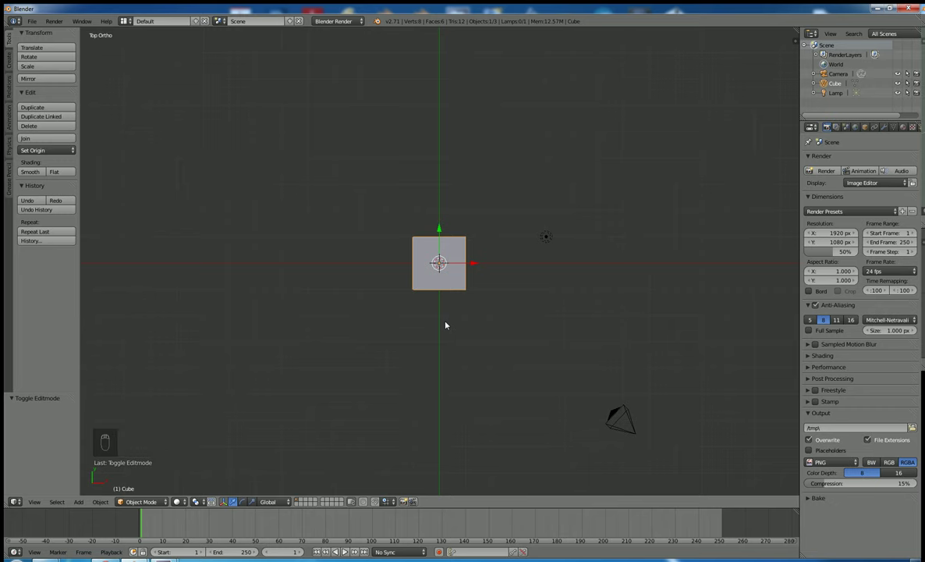
key("KP_5")
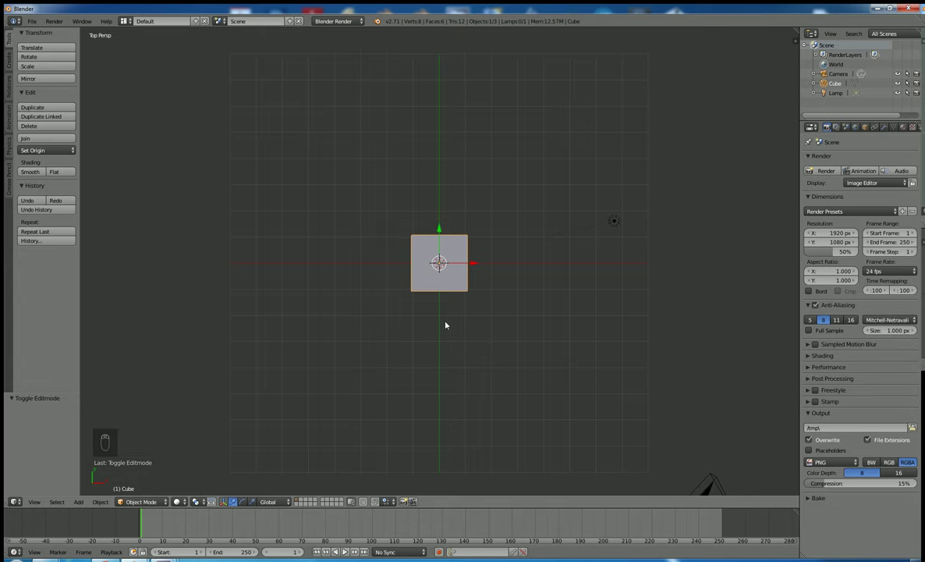
key("KP_5")
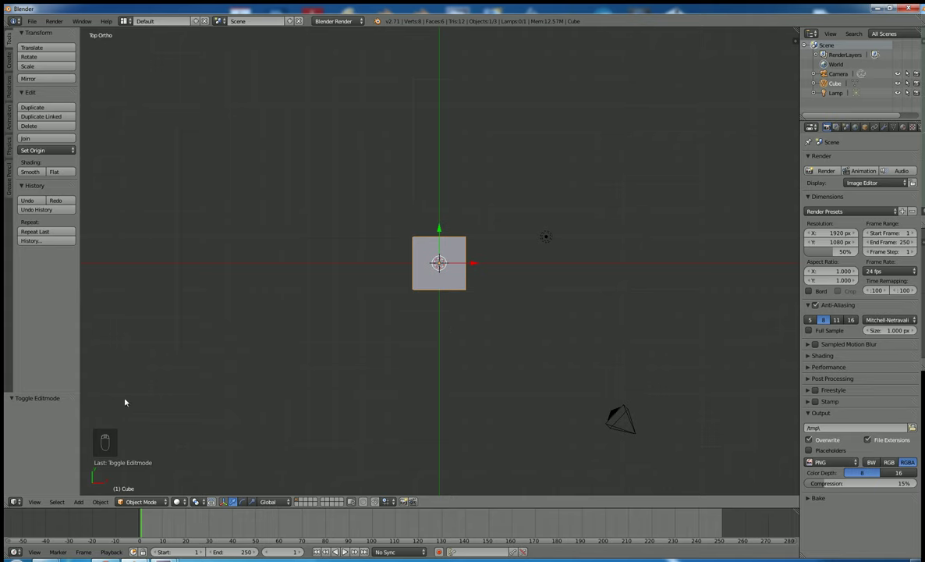
- Browse the View menu's Cameras submenu without choosing, then orbit into an angled User Ortho view
left_click(35, 502)
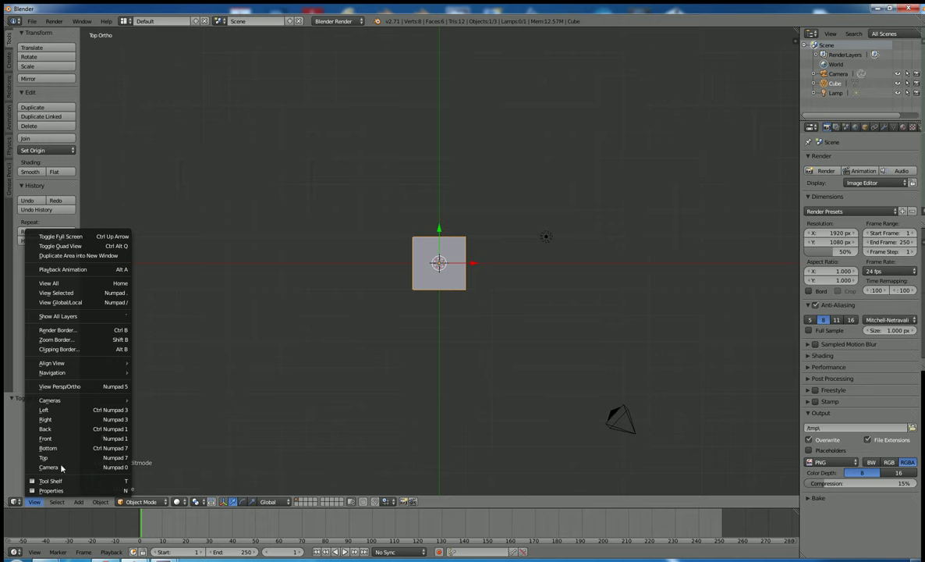
mouse_move(59, 400)
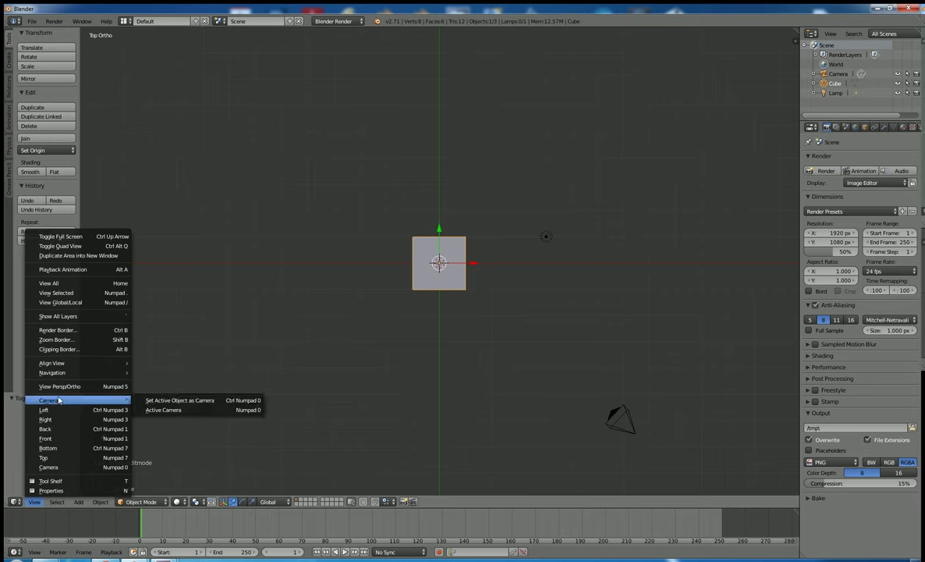
left_click(36, 503)
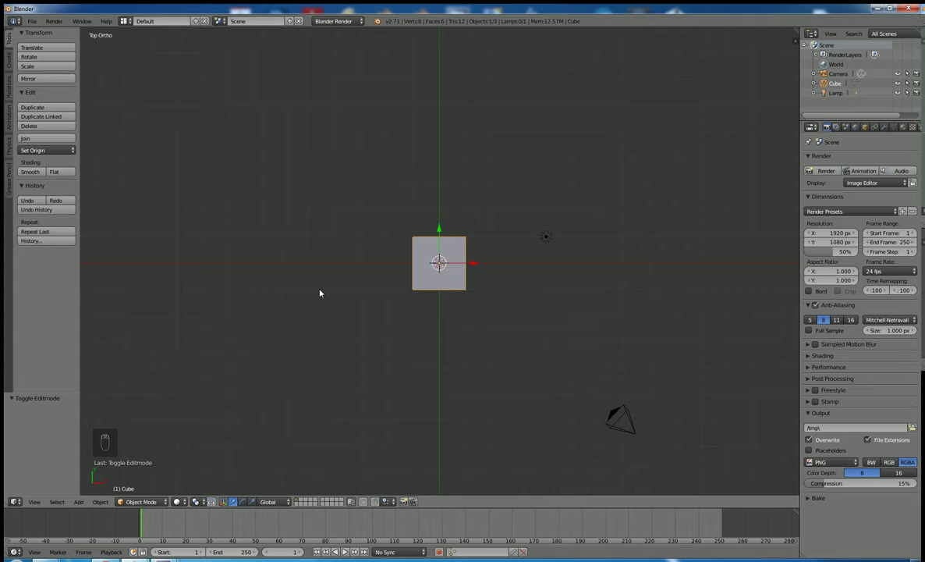
middle_click_drag(417, 331, 473, 260)
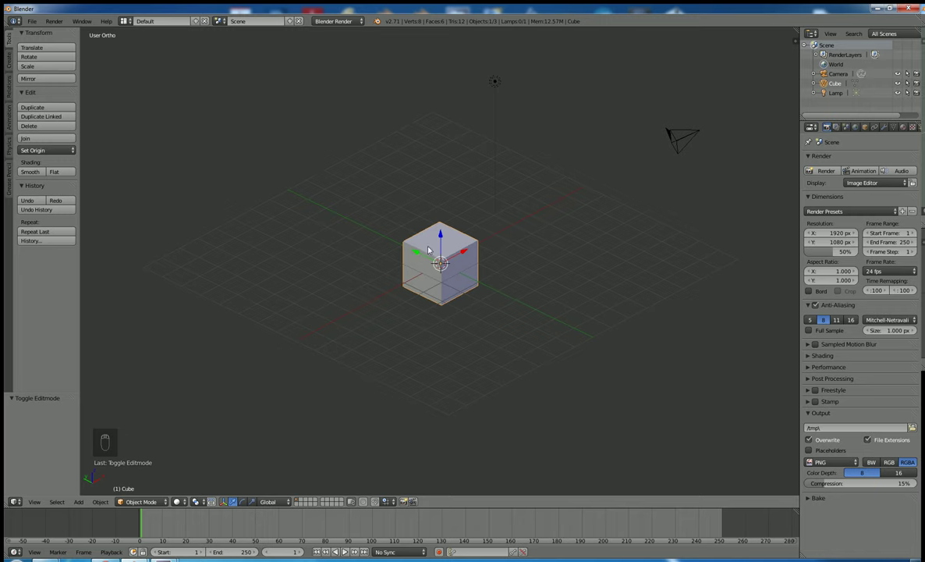
right_click(497, 81)
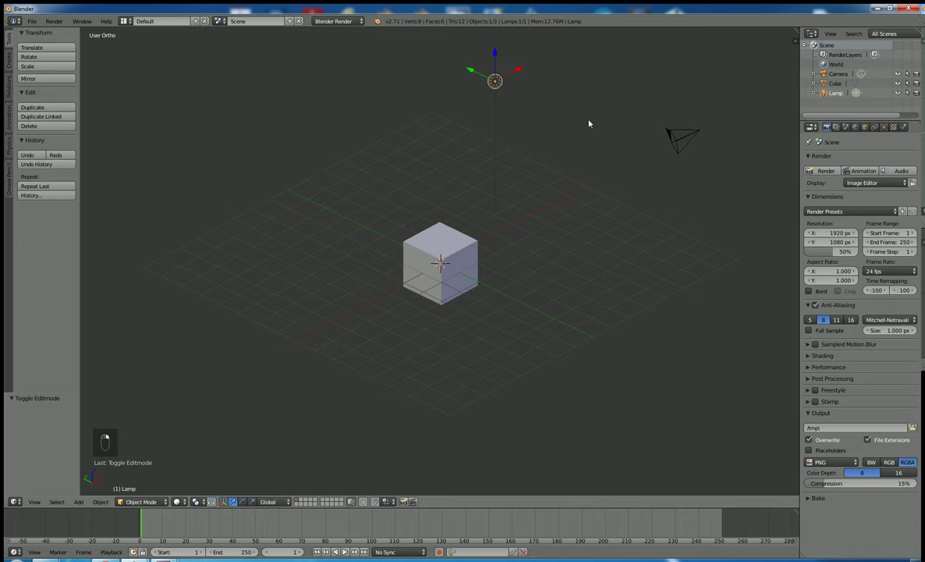
right_click(678, 146)
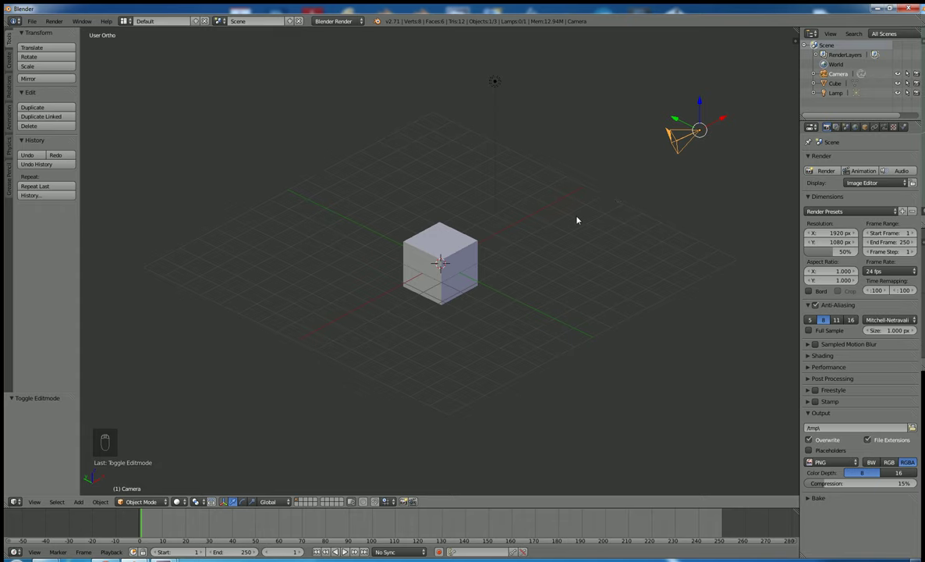
right_click(451, 258)
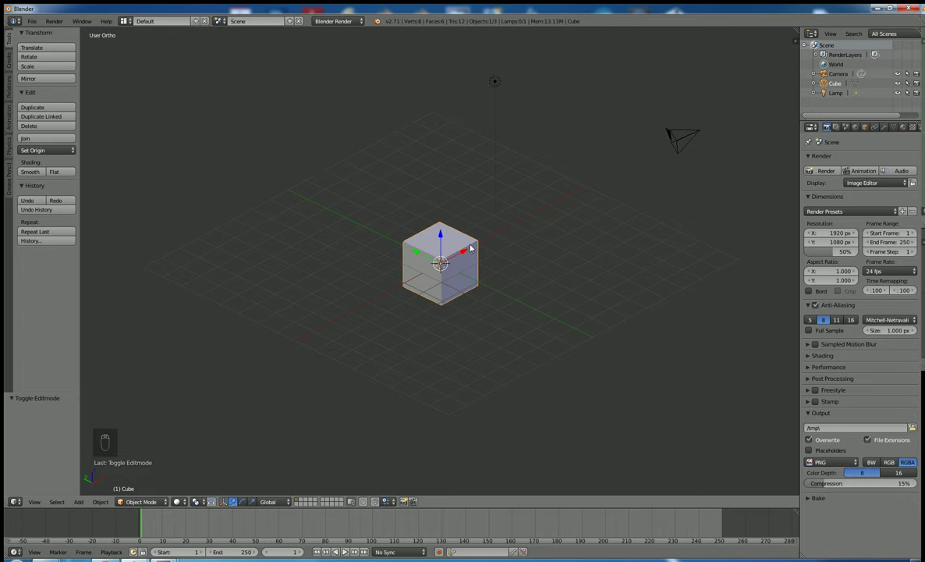
- Zoom in on the cube and start a move, then cancel it, leaving the cube in place
scroll(470, 248, "up", 1)
scroll(470, 248, "up", 1)
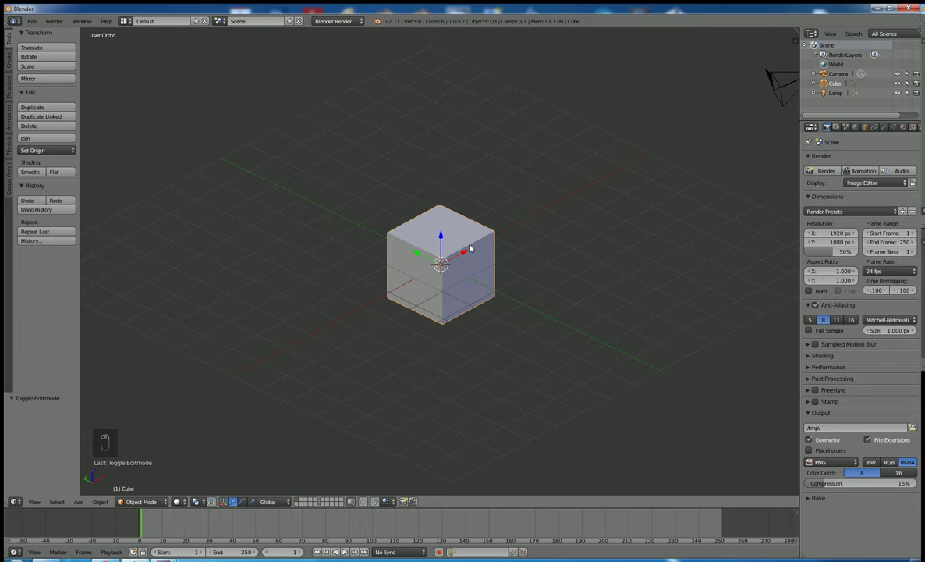
key("g")
right_click(441, 324)
- Put the cube into Edit Mode from the mode menu and fine-tune the zoom
left_click(141, 503)
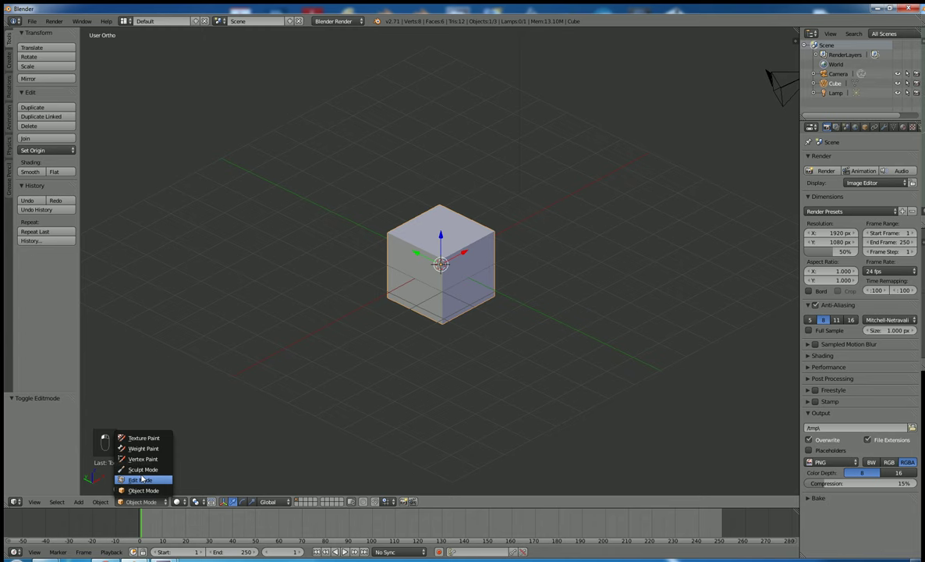
left_click(141, 479)
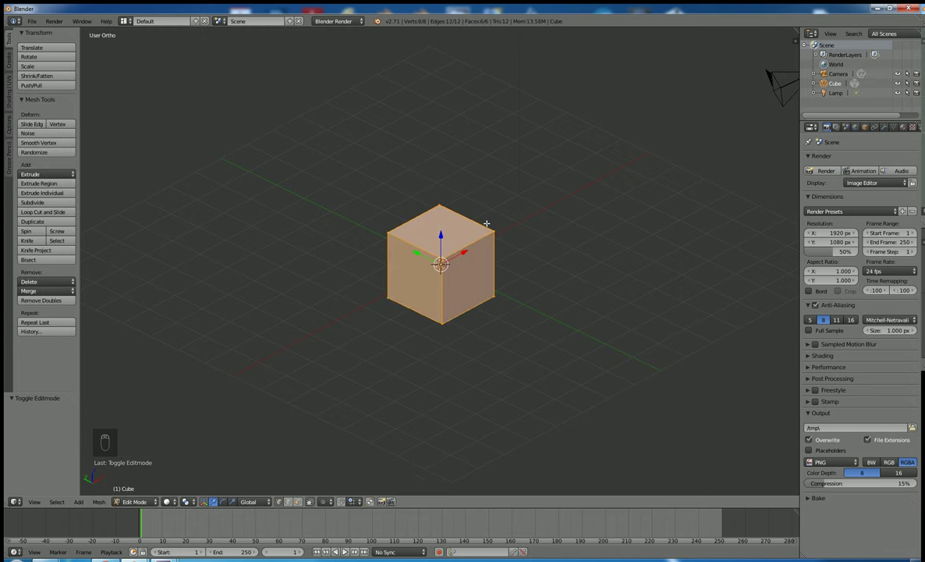
scroll(486, 224, "up", 3)
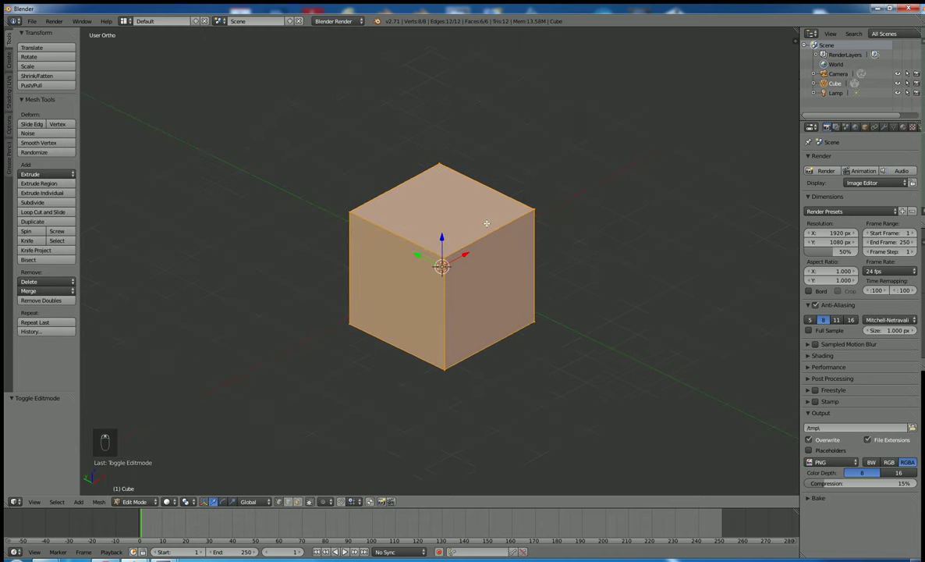
scroll(486, 224, "up", 3)
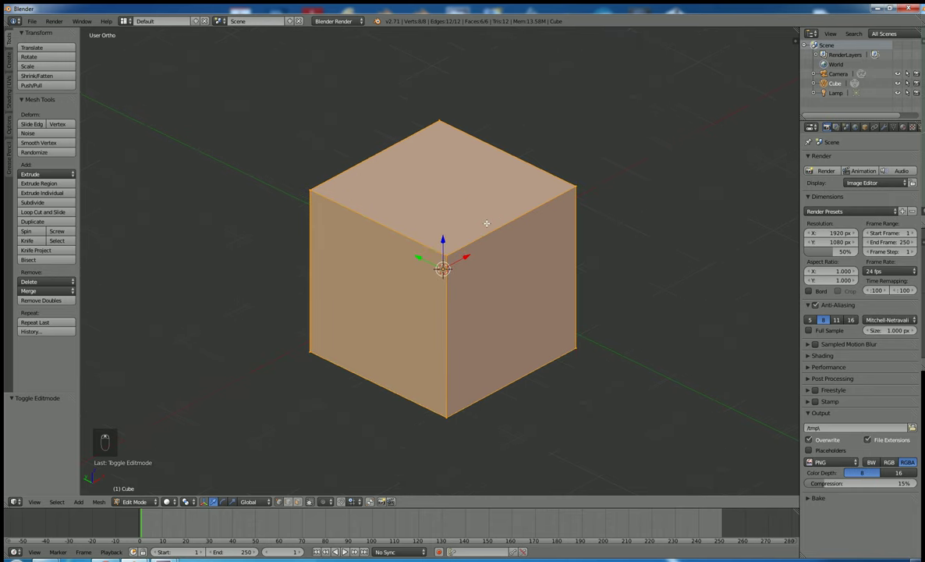
scroll(486, 223, "down", 2)
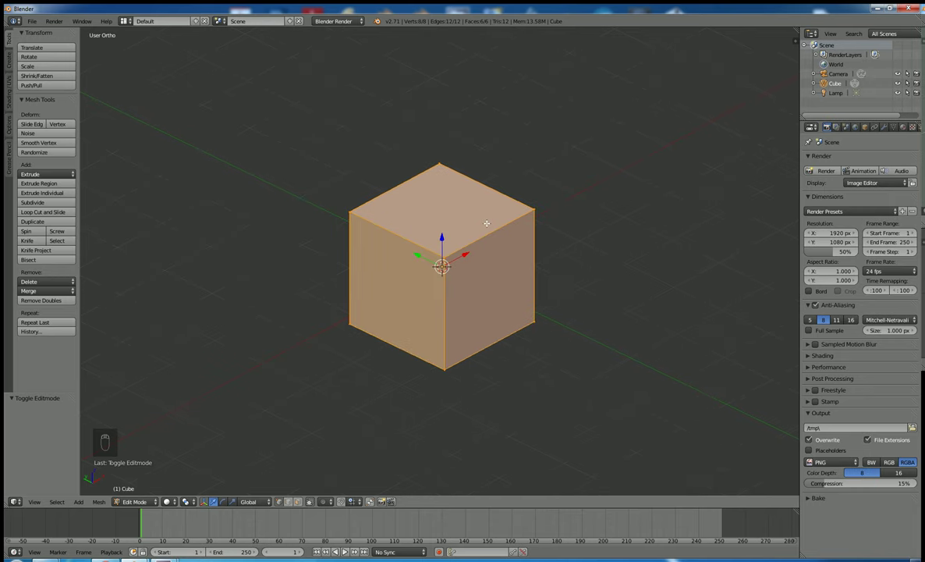
- Select the cube's corner vertices one at a time, moving around the cube
right_click(533, 209)
right_click(440, 165)
right_click(321, 199)
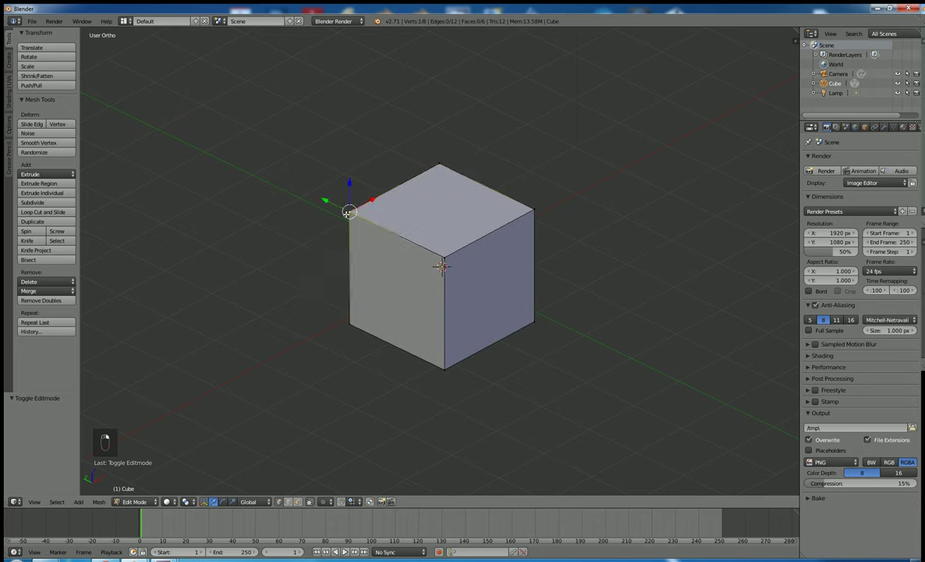
right_click(444, 258)
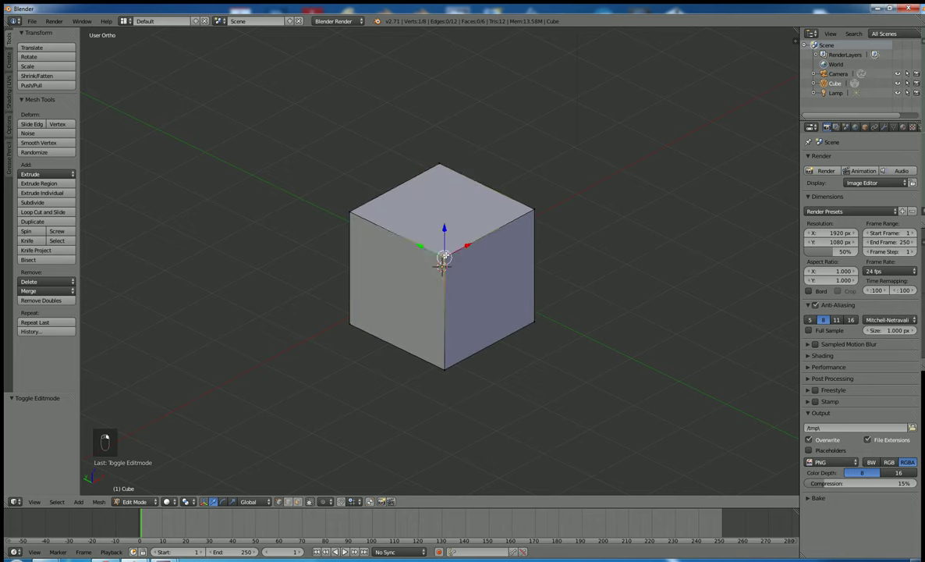
right_click(444, 367)
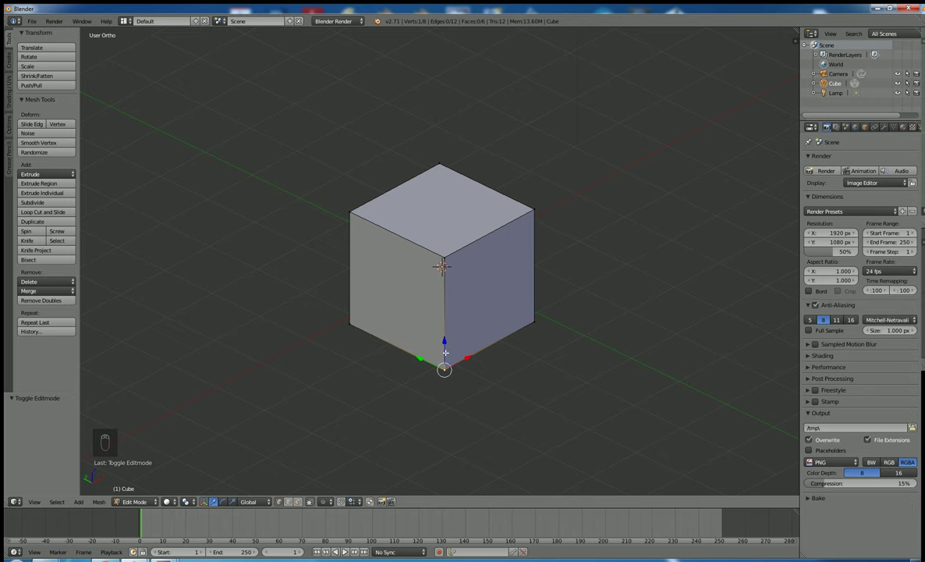
right_click(444, 257)
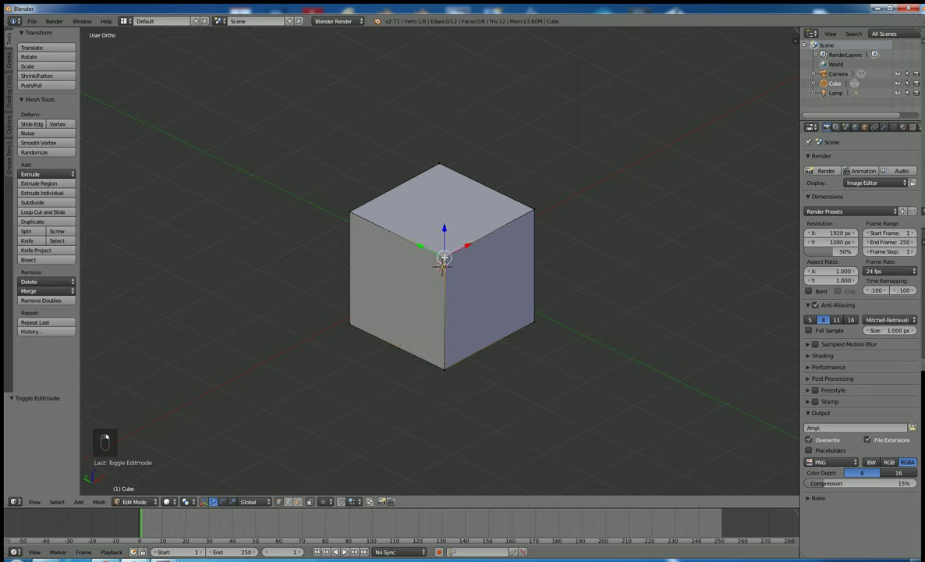
right_click(349, 322)
right_click(343, 218)
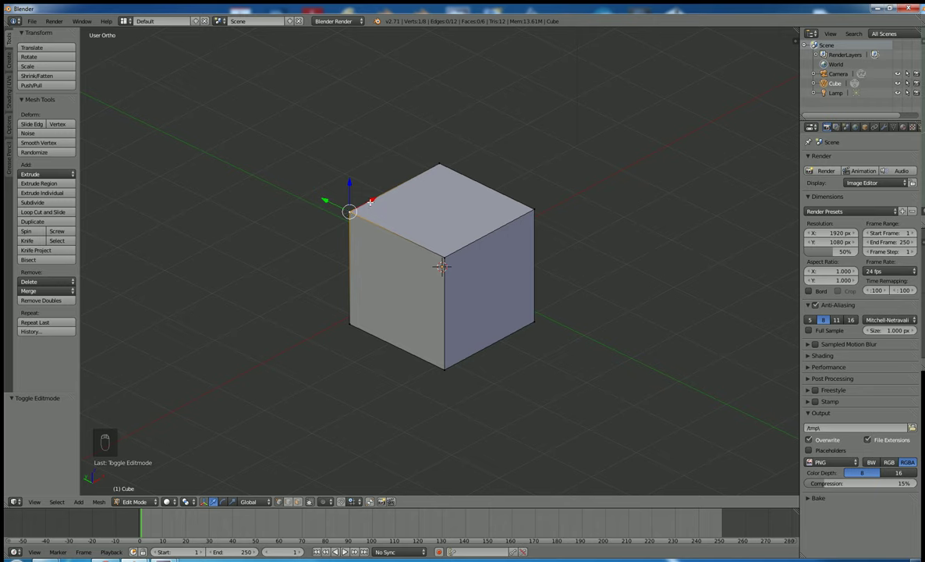
- Cycle through every corner vertex again, ending on the front-top one, then open User Preferences
right_click(411, 238)
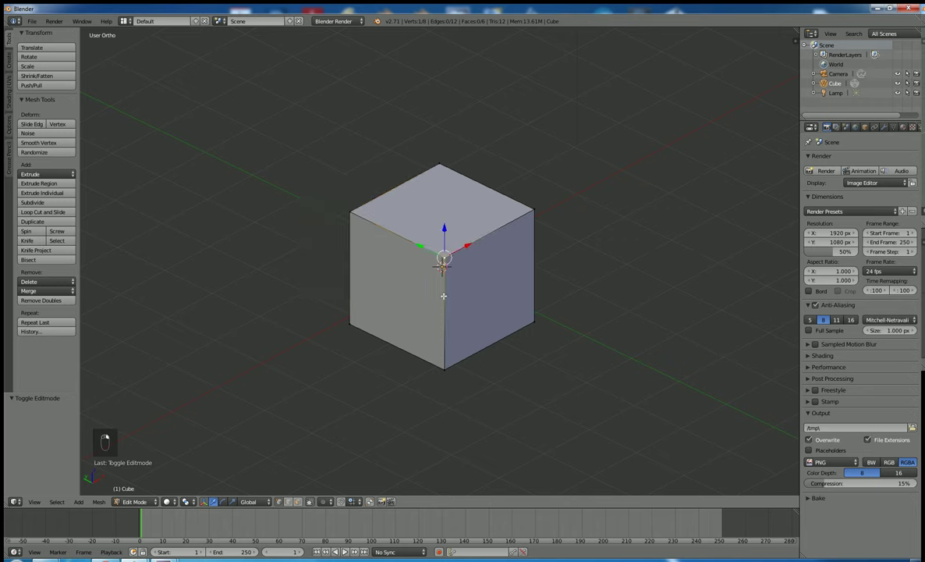
right_click(411, 328)
right_click(351, 320)
right_click(349, 211)
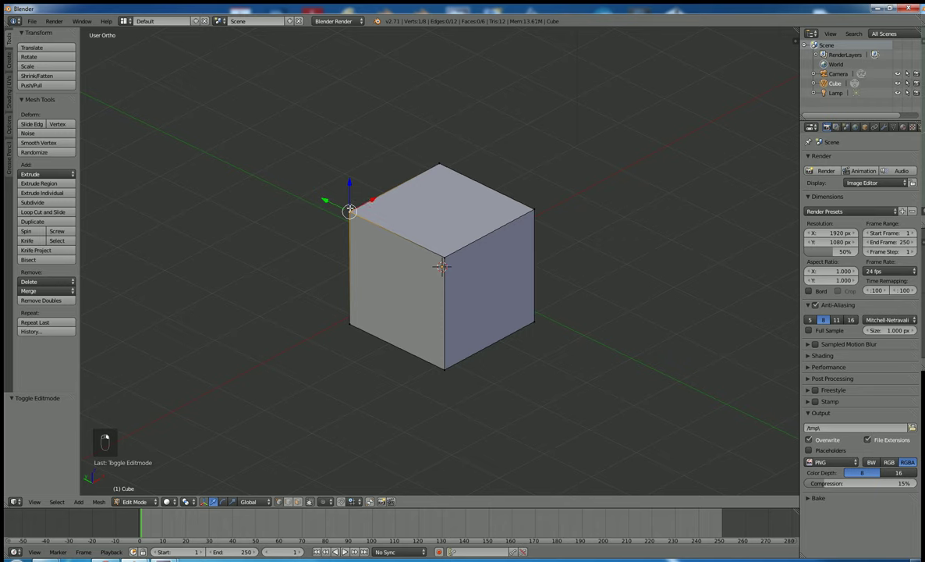
right_click(440, 167)
right_click(531, 206)
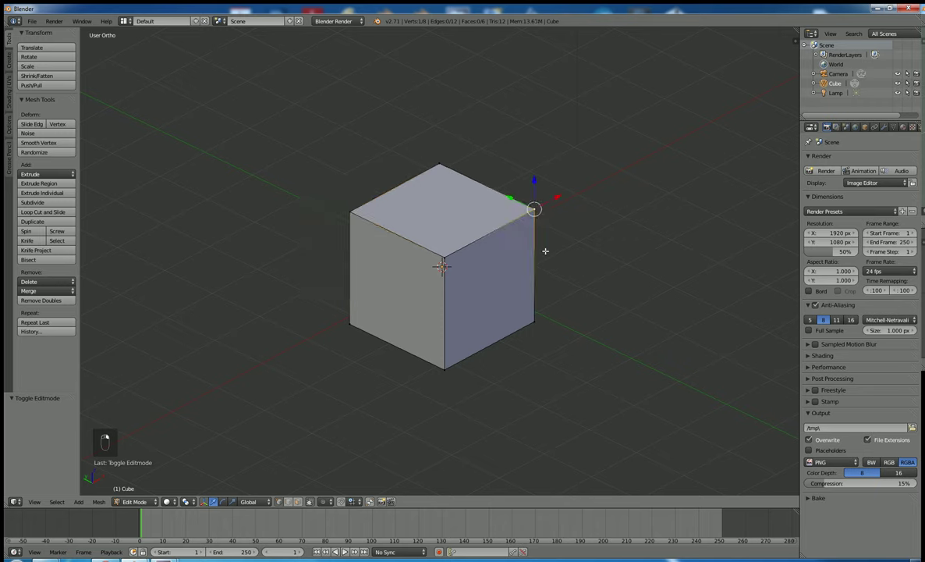
right_click(533, 316)
right_click(445, 363)
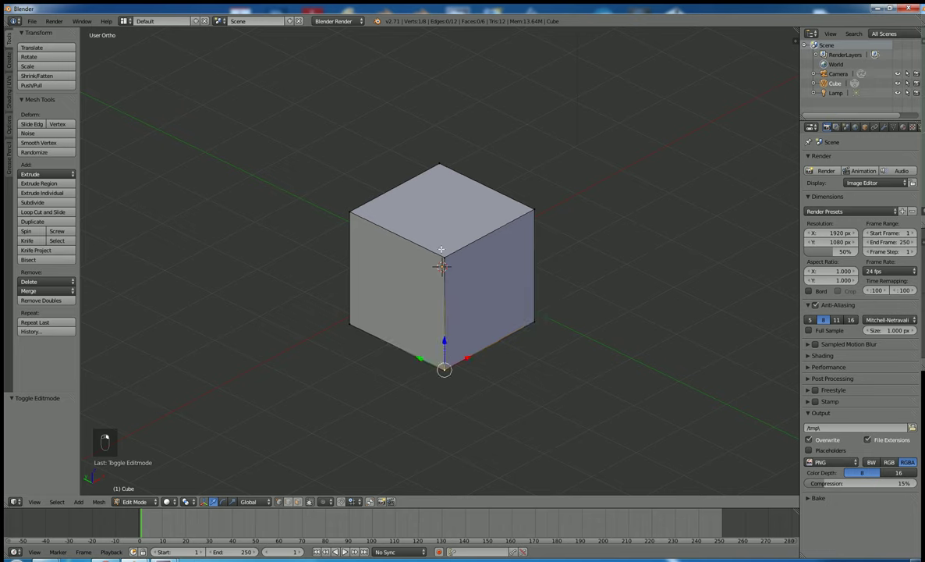
right_click(409, 232)
right_click(349, 209)
right_click(440, 167)
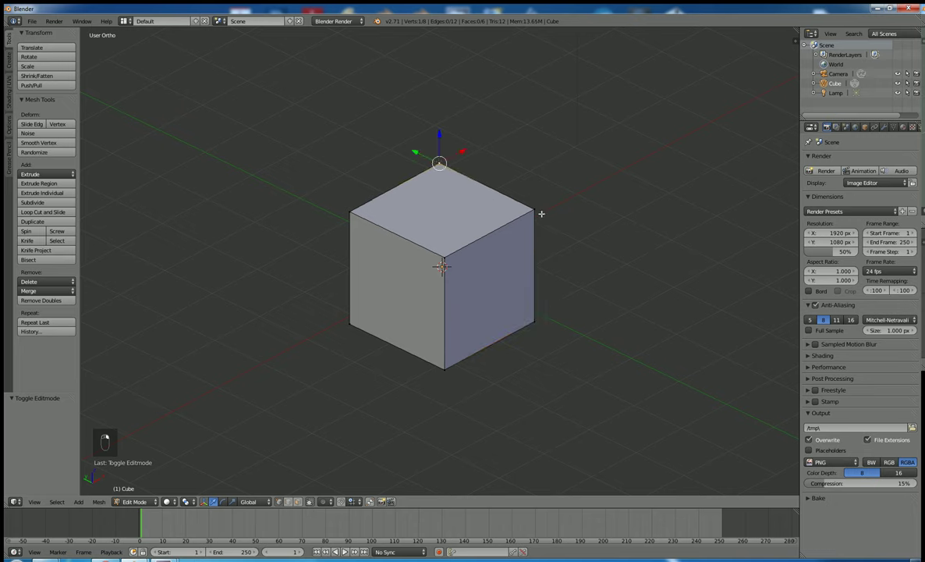
right_click(533, 208)
right_click(443, 258)
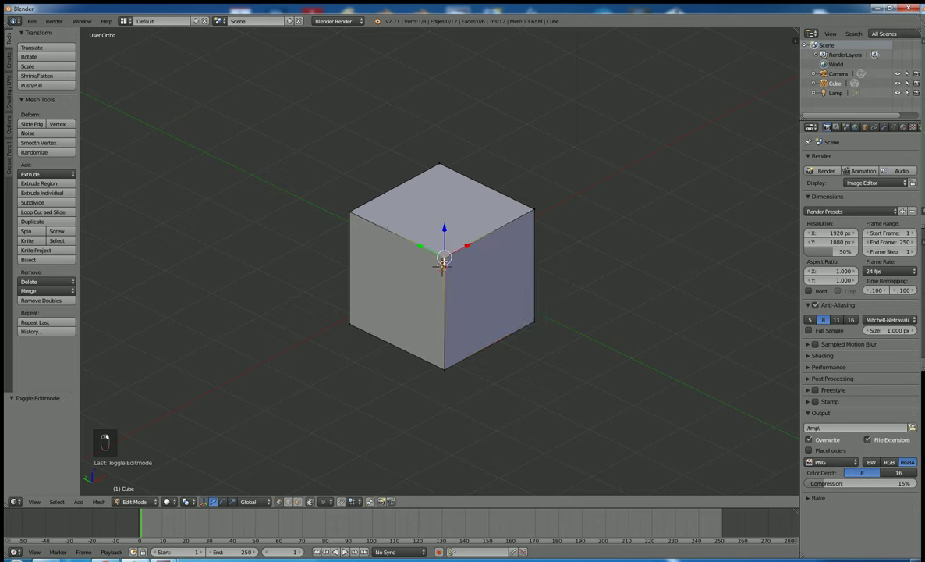
left_click(32, 21)
left_click(55, 127)
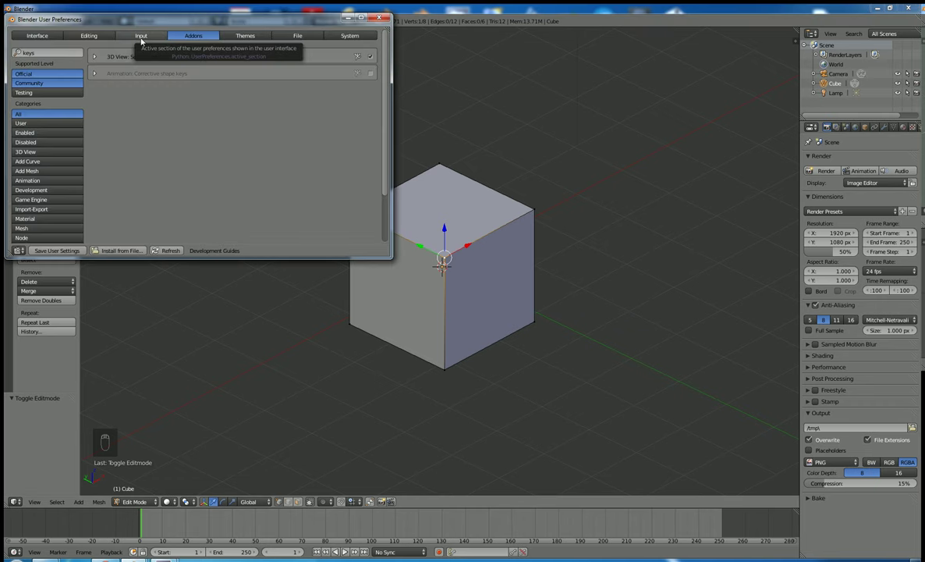
- In Input preferences, set Select With to Left, then back to Right, and close the window
left_click(141, 36)
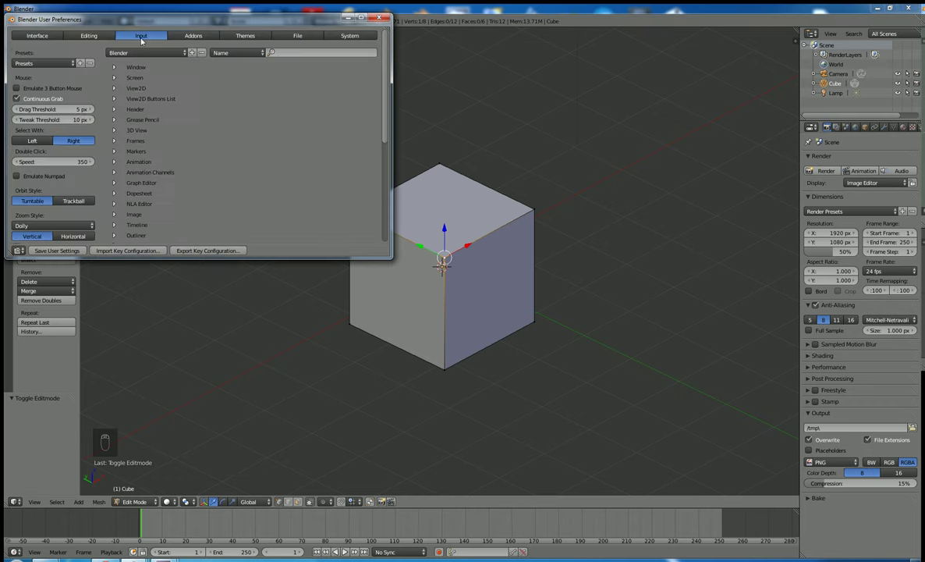
left_click(28, 141)
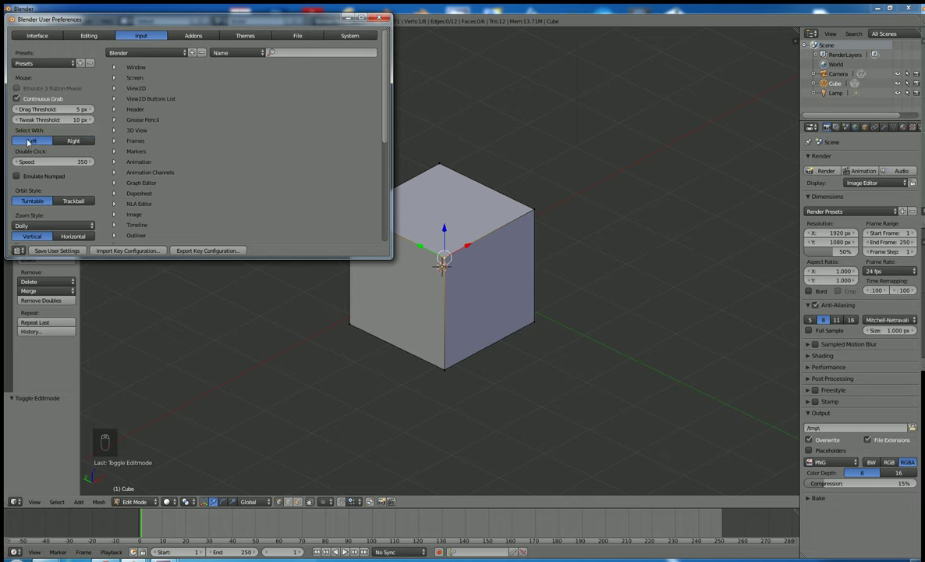
left_click(67, 144)
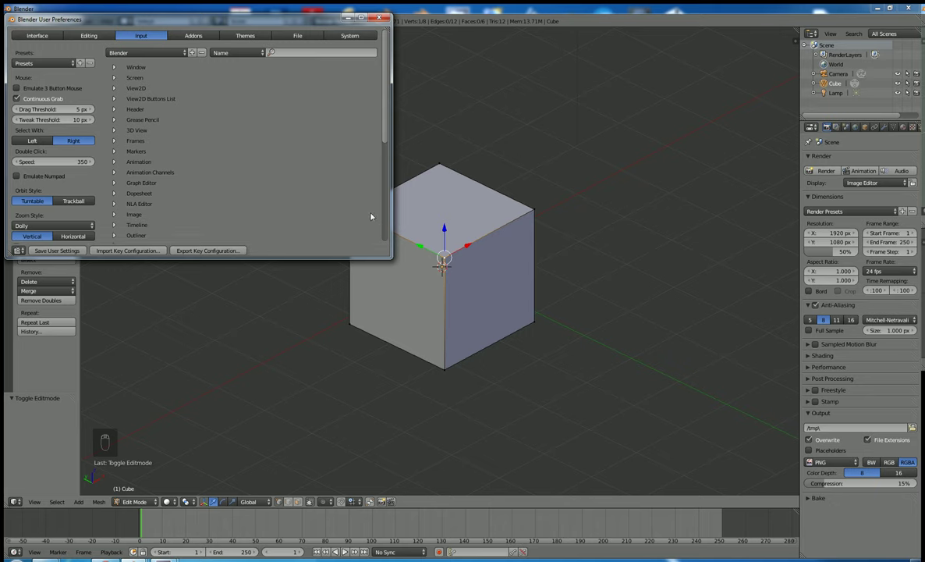
left_click(385, 19)
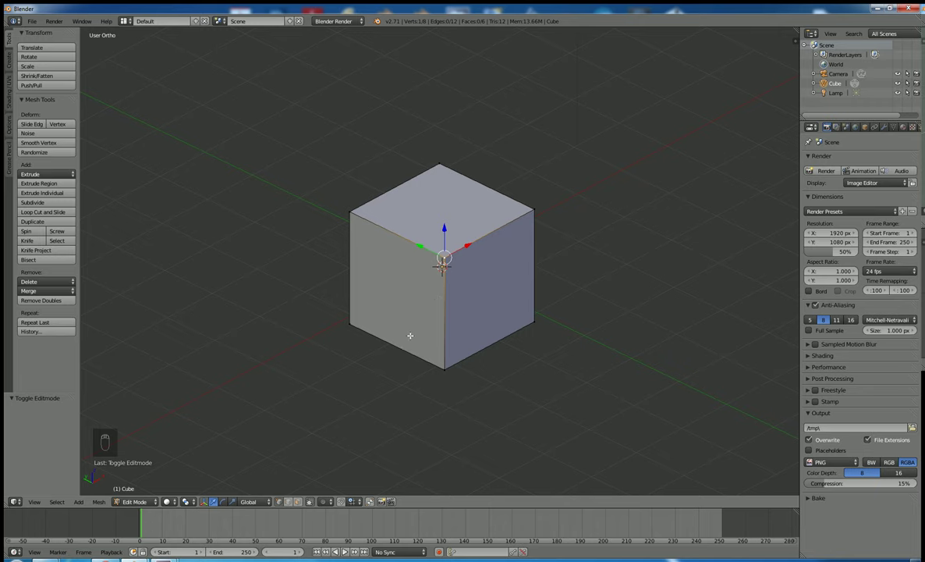
- Left-click at several spots around the cube to reposition the 3D cursor
left_click(358, 356)
left_click(279, 316)
left_click(358, 146)
left_click(482, 396)
left_click(303, 368)
left_click(353, 424)
left_click(238, 373)
- Try more cursor spots, return to Object Mode, and park the cursor left of the cube
left_click(281, 406)
left_click(538, 422)
left_click(319, 425)
left_click(213, 318)
left_click(244, 333)
key("Tab")
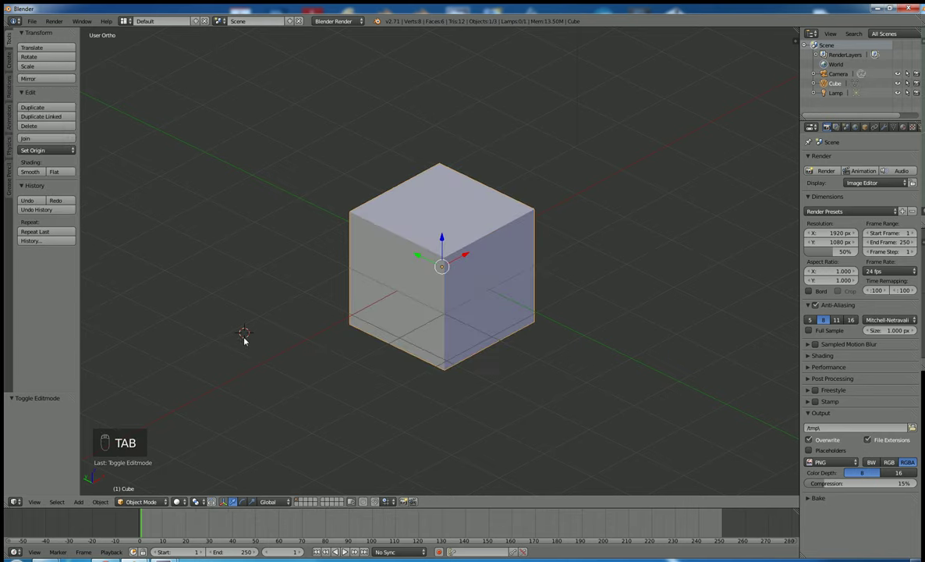
left_click(217, 312)
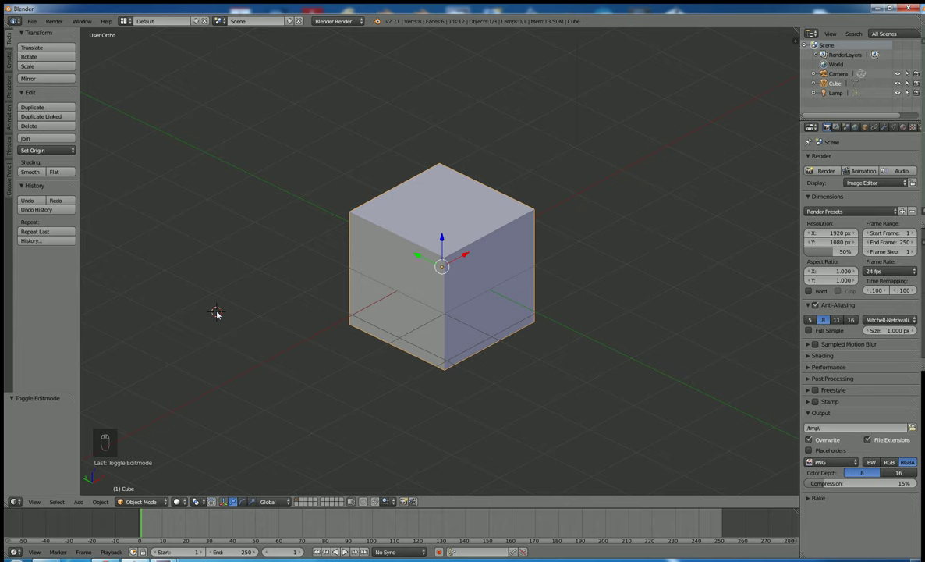
- Add two new cubes, Cube.001 and Cube.002, through Add > Mesh > Cube
left_click(78, 501)
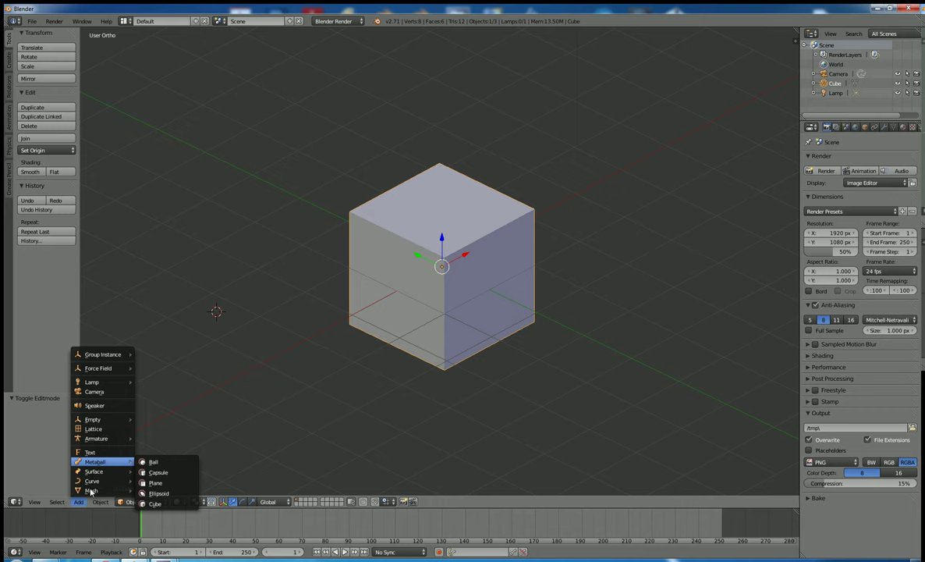
mouse_move(91, 490)
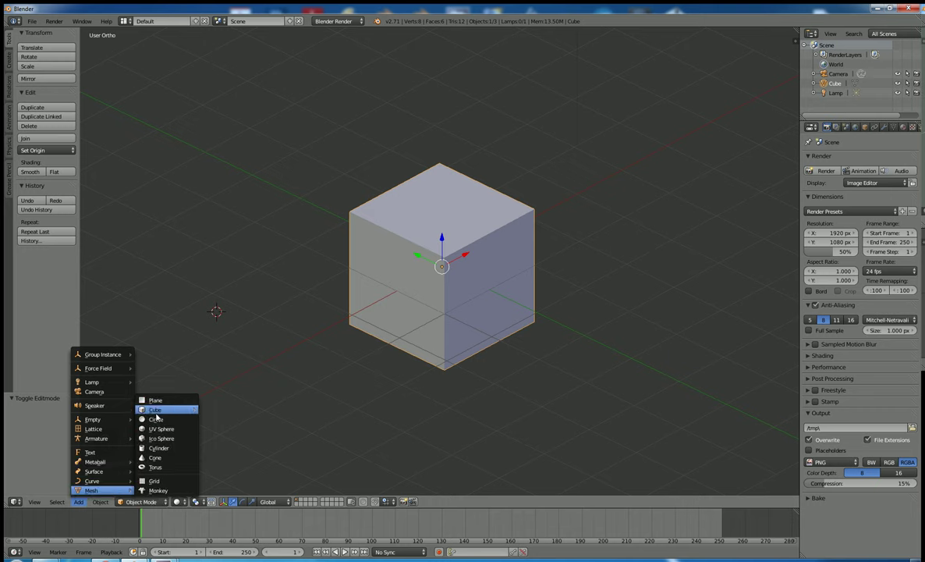
left_click(156, 415)
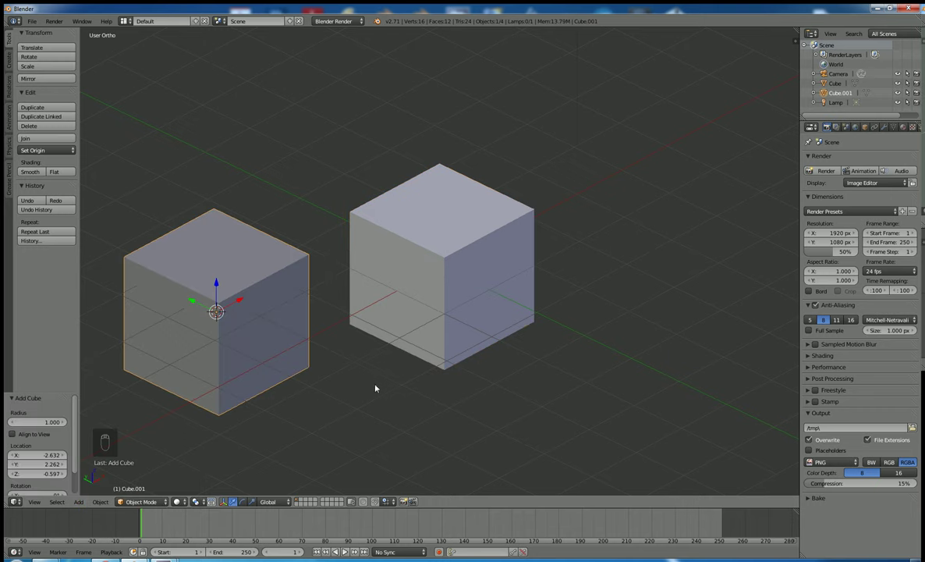
key("shift+a")
mouse_move(522, 433)
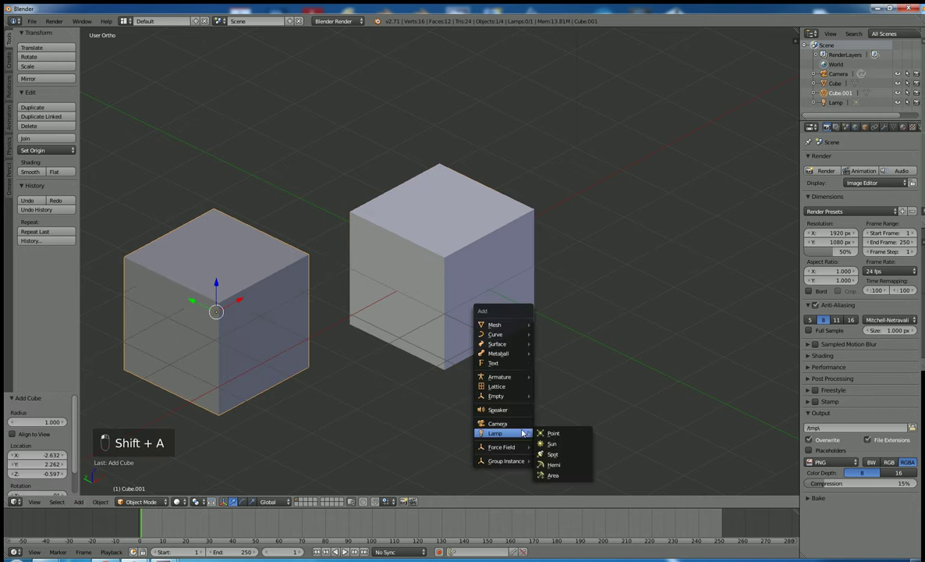
mouse_move(510, 326)
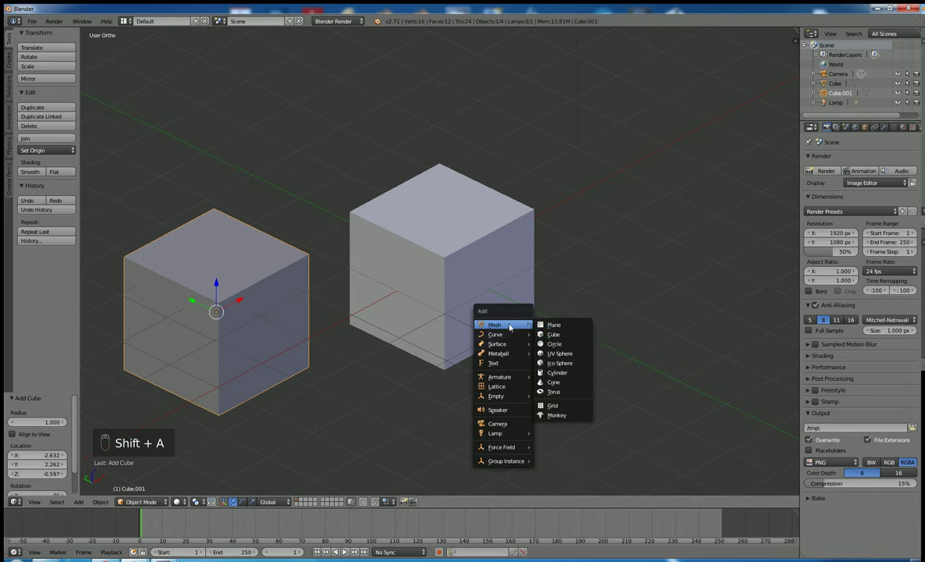
left_click(555, 336)
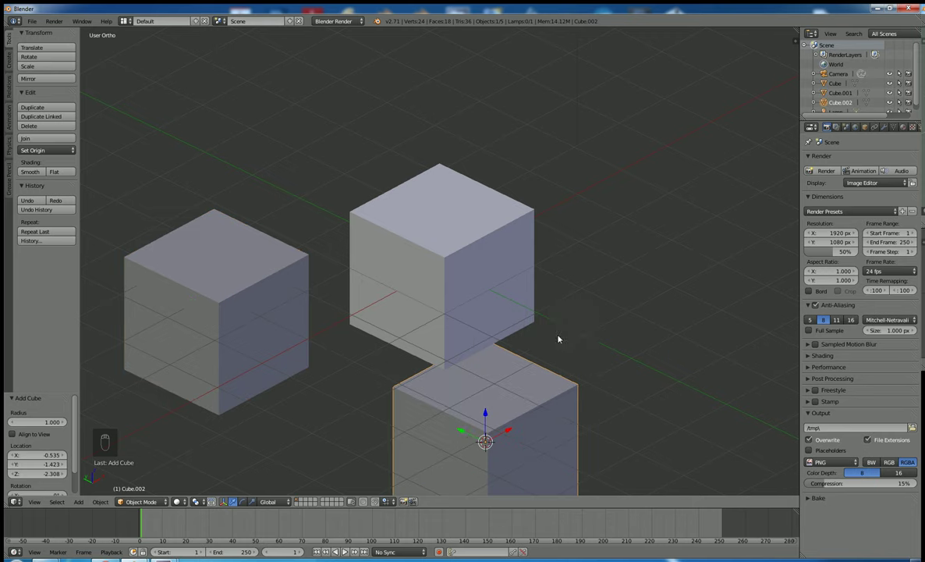
- Move the 3D cursor around the cubes, then snap it back to the world origin with Shift+S
scroll(481, 418, "down", 2)
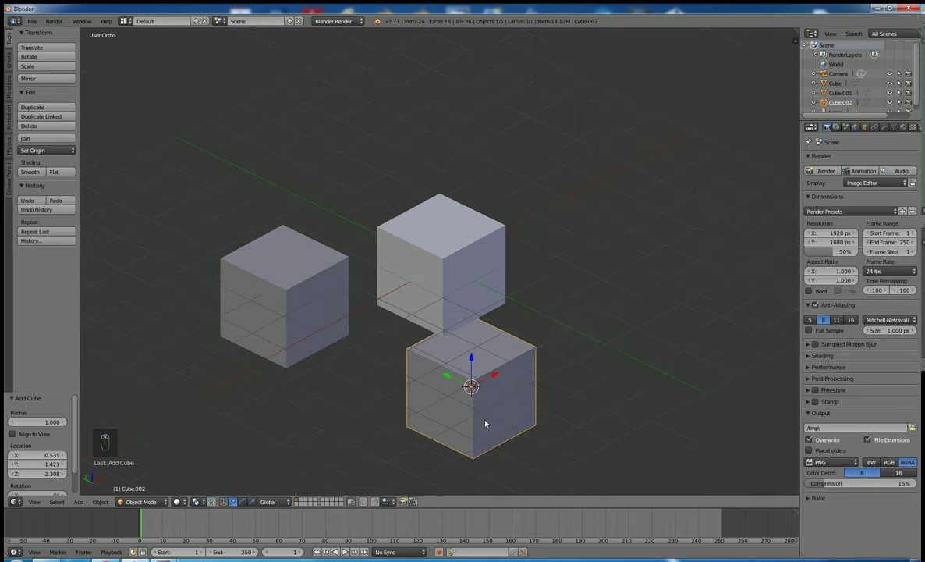
left_click(347, 170)
left_click(437, 157)
left_click(542, 251)
left_click(591, 230)
left_click(500, 185)
left_click(365, 202)
left_click(351, 229)
left_click(368, 307)
left_click(340, 370)
key("shift+s")
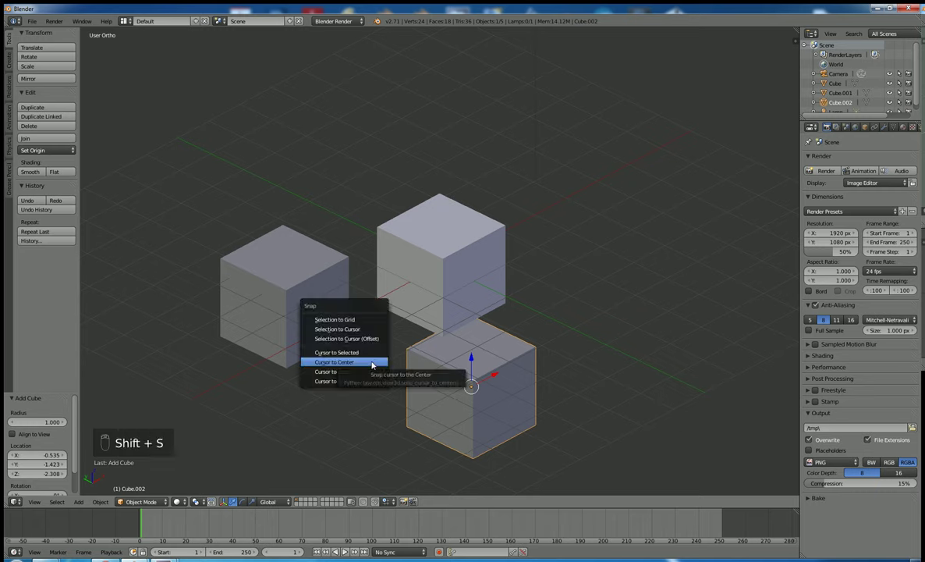
left_click(352, 362)
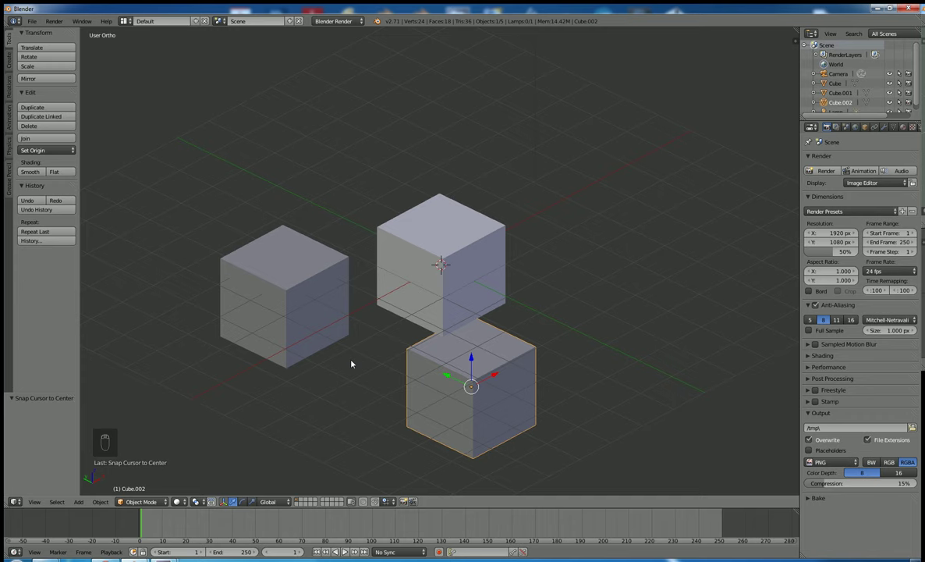
- Snap the 3D cursor to the world centre using the Space operator search
key("space")
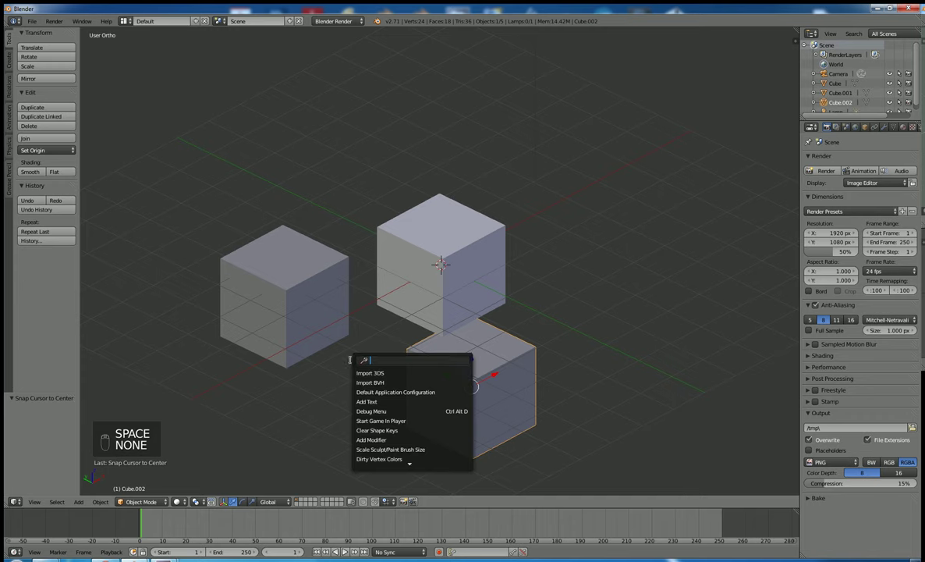
type("c")
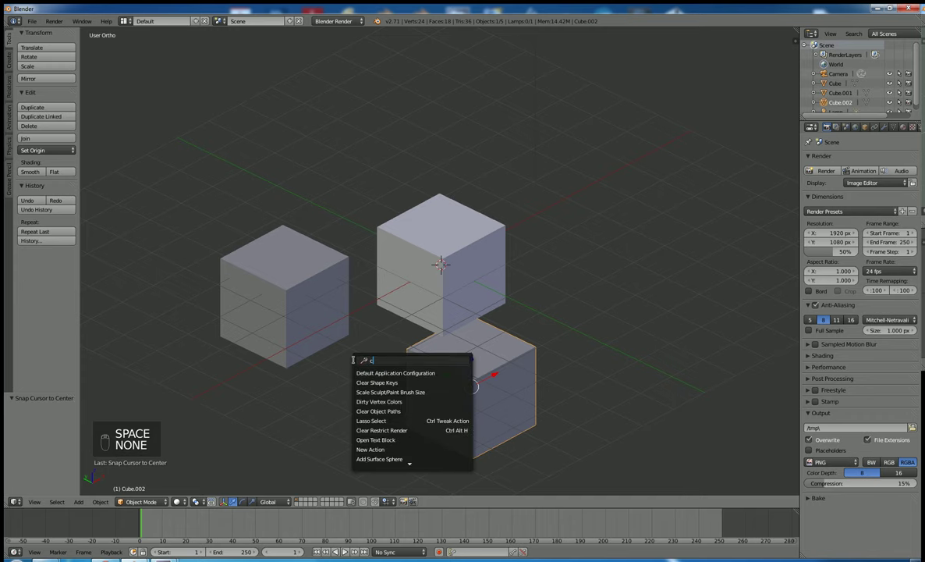
type("ulo")
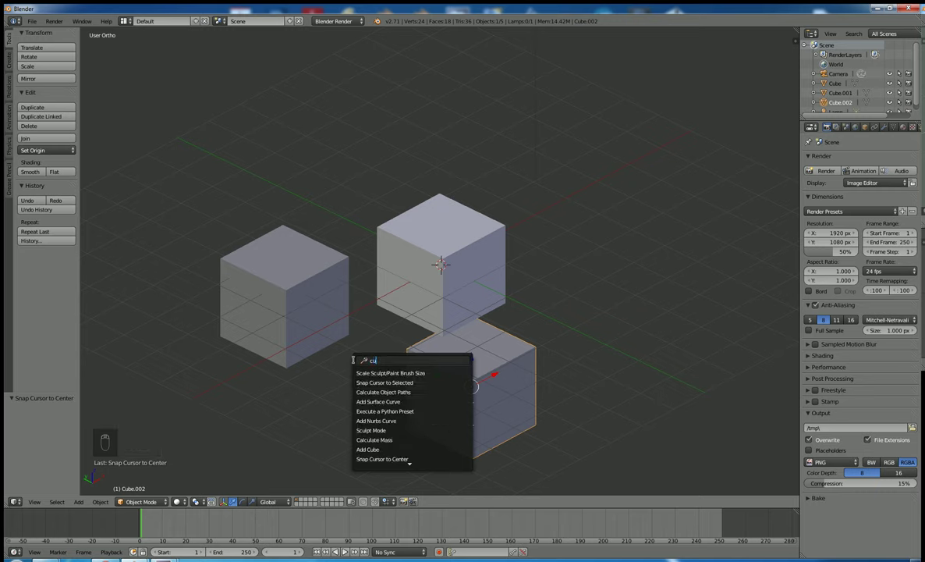
type("r")
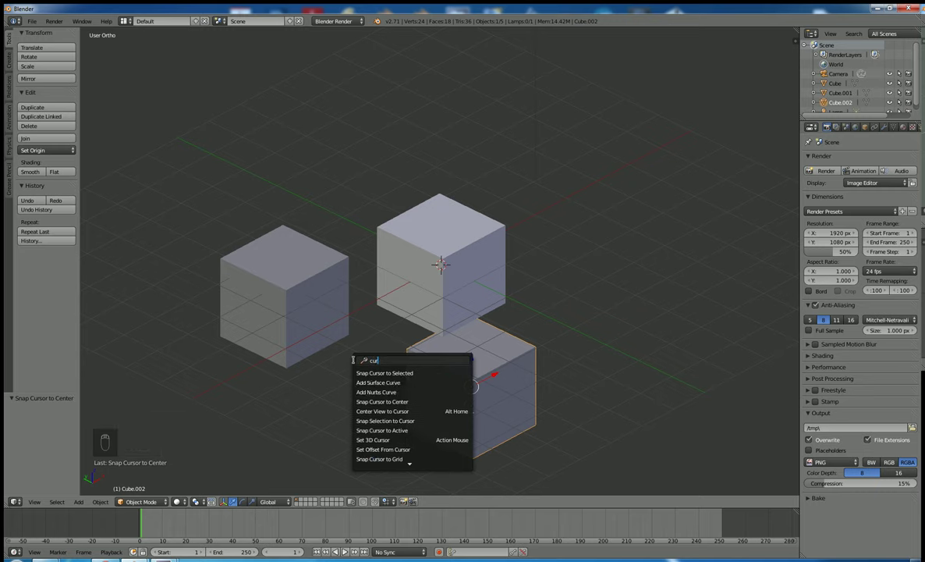
type("s")
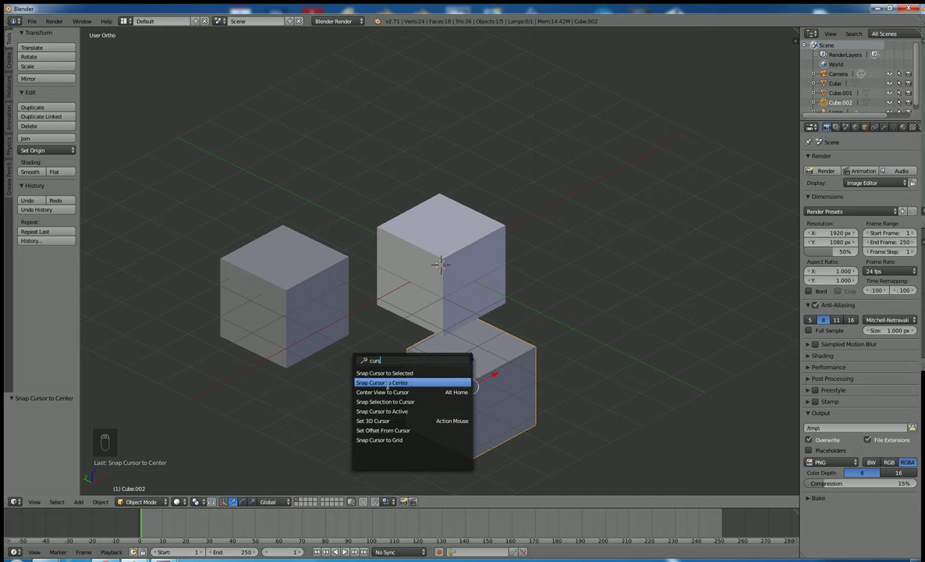
left_click(384, 383)
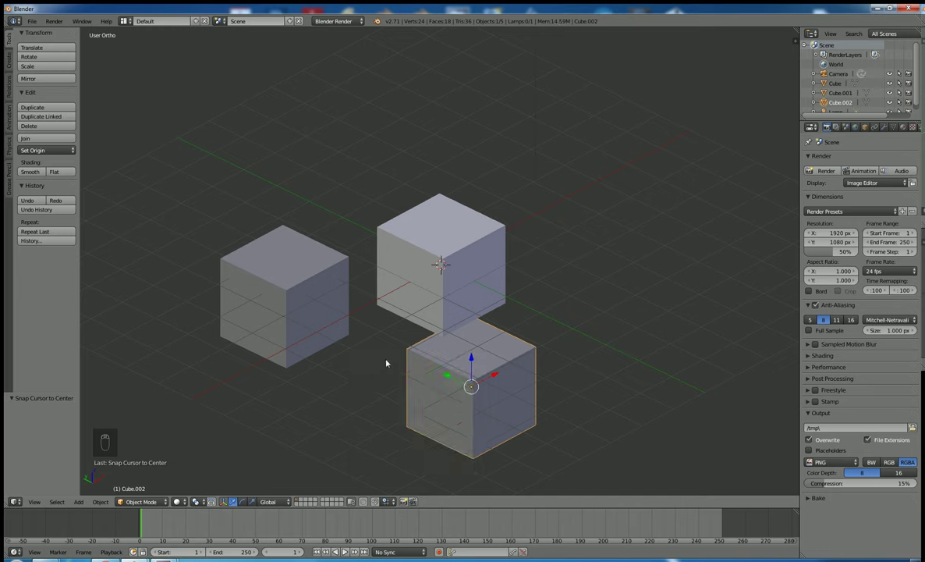
- Add a cube through operator search and move it to the right of the centre cube
key("space")
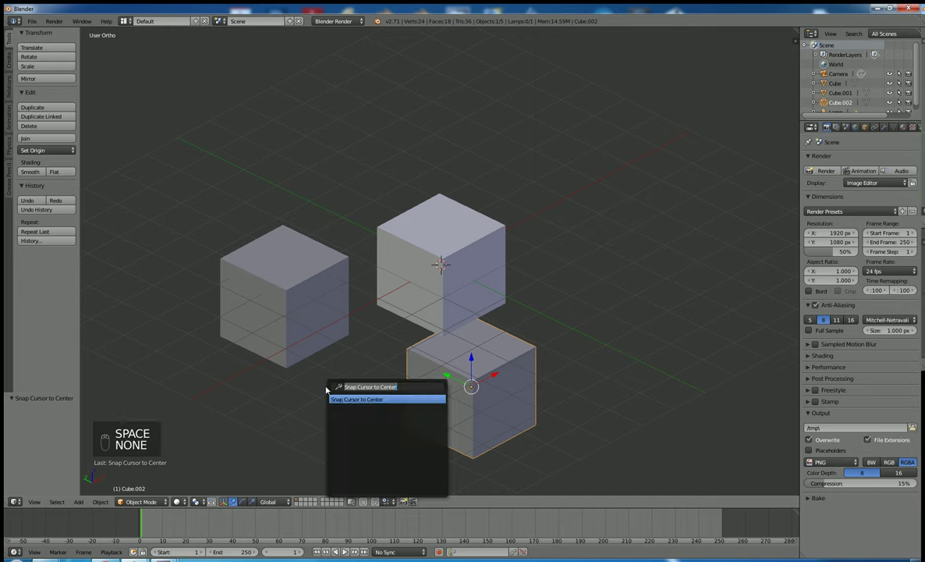
type("add")
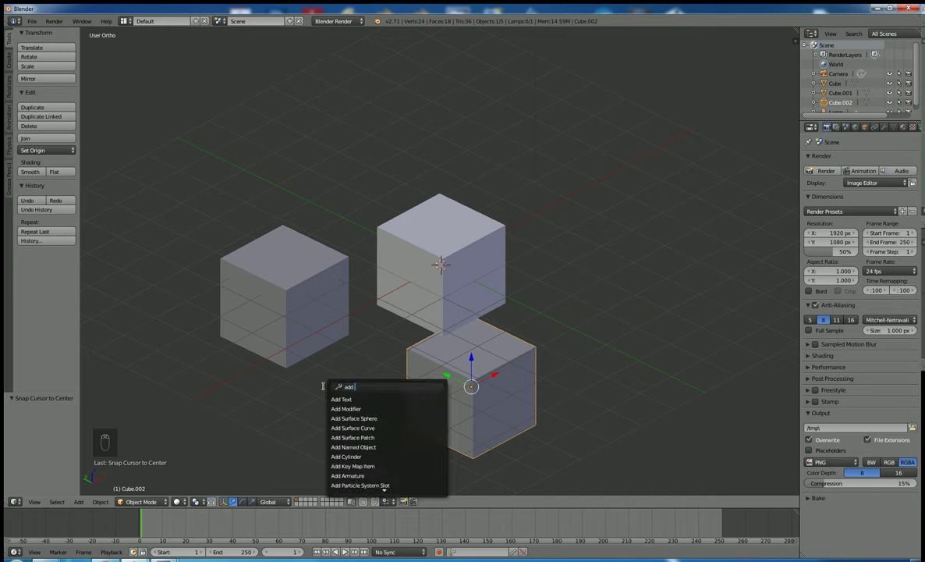
type(" me")
key("BackSpace")
key("BackSpace")
type("cub")
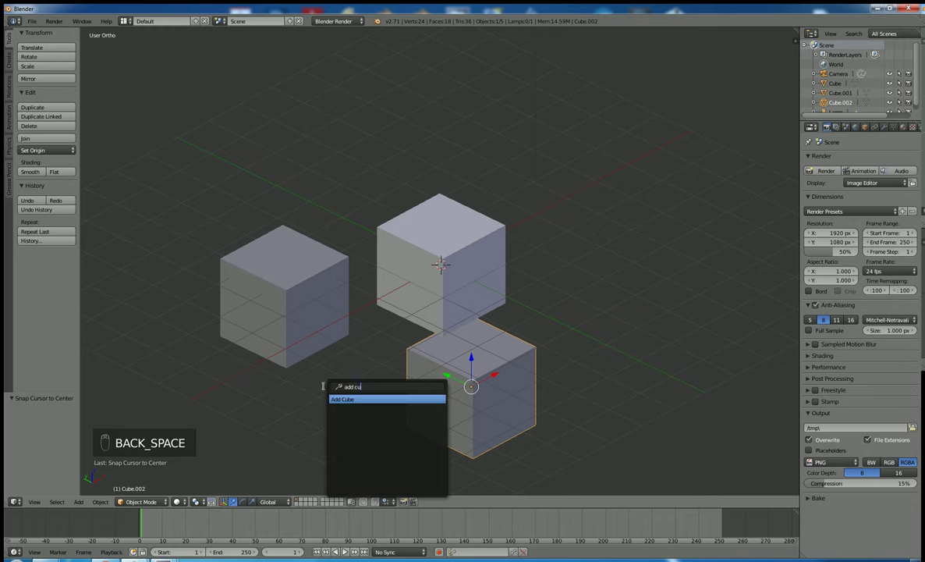
left_click(369, 399)
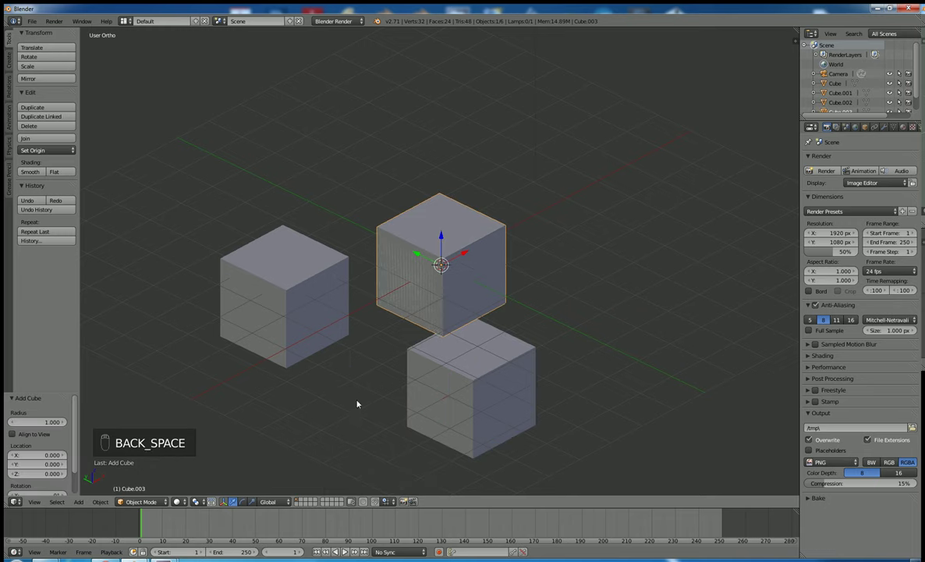
key("g")
left_click(601, 326)
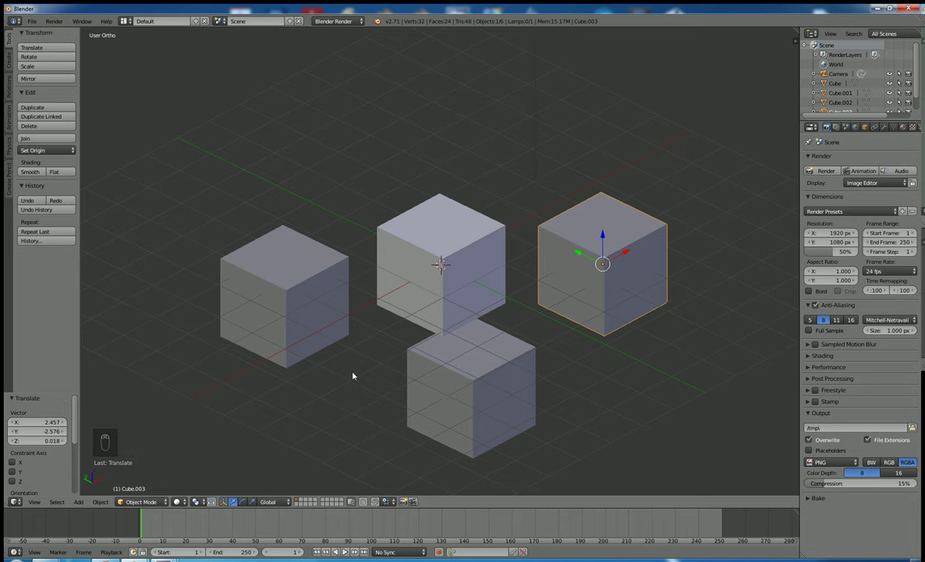
- Select the left, bottom and right cubes and request their deletion
key("space")
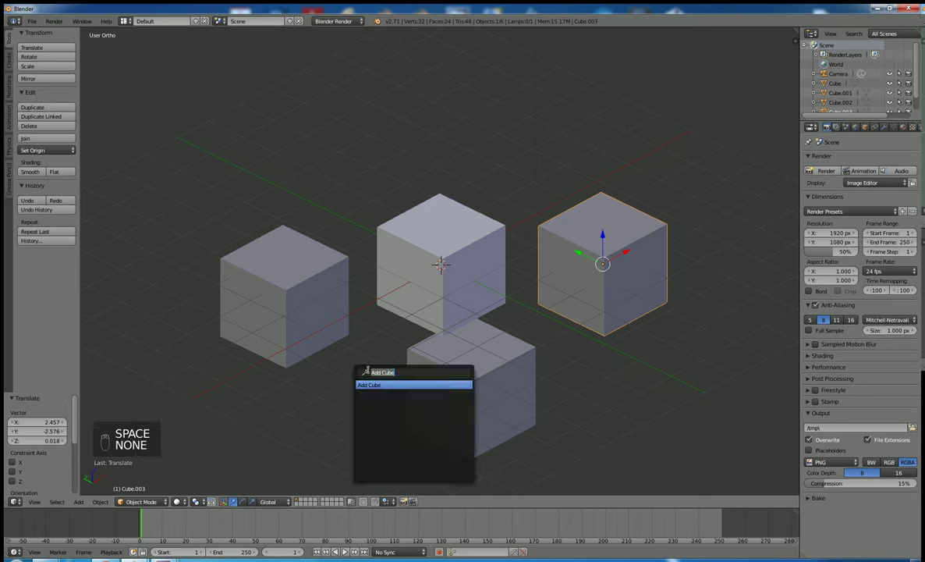
right_click(306, 364)
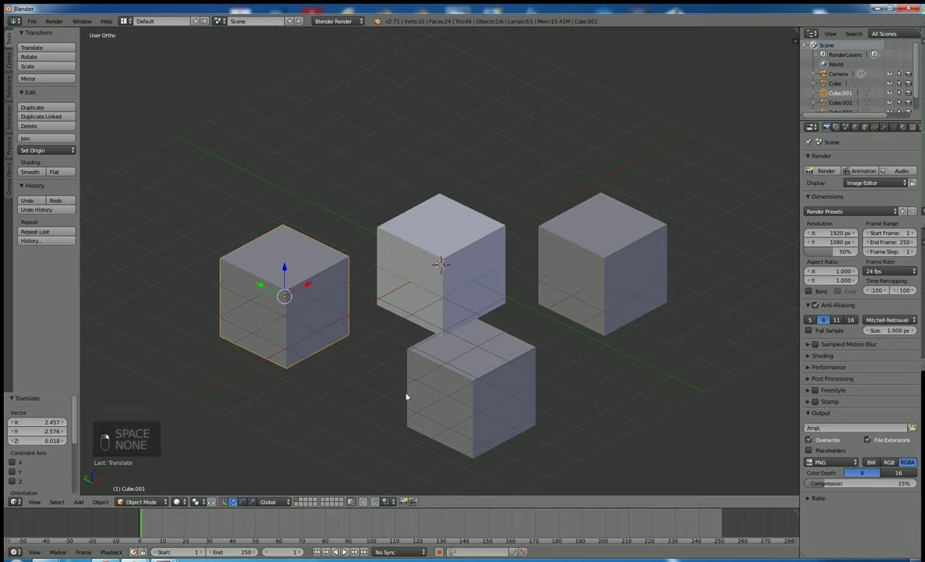
right_click(429, 375, "shift")
right_click(598, 276, "shift")
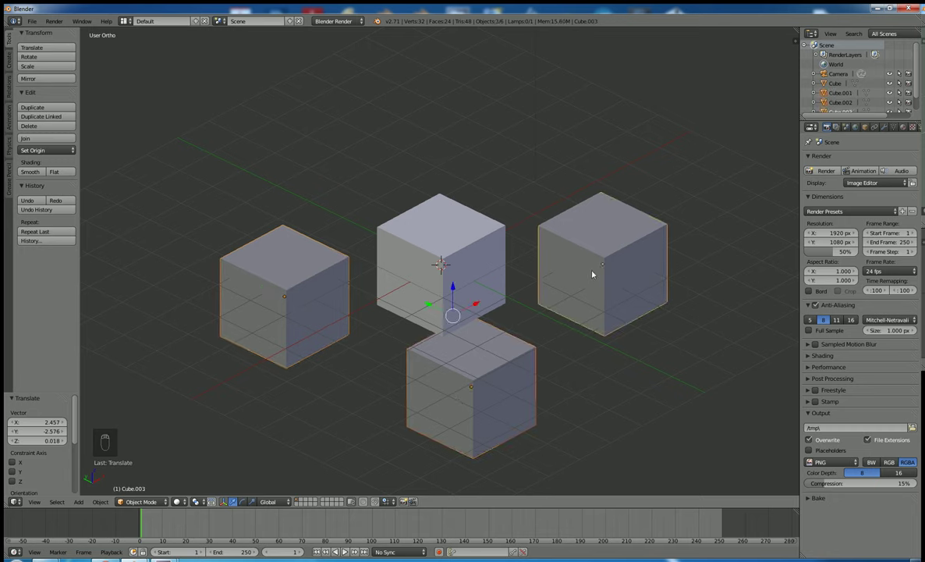
key("Delete")
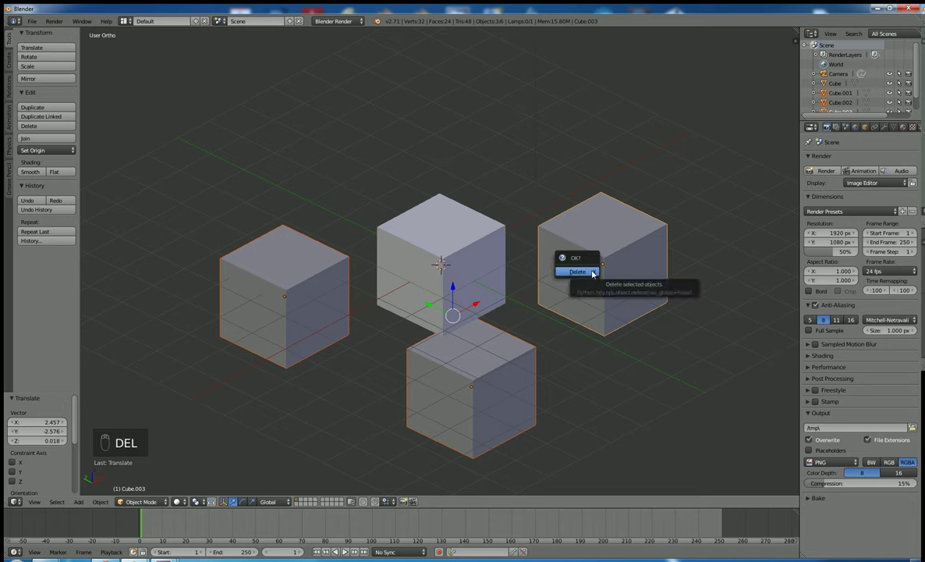
- Delete the three extra cubes, then put the remaining central Cube into Edit Mode
left_click(592, 272)
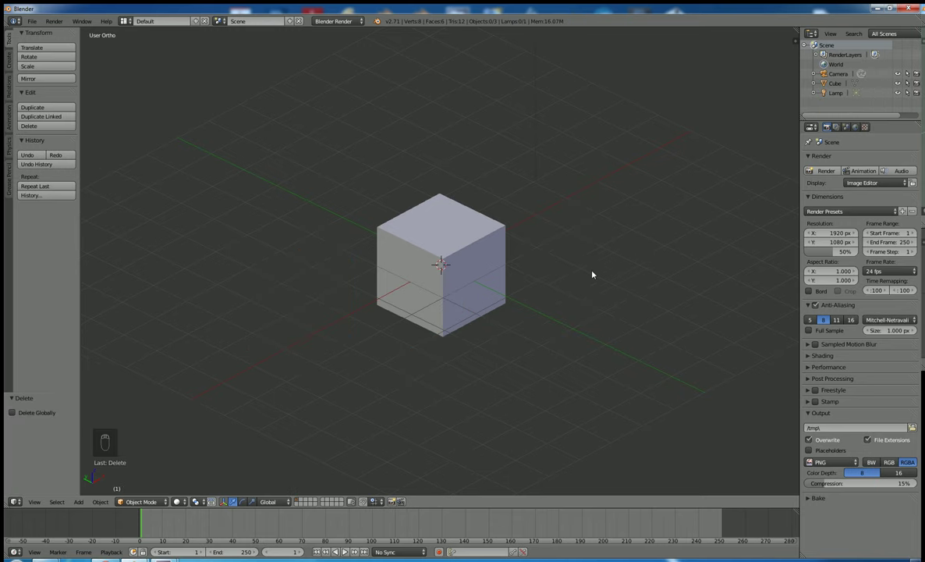
right_click(466, 285)
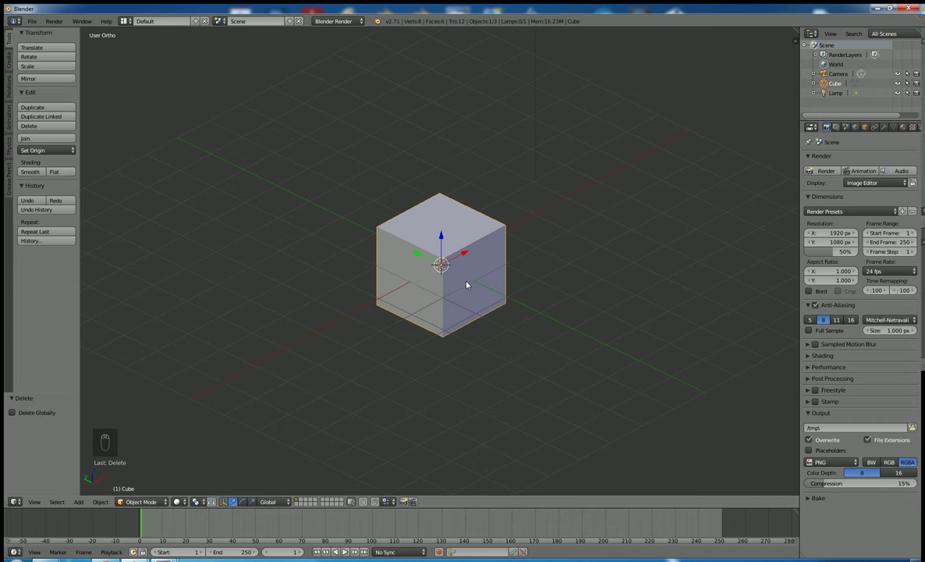
key("Tab")
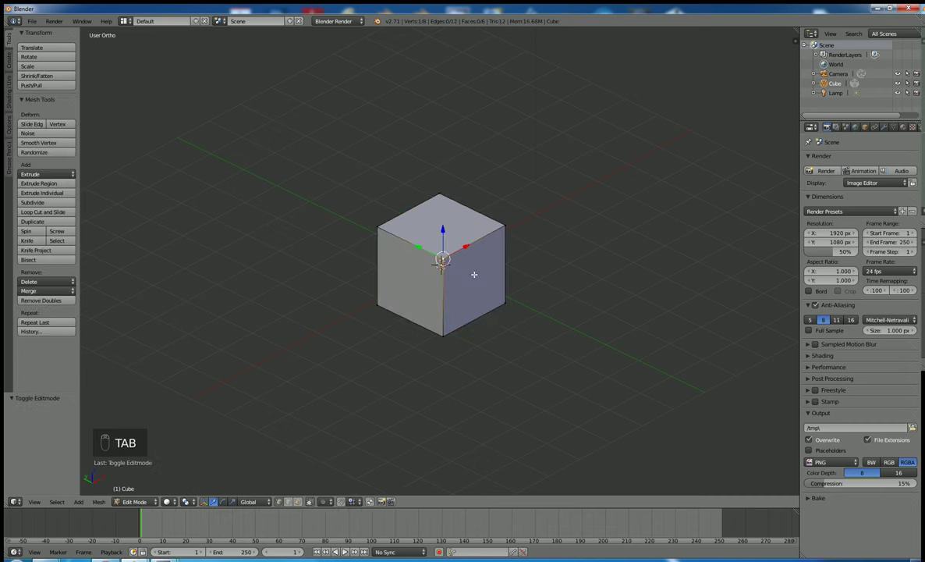
- Practise vertex selection by picking the cube's top corner vertices, then a single top edge
right_click(446, 329)
key("ctrl+z")
right_click(504, 226)
right_click(440, 194)
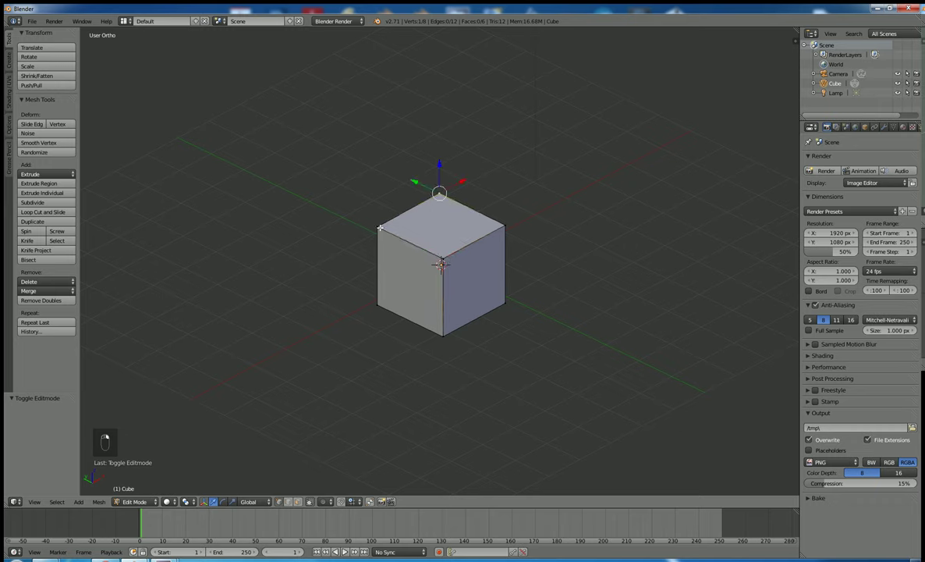
right_click(379, 227)
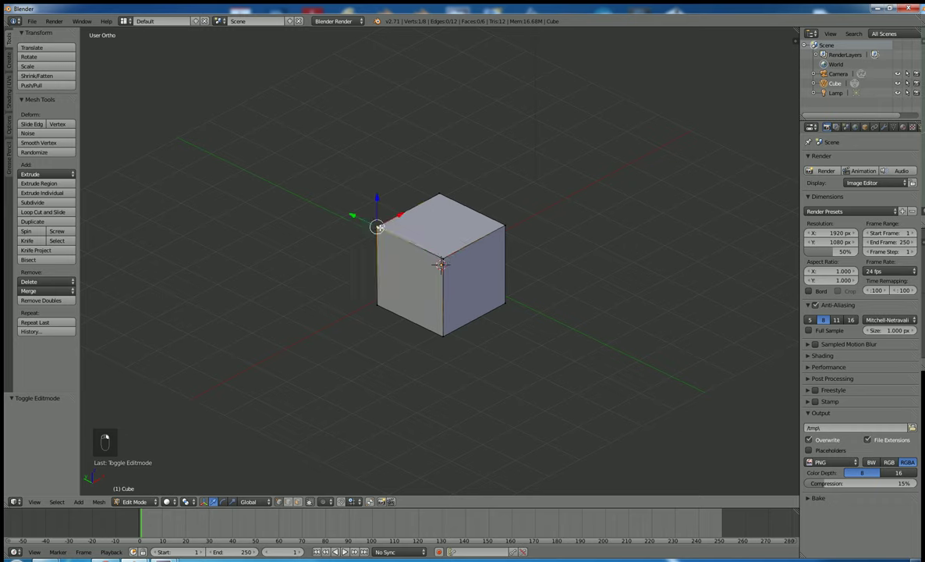
right_click(439, 192, "shift")
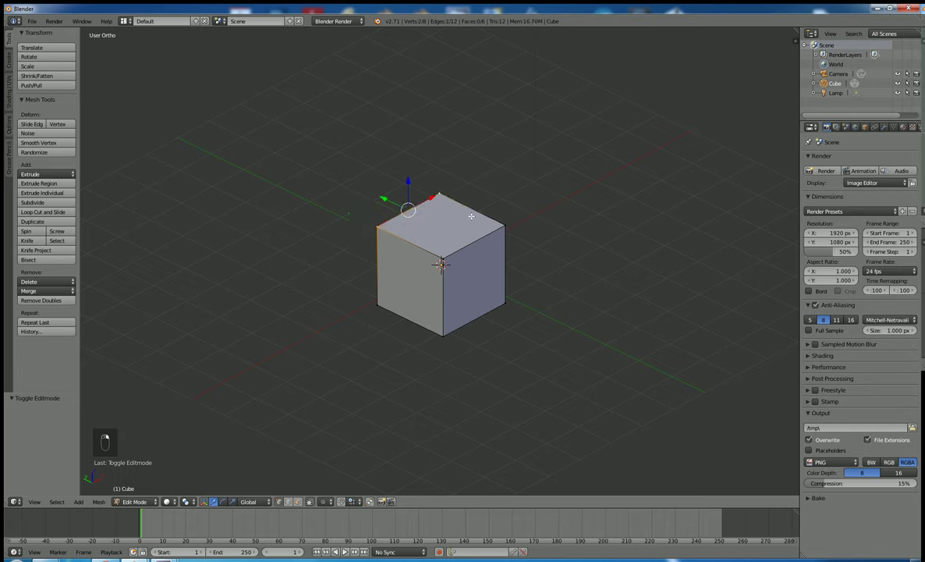
right_click(451, 208, "shift")
right_click(452, 256, "shift")
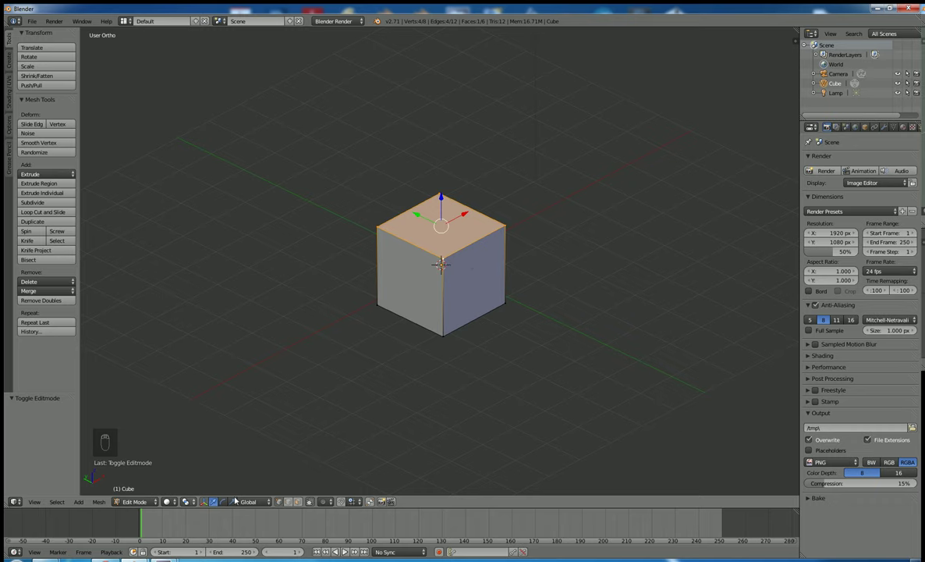
right_click(473, 240)
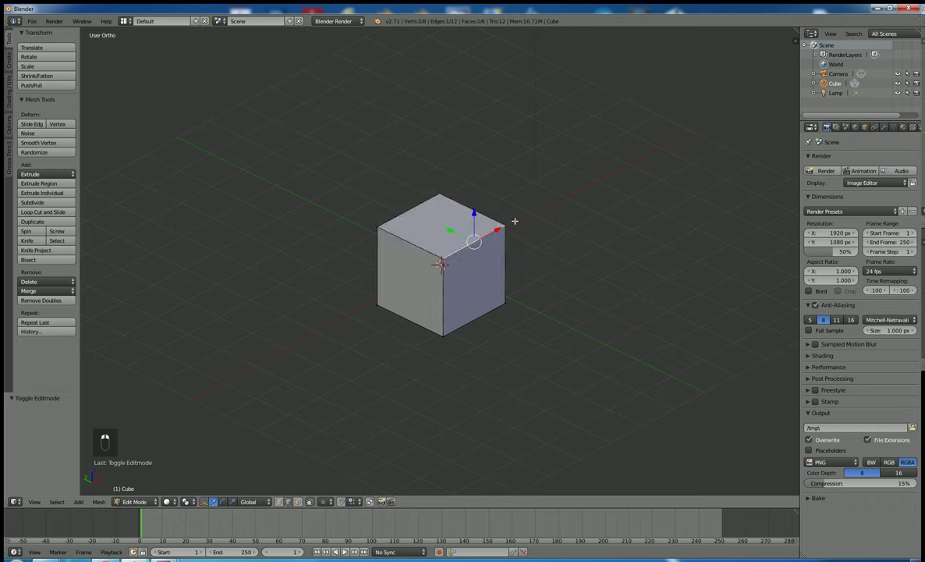
- In face select mode, select the cube's top, right and left faces in turn
left_click(297, 501)
right_click(455, 229)
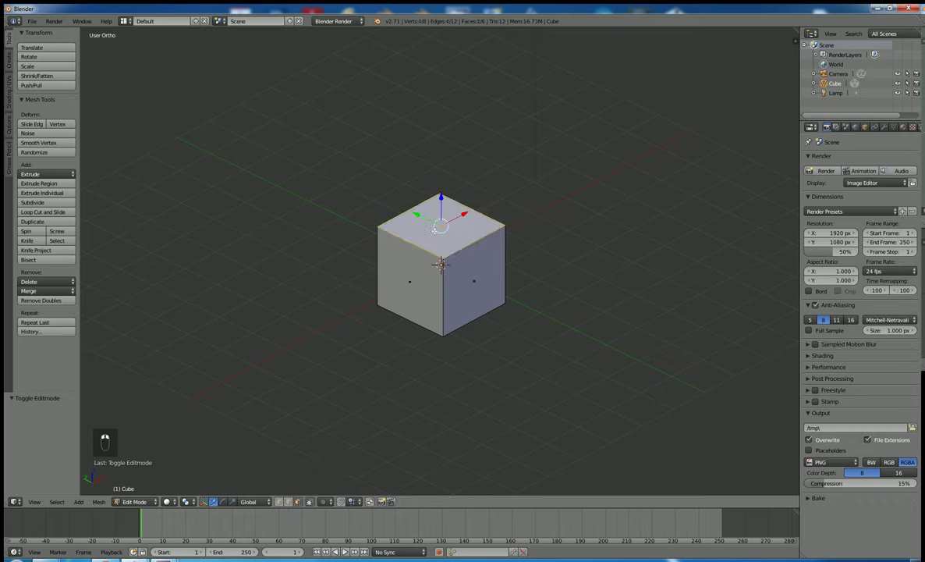
right_click(472, 282)
right_click(386, 282)
right_click(435, 234)
right_click(472, 282)
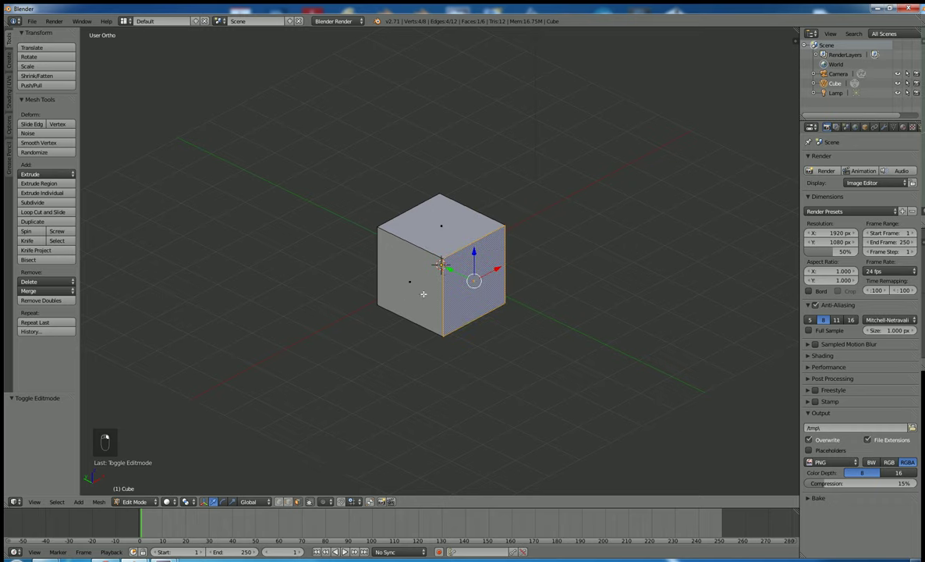
right_click(425, 222)
right_click(472, 292)
right_click(386, 283)
right_click(425, 223)
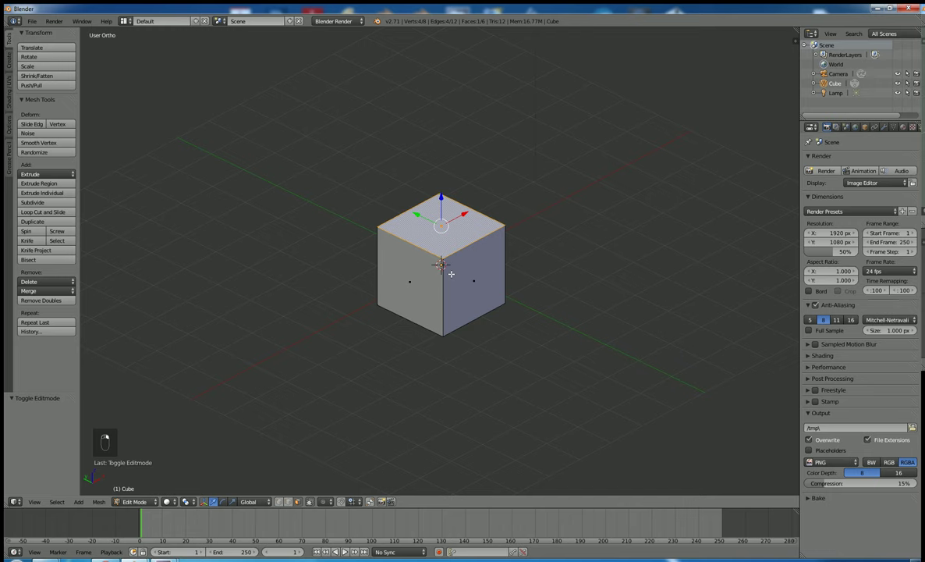
right_click(472, 283)
right_click(441, 245)
right_click(472, 282)
right_click(442, 234)
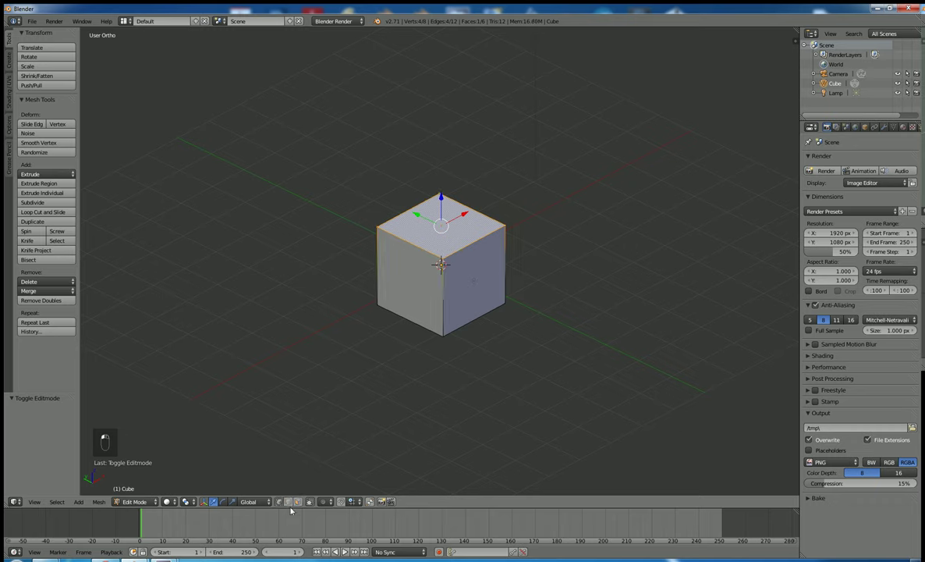
- Select a bottom-left edge, then go back to faces and pick the left, top and right faces
left_click(286, 502)
right_click(411, 301)
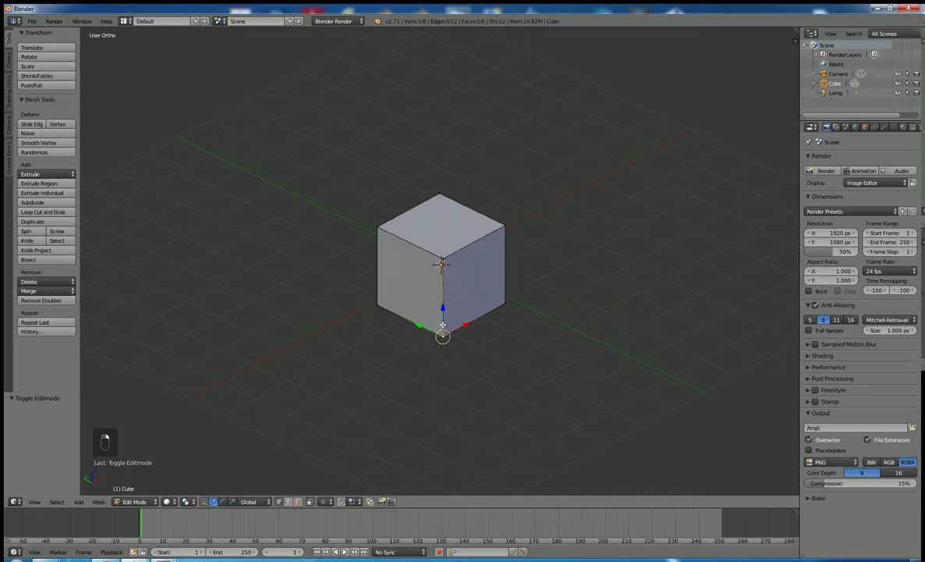
left_click(291, 504)
left_click(298, 502)
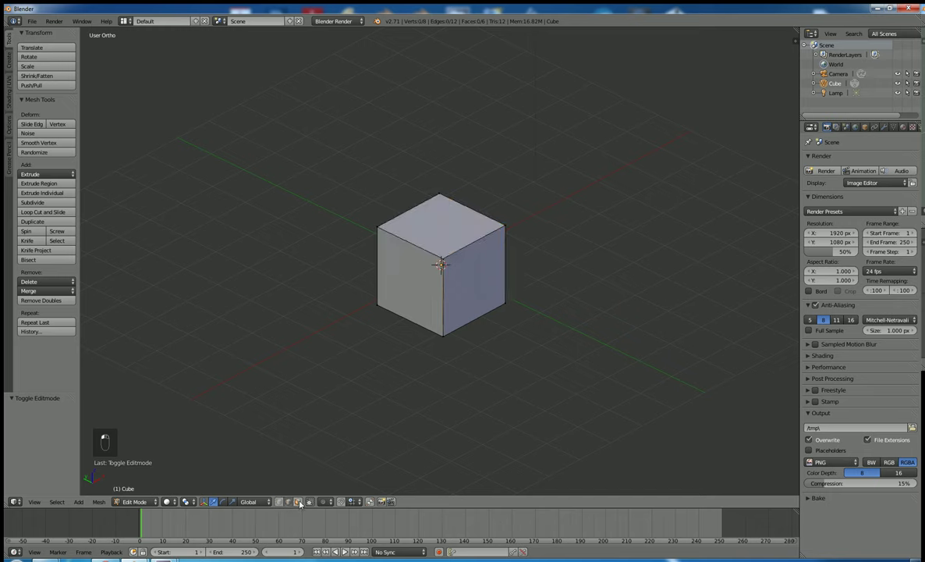
right_click(412, 304)
right_click(437, 251)
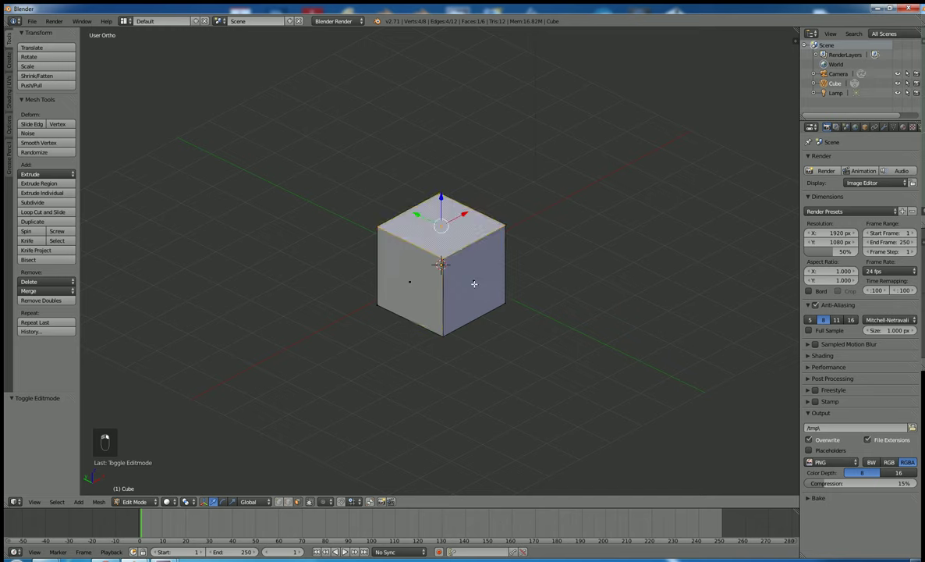
right_click(473, 283)
key("ctrl+z")
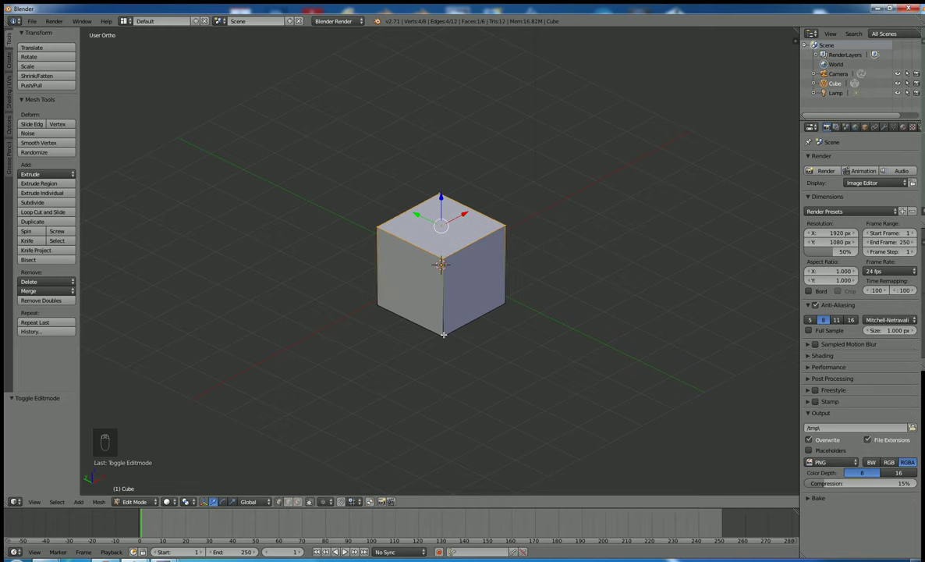
- Toggle select-all on the whole cube mesh with A, then return to Object Mode
key("a")
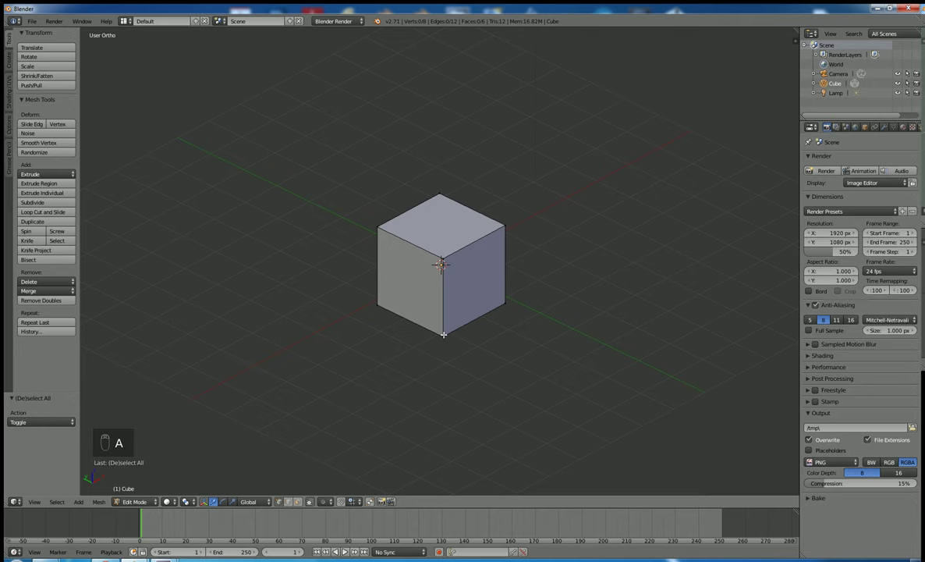
key("a")
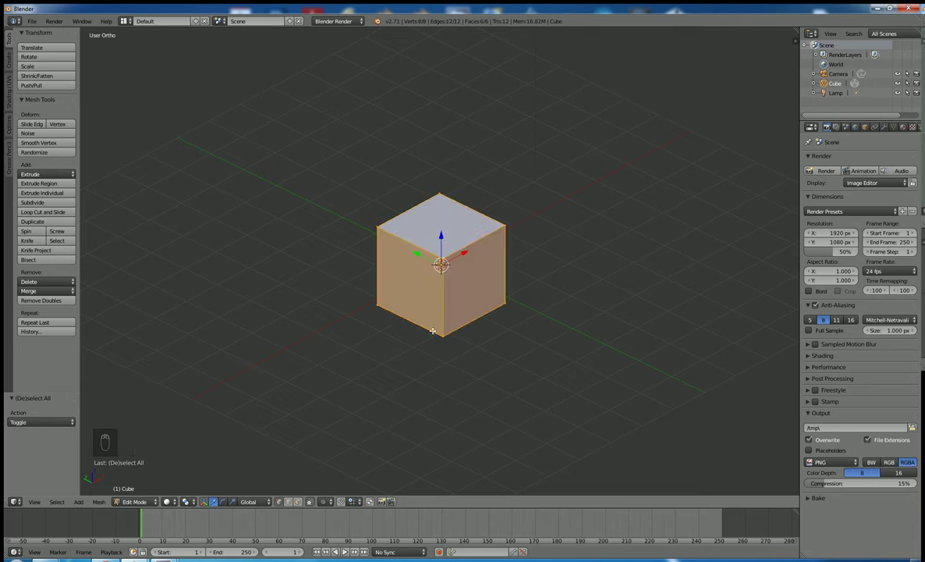
key("a")
key("a")
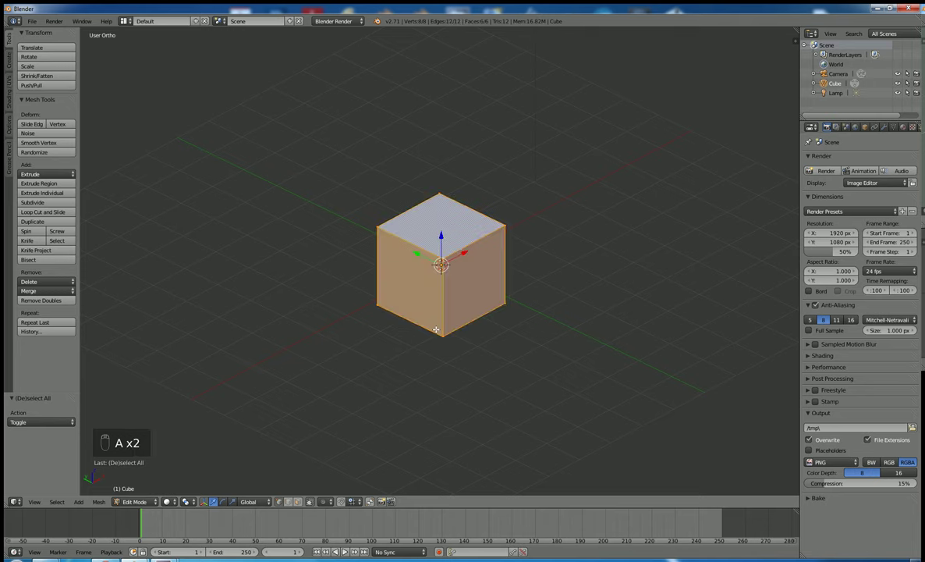
key("a")
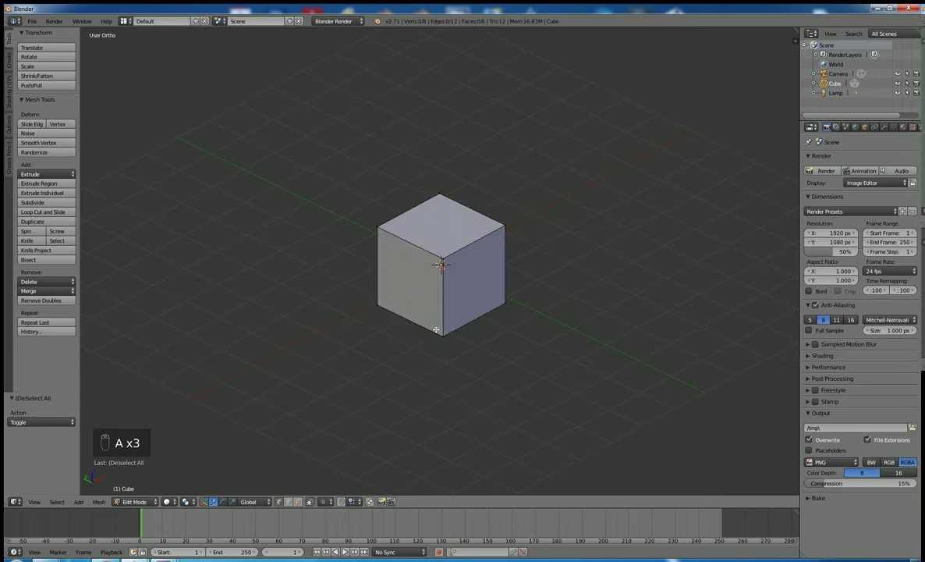
key("a")
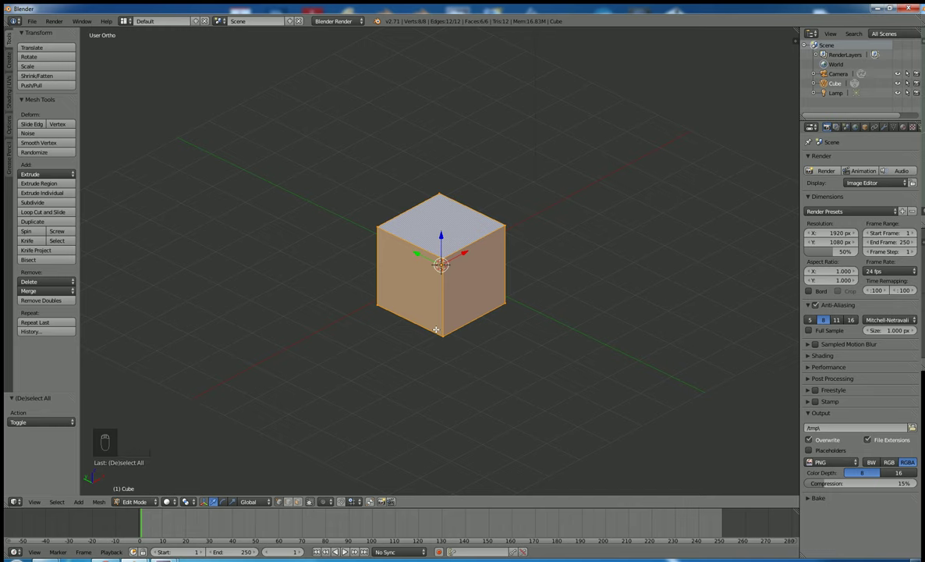
key("a")
key("a")
key("a")
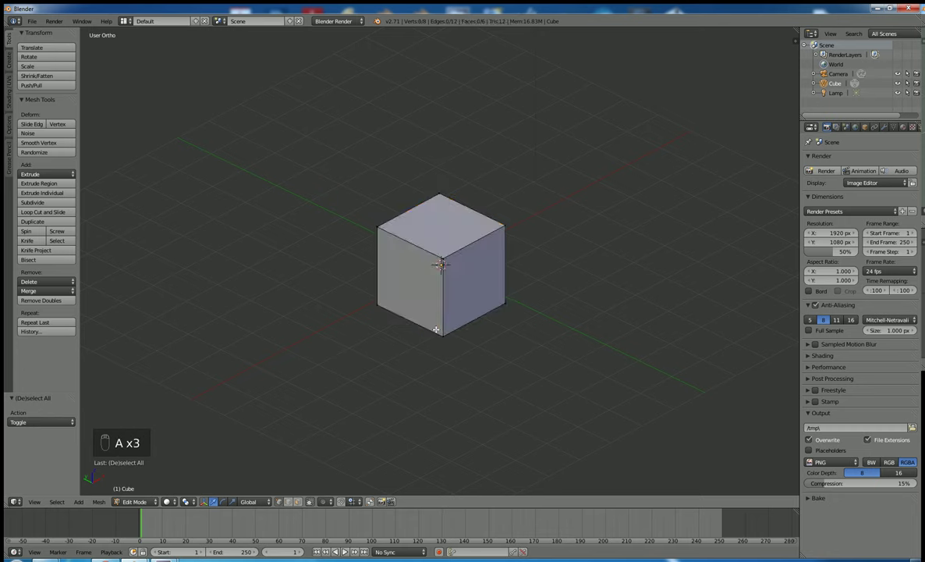
key("a")
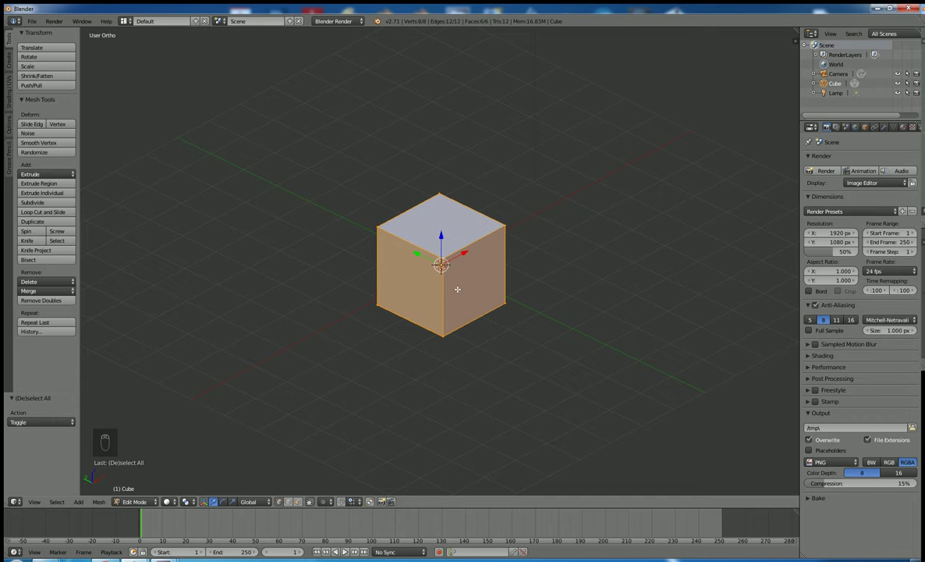
key("Tab")
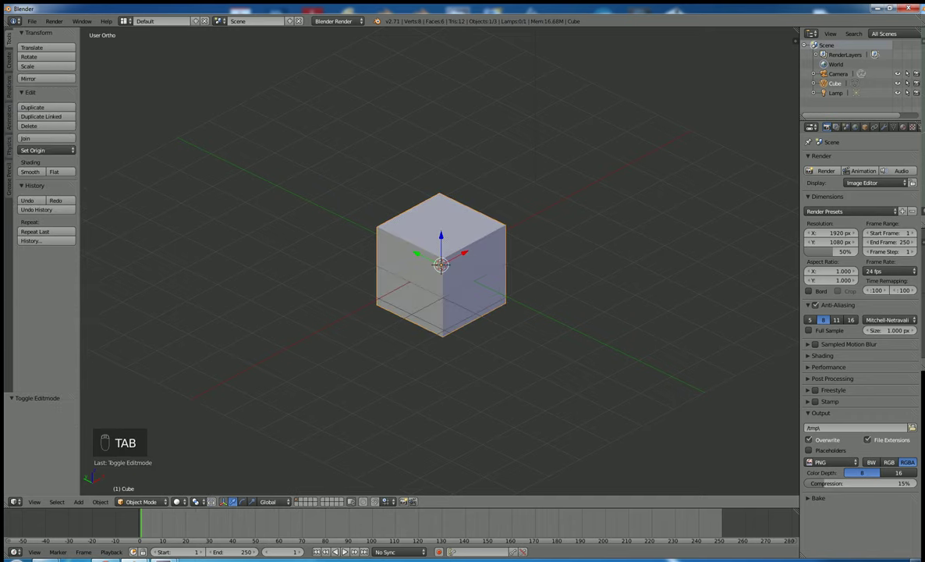
- Add a Subdivision Surface modifier with View level 2 to the cube and check its cage in Edit Mode
left_click(884, 128)
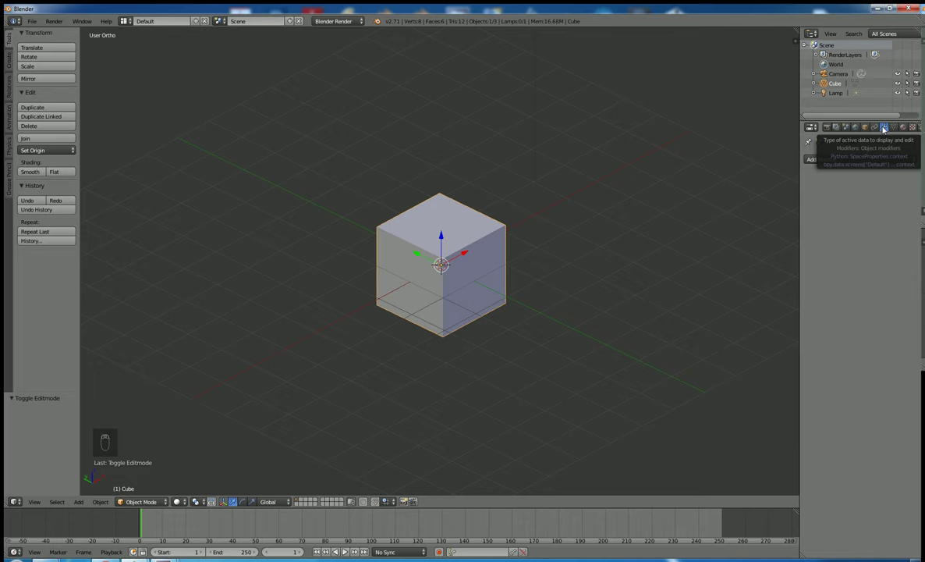
left_click(830, 160)
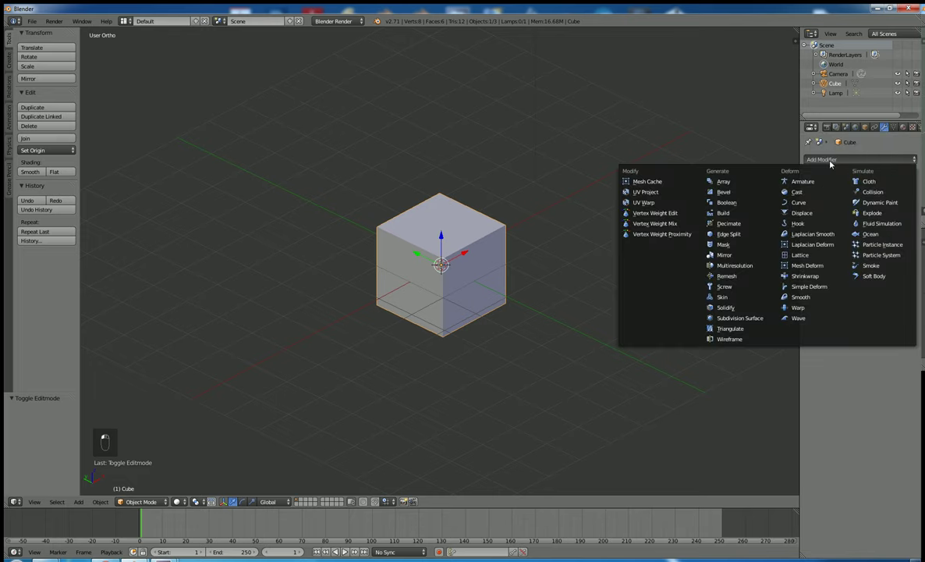
left_click(740, 318)
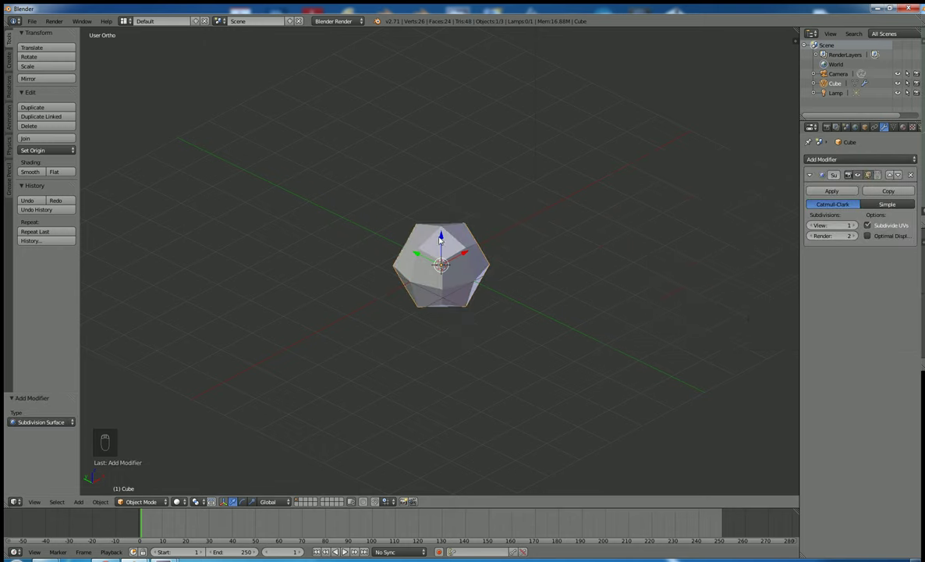
left_click(856, 226)
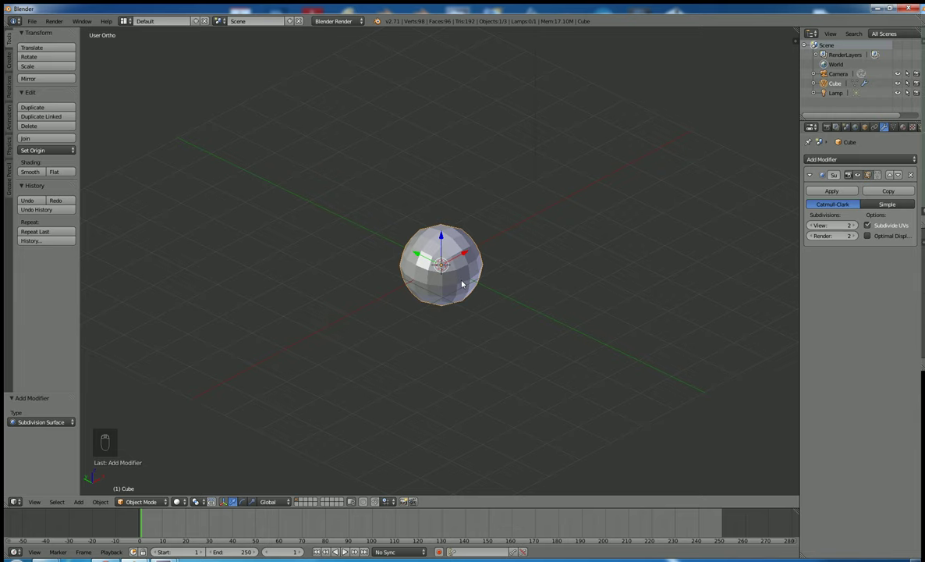
scroll(473, 257, "up", 2)
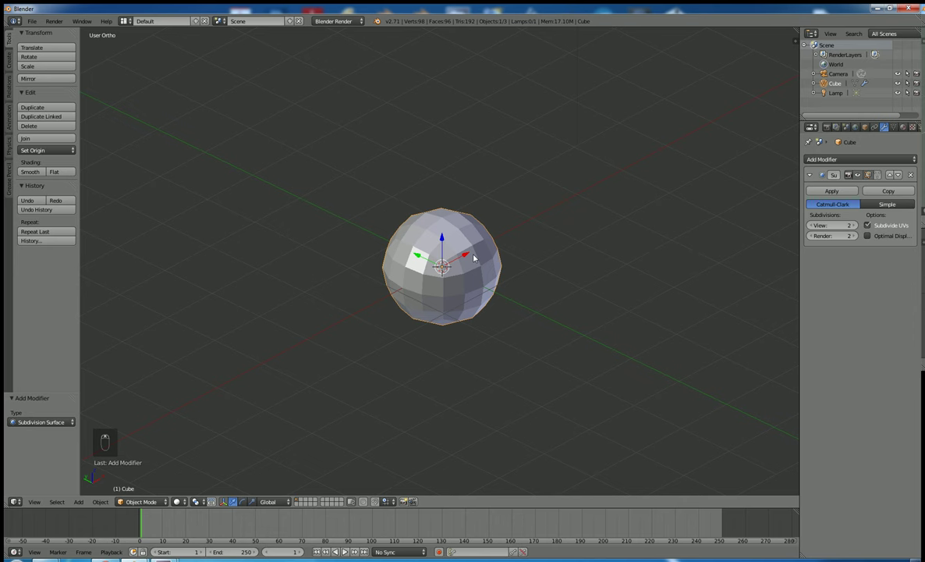
key("Tab")
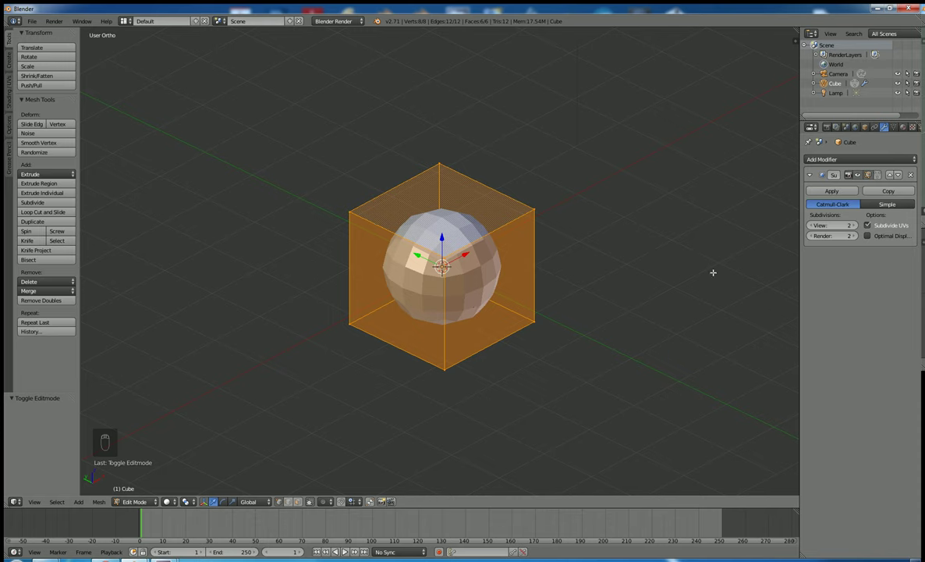
key("Tab")
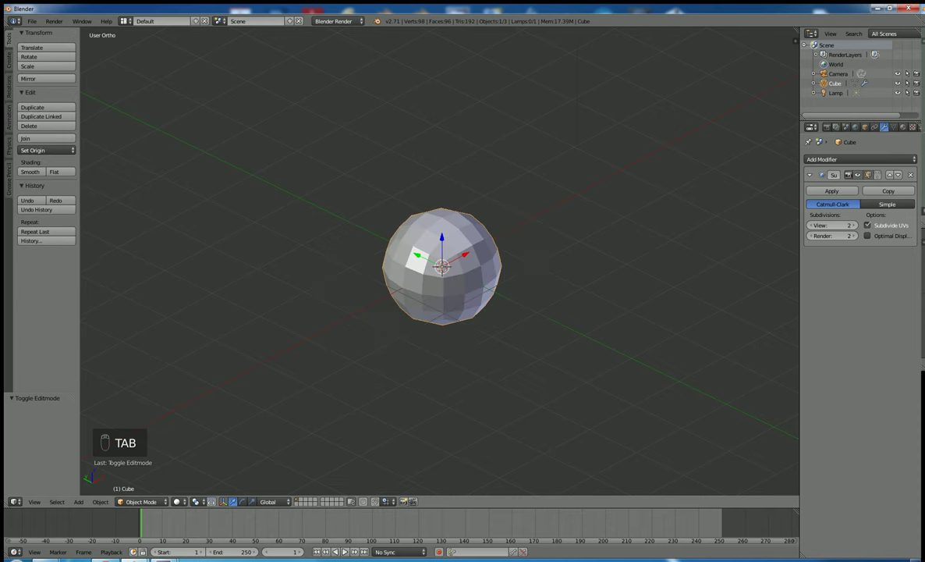
- Apply the Subsurf modifier and inspect the resulting 98-vertex sphere's vertices in Edit Mode
left_click(832, 192)
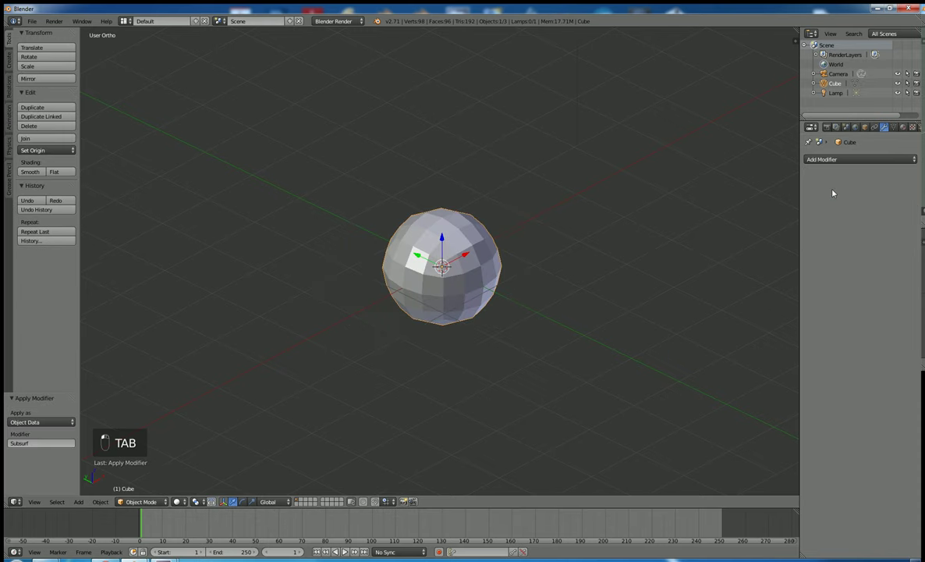
key("Tab")
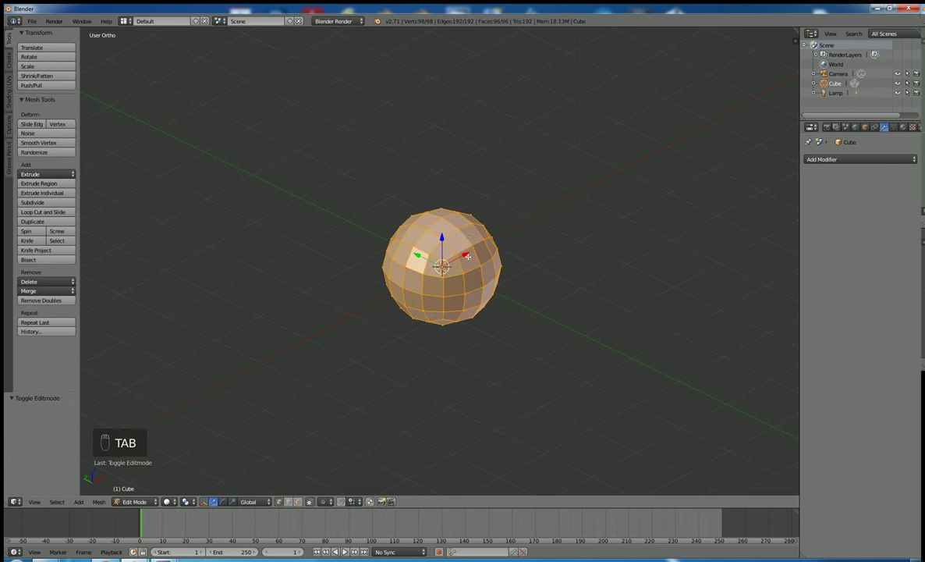
right_click(460, 263)
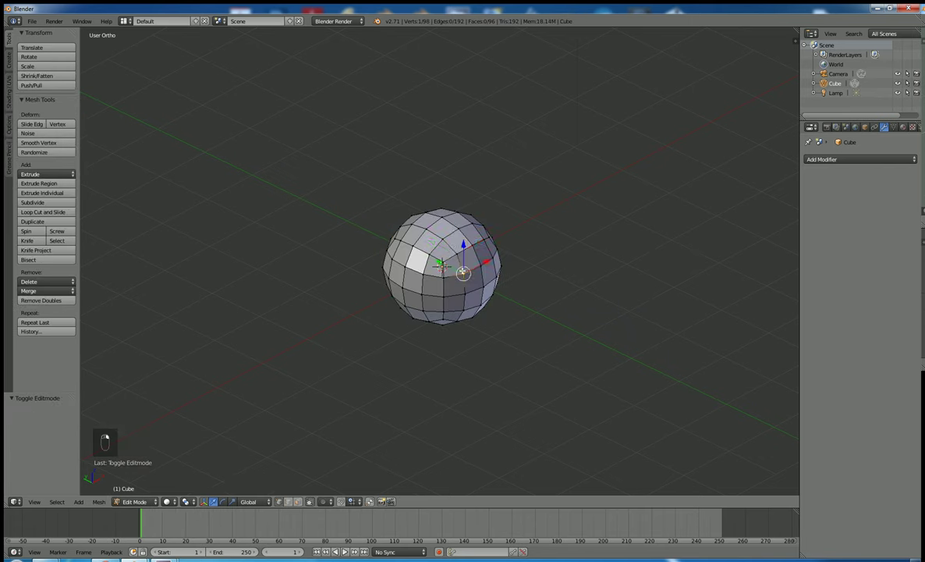
right_click(467, 237)
right_click(430, 243)
right_click(426, 227)
key("Tab")
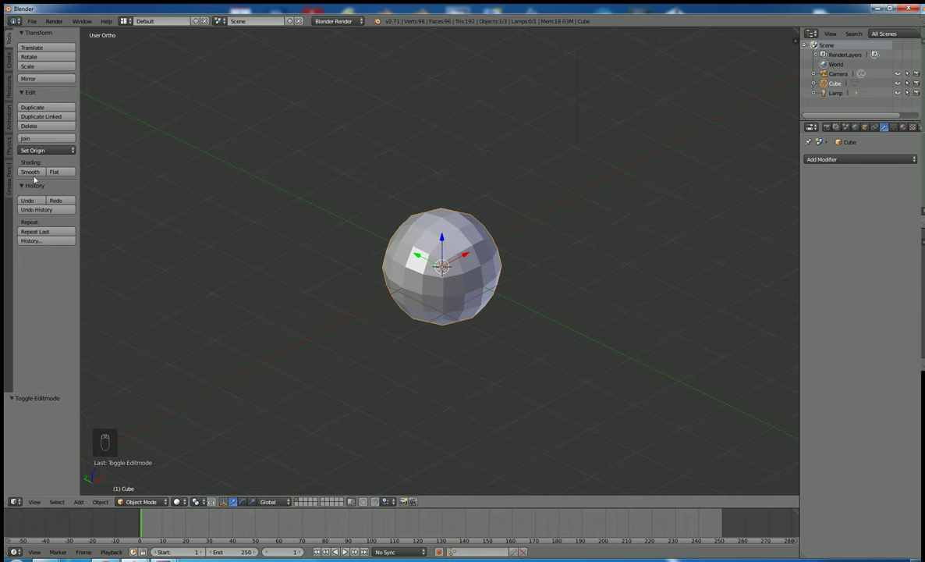
key("t")
key("t")
- Rename the Cube object to 'Rock.000' in the sidebar's Item panel
key("n")
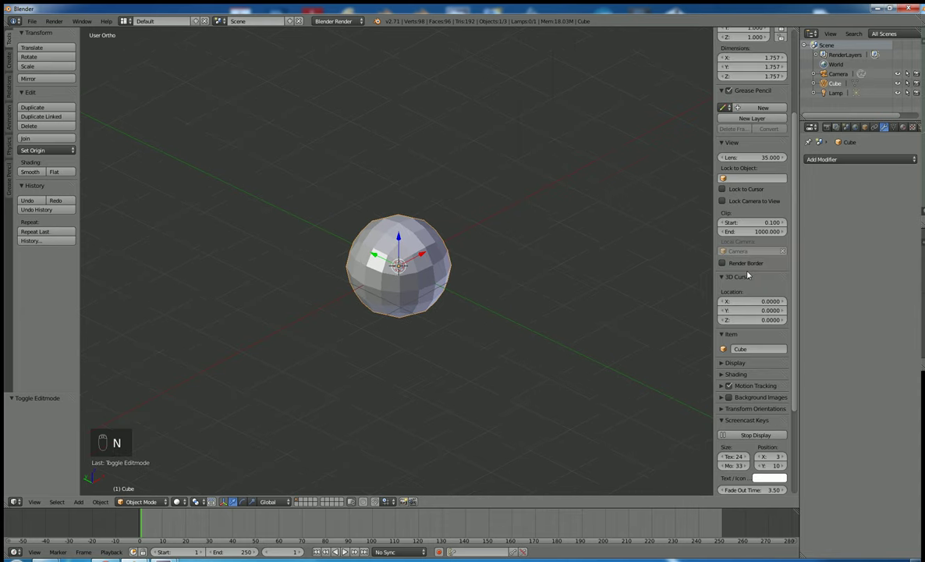
scroll(748, 275, "up", 5)
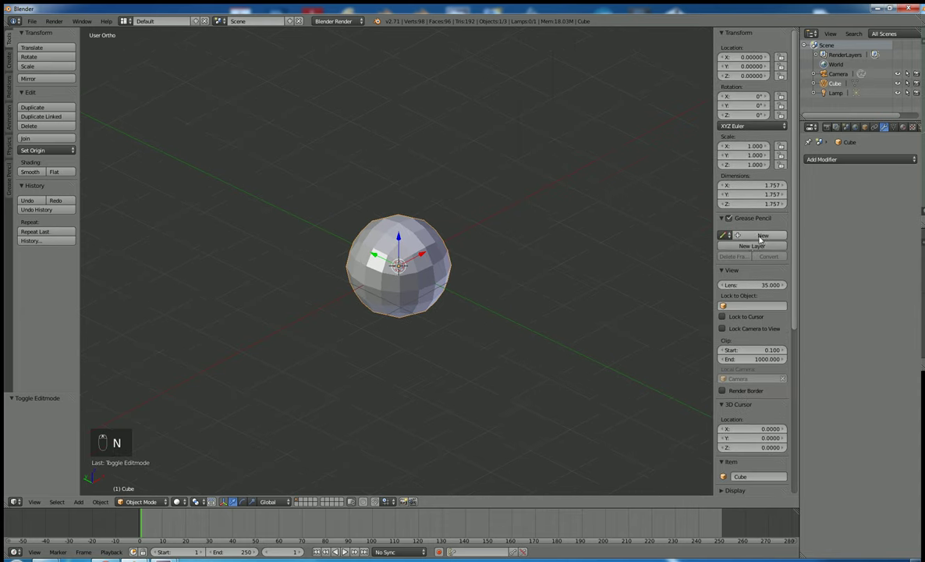
key("n")
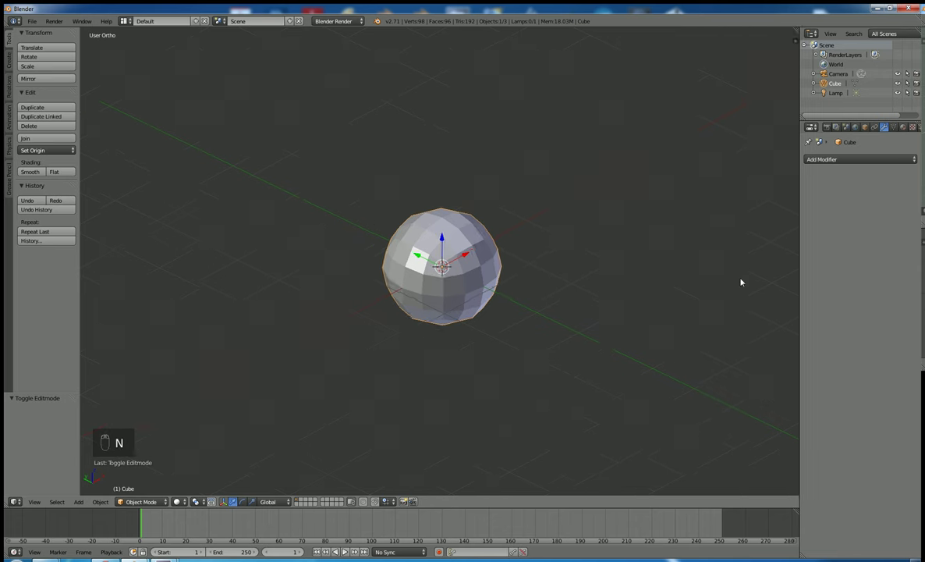
key("n")
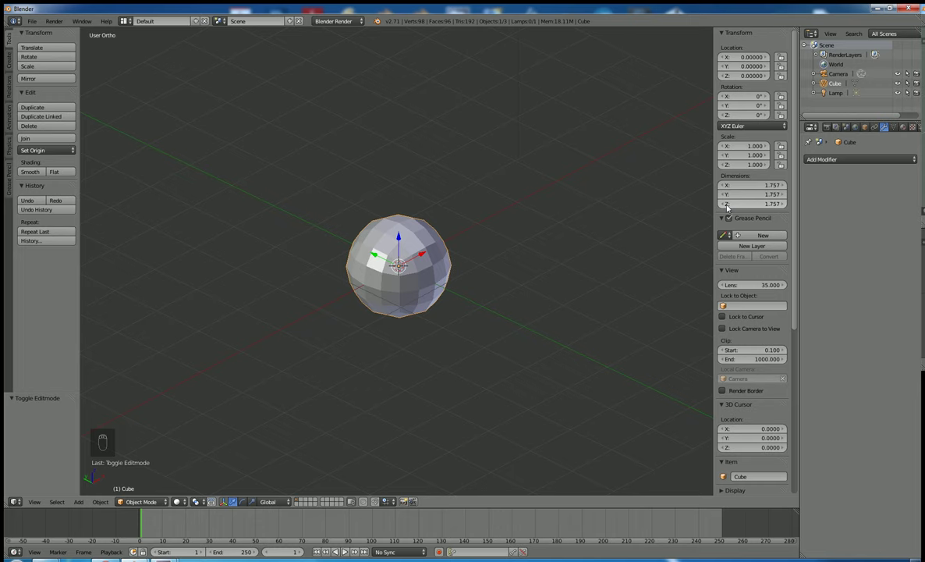
scroll(745, 404, "down", 3)
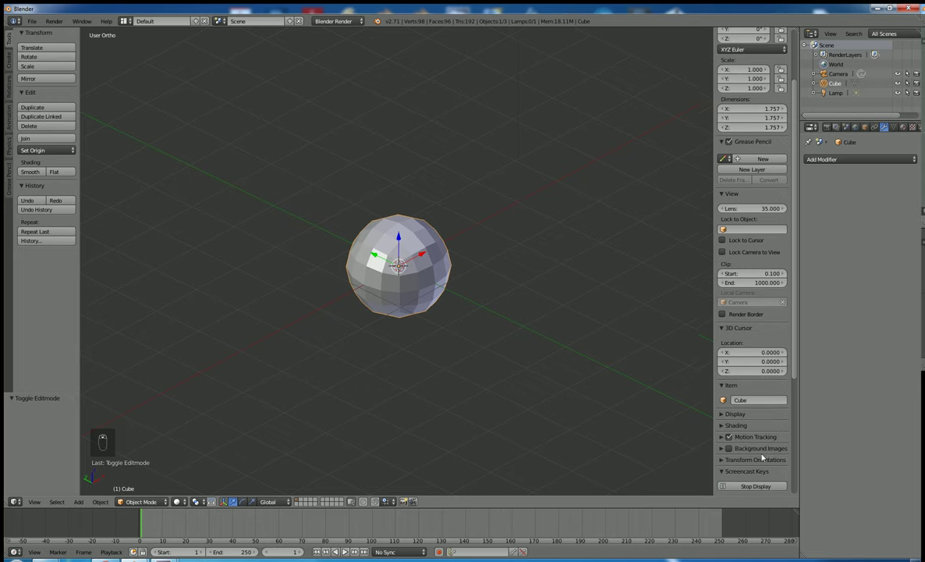
left_click(749, 404)
type("Rock.000")
key("Return")
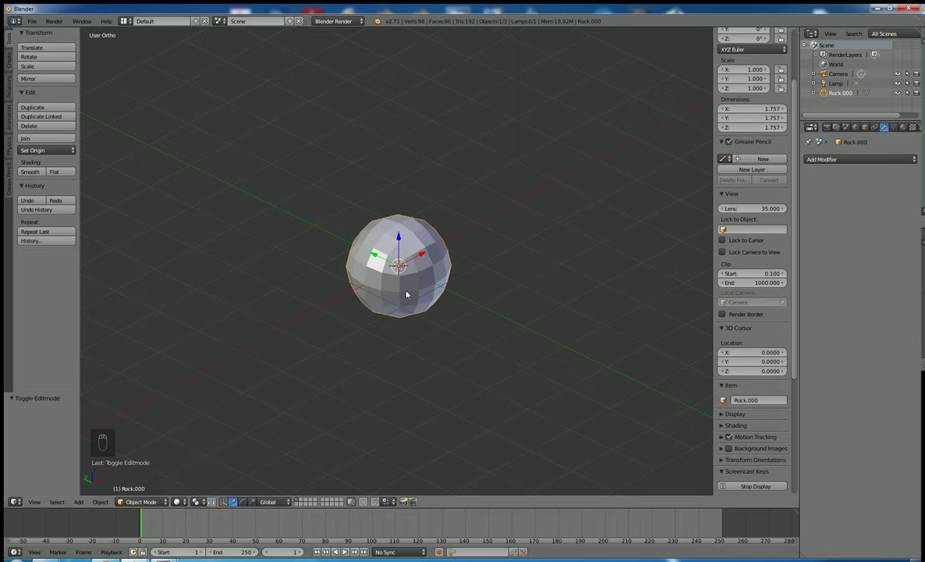
- Duplicate the sphere to its left, then delete the copy
key("shift+d")
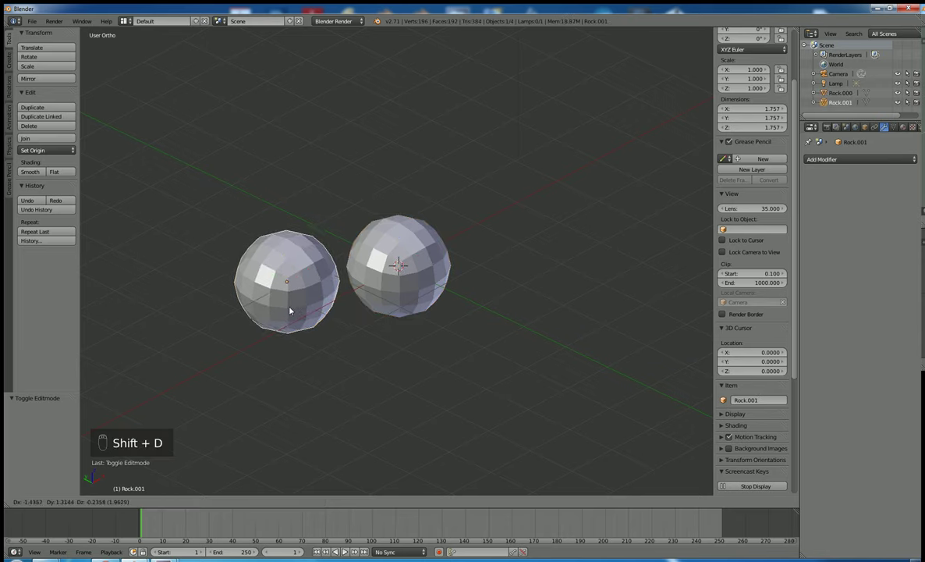
left_click(289, 311)
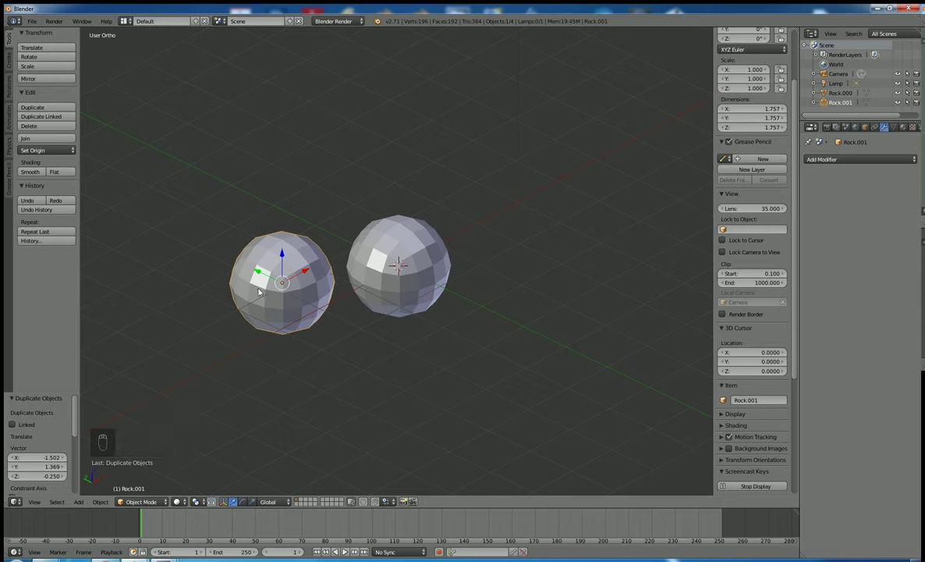
key("Delete")
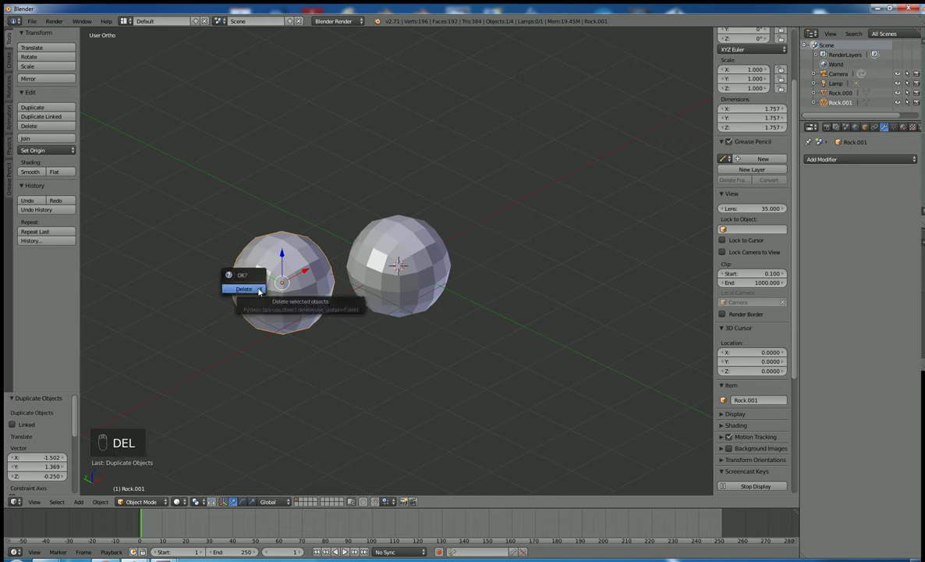
left_click(259, 288)
- Give Rock.000 smooth shading and view it from a flatter side-on angle
right_click(376, 287)
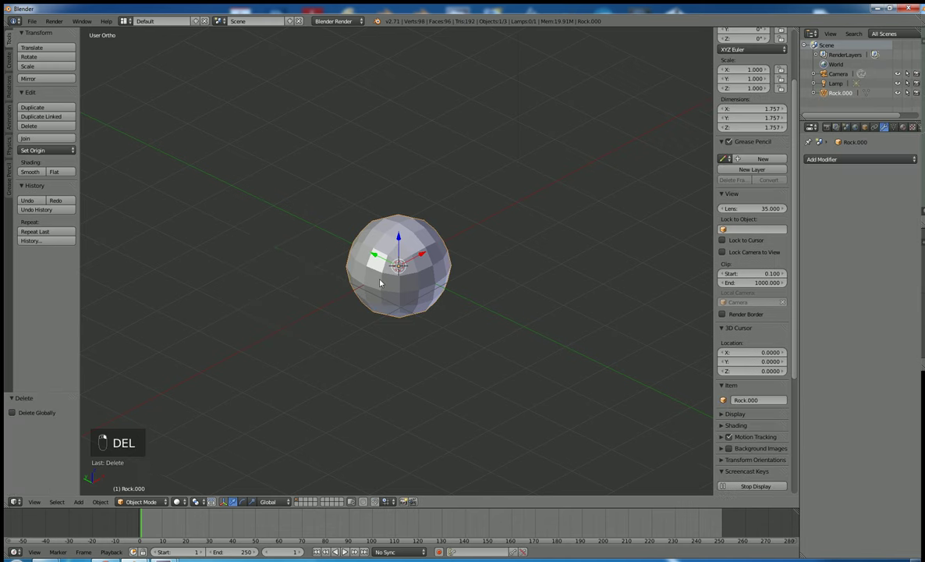
left_click(31, 171)
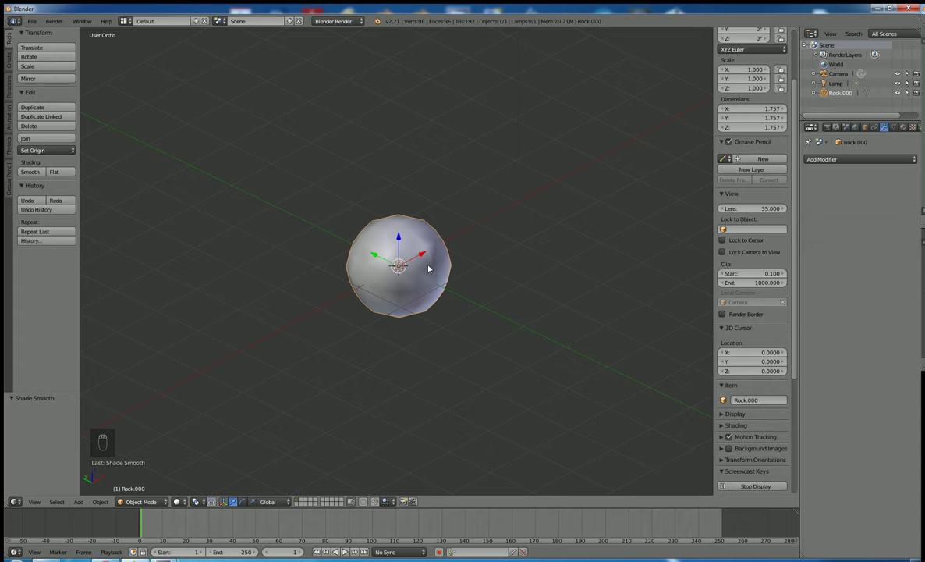
middle_click_drag(428, 270, 414, 297)
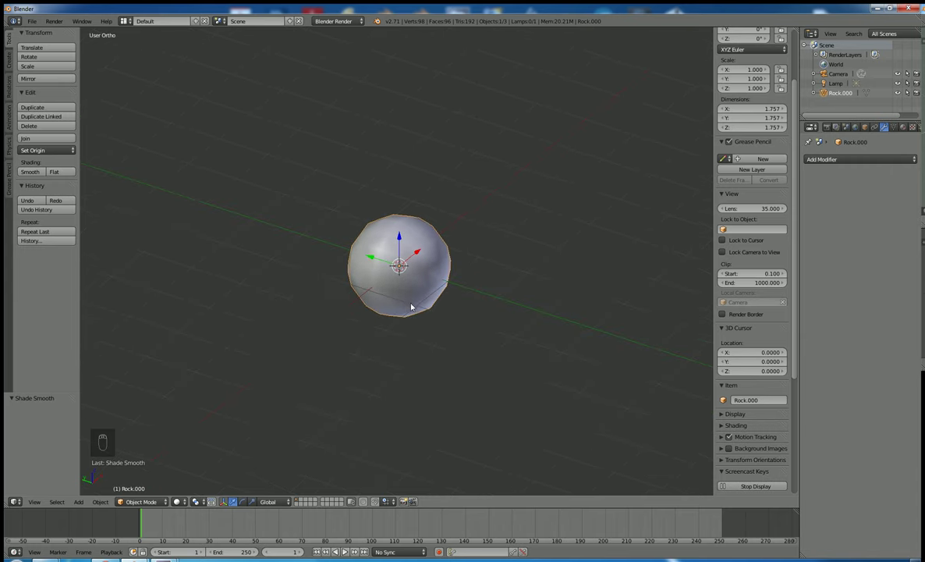
- Give Rock.000 a level-2 Subdivision Surface modifier, re-added with Ctrl+2 after removing the first one
key("Tab")
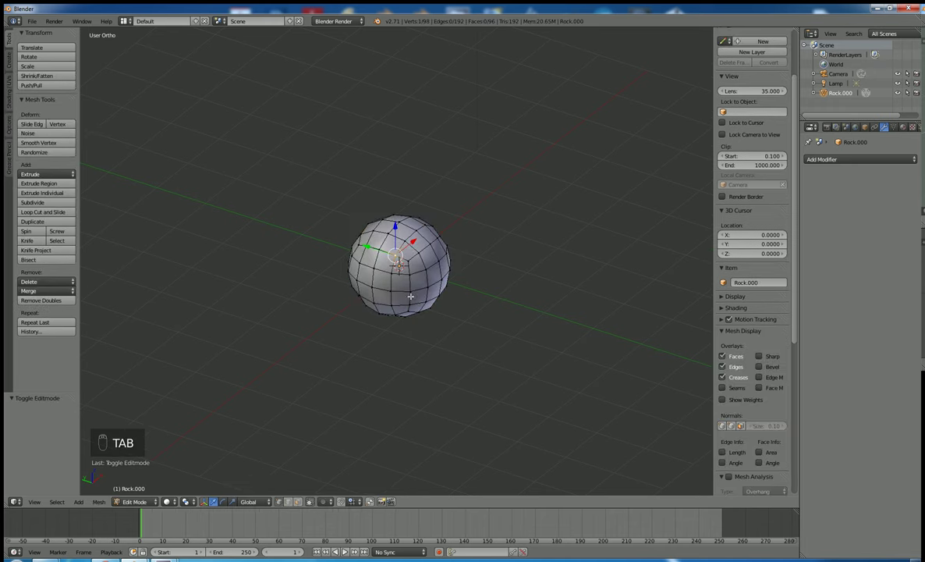
key("Tab")
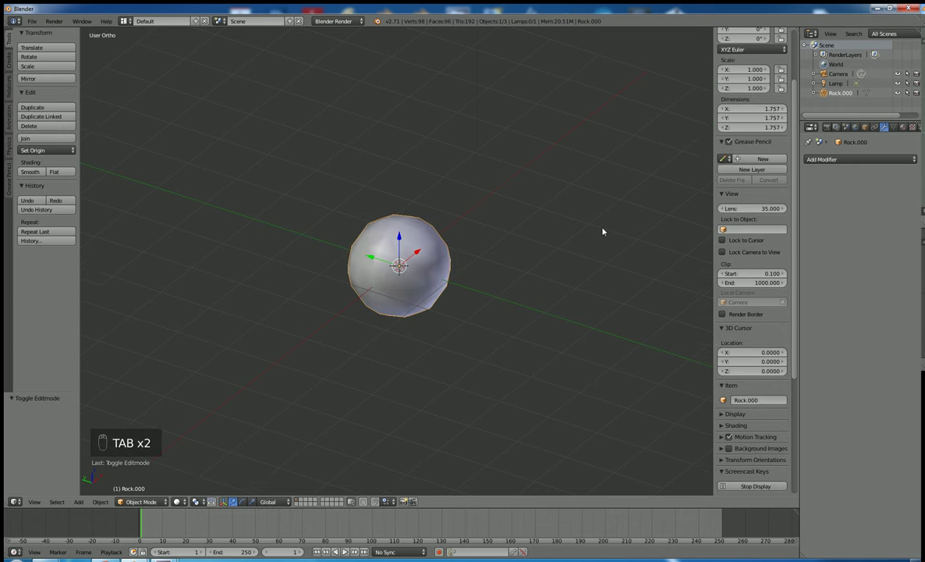
left_click(863, 162)
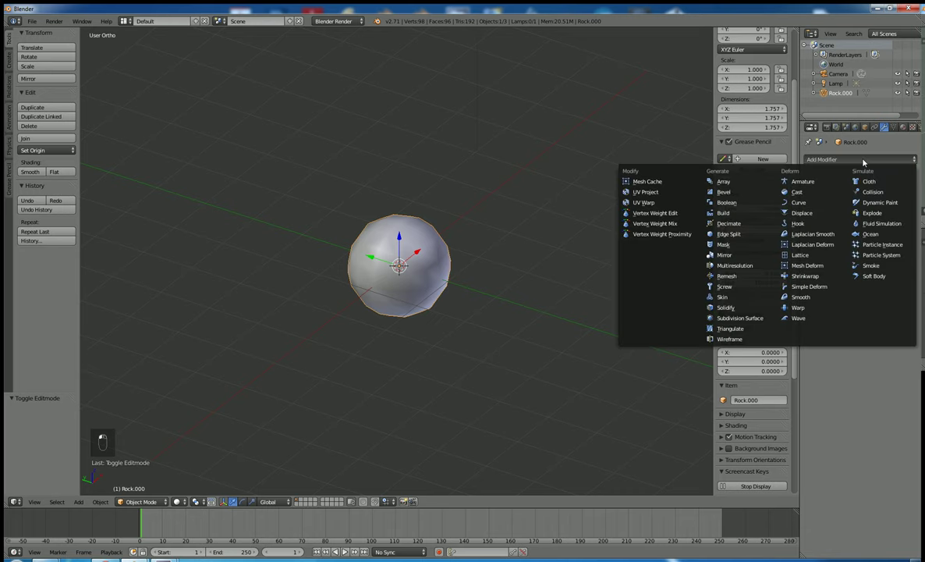
left_click(748, 319)
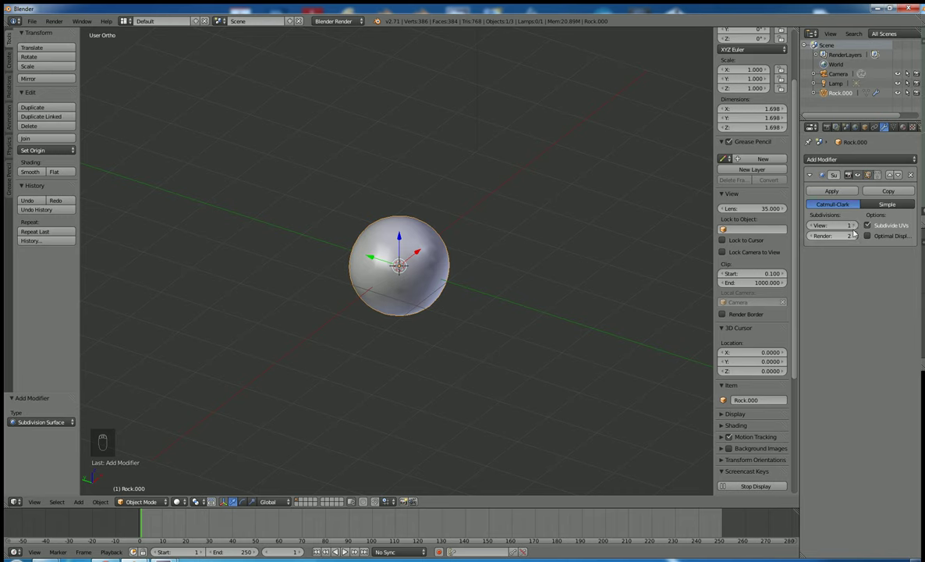
left_click(854, 226)
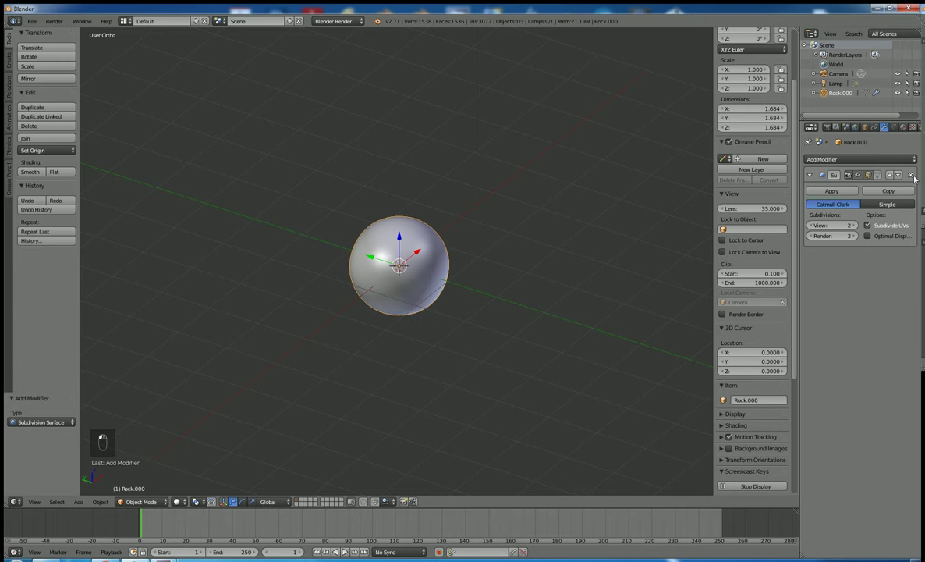
key("ctrl+x")
key("ctrl+2")
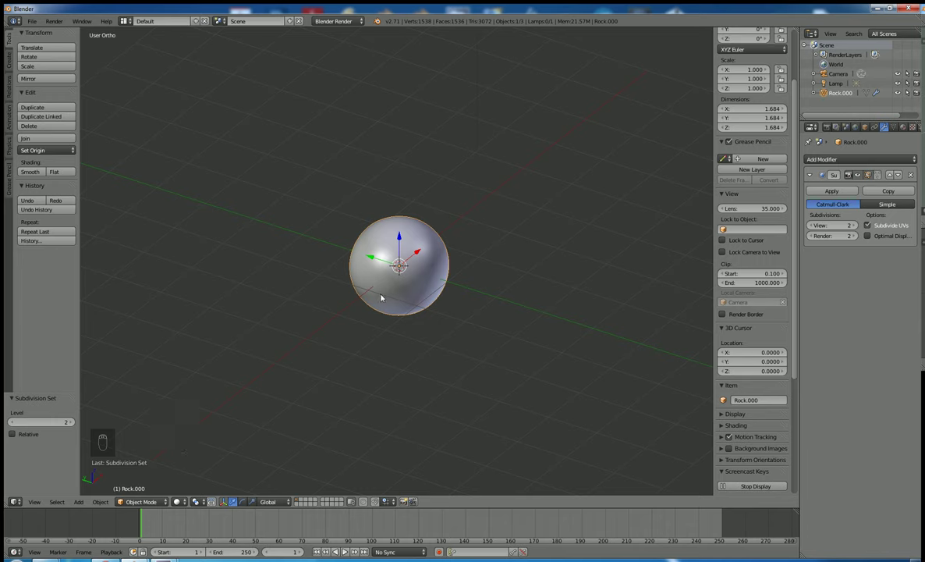
key("Tab")
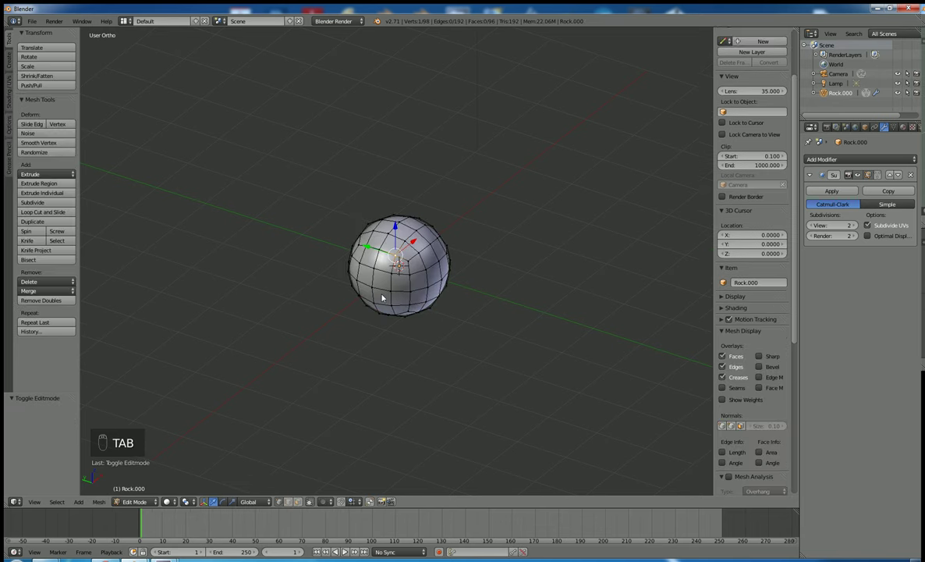
scroll(405, 282, "up", 5)
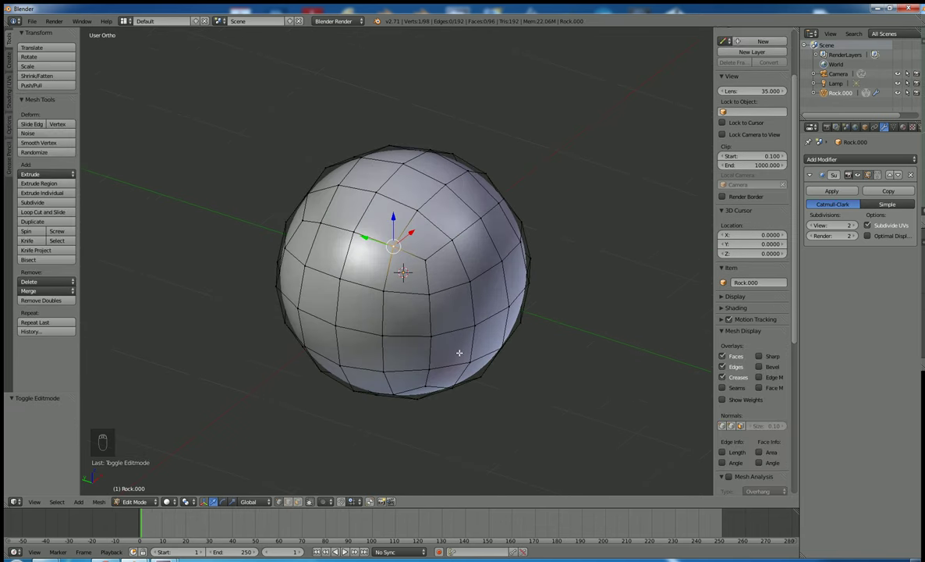
mouse_move(452, 353)
middle_mouse_down()
mouse_move(431, 341)
mouse_move(435, 316)
mouse_move(415, 304)
mouse_move(411, 332)
mouse_move(518, 362)
mouse_move(422, 346)
mouse_move(406, 303)
mouse_move(419, 351)
mouse_move(446, 372)
mouse_move(470, 372)
mouse_move(458, 372)
middle_mouse_up()
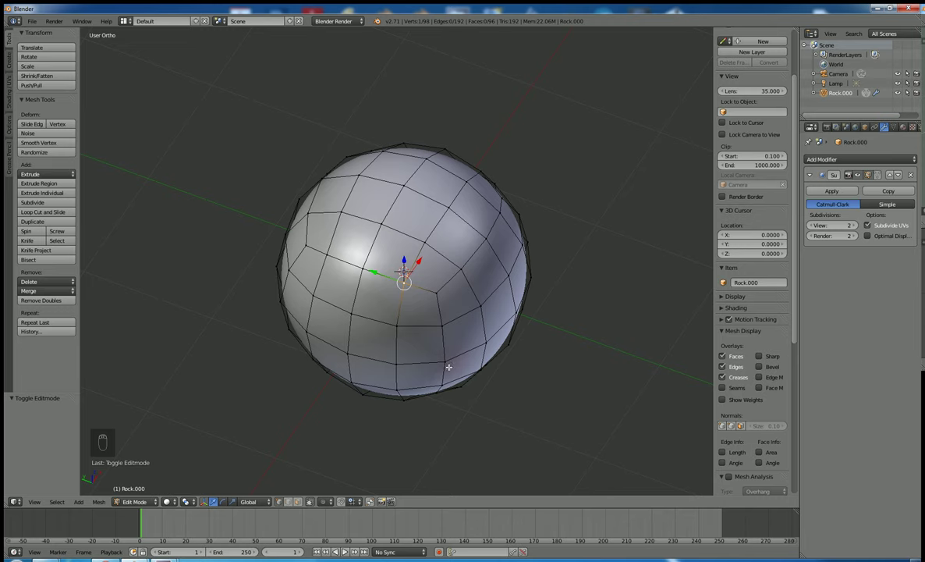
key("Tab")
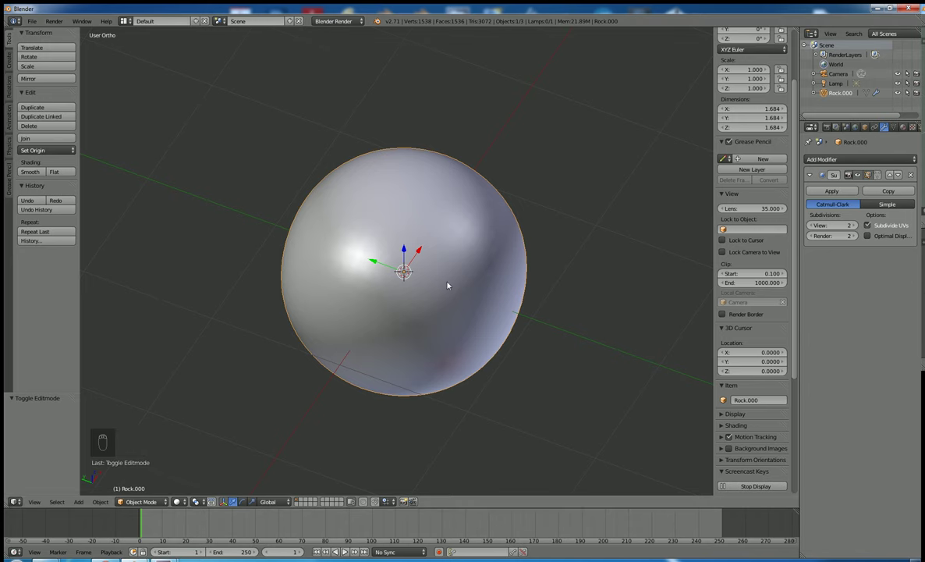
- Undo twice to restore the live Subdivision Surface modifier, then edit Rock.000's 98-vertex cage
scroll(448, 285, "down", 1)
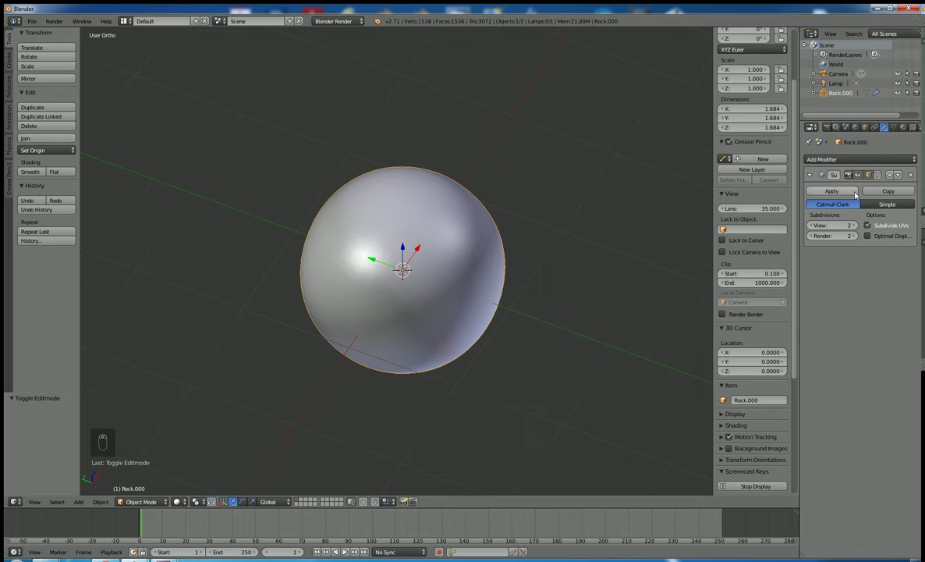
key("Tab")
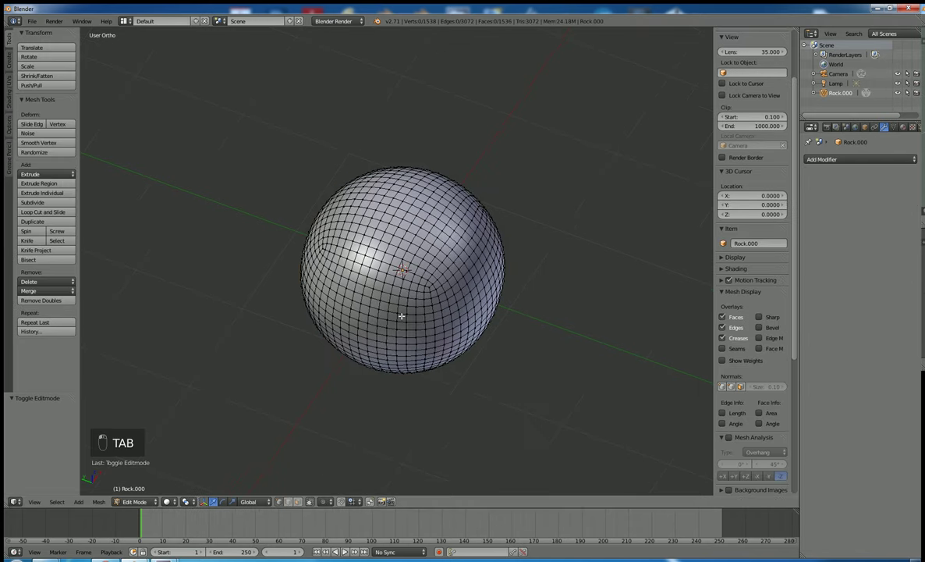
middle_click_drag(366, 309, 419, 310)
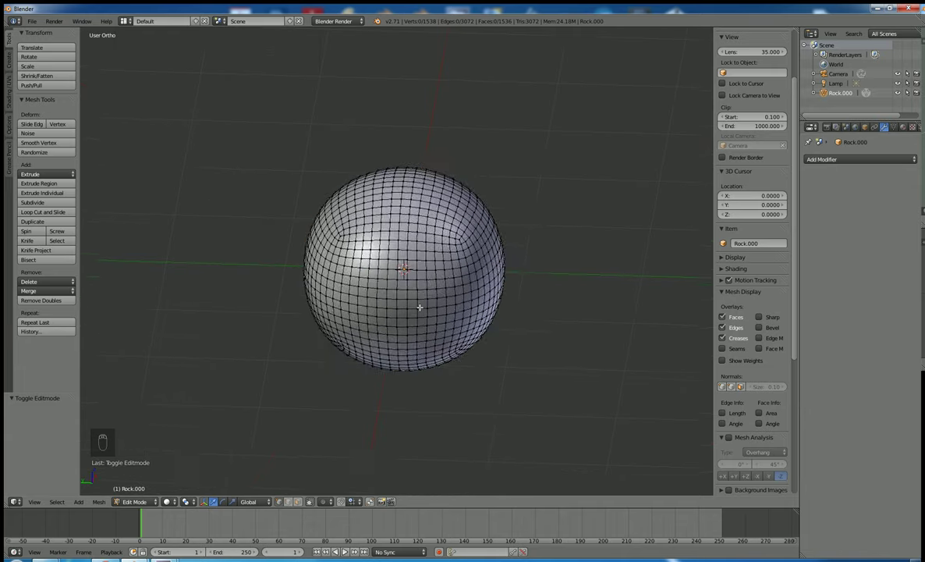
key("Tab")
key("ctrl+z")
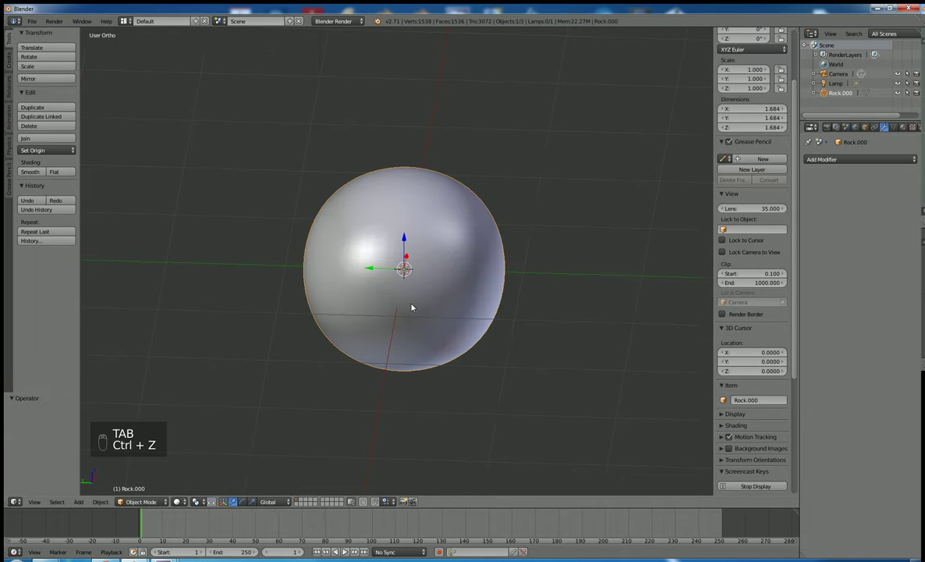
key("ctrl+z")
key("Tab")
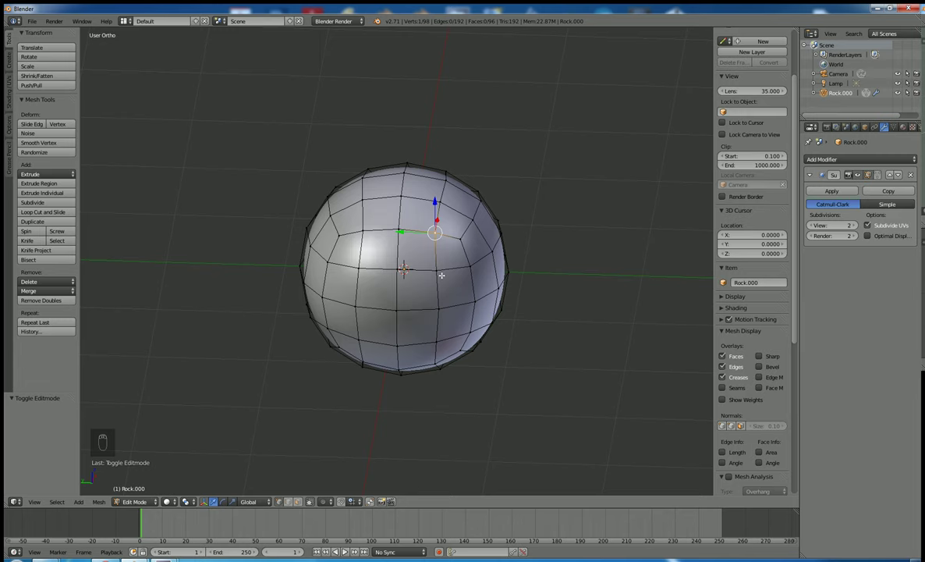
- In orthographic front view, select the whole rock mesh and scale it to 0.352 along Z
key("KP_1")
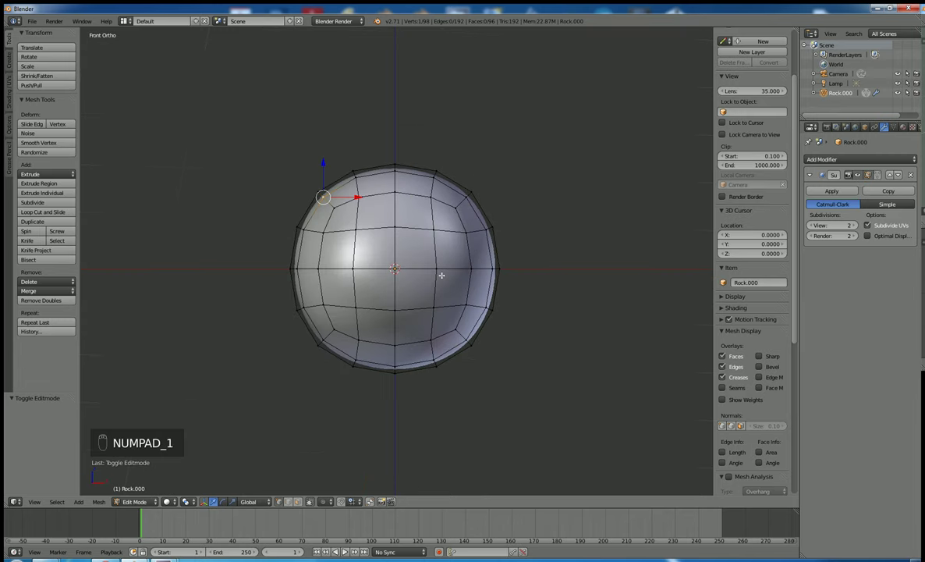
key("KP_5")
key("KP_5")
key("KP_5")
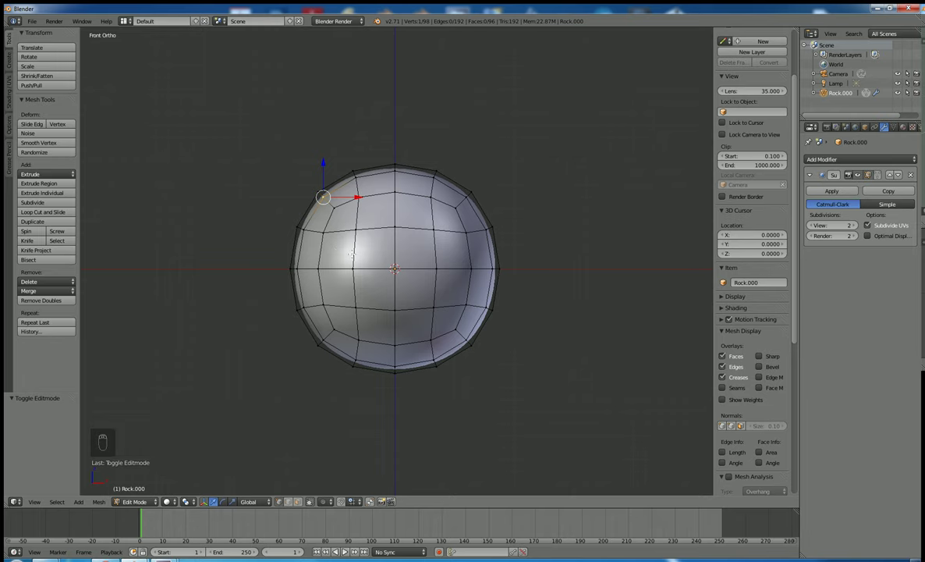
key("a")
key("a")
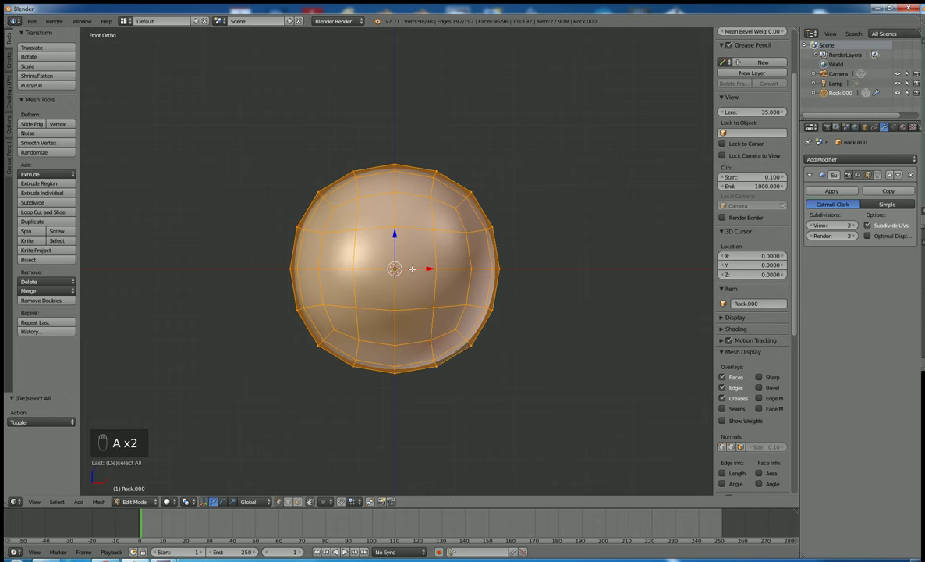
key("a")
key("a")
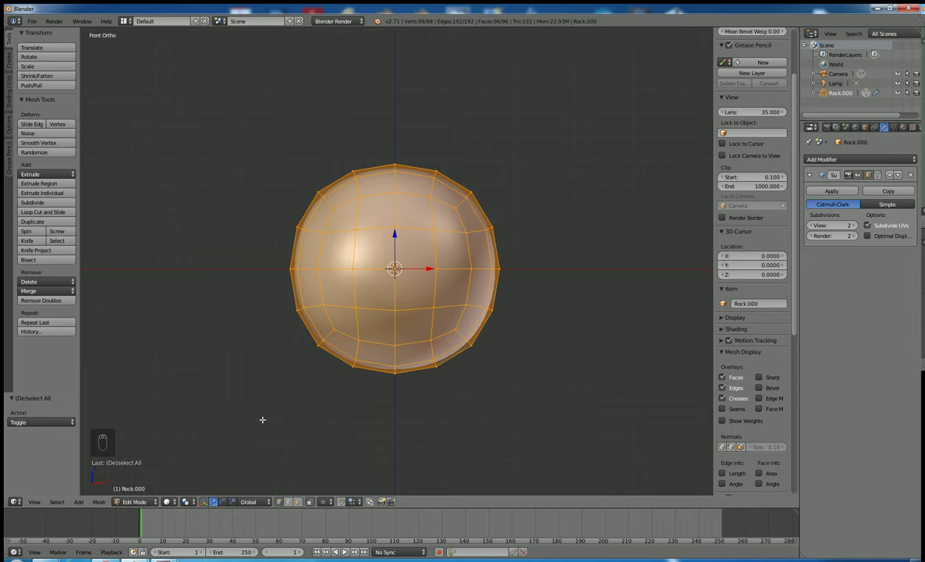
left_click(232, 502)
left_click_drag(395, 232, 396, 256)
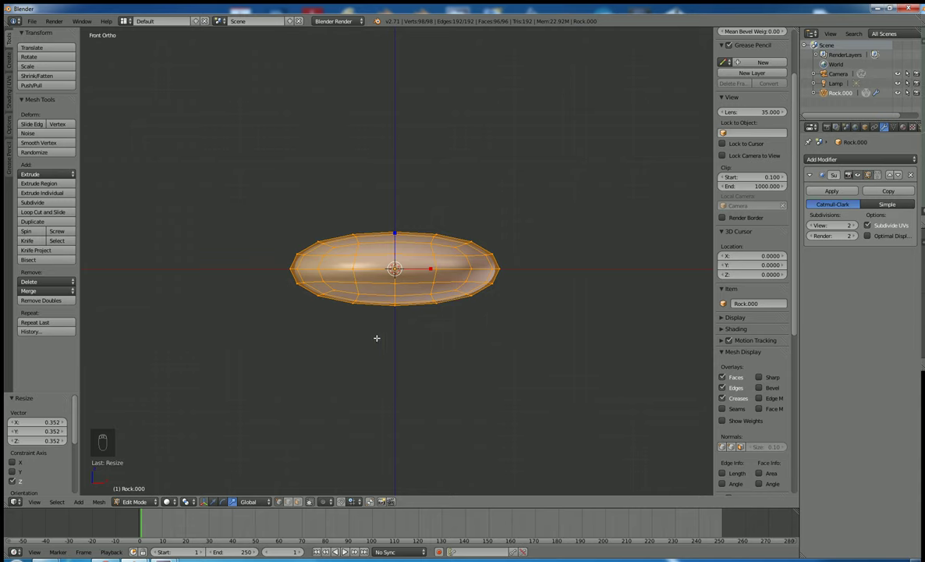
key("KP_1")
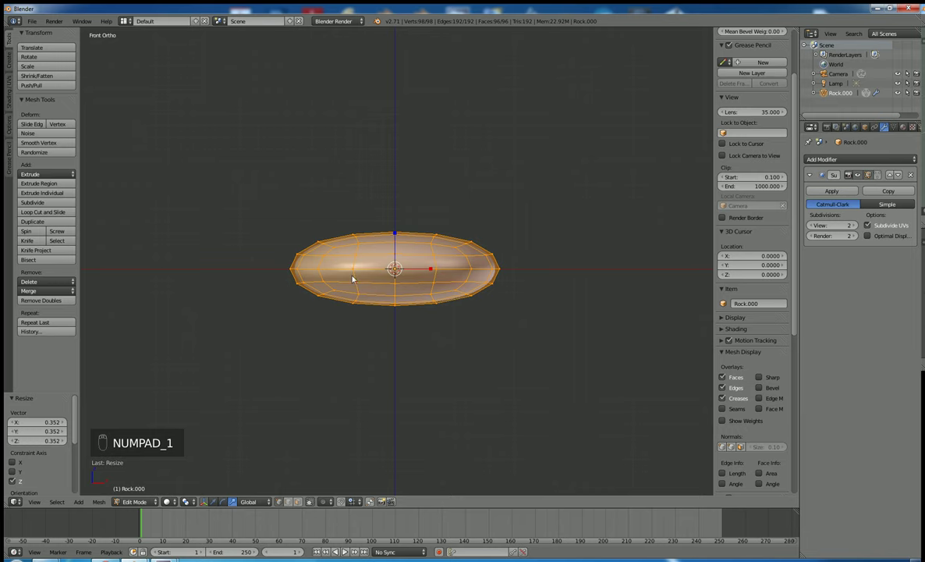
- Try moving the flattened disc a few times, undoing each move so it stays at the origin
middle_click_drag(319, 296, 440, 308)
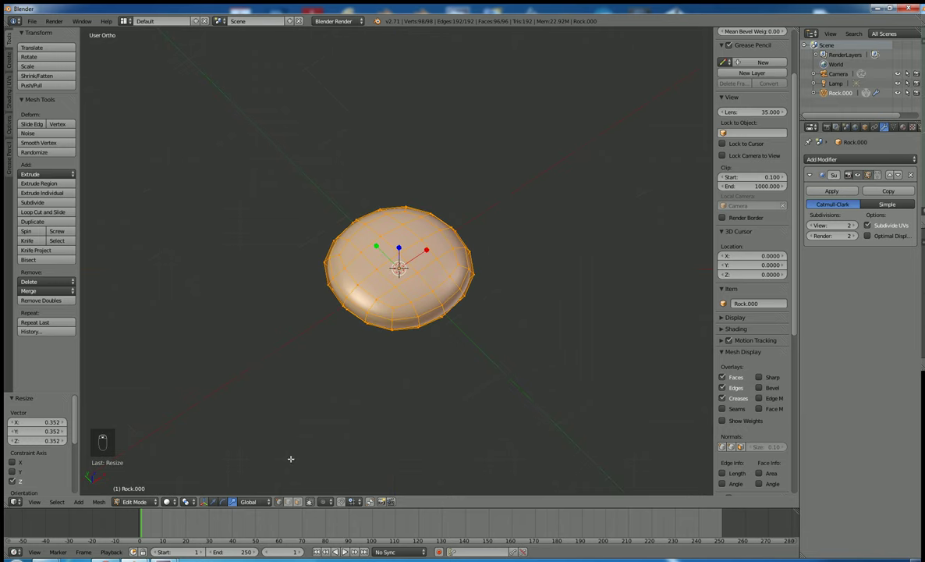
key("g")
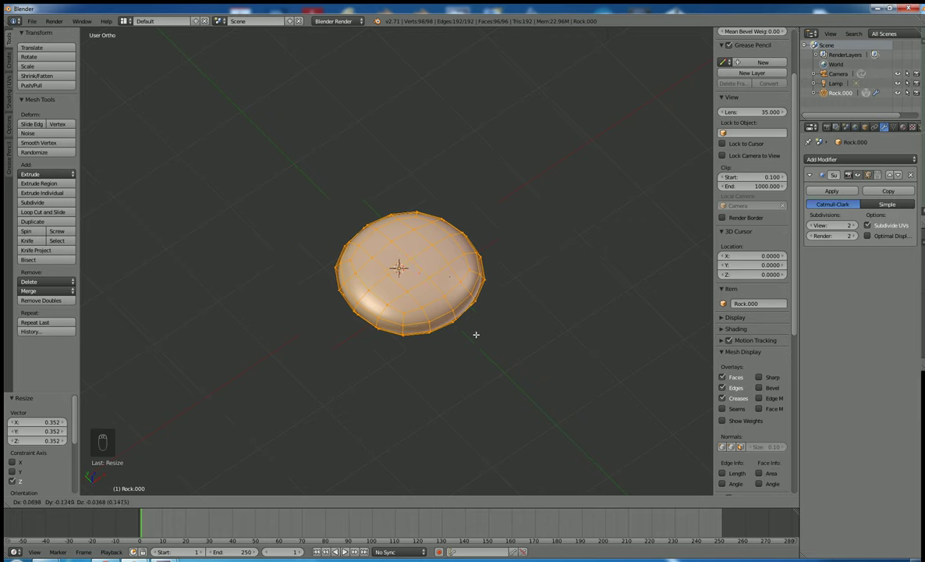
right_click(513, 319)
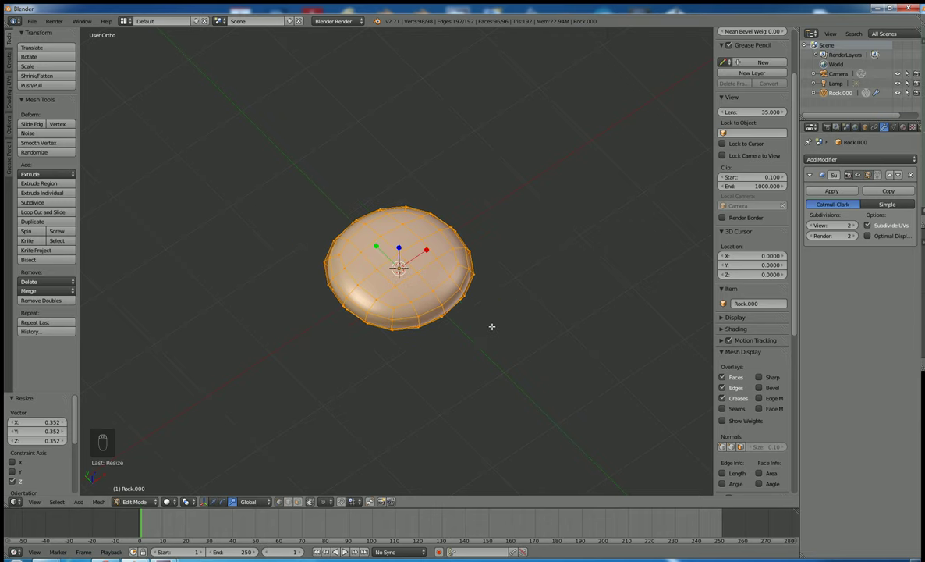
key("g")
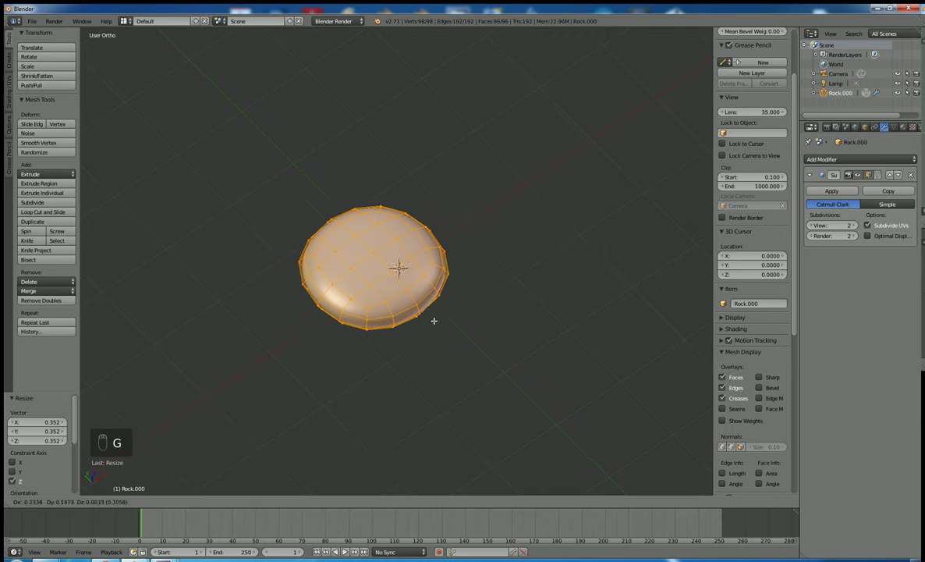
left_click(341, 291)
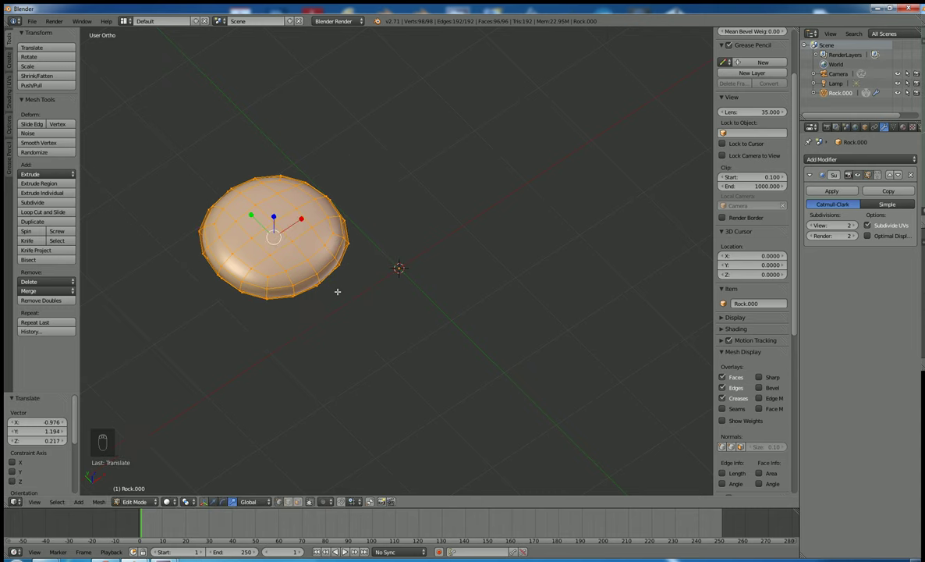
key("ctrl+z")
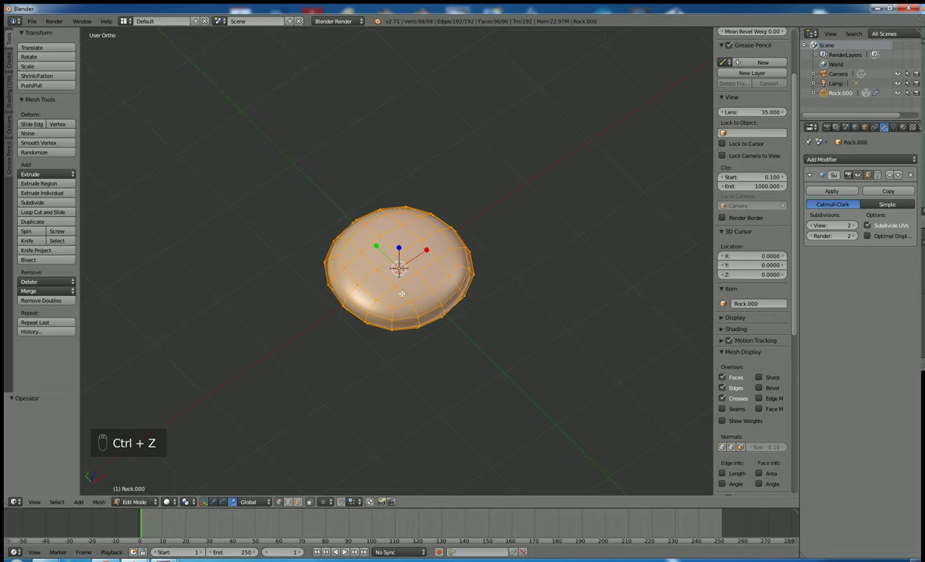
key("g")
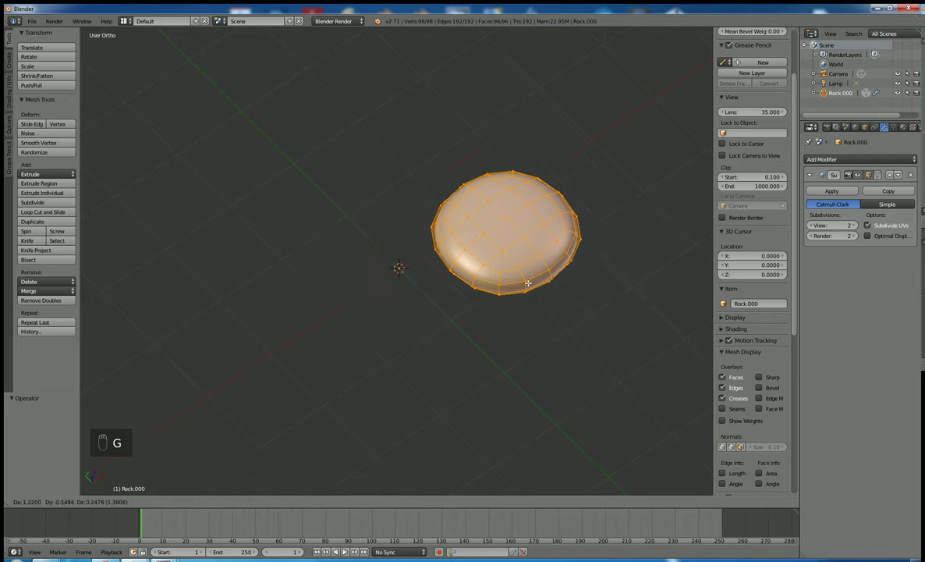
left_click(600, 262)
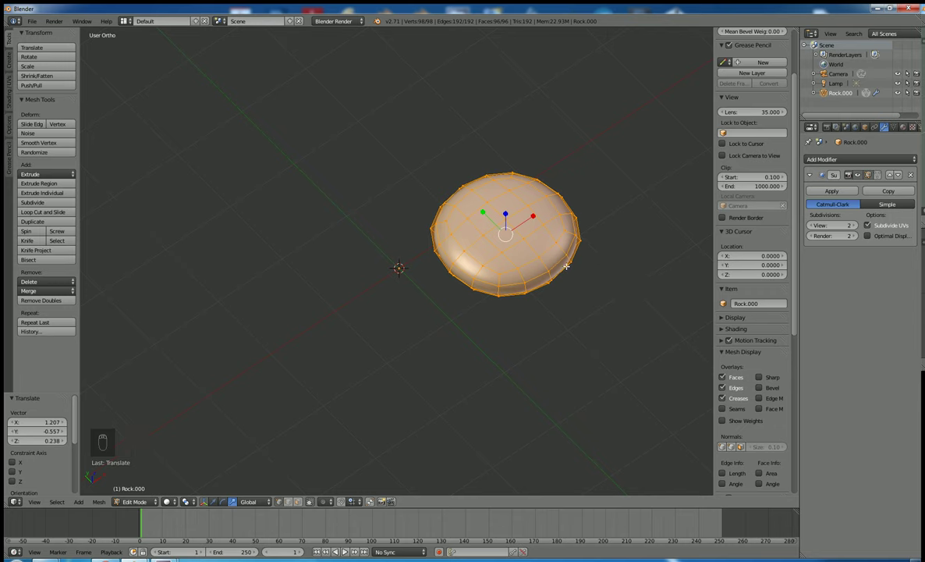
key("ctrl+z")
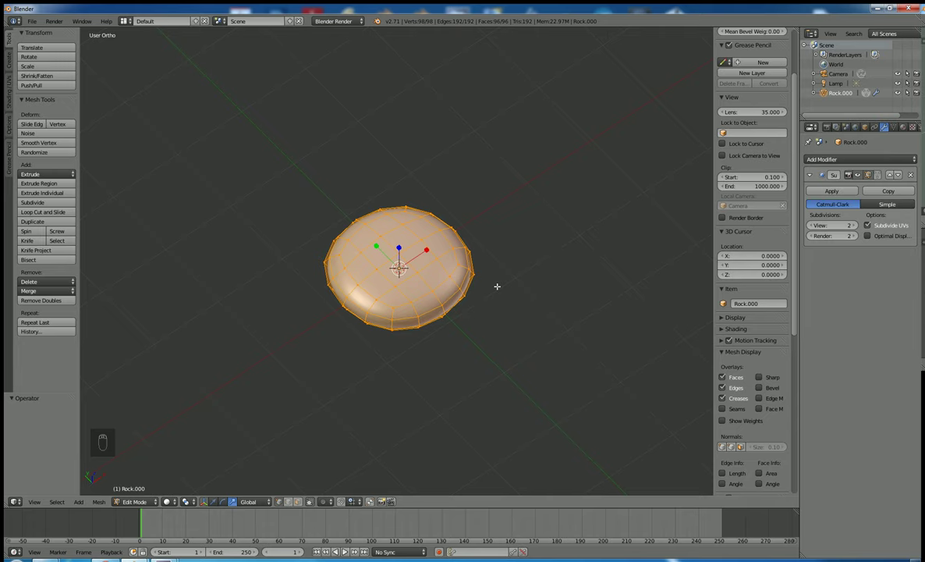
- Rotate and rescale the disc, then undo the 2.892 enlargement
key("r")
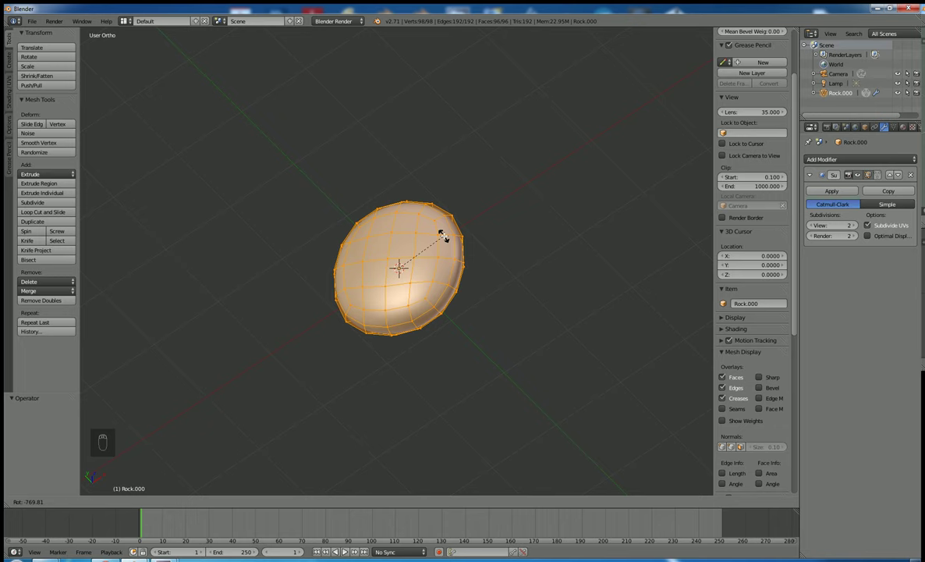
left_click(472, 204)
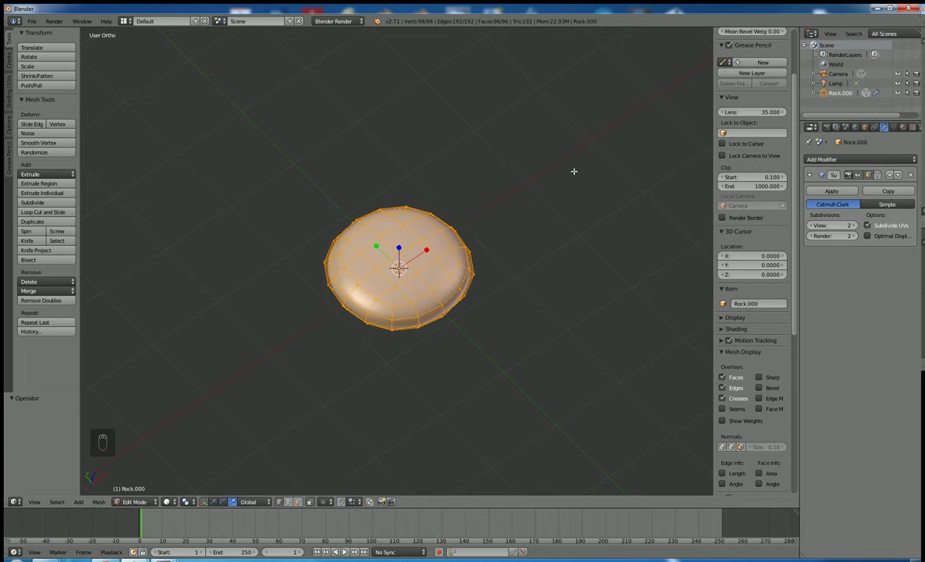
key("s")
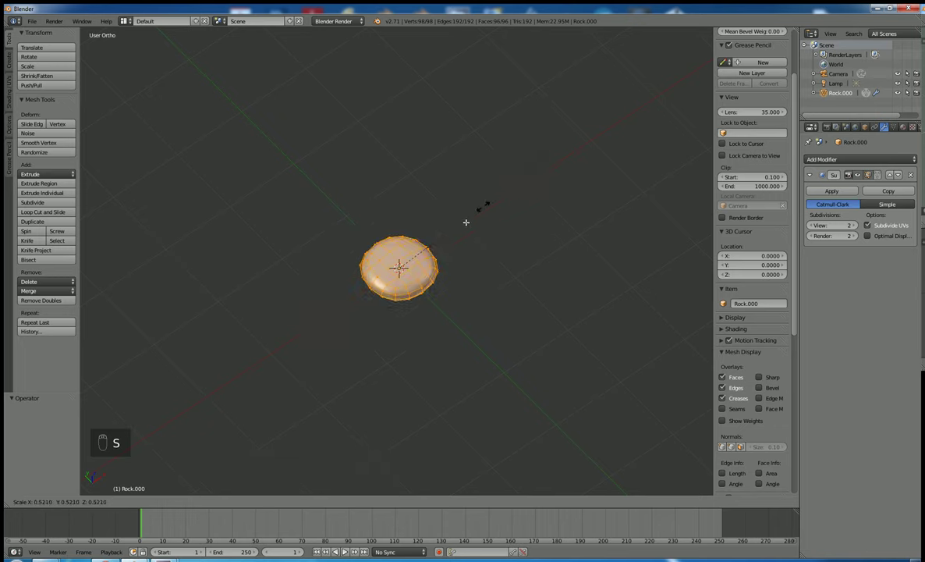
left_click(461, 252)
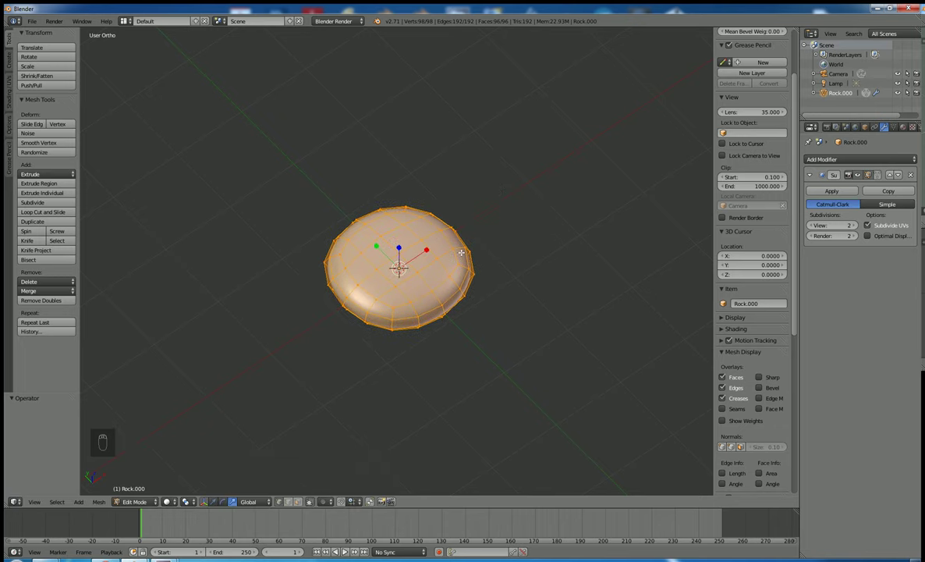
key("s")
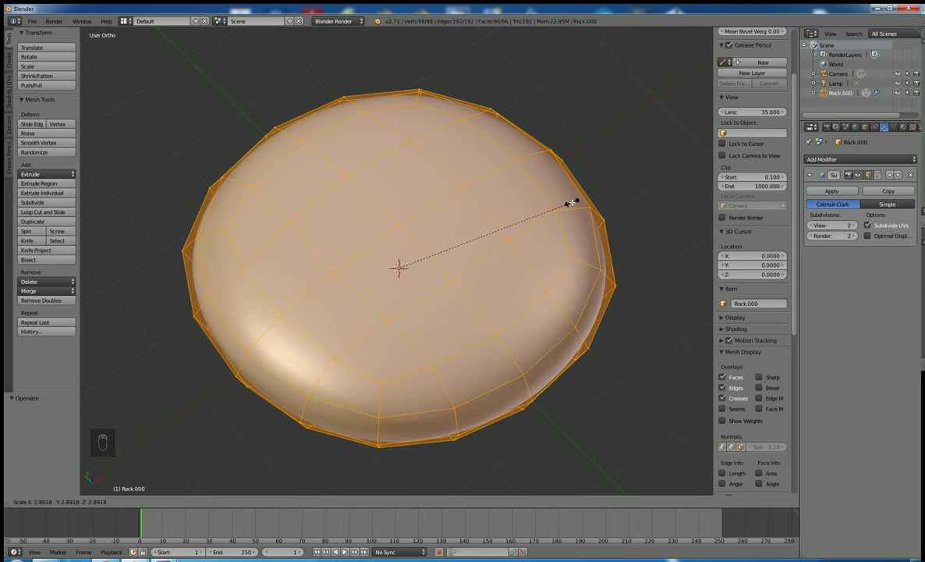
left_click(572, 202)
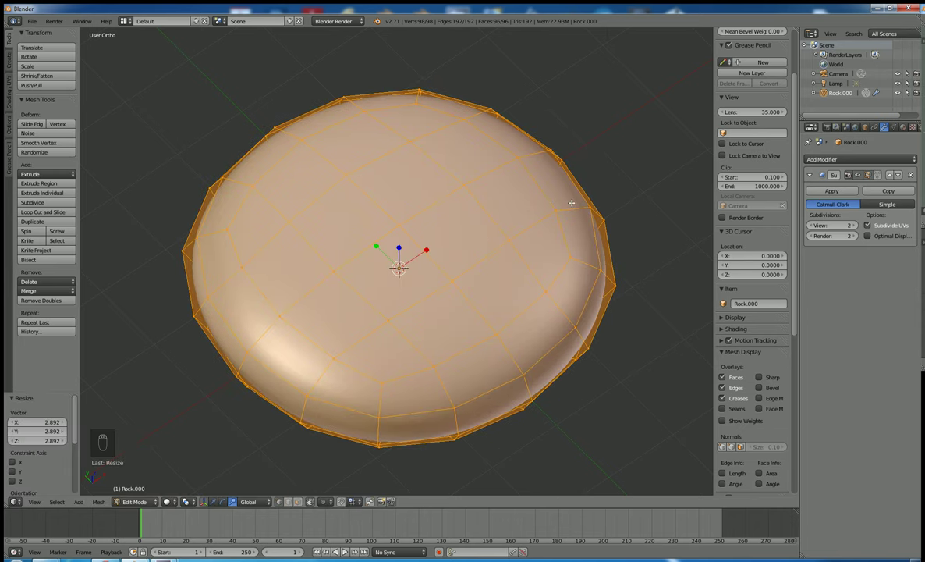
key("ctrl+z")
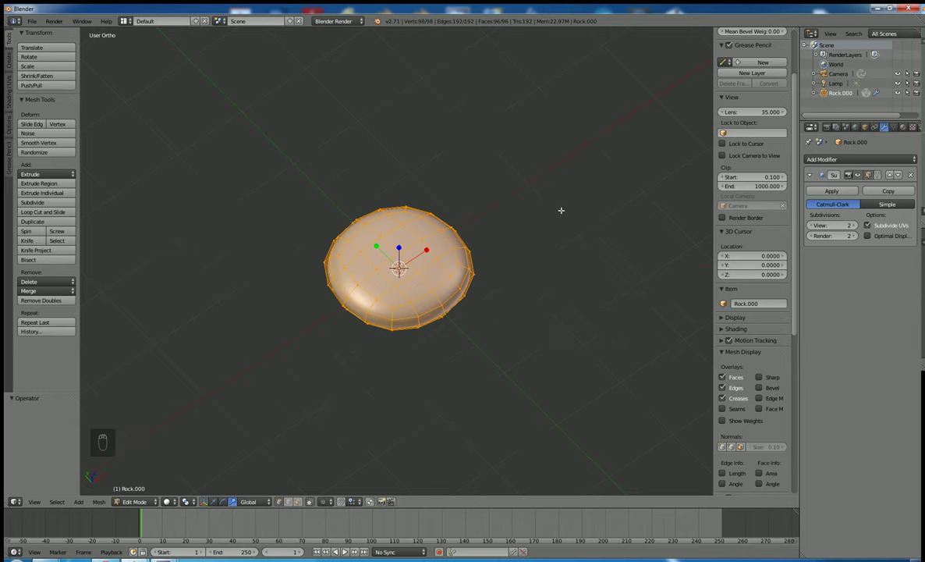
- From front view, scale the disc mesh along Z to 0.462 to flatten it
key("KP_1")
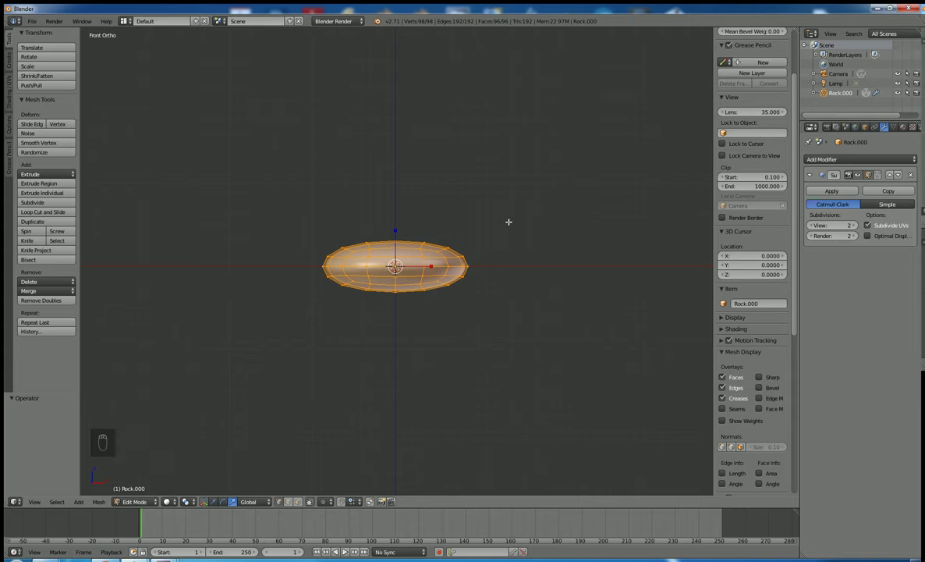
left_click(213, 501)
key("s")
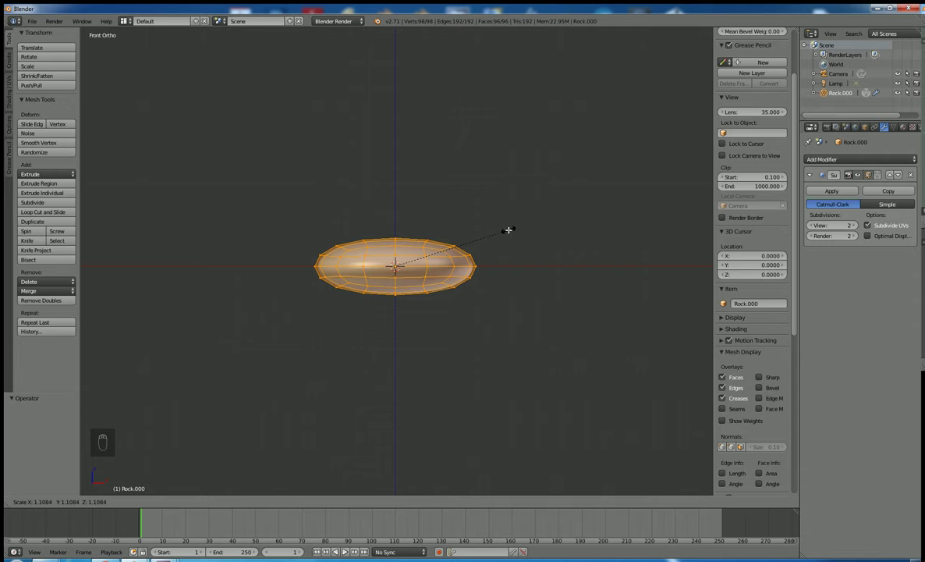
key("z")
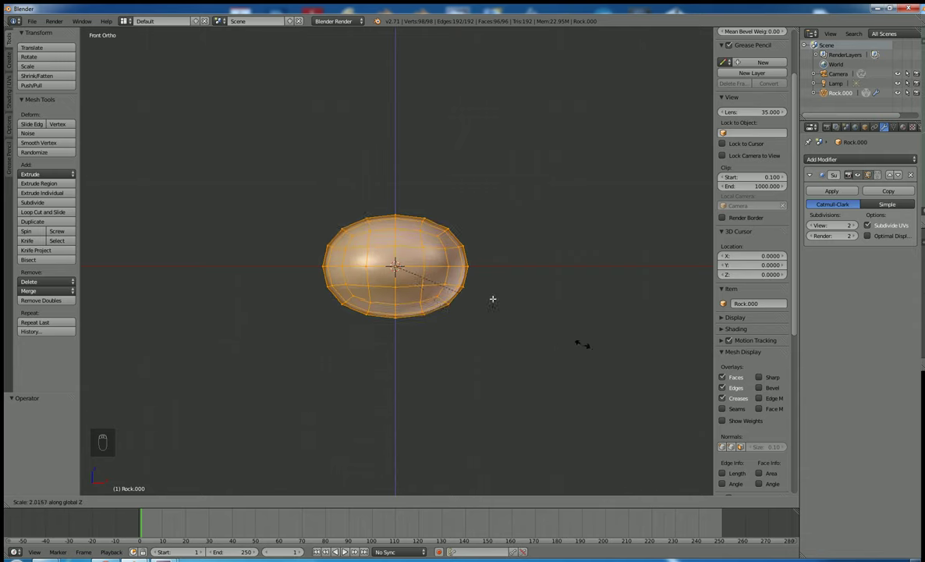
right_click(555, 323)
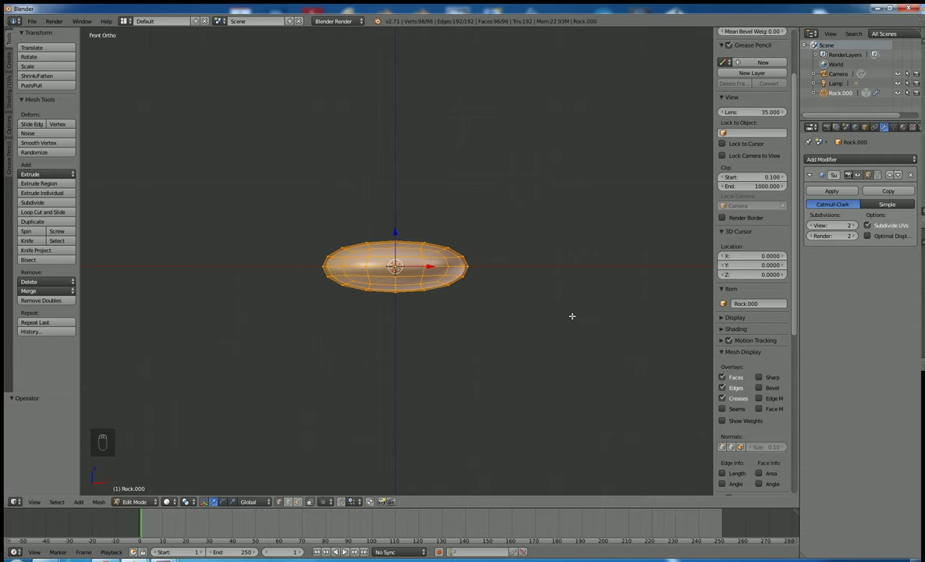
key("s")
key("z")
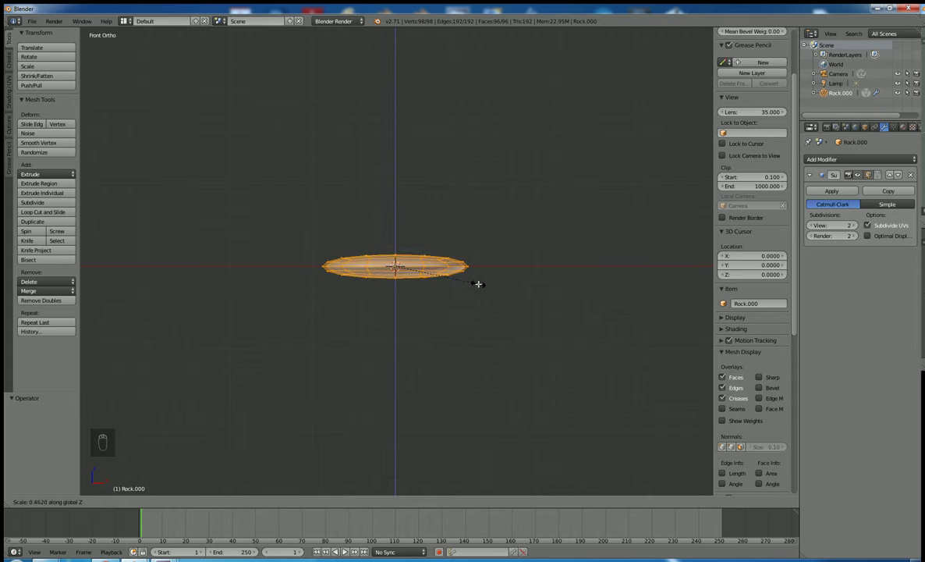
left_click(478, 284)
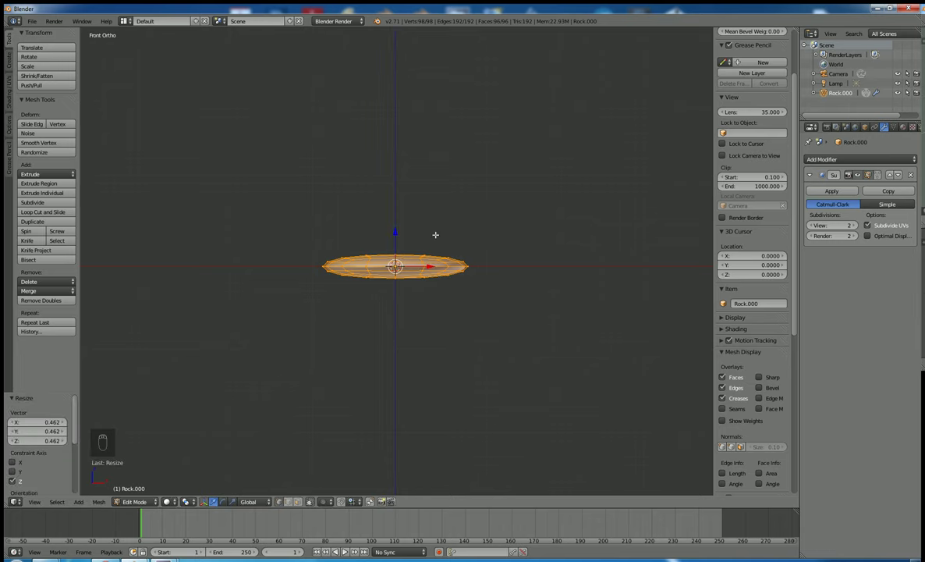
middle_click_drag(422, 222, 421, 311)
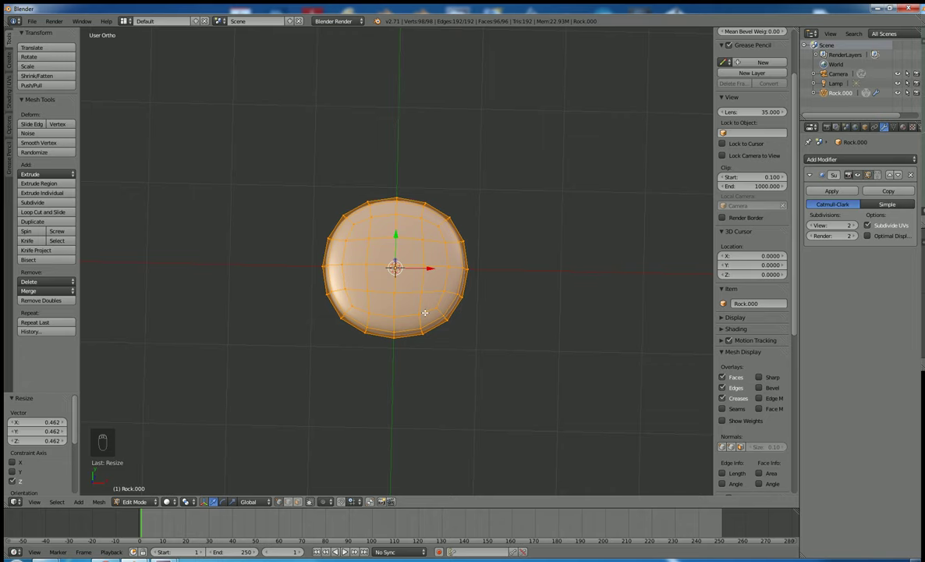
key("KP_7")
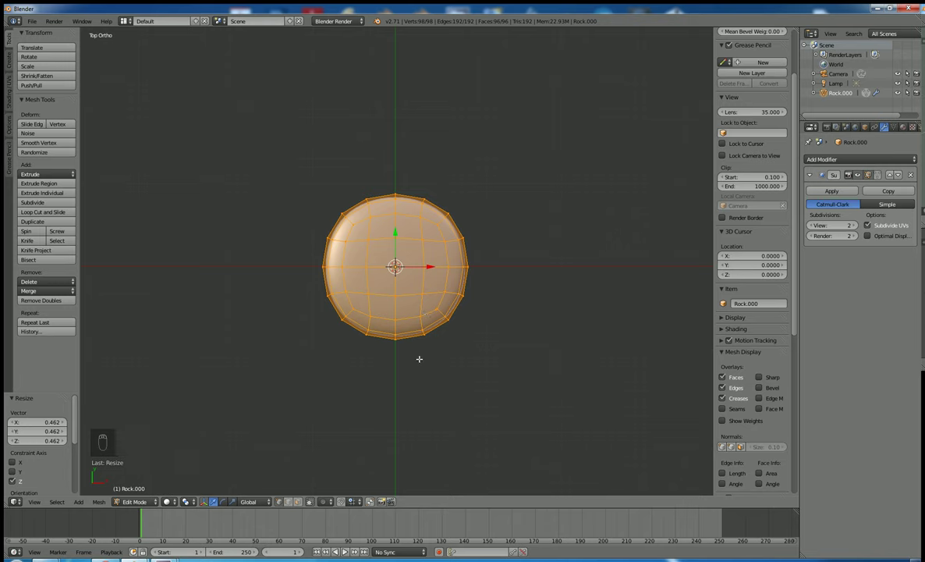
middle_click_drag(424, 380, 447, 314)
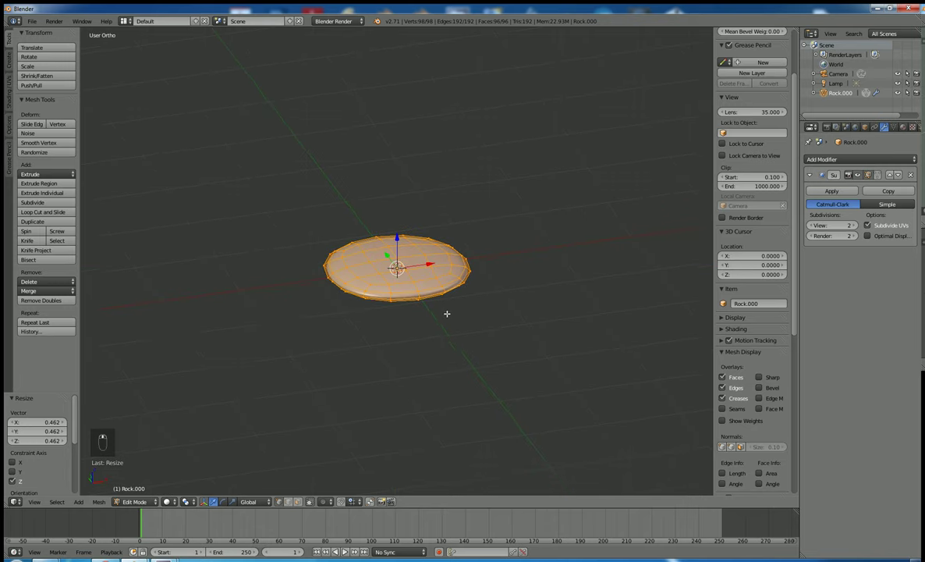
right_click(470, 271)
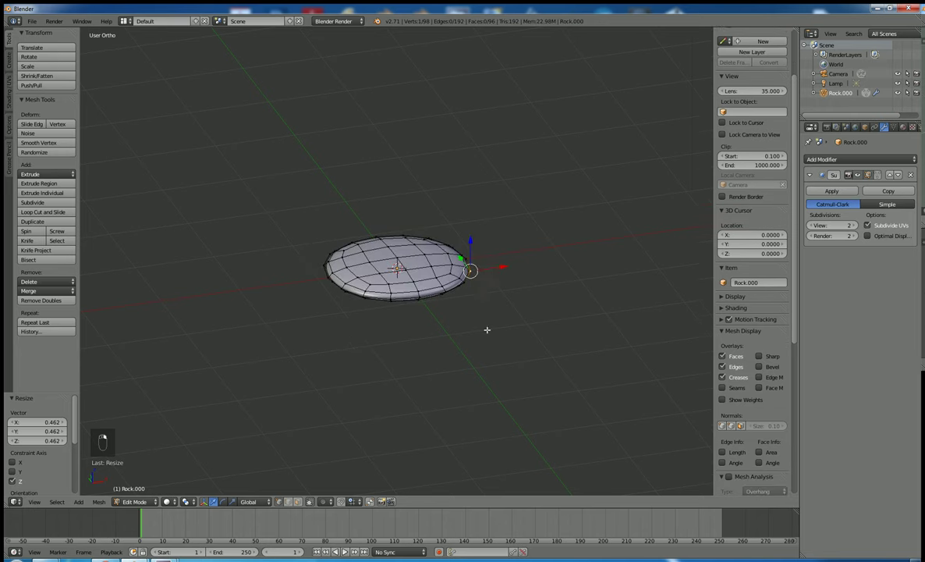
key("g")
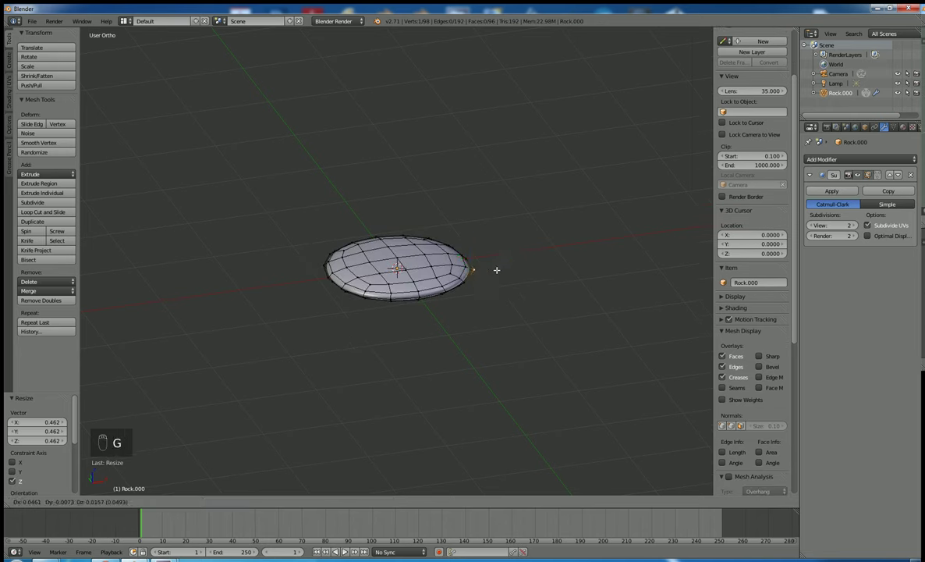
left_click(535, 258)
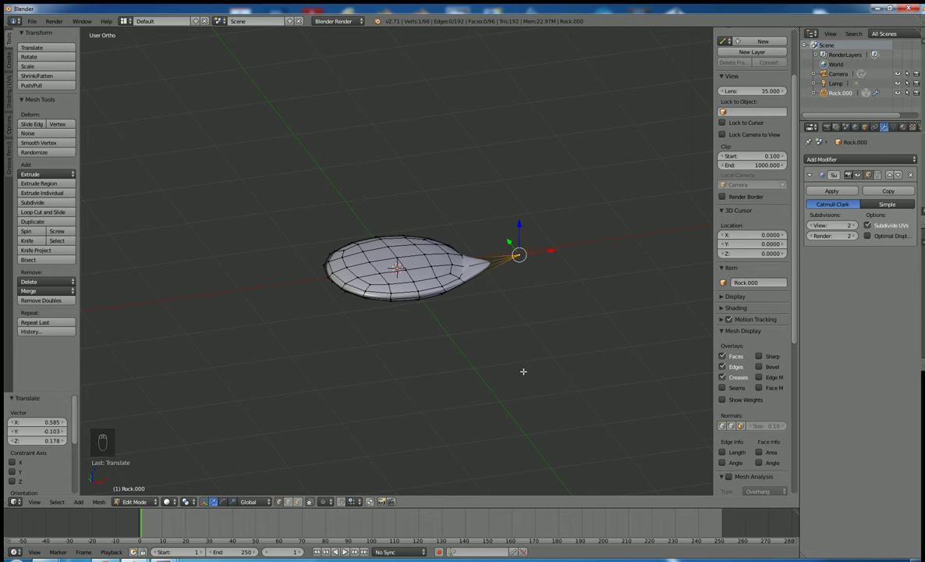
middle_click_drag(523, 371, 516, 344)
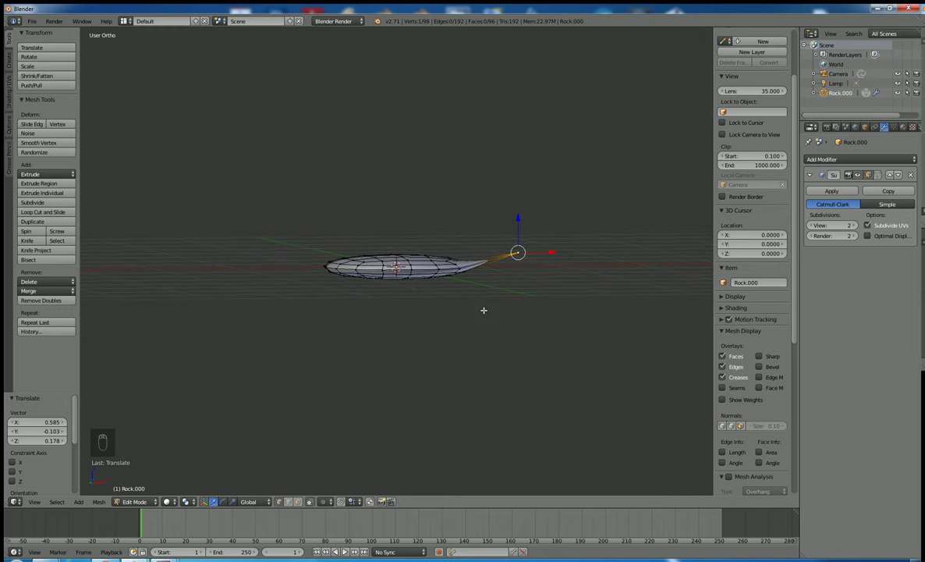
key("ctrl+z")
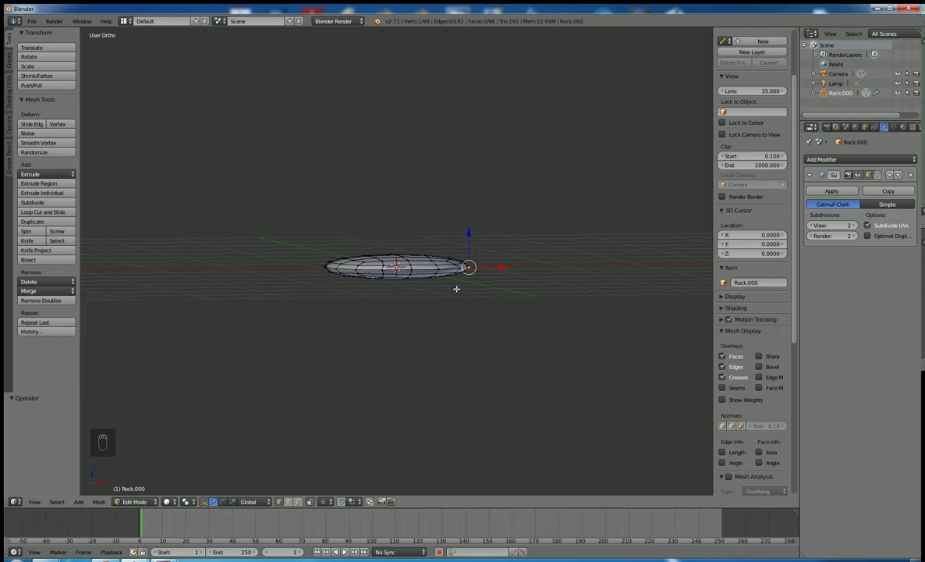
key("KP_7")
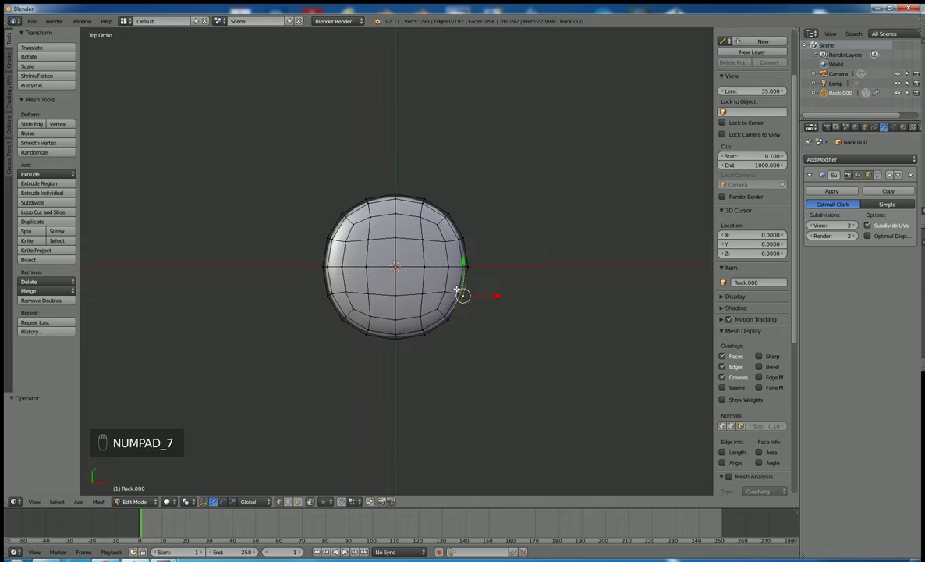
key("g")
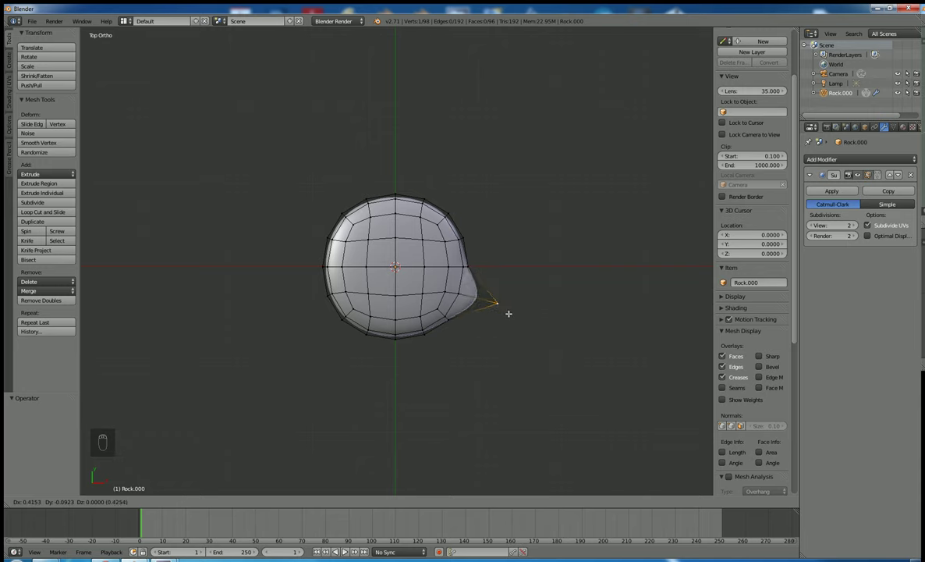
left_click(508, 314)
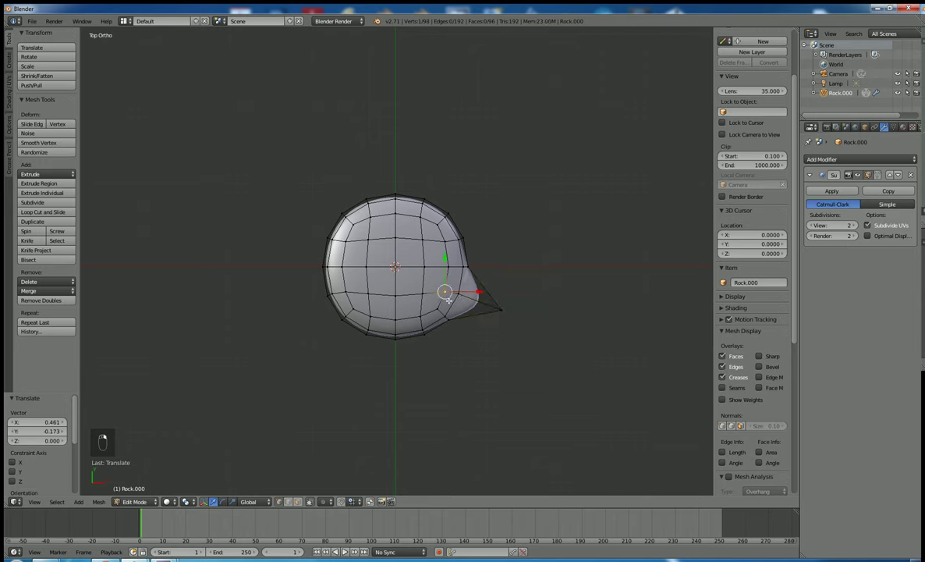
right_click(459, 290)
key("g")
left_click(465, 296)
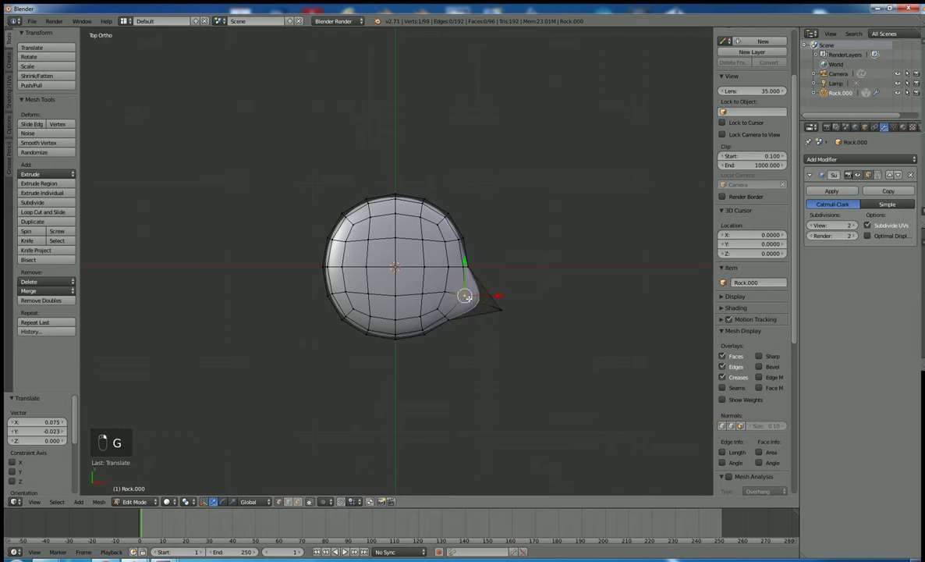
key("g")
left_click(491, 249)
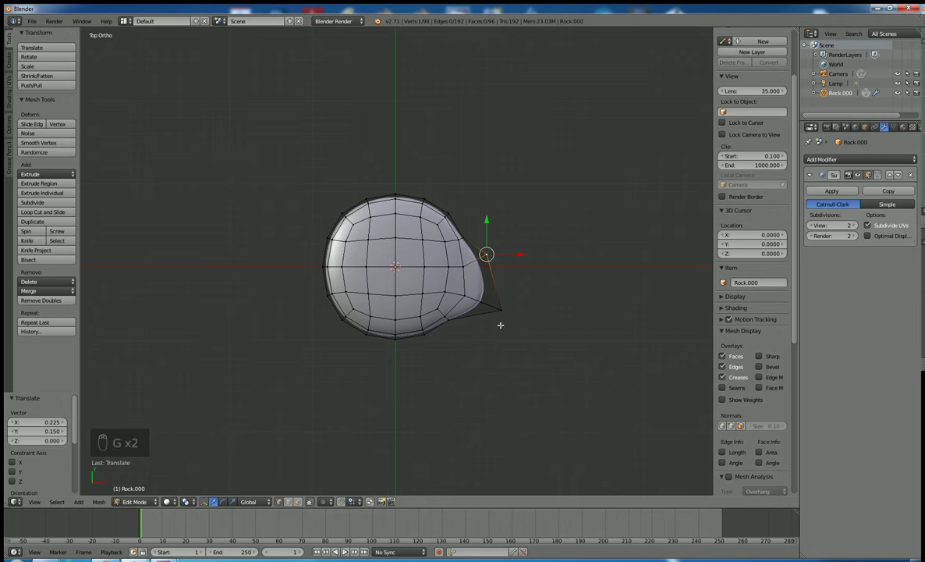
key("ctrl+z")
key("ctrl+z")
key("ctrl+z")
key("ctrl+z")
key("ctrl+z")
key("ctrl+z")
key("ctrl+z")
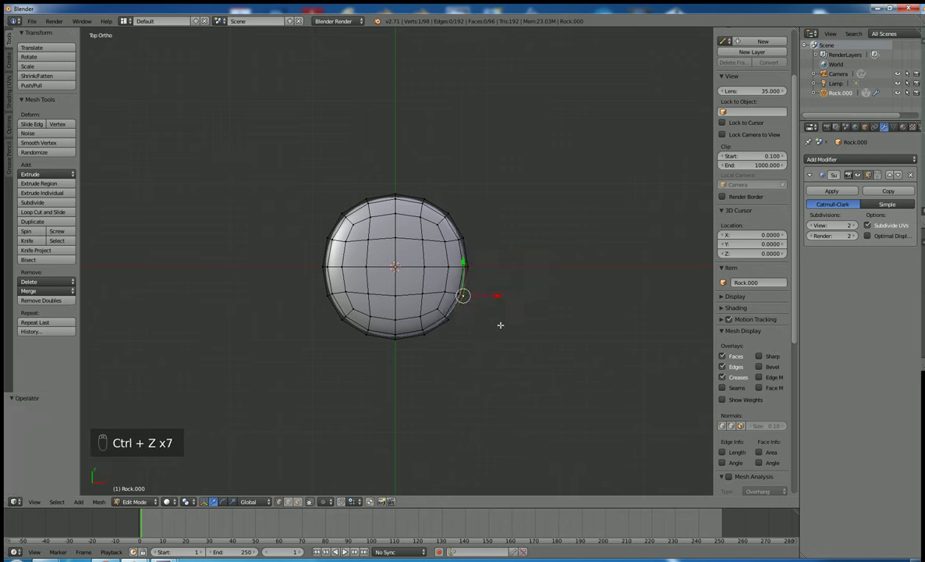
- Enable proportional editing and drag the right rim vertex outward with falloff size 0.75
left_click(325, 501)
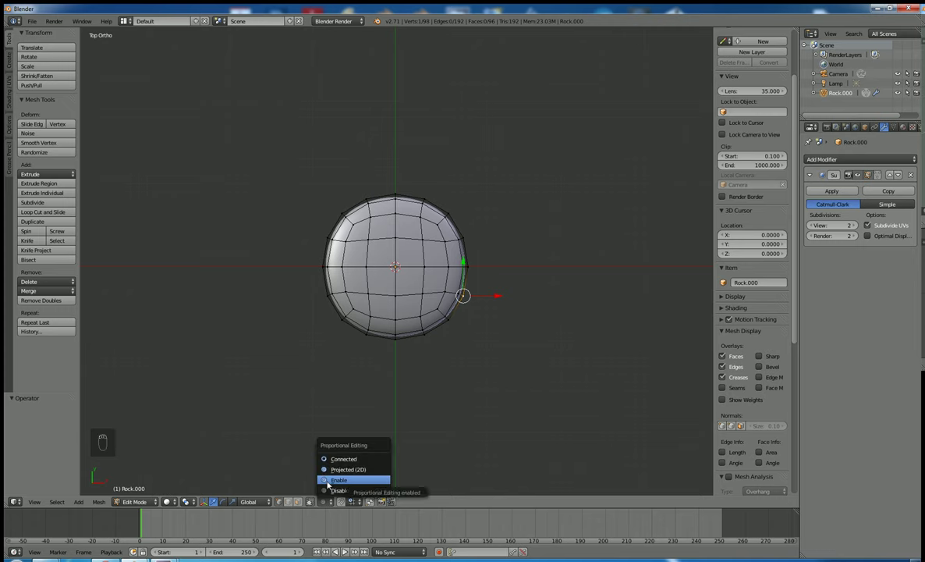
left_click(328, 482)
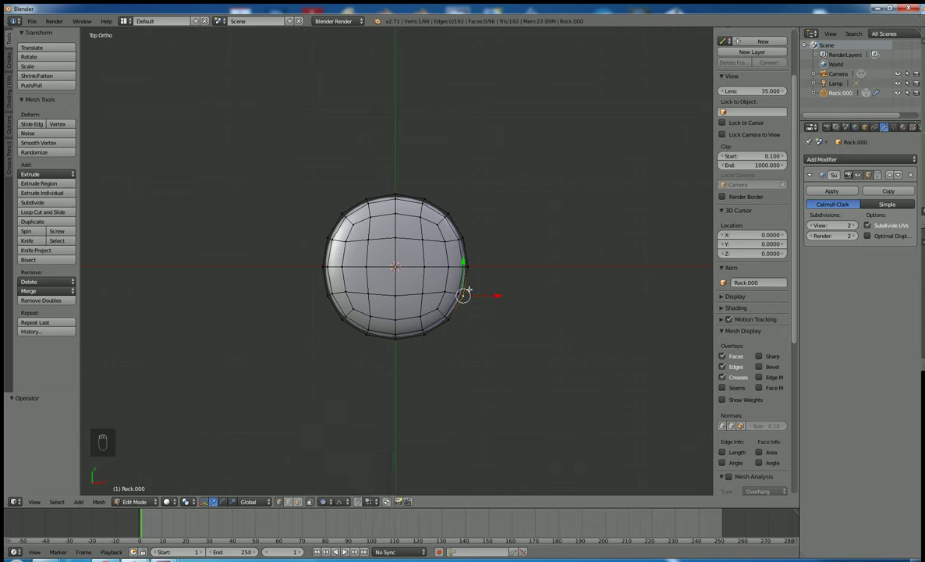
key("g")
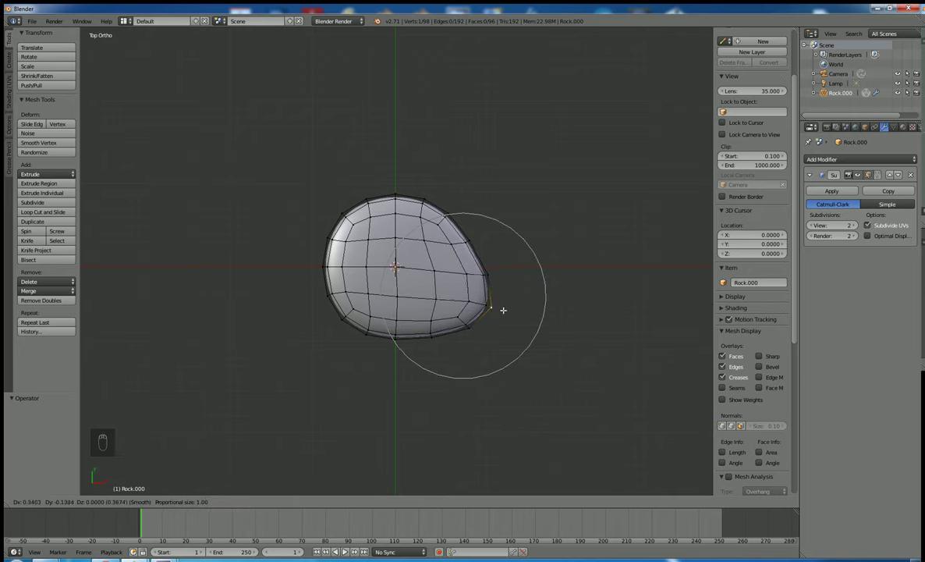
scroll(488, 299, "down", 1)
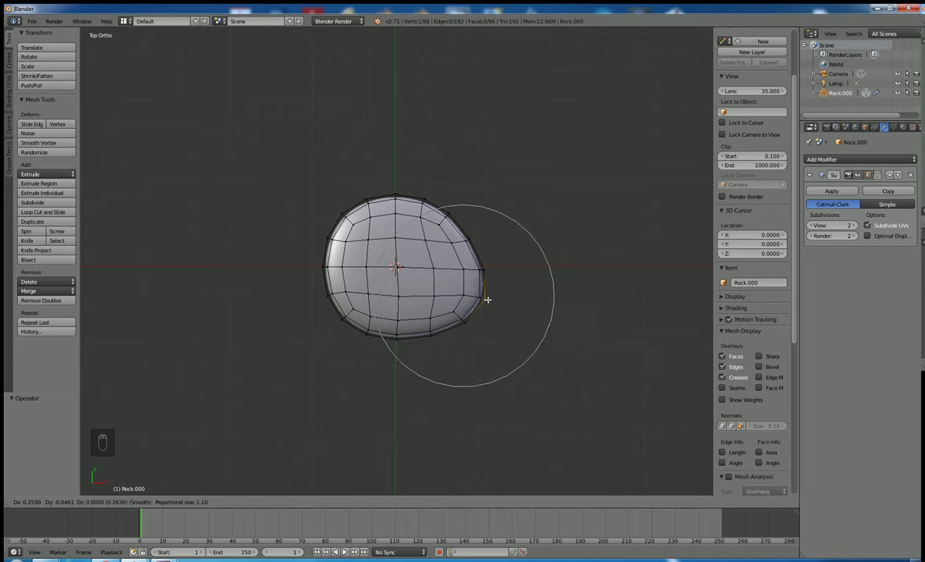
scroll(487, 299, "down", 1)
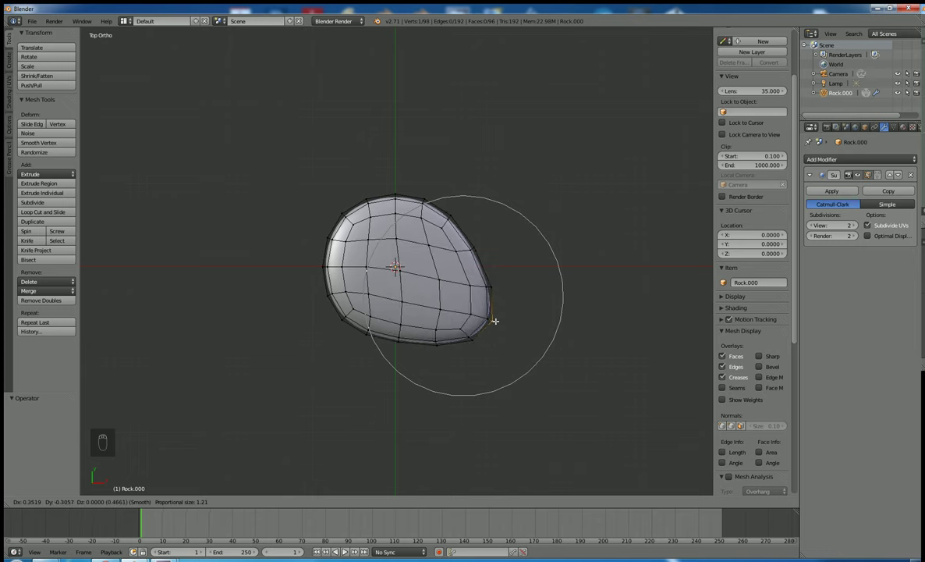
scroll(495, 321, "up", 5)
scroll(495, 321, "up", 2)
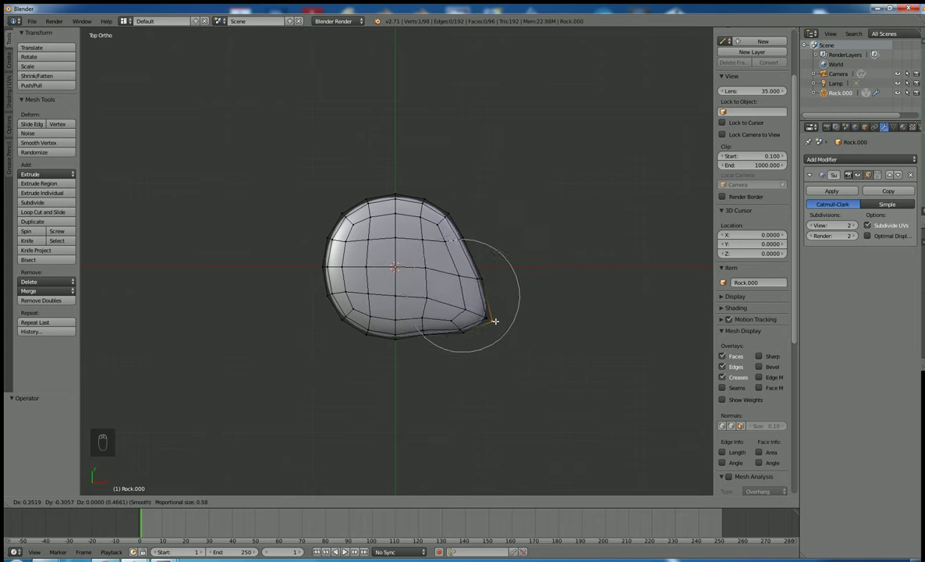
scroll(495, 321, "down", 3)
scroll(495, 320, "up", 4)
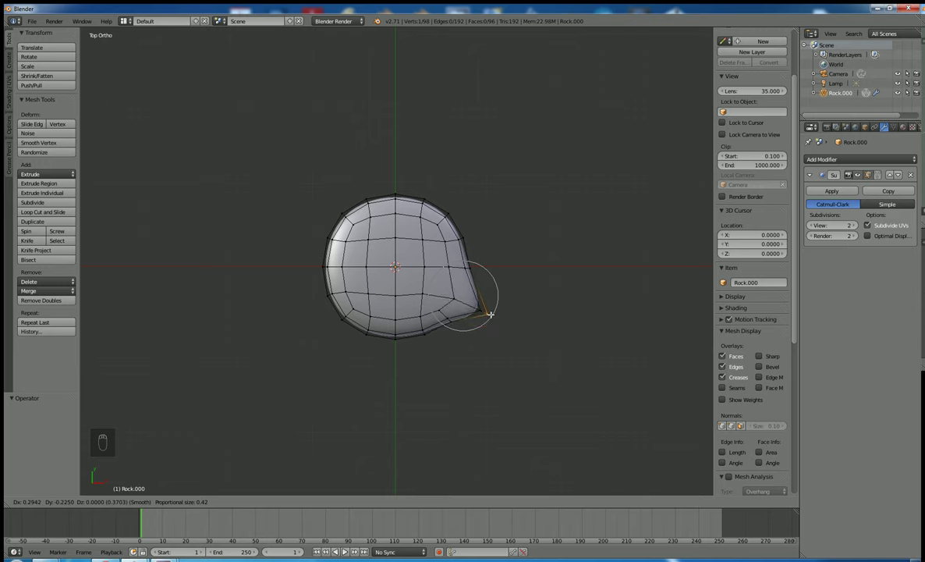
scroll(490, 313, "down", 11)
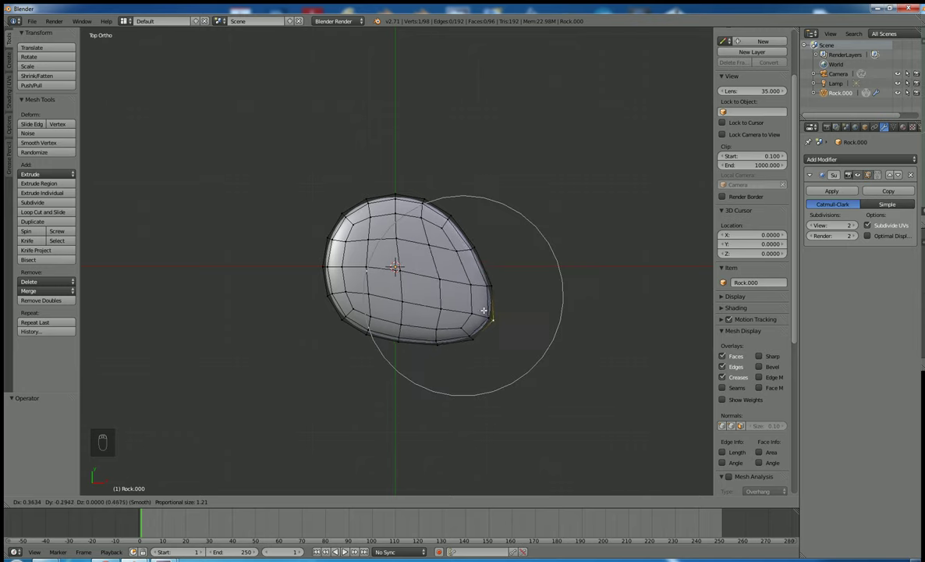
scroll(482, 307, "down", 1)
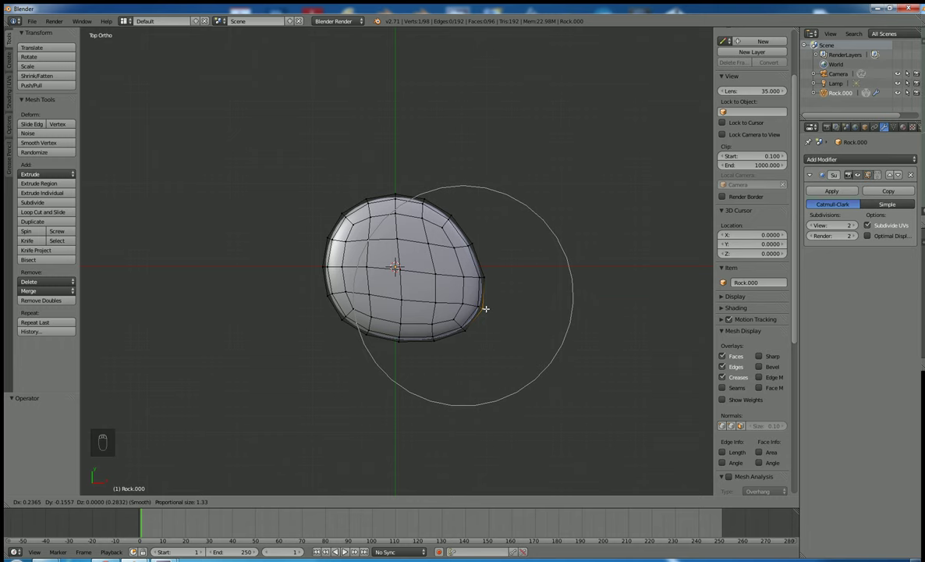
scroll(483, 309, "down", 9)
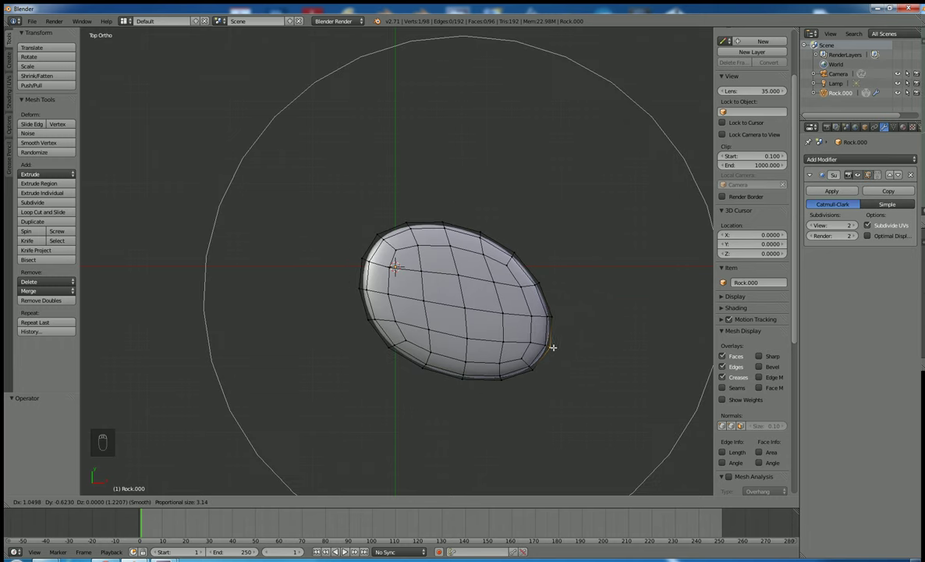
scroll(481, 316, "up", 15)
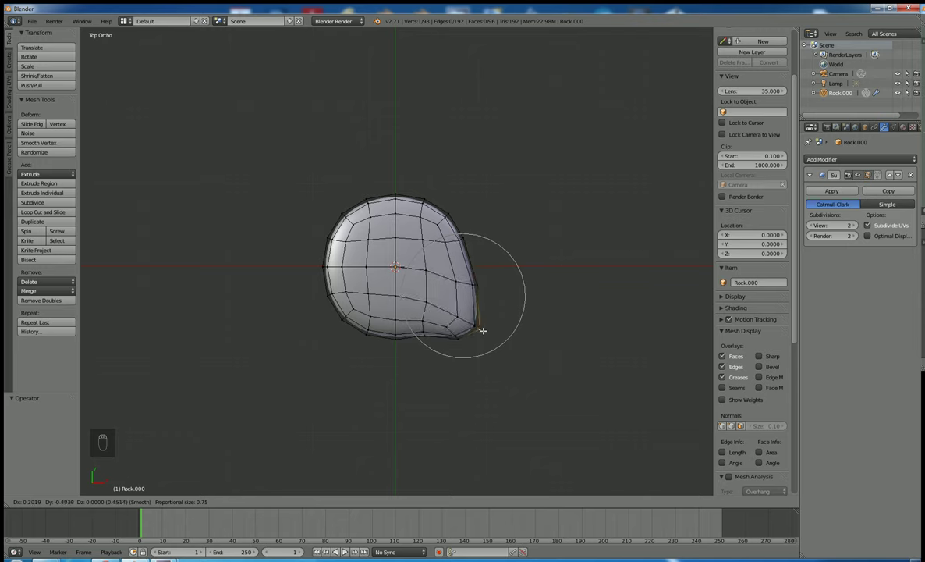
- Confirm the right bulge, then pull the lower-right and upper-right rim vertices outward
left_click(482, 328)
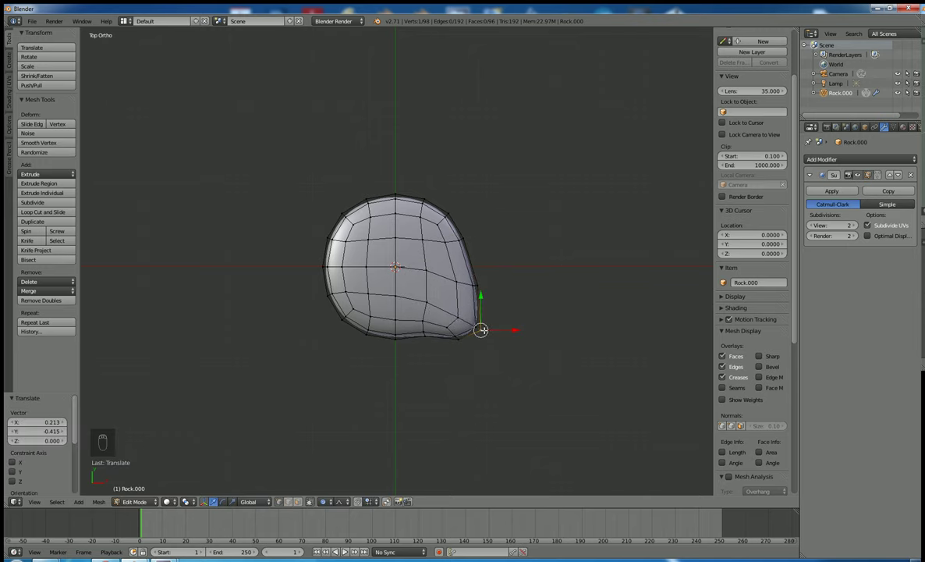
right_click(424, 301)
key("g")
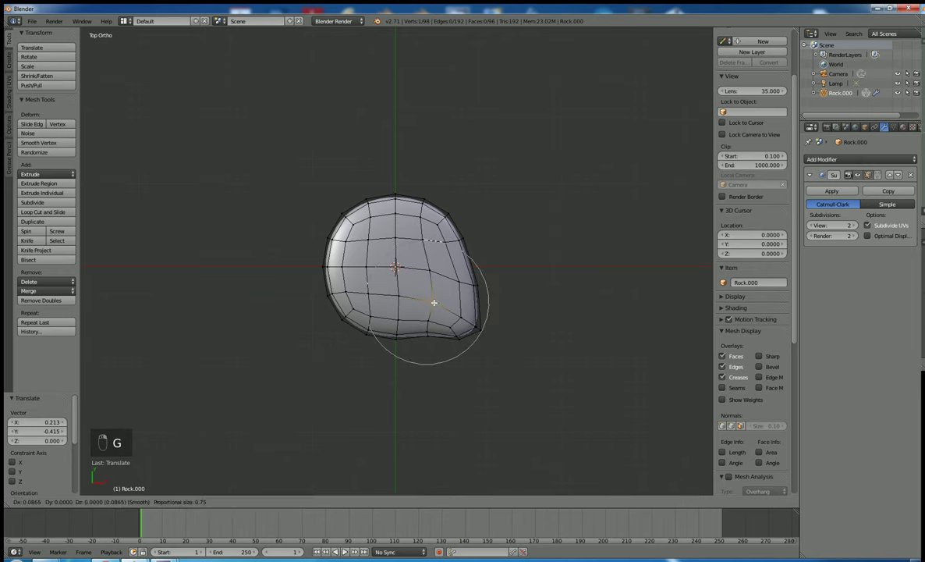
left_click(463, 230)
right_click(449, 212)
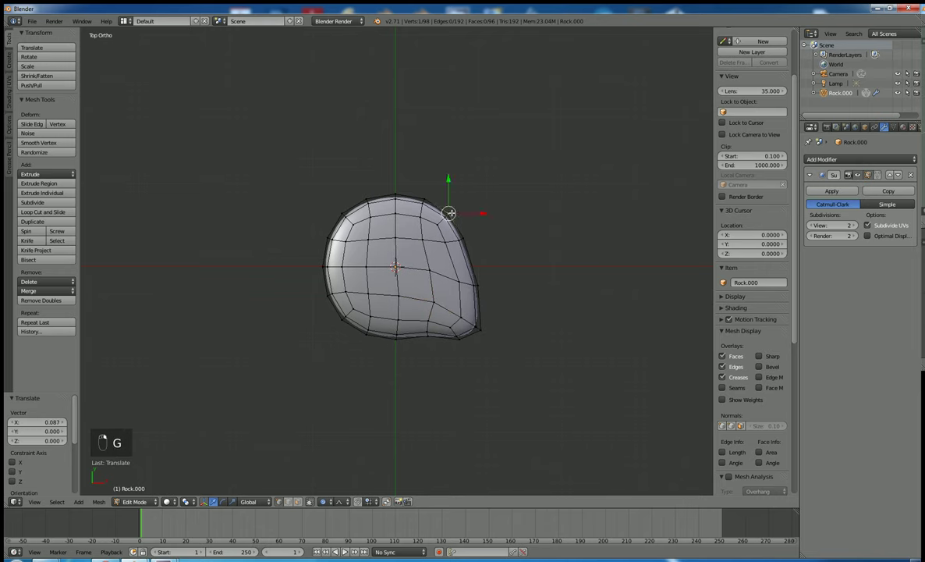
key("g")
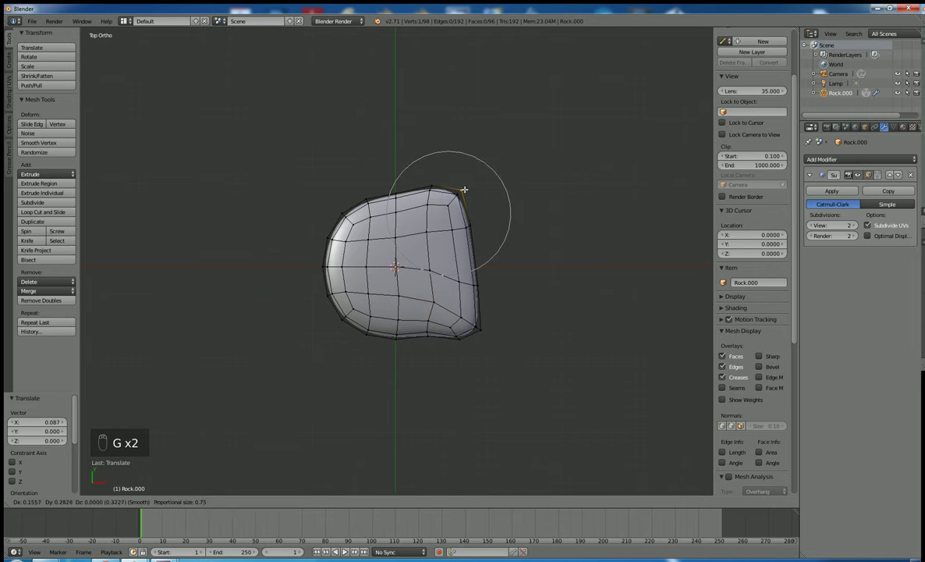
left_click(463, 190)
- Pull the upper-left and lower-left rim vertices outward with proportional falloff
right_click(340, 213)
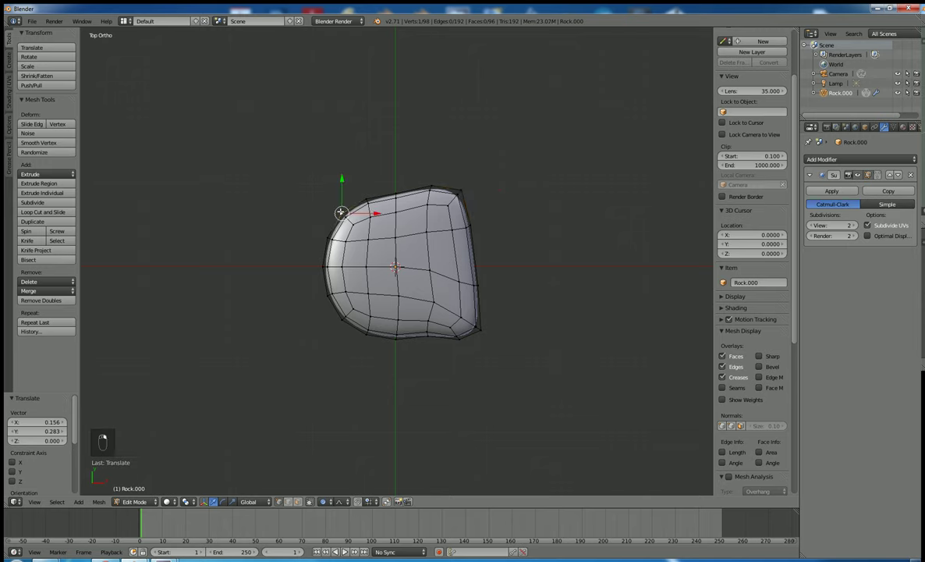
key("g")
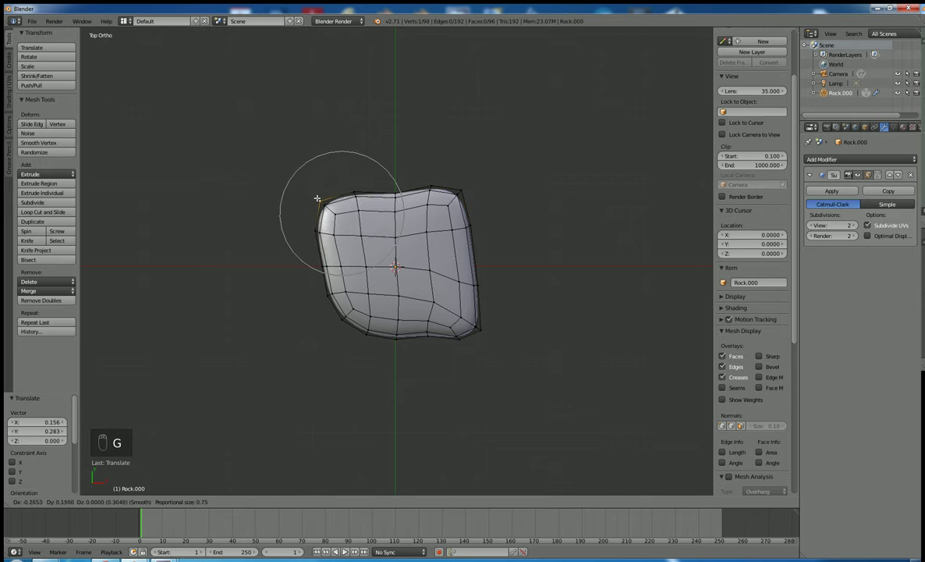
left_click(310, 196)
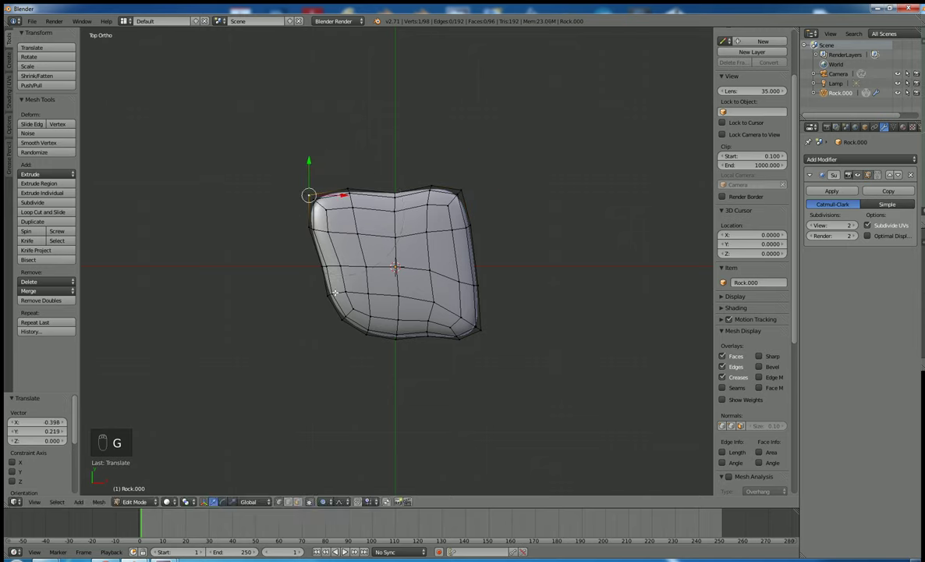
right_click(334, 302)
right_click(342, 319)
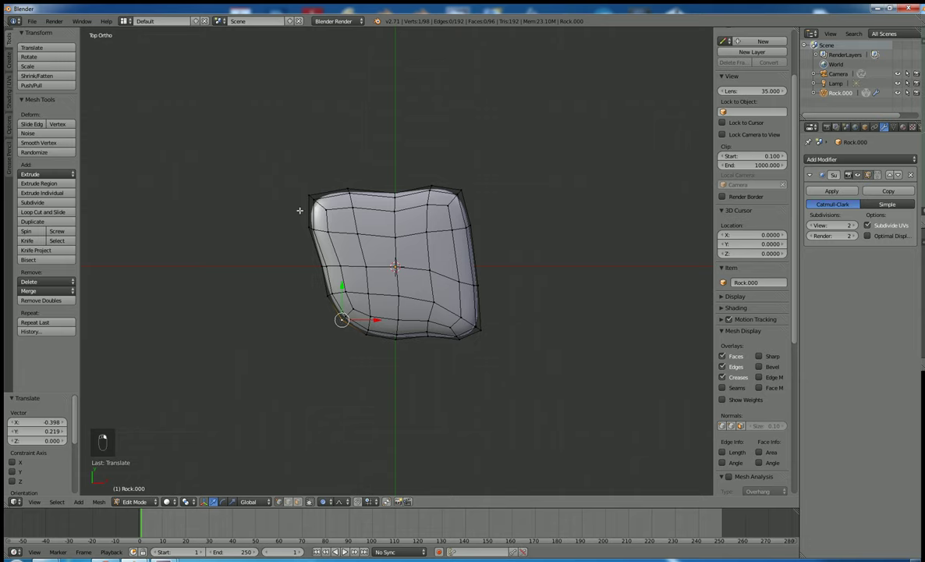
key("g")
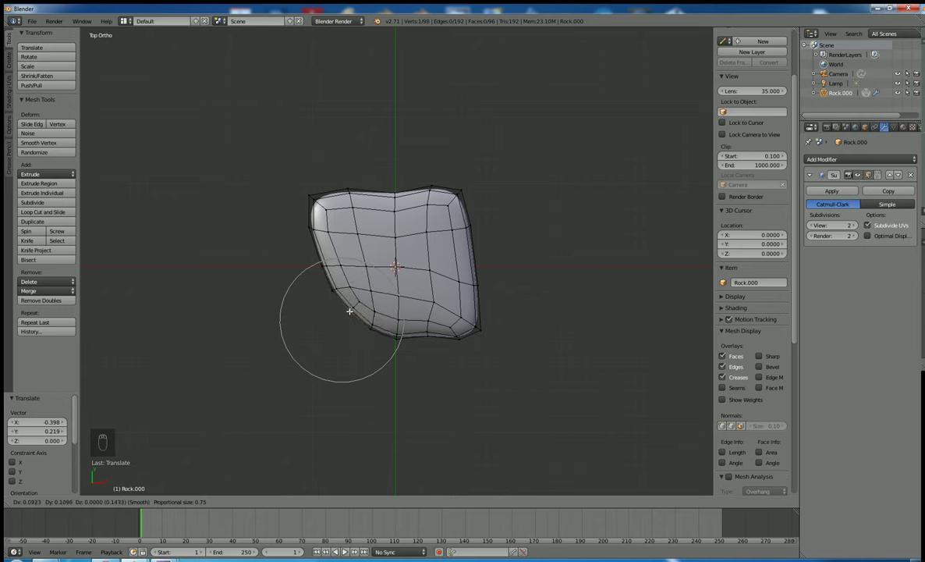
left_click(348, 311)
- Nudge a right-edge vertex slightly and return to Object Mode to see the smooth rock
right_click(459, 281)
key("g")
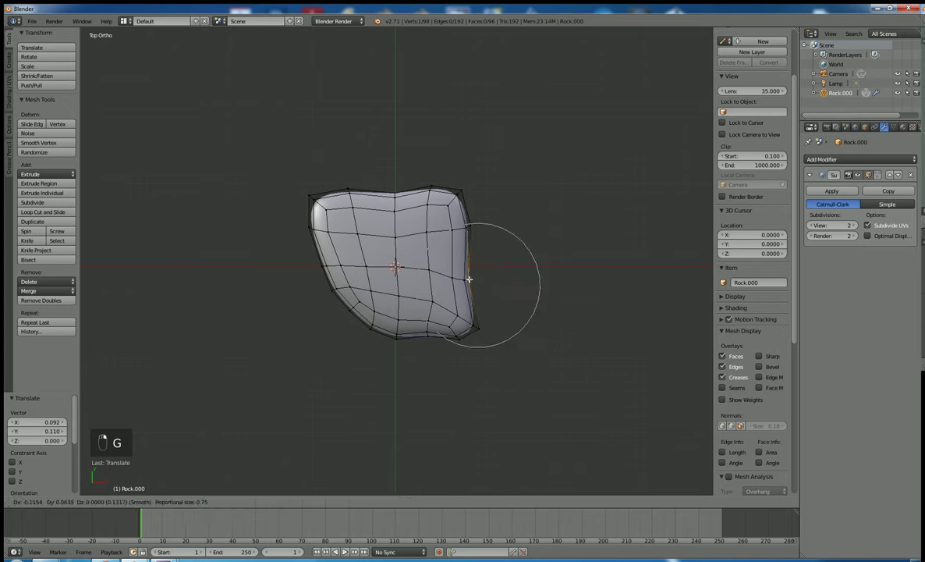
left_click(489, 285)
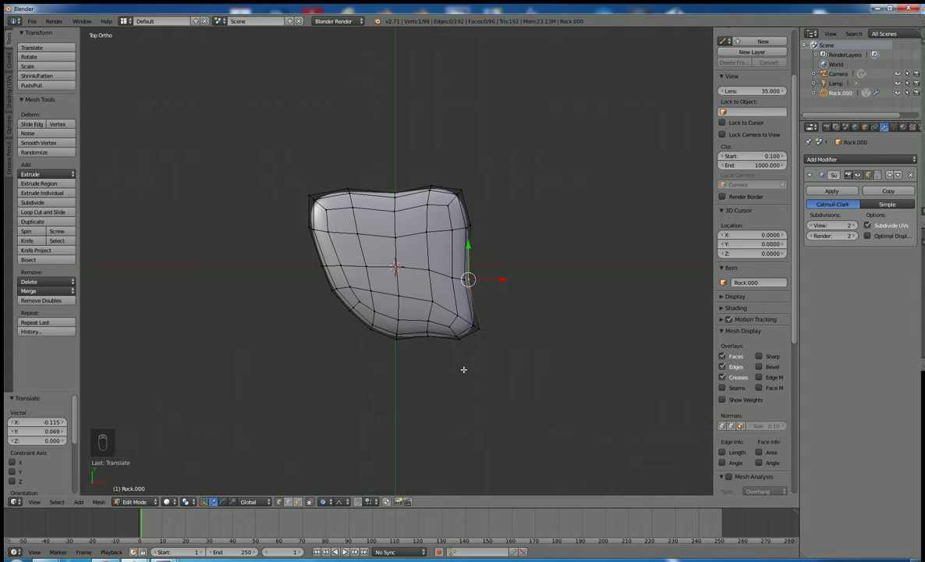
middle_click_drag(463, 369, 481, 358)
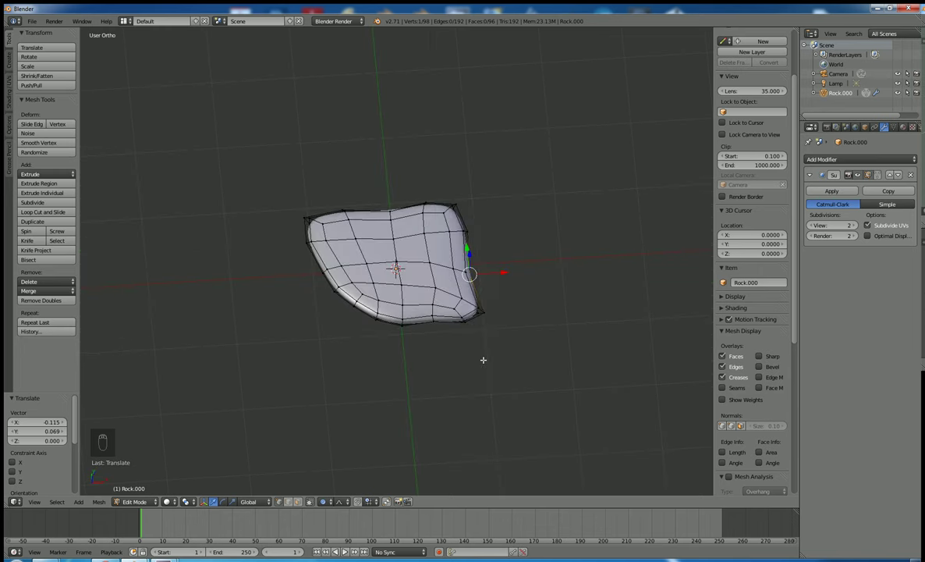
key("Tab")
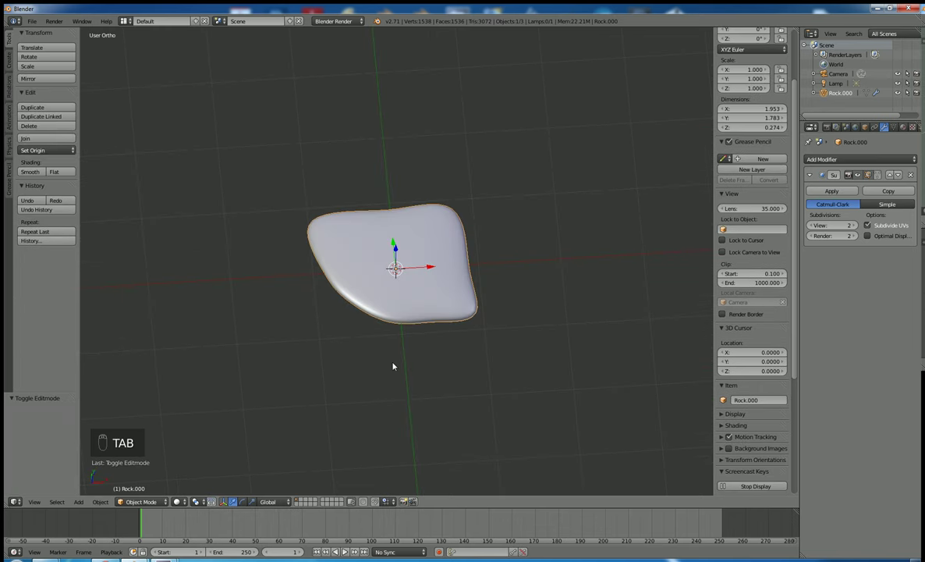
- From top view, duplicate the rock as Rock.001 and slide it to the left
middle_click_drag(393, 366, 419, 355)
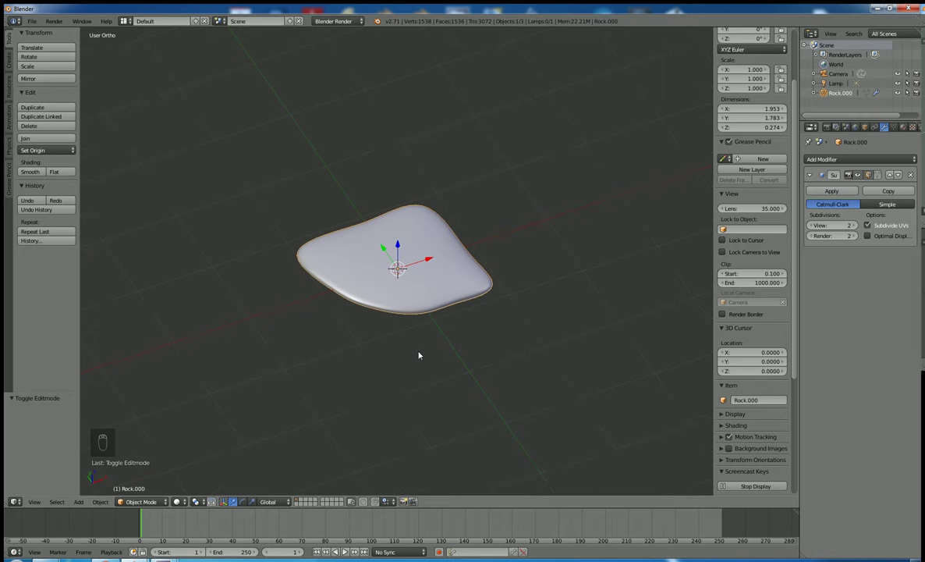
key("KP_7")
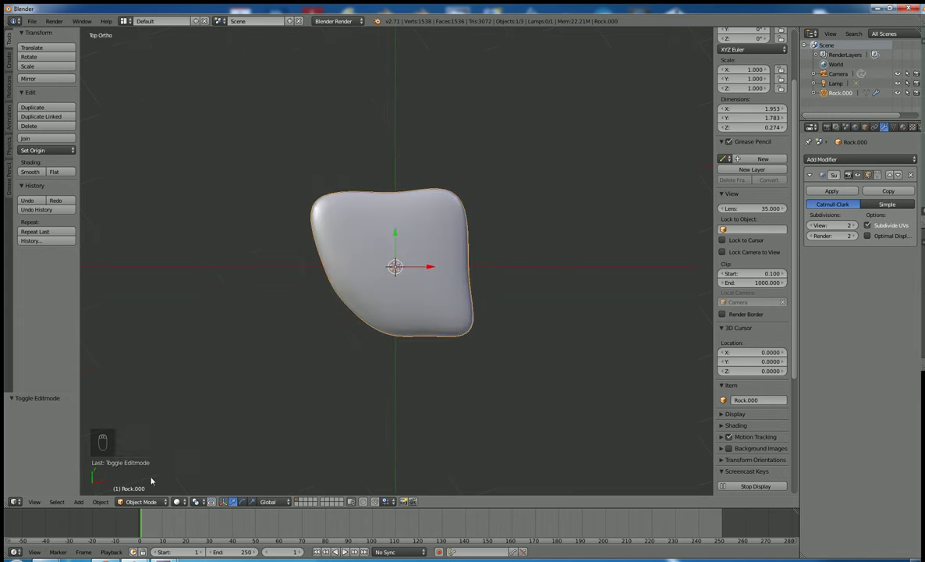
left_click(144, 502)
key("shift+d")
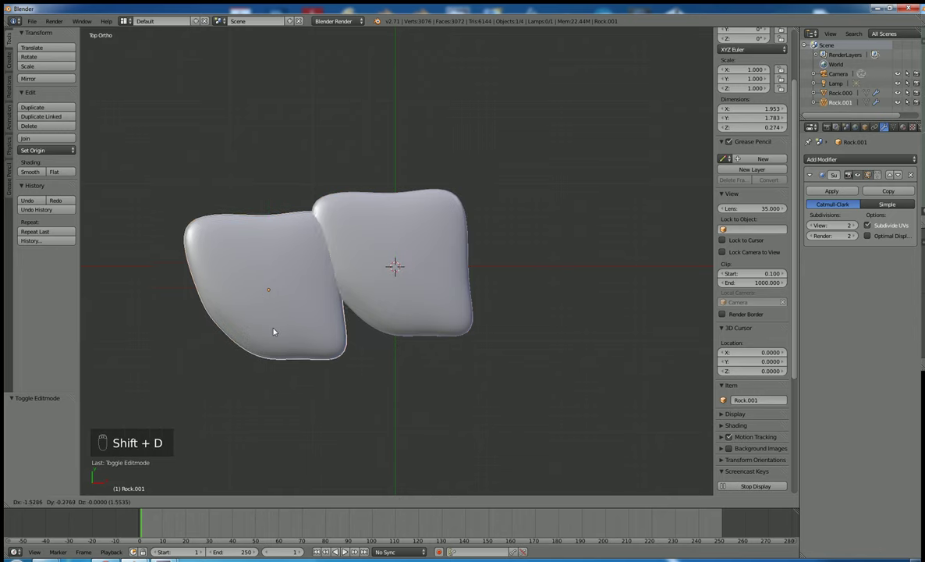
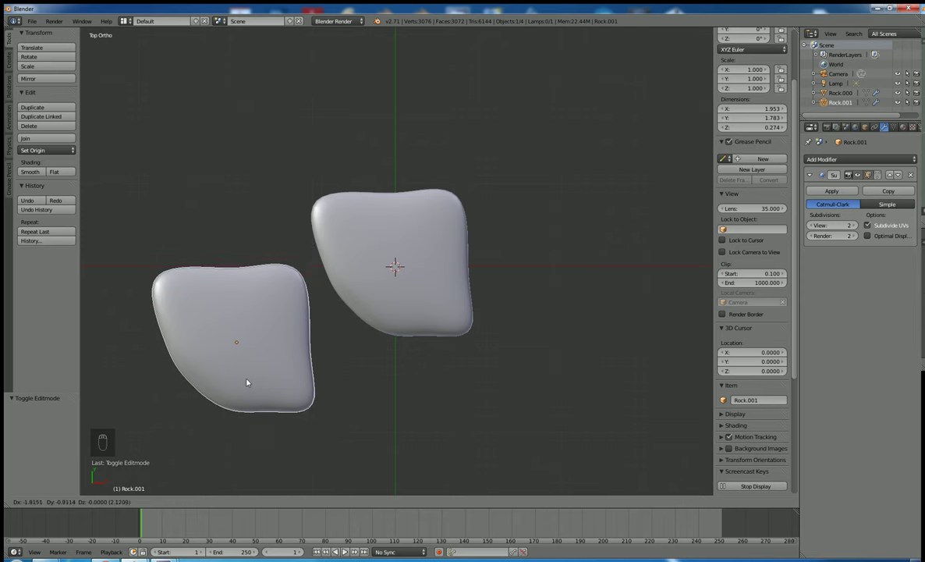
- Place the duplicate rock left of the original and proportionally move its edge and top vertices
left_click(251, 372)
key("Tab")
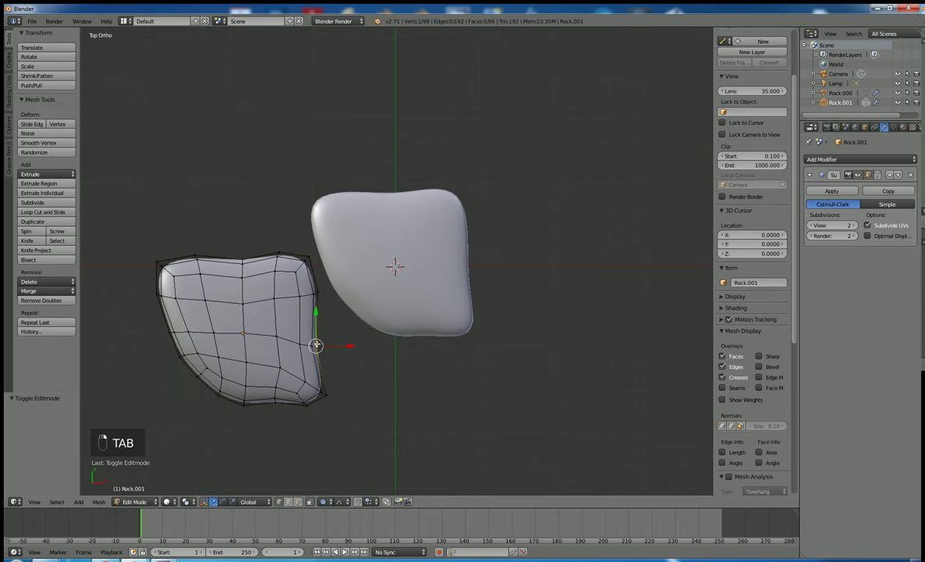
key("g")
left_click(340, 319)
right_click(278, 252)
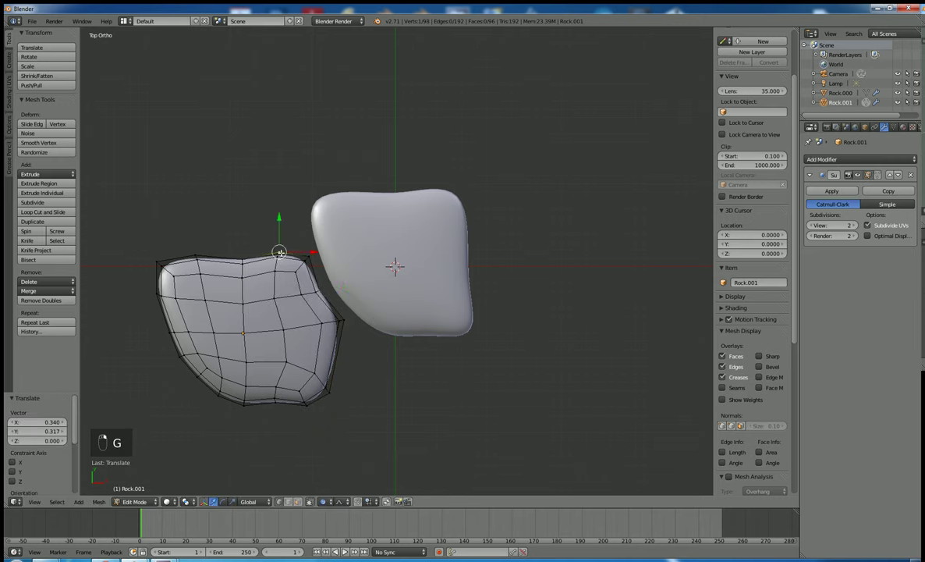
key("g")
left_click(280, 227)
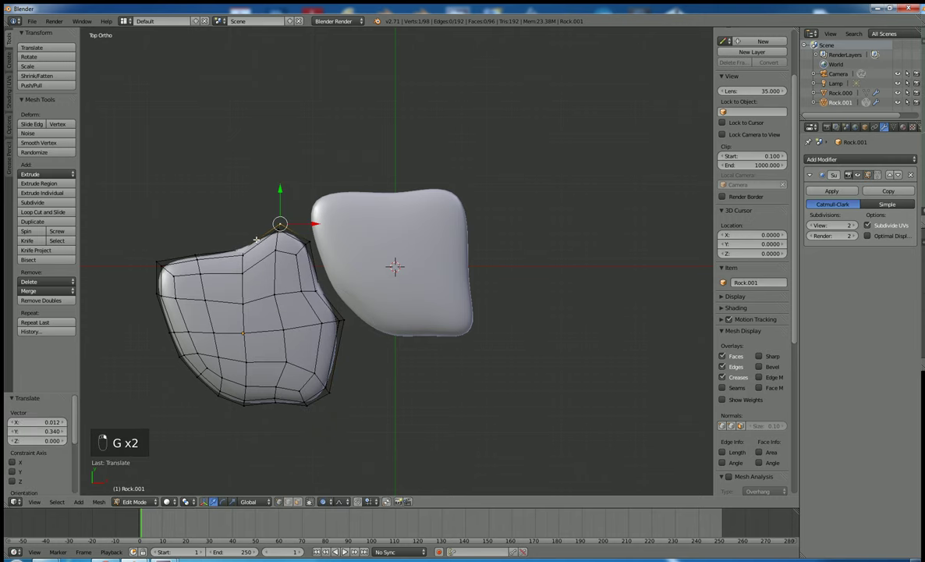
- Pull the upper-left vertex down-left and draw the lower-left vertex inward
right_click(201, 254)
key("g")
left_click(158, 270)
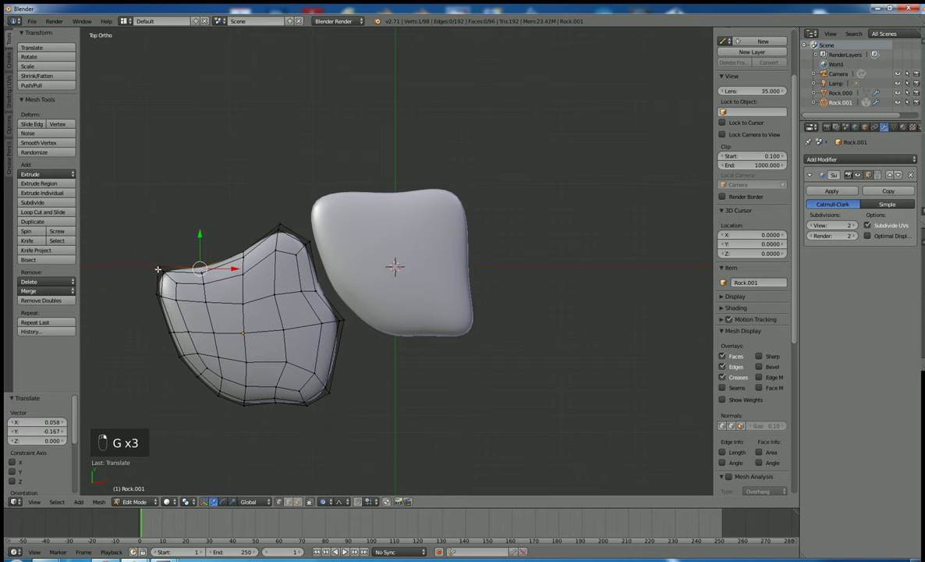
key("g")
left_click(179, 287)
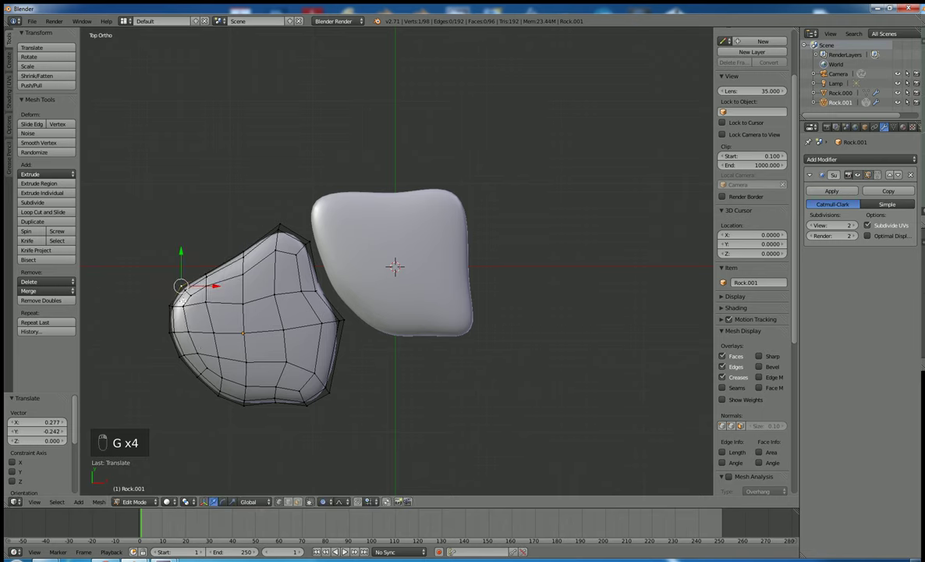
right_click(173, 343)
key("g")
left_click(234, 399)
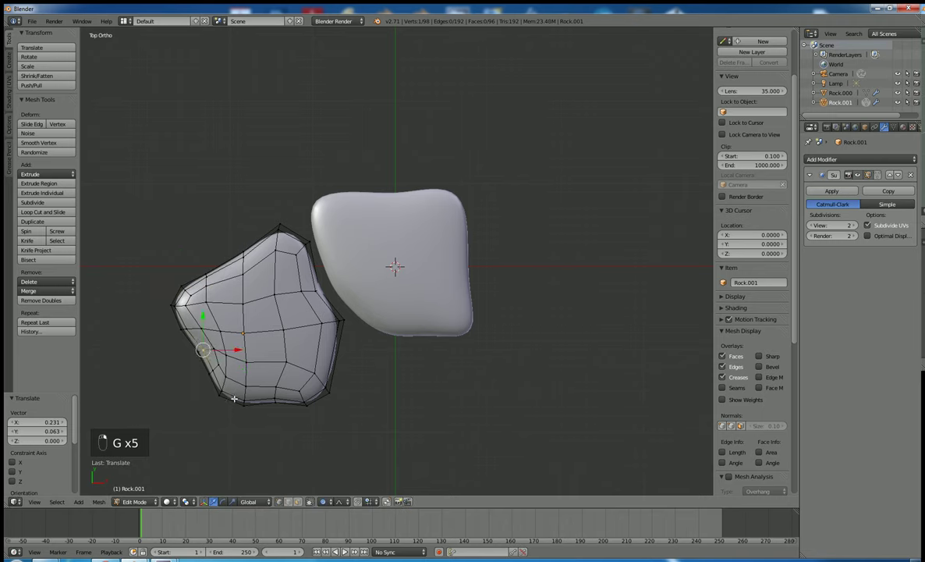
- Adjust the bottom and lower-right vertices, return to Object Mode, and begin moving the rock
right_click(238, 397)
key("g")
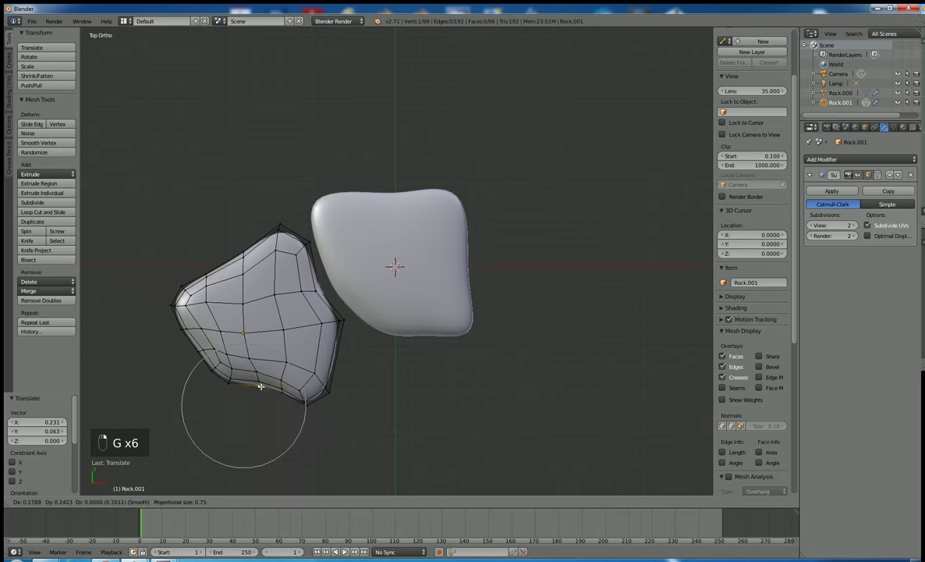
left_click(258, 383)
right_click(325, 384)
key("g")
left_click(326, 361)
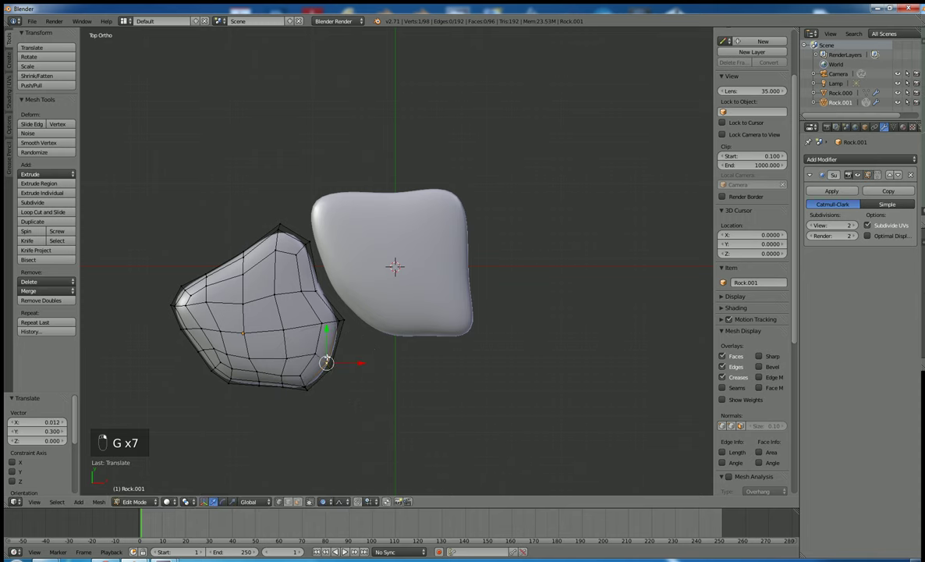
key("Tab")
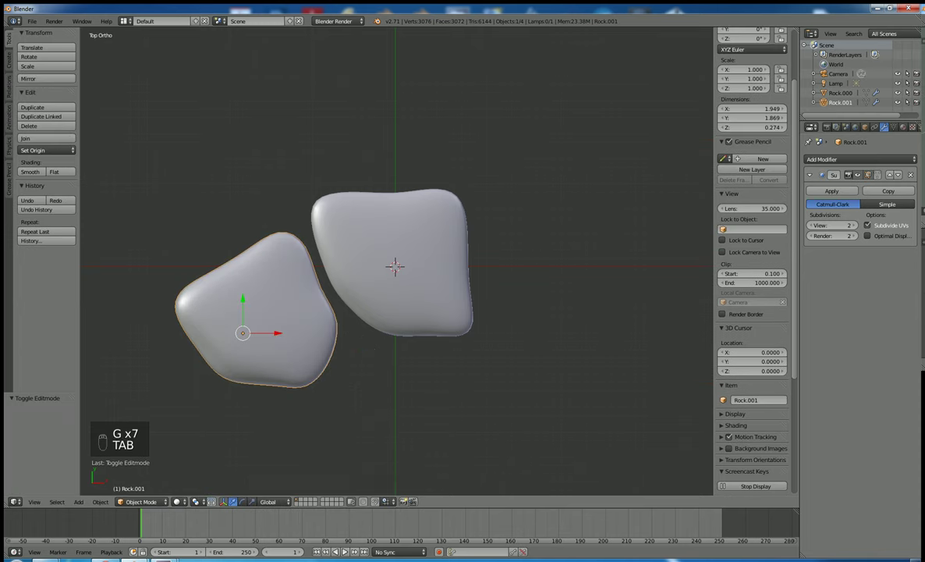
key("g")
left_click(279, 326)
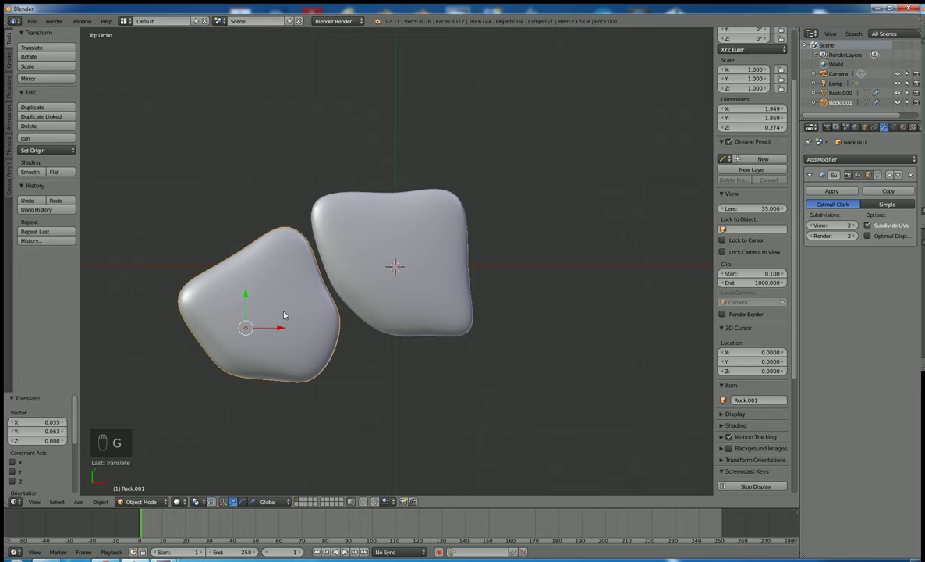
scroll(289, 316, "down", 2)
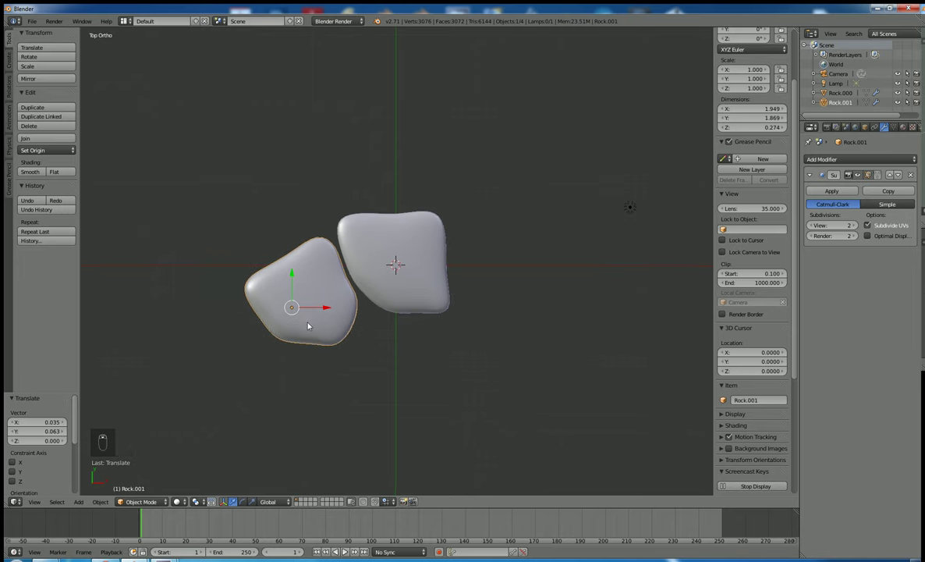
key("shift+d")
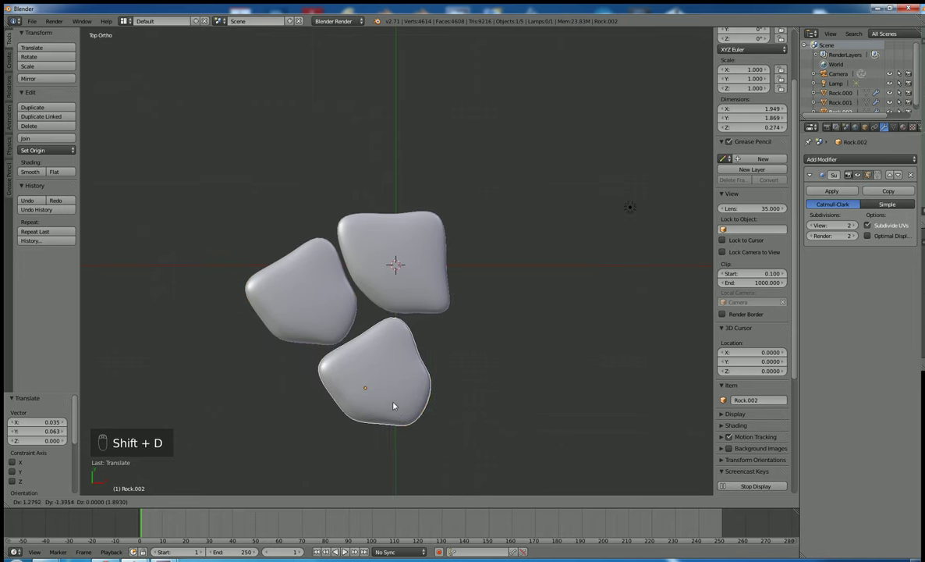
left_click(393, 410)
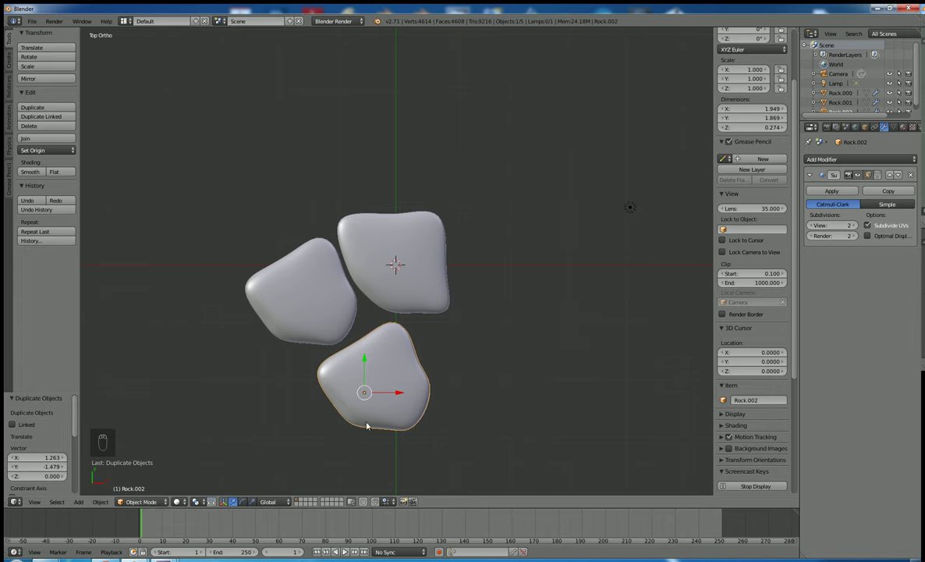
key("Tab")
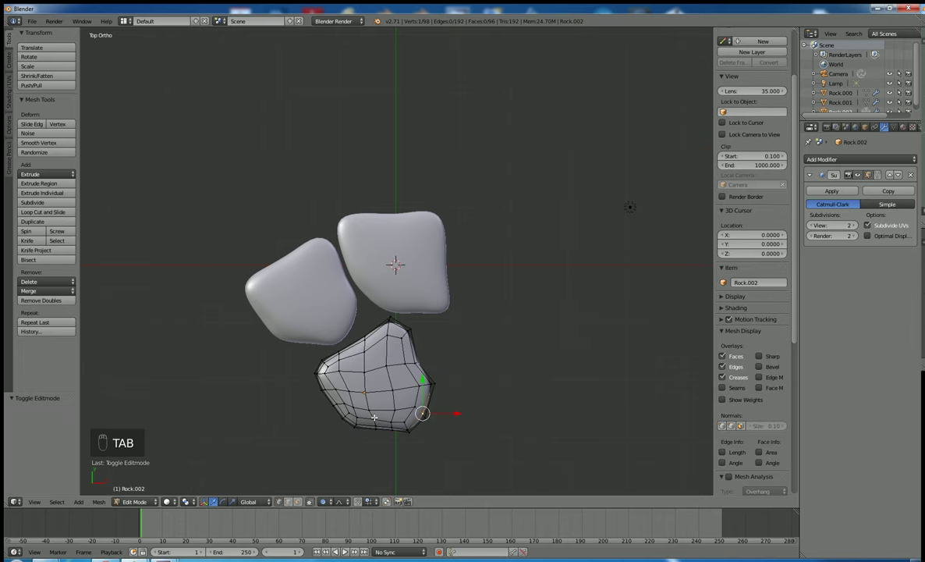
key("a")
key("a")
key("a")
key("a")
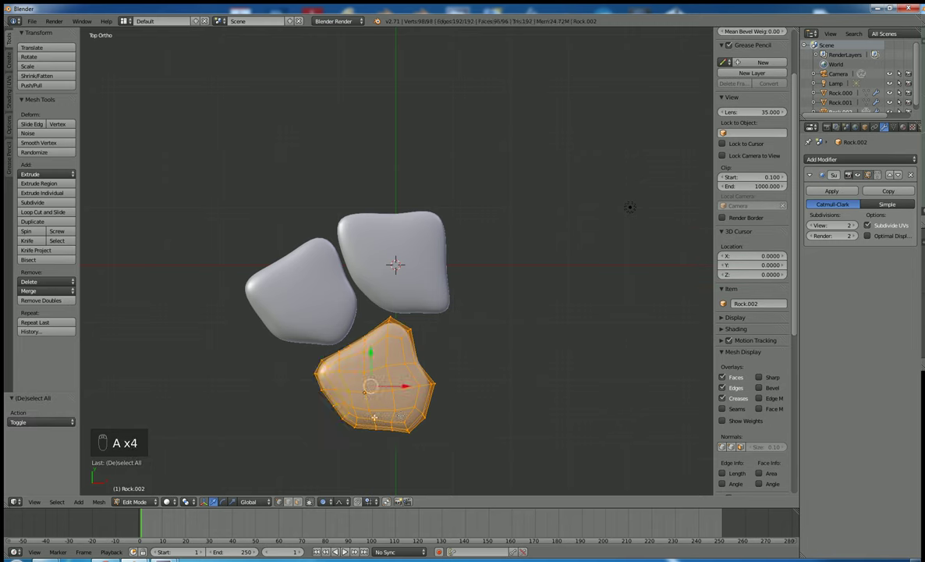
key("shift+d")
left_click(489, 394)
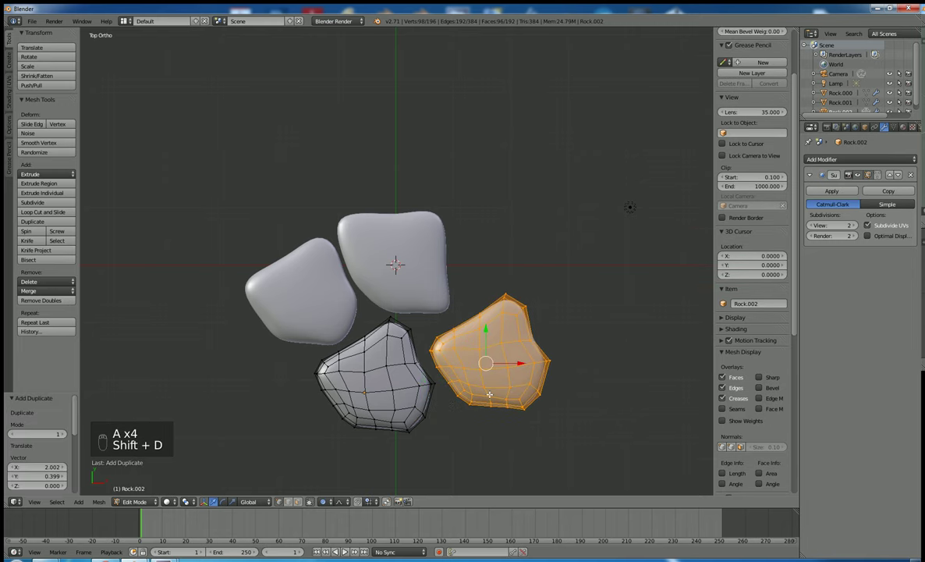
key("Tab")
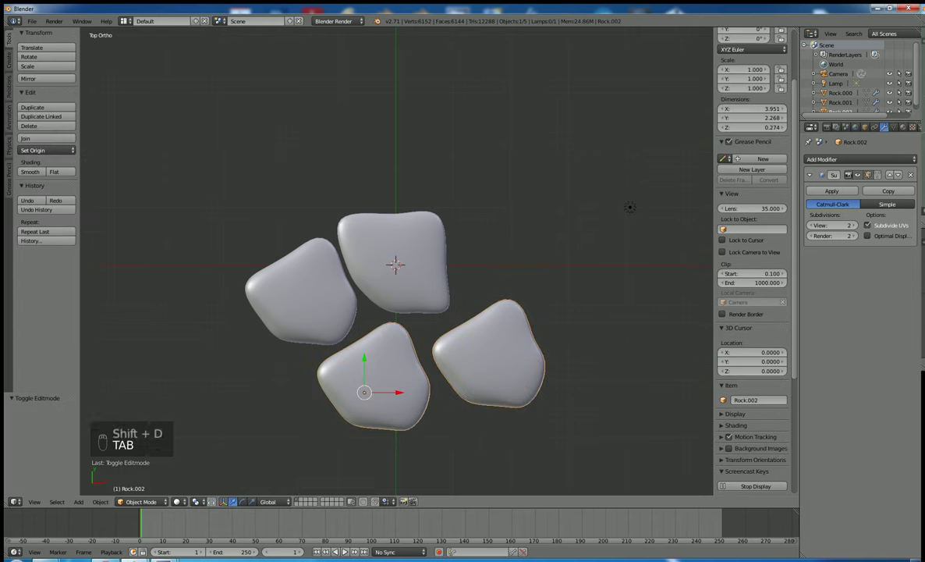
key("g")
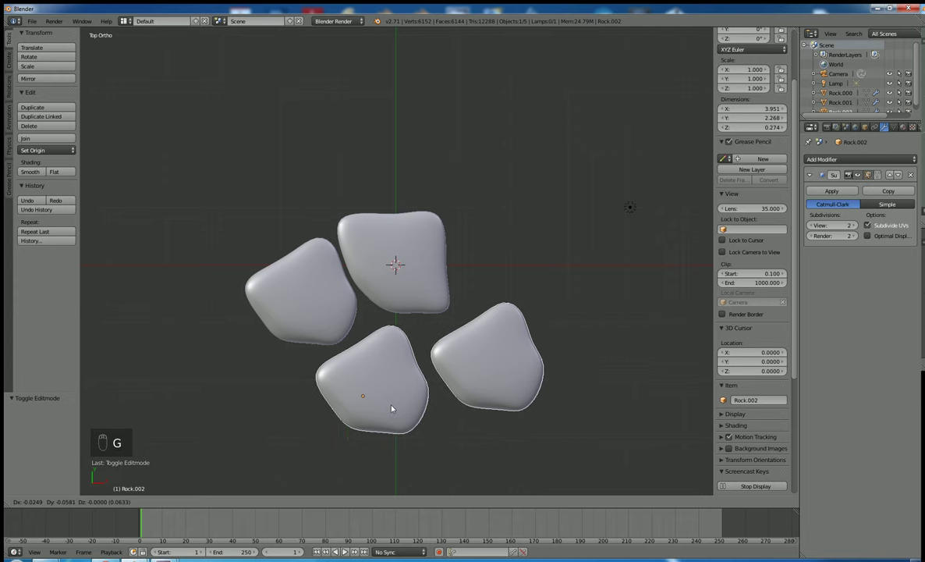
left_click(388, 407)
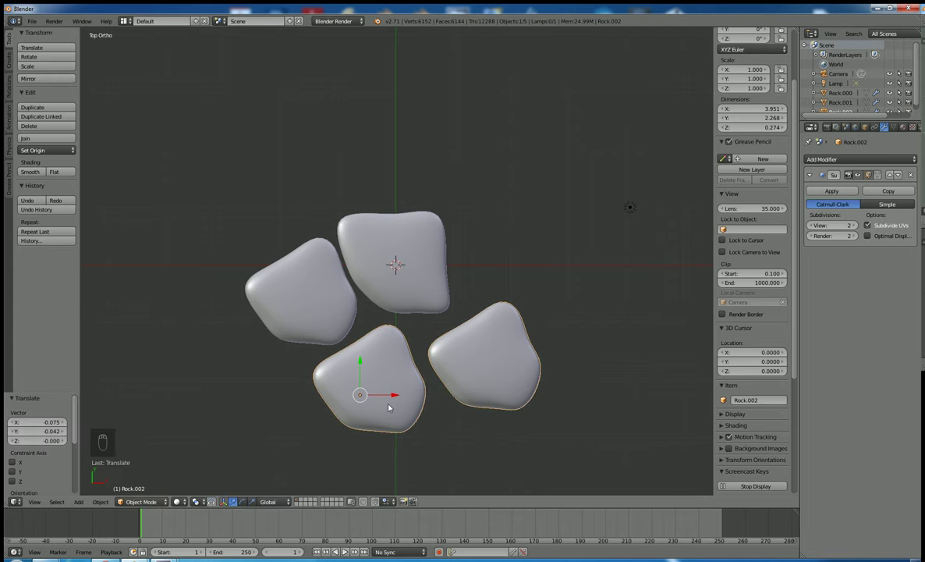
key("Delete")
left_click(398, 429)
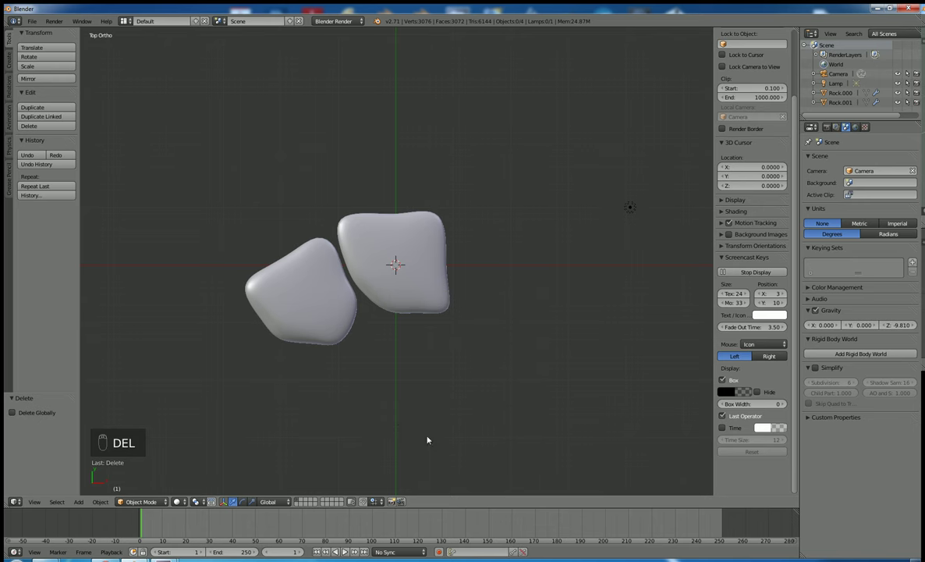
right_click(295, 306)
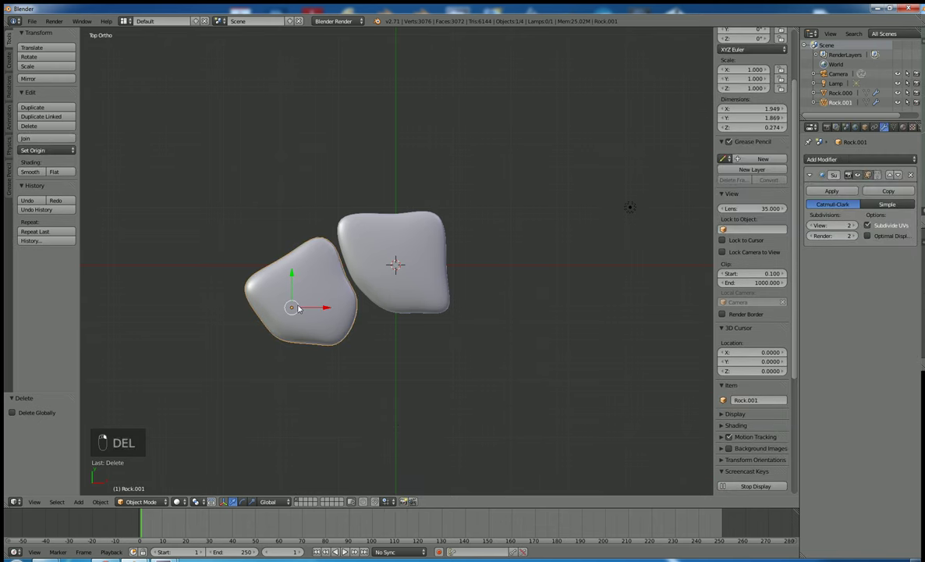
- Duplicate the left rock, rotate it about -105.6°, and set it in the gap below
key("shift+d")
left_click(364, 390)
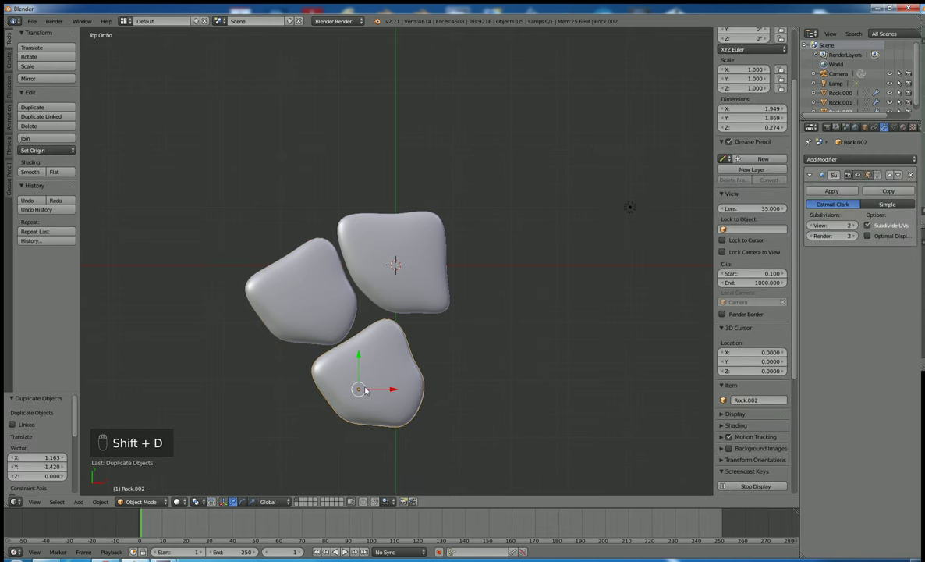
key("r")
left_click(405, 227)
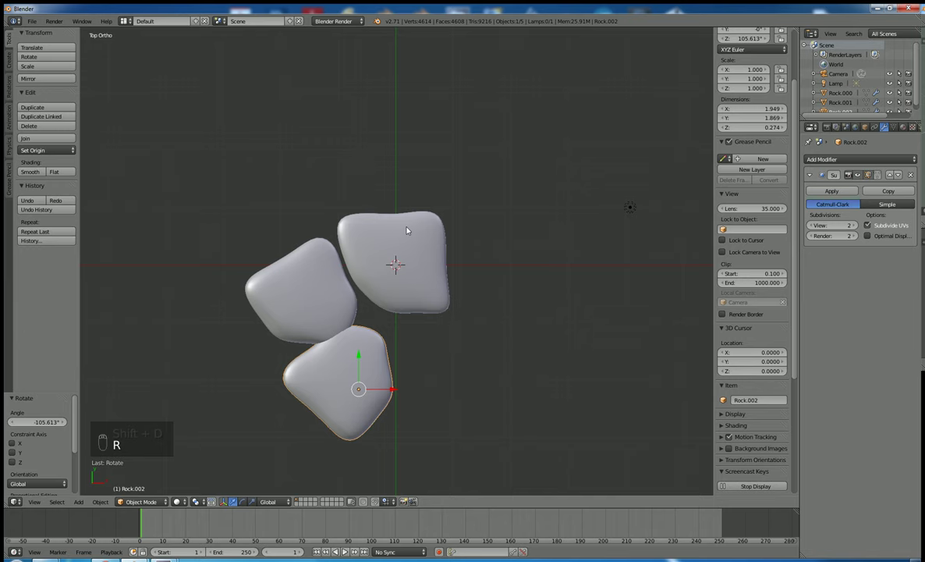
key("g")
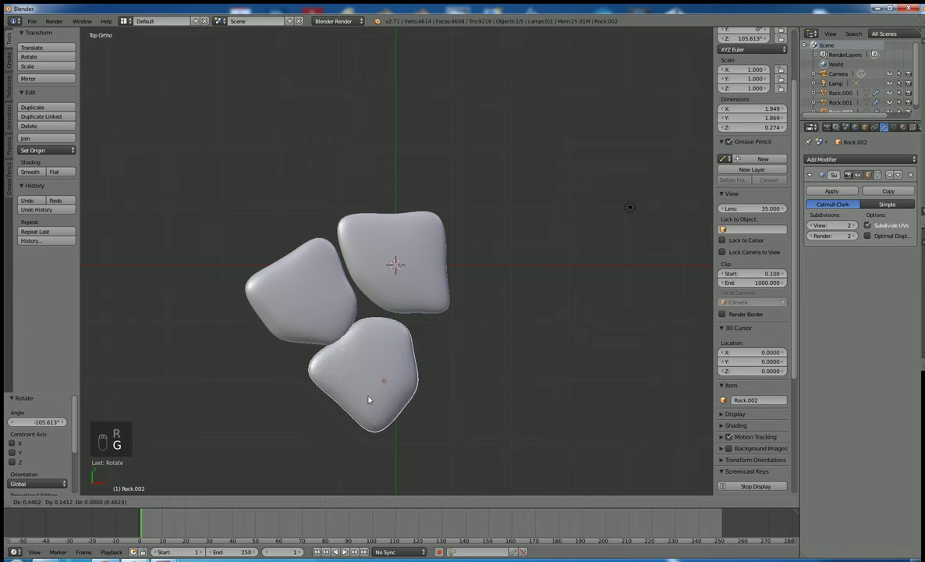
left_click(381, 401)
- In Edit Mode, proportionally move the new rock's upper vertices and shift a lower-left vertex
key("Tab")
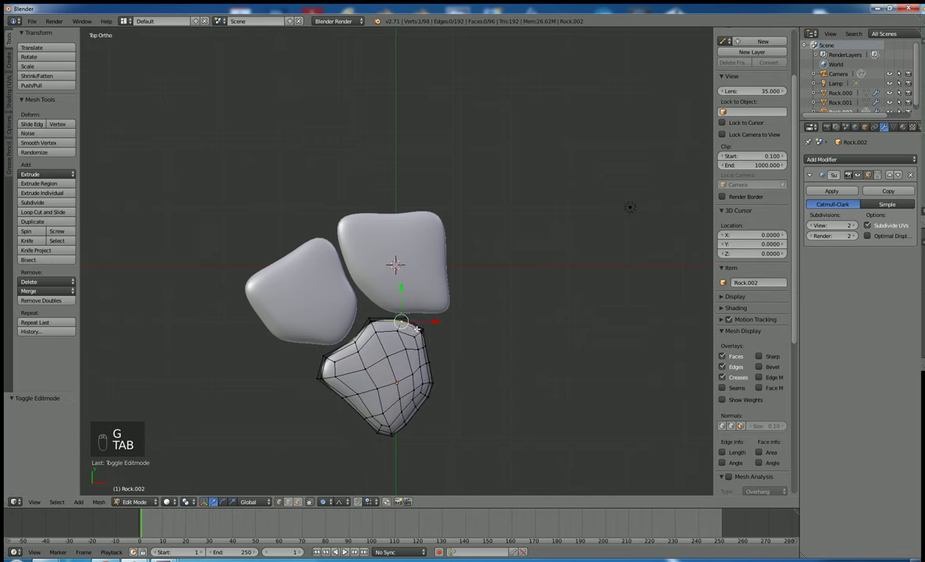
key("s")
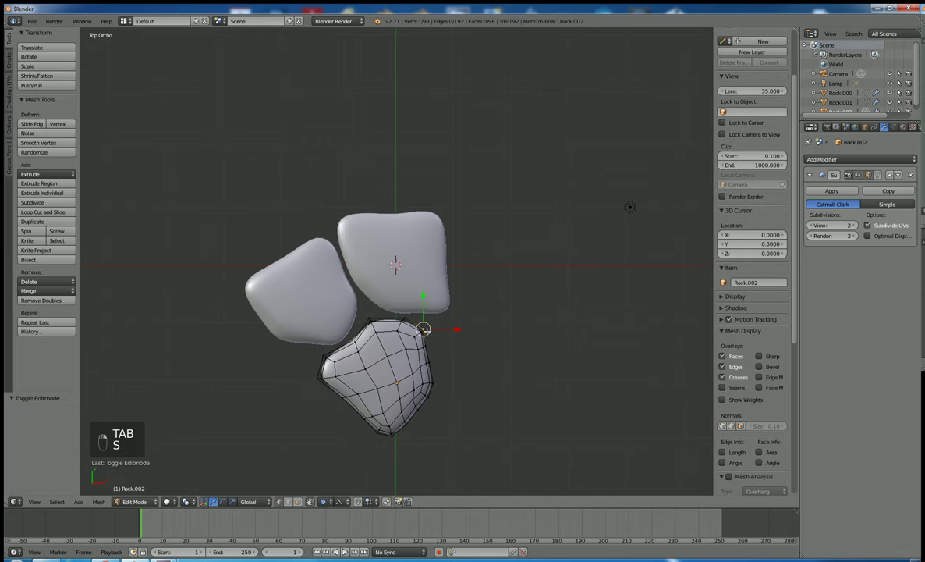
key("g")
left_click(441, 326)
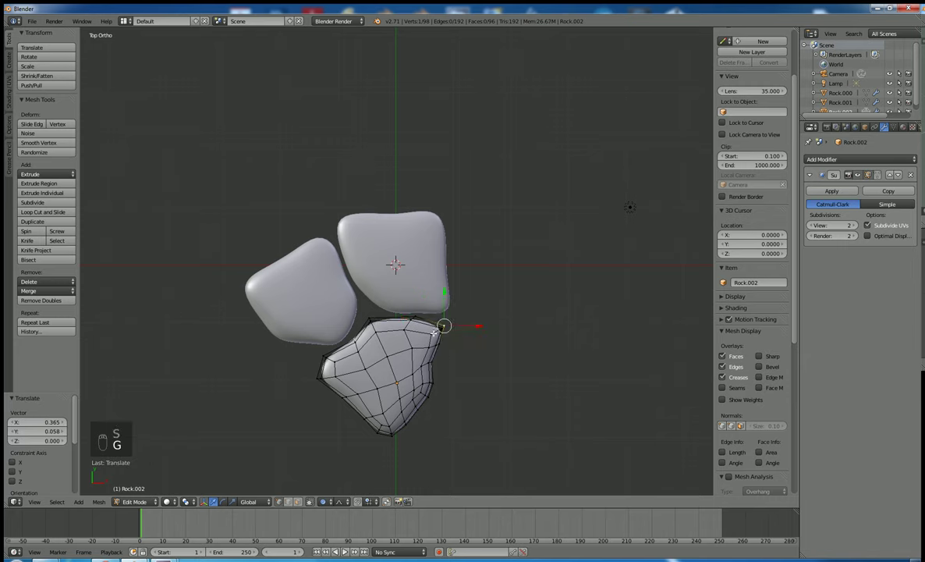
key("g")
left_click(361, 313)
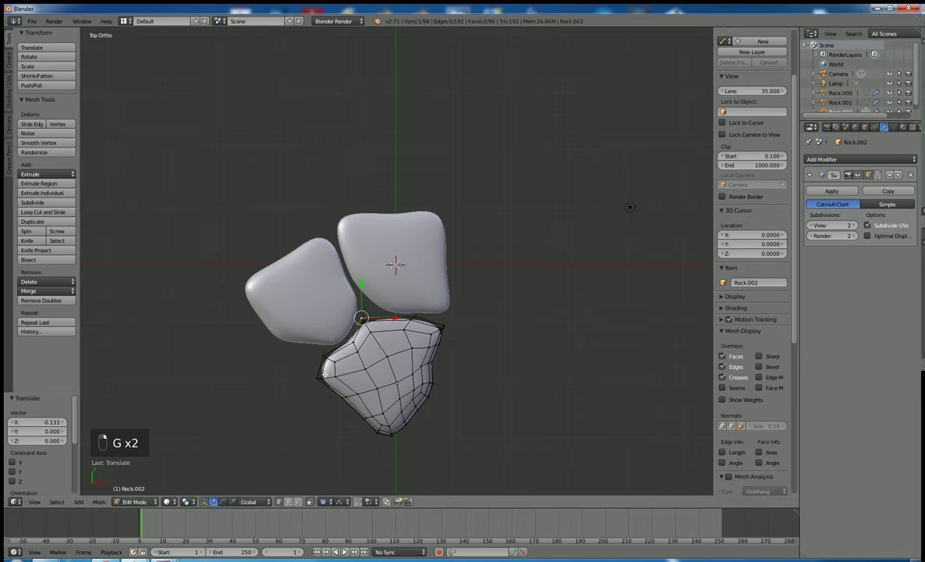
right_click(319, 376)
key("g")
left_click(395, 386)
- Push the right-edge and upper-right vertices outward with soft falloff
right_click(431, 379)
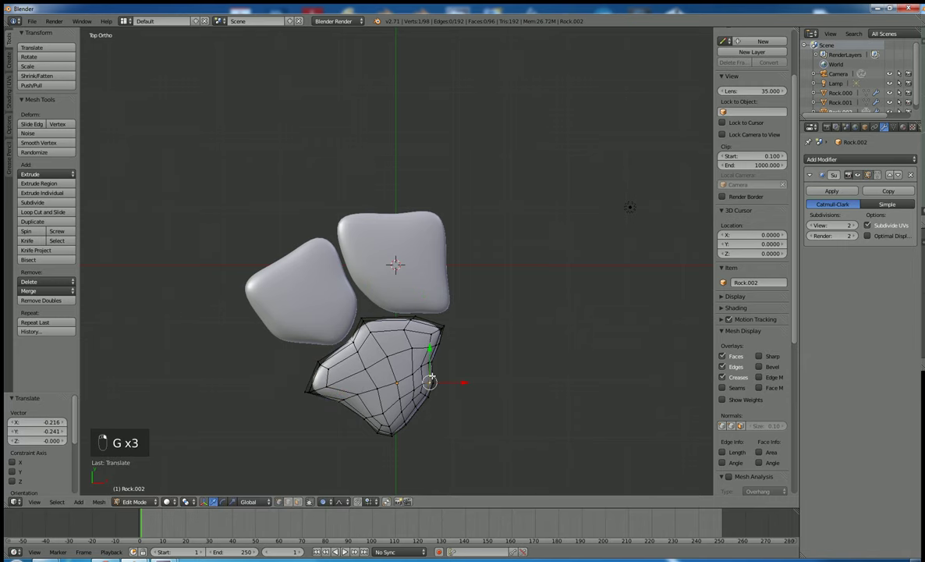
key("g")
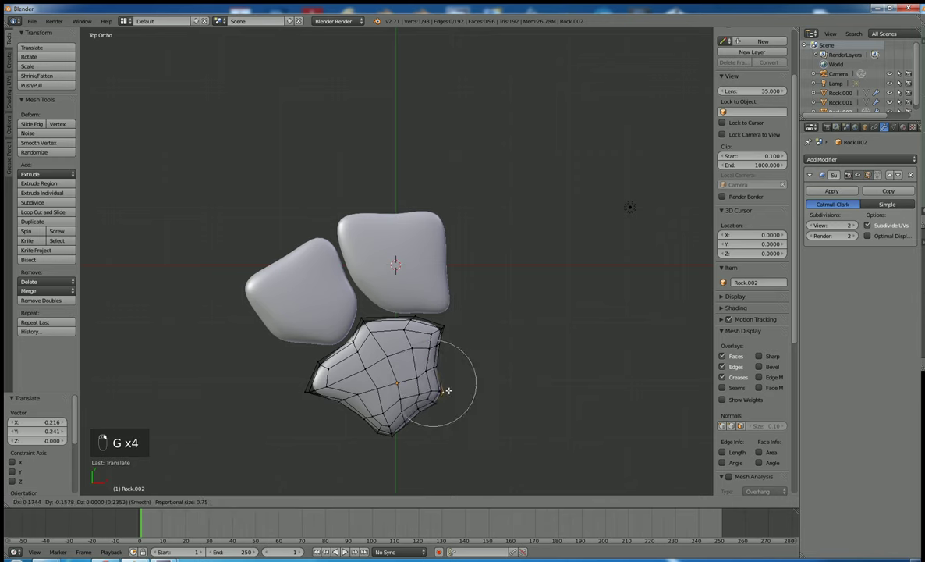
left_click(447, 391)
right_click(439, 343)
key("g")
left_click(477, 348)
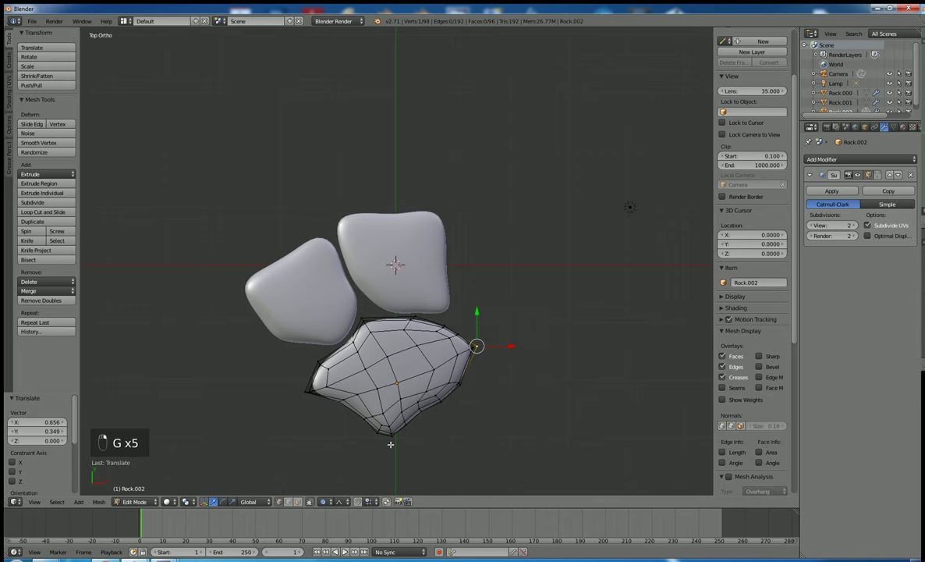
- Pull two lower-left vertices down and out to widen the left side, then exit Edit Mode
right_click(372, 419)
key("g")
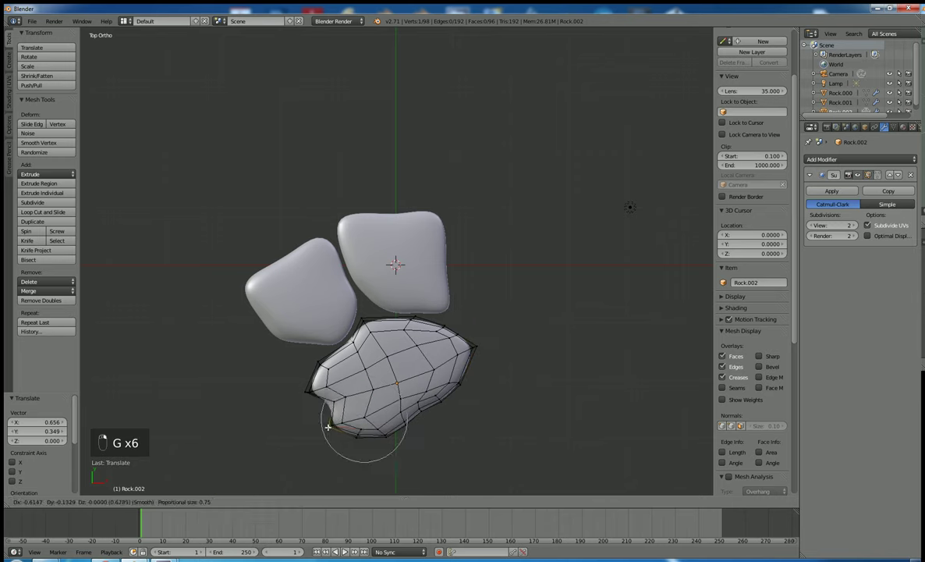
left_click(333, 401)
right_click(331, 402)
key("g")
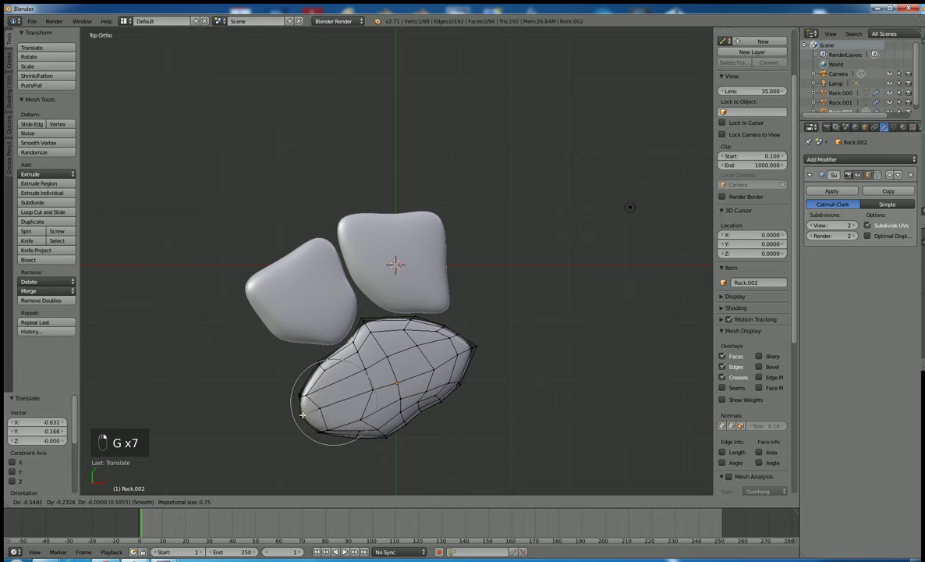
left_click(308, 414)
key("Tab")
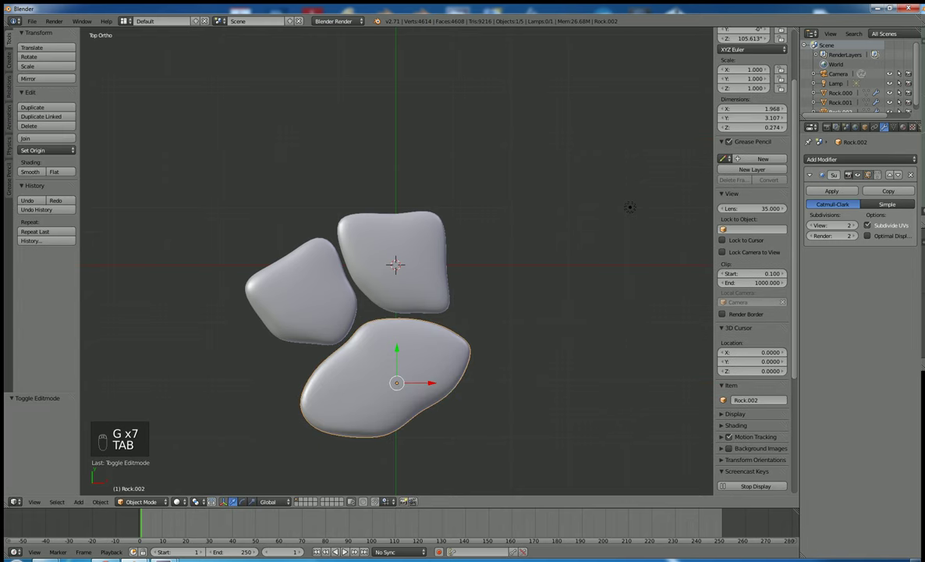
right_click(388, 277)
- Duplicate the upper rock, rotate the copy about -58°, and place it to the right
key("shift+d")
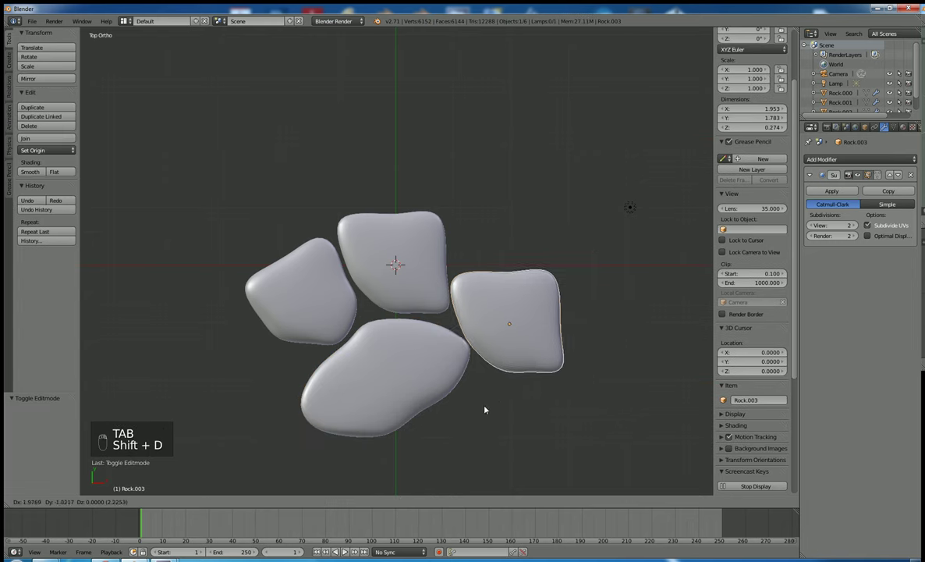
left_click(485, 410)
key("r")
left_click(578, 312)
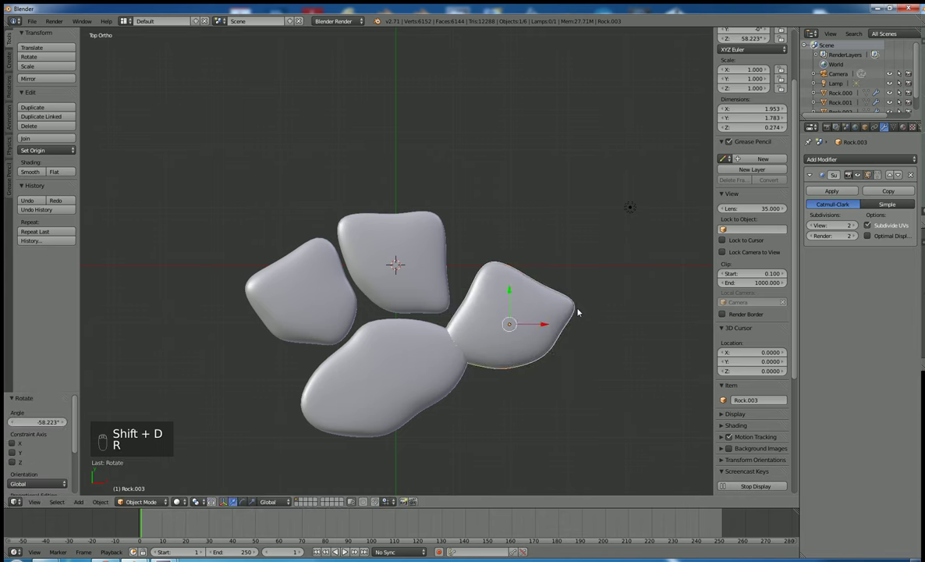
key("g")
left_click(589, 287)
- In Edit Mode, bring the left edge closer to the upper rock and pull the bottom down
key("Tab")
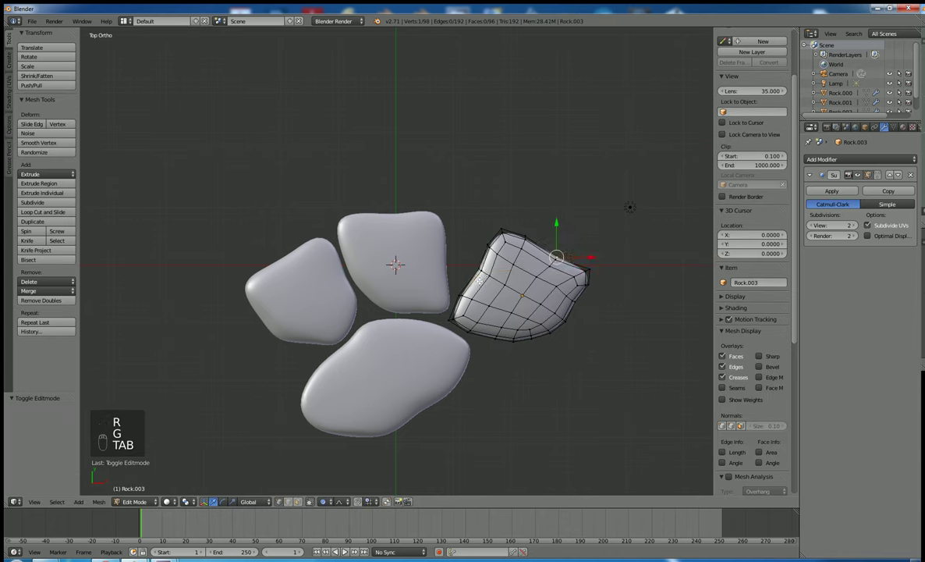
right_click(477, 269)
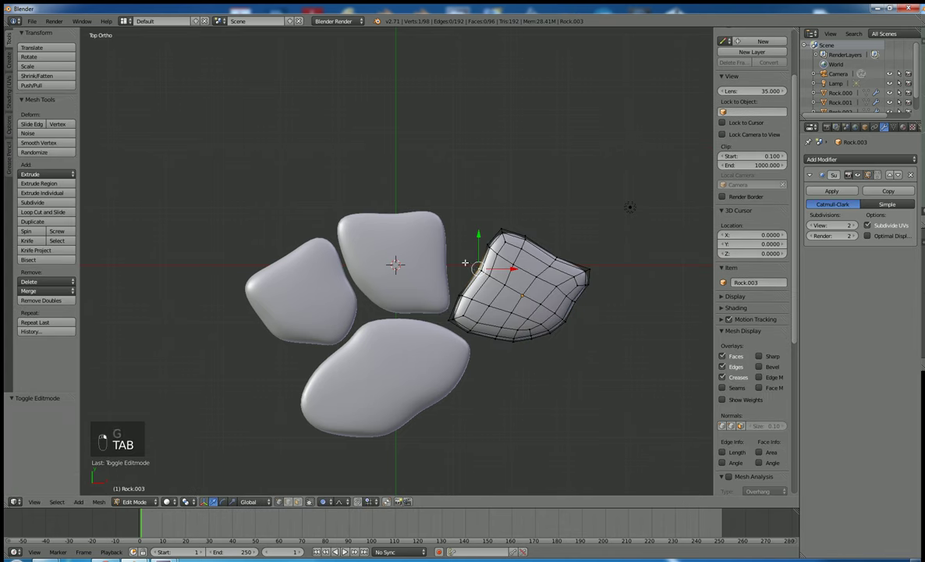
left_click(442, 254)
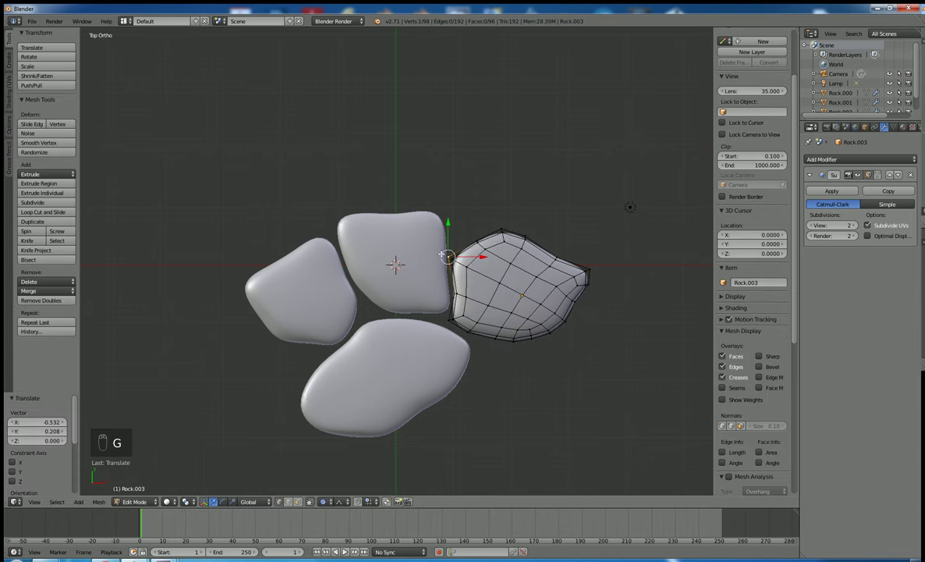
right_click(496, 338)
key("g")
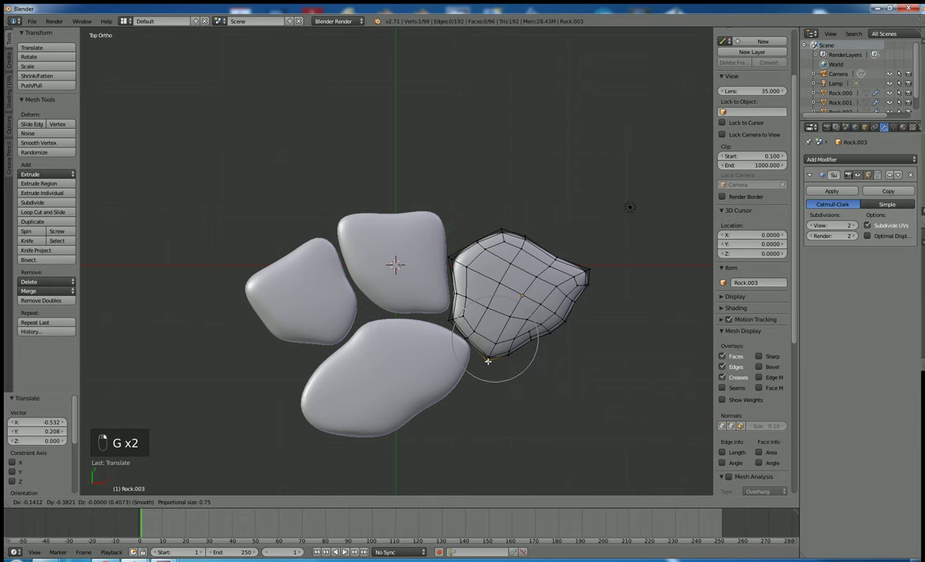
left_click(515, 361)
key("g")
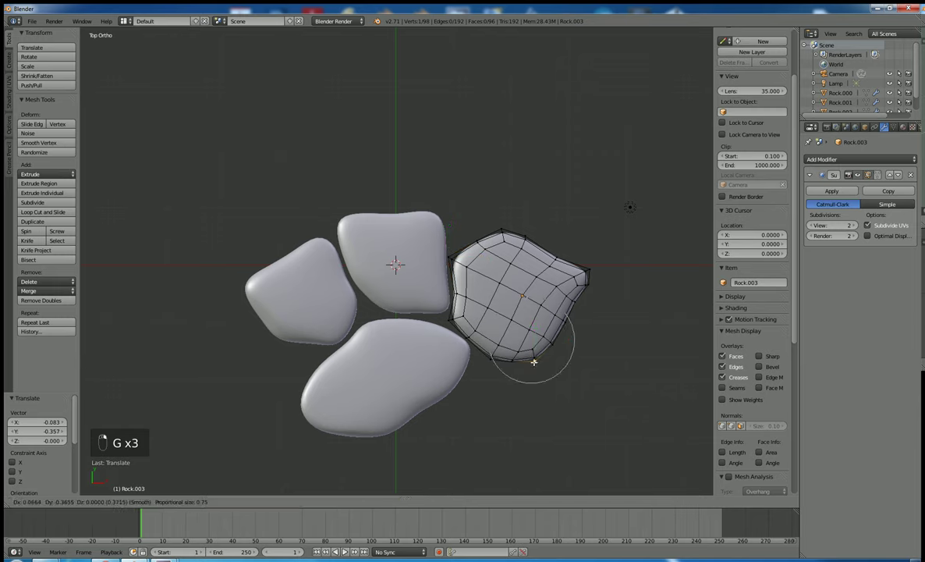
left_click(532, 359)
key("g")
left_click(552, 315)
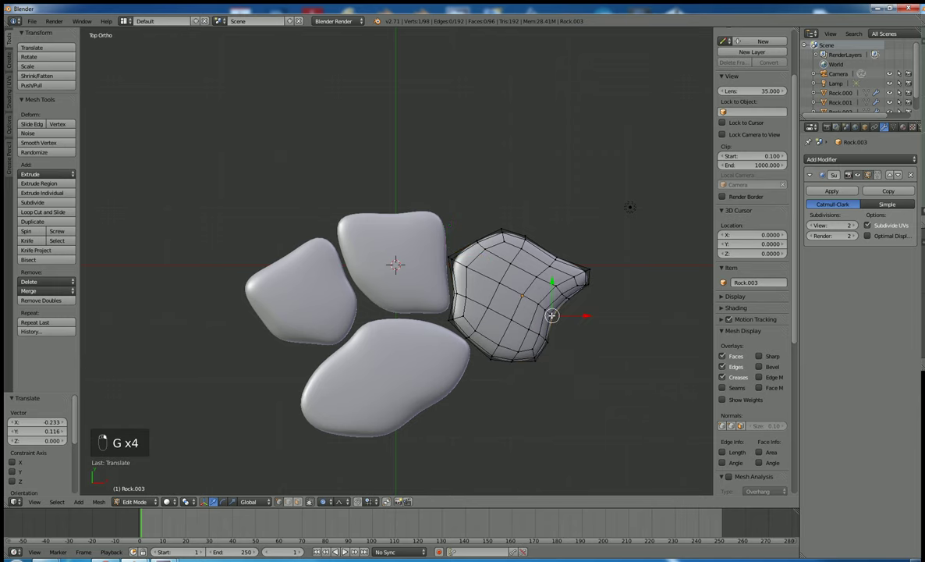
- Push the right-side vertex inward and reshape the top edge of Rock.003
right_click(580, 267)
key("g")
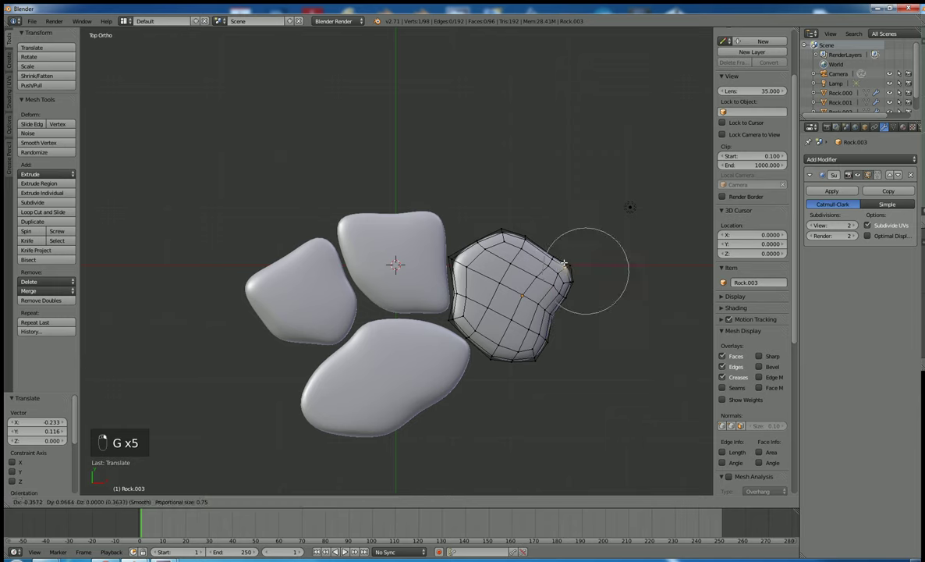
left_click(536, 248)
right_click(525, 238)
key("g")
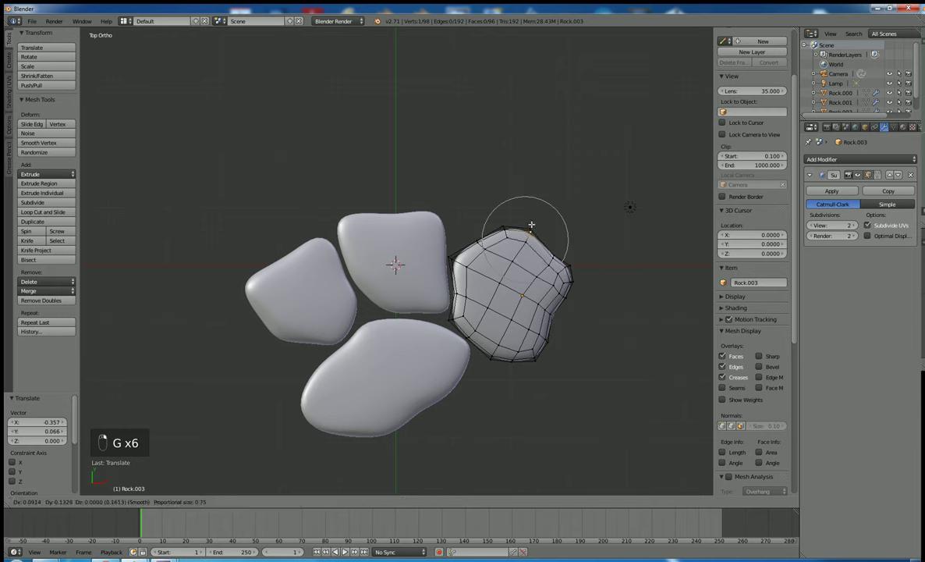
left_click(529, 228)
key("g")
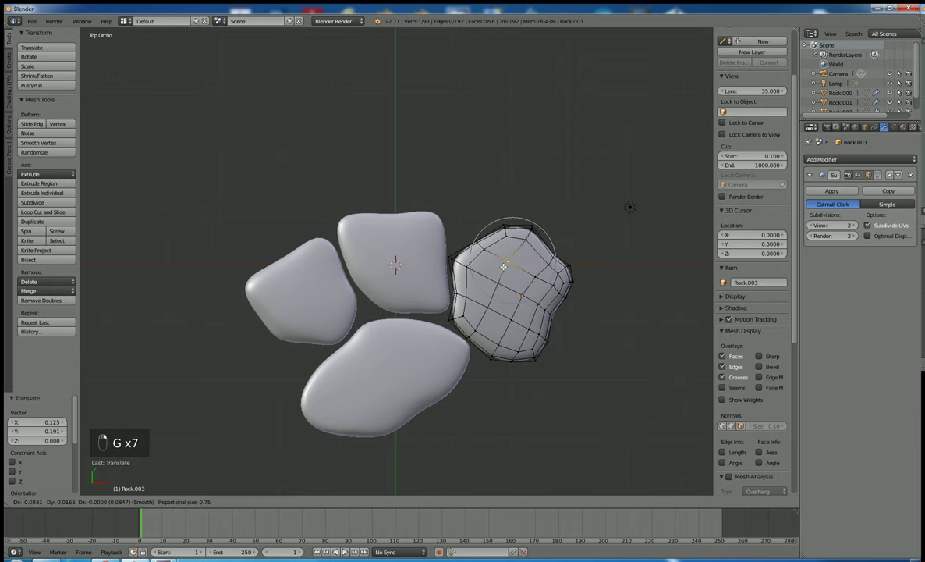
left_click(507, 264)
- Fine-tune a lower vertex and an inner vertex, then finish editing the mesh
right_click(511, 320)
key("g")
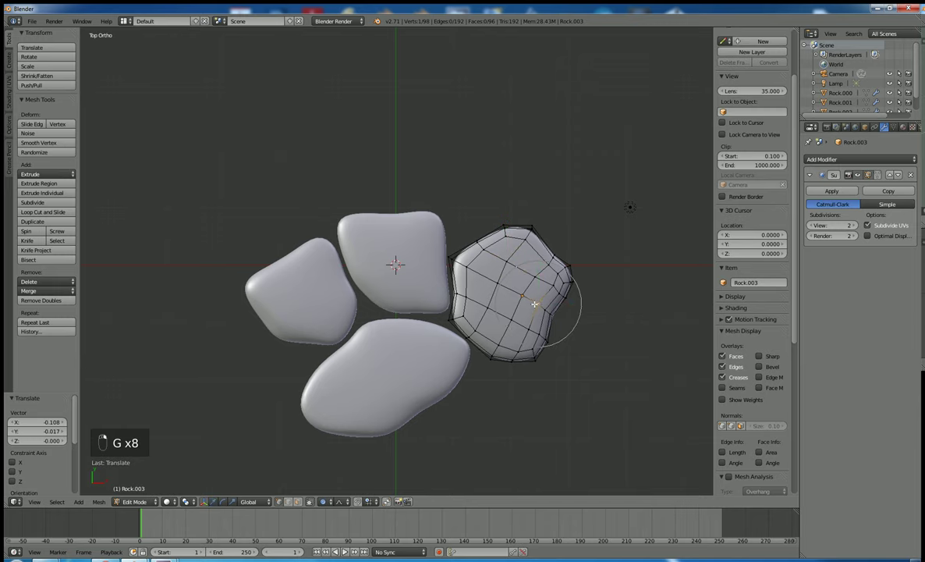
left_click(528, 327)
right_click(538, 304)
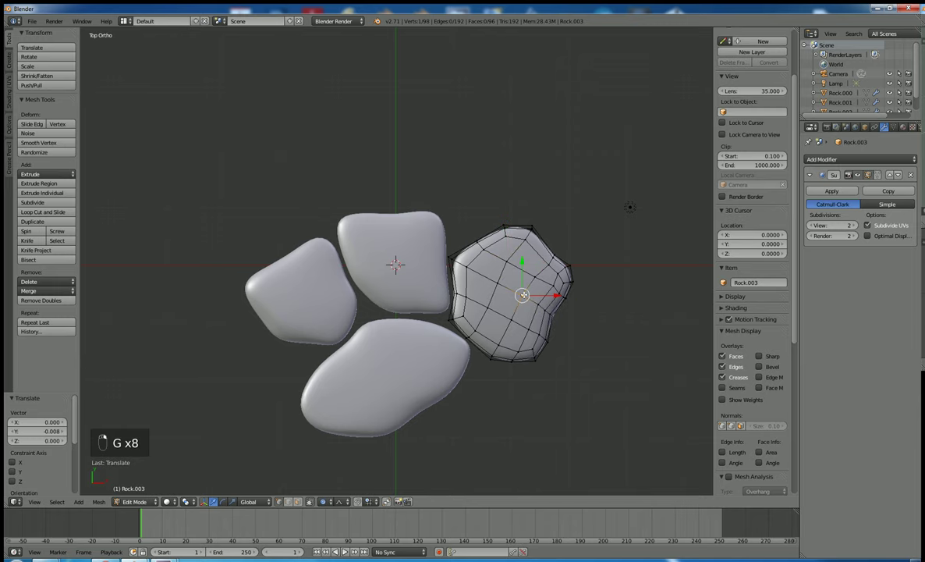
right_click(502, 276)
key("g")
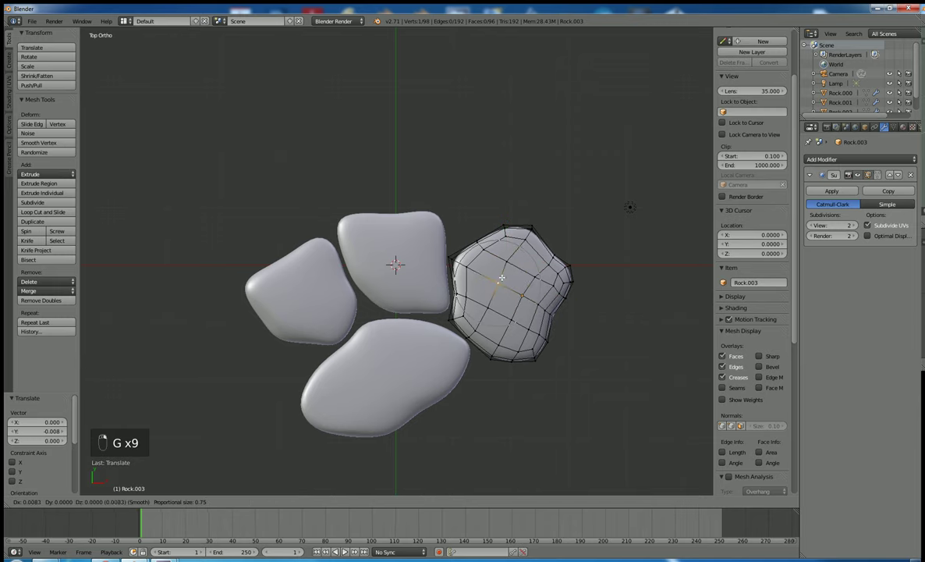
left_click(505, 275)
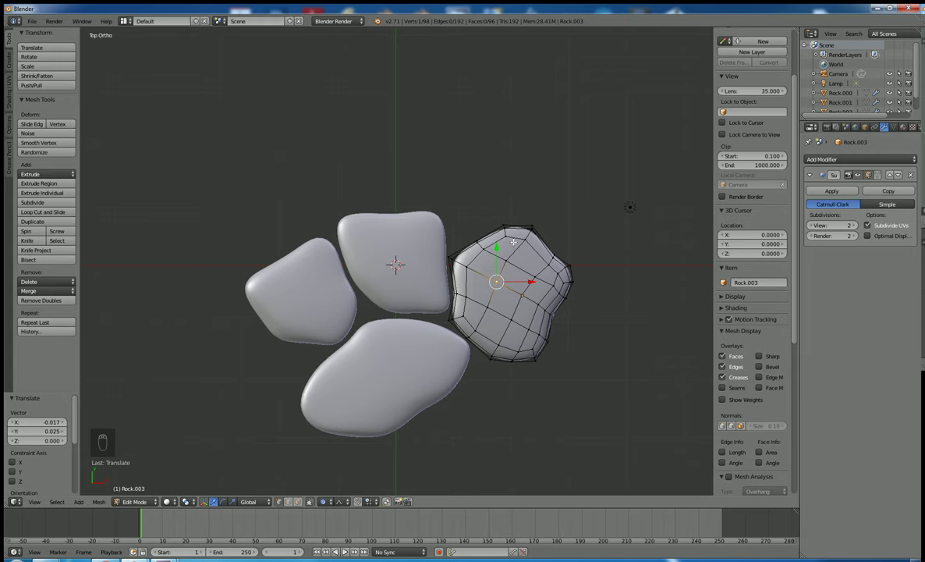
key("Tab")
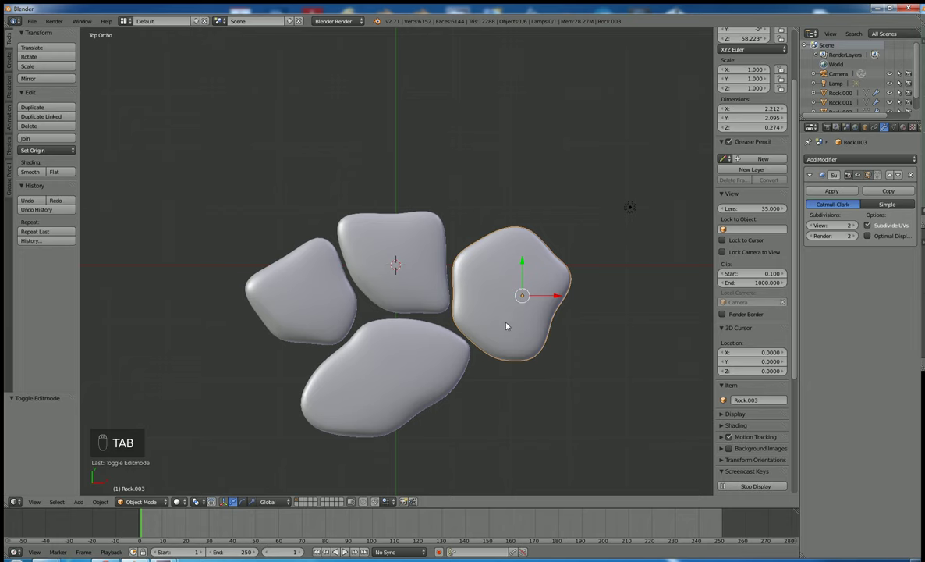
- Duplicate Rock.003 above the upper rock and move its first selected vertex in Edit Mode
key("shift+d")
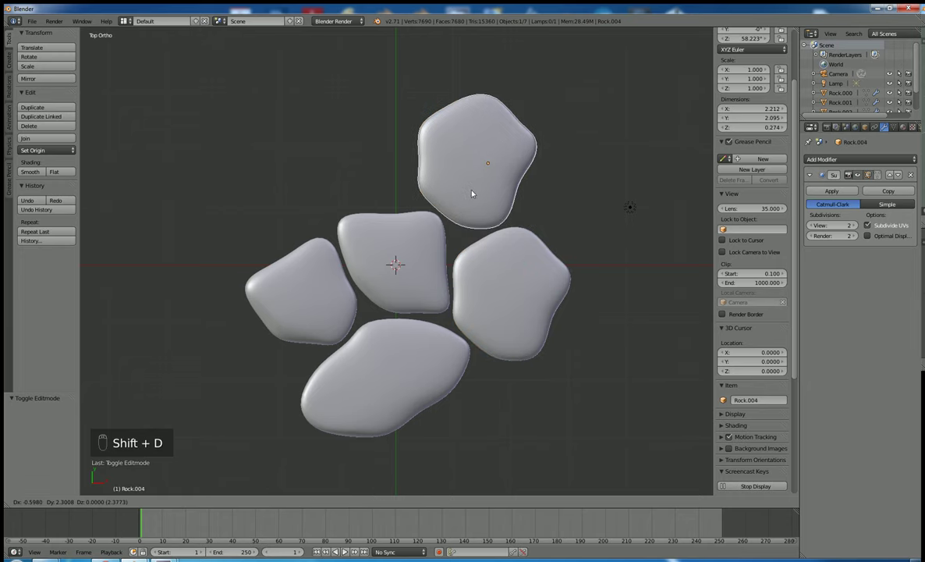
left_click(471, 193)
key("Tab")
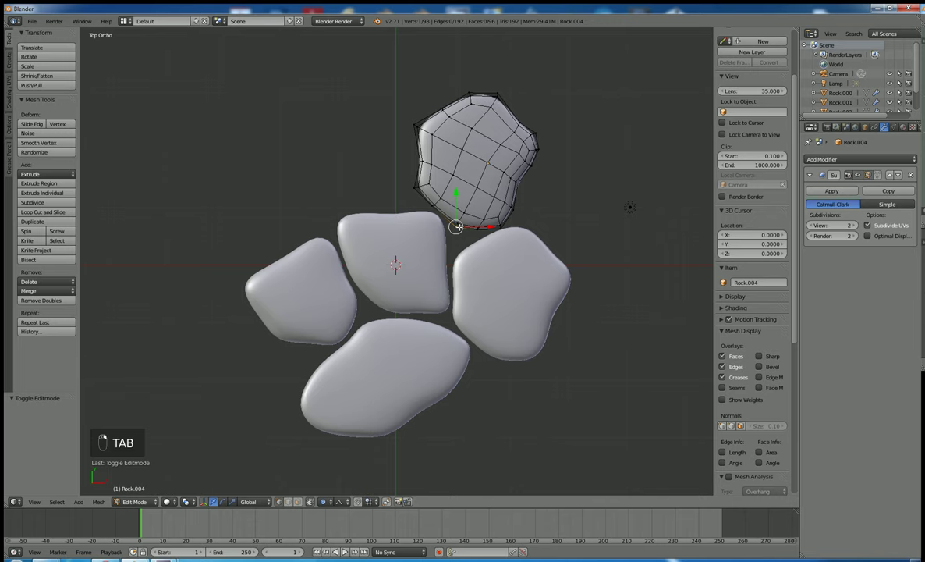
key("g")
left_click(462, 232)
- Reshape the left side and top-left corner of Rock.004 with proportional moves
right_click(410, 188)
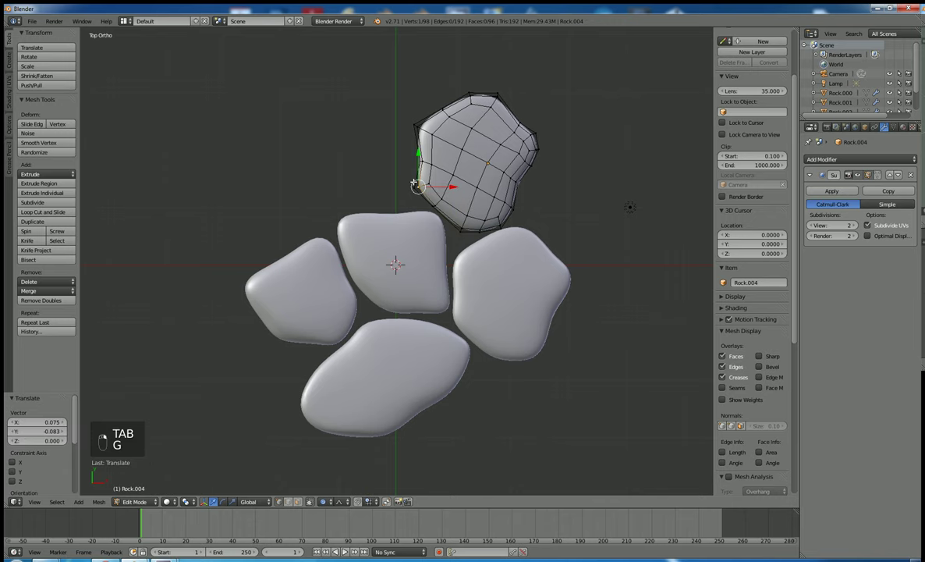
key("g")
left_click(421, 193)
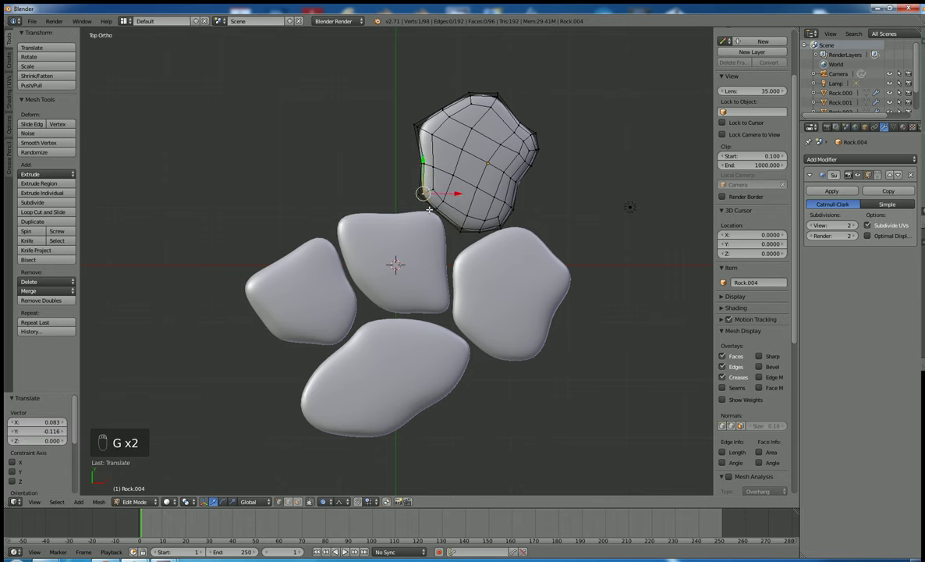
key("g")
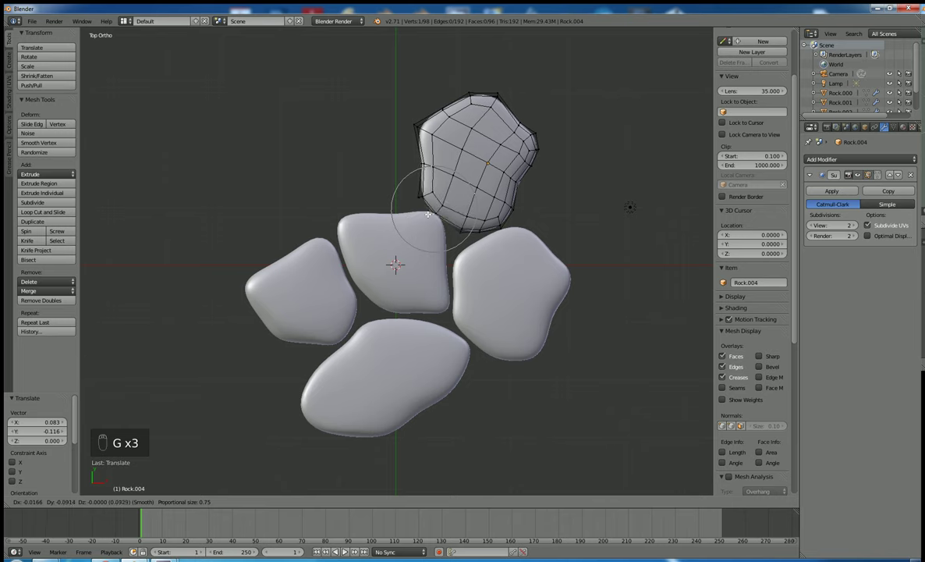
left_click(419, 186)
right_click(419, 133)
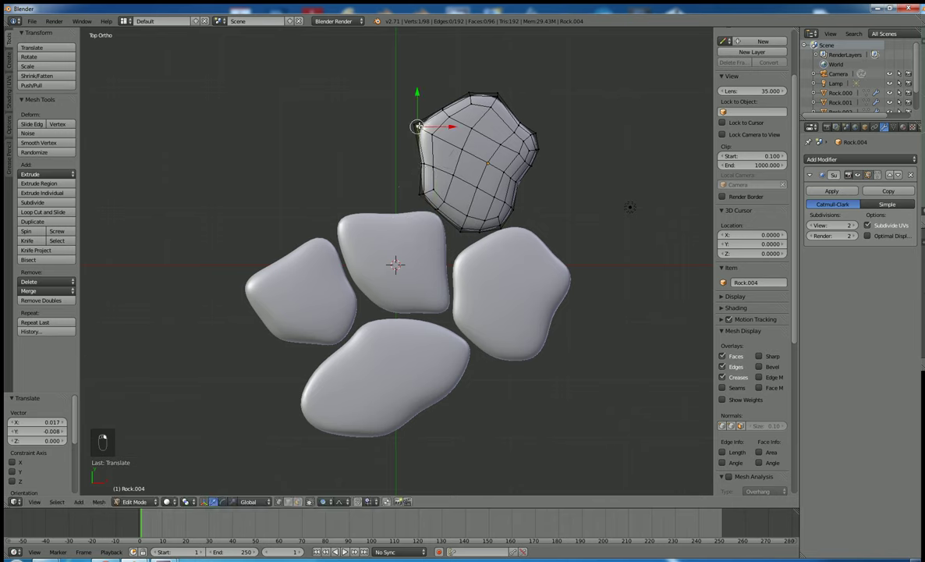
key("g")
left_click(406, 137)
- Lower the top vertex, push the right-side vertex out, and exit Edit Mode
right_click(496, 94)
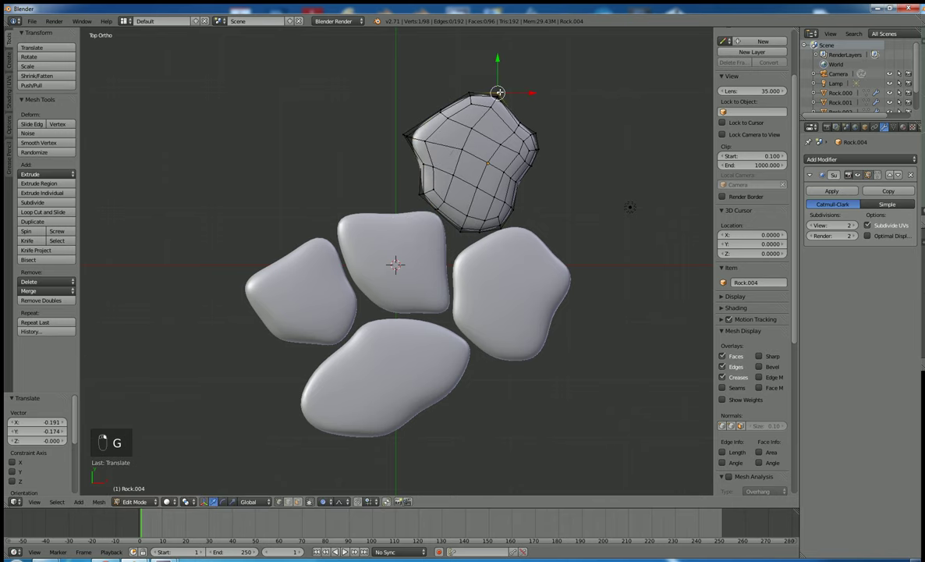
key("g")
left_click(496, 102)
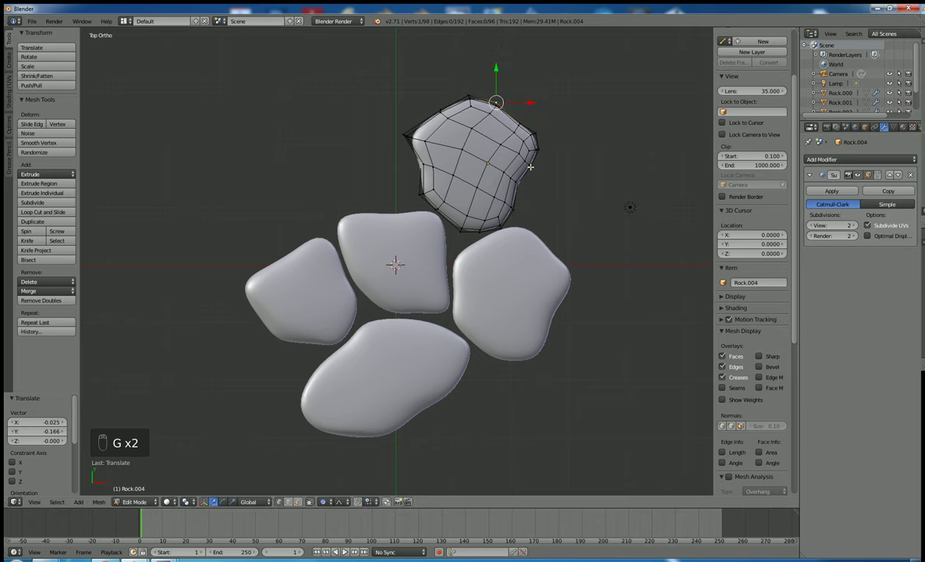
right_click(531, 166)
key("g")
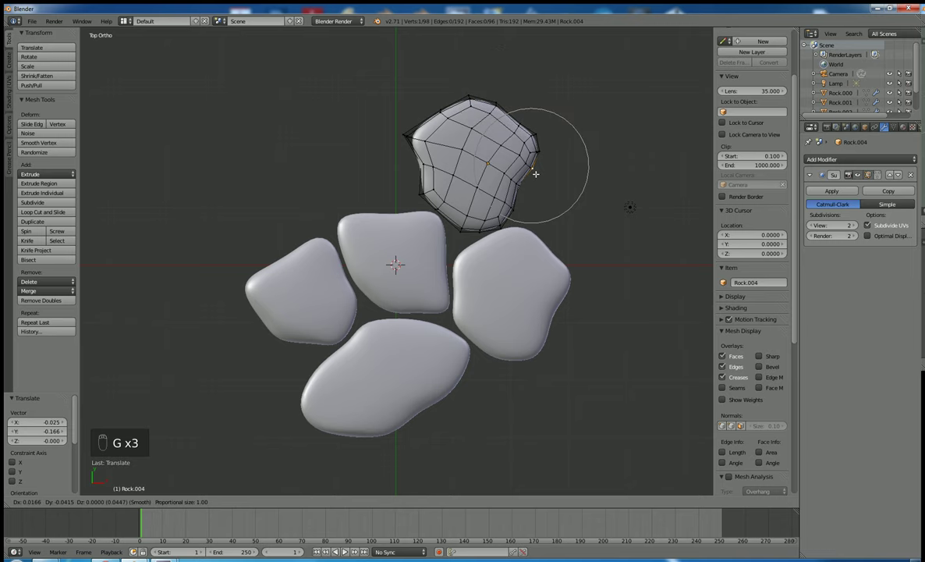
left_click(549, 190)
key("Tab")
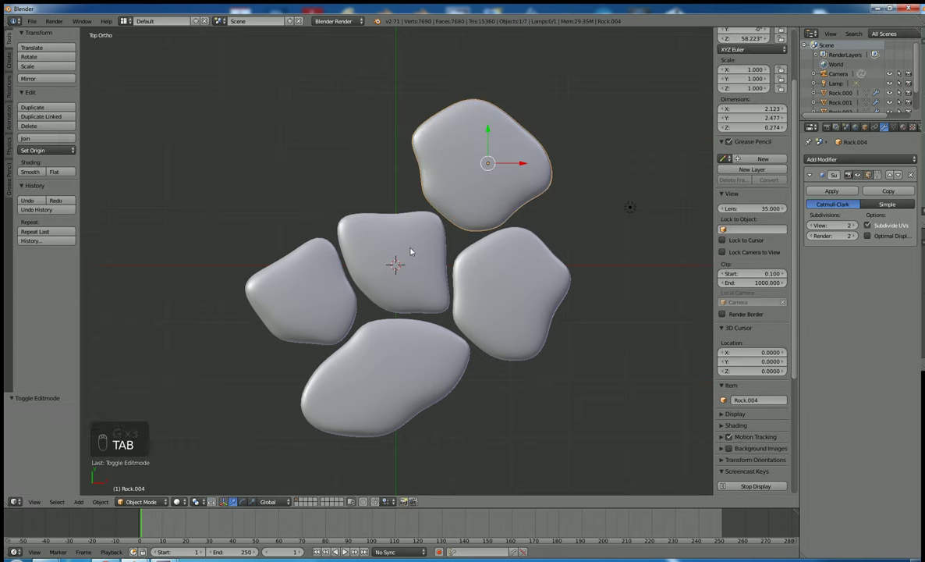
- Duplicate the centre rock to the upper left and pull one edge down-left with soft falloff
right_click(404, 295)
key("shift+d")
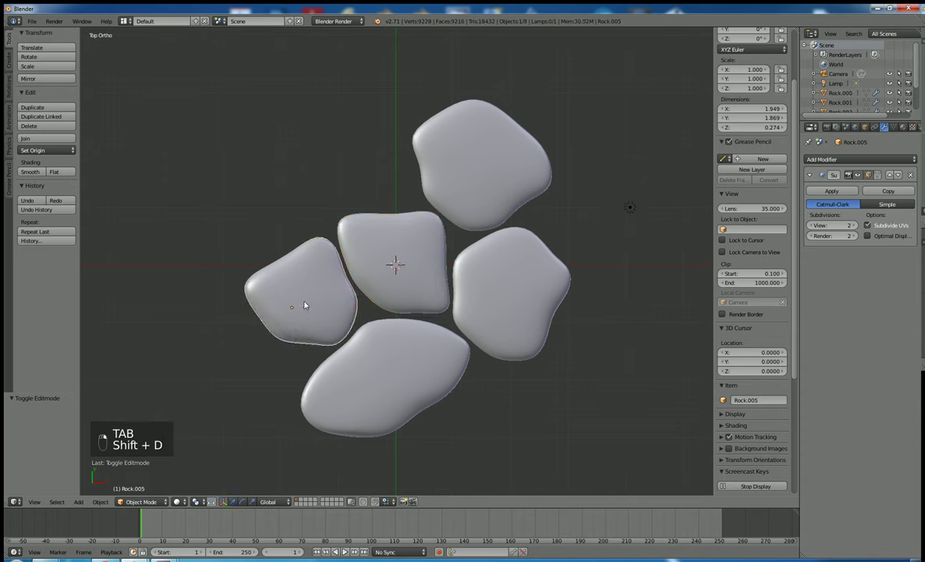
left_click(341, 157)
key("Tab")
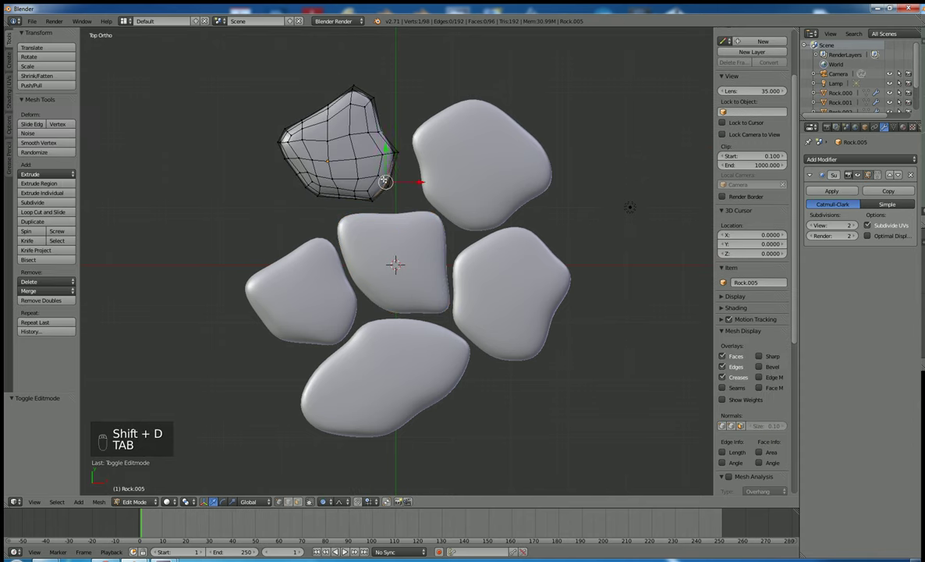
key("g")
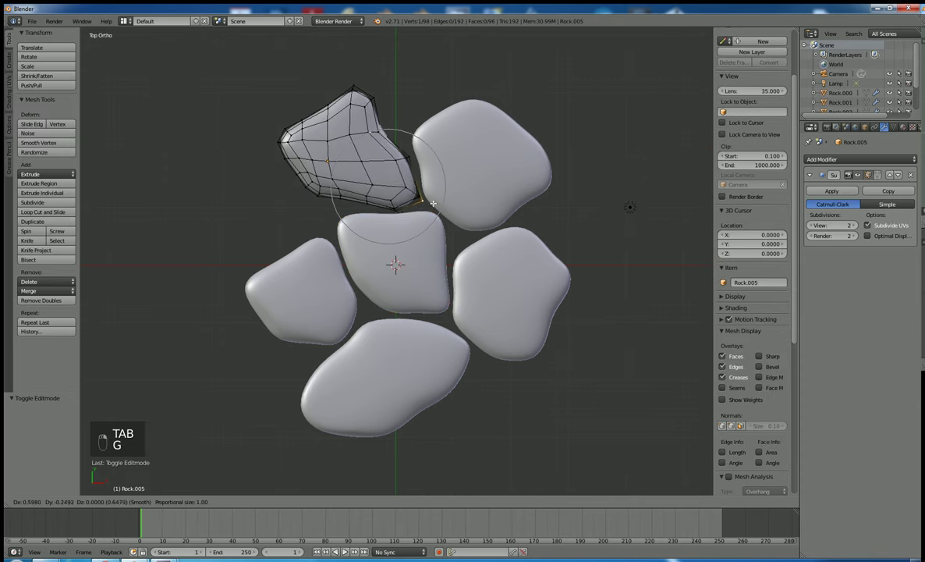
left_click(428, 202)
key("g")
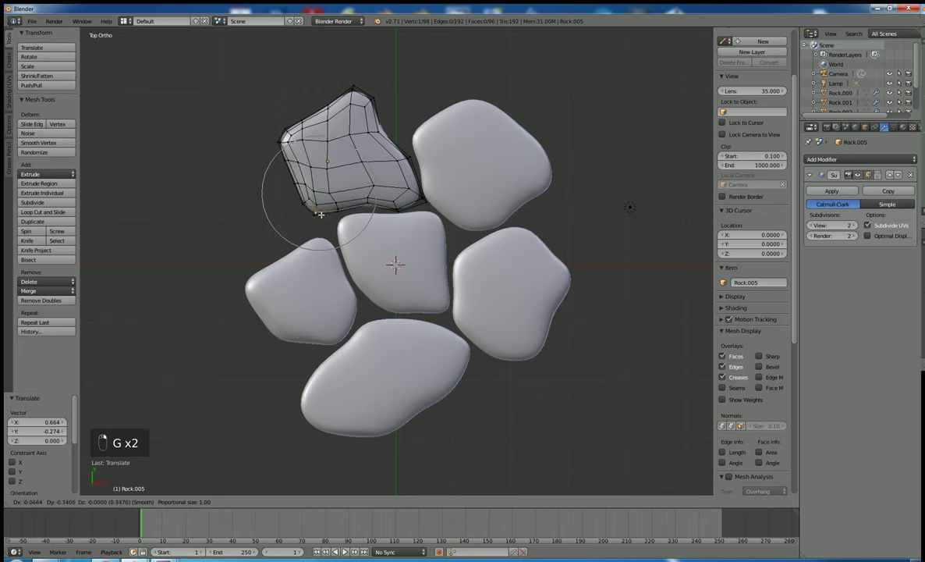
left_click(216, 208)
- Adjust the top vertices and upper-left corner of Rock.005, then leave Edit Mode
right_click(374, 98)
key("g")
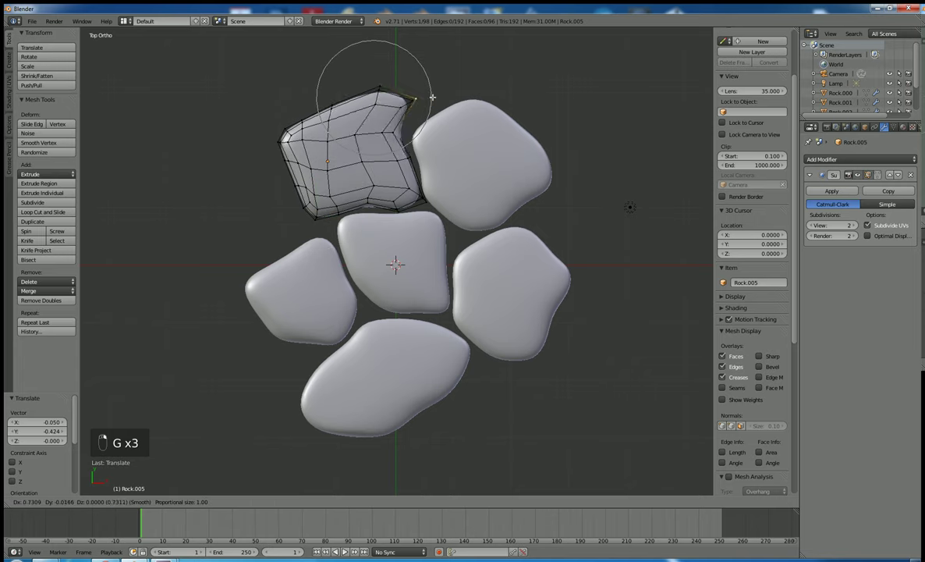
left_click(365, 105)
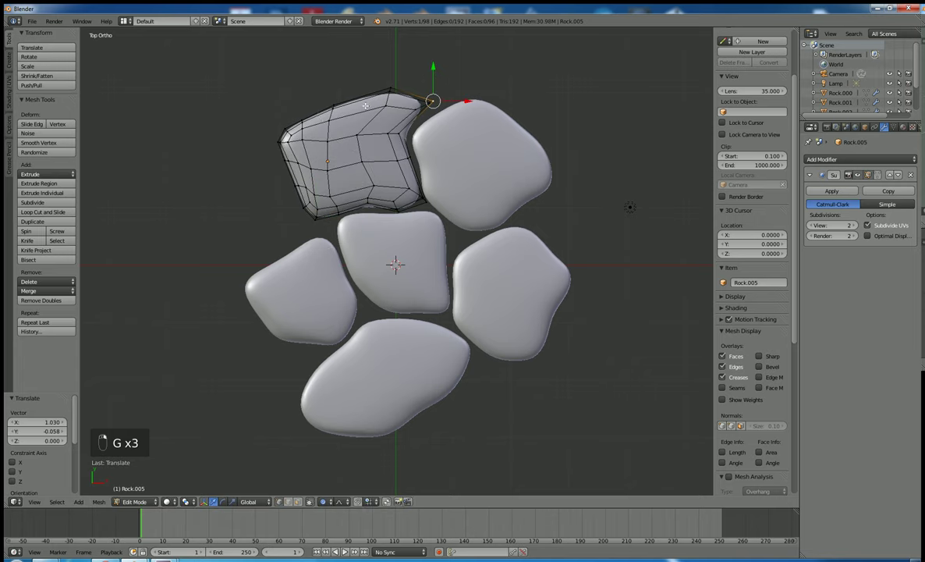
right_click(300, 121)
key("g")
left_click(349, 93)
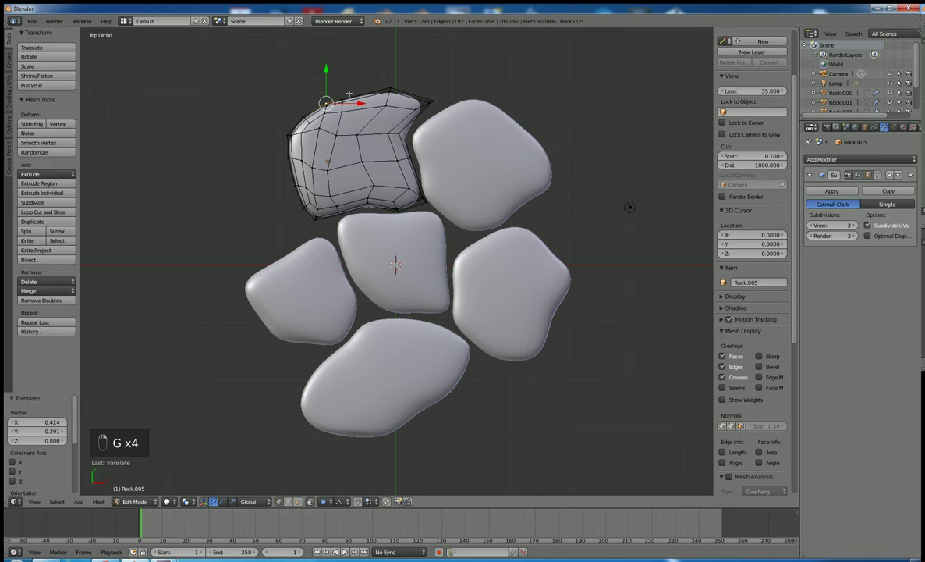
right_click(349, 94)
key("g")
left_click(363, 95)
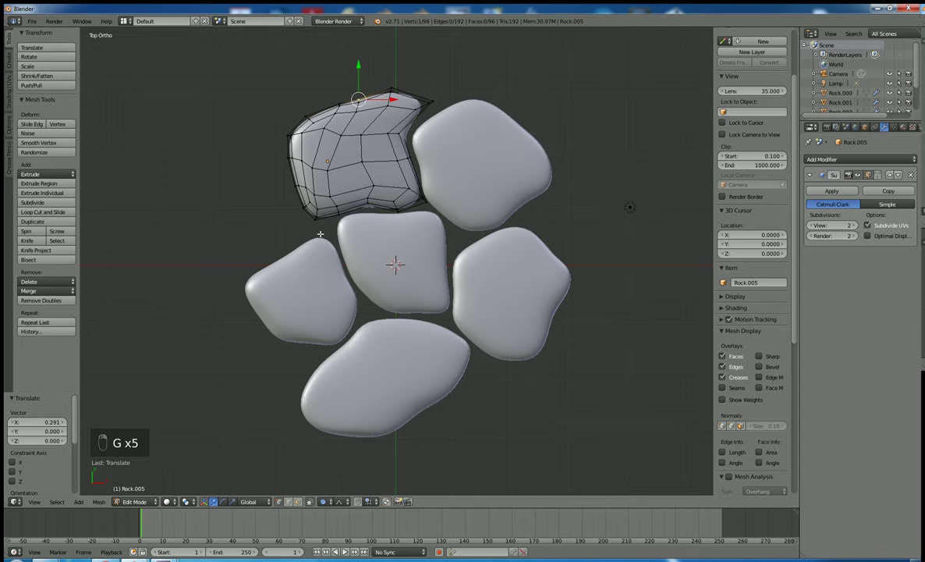
key("Tab")
- Select the right rock and duplicate it as Rock.006
right_click(287, 252)
right_click(494, 289)
key("shift+d")
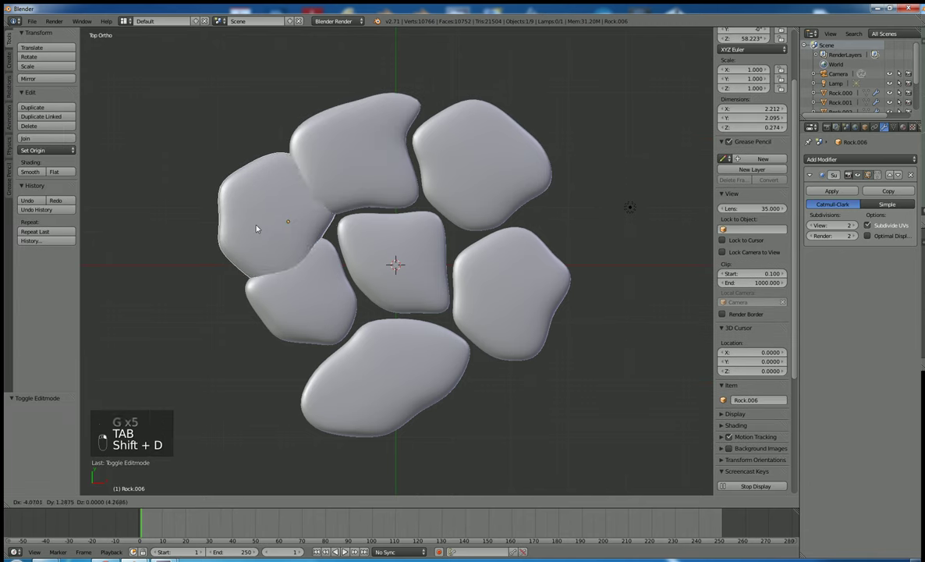
- Place the copied rock at the upper left, rotated about -43°, beside its neighbours
left_click(222, 205)
key("r")
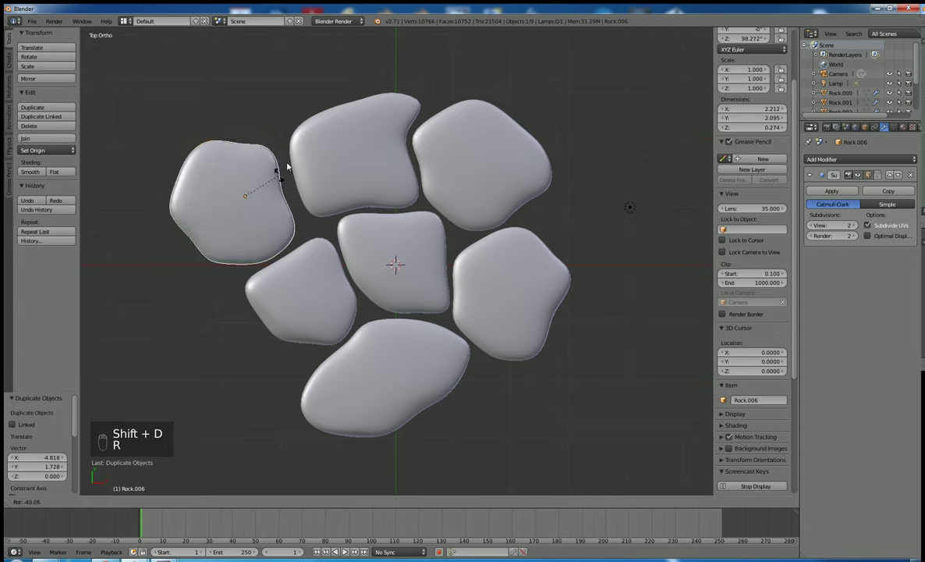
left_click(289, 165)
key("g")
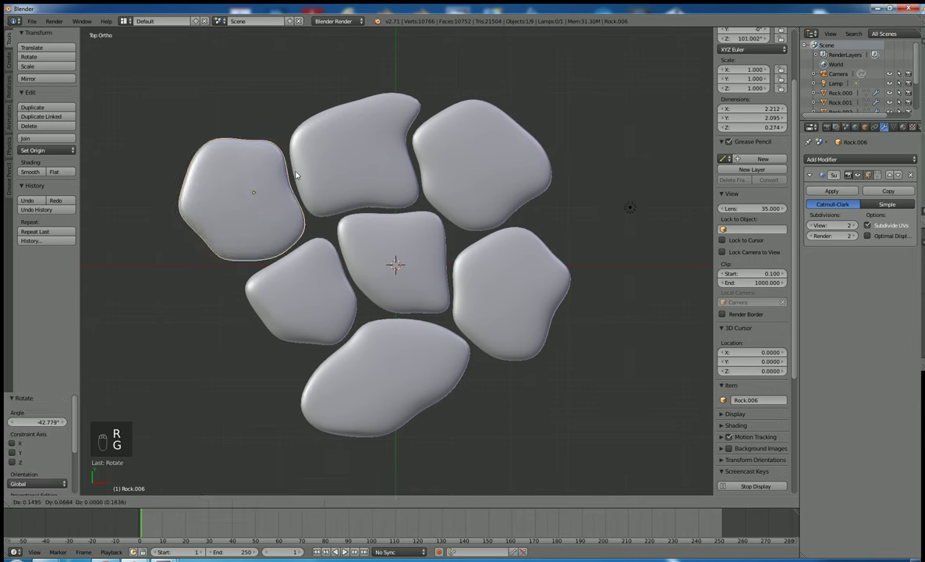
left_click(296, 173)
- Move the rock's left and lower vertices in Edit Mode so it fits the gap snugly
key("Tab")
key("g")
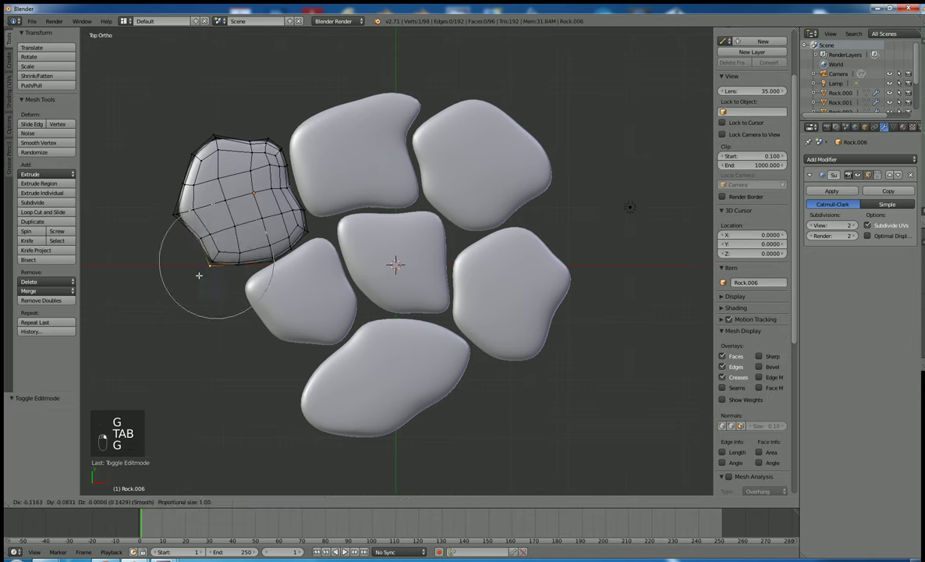
left_click(198, 273)
right_click(196, 149)
key("g")
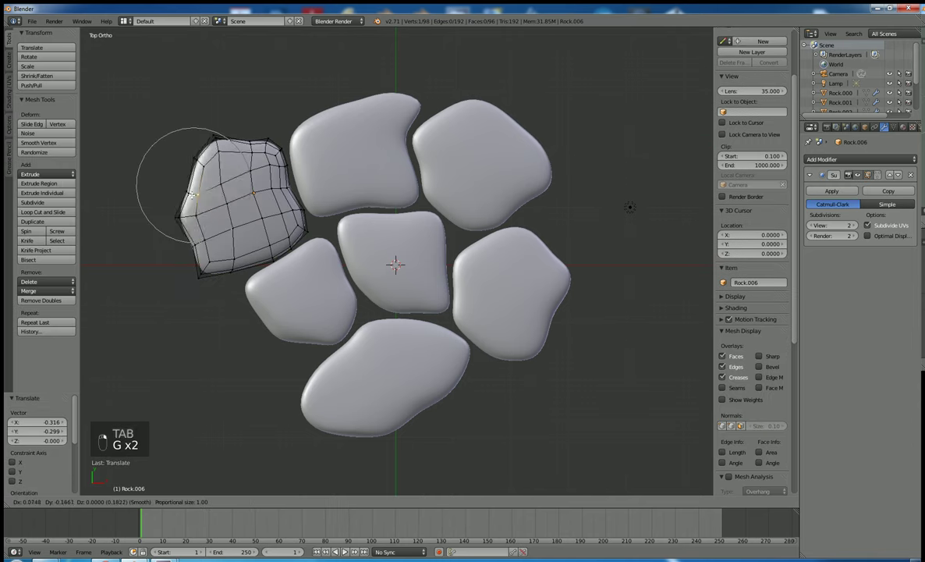
left_click(165, 191)
right_click(194, 245)
key("g")
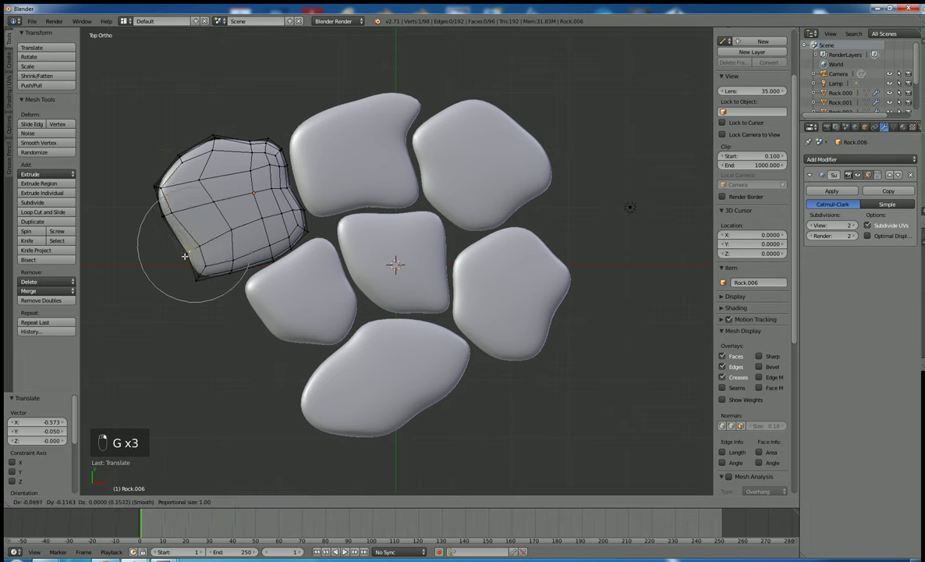
left_click(192, 254)
key("Tab")
scroll(256, 248, "down", 2)
scroll(258, 246, "down", 2)
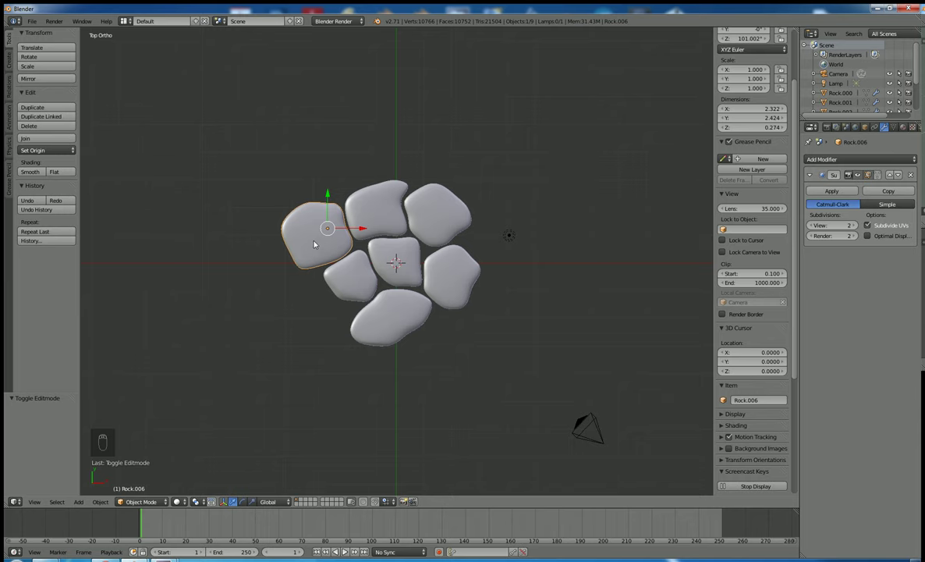
- Select all seven rocks and duplicate them, placing the copies below-left of the cluster
left_click(355, 273, "shift")
left_click(390, 320, "shift")
left_click(378, 207, "shift")
left_click(395, 258, "shift")
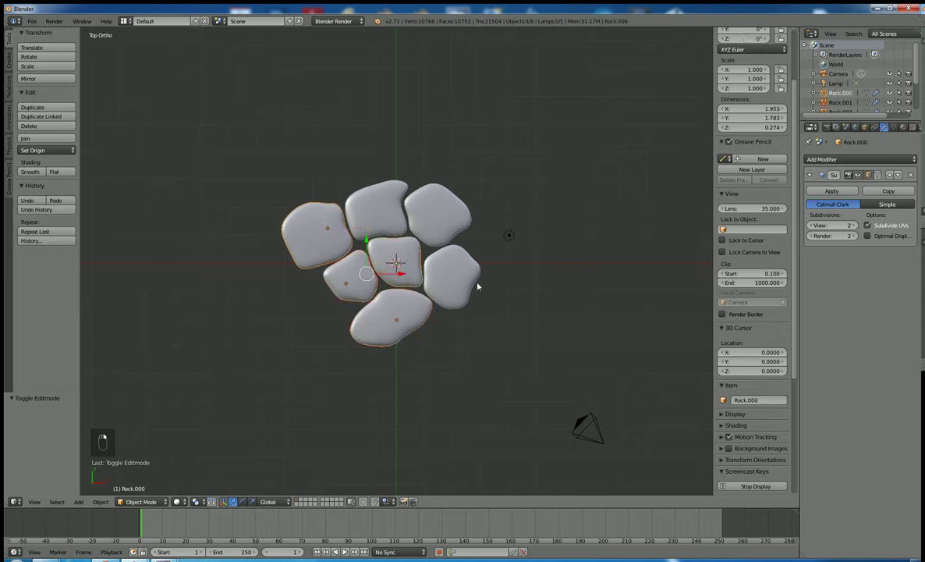
left_click(452, 273, "shift")
left_click(444, 222, "shift")
left_click(365, 215, "shift")
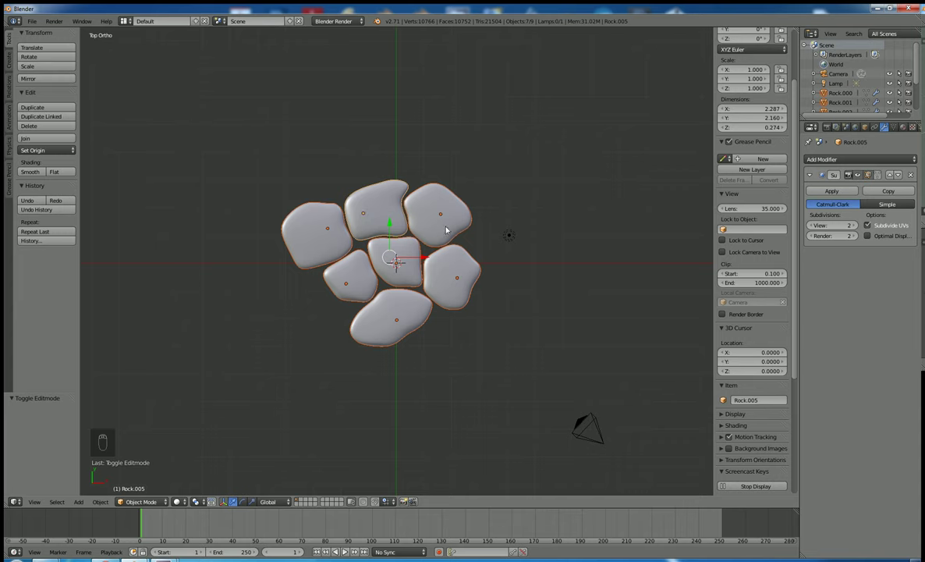
key("shift+d")
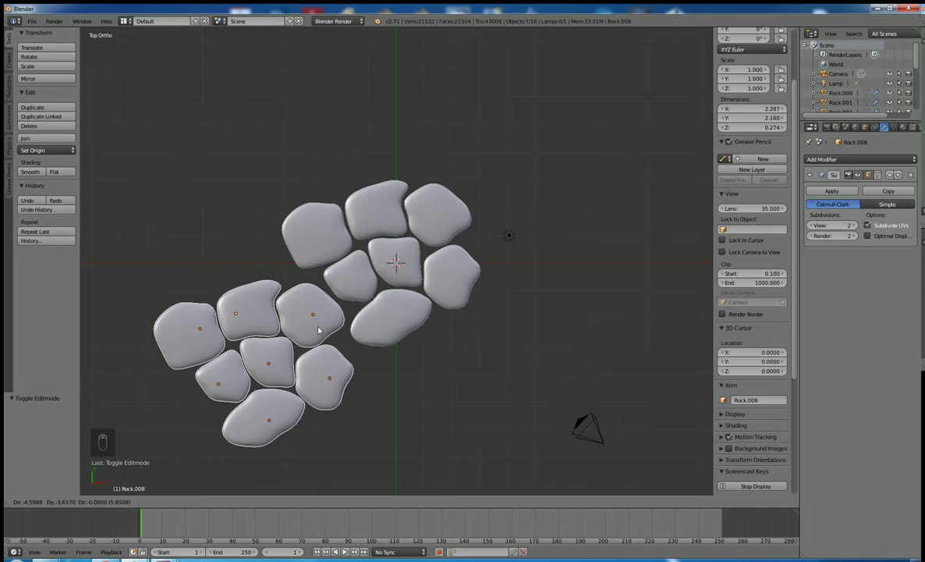
left_click(319, 330)
- Rotate the copied cluster to about -58.7°, then 10.3°, set it in place, and start editing Rock.012
key("r")
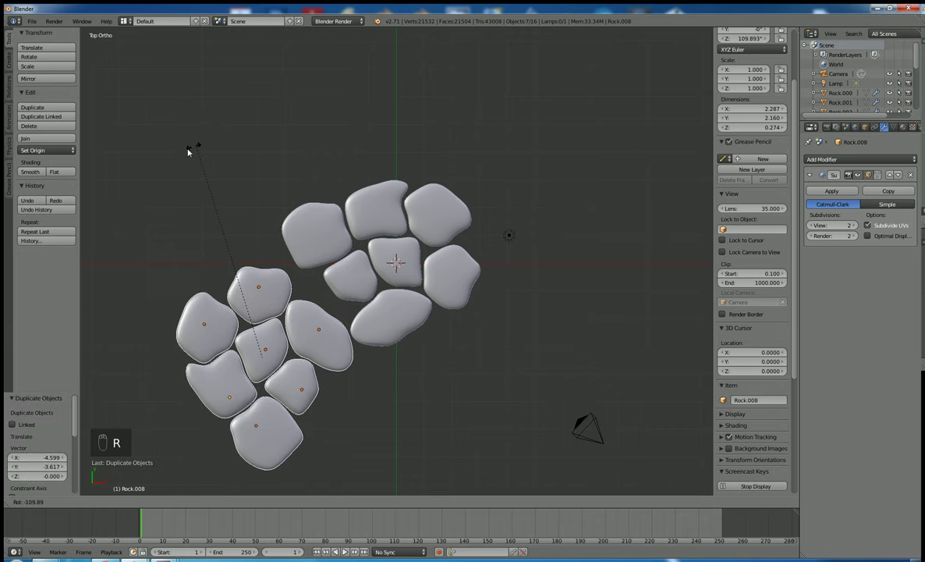
left_click(196, 189)
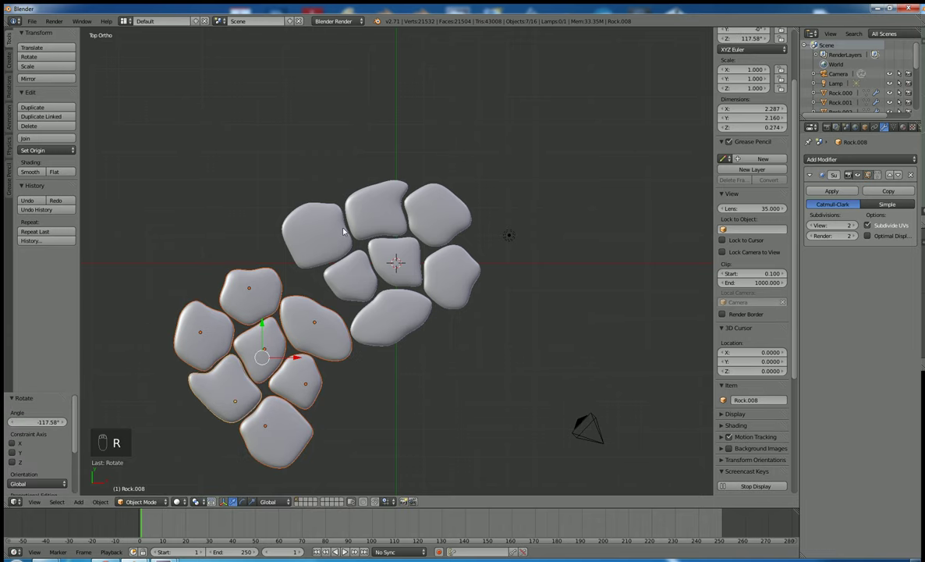
key("r")
left_click(180, 202)
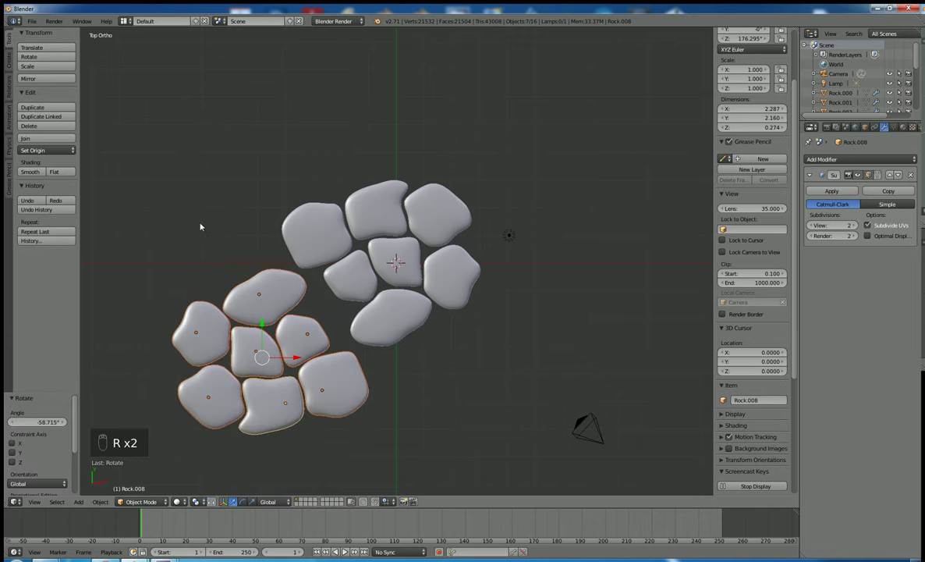
key("r")
left_click(244, 297)
key("g")
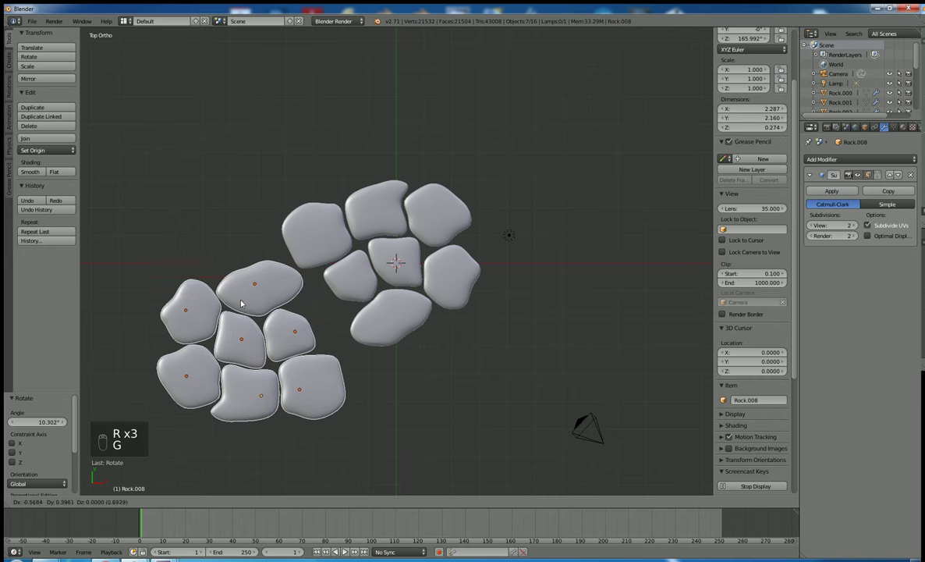
left_click(250, 319)
right_click(285, 326)
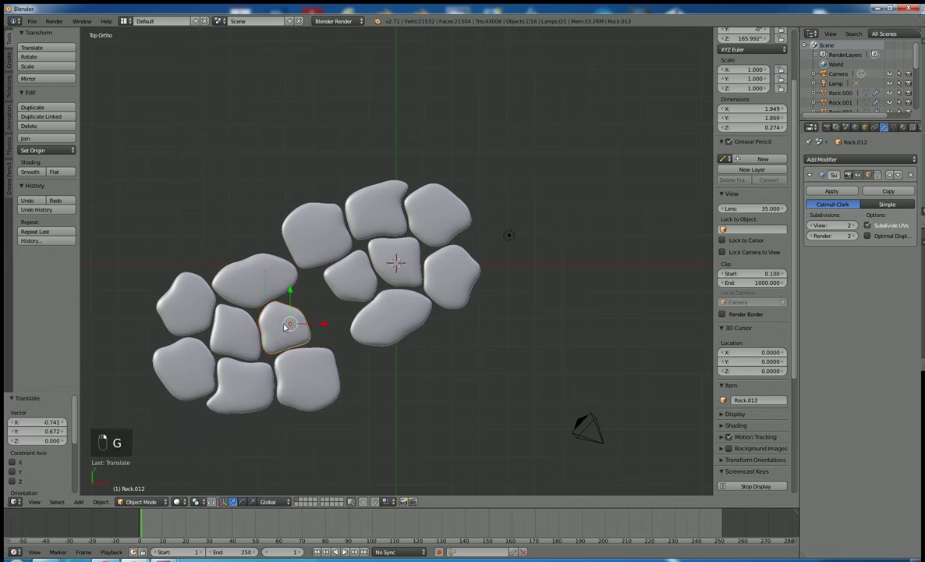
key("Tab")
- Pull Rock.012's top-right vertices up and right with proportional editing
right_click(305, 309)
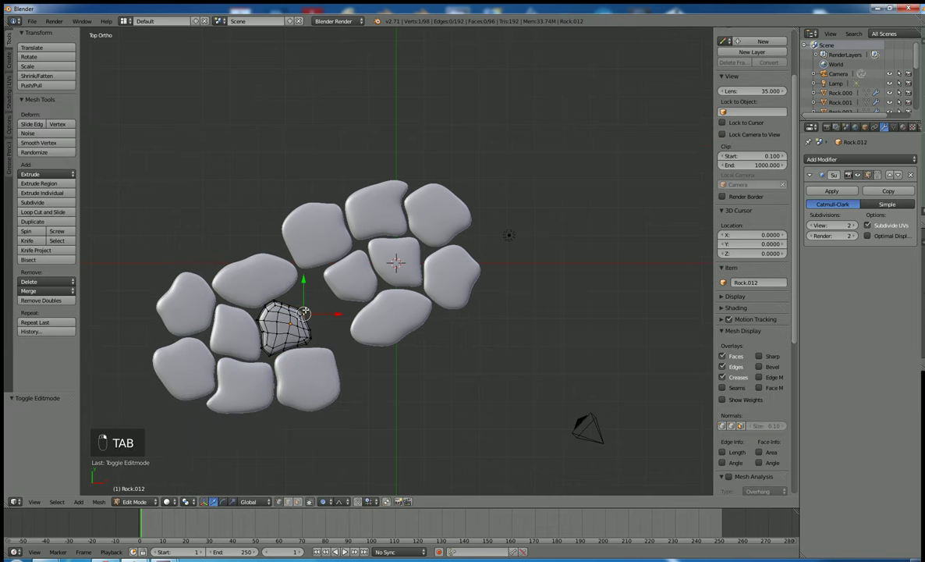
key("d")
right_click(298, 313)
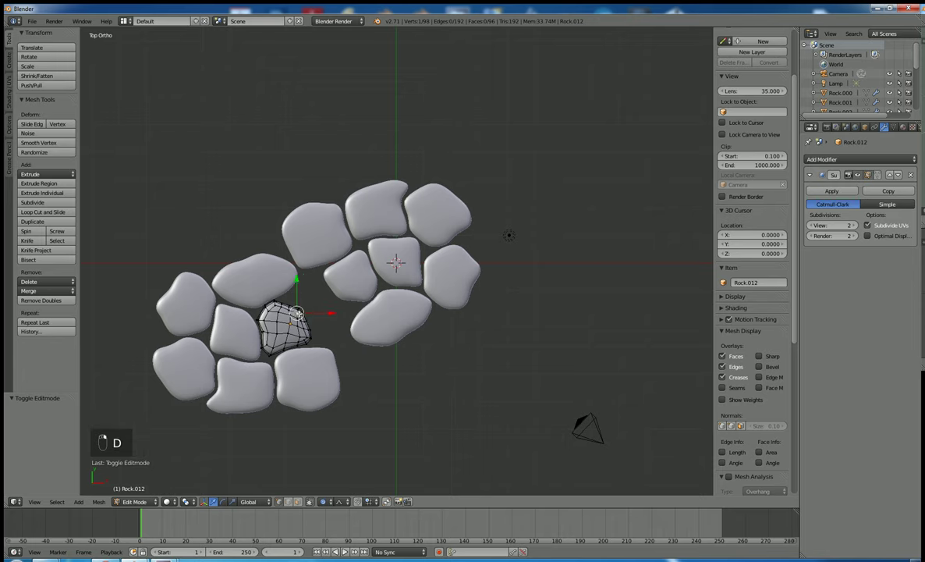
key("d")
key("g")
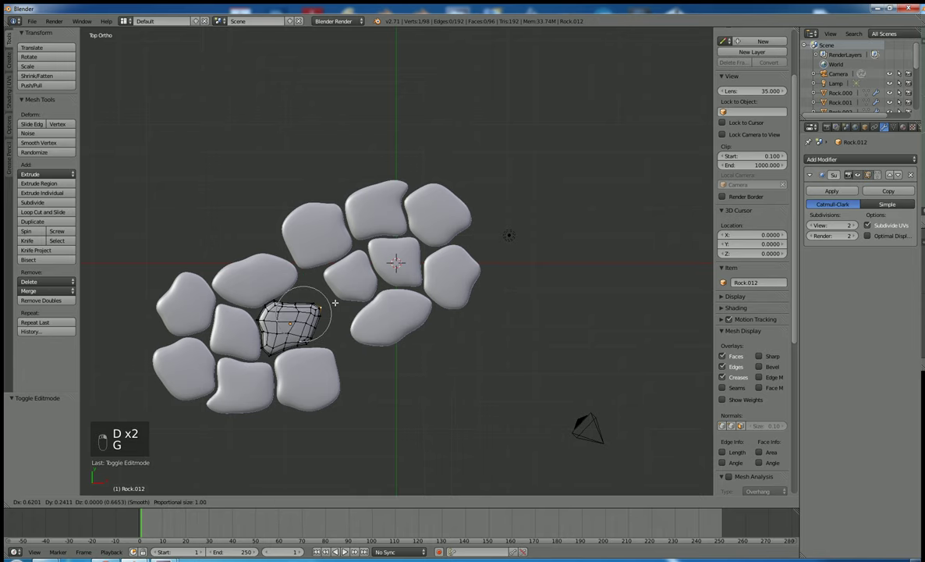
left_click(333, 301)
key("g")
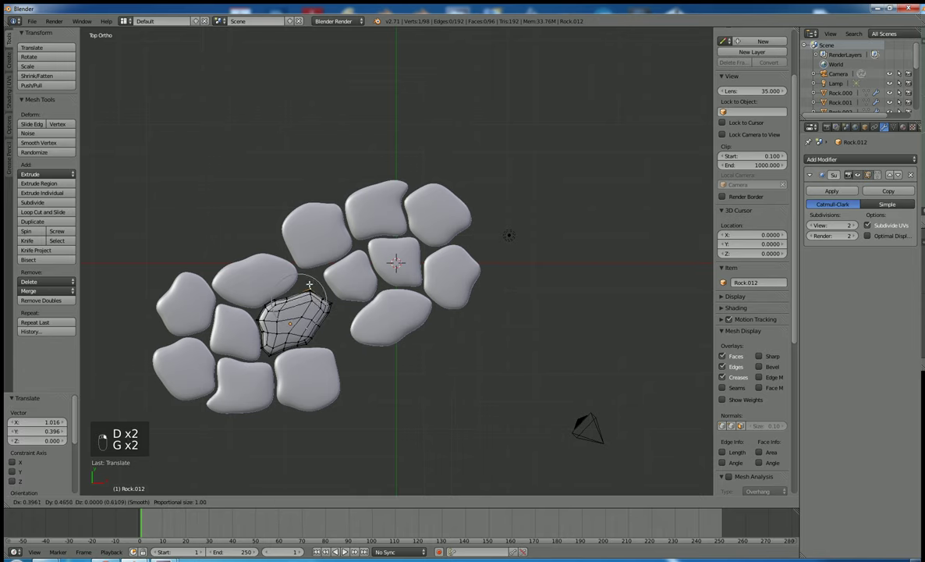
left_click(321, 318)
key("g")
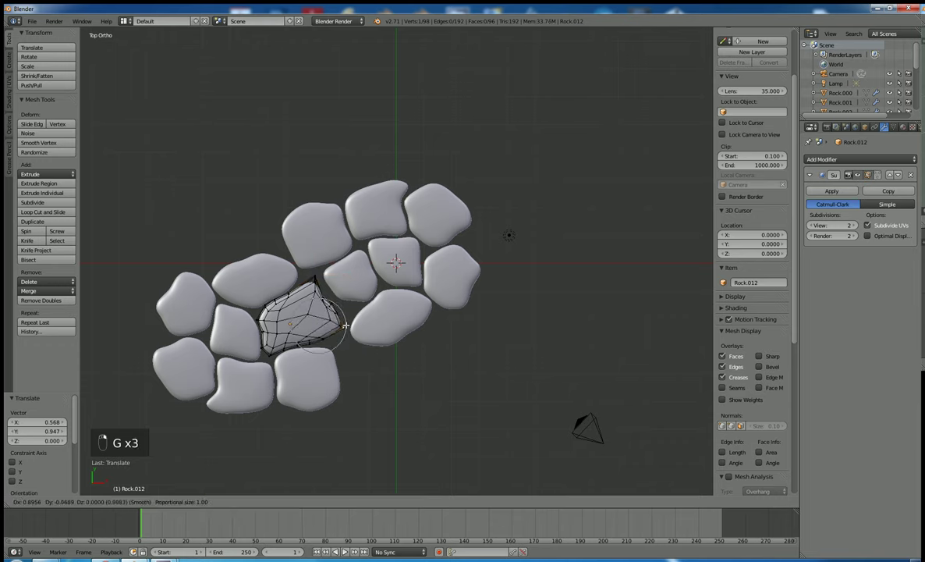
left_click(336, 313)
key("g")
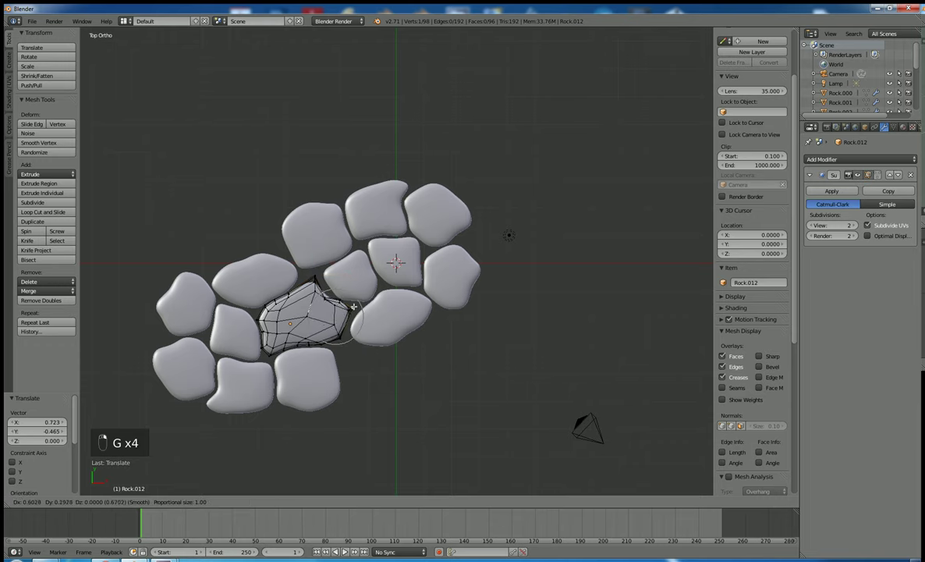
left_click(353, 311)
- Reshape Rock.012's edge once more and adjust its top vertex
key("g")
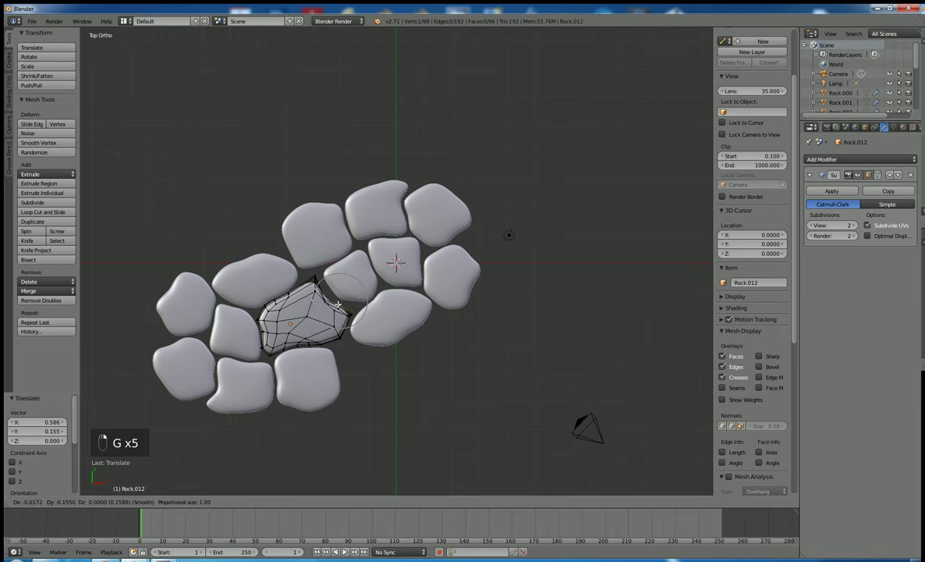
left_click(344, 299)
right_click(313, 273)
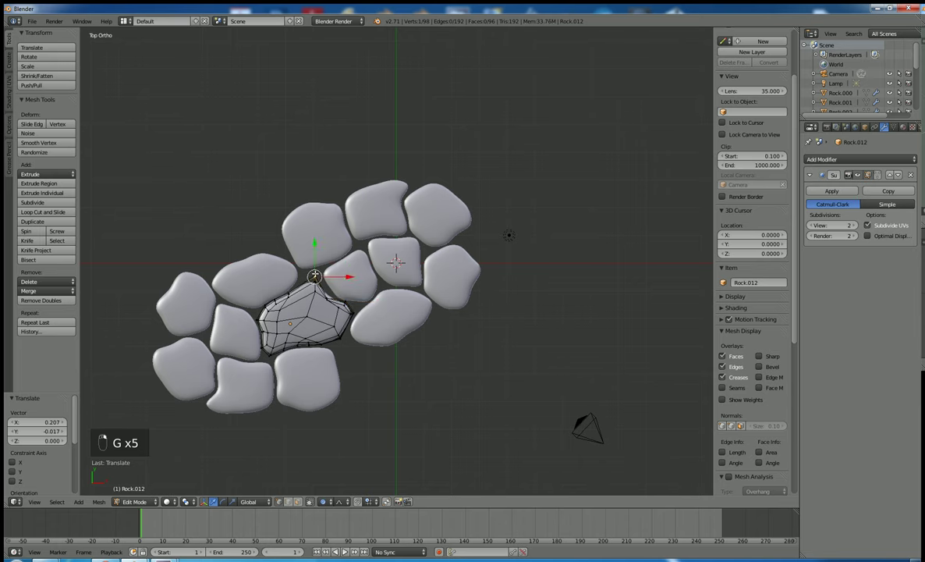
key("g")
left_click(312, 271)
key("Tab")
- Reshape the top stone, Rock.006, with three soft vertex moves
right_click(314, 238)
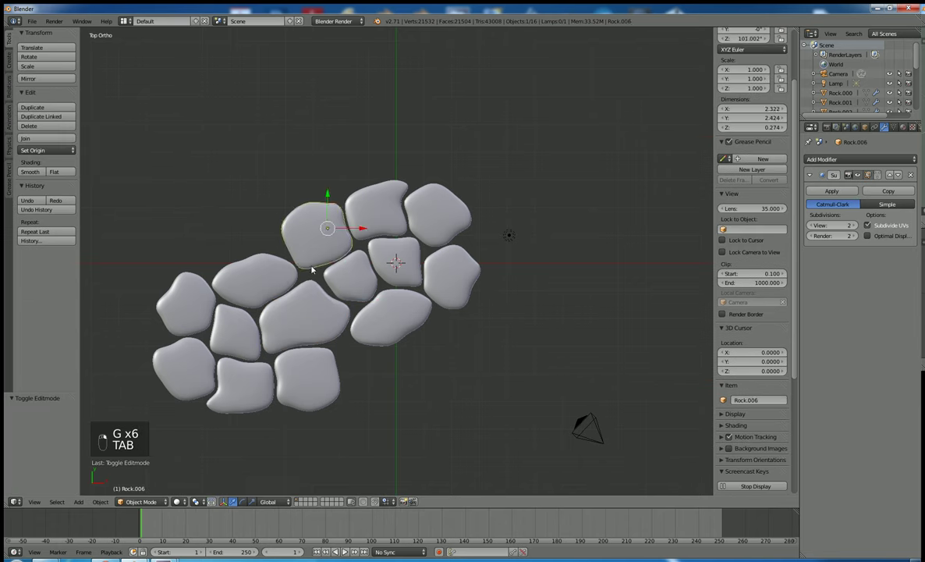
key("Tab")
key("g")
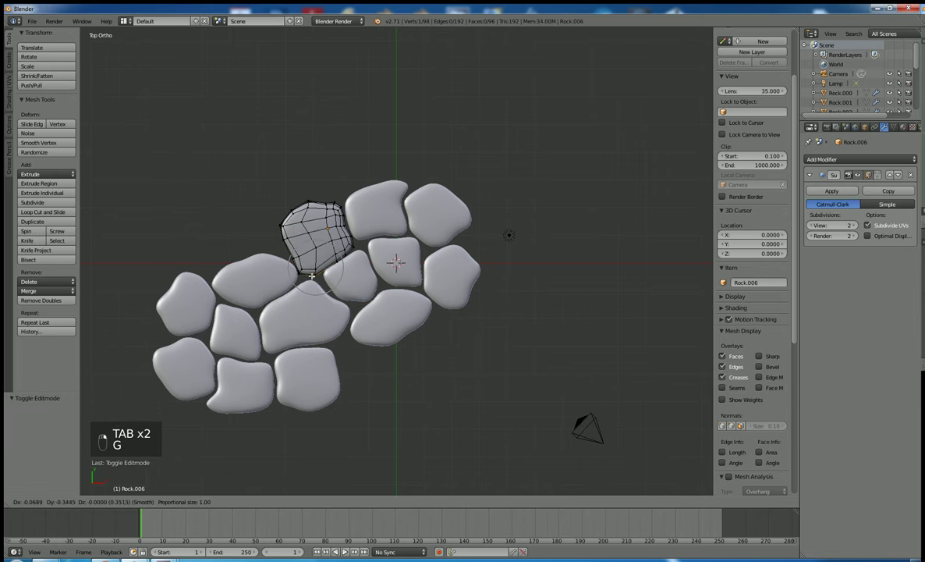
left_click(310, 275)
key("g")
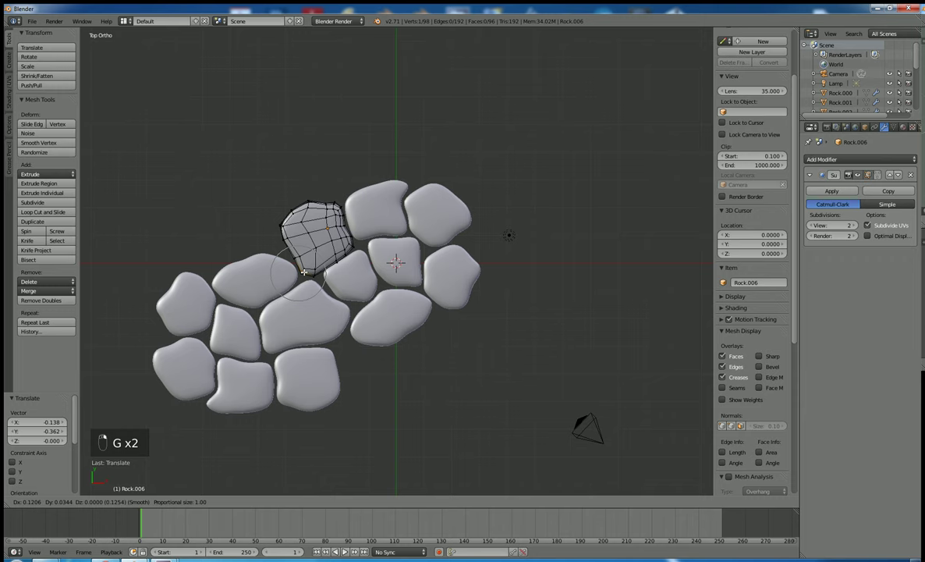
left_click(301, 270)
key("g")
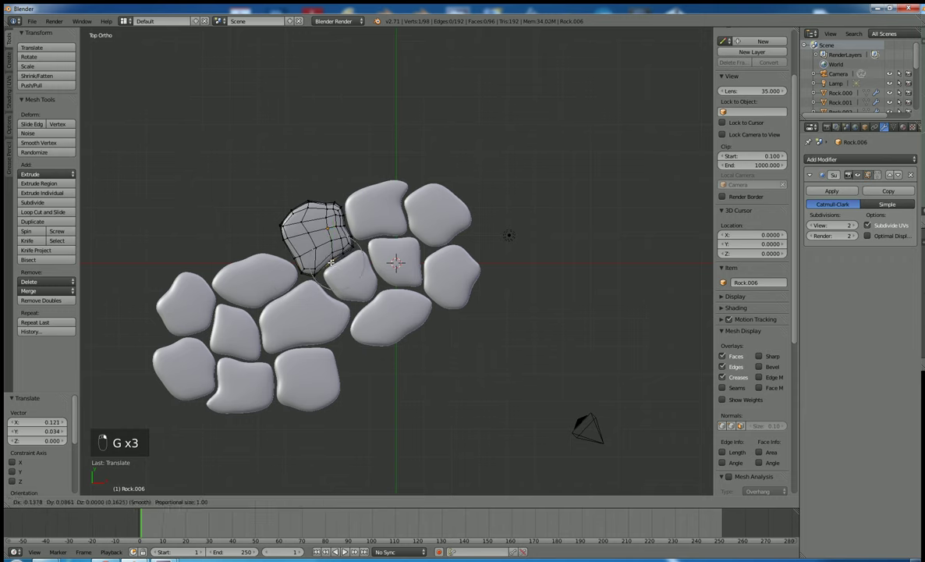
left_click(248, 270)
key("Tab")
- Narrow the long left stone, Rock.011, to about 1.684 wide by reshaping its outline
right_click(250, 286)
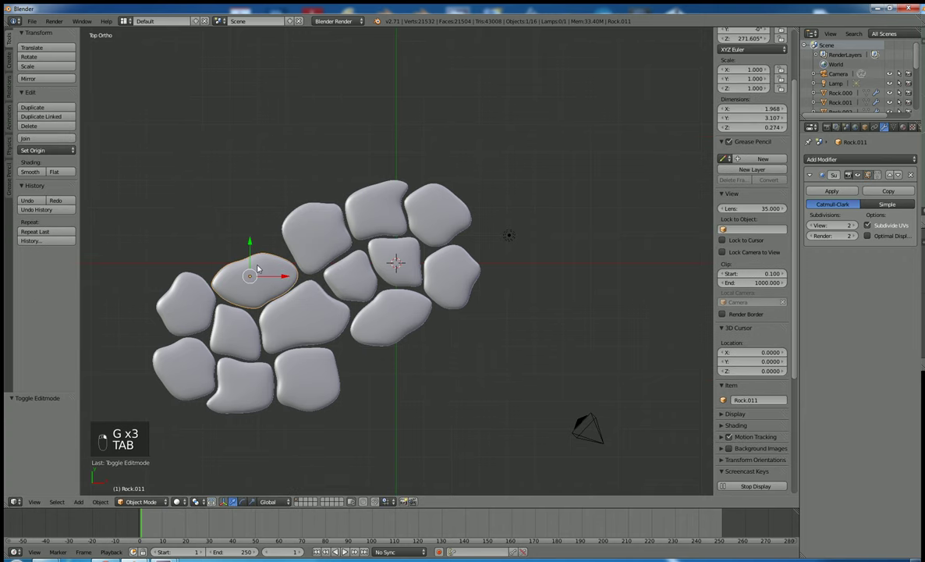
key("Tab")
key("g")
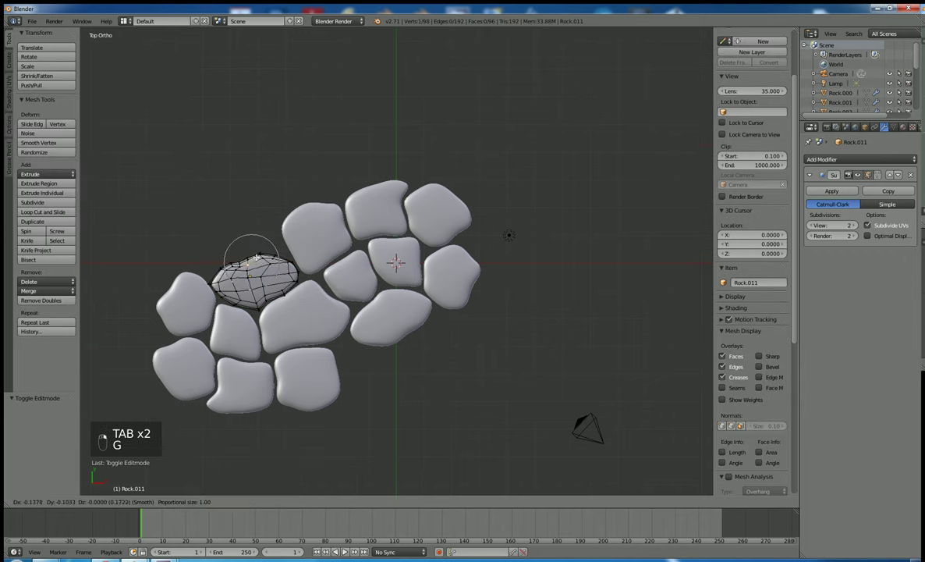
left_click(257, 262)
key("g")
left_click(277, 263)
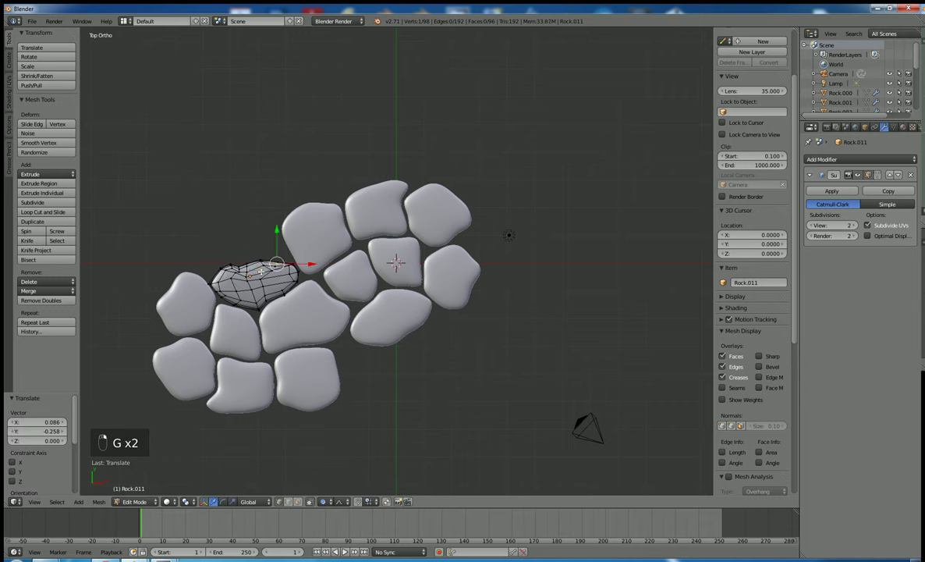
key("g")
left_click(223, 277)
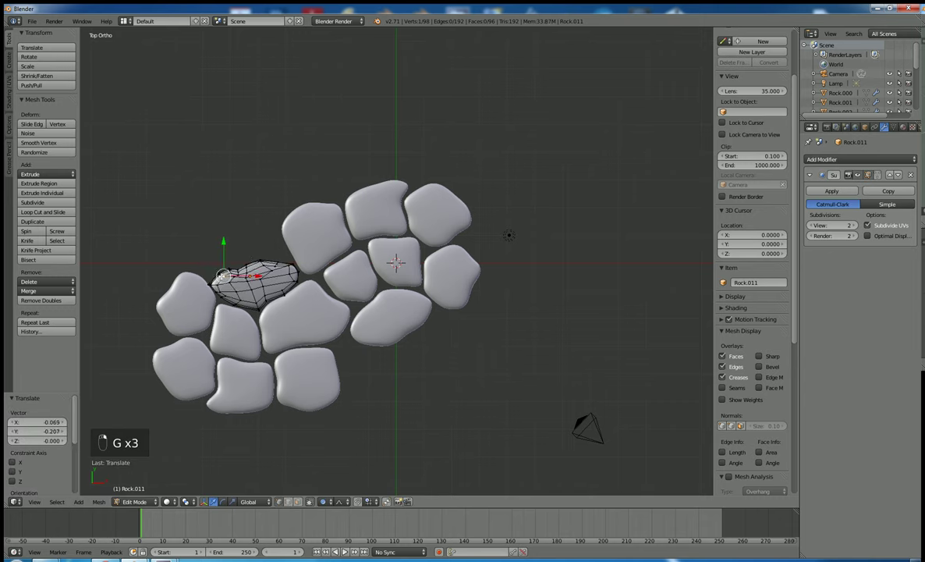
key("g")
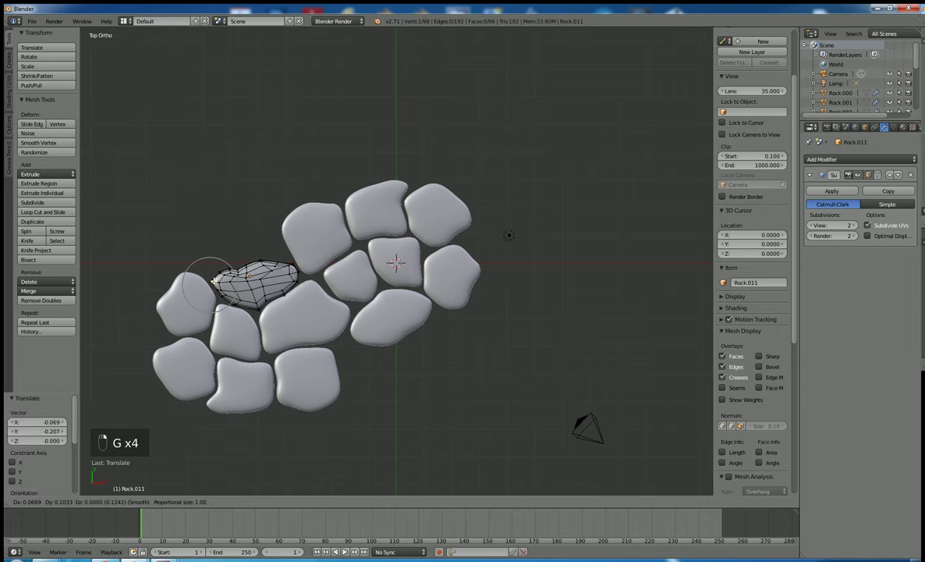
left_click(213, 281)
key("Tab")
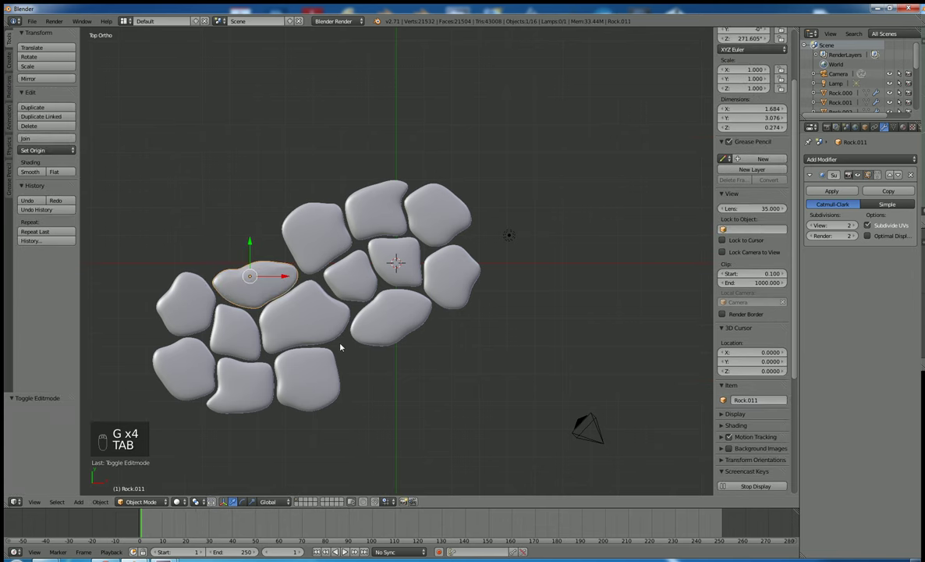
- Select the six lower-left cobblestones
right_click(261, 382)
right_click(238, 343, "shift")
right_click(198, 356, "shift")
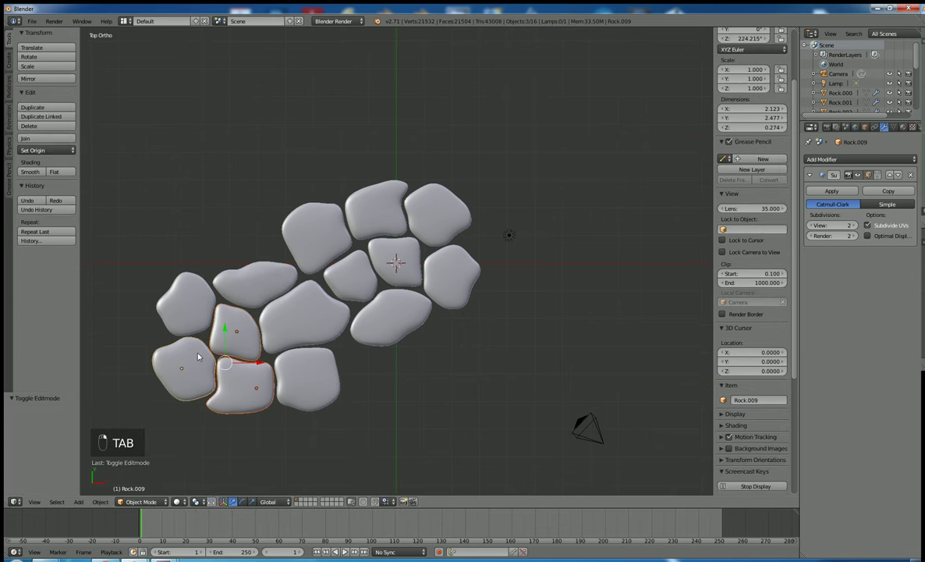
right_click(208, 297, "shift")
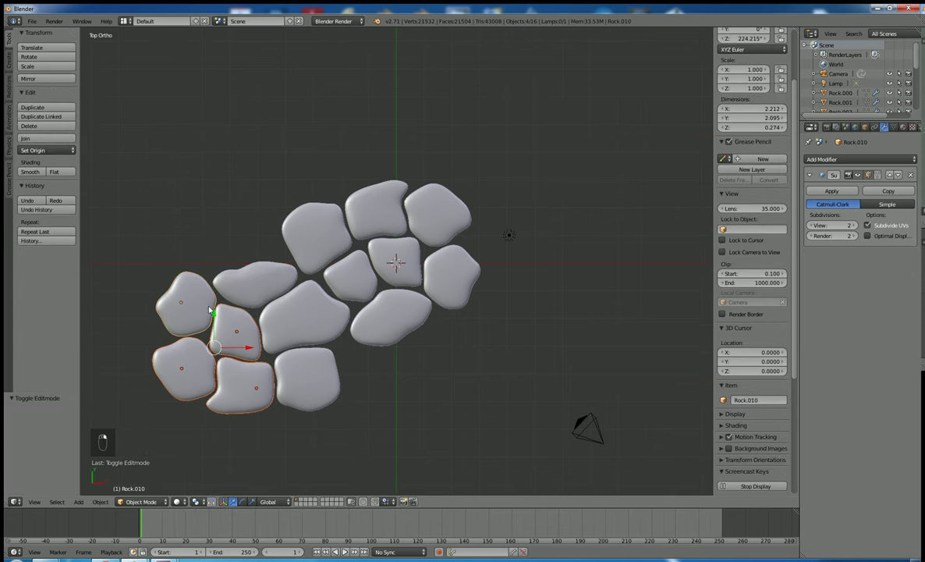
right_click(309, 400, "shift")
right_click(301, 337, "shift")
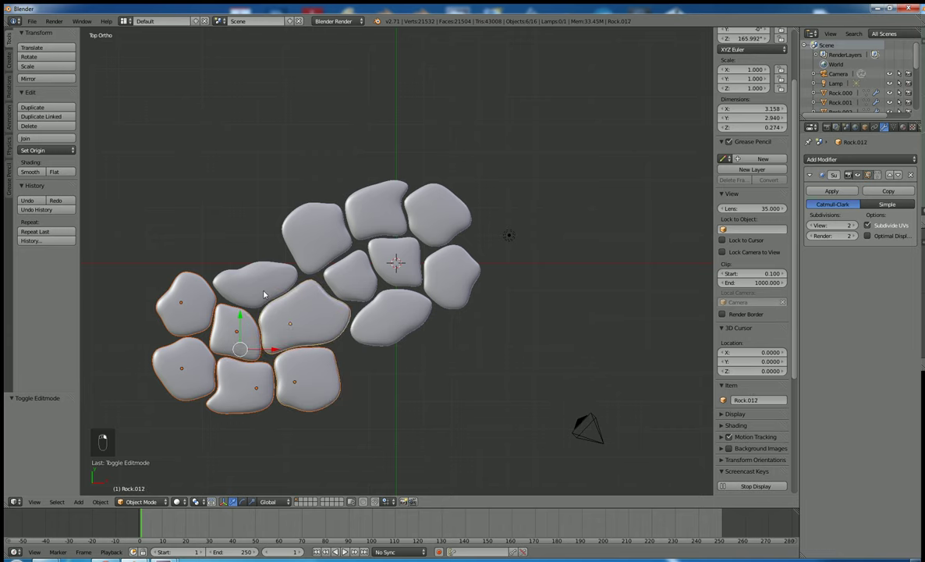
- Duplicate the six stones, rotate them about -22.6°, and set them below-right of the patch
key("shift+d")
left_click(500, 414)
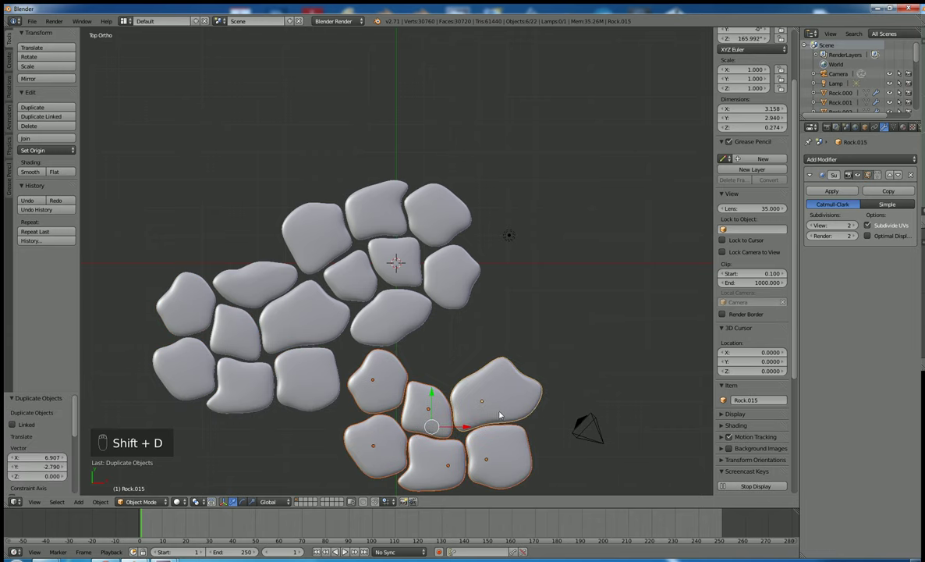
key("r")
left_click(529, 363)
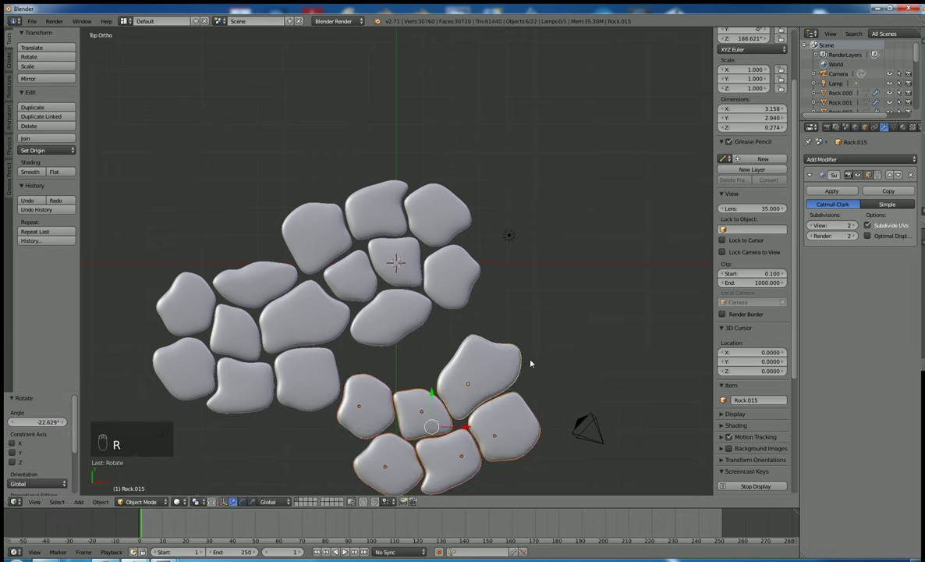
key("g")
left_click(537, 341)
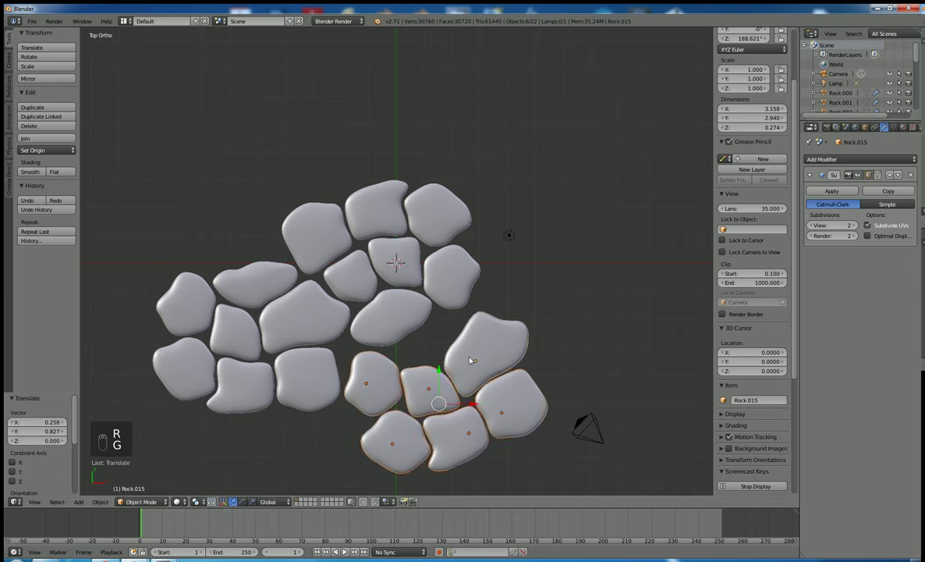
- Duplicate one copied stone into the gap as Rock.020 and start editing its mesh
right_click(426, 388)
key("shift+d")
left_click(434, 342)
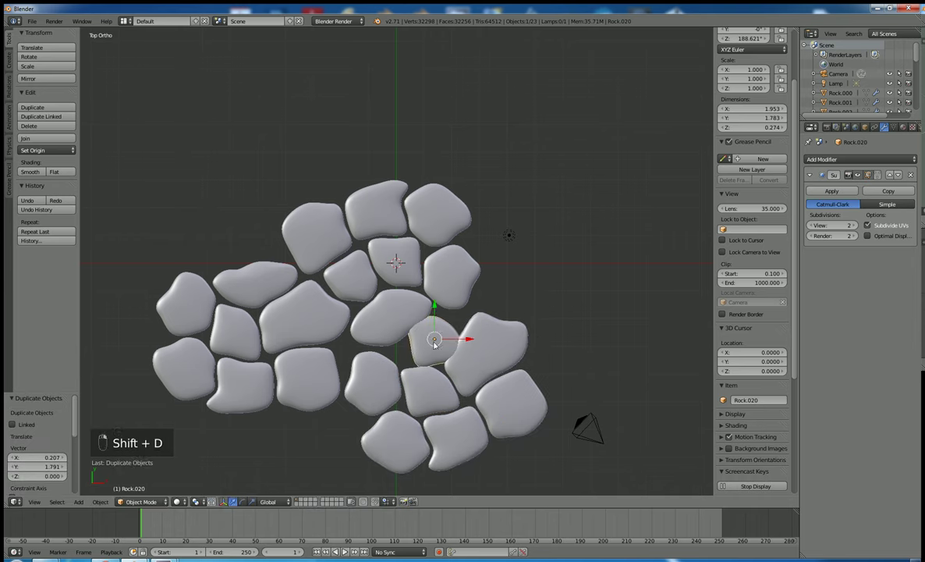
scroll(438, 350, "up", 4)
scroll(445, 367, "down", 3)
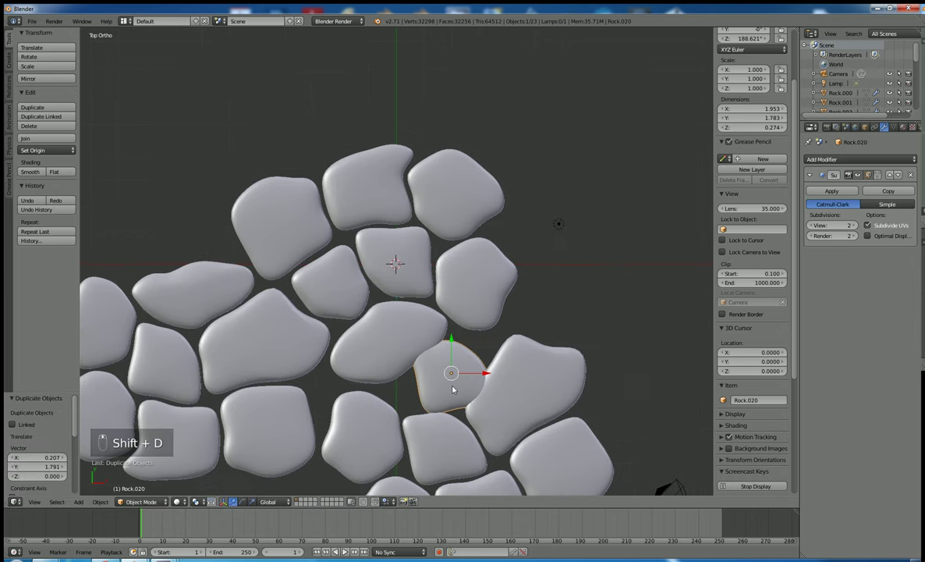
key("Tab")
- Pull Rock.020's vertices with proportional editing in seven moves into a narrow, angled oval
key("g")
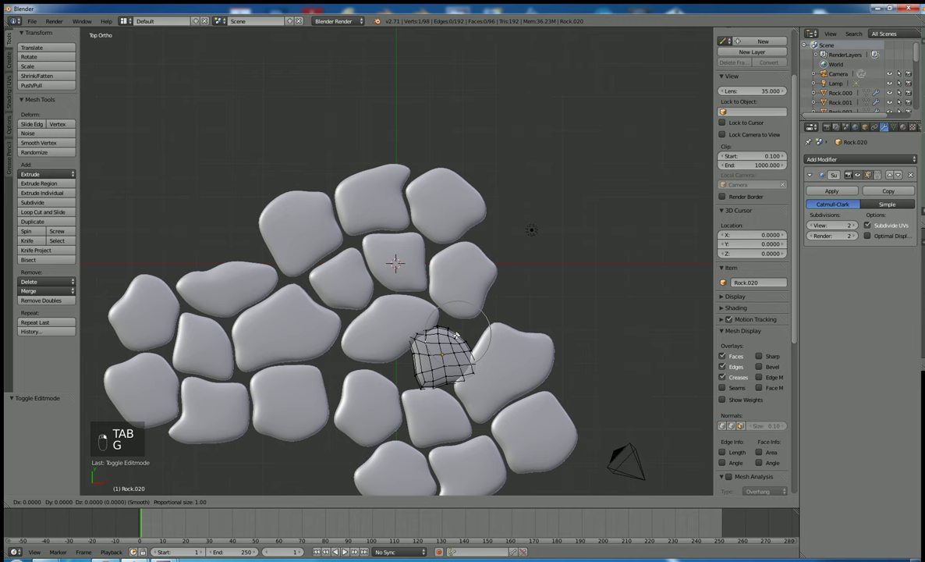
left_click(463, 328)
key("g")
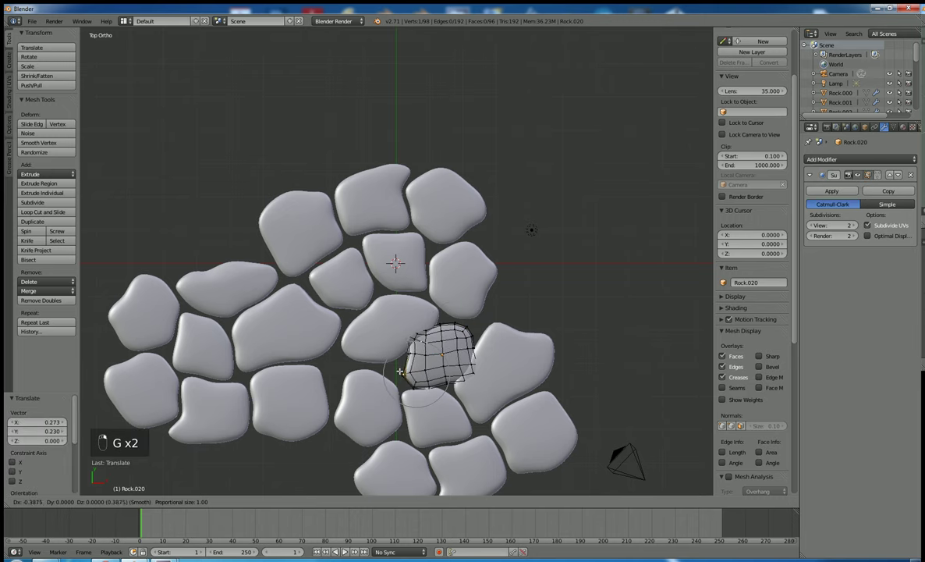
left_click(390, 347)
key("g")
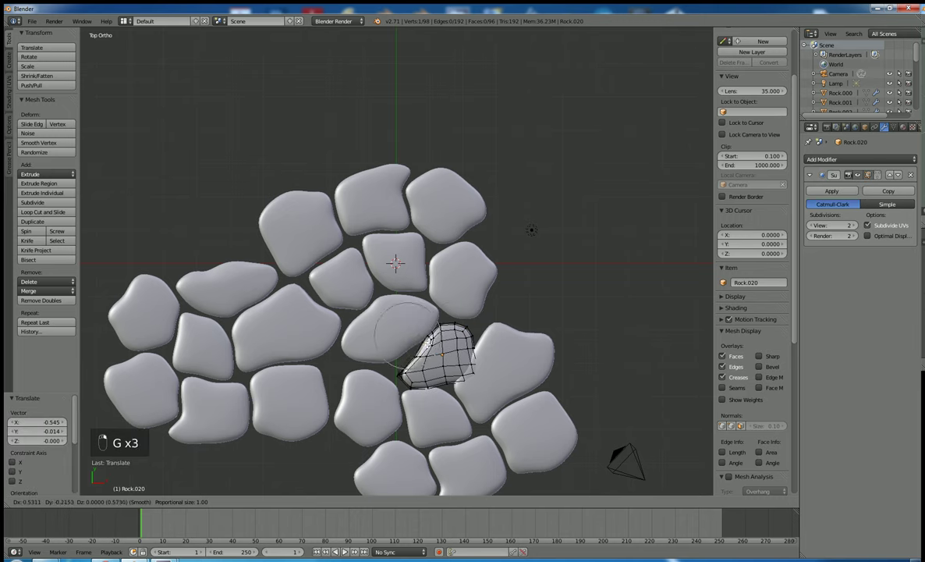
left_click(396, 355)
key("g")
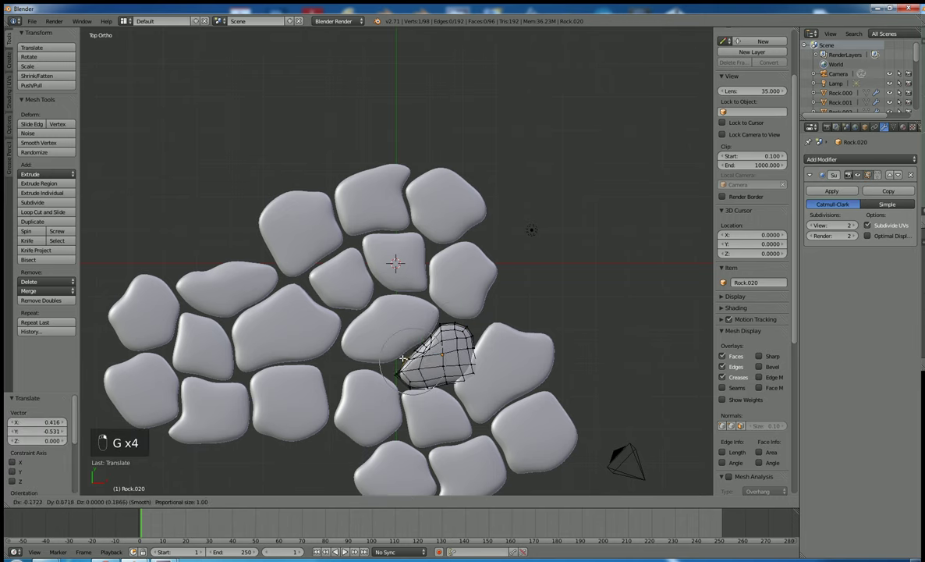
left_click(401, 357)
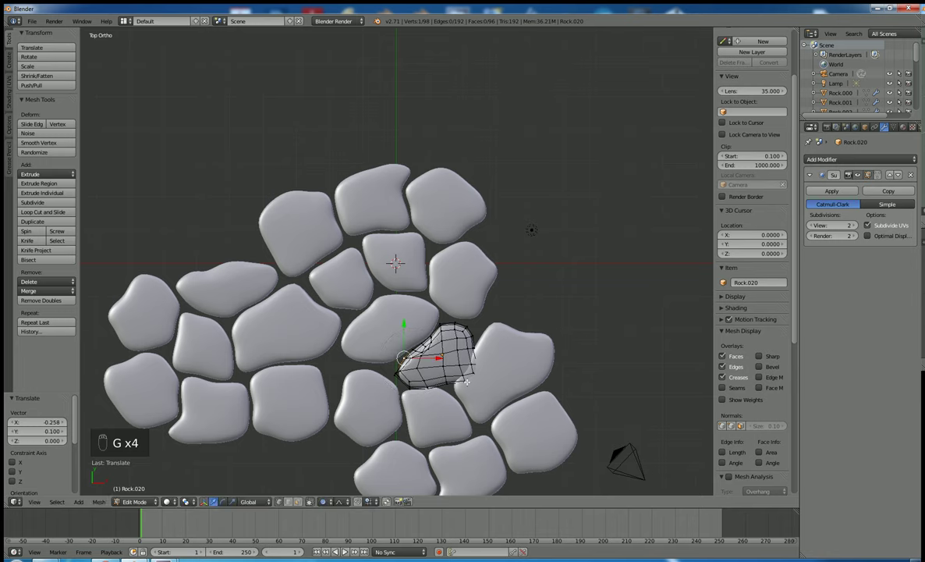
key("g")
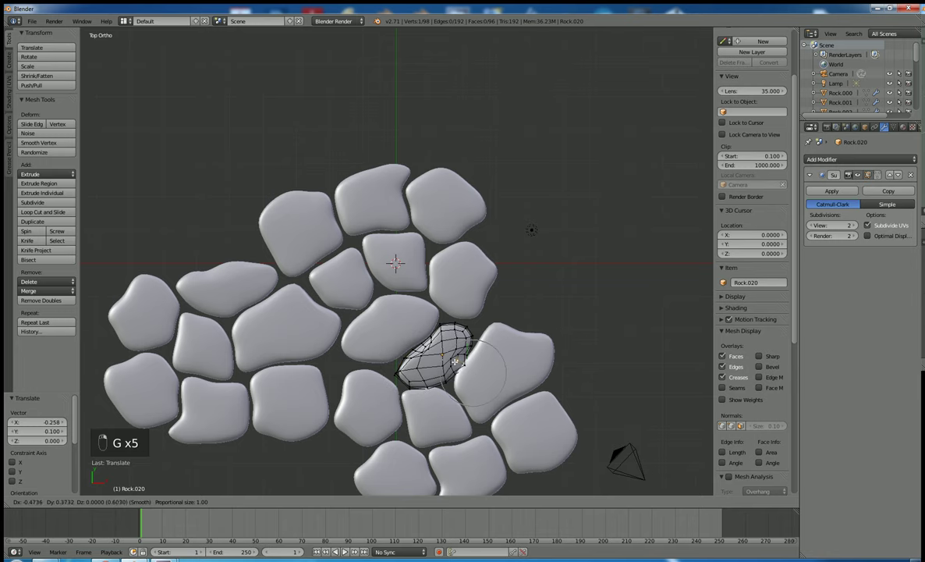
left_click(458, 360)
key("g")
left_click(461, 361)
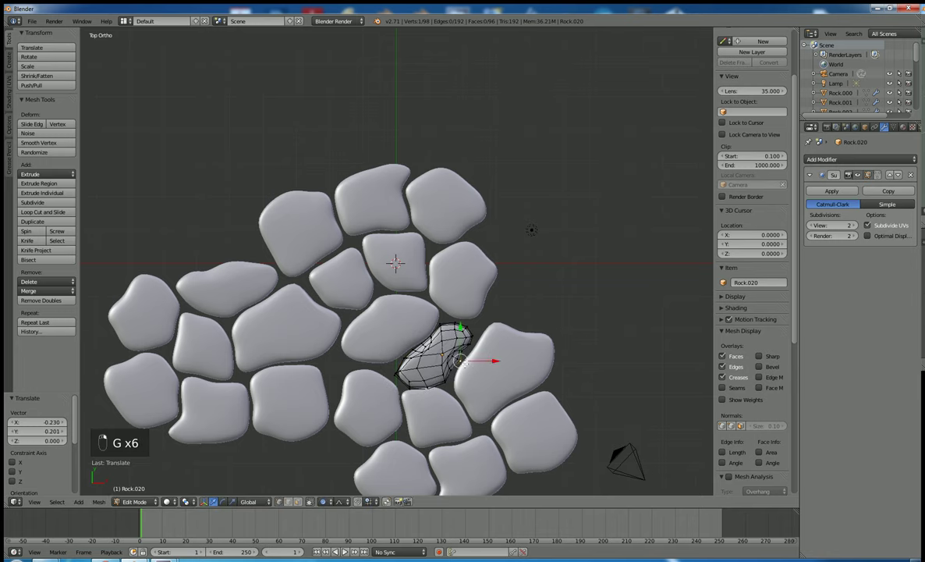
key("g")
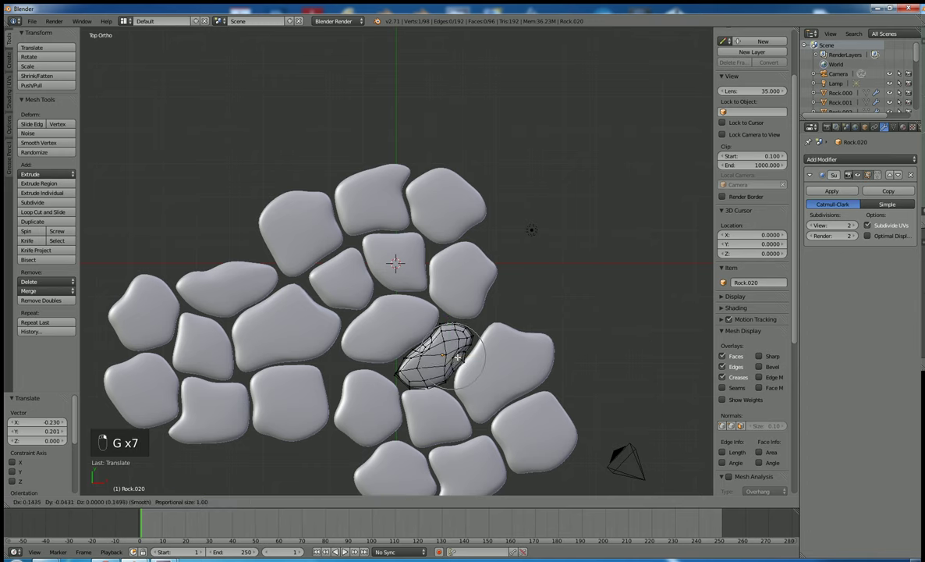
left_click(428, 359)
- Deselect all and pick a strip of vertices along Rock.020's side
middle_click_drag(427, 359, 437, 320)
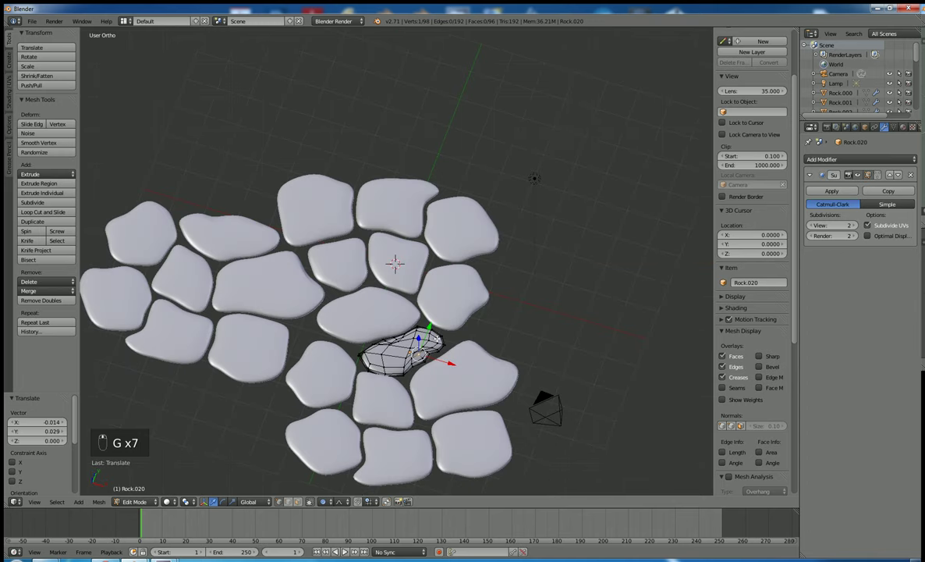
scroll(395, 263, "up", 2)
key("a")
scroll(753, 234, "down", 2)
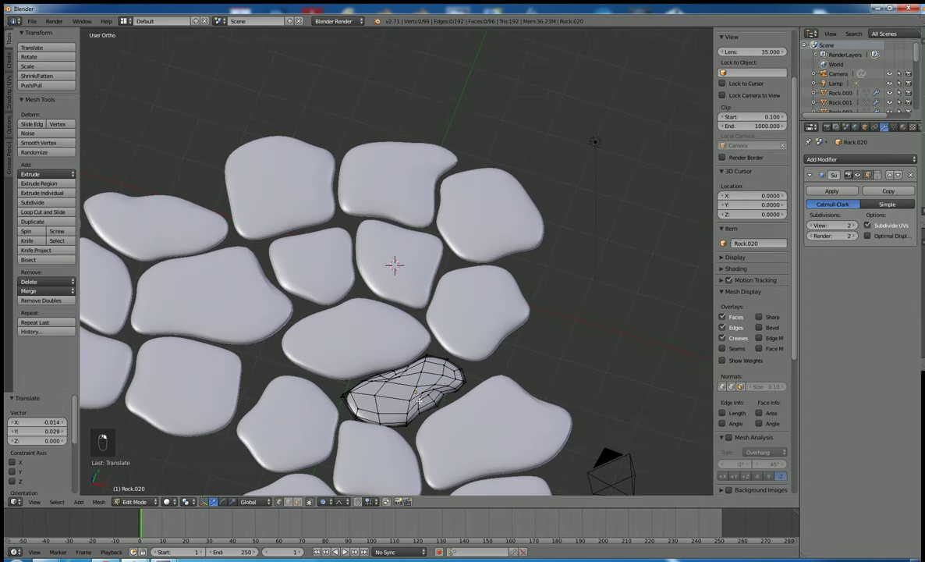
right_click(388, 366)
right_click(386, 375, "ctrl")
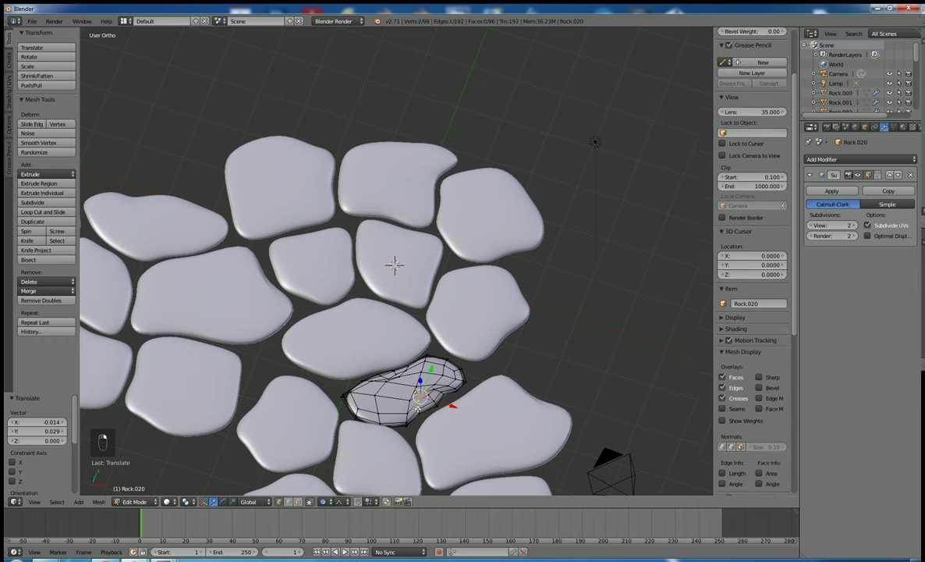
right_click(393, 359, "ctrl")
right_click(405, 365, "ctrl")
right_click(412, 365, "ctrl")
right_click(398, 359, "ctrl")
right_click(402, 363, "ctrl")
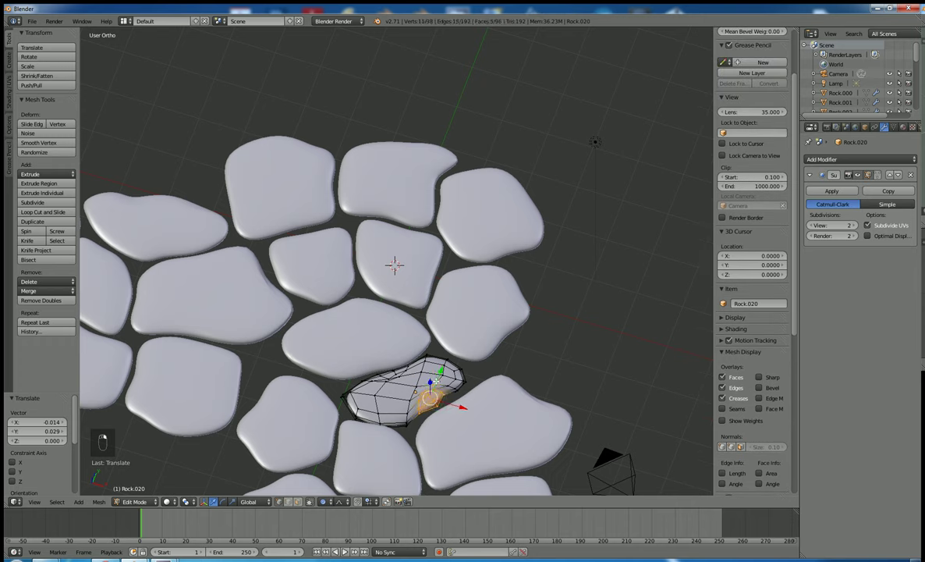
right_click(405, 358, "ctrl")
- Add the remaining edge vertices and apply Smooth Vertex to the selection
right_click(445, 386, "ctrl")
right_click(453, 388, "ctrl")
right_click(446, 389, "ctrl")
right_click(427, 352, "ctrl")
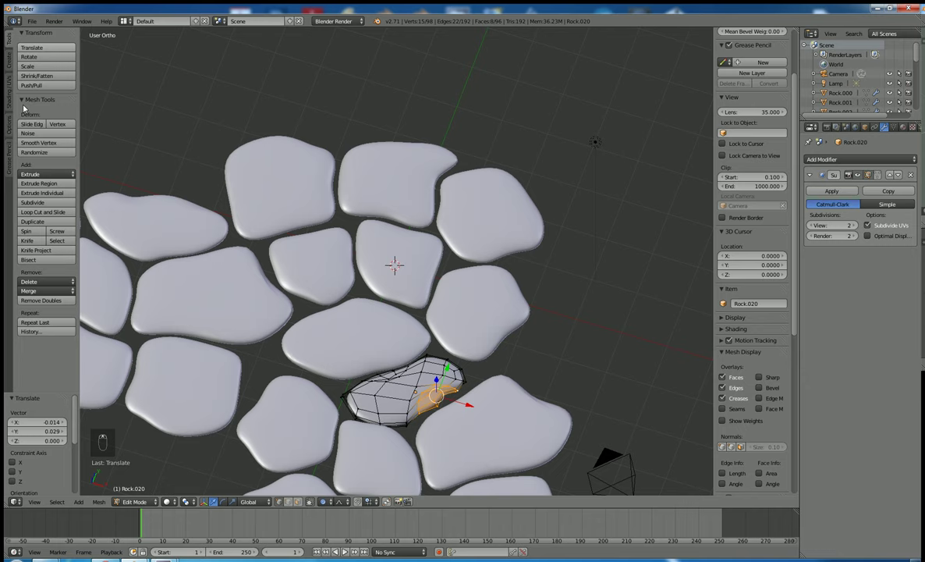
left_click(31, 143)
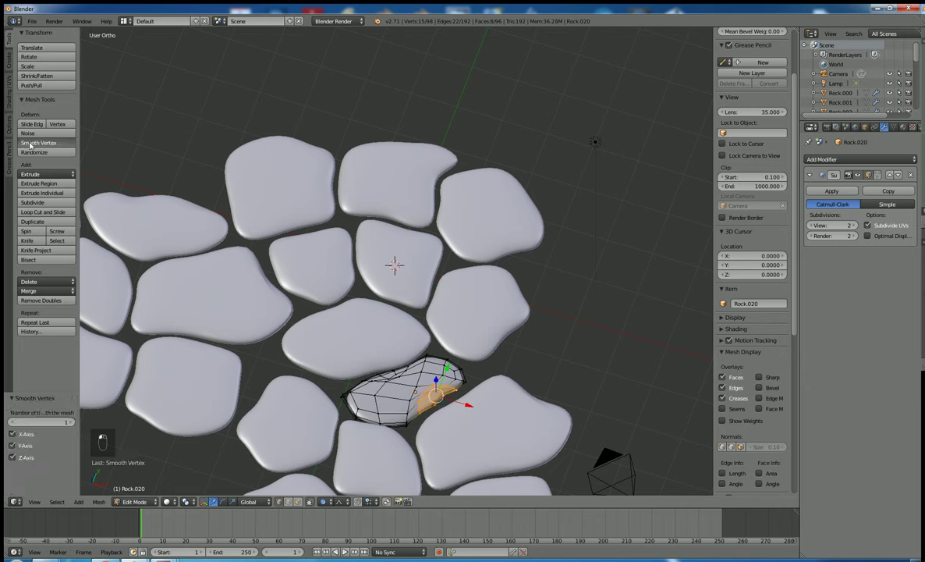
- Nudge one lower vertex with proportional editing against the neighbouring stone
right_click(436, 402)
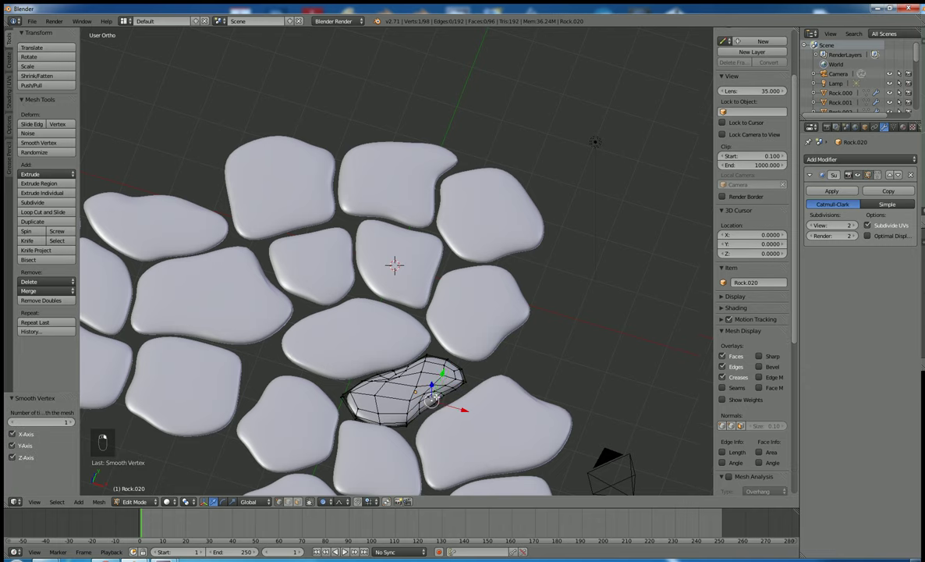
key("g")
left_click(440, 401)
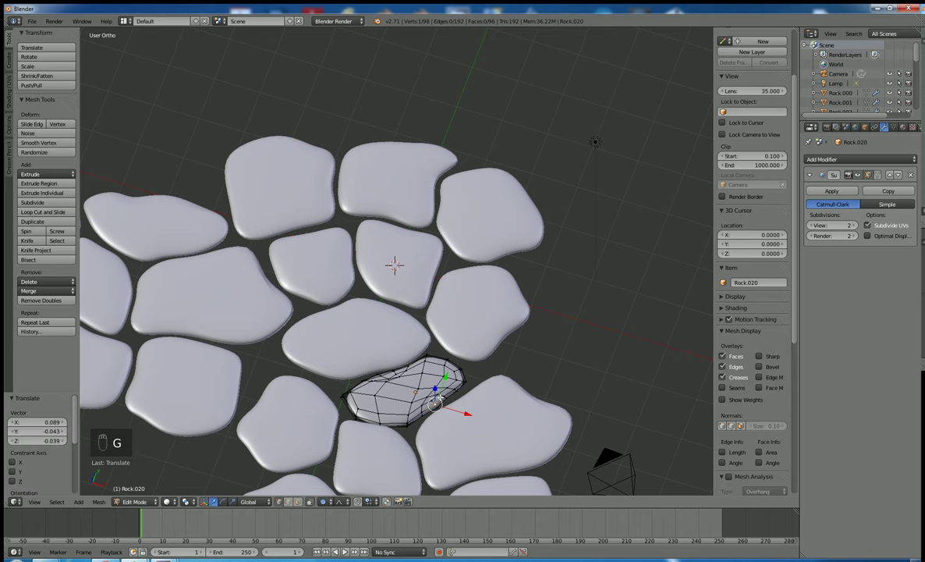
- In top view, nudge a bottom vertex of Rock.020 slightly upward
key("KP_7")
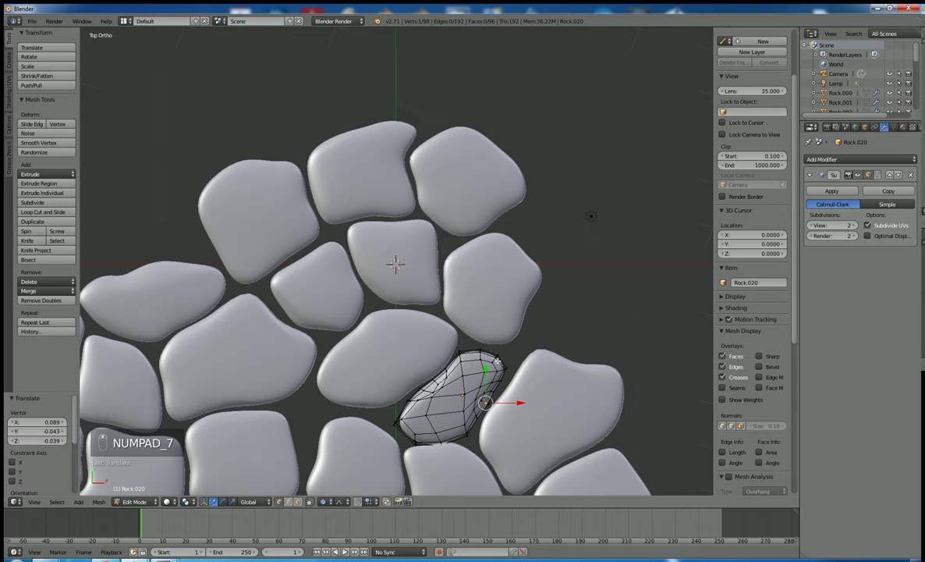
scroll(484, 384, "down", 2)
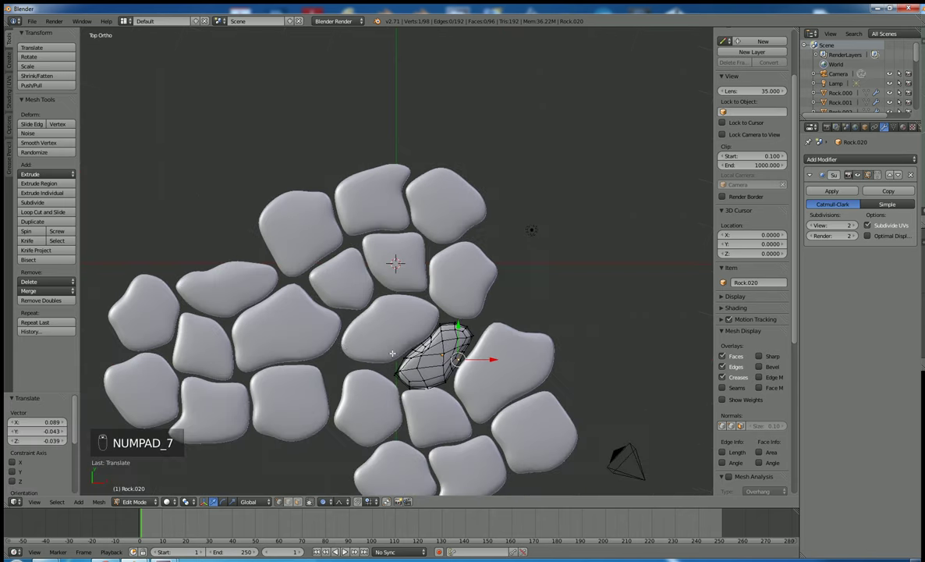
key("Tab")
right_click(355, 383)
right_click(430, 383)
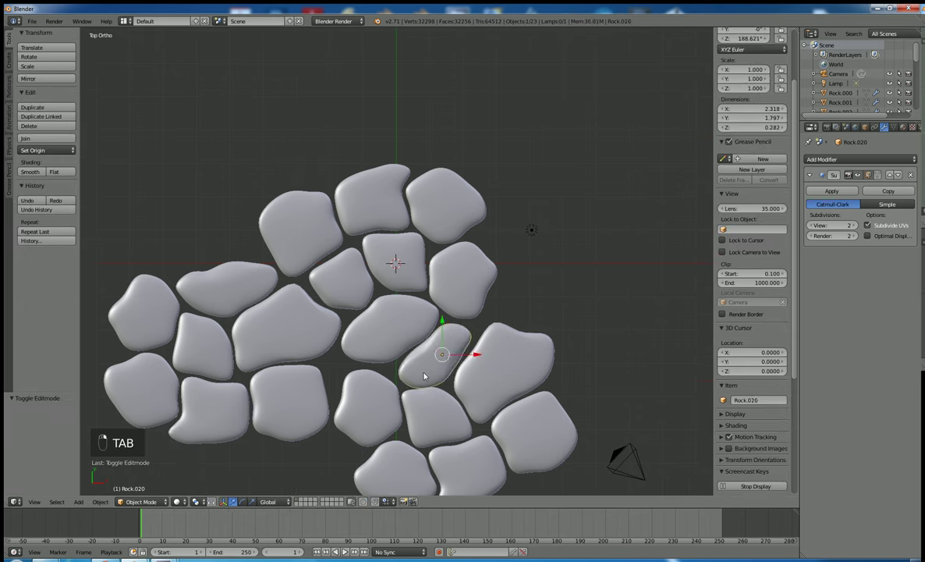
key("Tab")
right_click(427, 385)
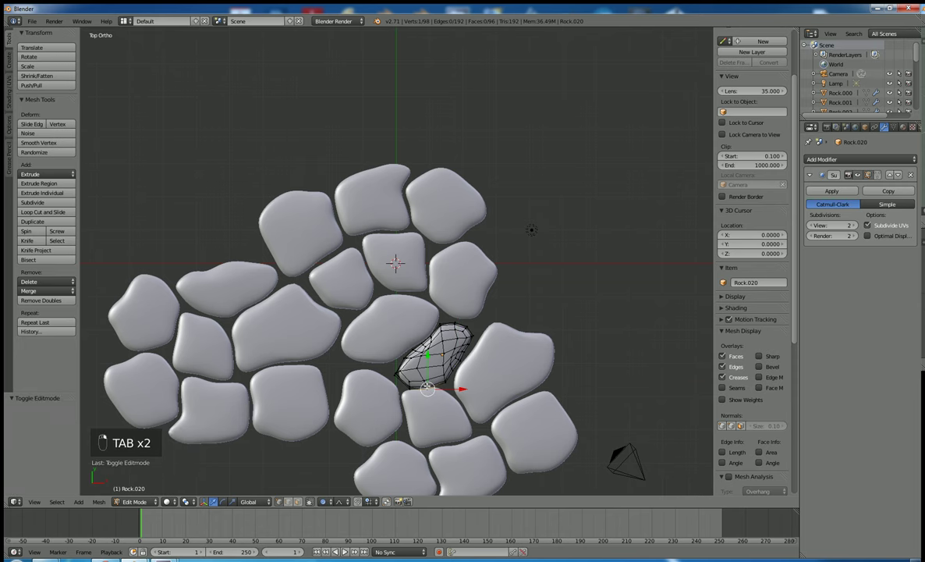
key("g")
left_click(426, 383)
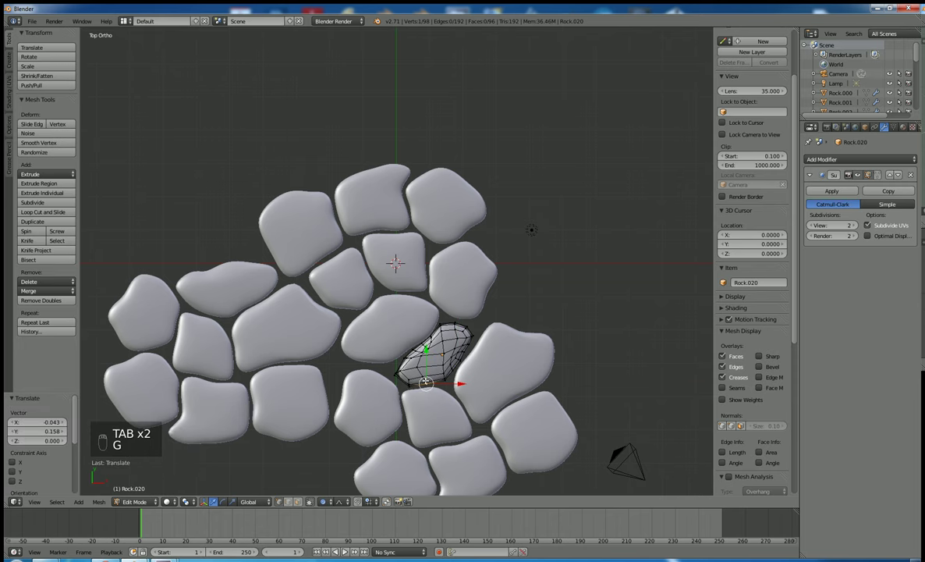
- Pull Rock.016's upper-left and lower-left vertices up-left, using proportional falloff, to close the gap
key("Tab")
right_click(301, 384)
right_click(348, 380)
key("Tab")
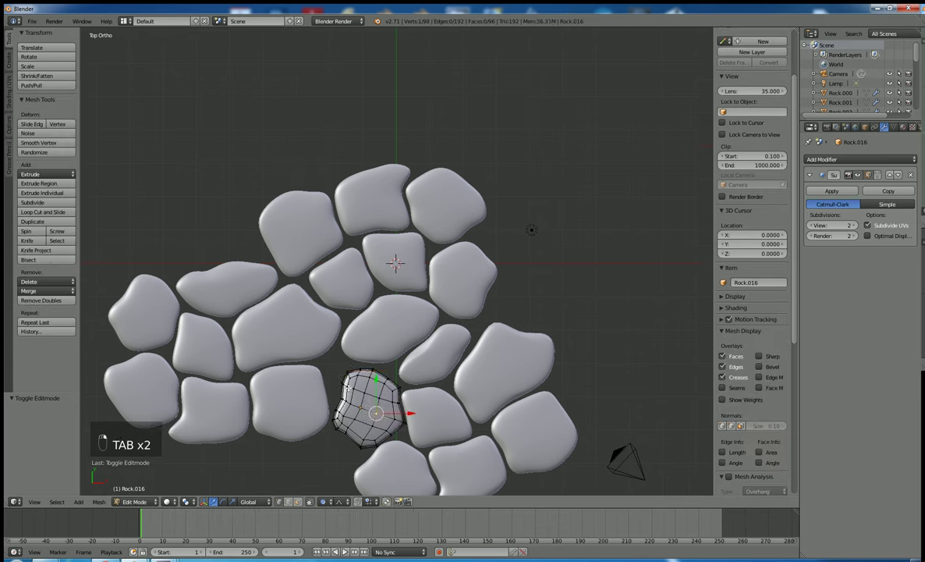
right_click(344, 369)
key("g")
left_click(338, 373)
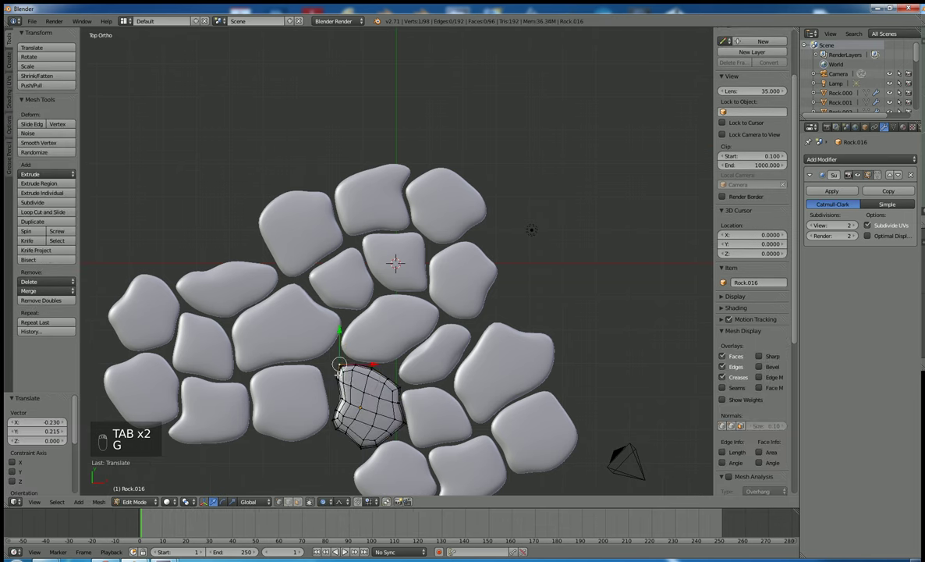
key("g")
left_click(342, 372)
right_click(341, 397)
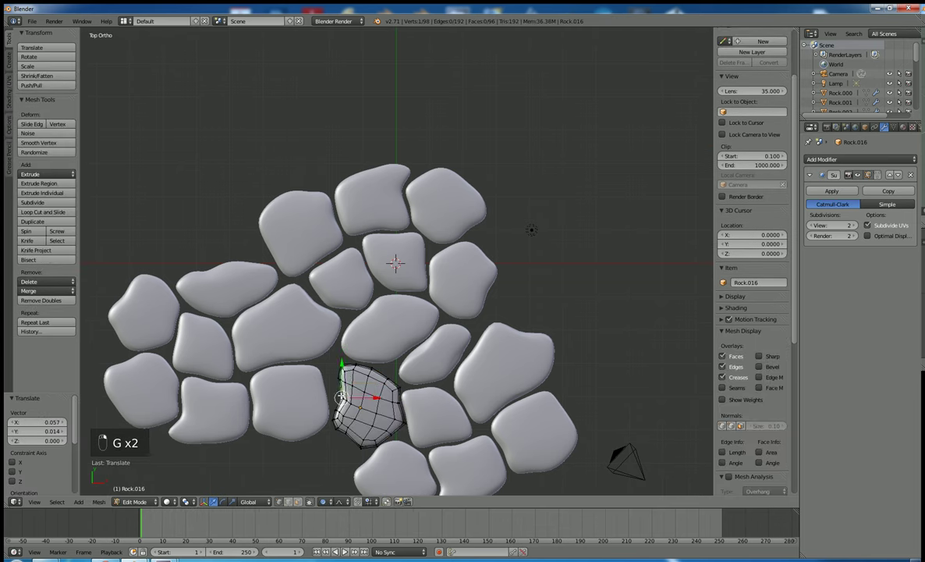
key("g")
left_click(334, 373)
key("g")
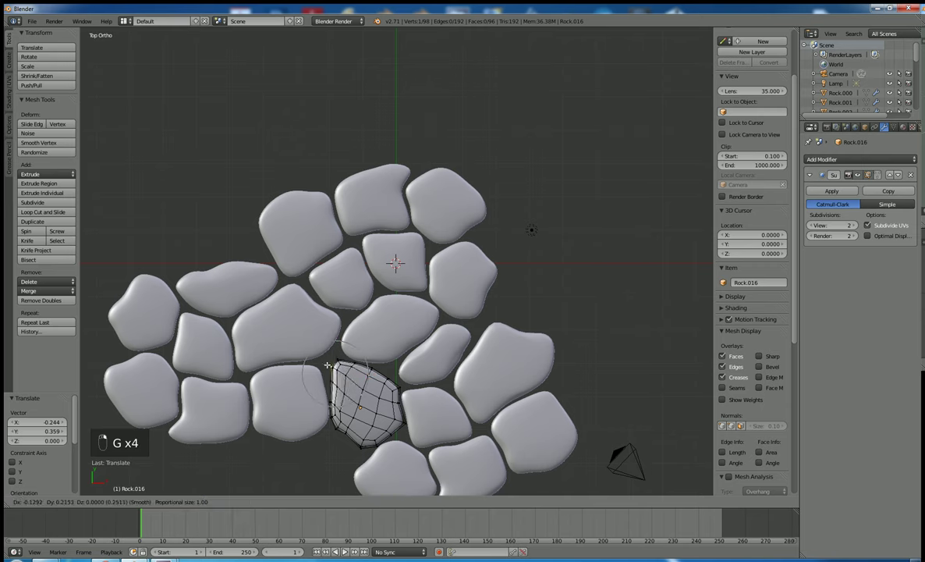
left_click(330, 365)
scroll(401, 368, "down", 4)
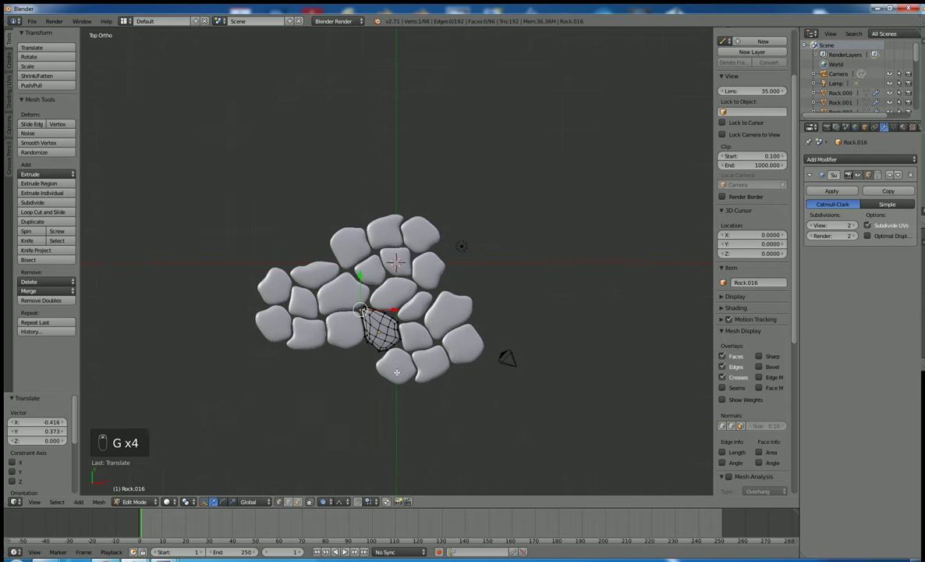
- Duplicate the lower rocks, rotate the copies about -72.6°, and place them at the patch's upper right
key("Tab")
right_click(453, 351)
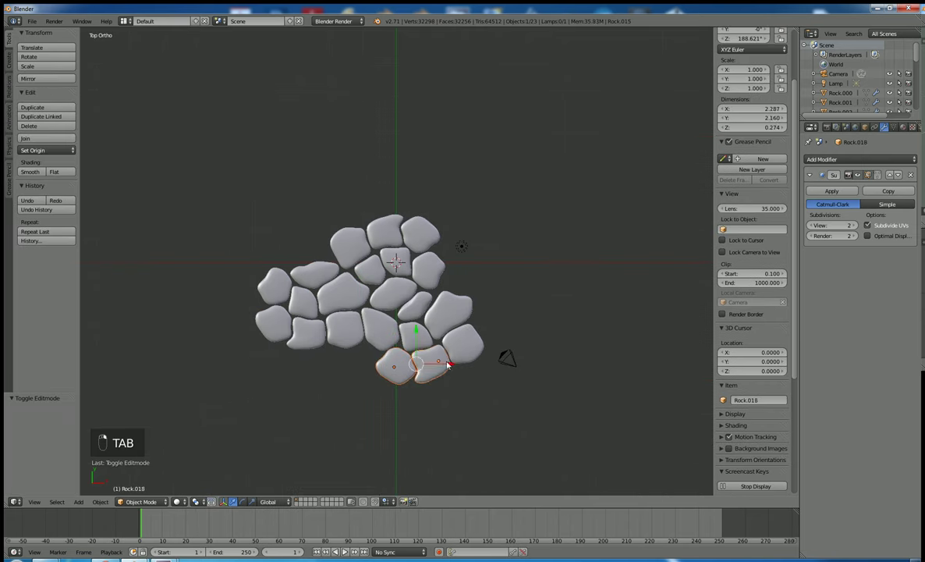
right_click(447, 321, "shift")
right_click(420, 331, "shift")
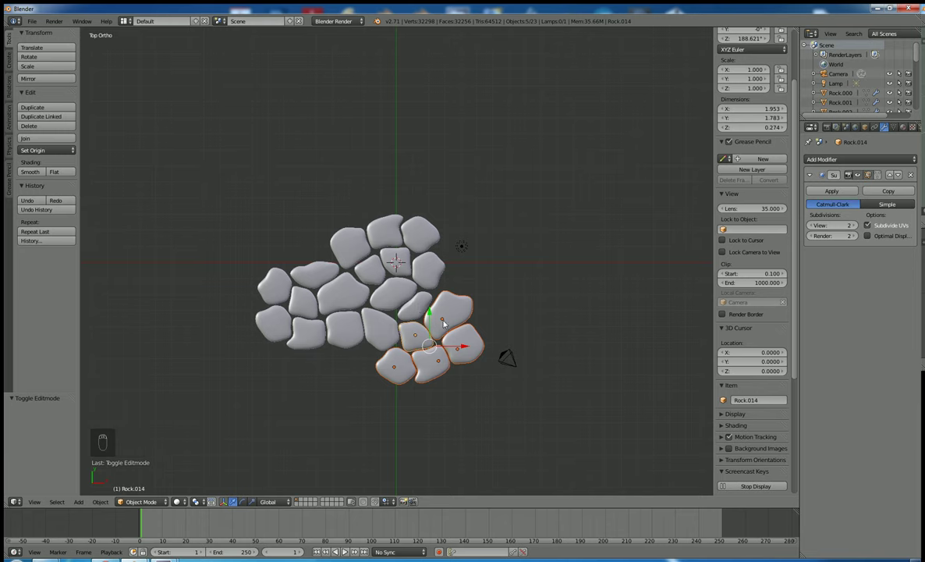
key("shift+d")
left_click(511, 234)
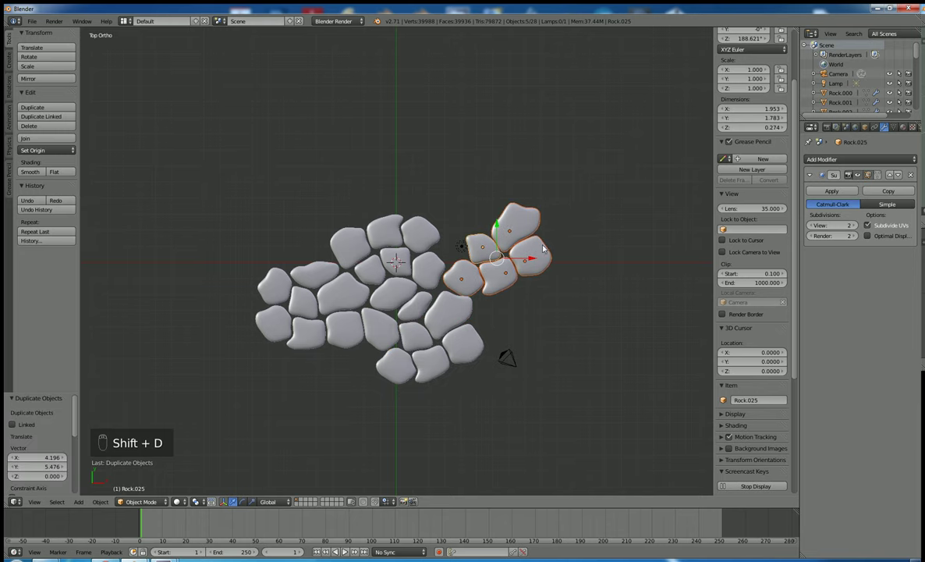
key("r")
left_click(493, 191)
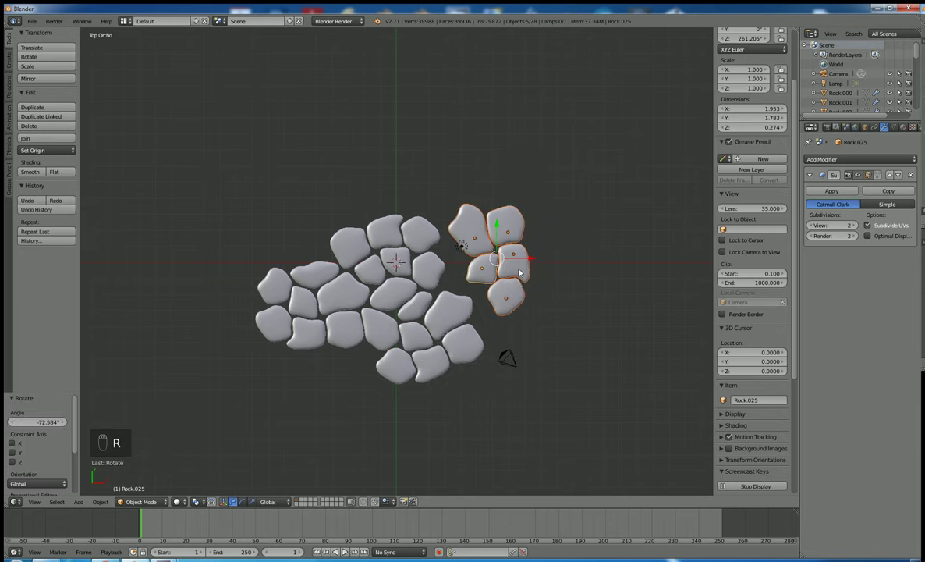
key("g")
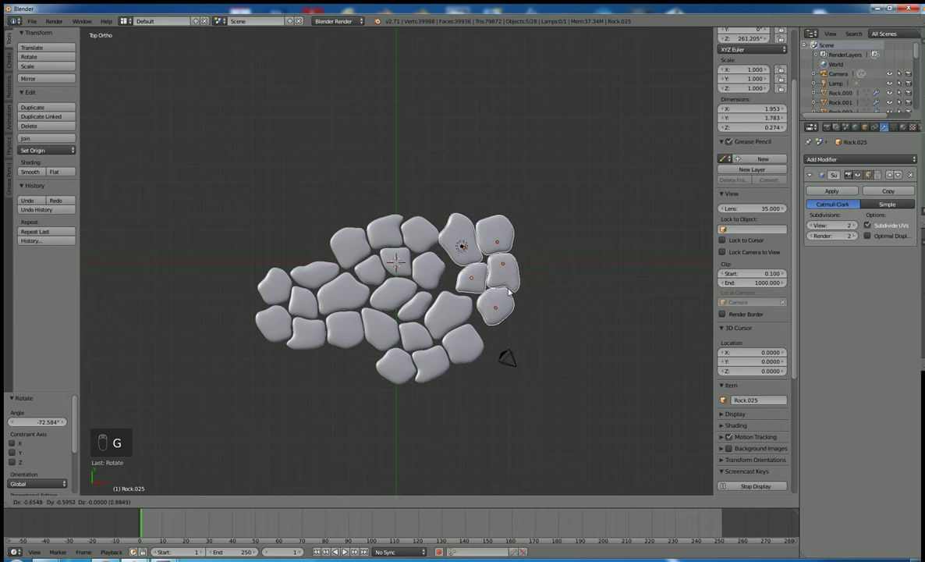
left_click(506, 289)
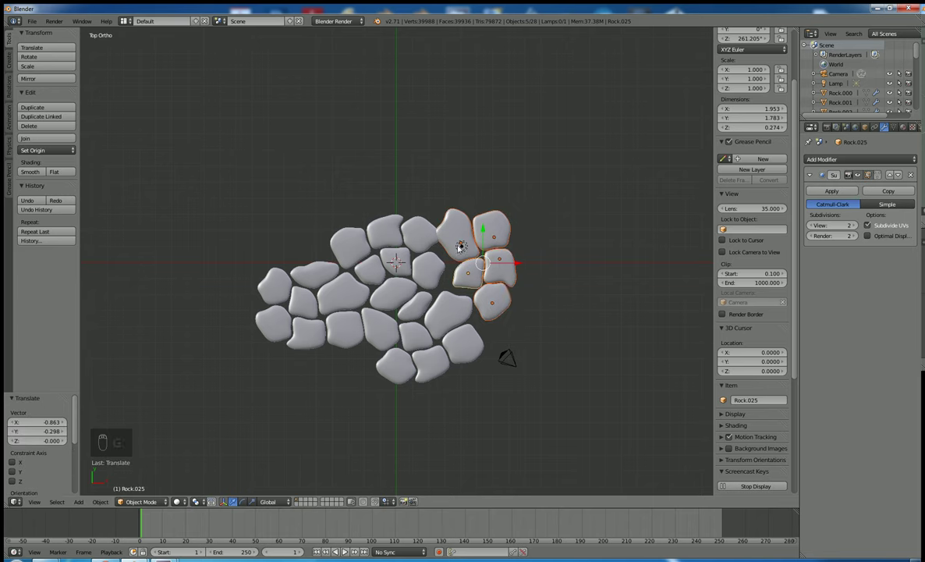
- Delete the lamp and select the upper rock Rock.024
right_click(464, 256)
key("Delete")
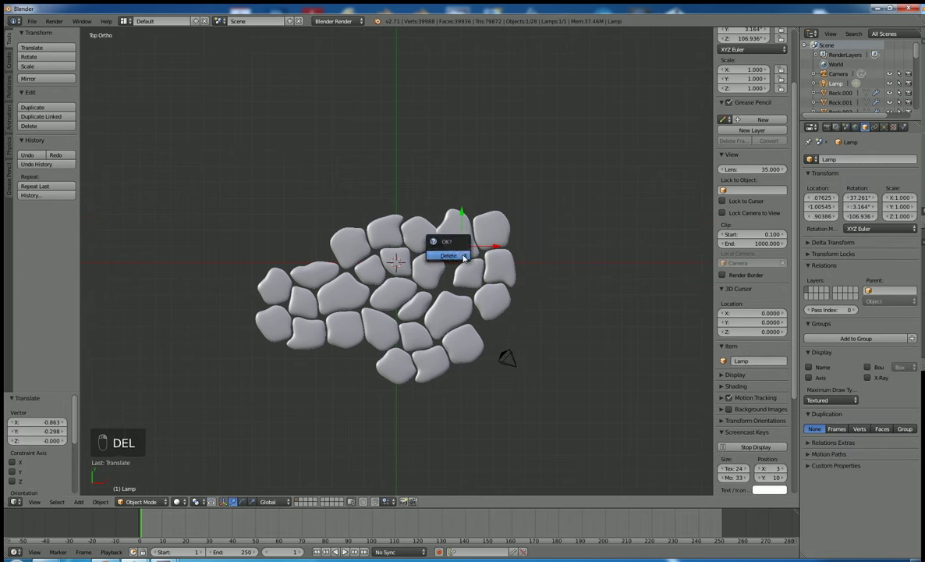
left_click(449, 256)
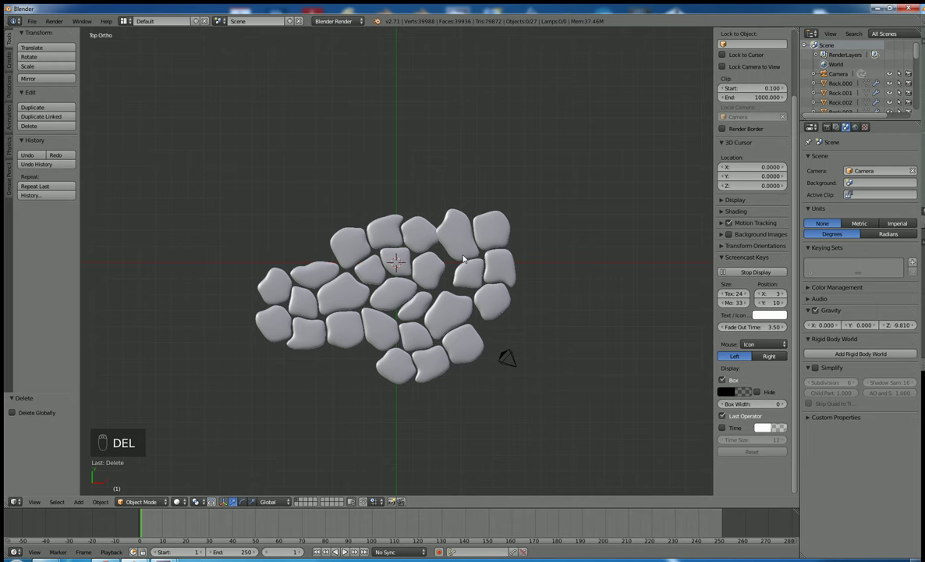
right_click(459, 238)
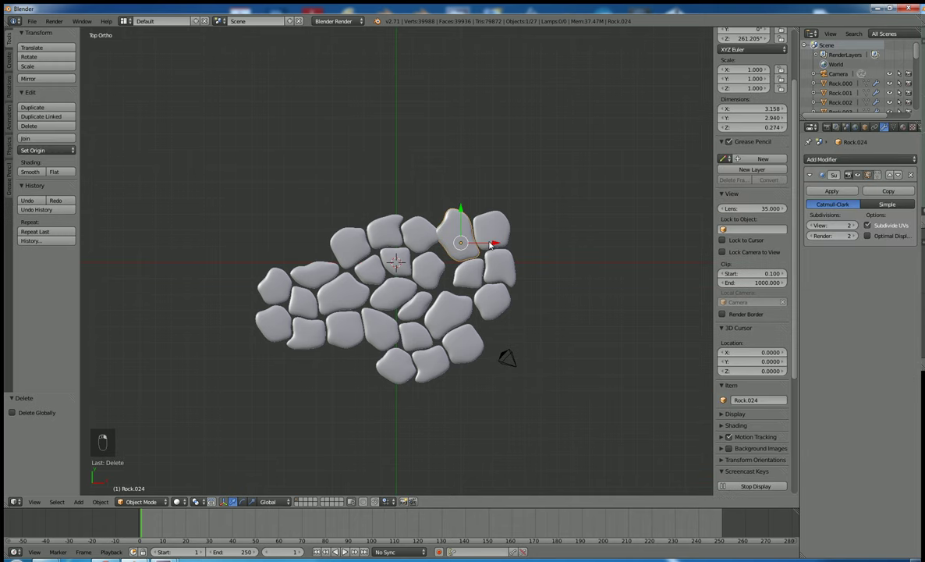
scroll(489, 248, "up", 3)
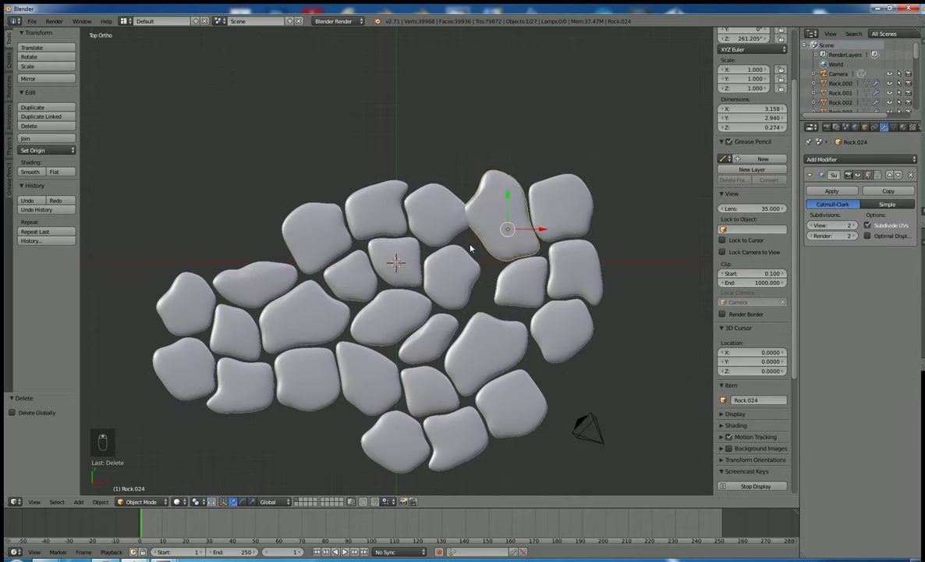
- Reshape Rock.024 with three proportional-falloff moves
key("Tab")
key("g")
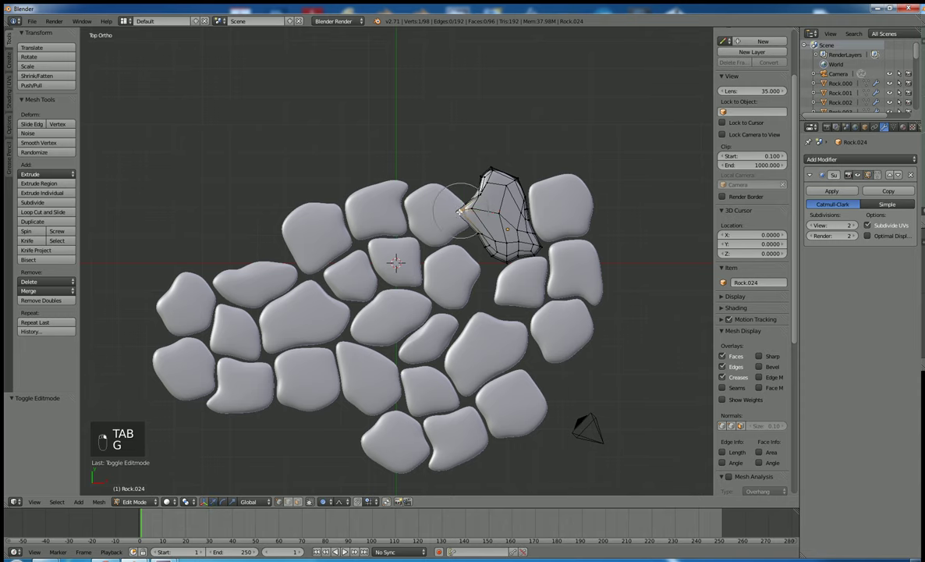
left_click(478, 209)
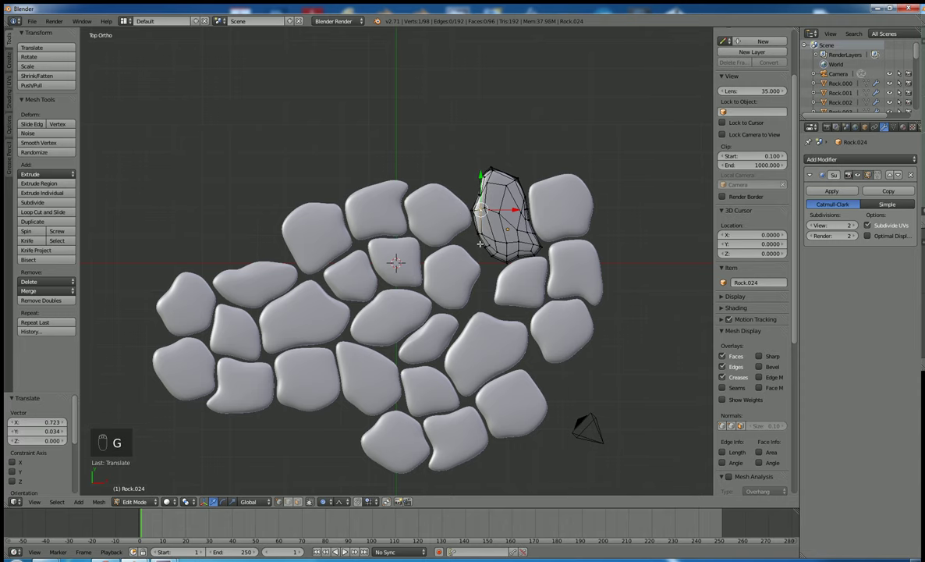
key("g")
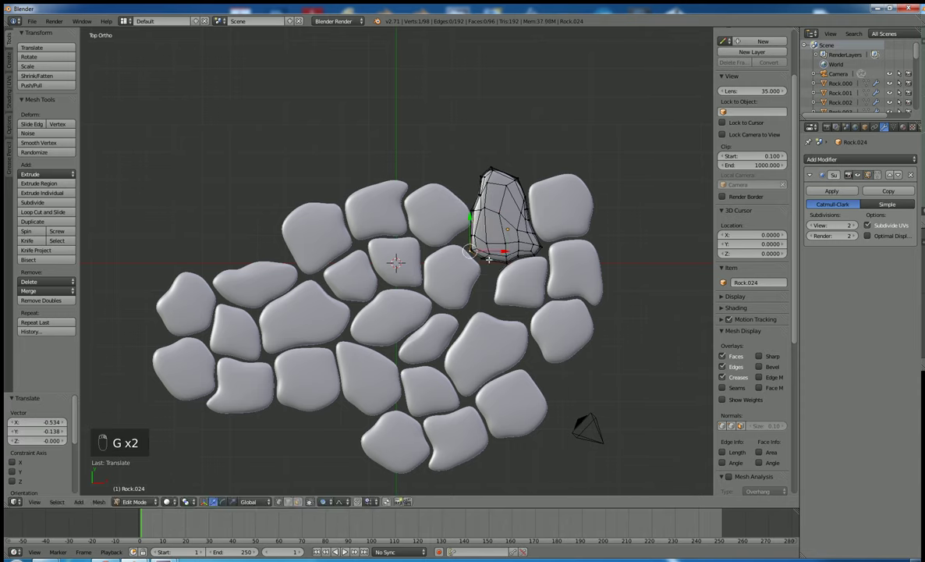
left_click(485, 260)
key("g")
left_click(496, 269)
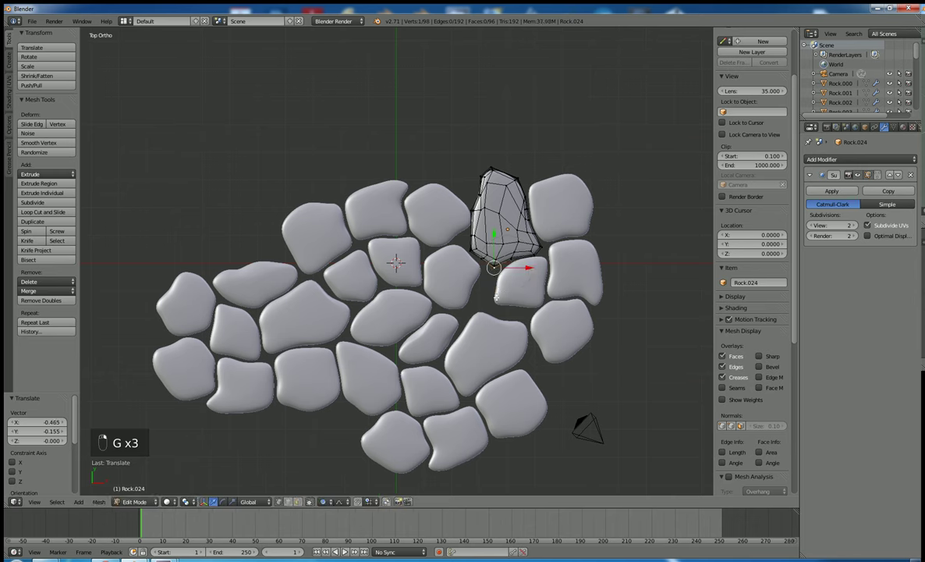
key("Tab")
- Push Rock.025's edges into the gap with six soft-falloff moves, then leave Edit Mode
right_click(497, 305)
key("Tab")
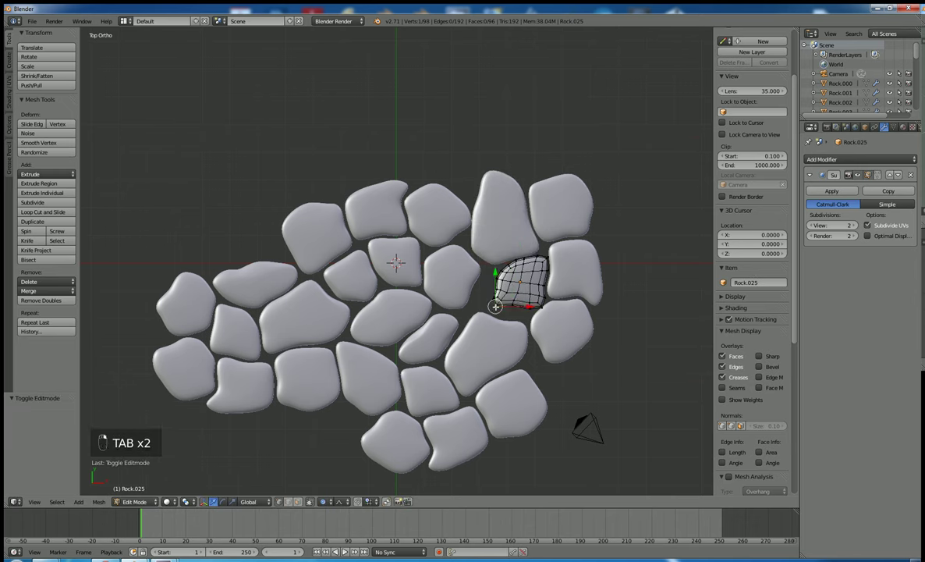
key("g")
left_click(475, 311)
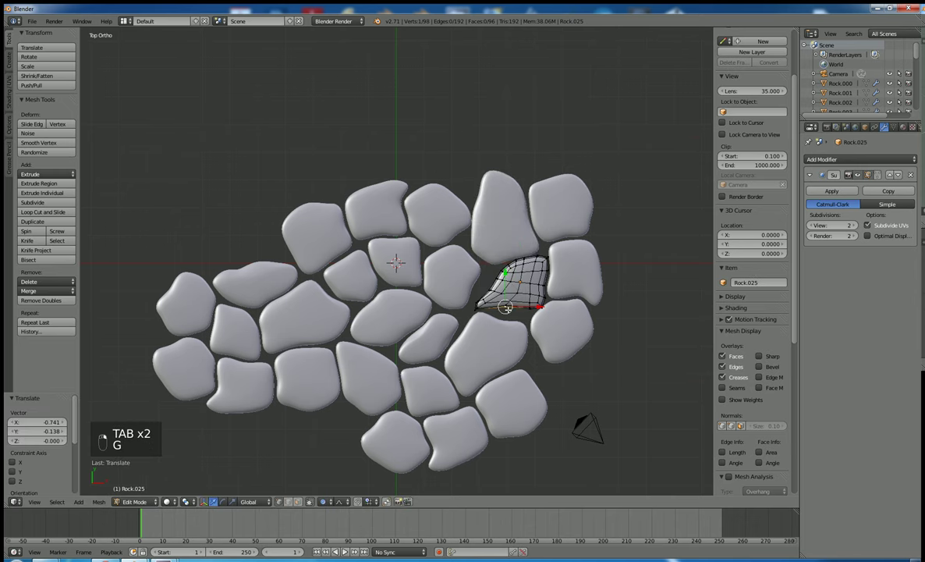
key("g")
left_click(493, 295)
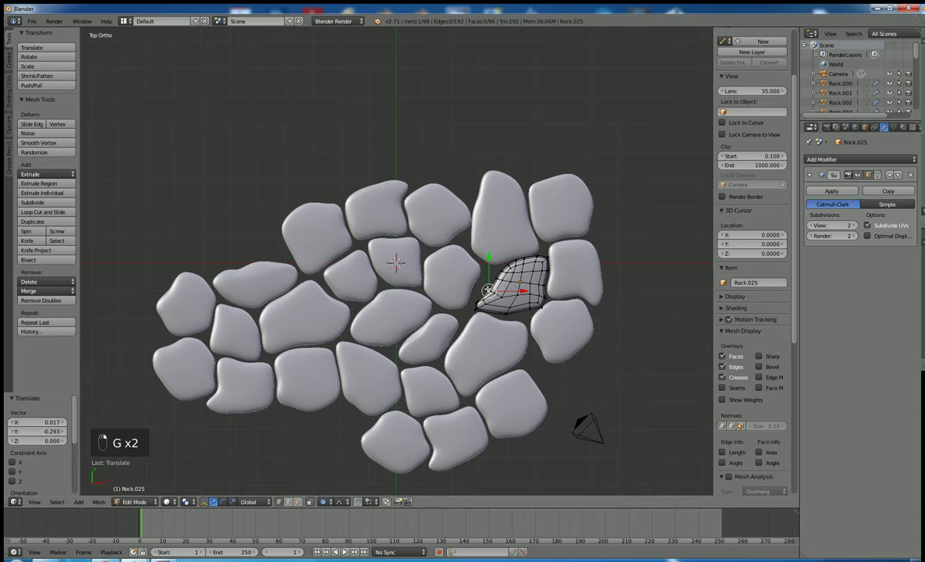
key("g")
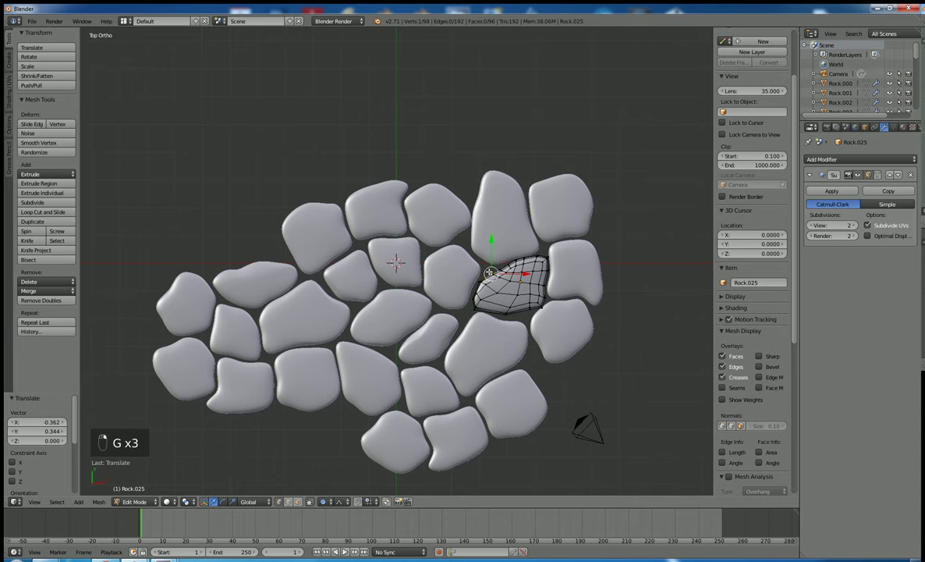
left_click(483, 258)
key("g")
left_click(486, 268)
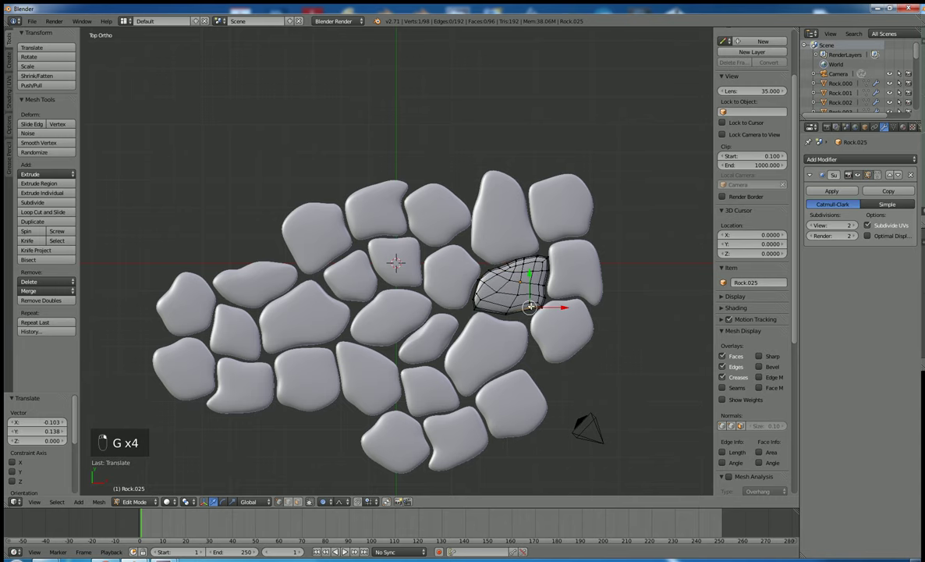
key("g")
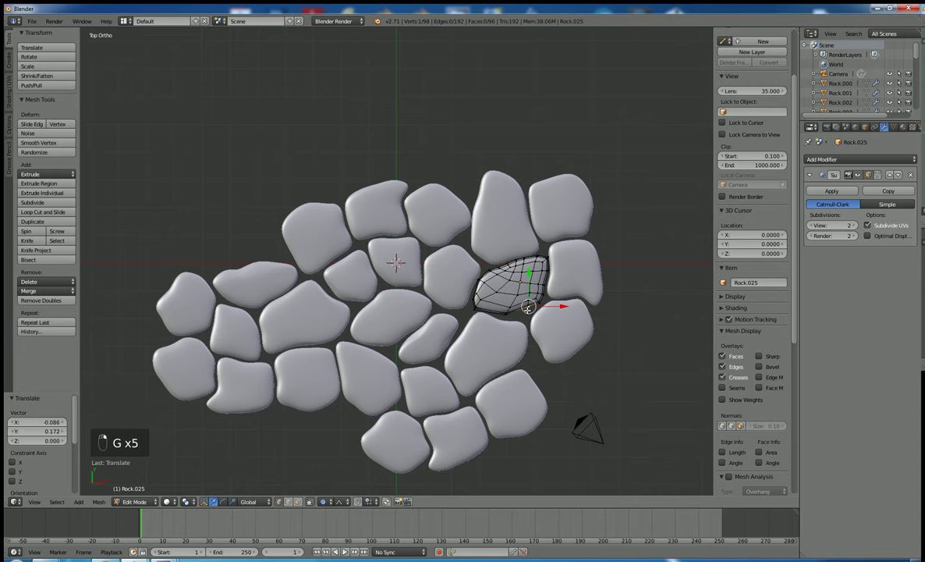
left_click(531, 307)
key("g")
left_click(511, 327)
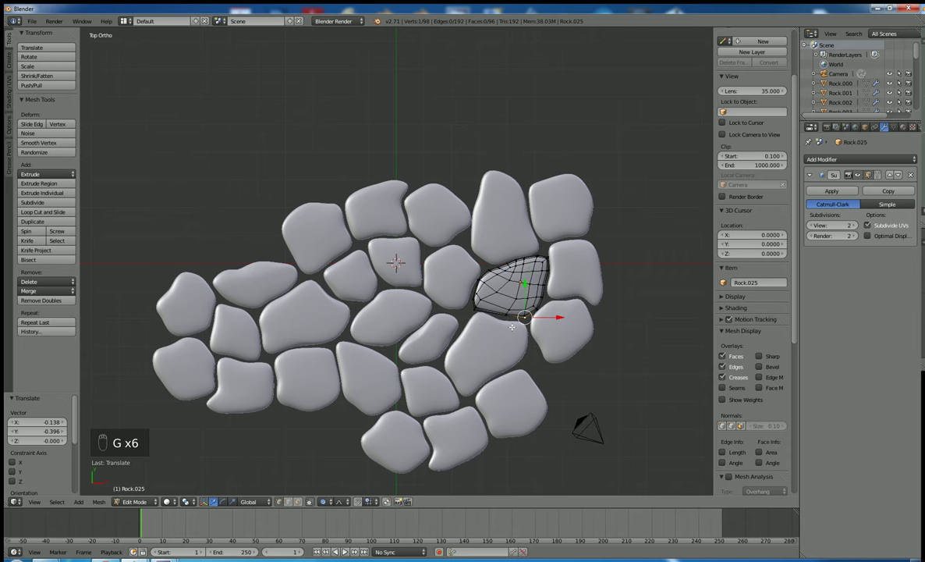
key("Tab")
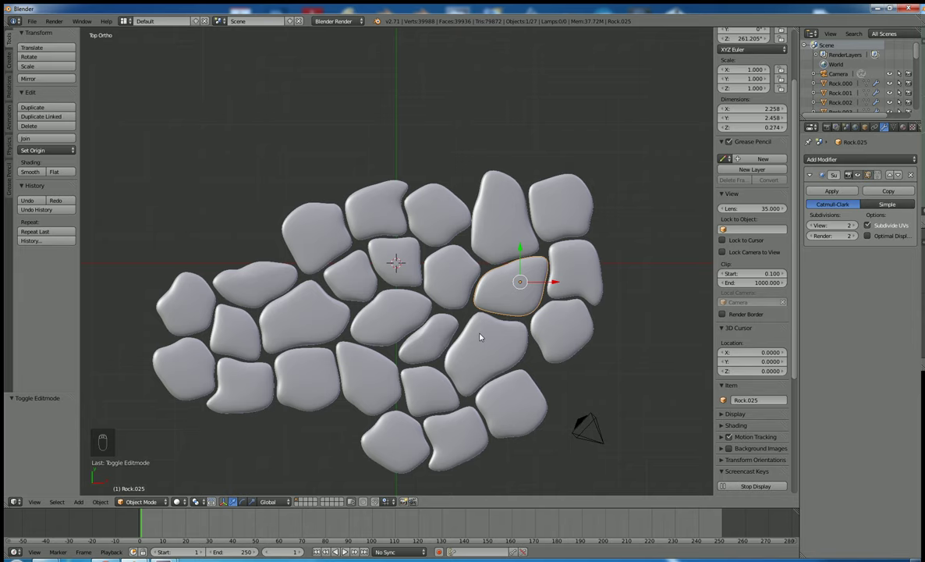
- Switch to front view, align the camera to it, and select the camera
key("KP_1")
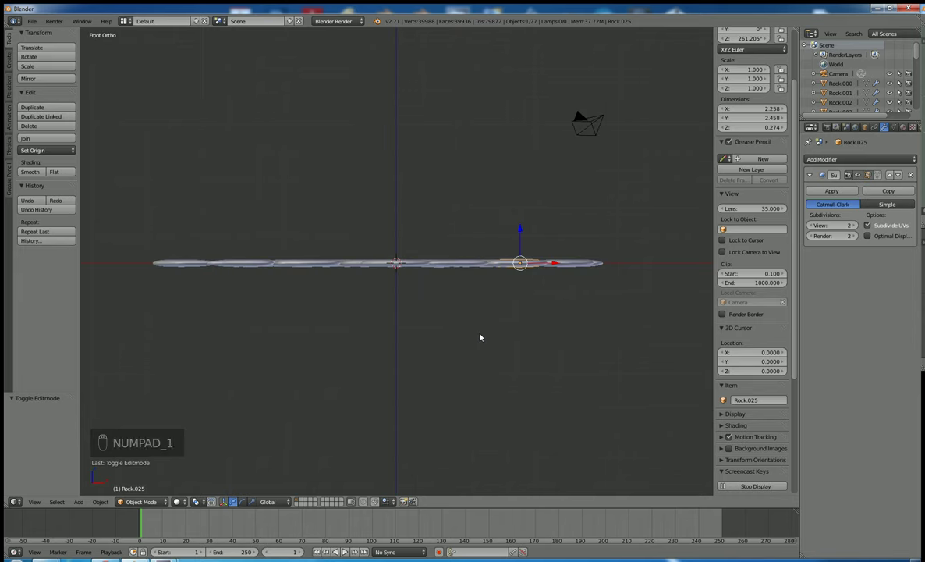
key("ctrl+alt+KP_0")
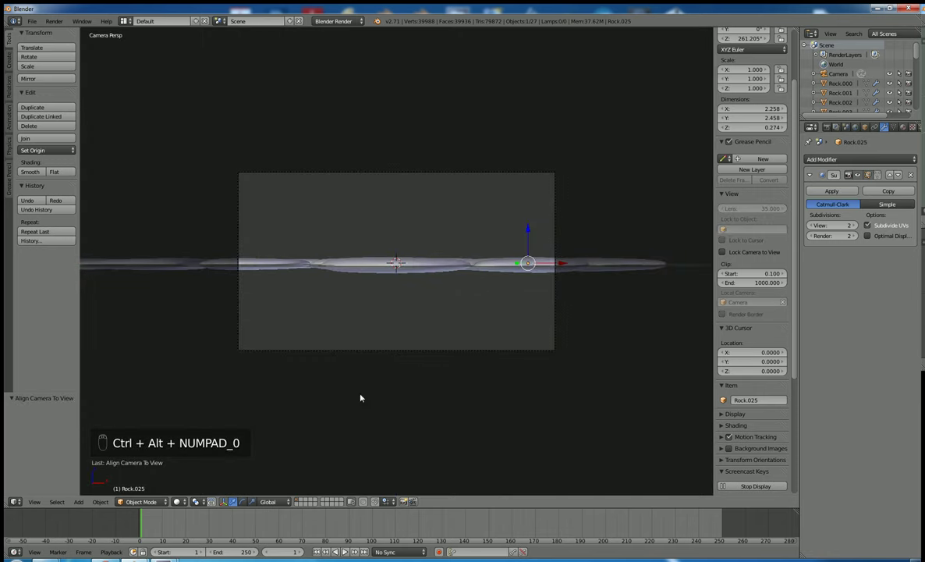
left_click(34, 501)
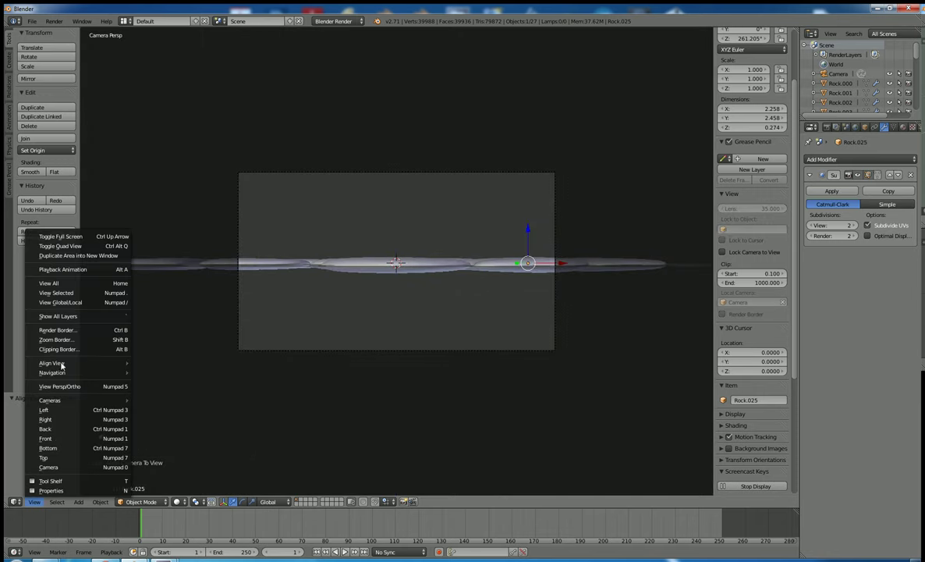
mouse_move(73, 367)
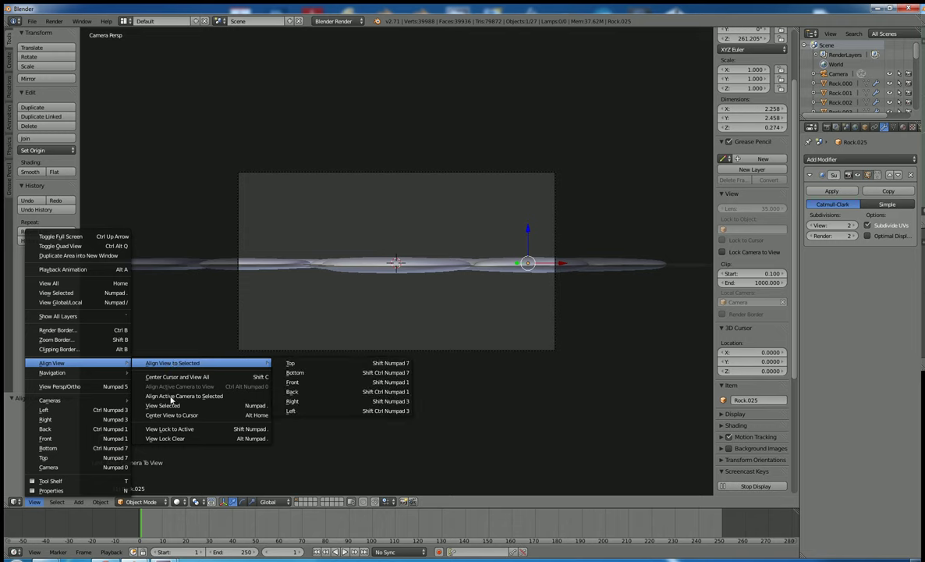
right_click(390, 275)
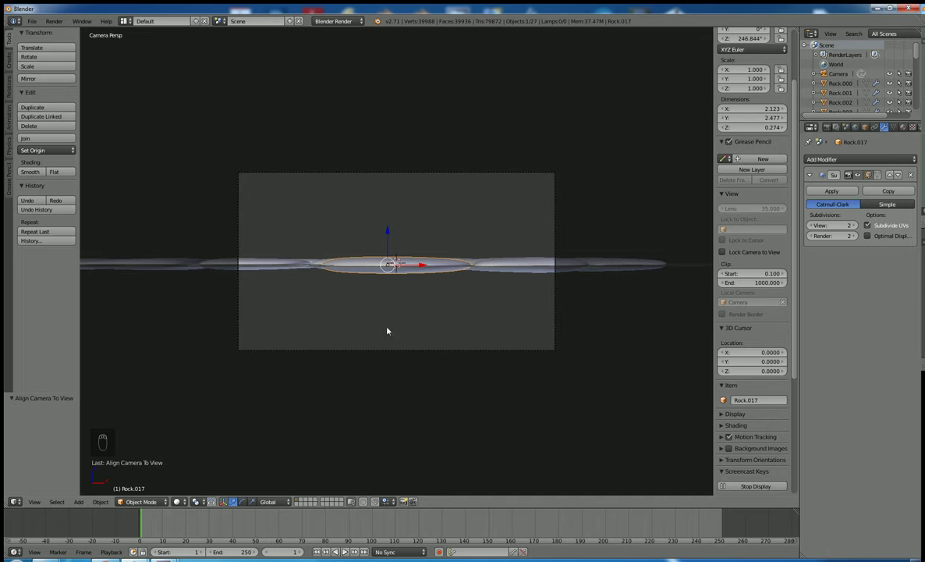
right_click(379, 353)
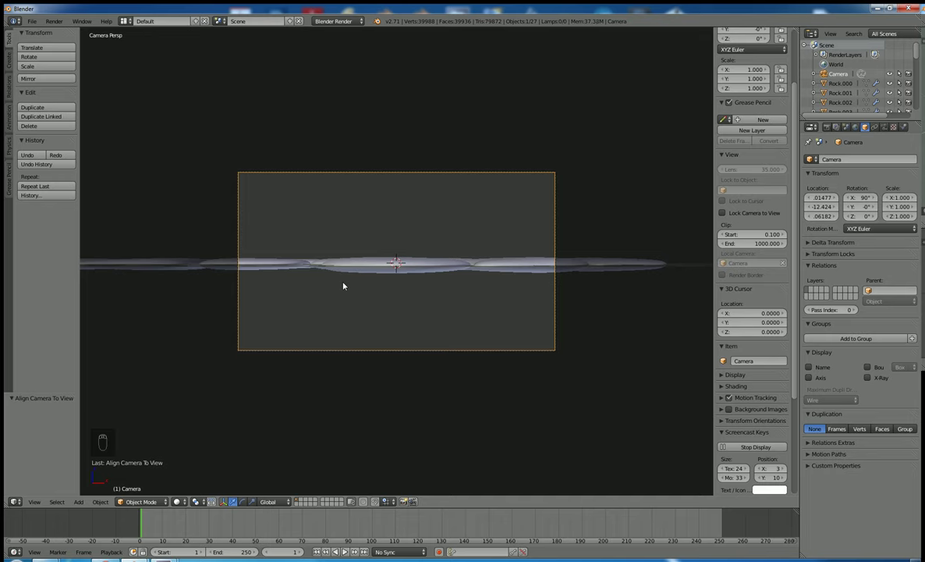
- Raise the camera along Z, push it forward, and trackball-tilt it down toward the stones
key("g")
key("z")
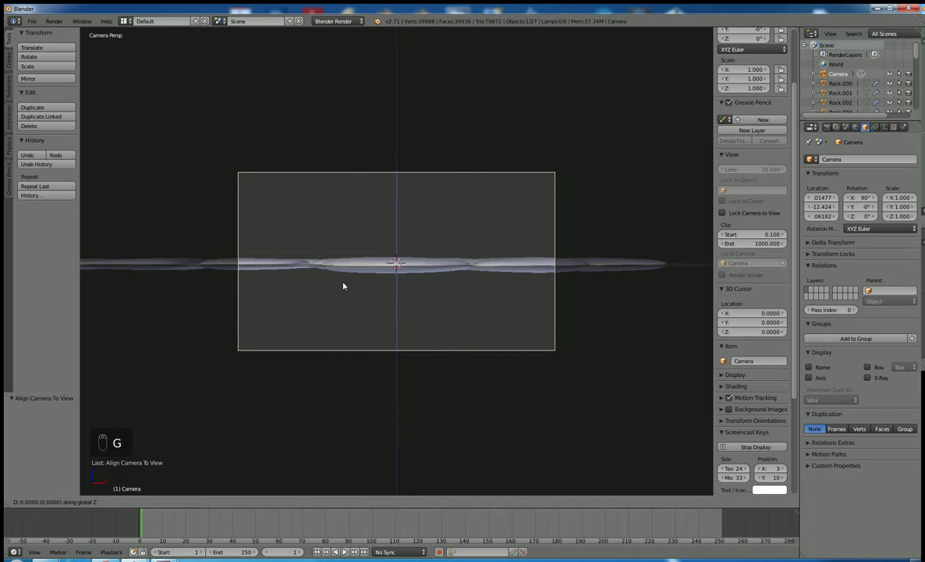
left_click(347, 206)
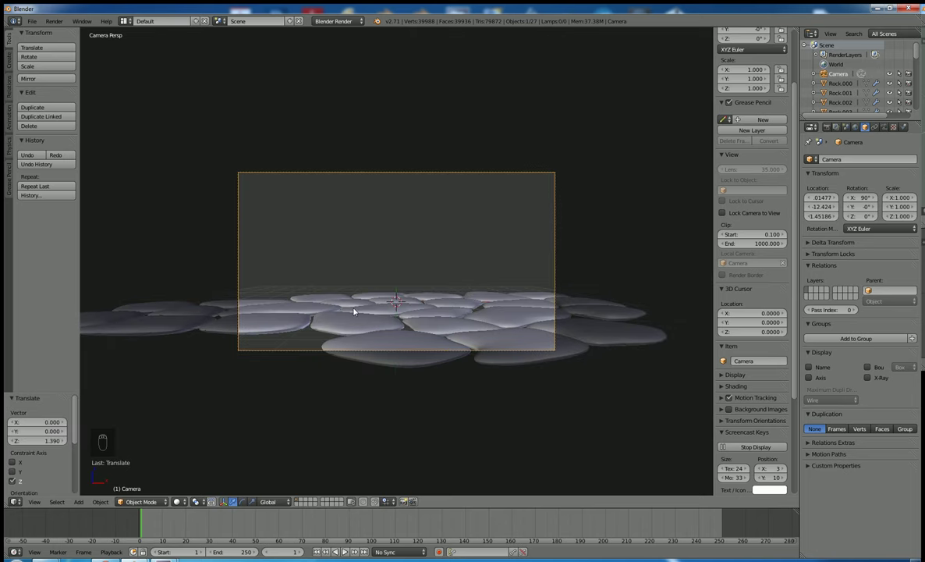
key("g")
key("z")
key("z")
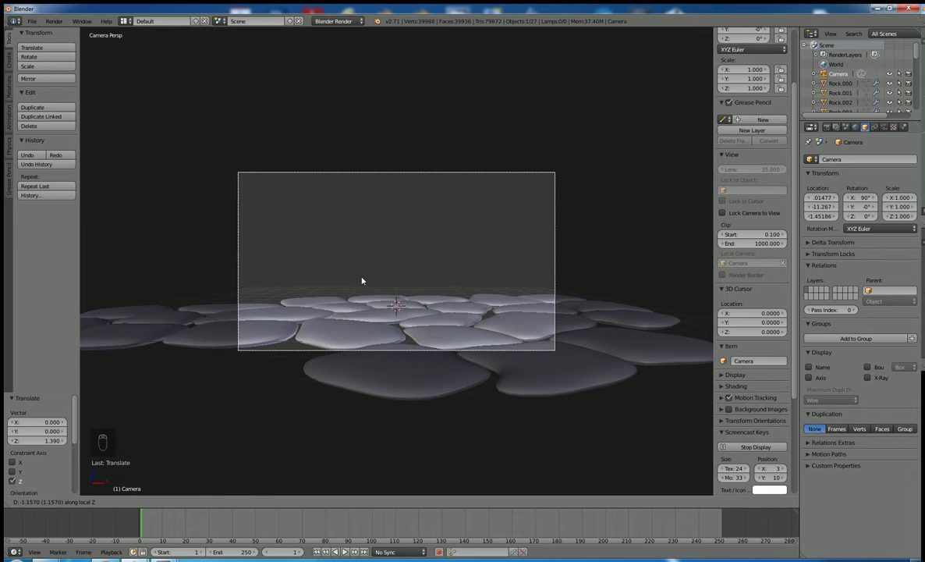
left_click(362, 280)
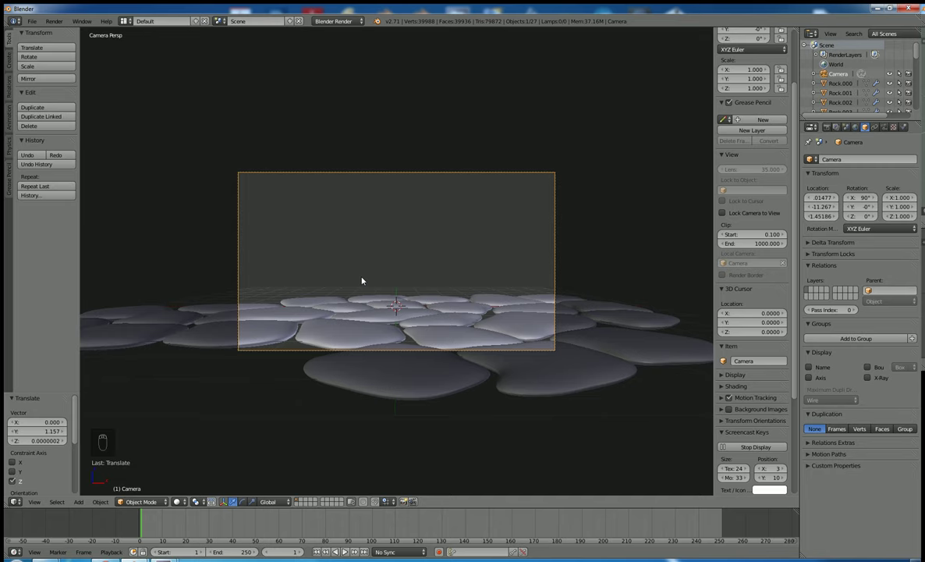
key("r")
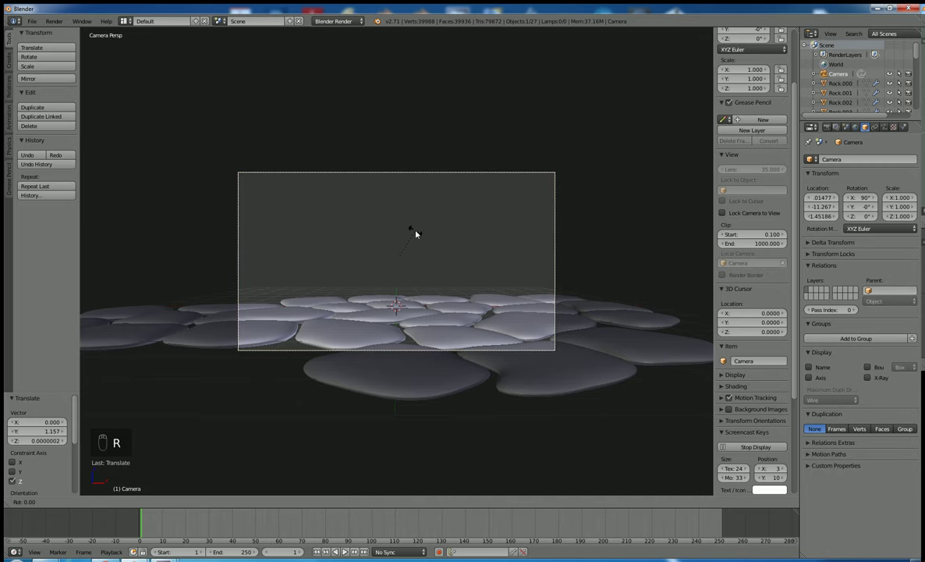
key("r")
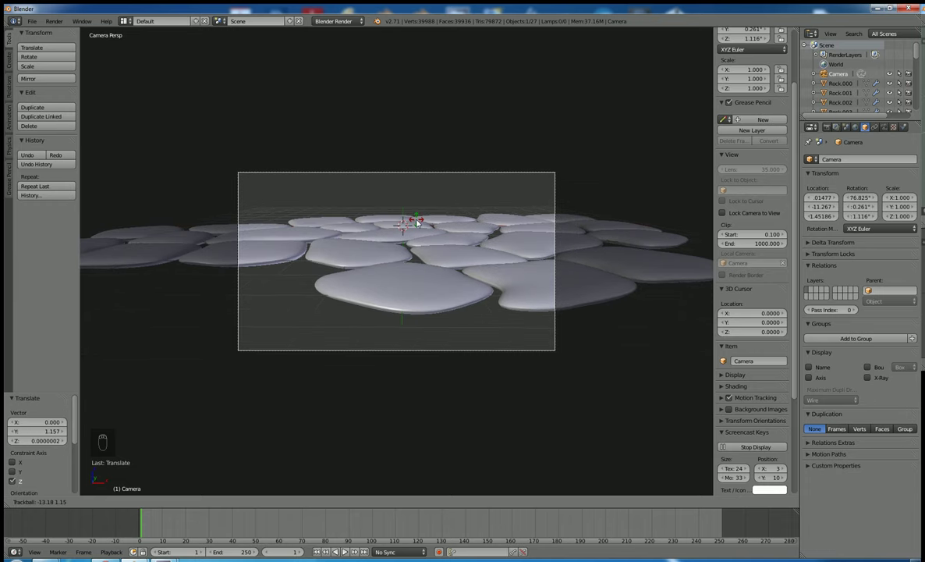
left_click(417, 223)
- Readjust the camera's height and tilt, then nudge it along its view direction
key("g")
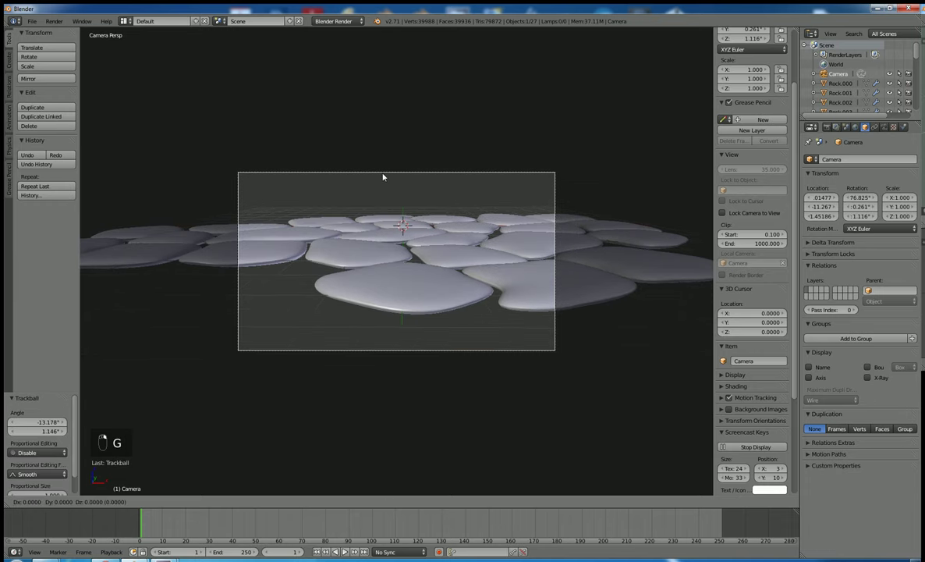
key("z")
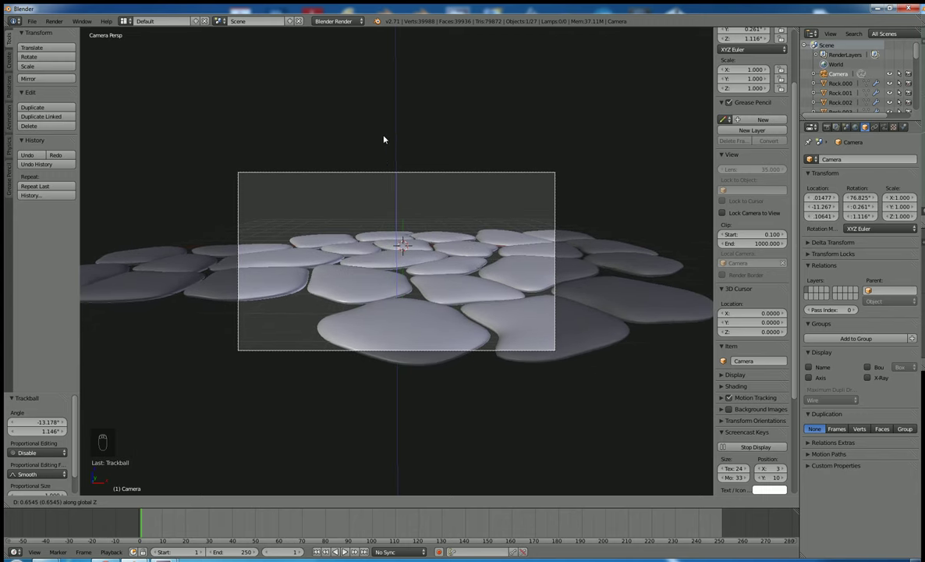
left_click(383, 124)
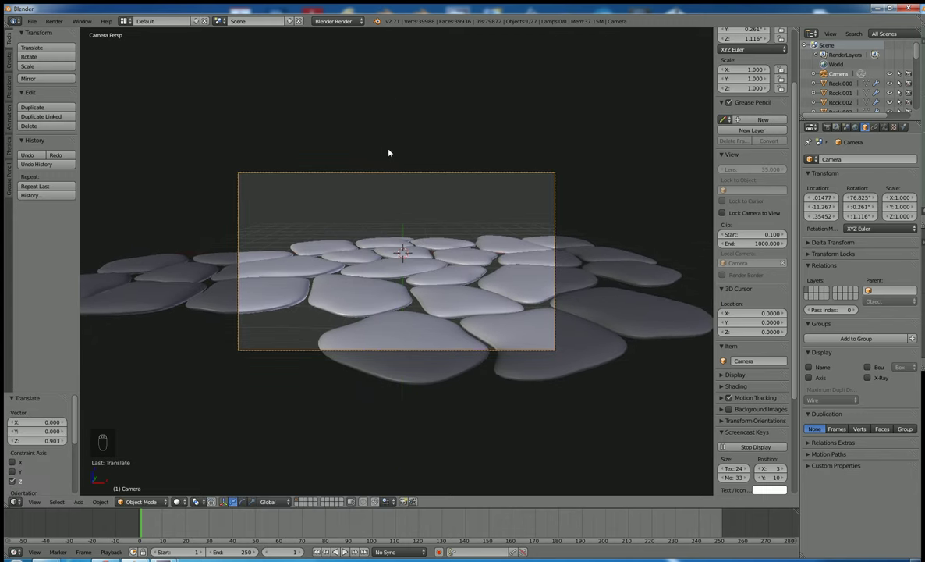
key("r")
key("r")
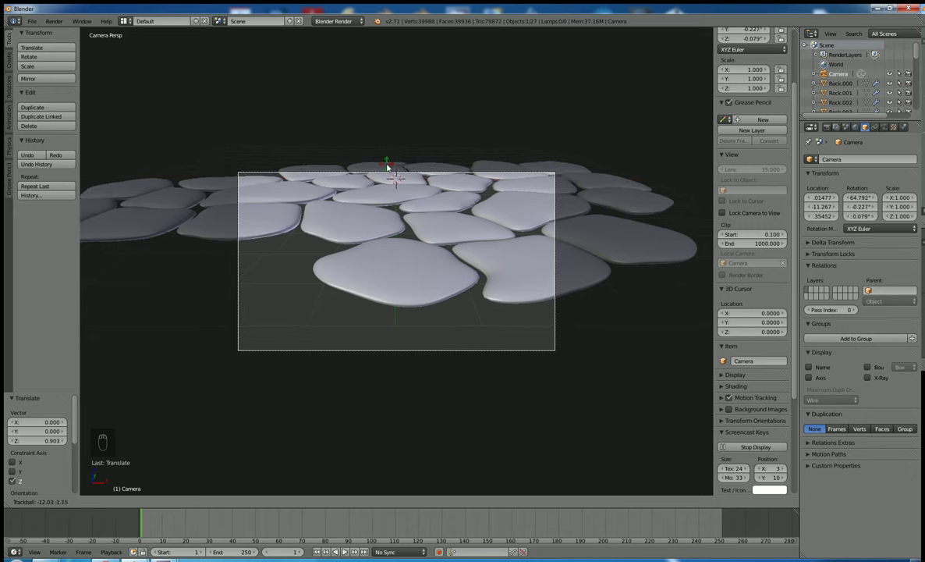
left_click(388, 170)
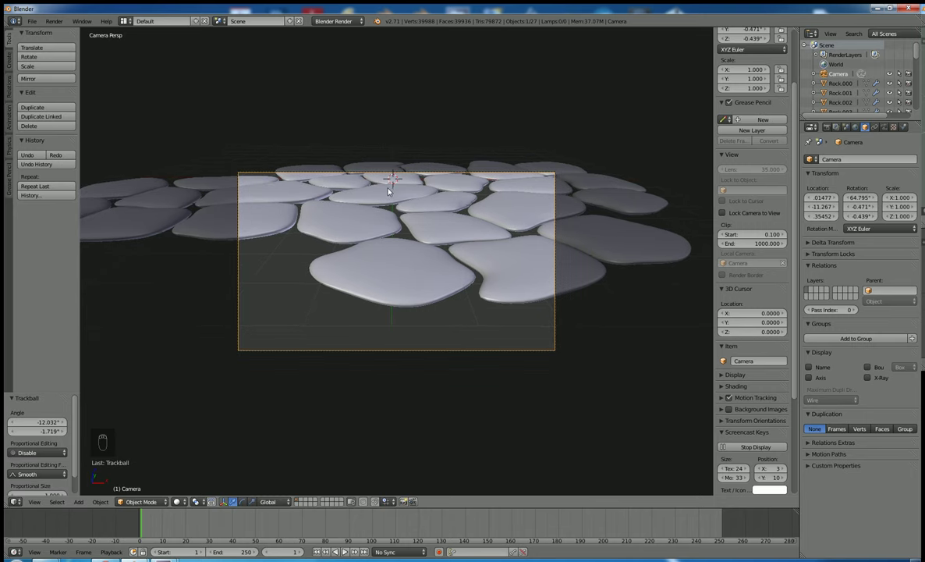
key("g")
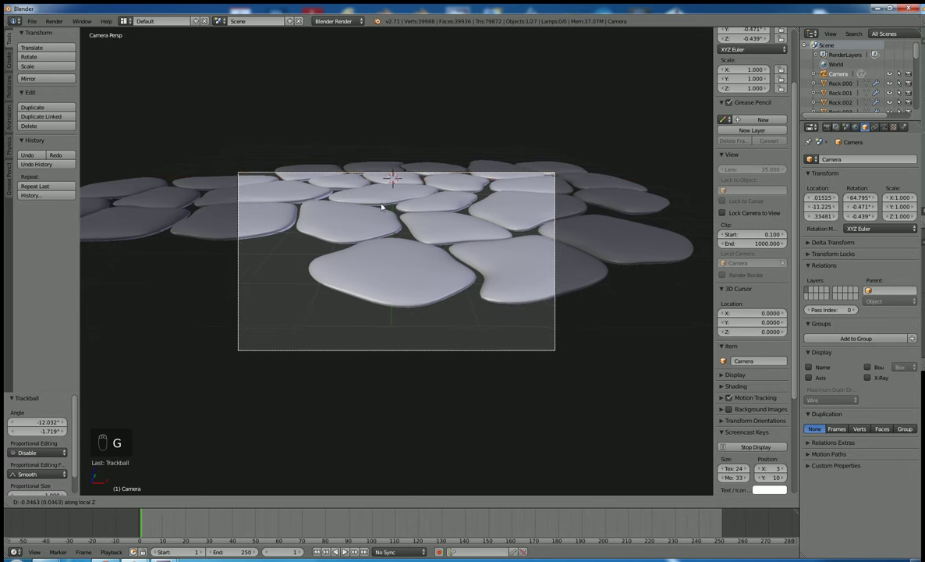
left_click(382, 217)
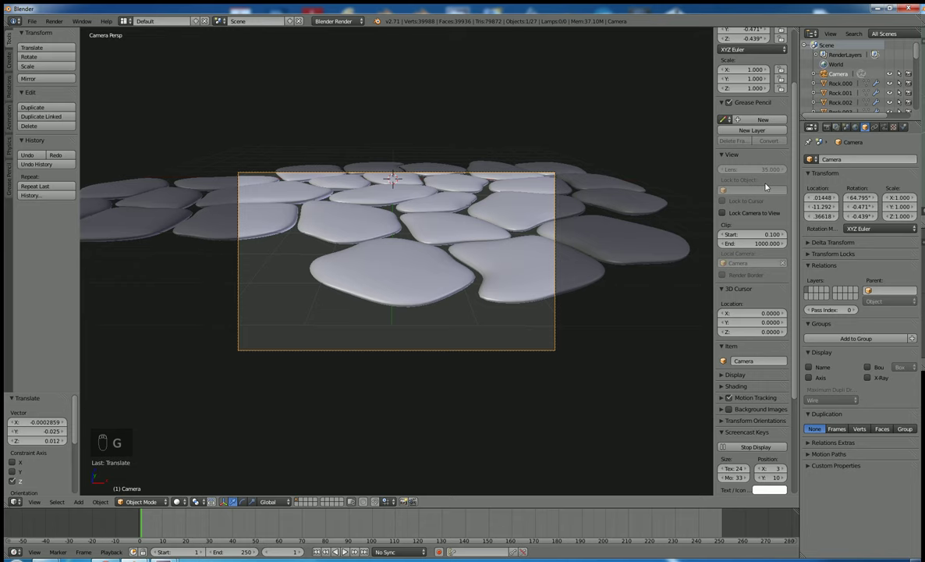
scroll(784, 106, "up", 3)
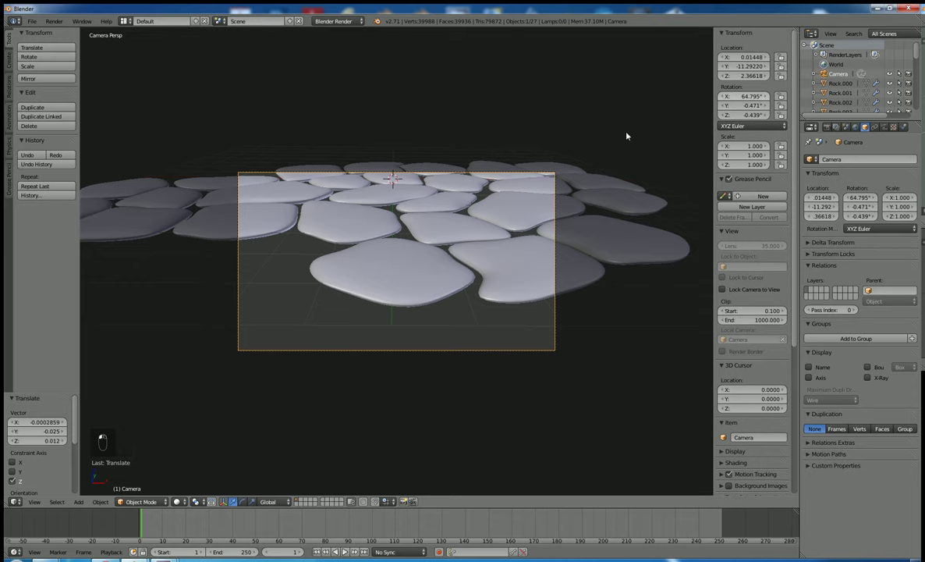
- Set the camera rotation to X 66°, Y 0°, Z 0° and split the 3D view in two
key("n")
key("n")
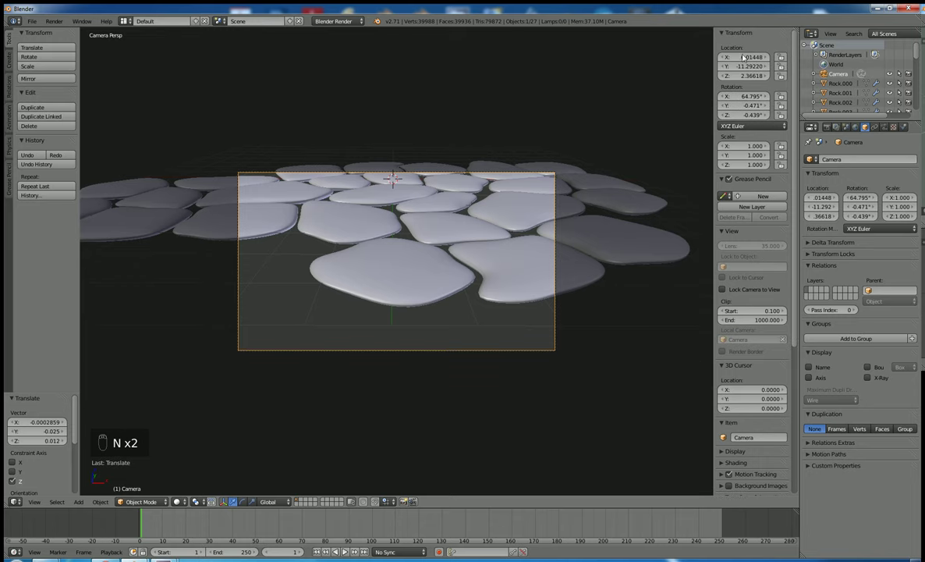
left_click(747, 114)
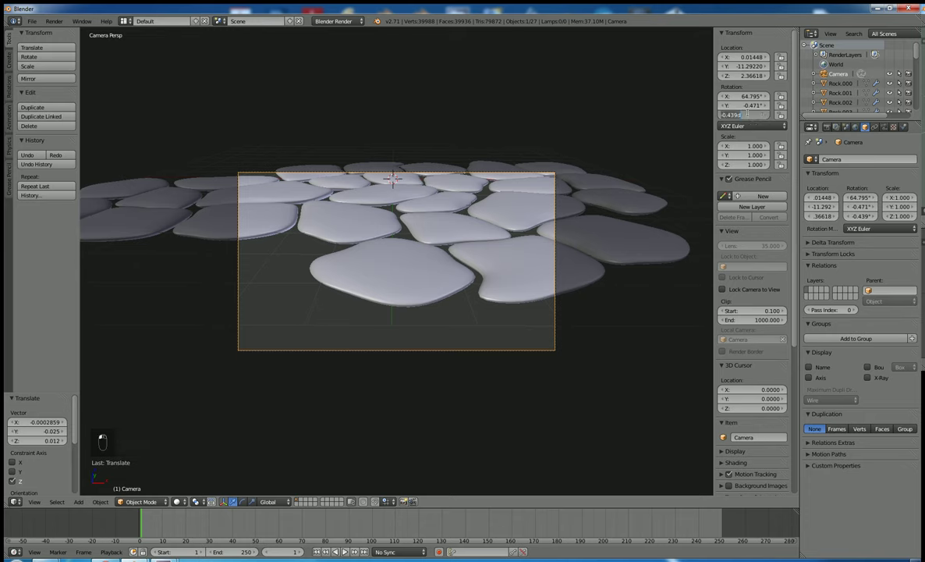
type("0")
key("Return")
left_click(749, 105)
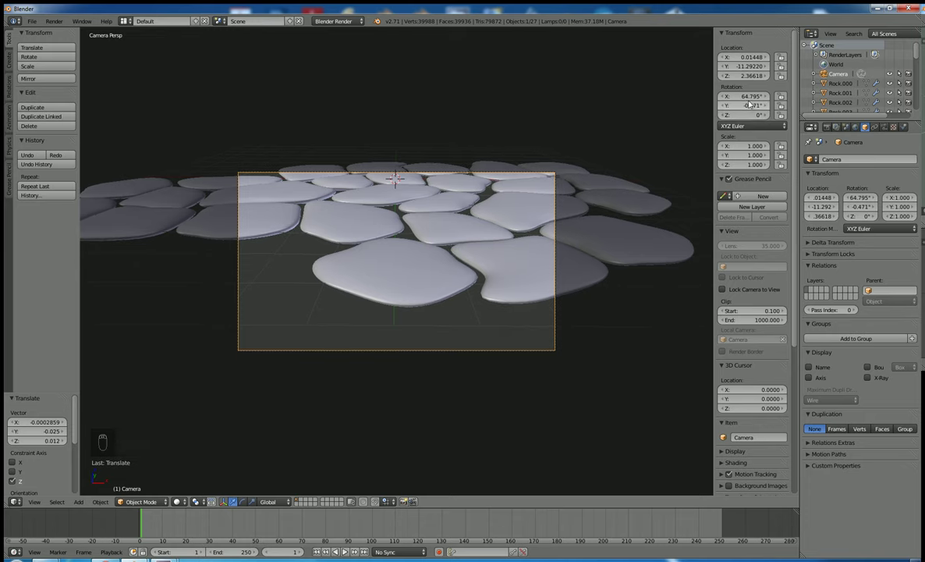
type("0")
key("Return")
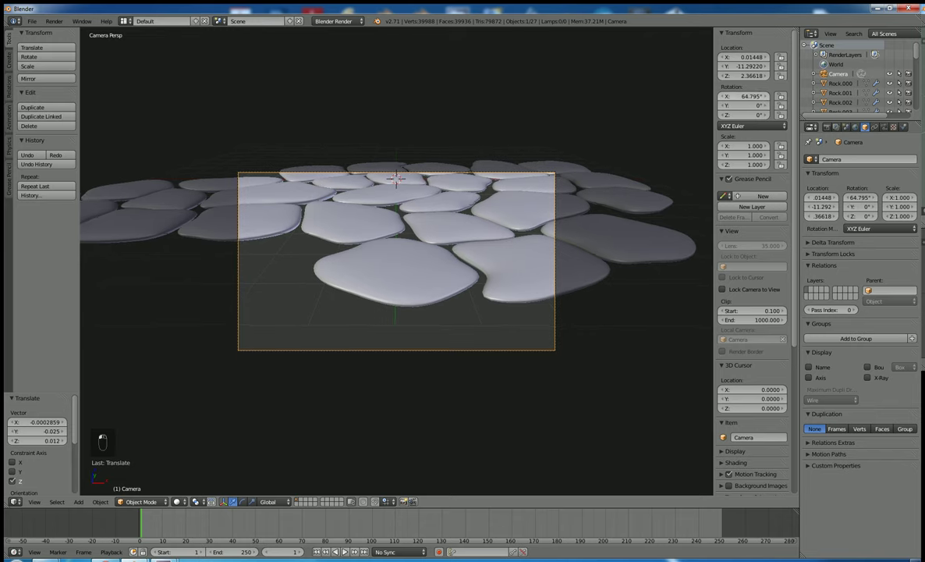
left_click(748, 96)
type("65")
key("Return")
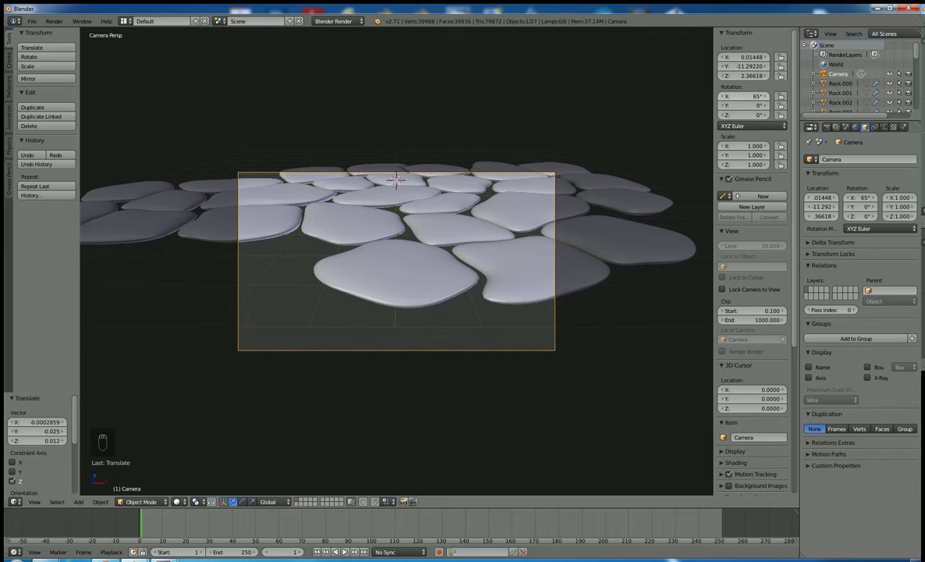
left_click(723, 97)
left_click_drag(759, 97, 767, 97)
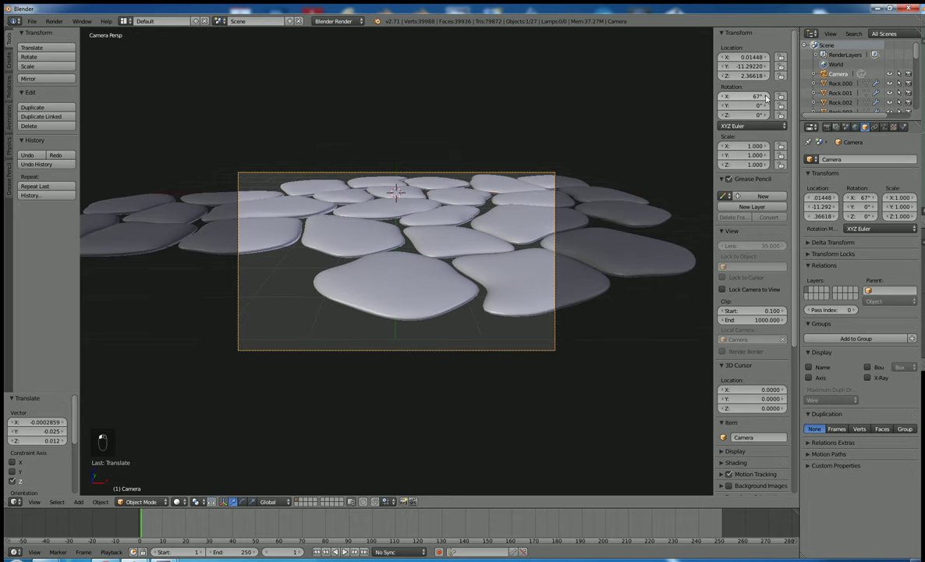
left_click(723, 96)
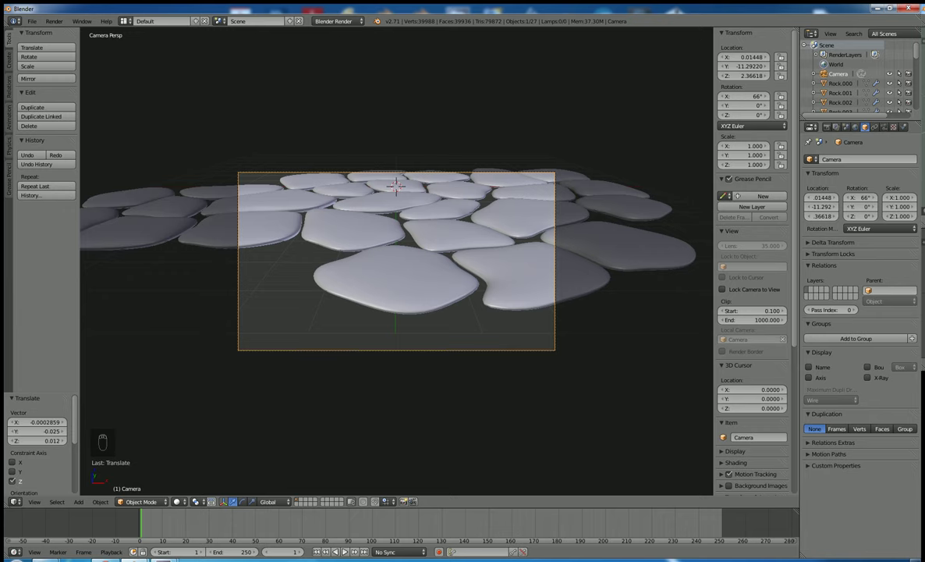
left_click_drag(792, 29, 490, 33)
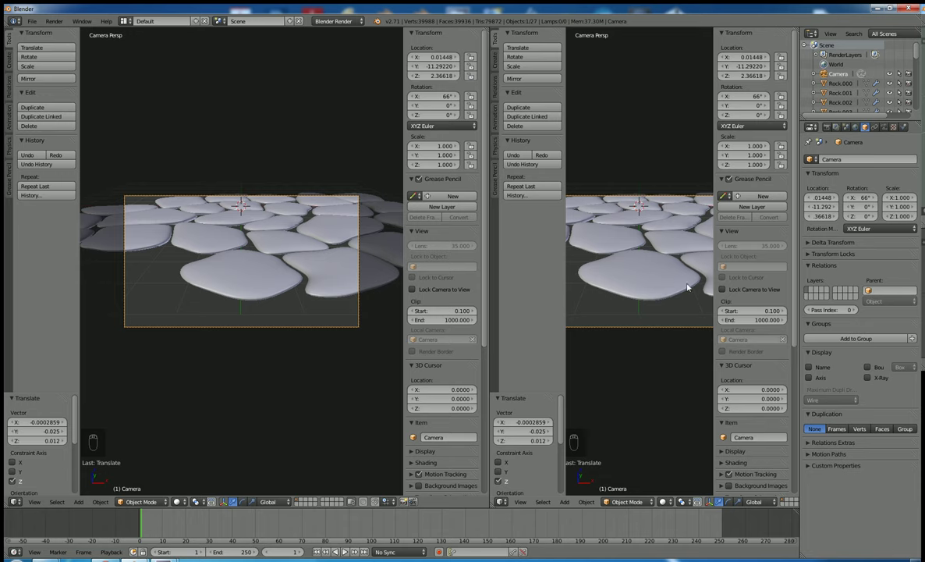
- Hide the right view's T and N panels and drag the divider to widen the left view
key("t")
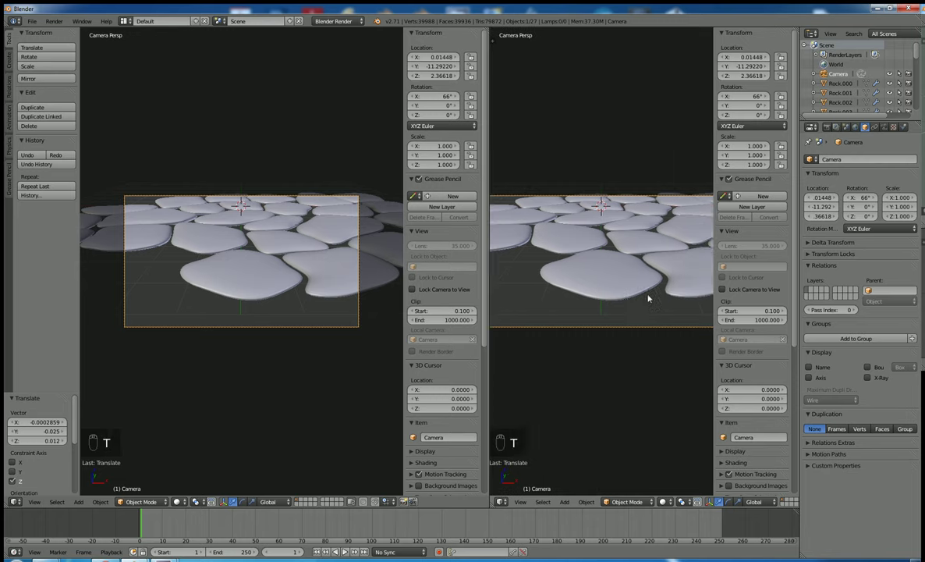
key("n")
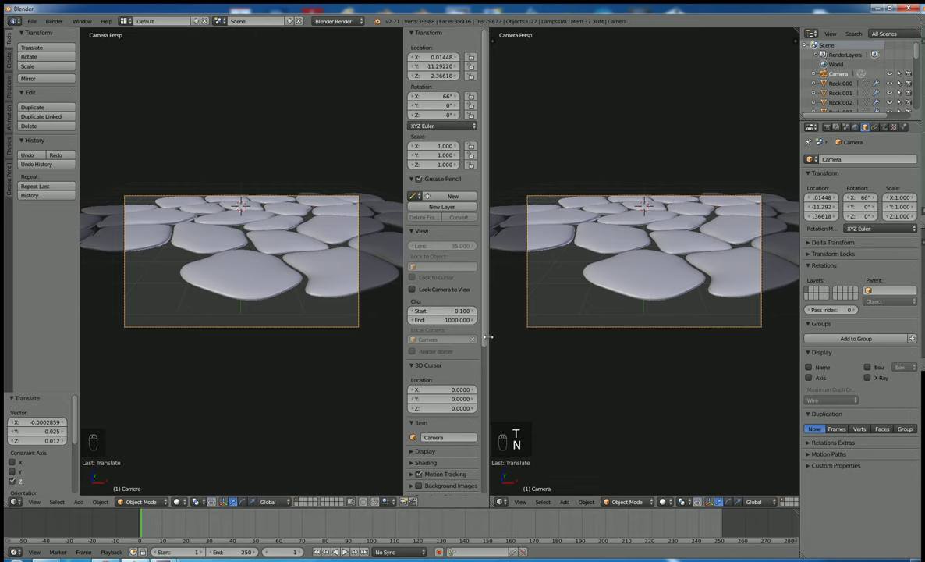
left_click_drag(488, 337, 555, 335)
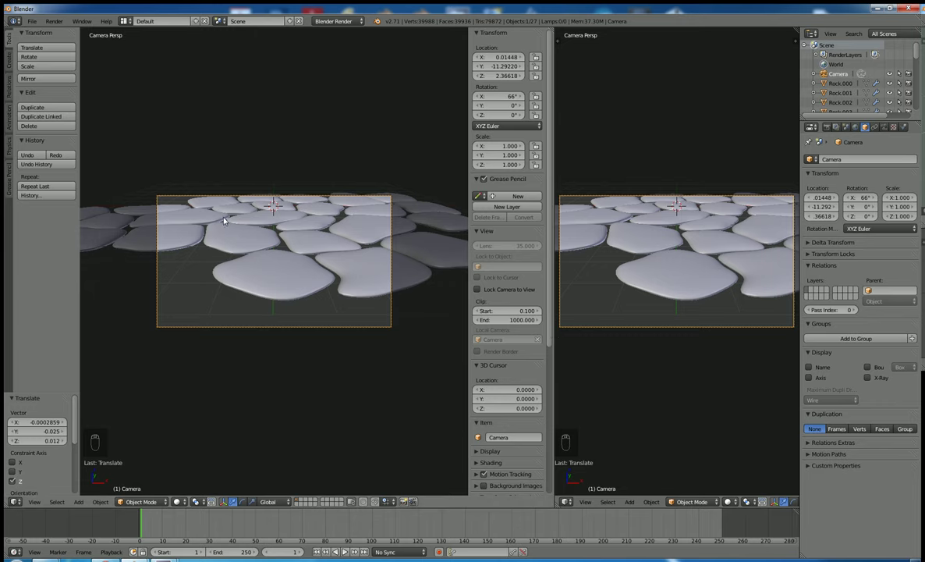
- In top view, move Rock.009 toward the bottom of the patch
key("KP_7")
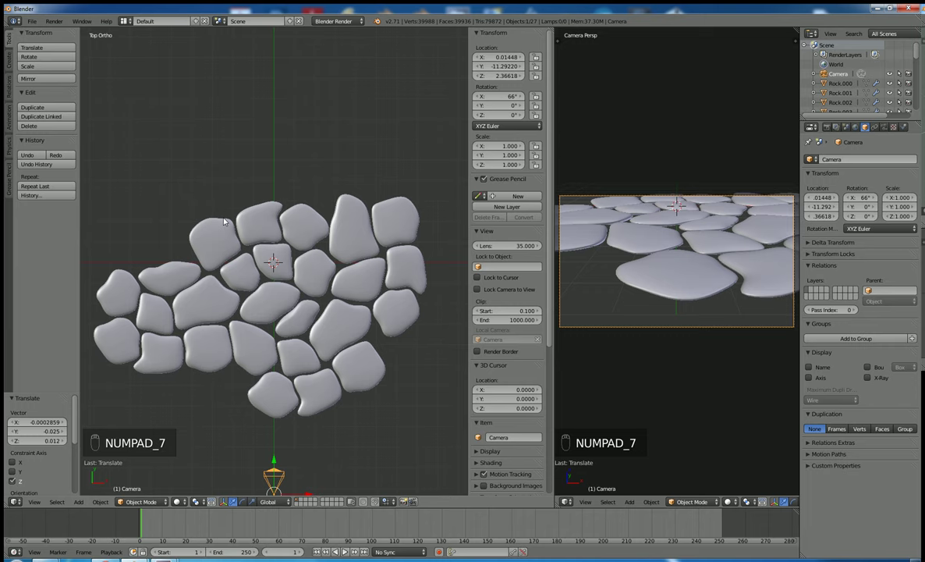
right_click(150, 358)
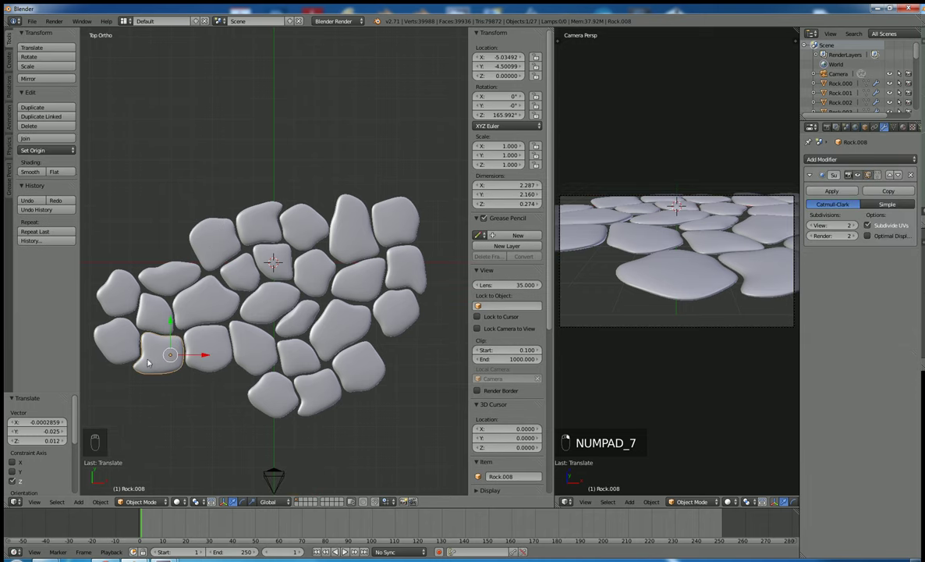
right_click(118, 349)
key("g")
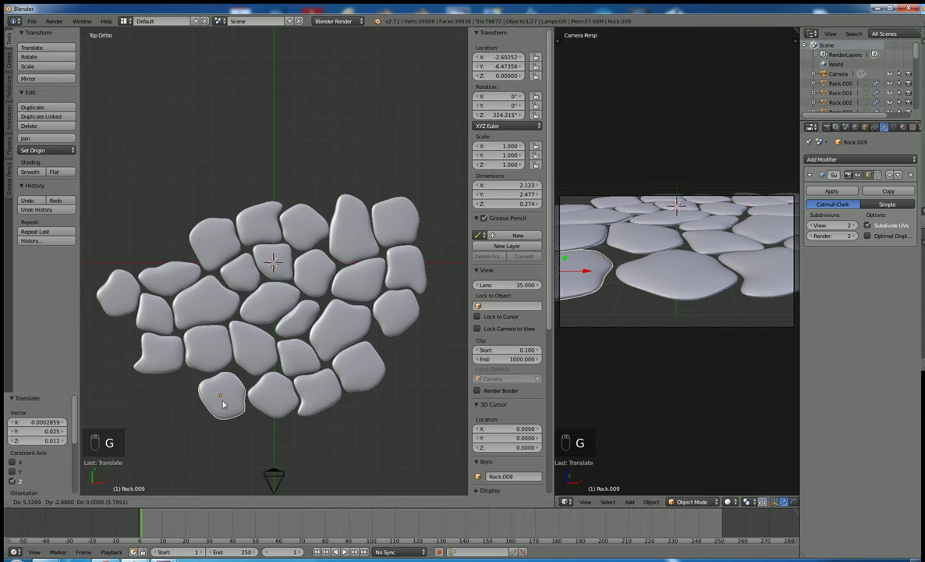
left_click(221, 404)
- Reshape Rock.009 by repositioning one of its vertices several times
key("Tab")
right_click(235, 378)
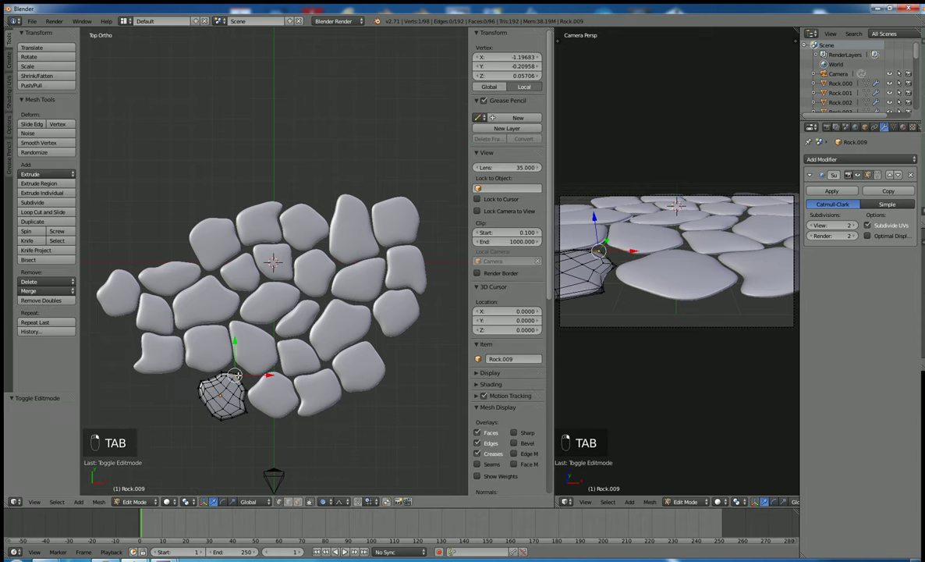
key("g")
left_click(231, 366)
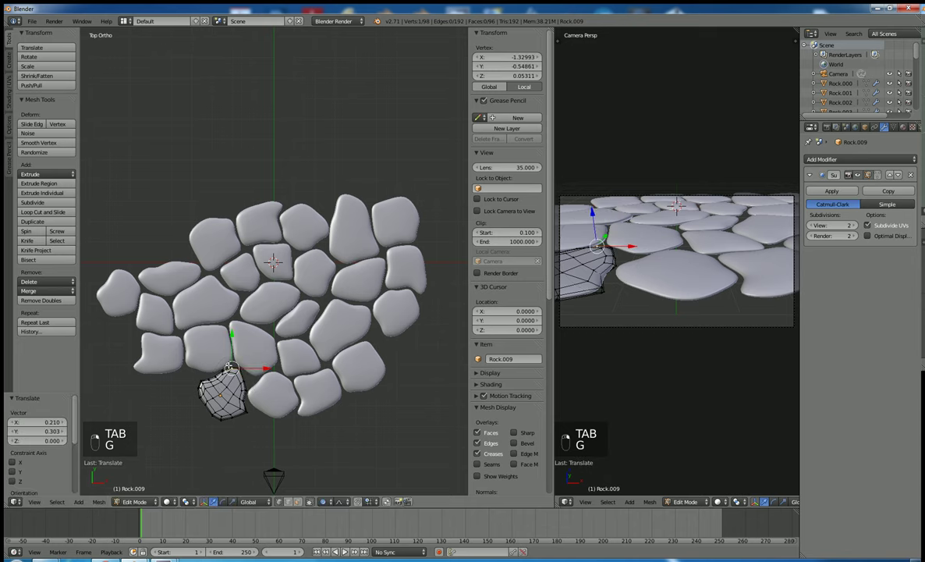
key("g")
left_click(244, 380)
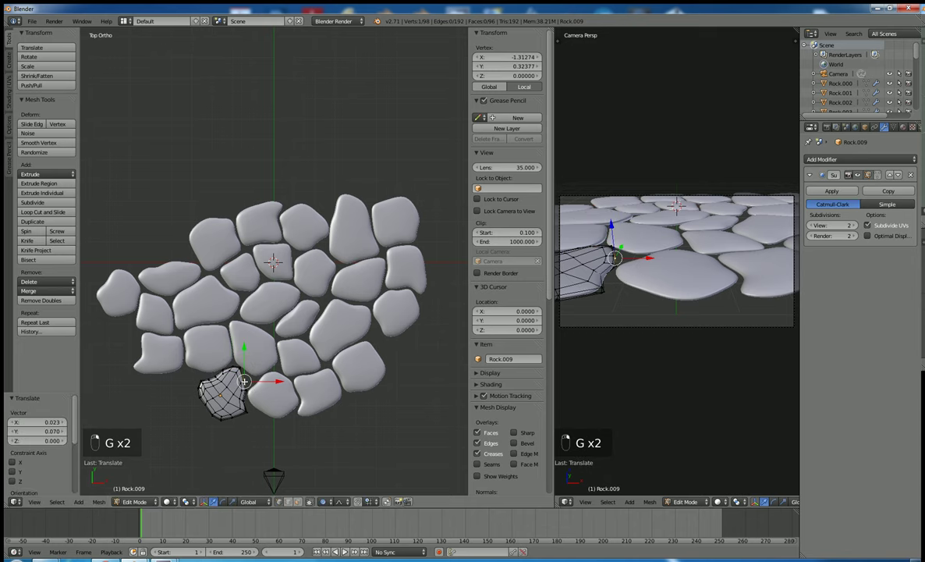
key("g")
left_click(248, 381)
key("Tab")
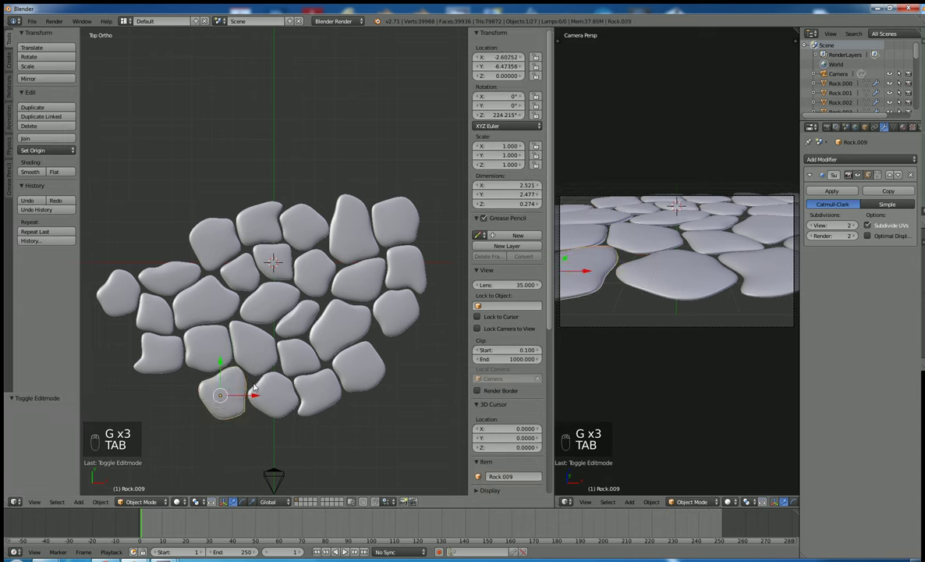
- Reshape the neighbouring rocks Rock.017 and Rock.016 with smooth-falloff vertex moves
right_click(254, 388)
key("Tab")
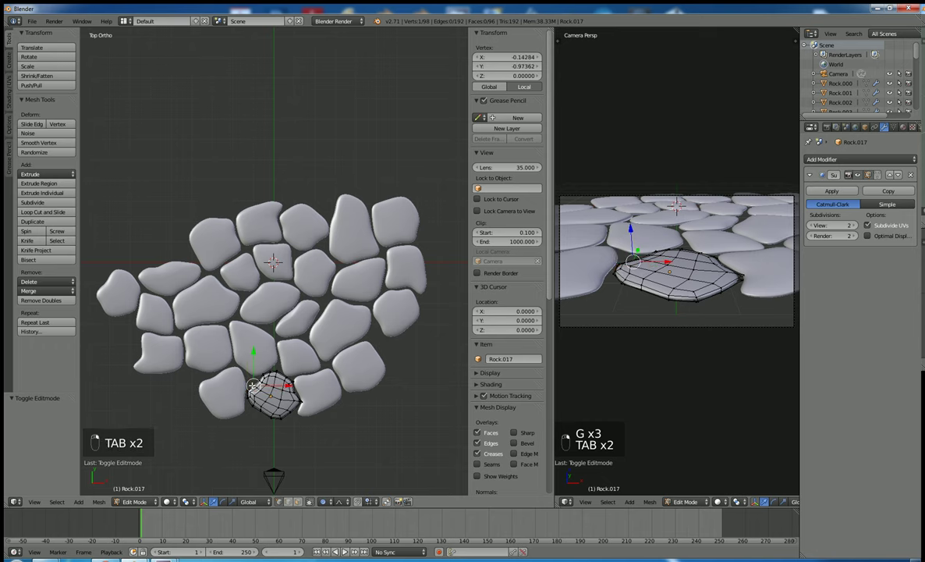
key("g")
left_click(243, 377)
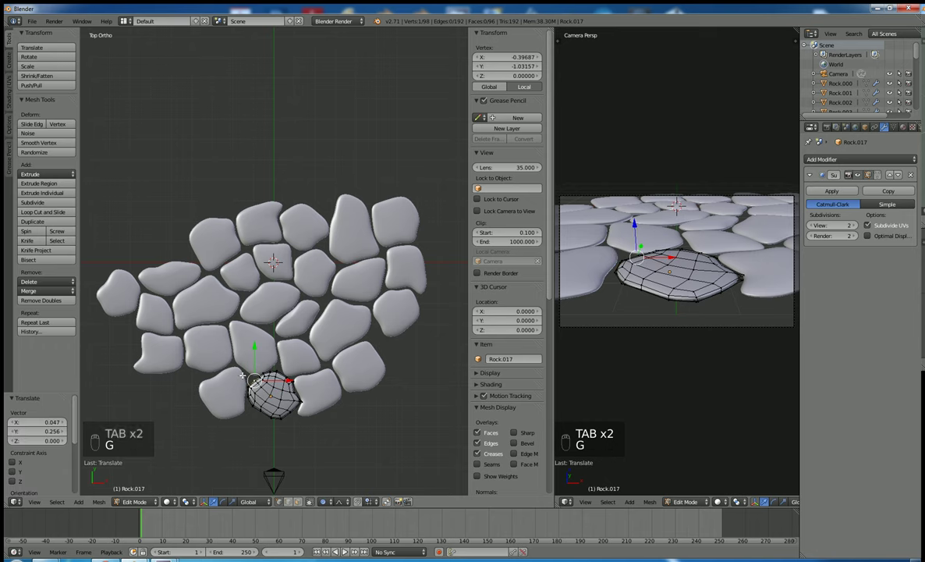
key("Tab")
right_click(251, 373)
key("Tab")
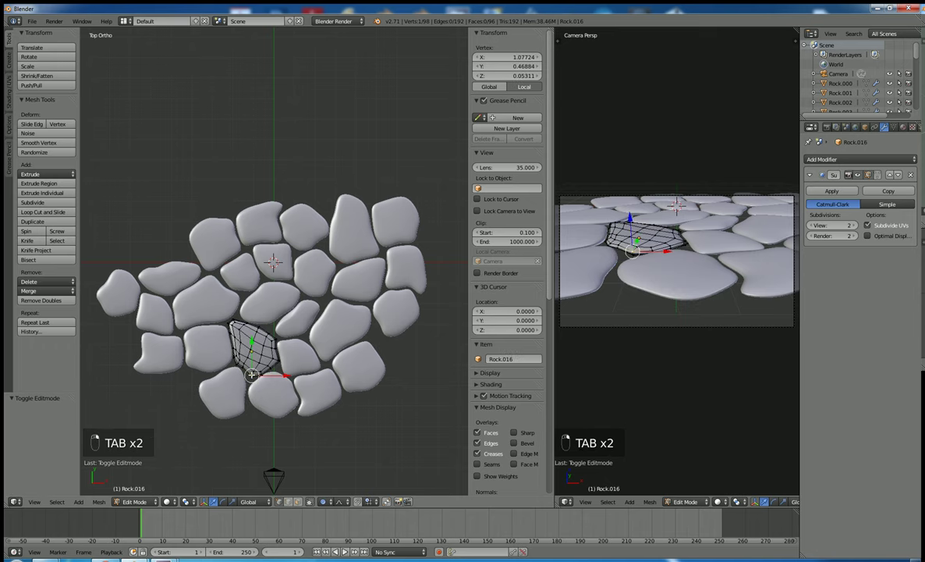
key("g")
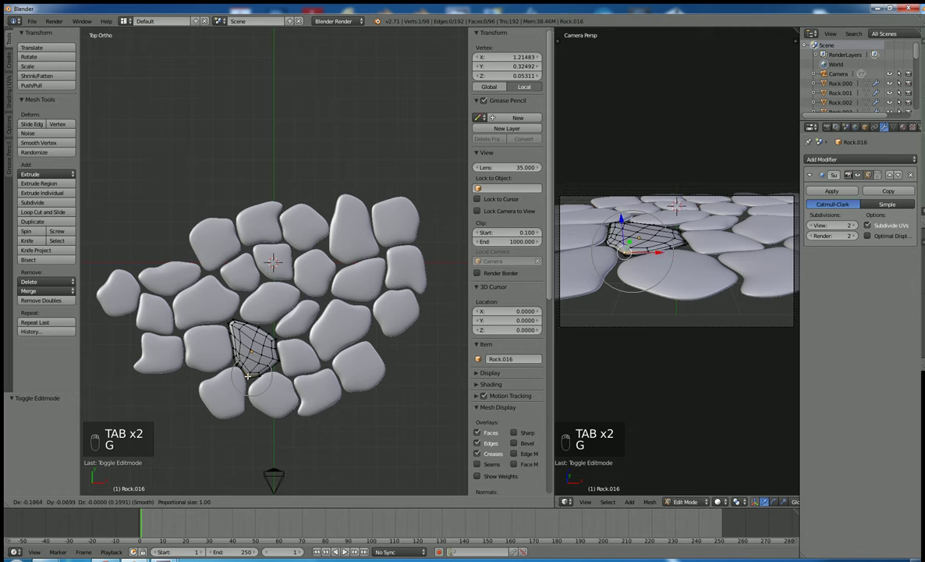
left_click(246, 376)
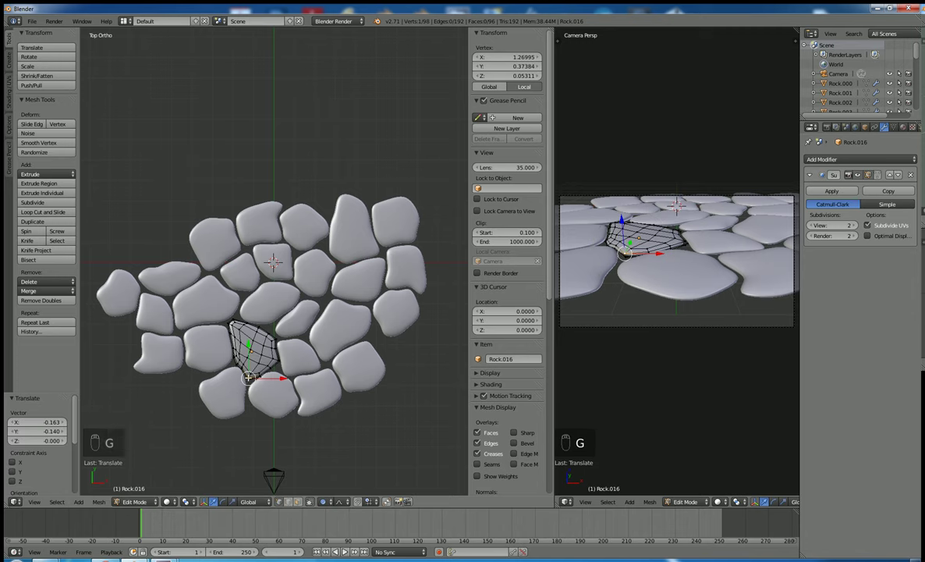
key("Tab")
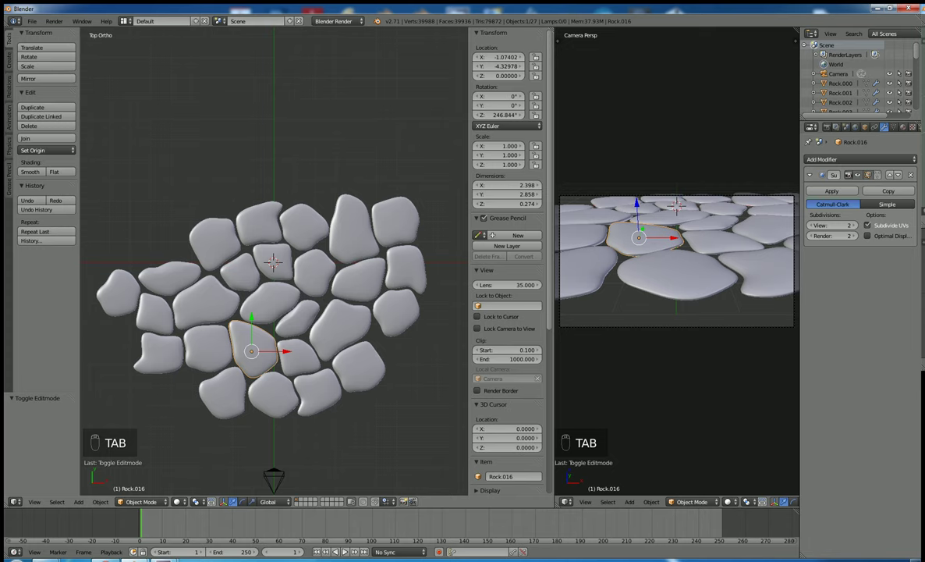
- Move the leftmost rock, Rock.010, down to the bottom of the patch
right_click(118, 290)
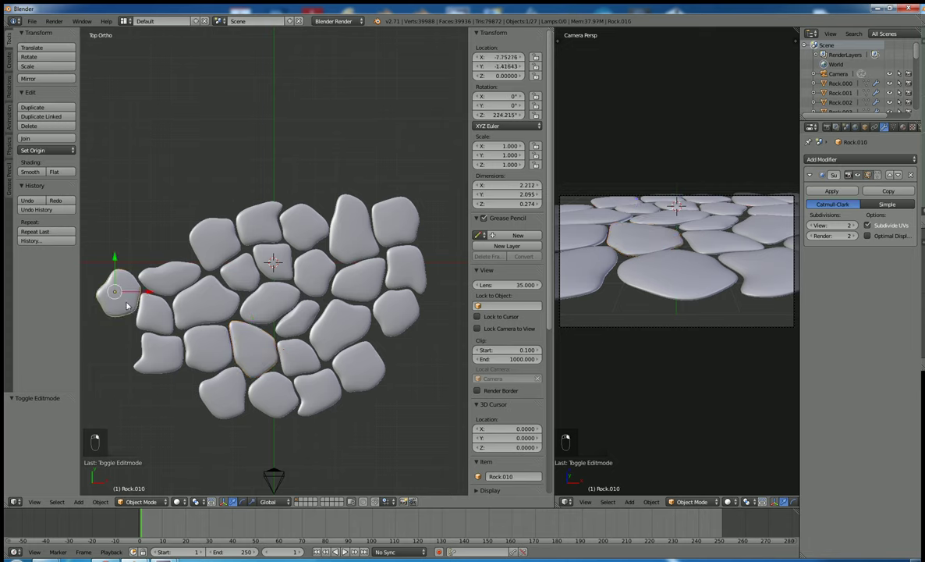
key("g")
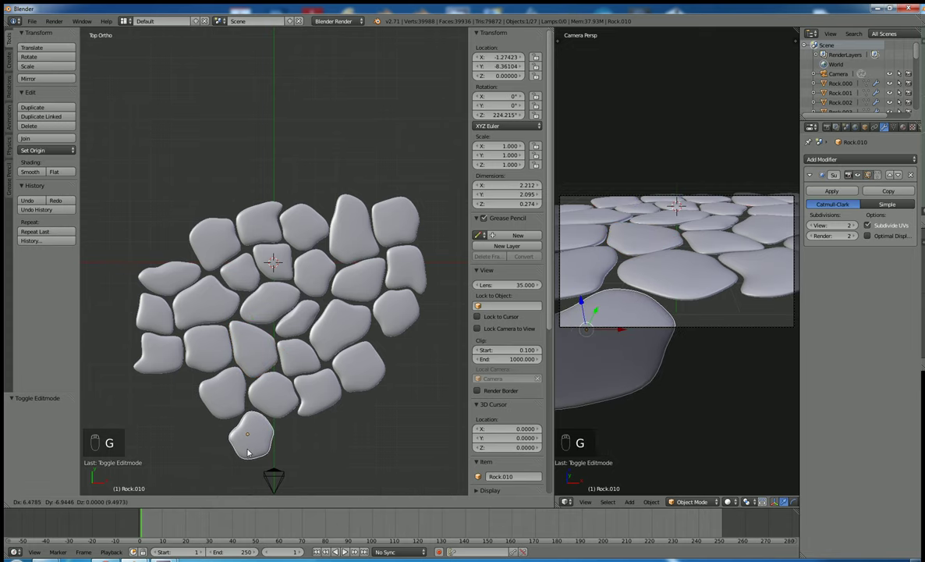
left_click(246, 451)
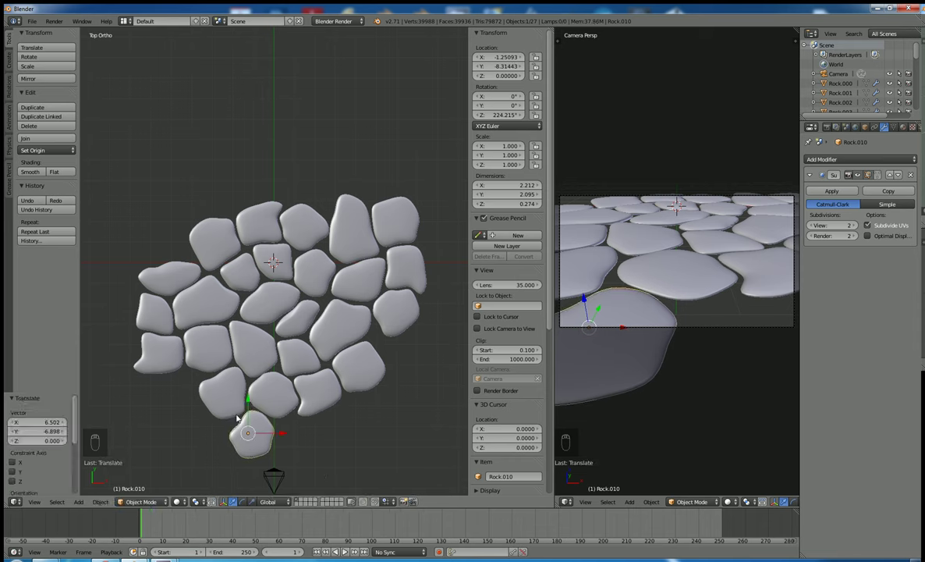
- Pull another vertex of Rock.009 downward with proportional editing
right_click(222, 393)
key("Tab")
scroll(249, 405, "up", 3)
scroll(249, 404, "down", 2)
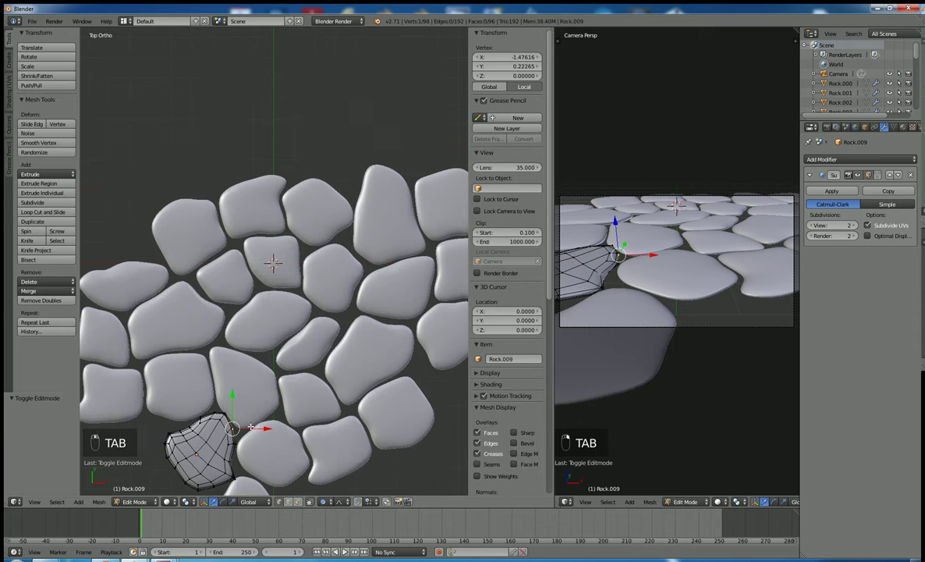
scroll(262, 382, "down", 1)
right_click(260, 387)
key("g")
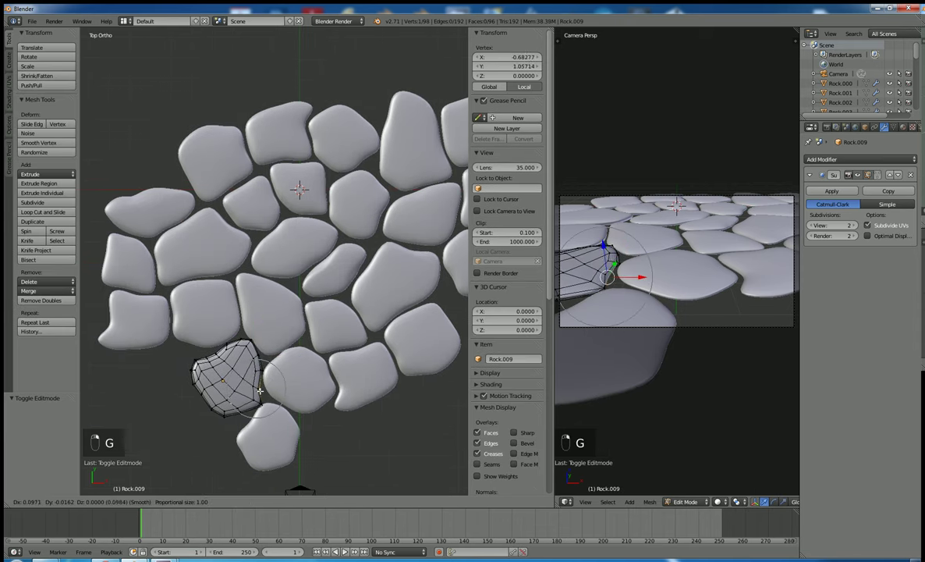
left_click(261, 388)
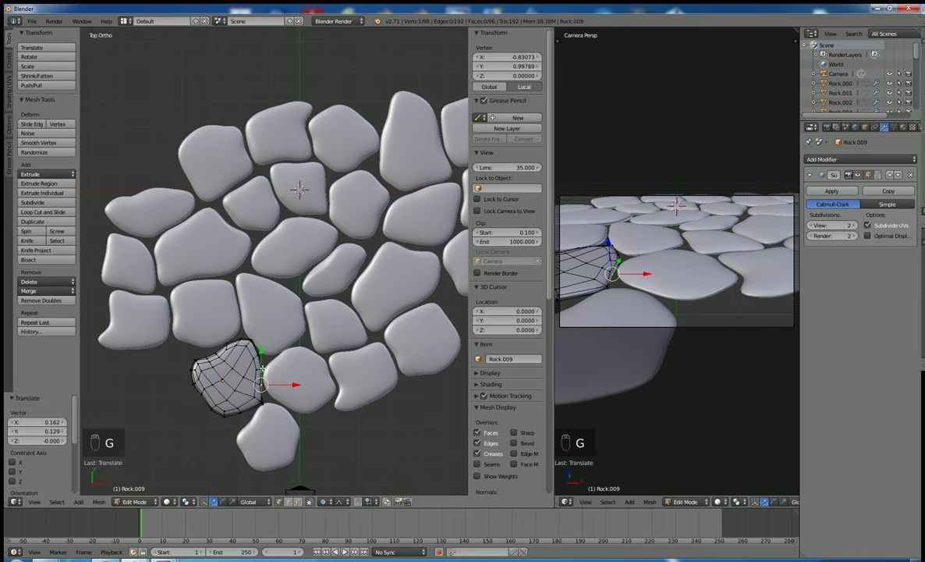
key("g")
left_click(262, 410)
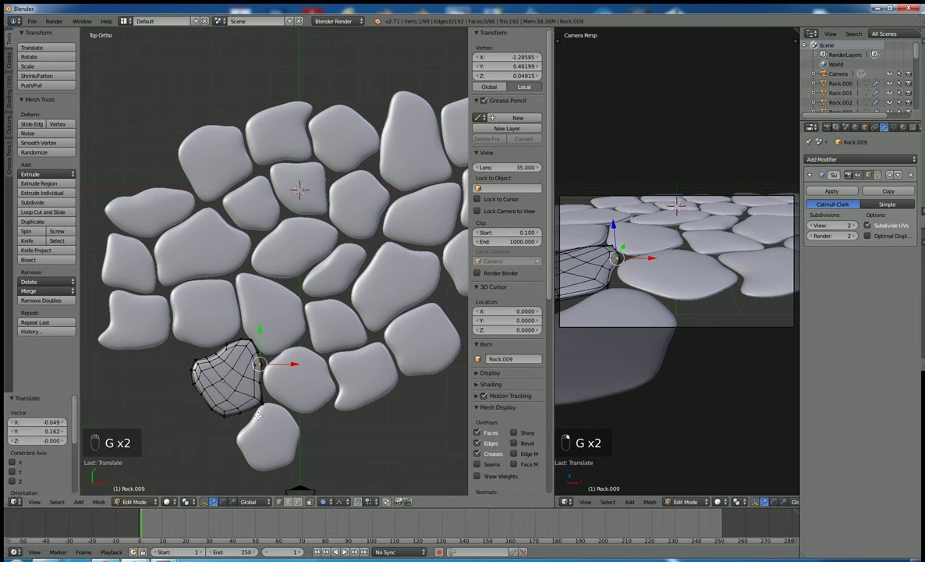
- Refine Rock.009's outline by moving two more edge vertices
right_click(262, 394)
key("g")
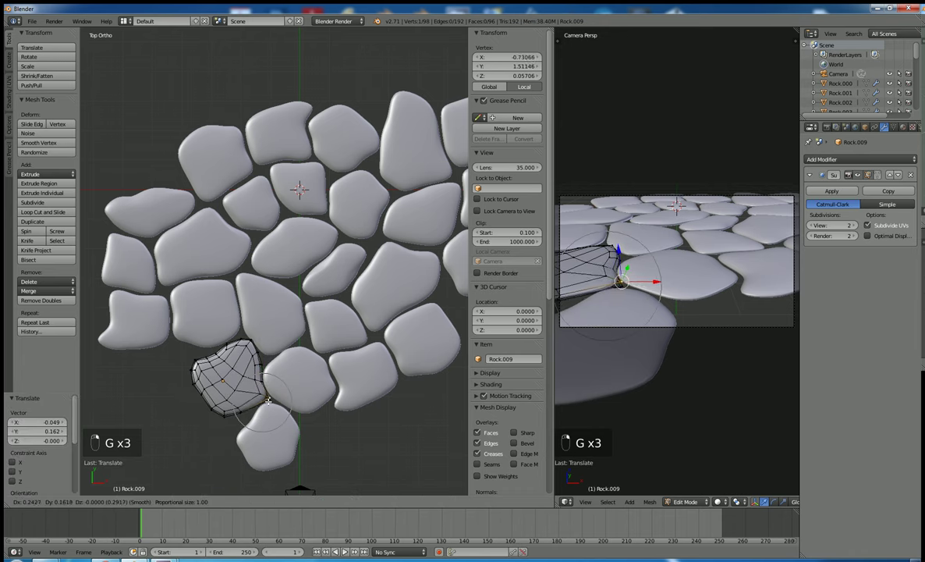
left_click(268, 399)
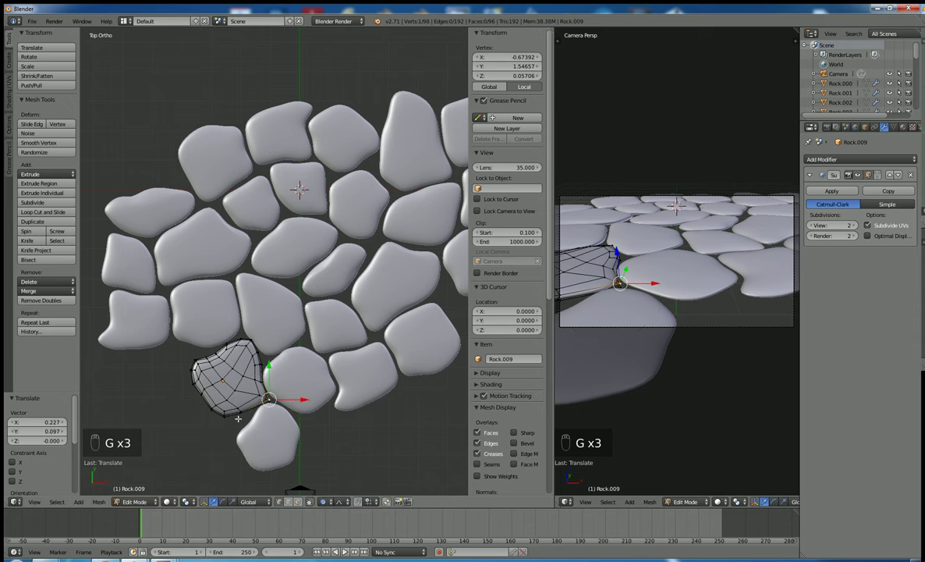
right_click(240, 412)
key("g")
left_click(239, 418)
key("Tab")
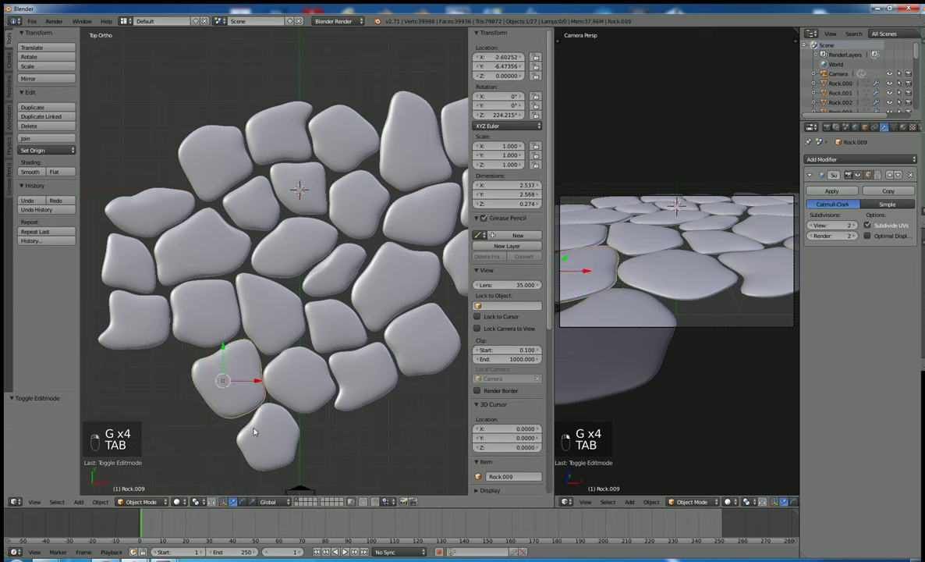
- Reshape the rock at the bottom of the patch by moving its edge upward
right_click(254, 432)
key("Tab")
key("g")
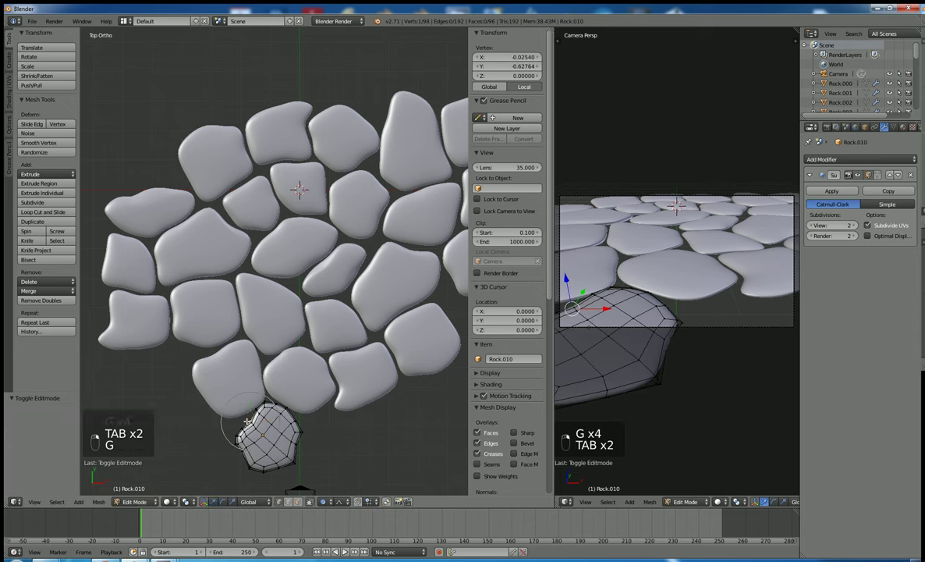
left_click(241, 426)
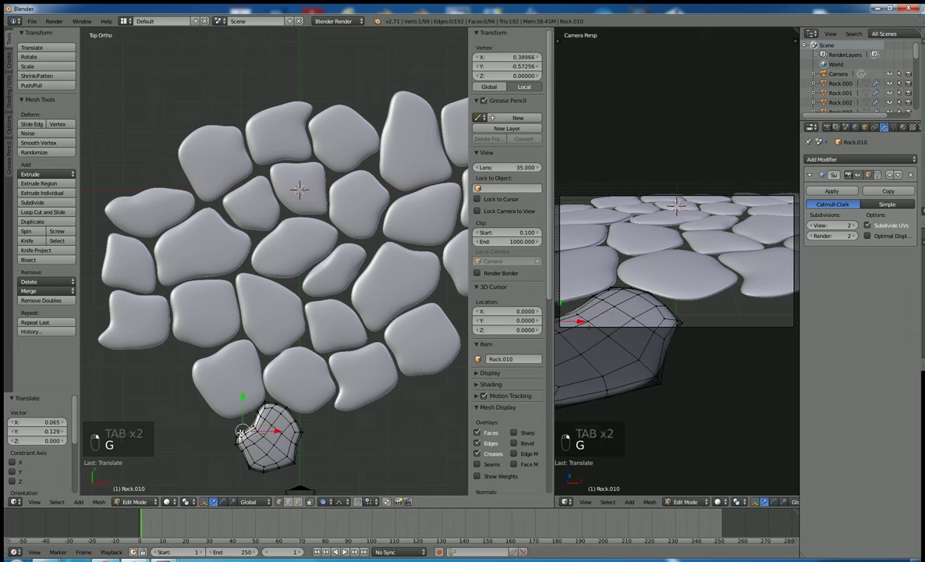
key("g")
left_click(240, 415)
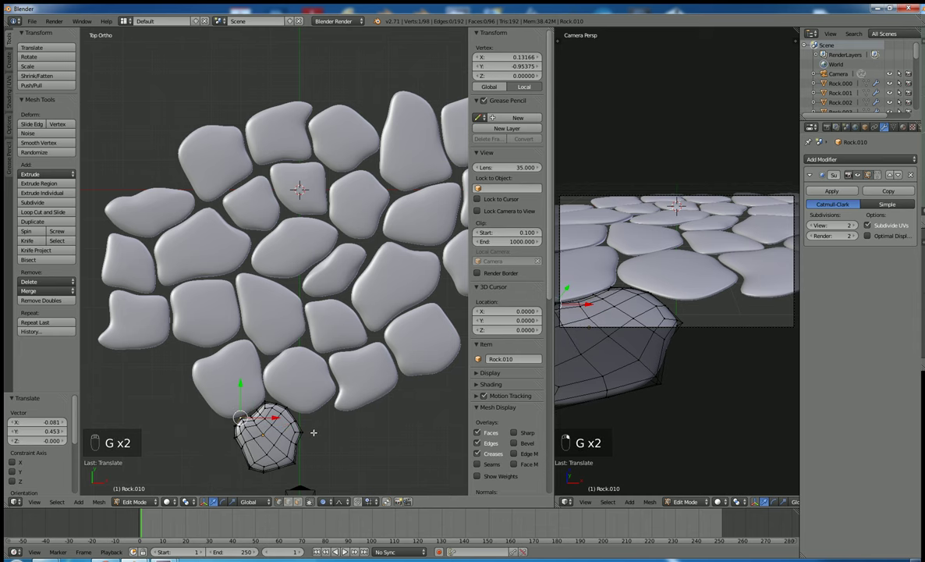
key("Tab")
- Move the left-edge rock Rock.013 into the bottom row and adjust one vertex
right_click(134, 275)
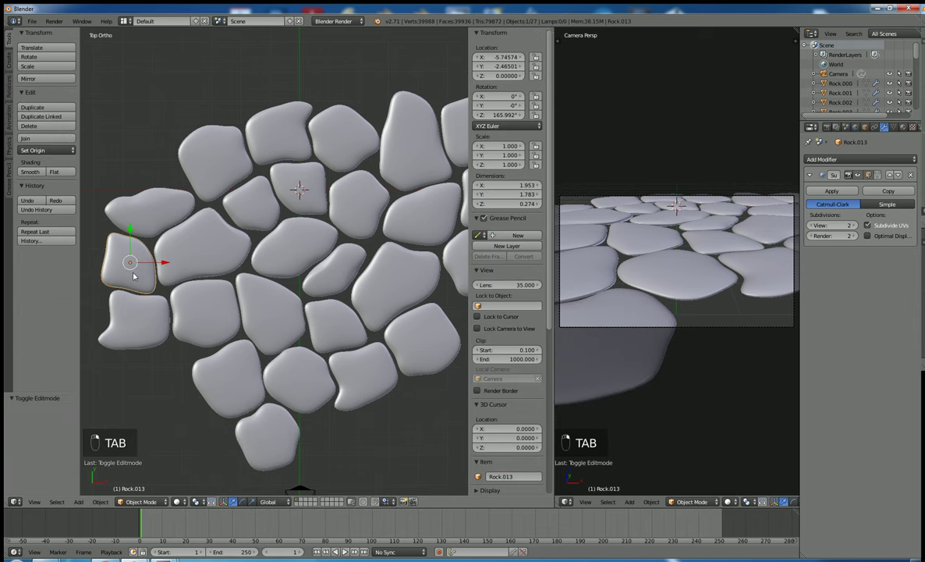
key("g")
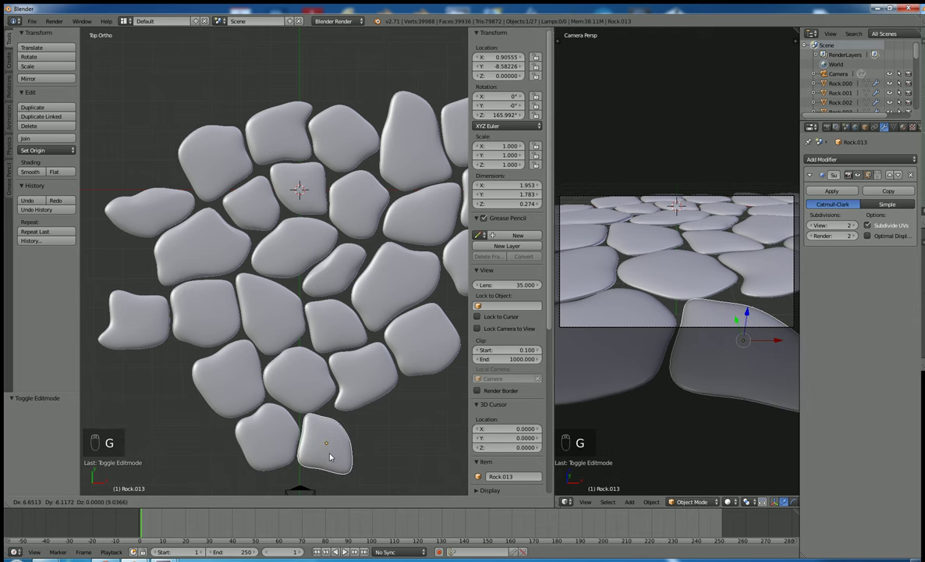
left_click(331, 458)
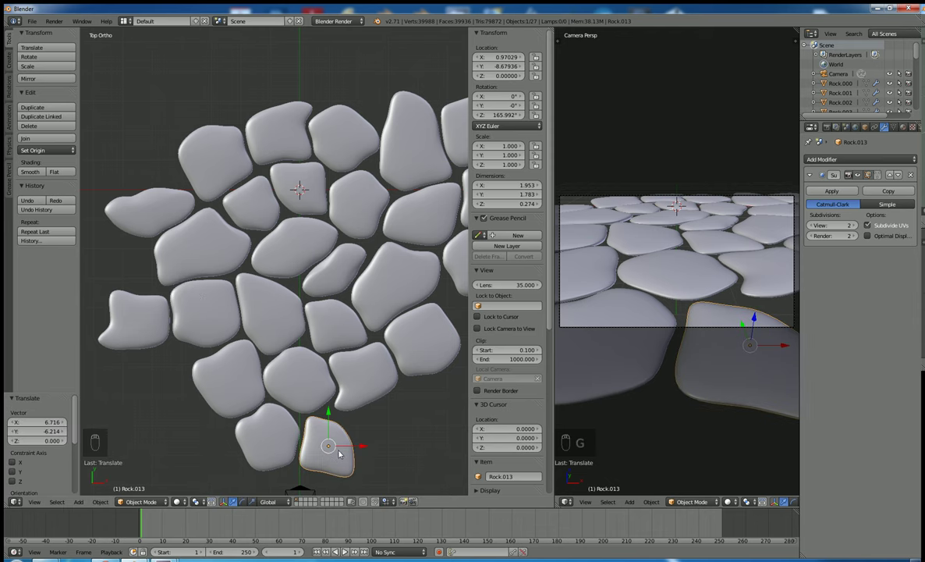
key("Tab")
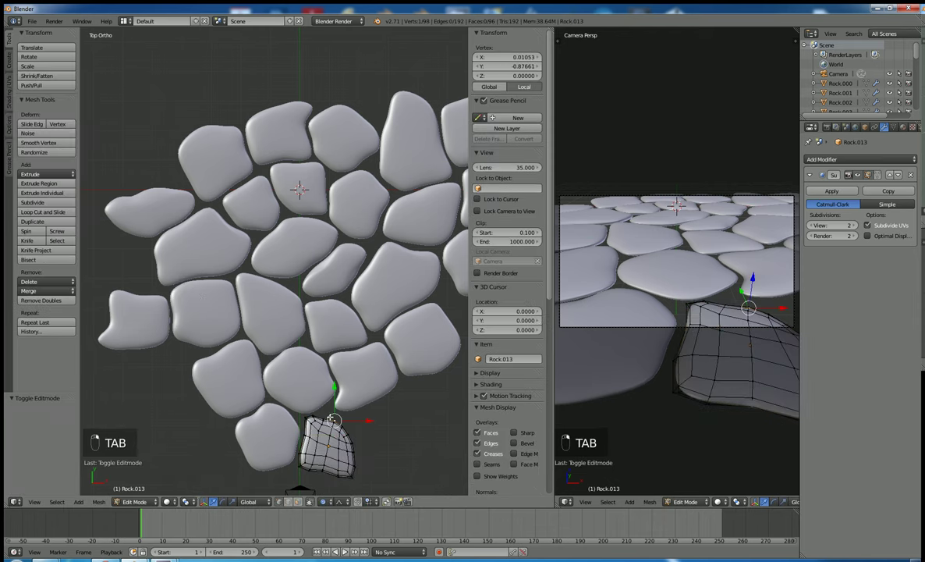
key("g")
left_click(331, 412)
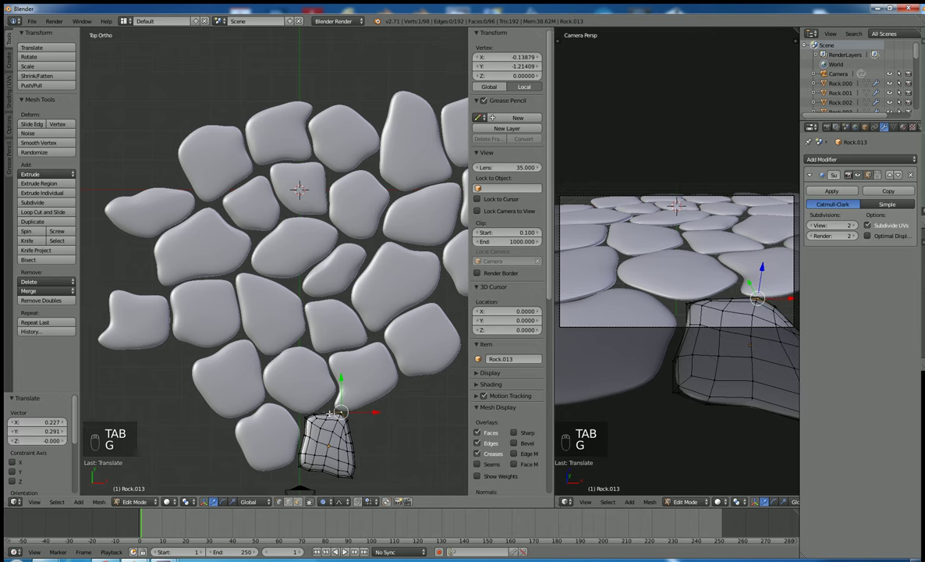
key("g")
key("g")
left_click(327, 409)
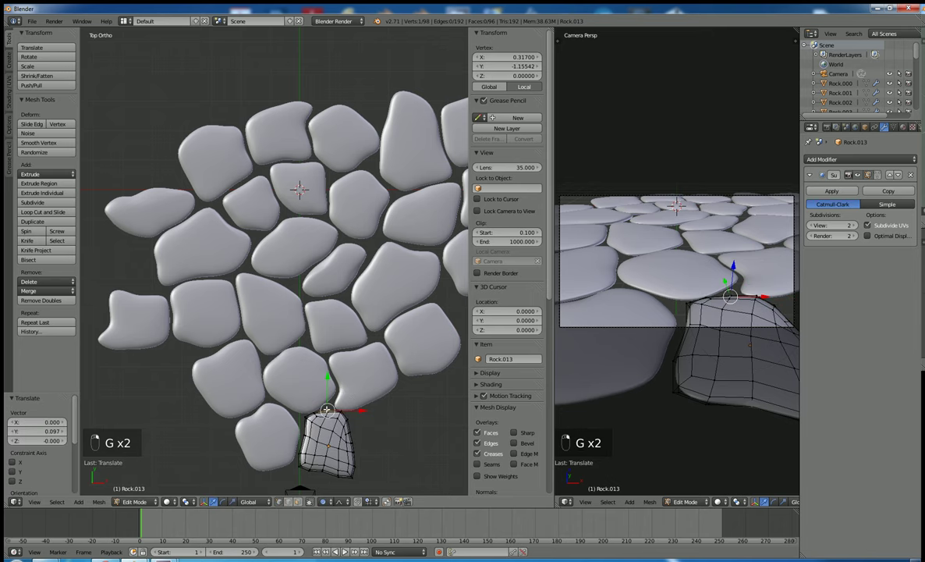
key("Tab")
- Try reshaping a middle rock, cancel it, and nudge the bottom rock's position
right_click(301, 381)
key("Tab")
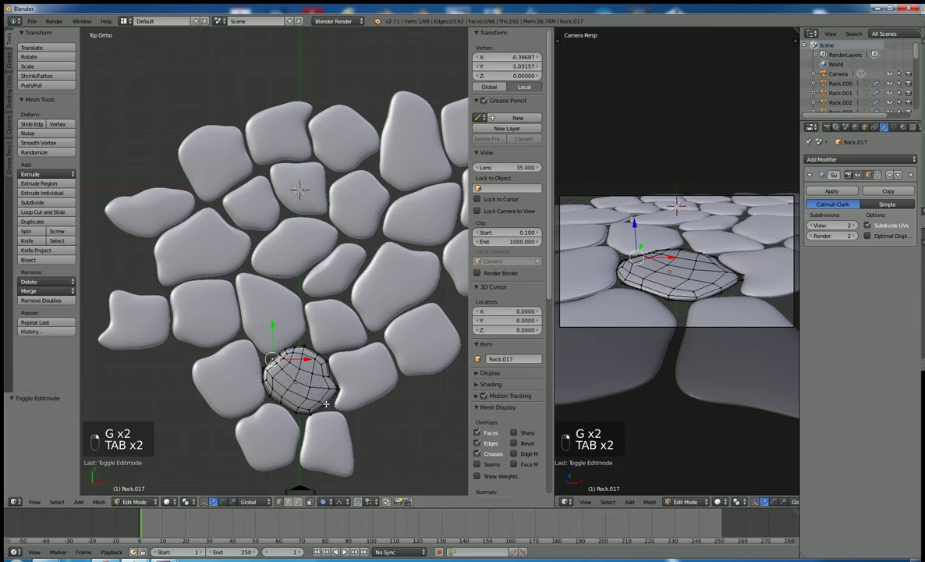
key("g")
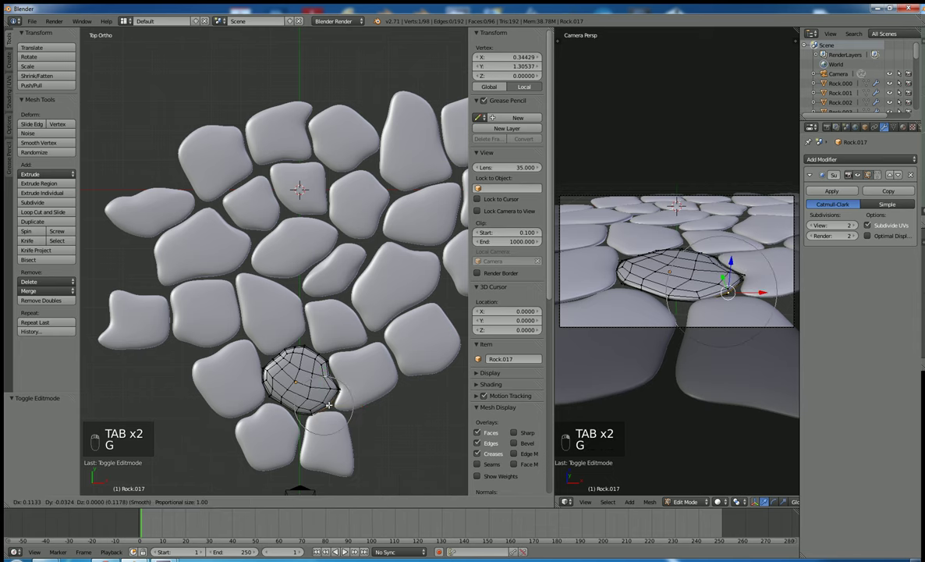
right_click(329, 404)
key("Tab")
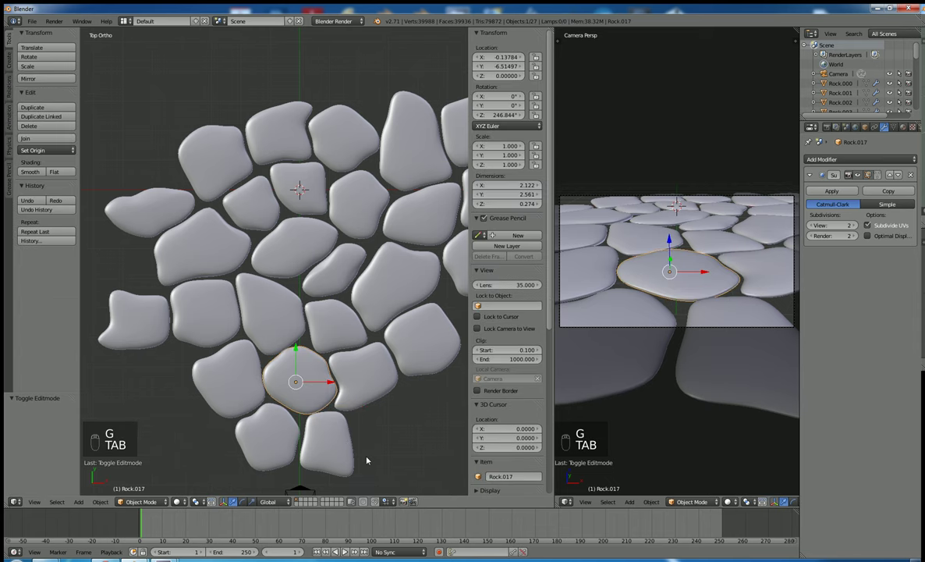
right_click(349, 443)
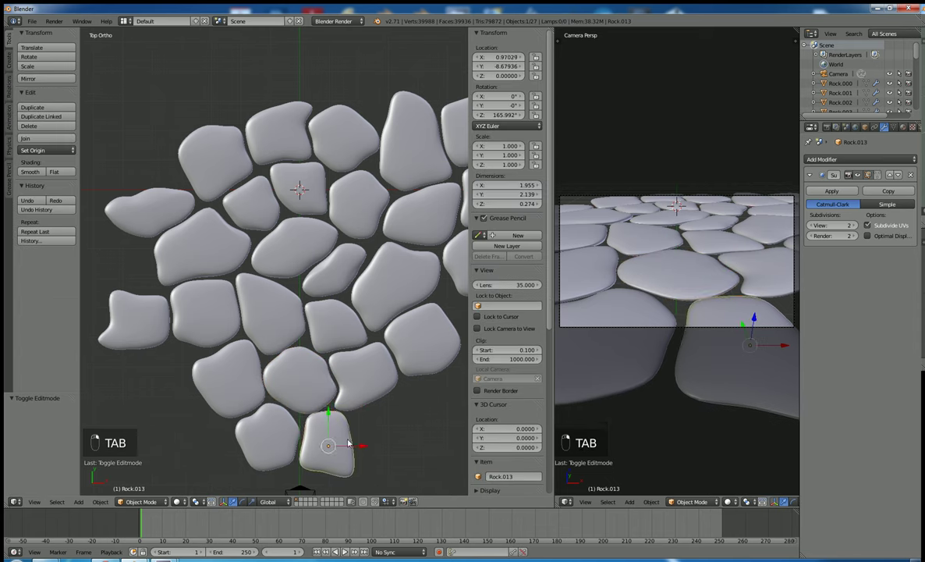
key("g")
left_click(345, 444)
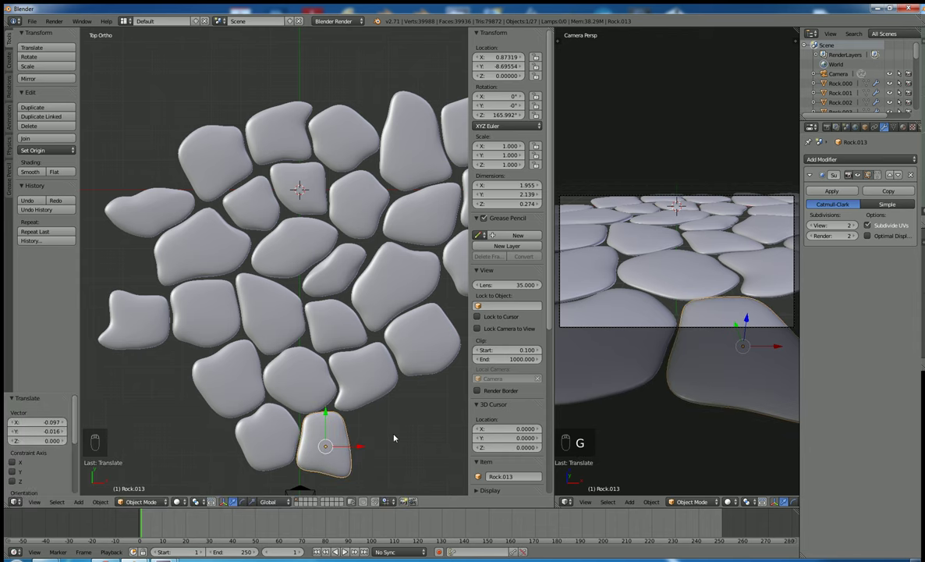
- Attempt a proportional reshape of the rock above the bottom one, then cancel it
right_click(356, 403)
key("Tab")
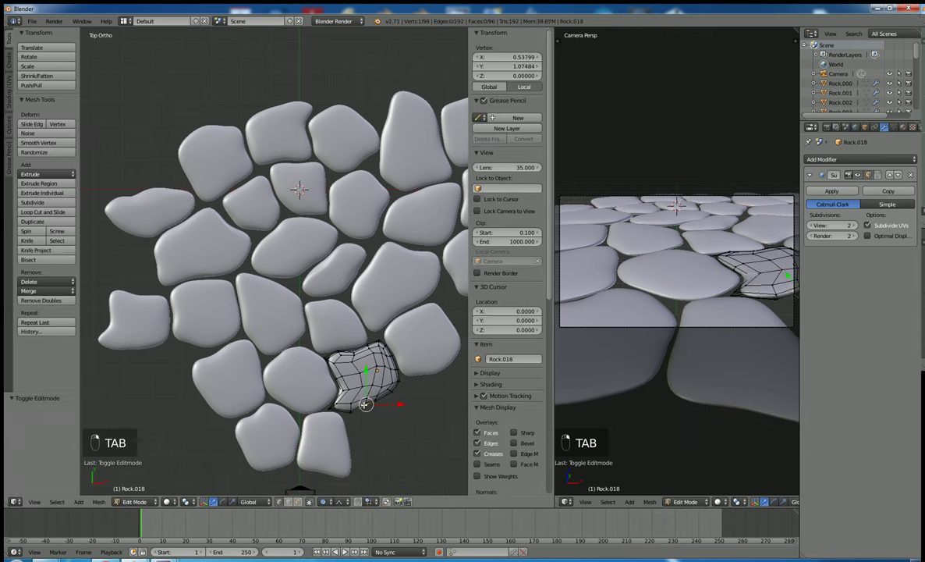
key("g")
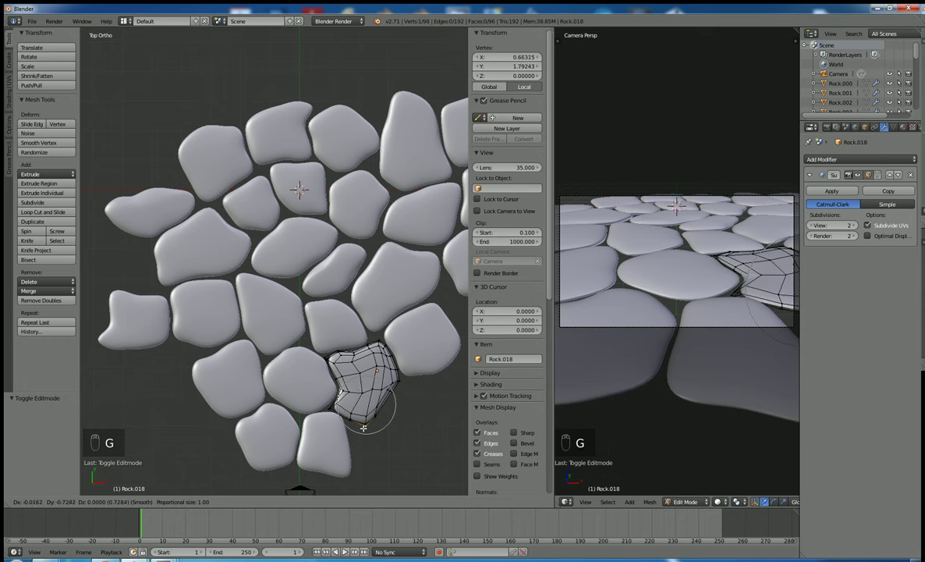
right_click(364, 425)
key("Tab")
- Square off the bottom rock's corner with two proportional vertex moves
right_click(328, 436)
key("Tab")
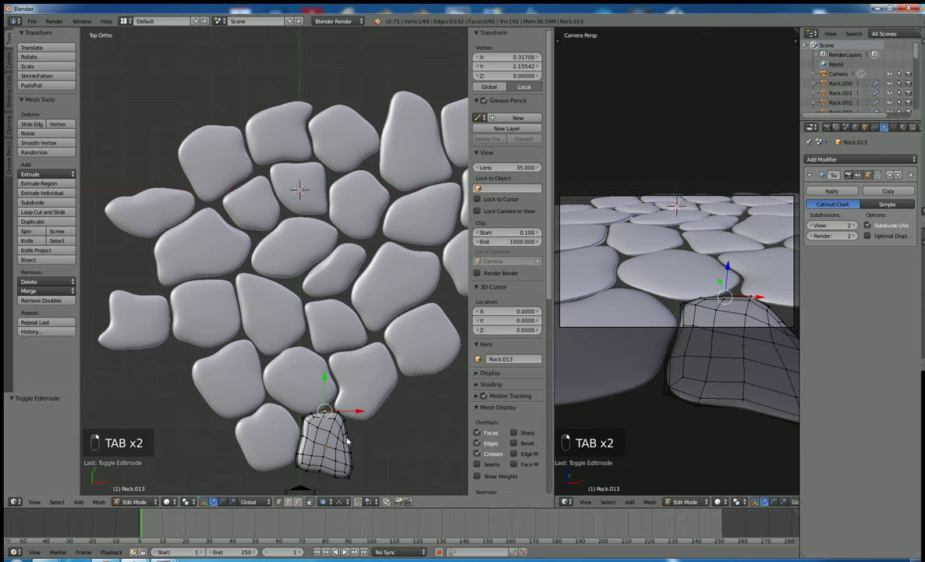
key("g")
key("g")
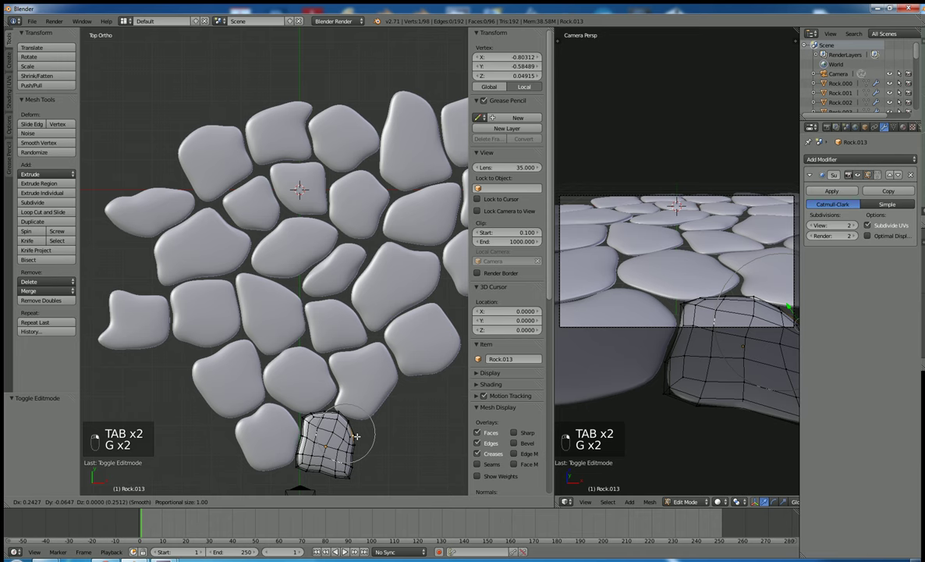
left_click(351, 438)
key("g")
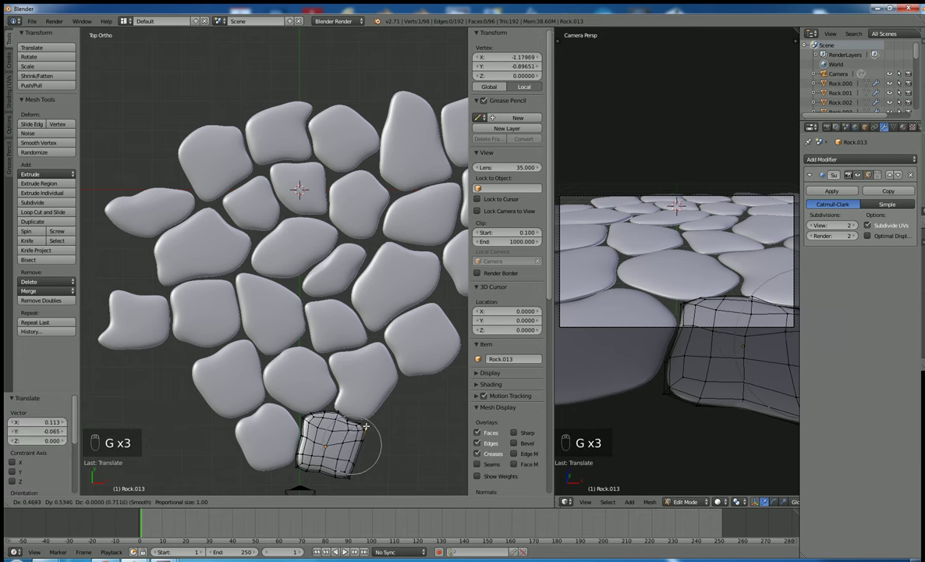
left_click(365, 428)
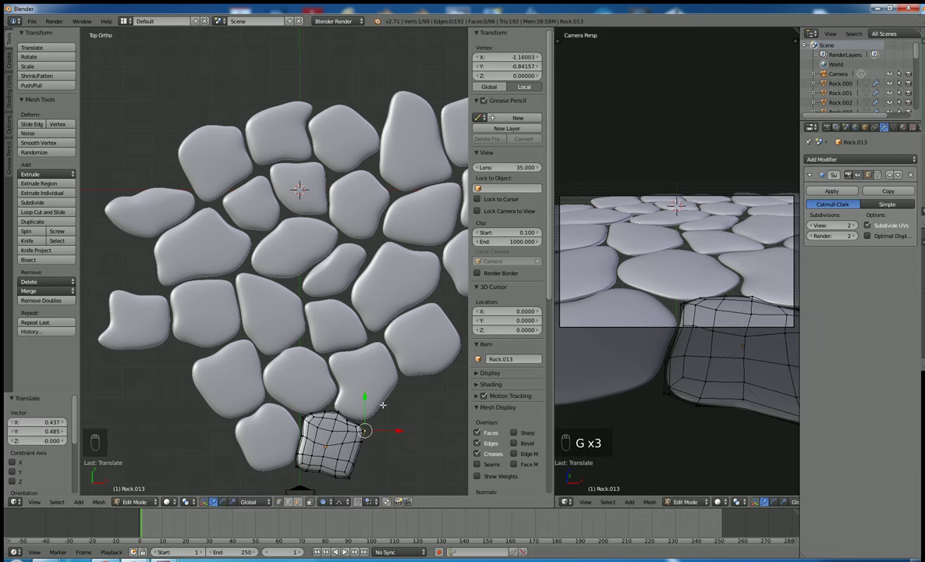
key("Tab")
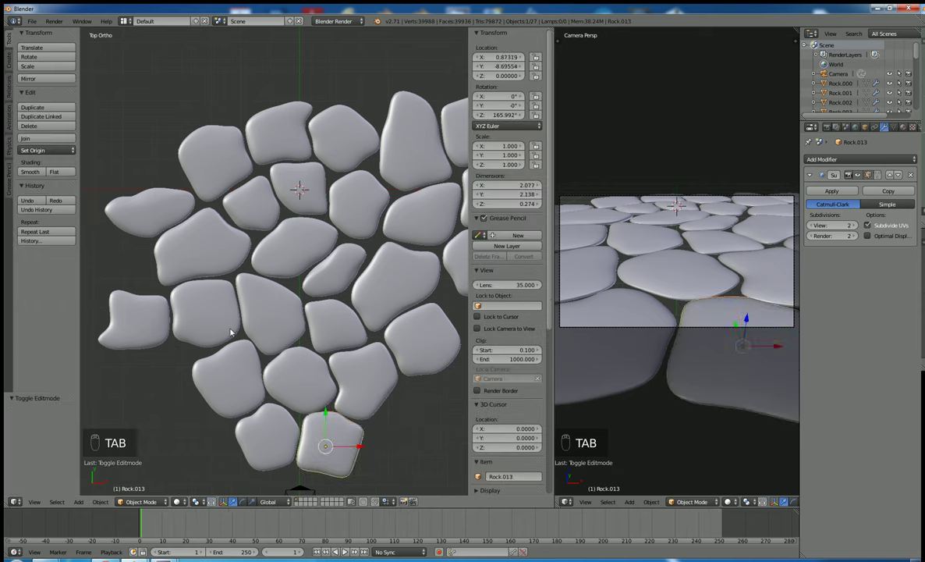
- Click through several rocks to select the lower-left rock
right_click(199, 310)
right_click(195, 259)
right_click(151, 207)
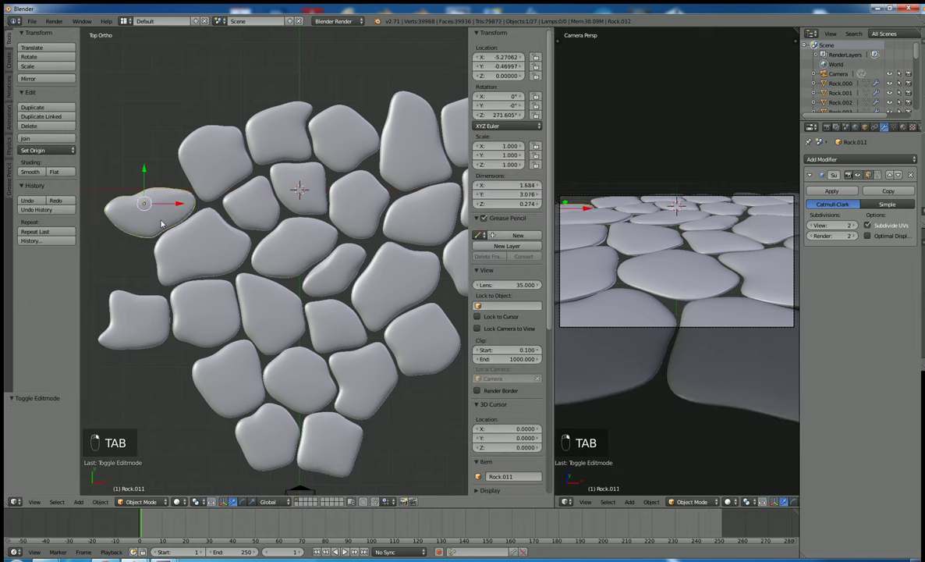
right_click(126, 288)
- Delete the lower-left rock, Rock.008
key("Delete")
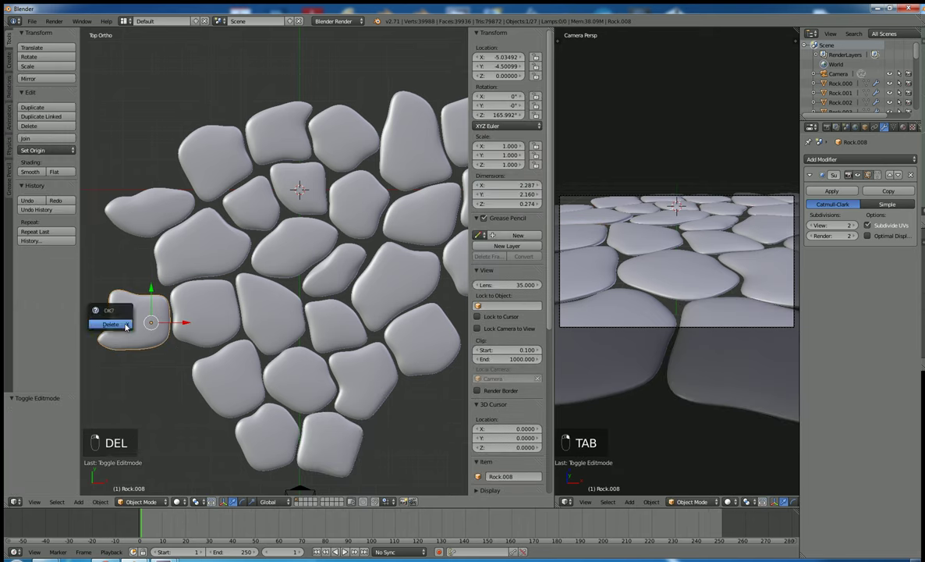
left_click(125, 324)
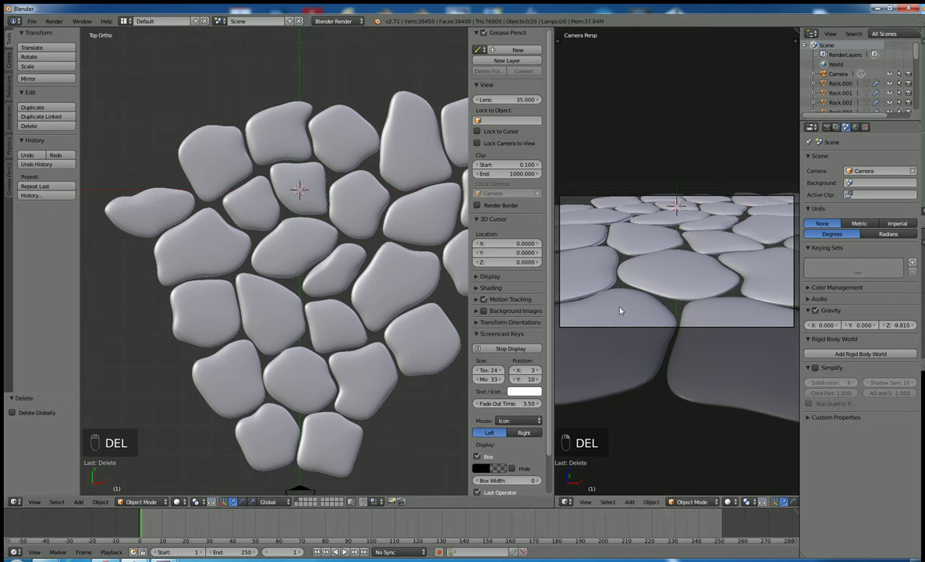
scroll(621, 312, "down", 4)
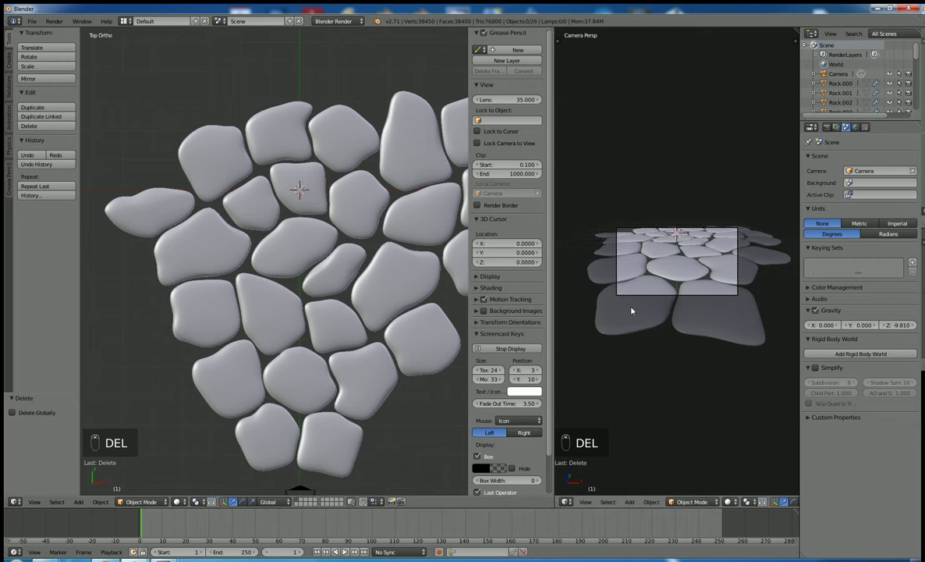
- Delete the stray rock at the right edge of the camera view
right_click(774, 245)
key("Delete")
left_click(745, 236)
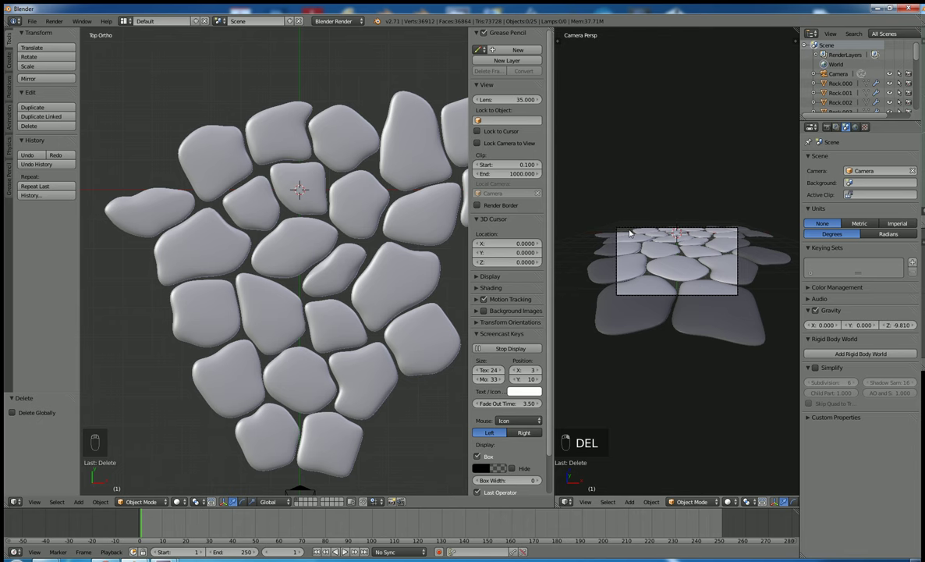
scroll(632, 234, "up", 5)
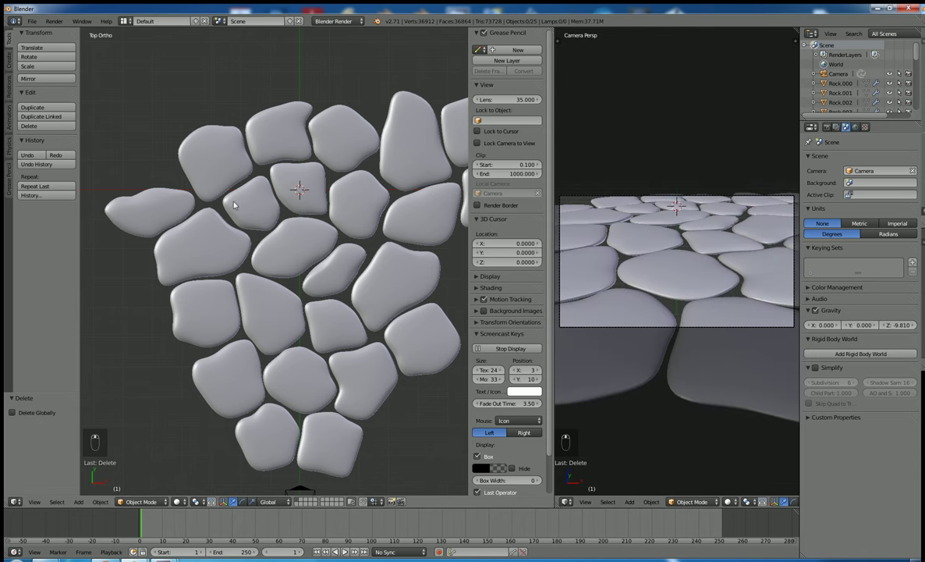
right_click(314, 138)
- Duplicate a rock to the patch's upper-left edge and reshape it to fill the gap
key("shift+d")
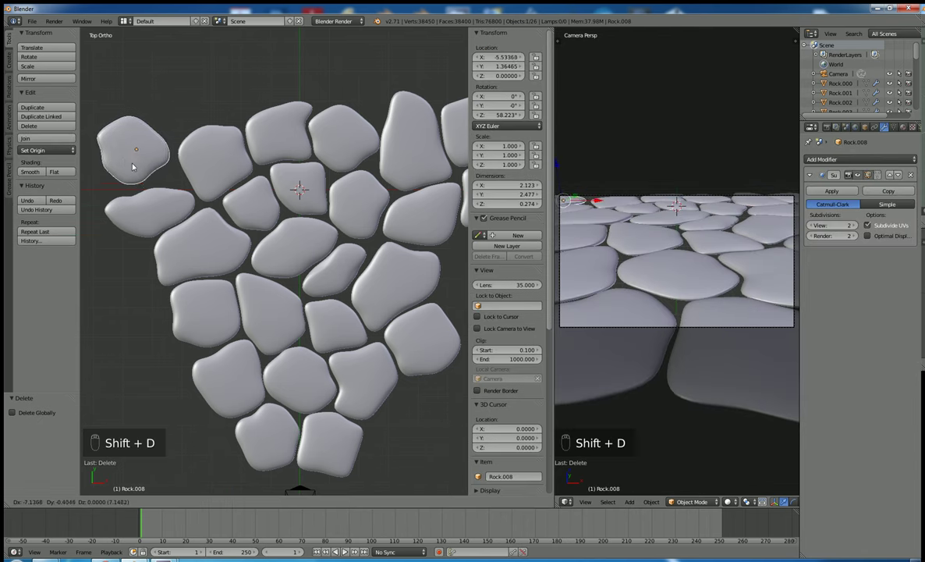
left_click(130, 166)
key("Tab")
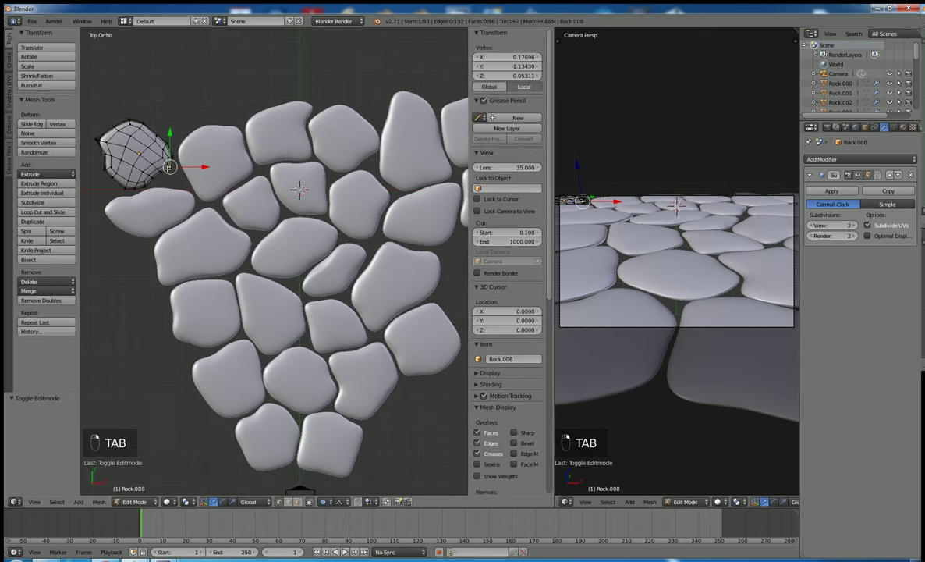
key("g")
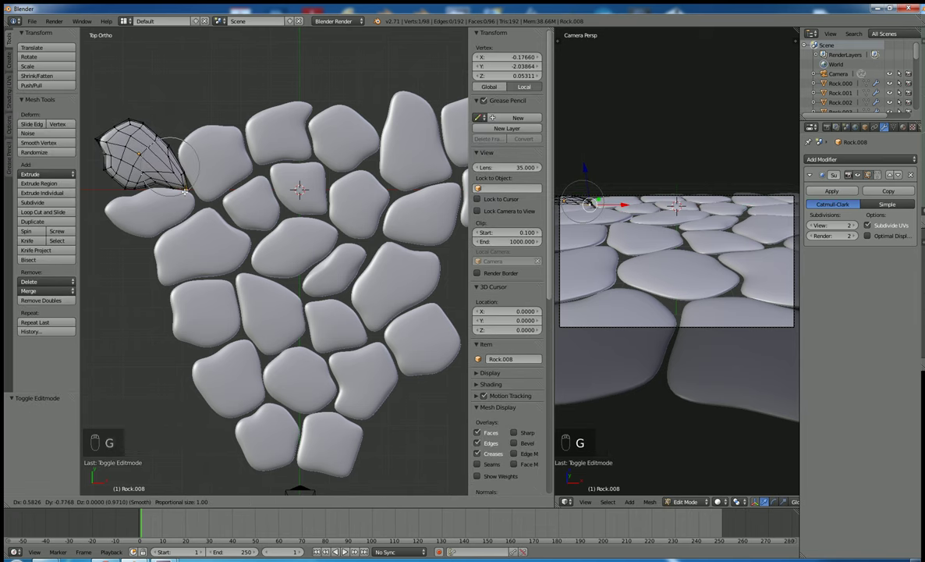
left_click(188, 189)
right_click(165, 142)
key("g")
left_click(169, 145)
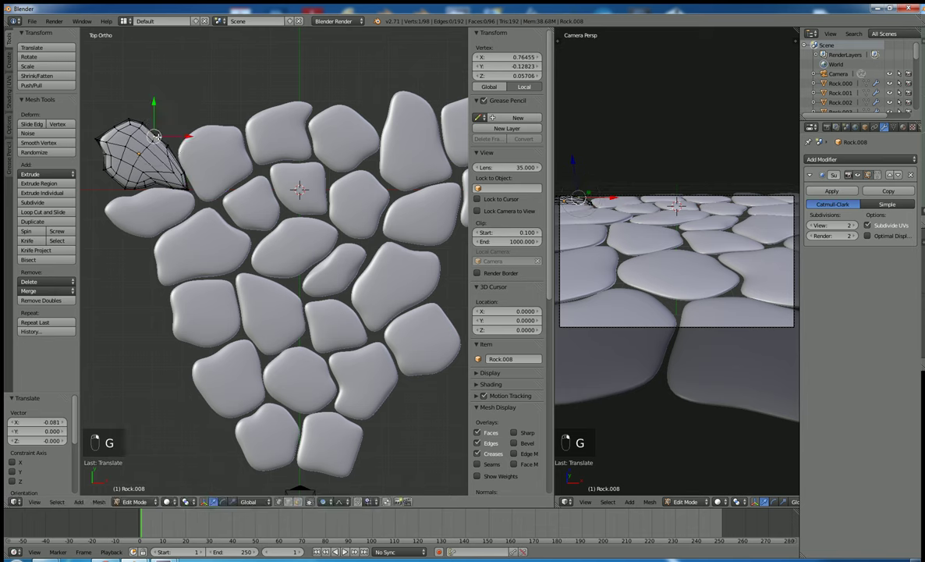
key("g")
left_click(168, 149)
key("Tab")
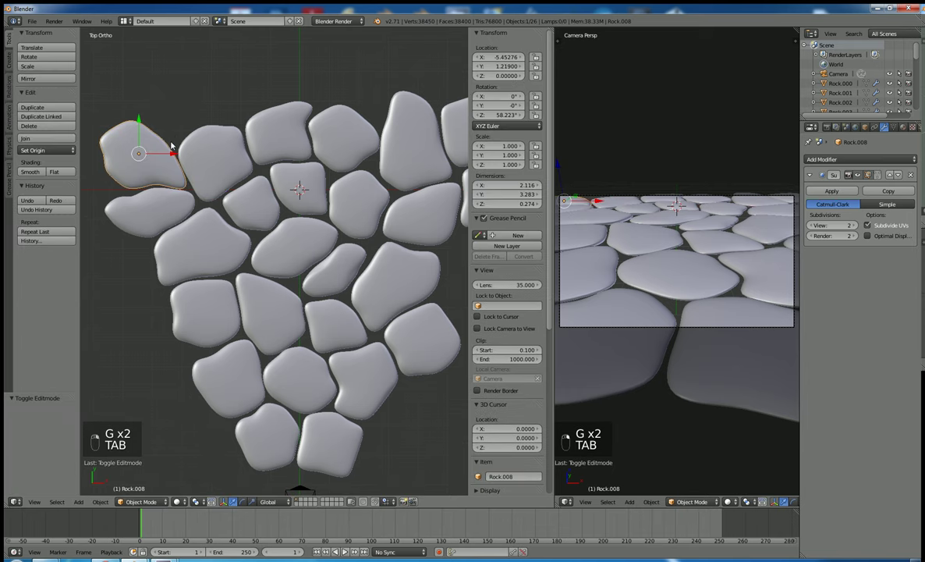
- Reshape Rock.006's left edge to fit against the new rock
right_click(185, 148)
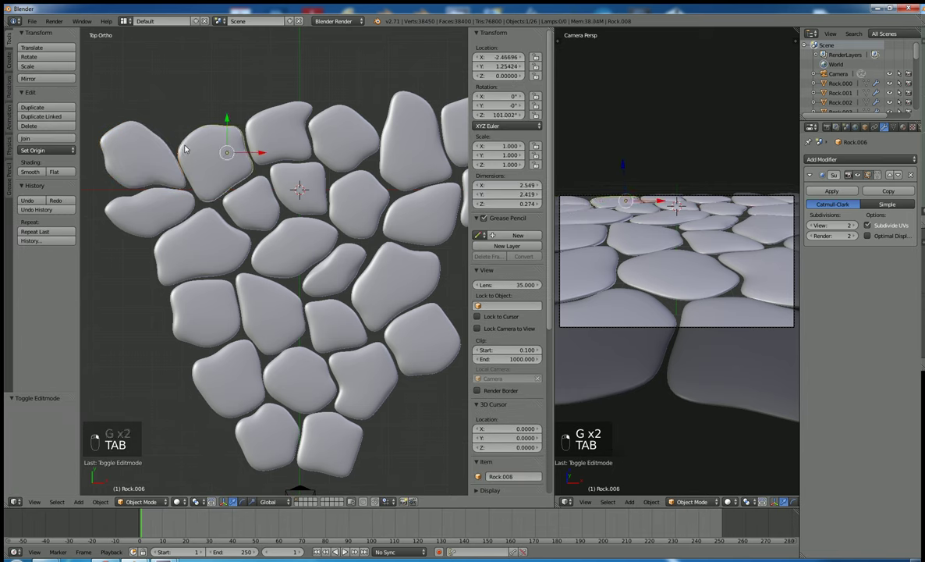
key("Tab")
right_click(188, 133)
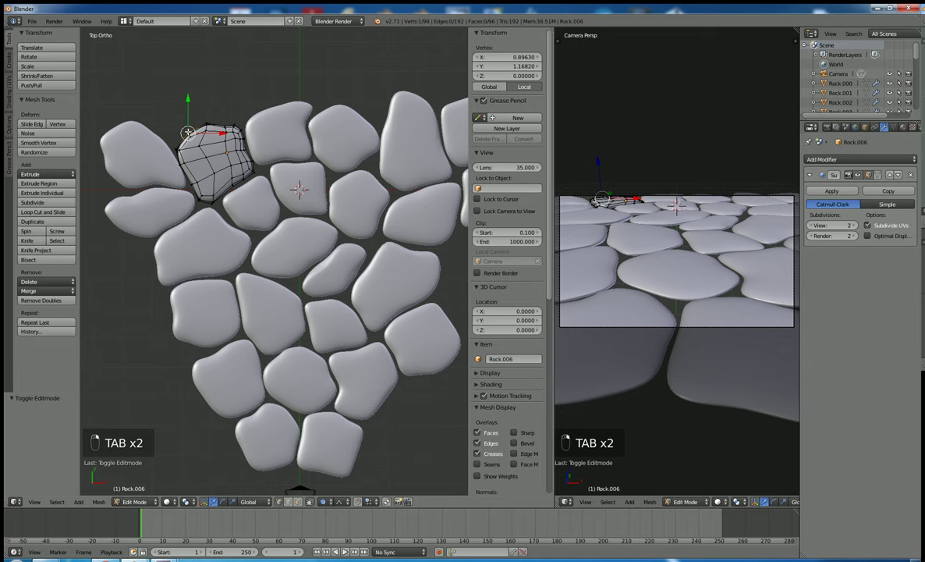
key("g")
left_click(168, 127)
key("g")
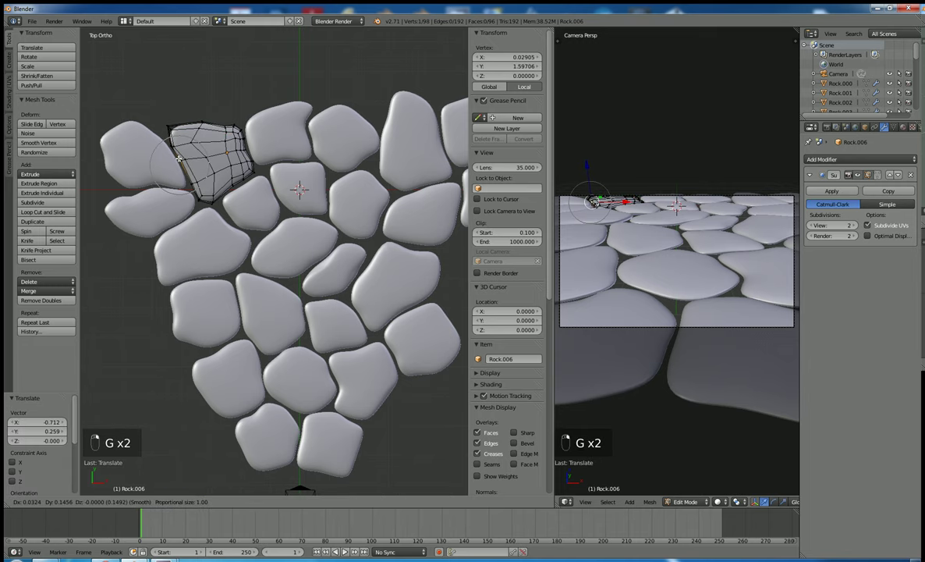
left_click(178, 159)
key("Tab")
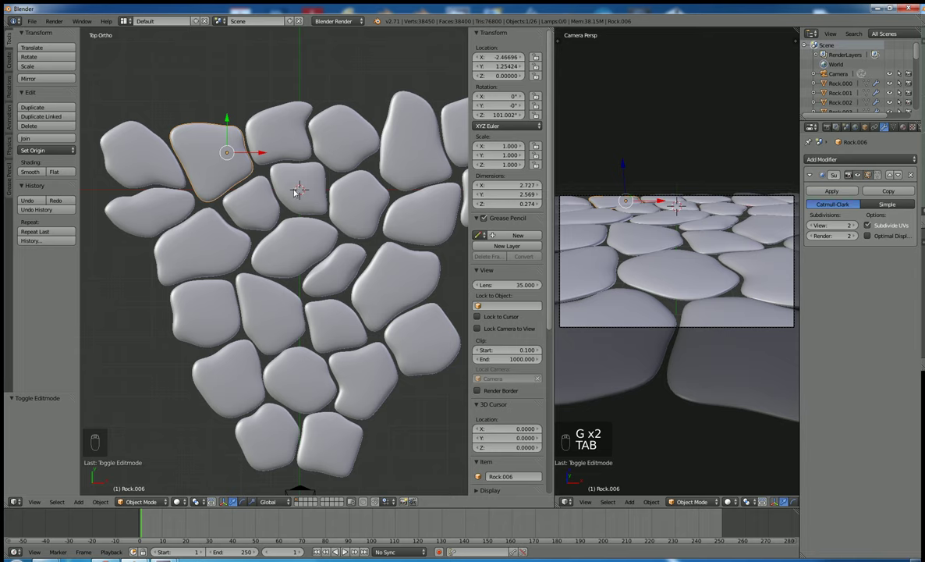
scroll(324, 199, "down", 3)
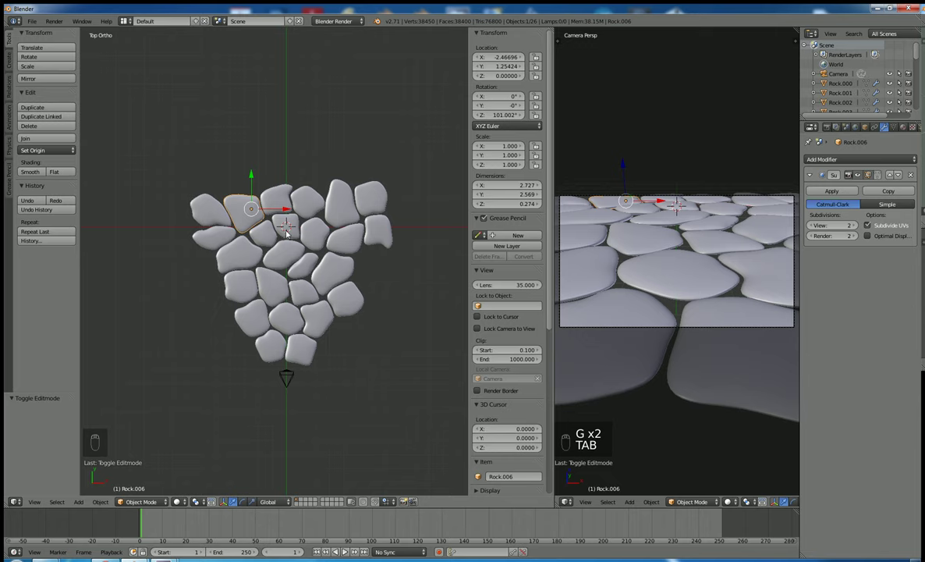
- Snap the 3D cursor to the world origin
left_click(168, 283)
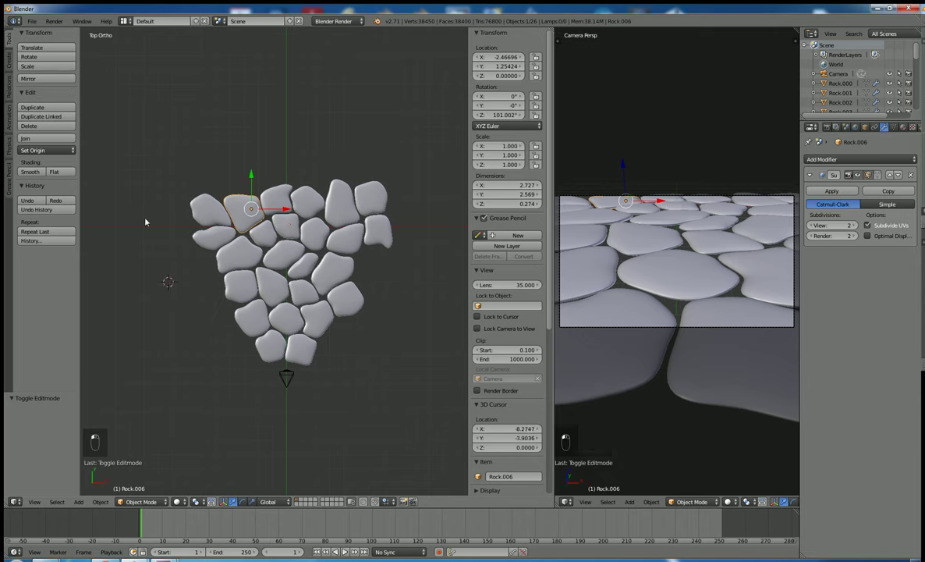
left_click(148, 173)
left_click(155, 262)
key("shift+s")
left_click(176, 261)
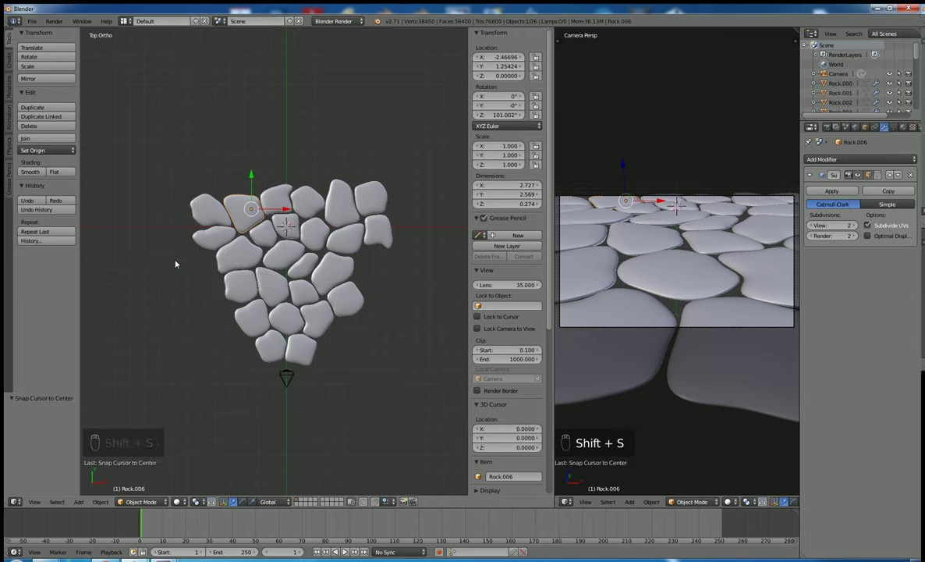
- Add a plane, scale it by 7.807, and move it -2.819 along Y
key("shift+a")
mouse_move(175, 261)
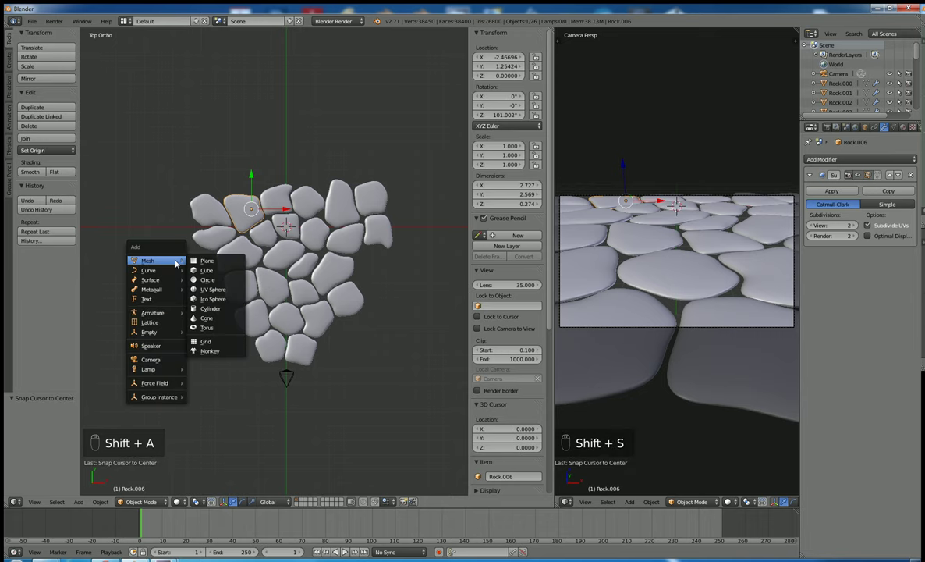
left_click(217, 262)
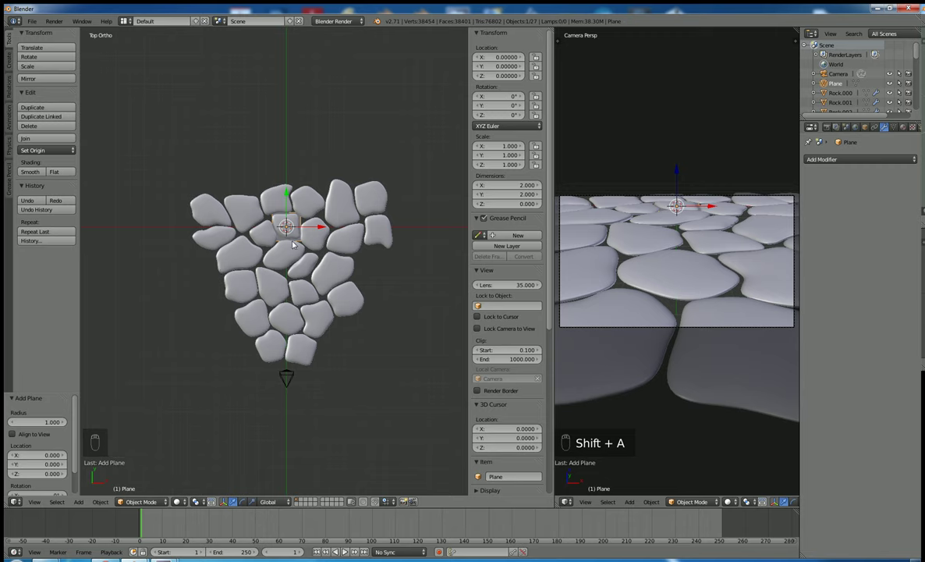
key("s")
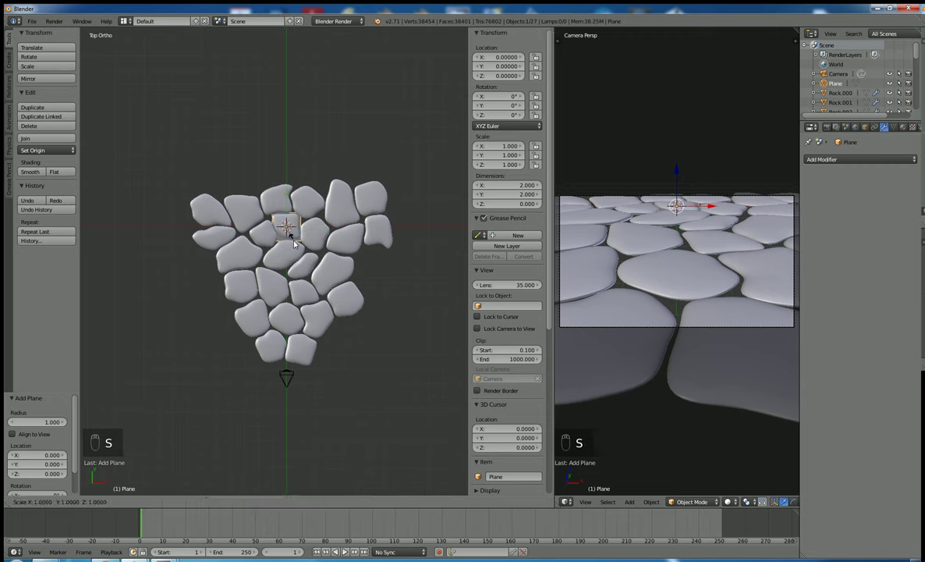
left_click(354, 331)
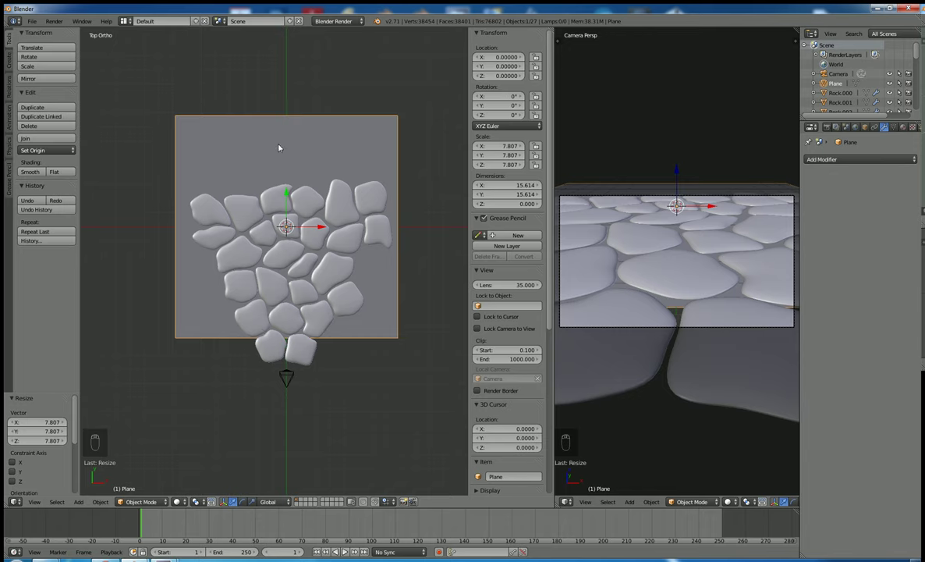
key("g")
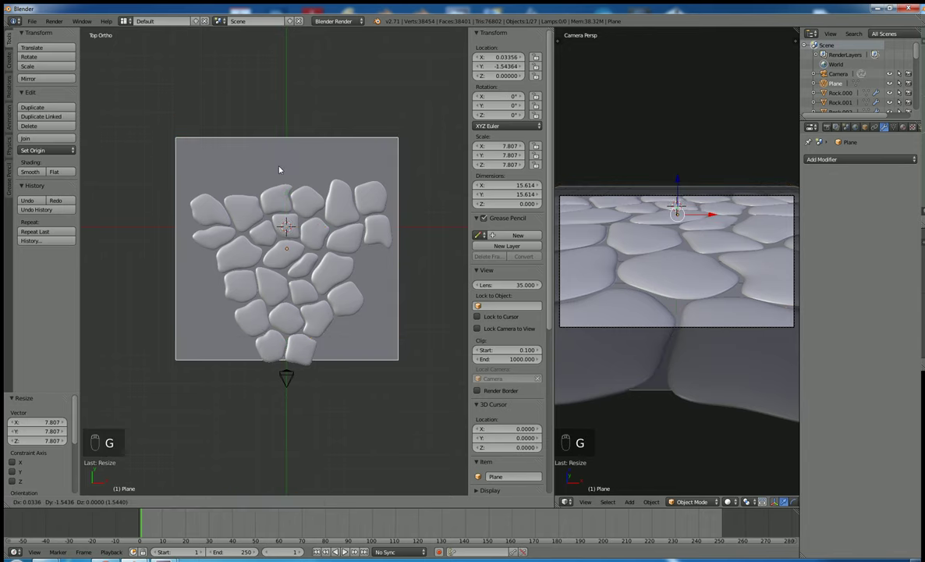
key("y")
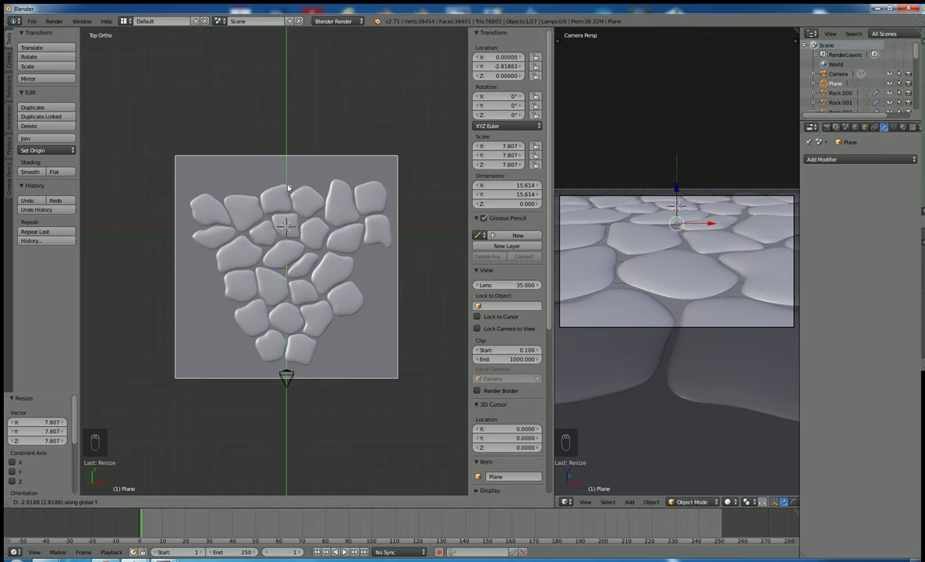
left_click(287, 188)
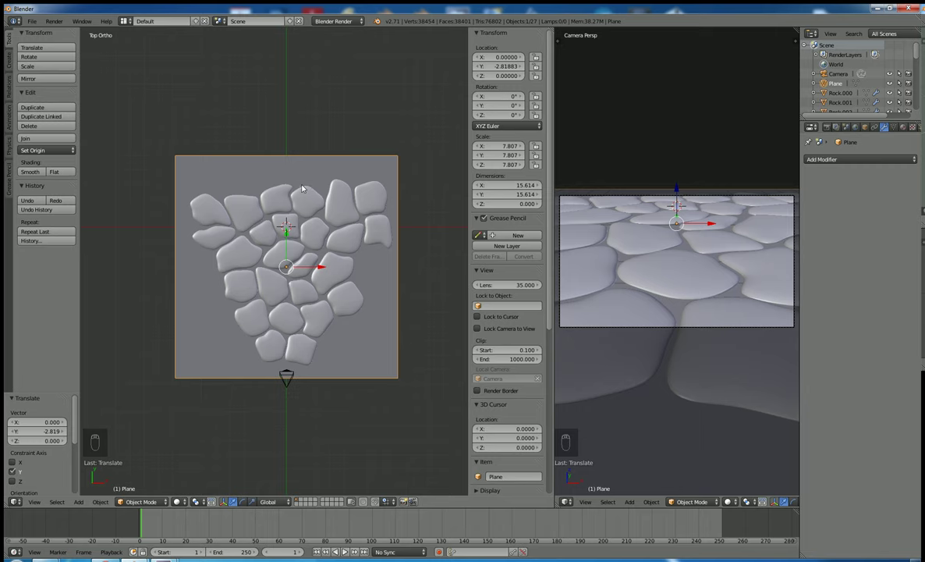
- Subdivide the plane with 10 cuts and a Fractal of 0.12
key("Tab")
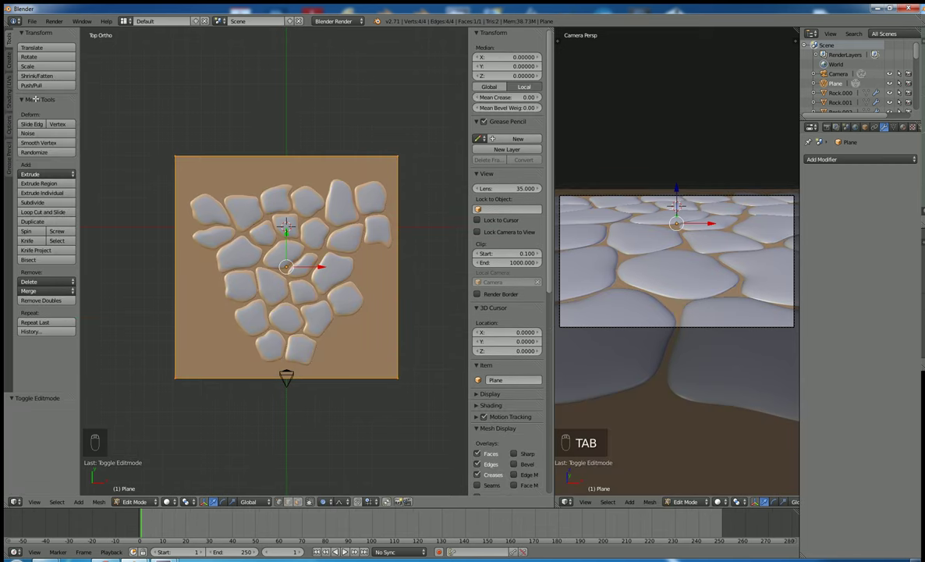
left_click(32, 203)
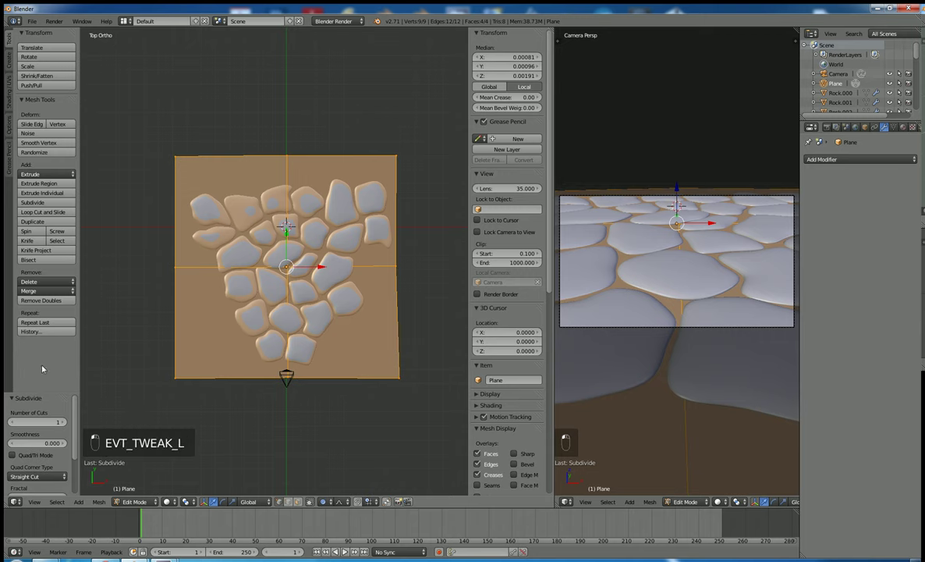
left_click_drag(62, 424, 200, 424)
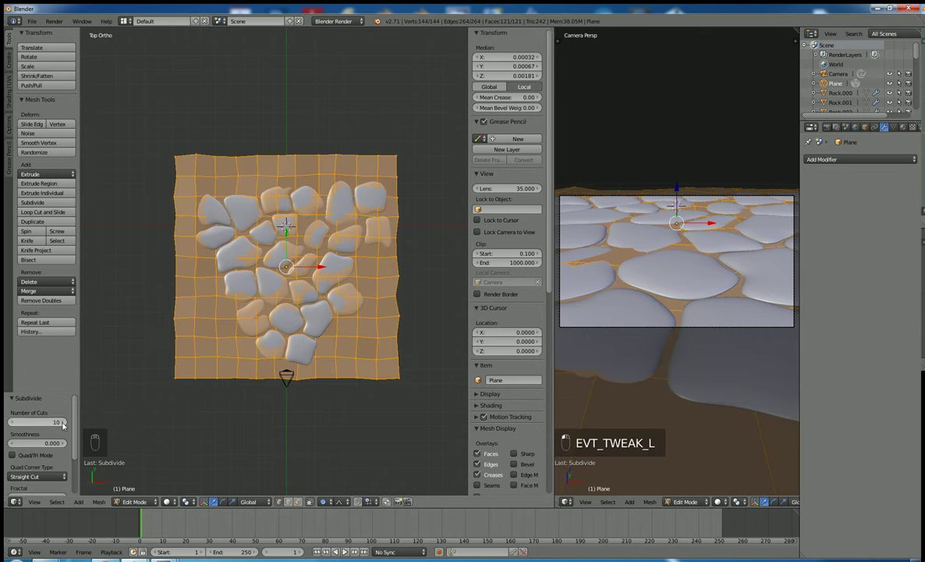
scroll(76, 471, "down", 3)
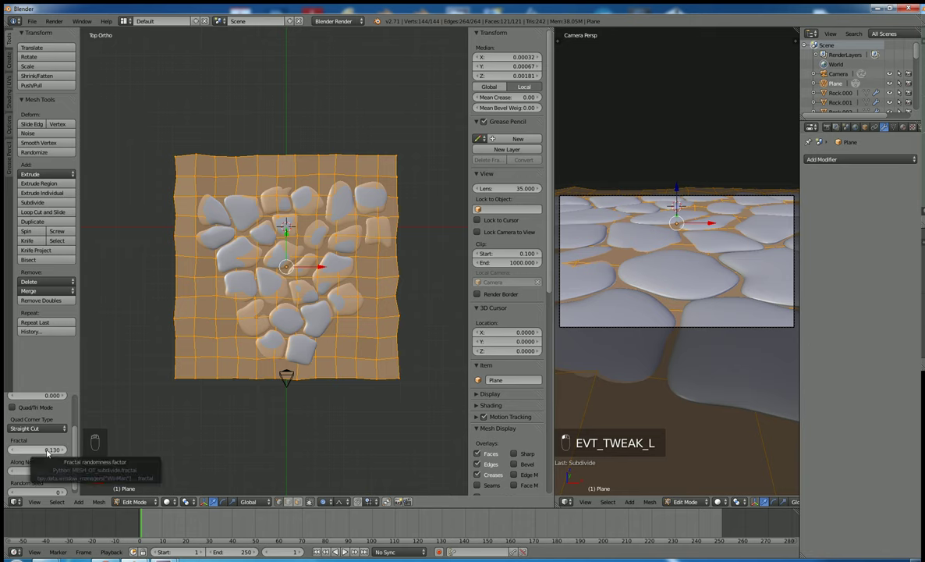
left_click_drag(46, 451, 3, 427)
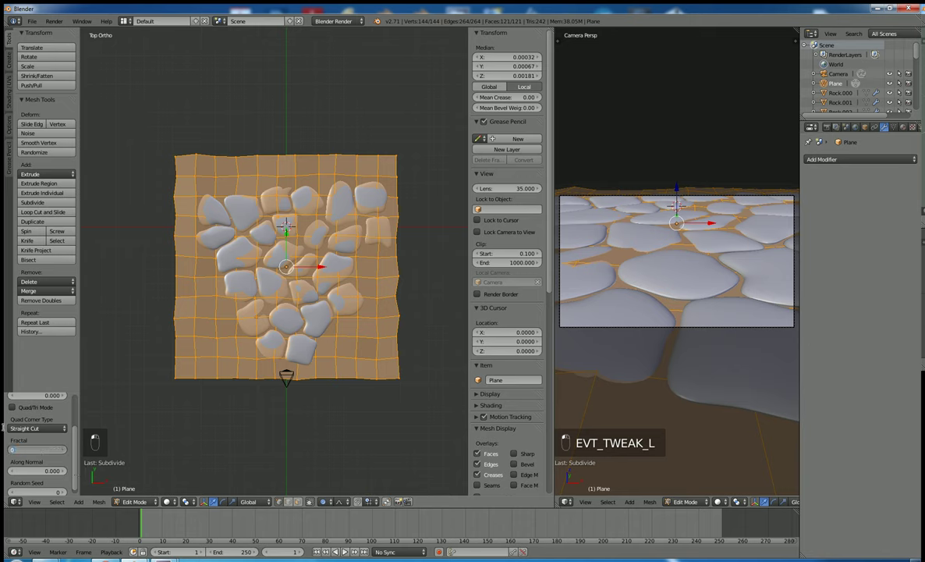
left_click(61, 454)
type("0.")
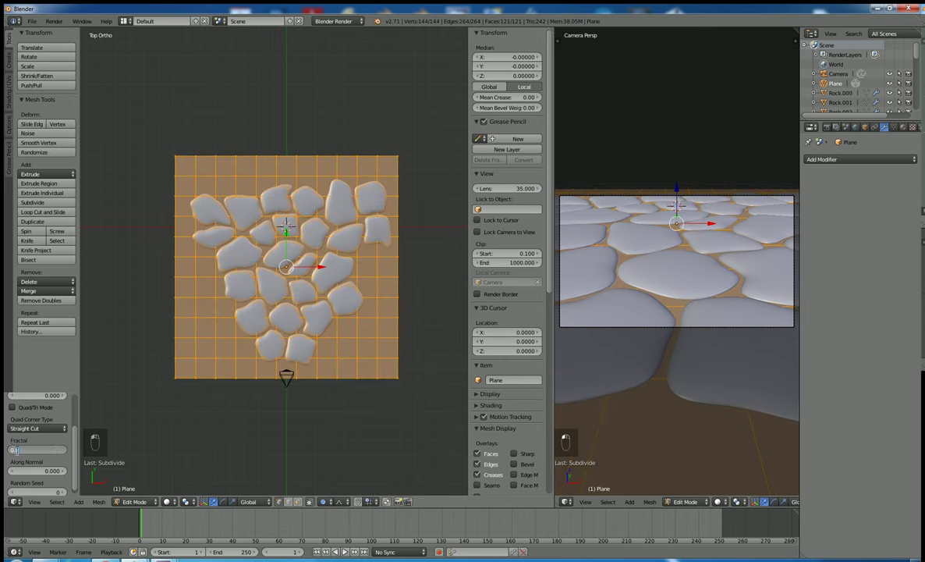
type("0")
type("2")
key("Return")
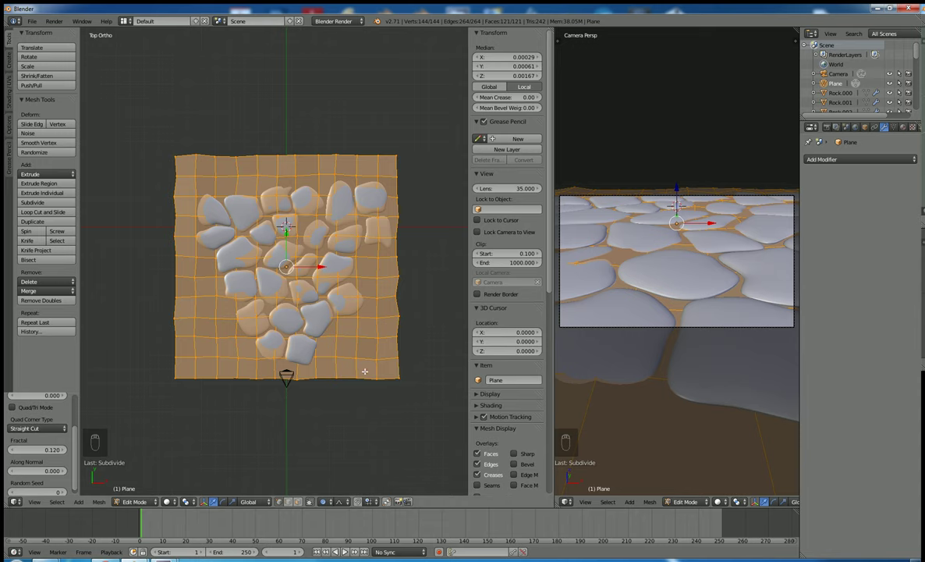
- Orbit to check the plane's bumps edge-on, return to top view, and exit Edit Mode
middle_click_drag(337, 344, 364, 286)
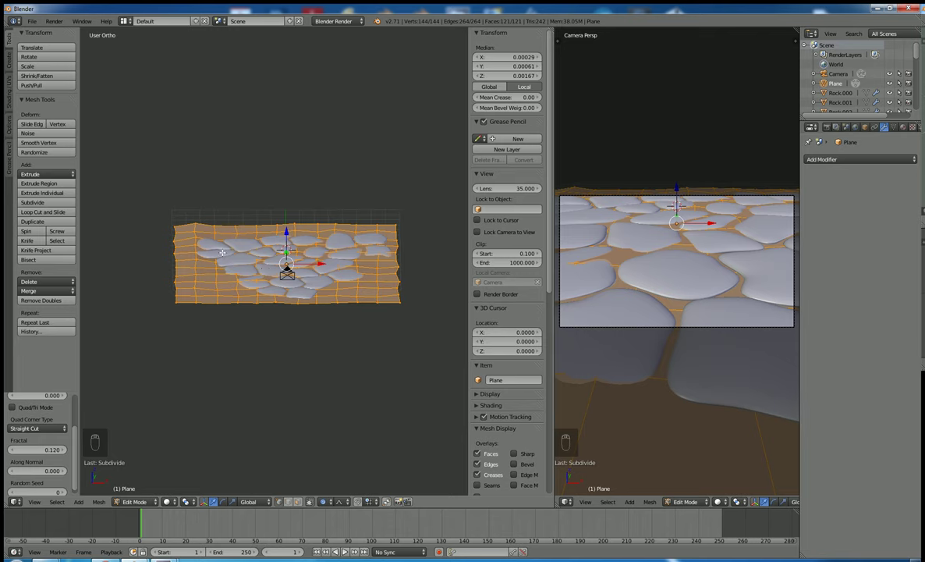
key("KP_7")
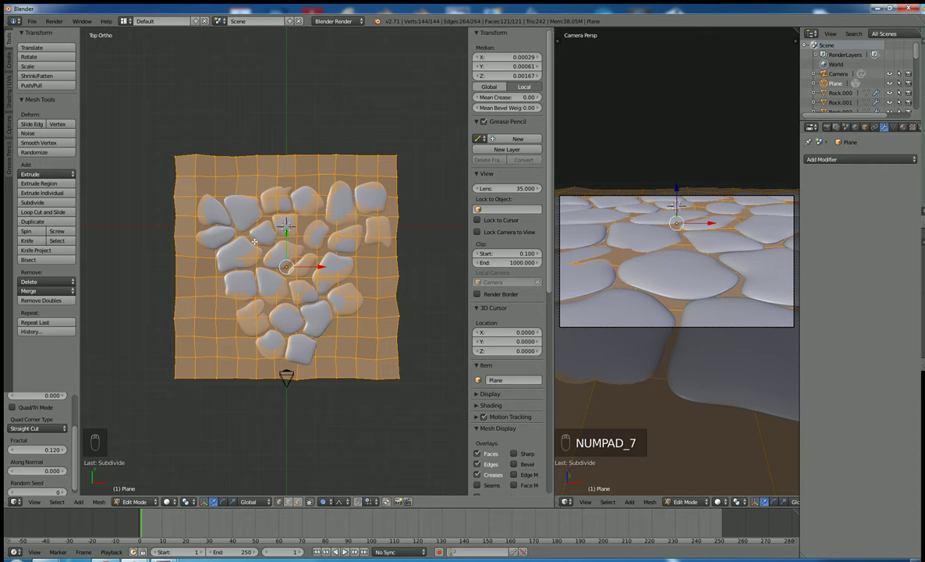
key("Tab")
key("Tab")
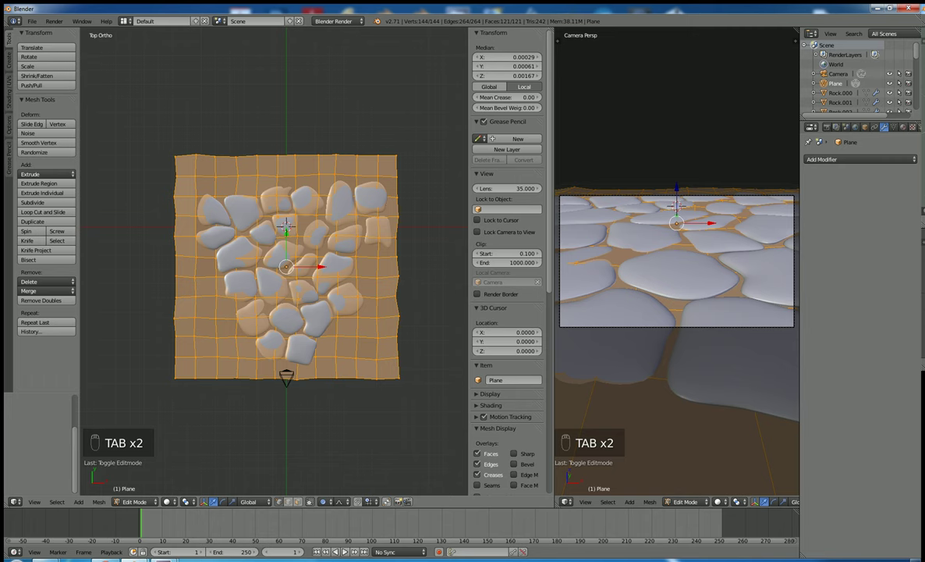
- Subdivide the plane again with 8 cuts into a dense mesh, then return to Object Mode
left_click(36, 202)
scroll(70, 422, "up", 3)
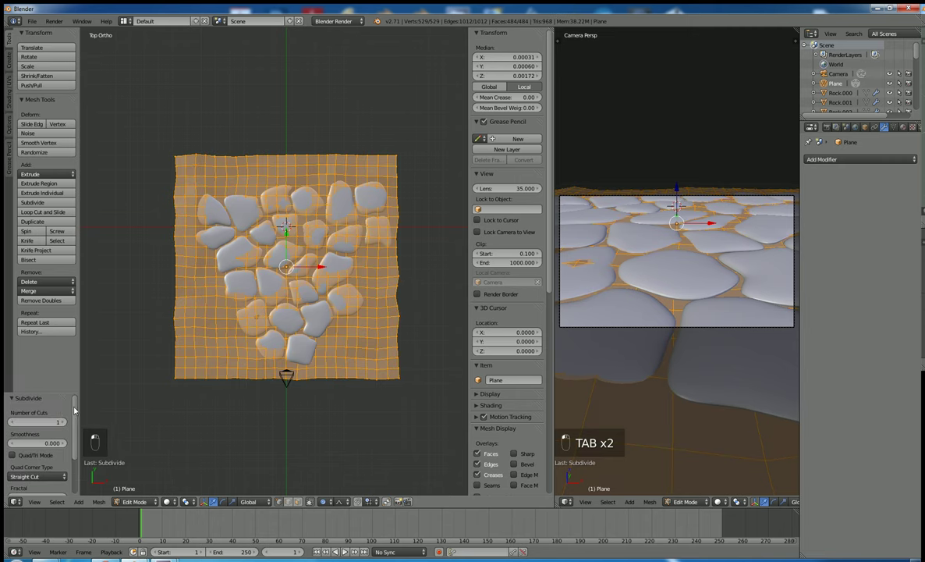
left_click(60, 382)
left_click_drag(189, 425, 220, 423)
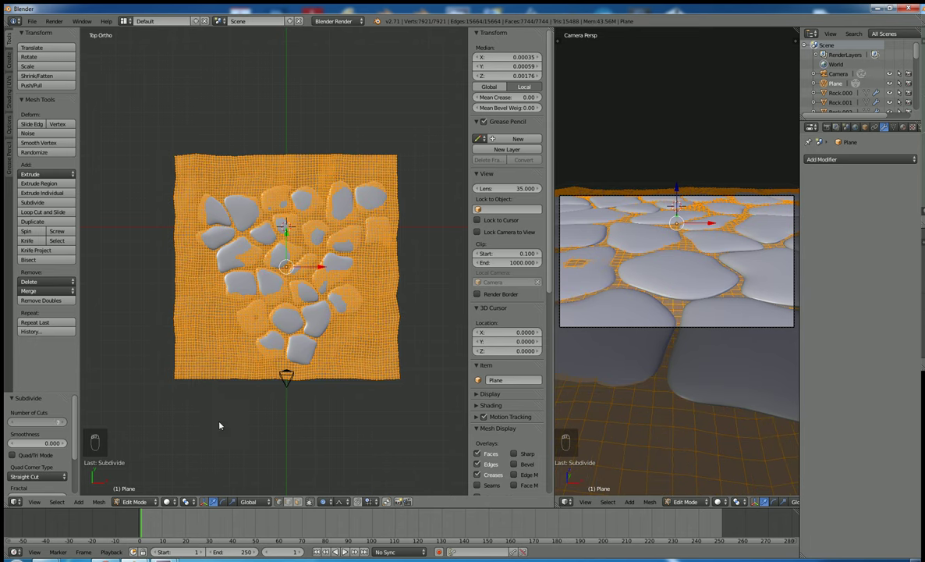
left_click(62, 425)
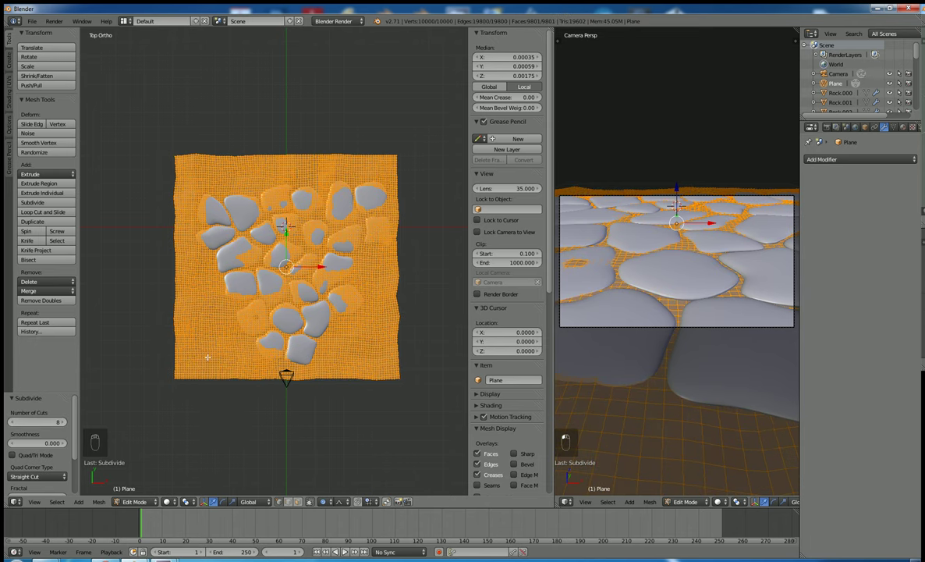
key("Tab")
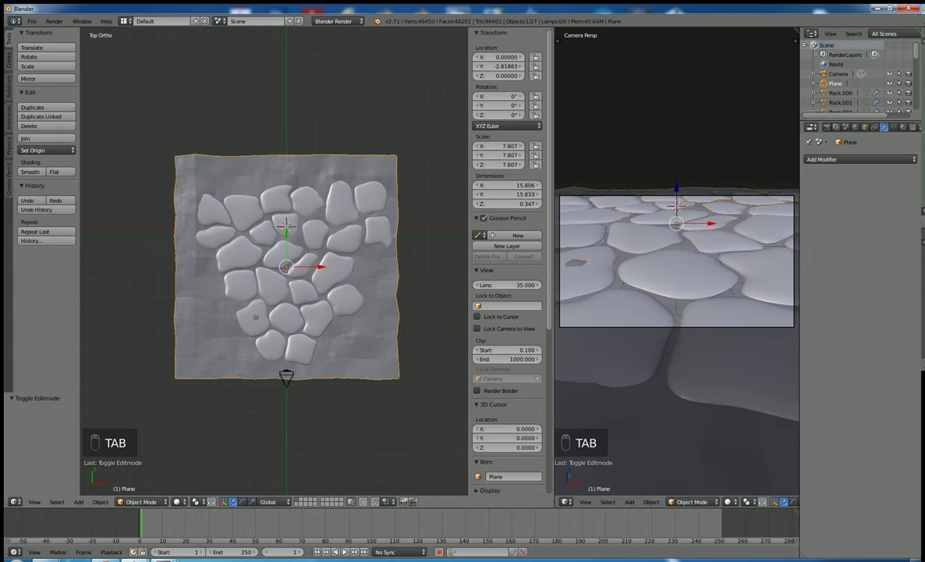
- Apply Smooth shading to the bumpy ground plane under the cobblestones
middle_click_drag(222, 353, 196, 343)
scroll(227, 321, "up", 3)
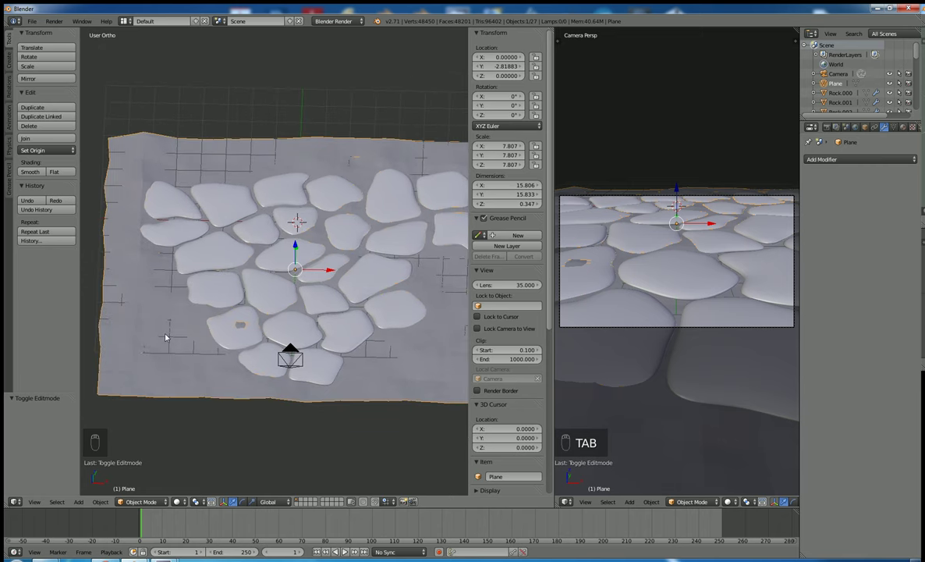
key("Tab")
key("Tab")
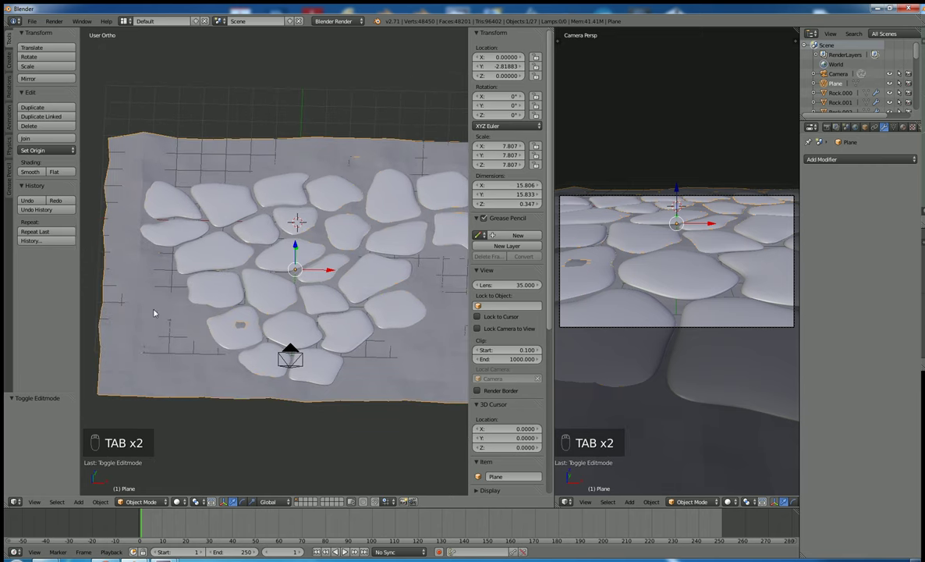
left_click(31, 172)
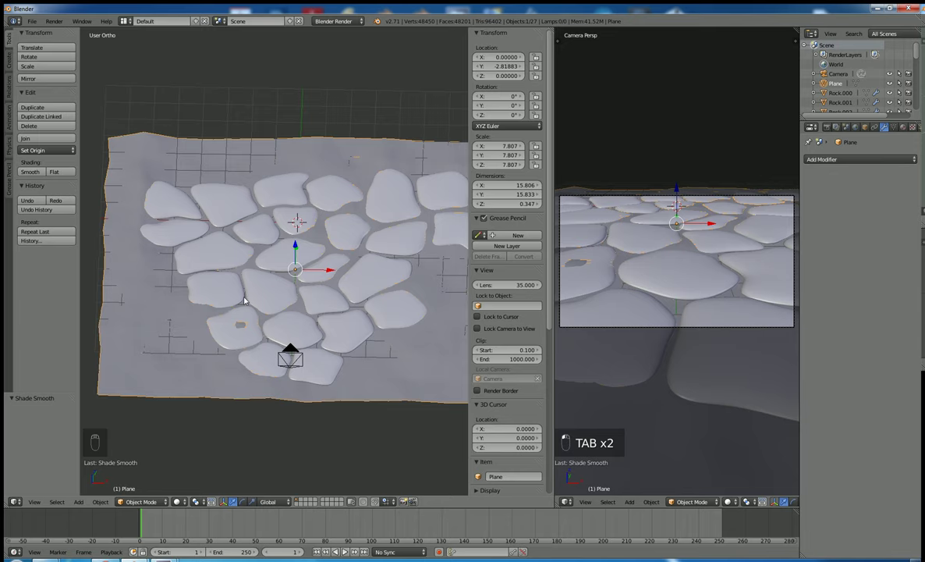
- In front view, lower the ground plane along Z to about -0.152 below the rocks
key("KP_1")
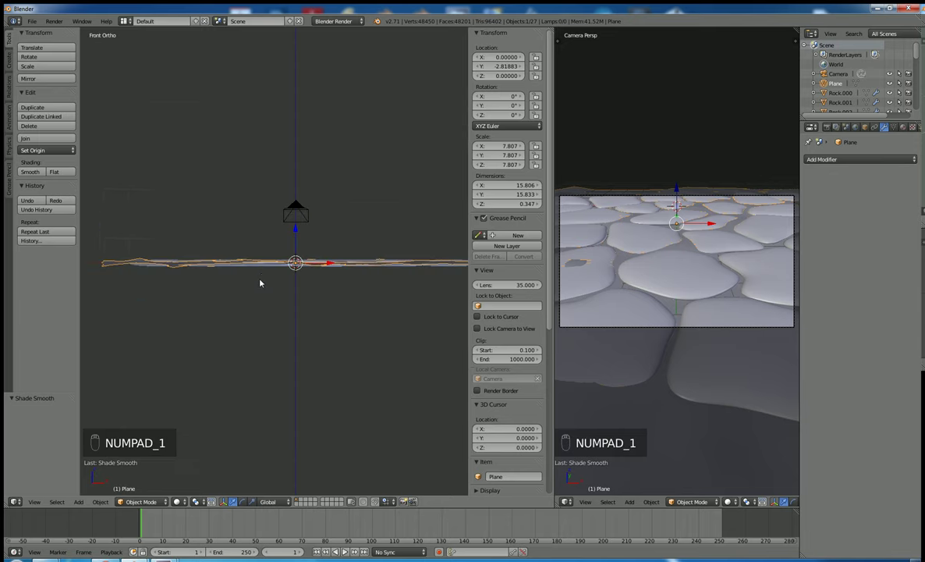
scroll(309, 279, "up", 3)
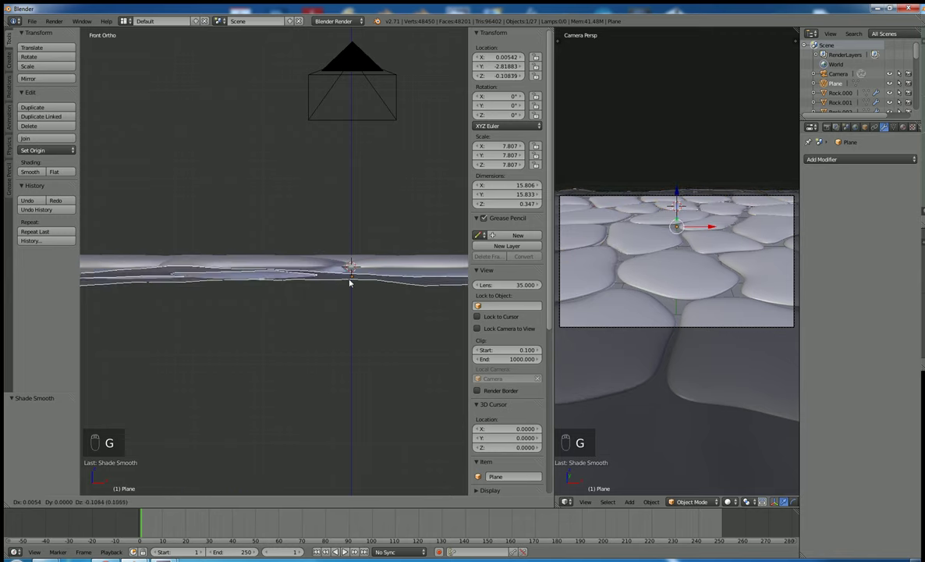
key("z")
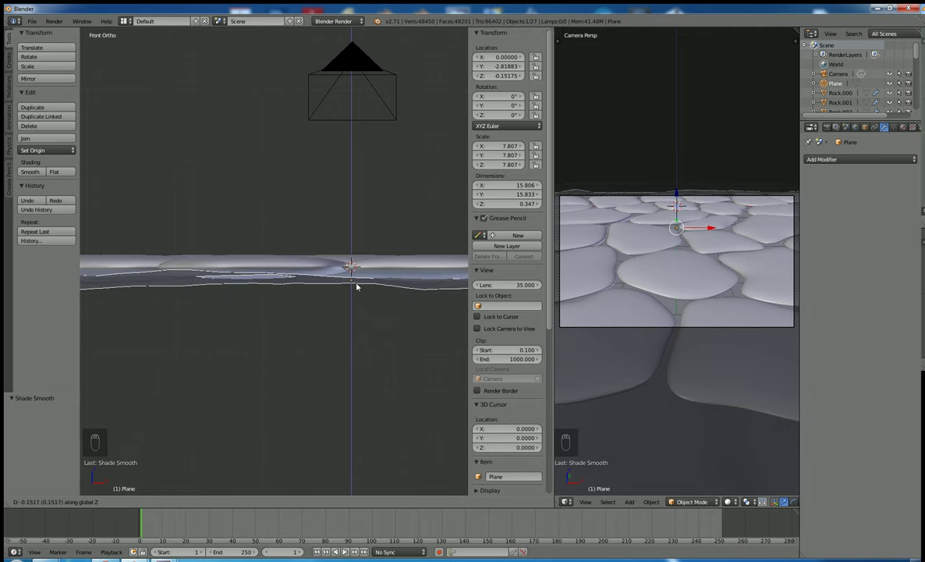
left_click(357, 287)
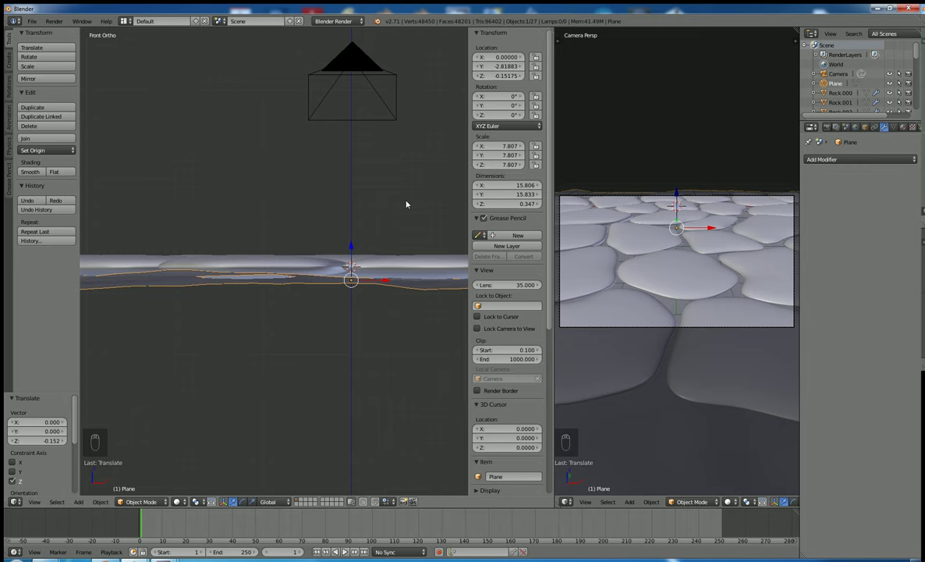
middle_click_drag(406, 204, 370, 249)
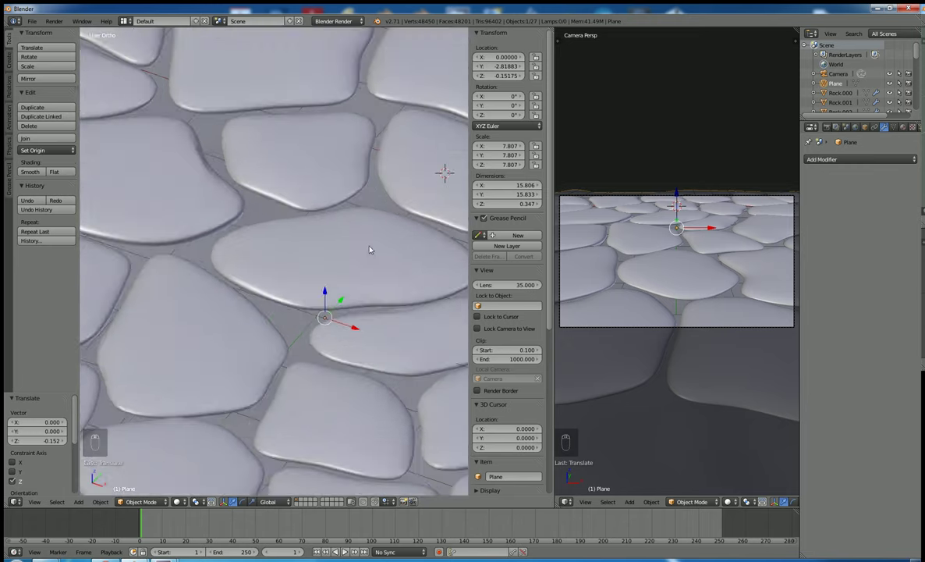
scroll(371, 249, "down", 6)
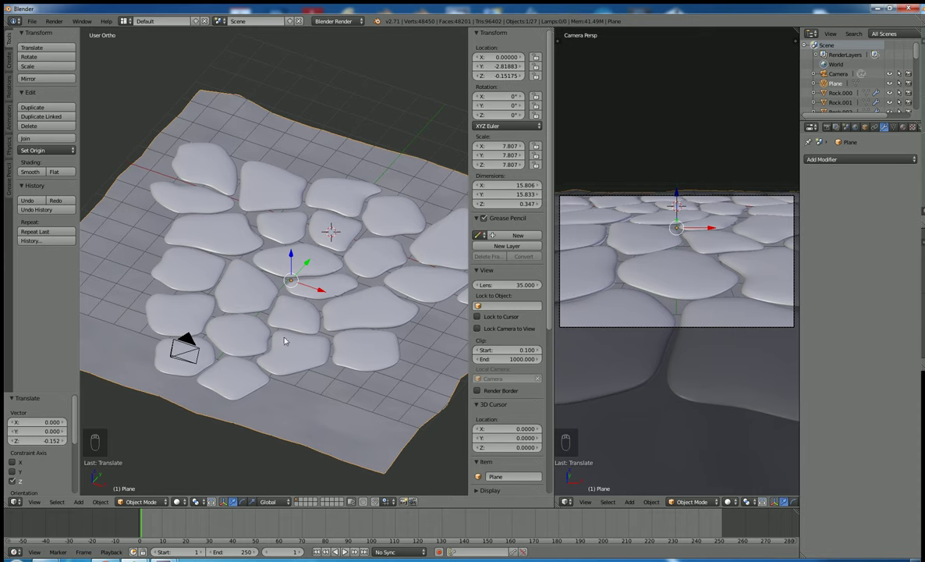
mouse_move(285, 336)
middle_mouse_down()
mouse_move(306, 289)
mouse_move(323, 315)
mouse_move(290, 318)
mouse_move(298, 325)
mouse_move(280, 312)
mouse_move(312, 359)
mouse_move(373, 377)
mouse_move(281, 347)
mouse_move(293, 344)
middle_mouse_up()
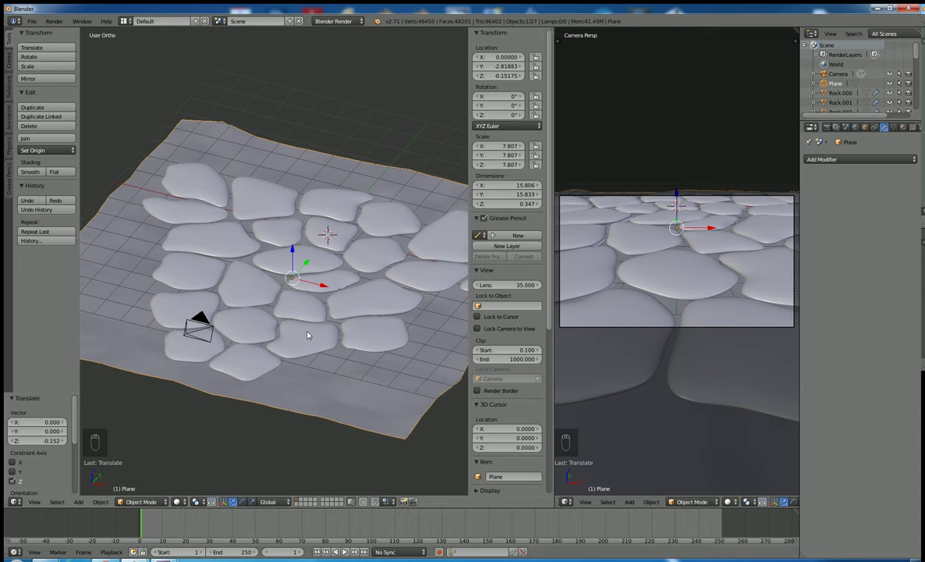
- Rename the plane object to 'Ground'
left_click(500, 476)
type("Ground")
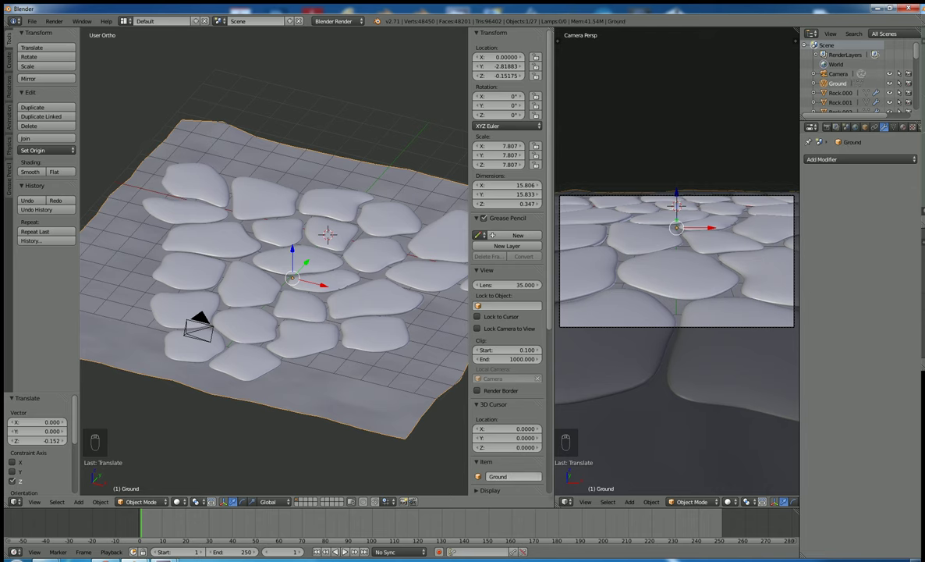
key("Return")
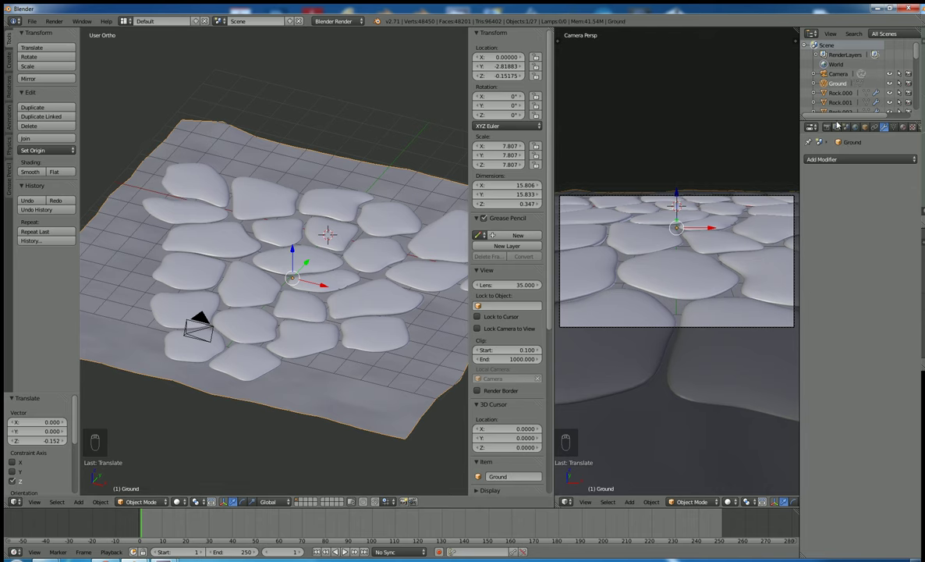
- Enlarge the Outliner and select several rocks, starting with Rock.000, to inspect them
left_click_drag(834, 118, 834, 304)
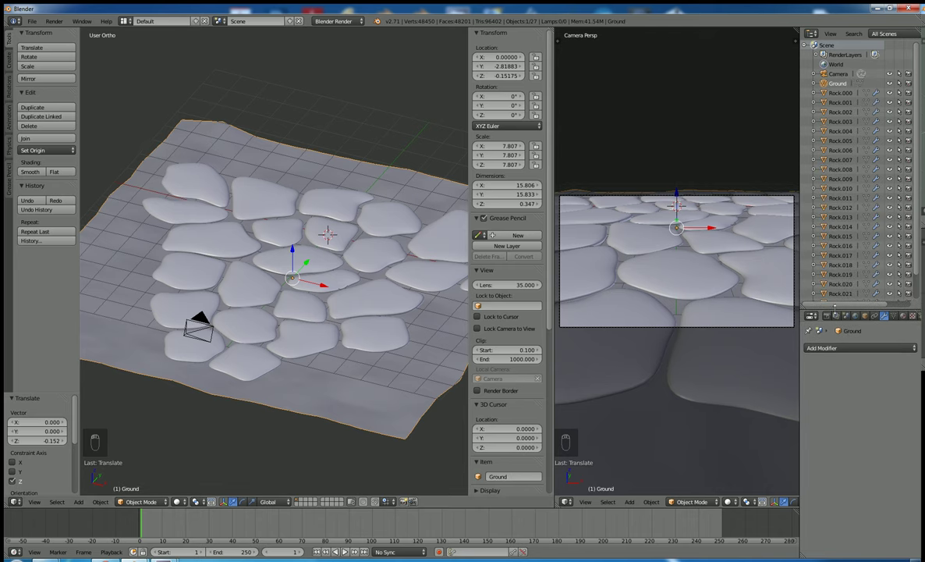
left_click(841, 92)
scroll(843, 93, "down", 2)
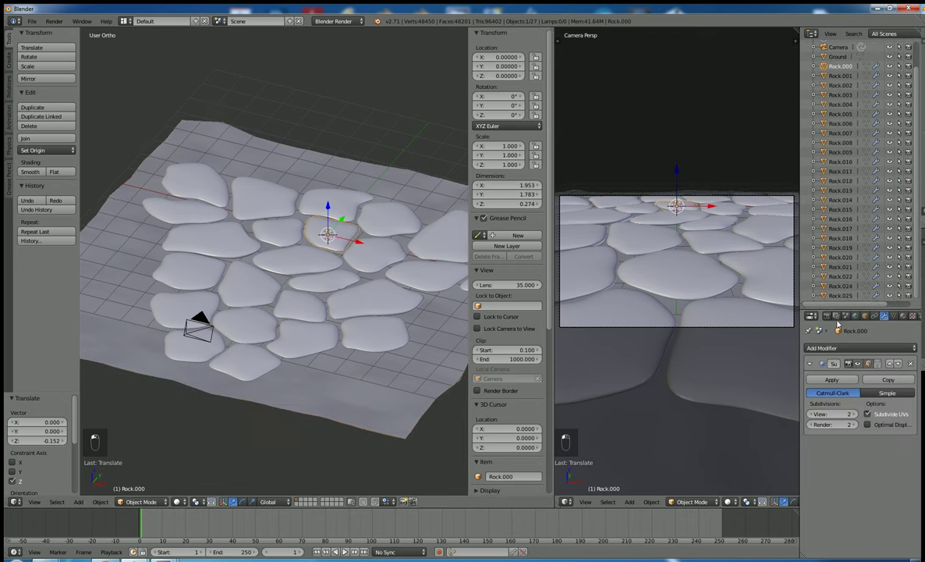
left_click(839, 296)
left_click(840, 267)
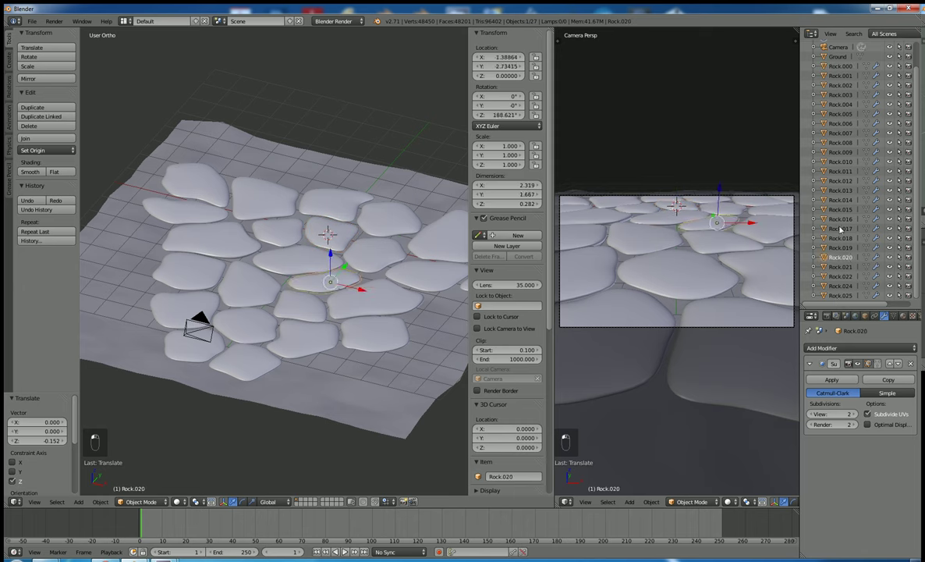
left_click(840, 209)
left_click(840, 133)
scroll(841, 112, "up", 2)
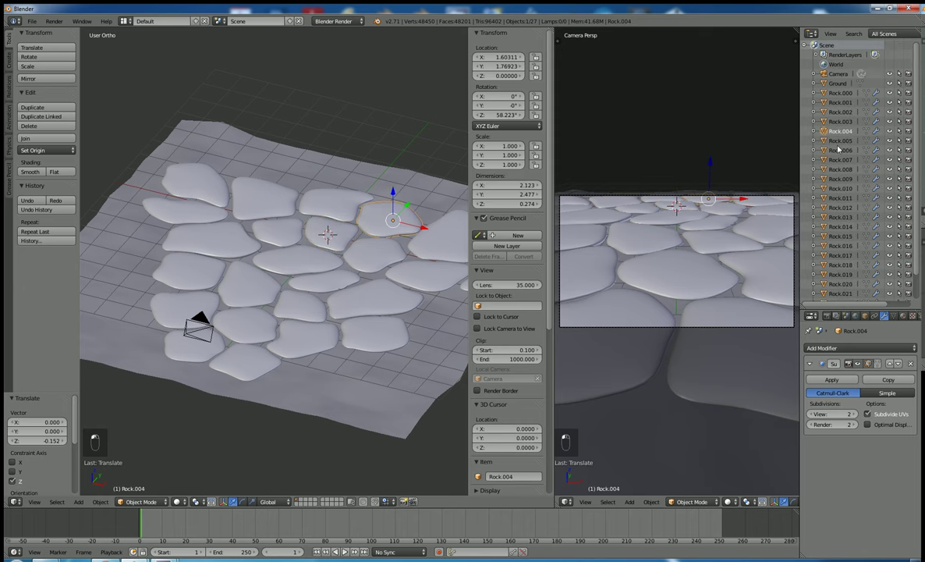
- Reselect Ground, shrink the Outliner back, and view the scene through the camera
left_click(837, 84)
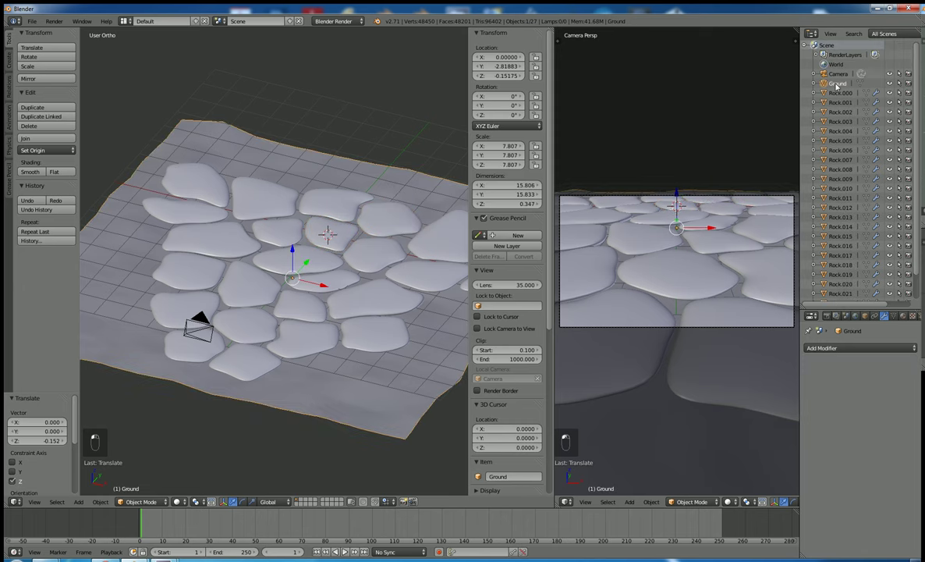
scroll(843, 168, "down", 2)
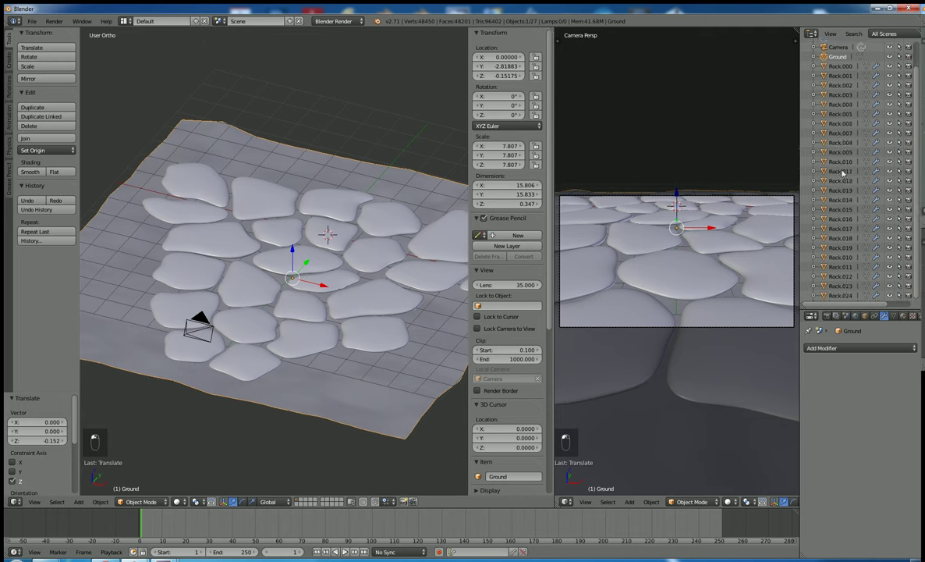
scroll(843, 174, "up", 2)
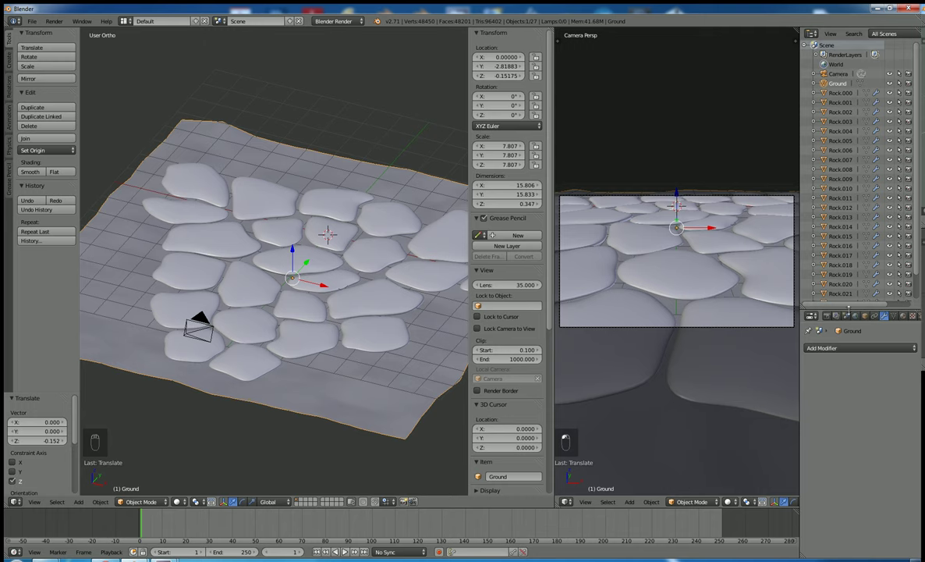
left_click_drag(854, 310, 852, 176)
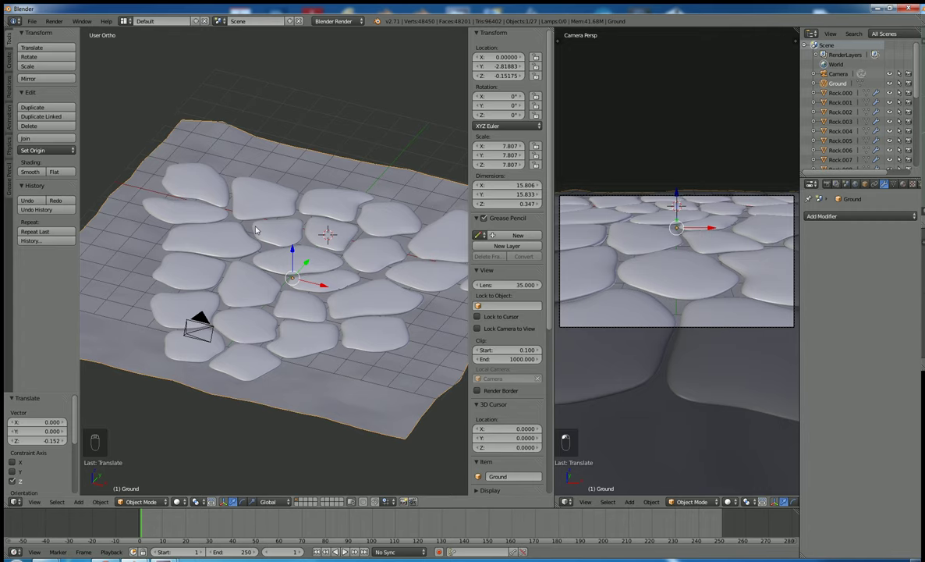
key("KP_0")
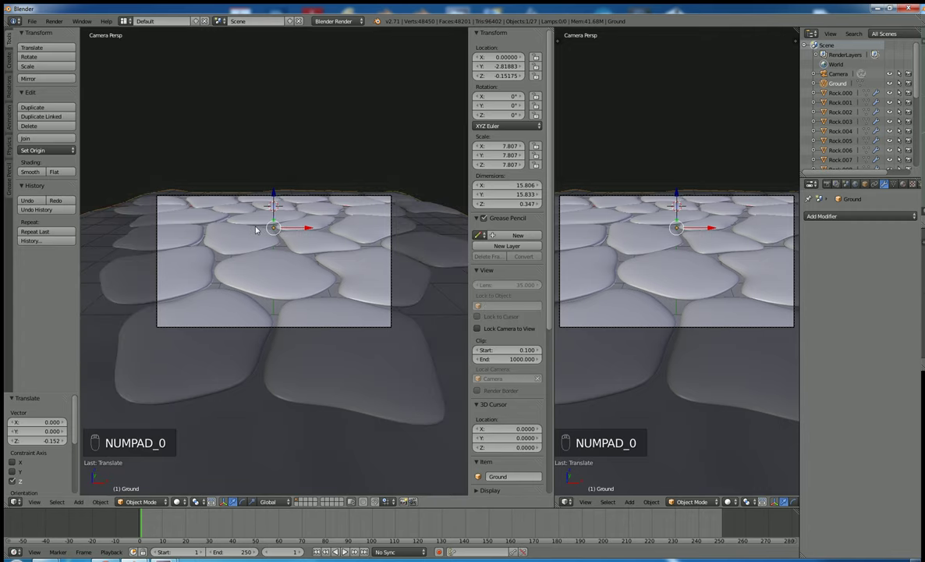
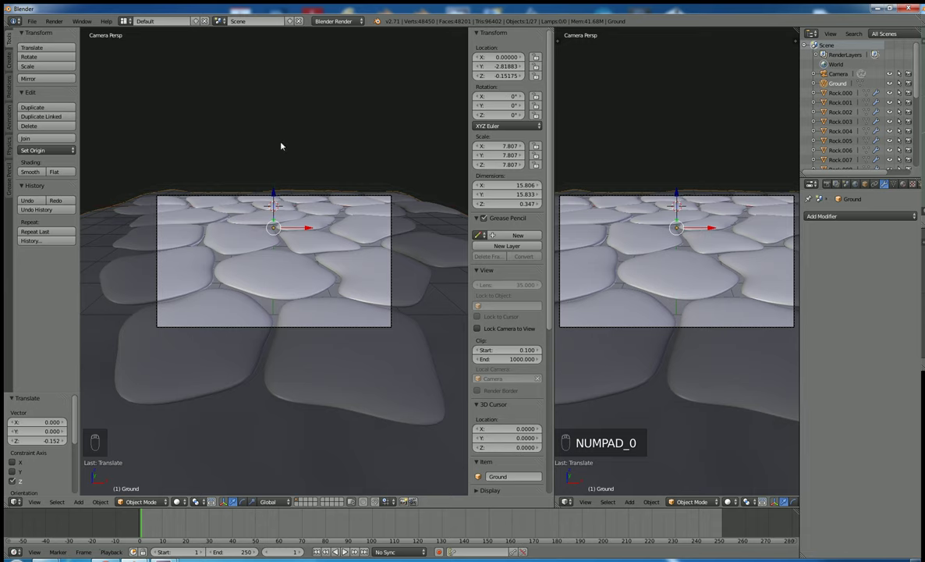
- Switch the scene's render engine from Blender Render to Cycles Render
left_click(322, 23)
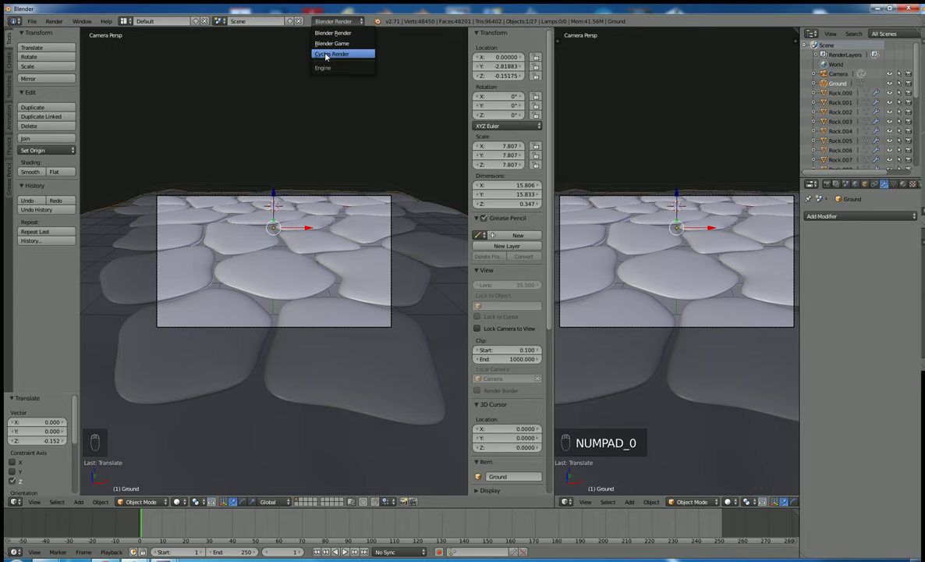
left_click(332, 54)
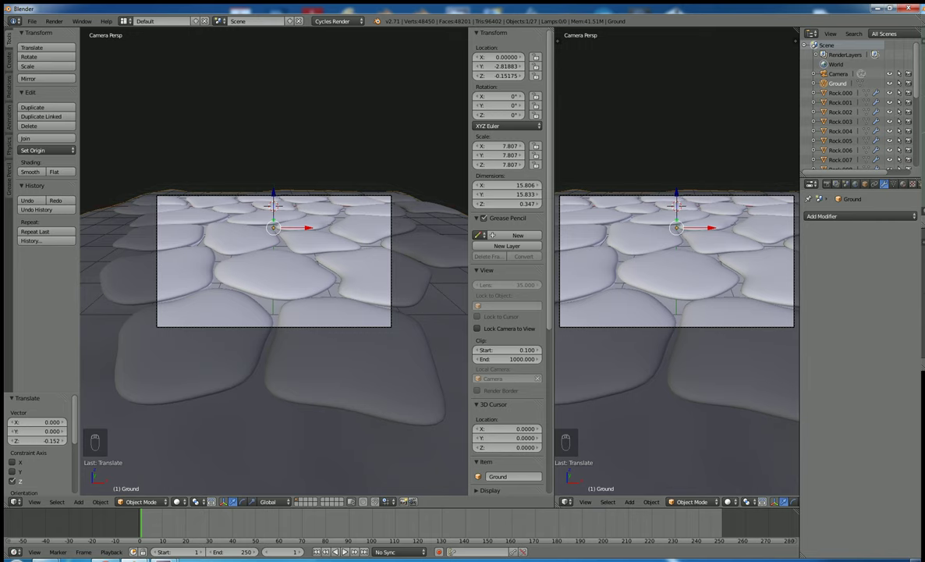
- Split the right viewport into two stacked views and show the lower one through the camera in Wireframe
left_click_drag(556, 497, 548, 333)
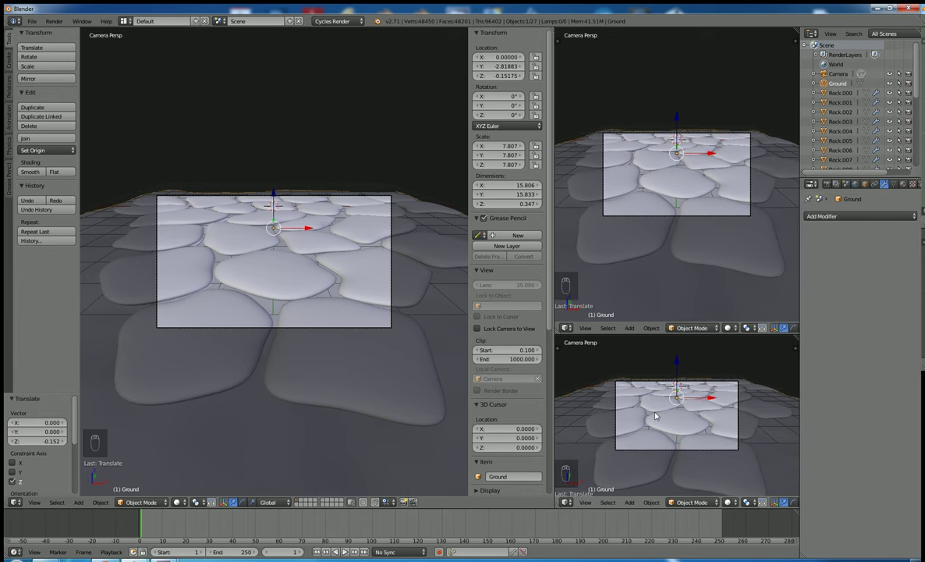
scroll(655, 416, "up", 3)
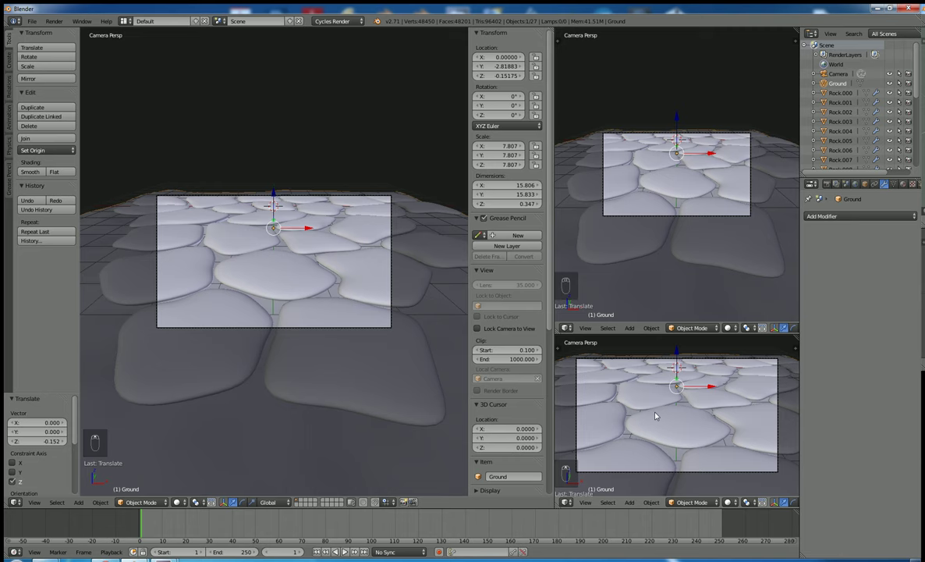
key("KP_1")
key("KP_0")
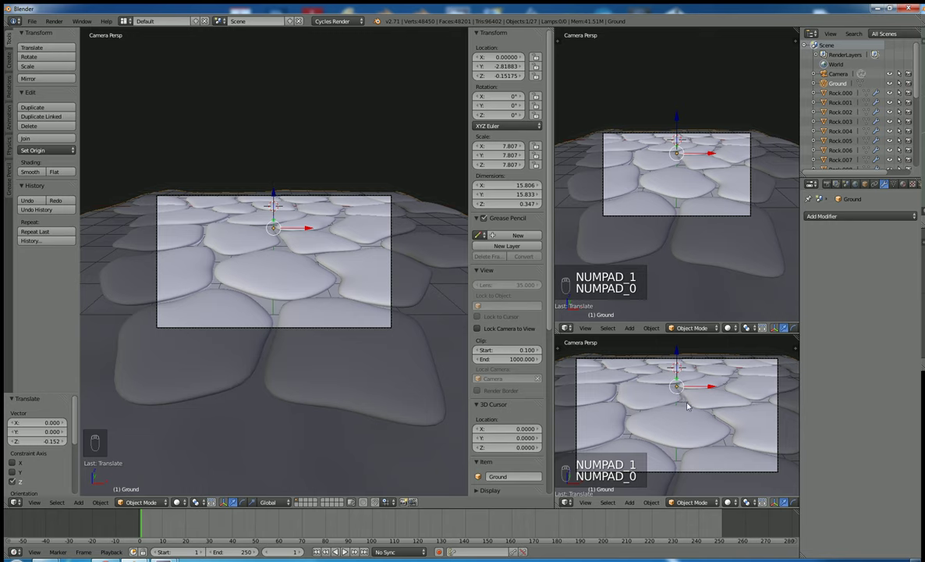
left_click(729, 503)
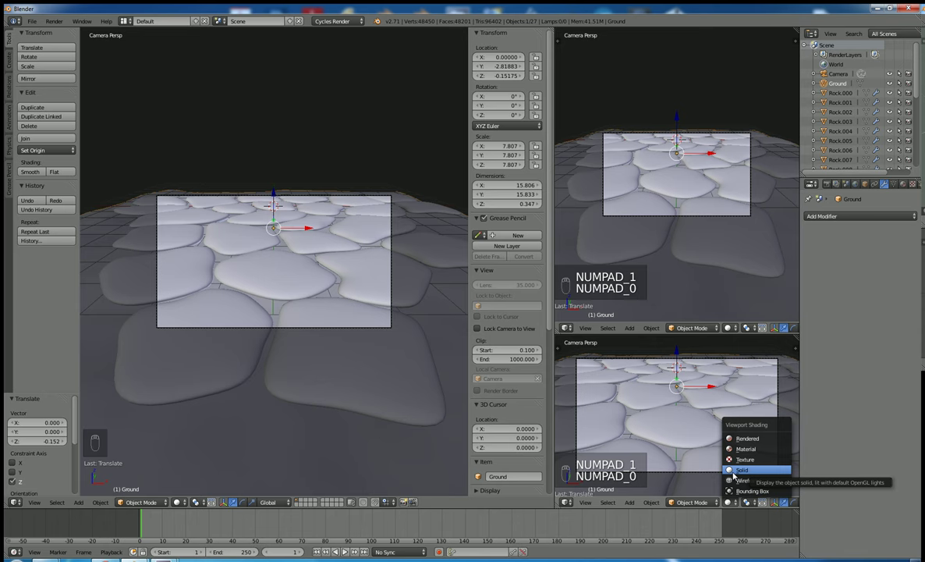
left_click(733, 480)
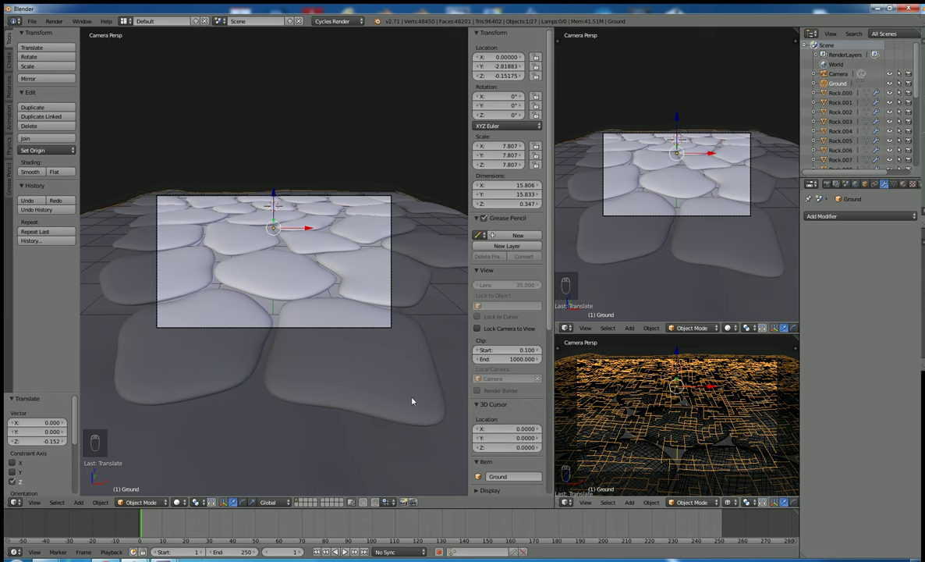
- Select the rock Rock.017 instead of the ground
right_click(363, 313)
right_click(358, 286)
right_click(279, 267)
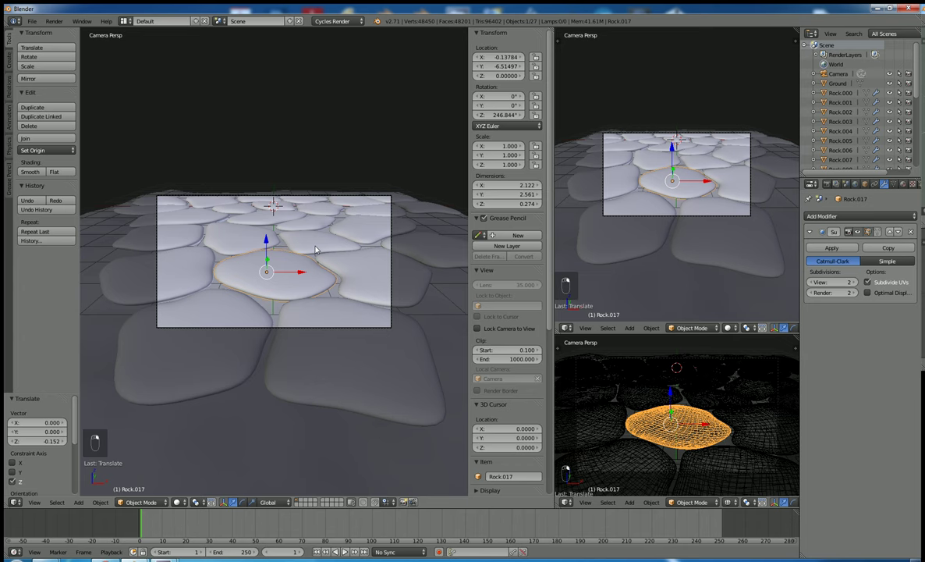
right_click(233, 228)
right_click(253, 281)
- Set the lower-right camera view's shading to Rendered for a live Cycles preview
left_click(727, 503)
left_click(741, 466)
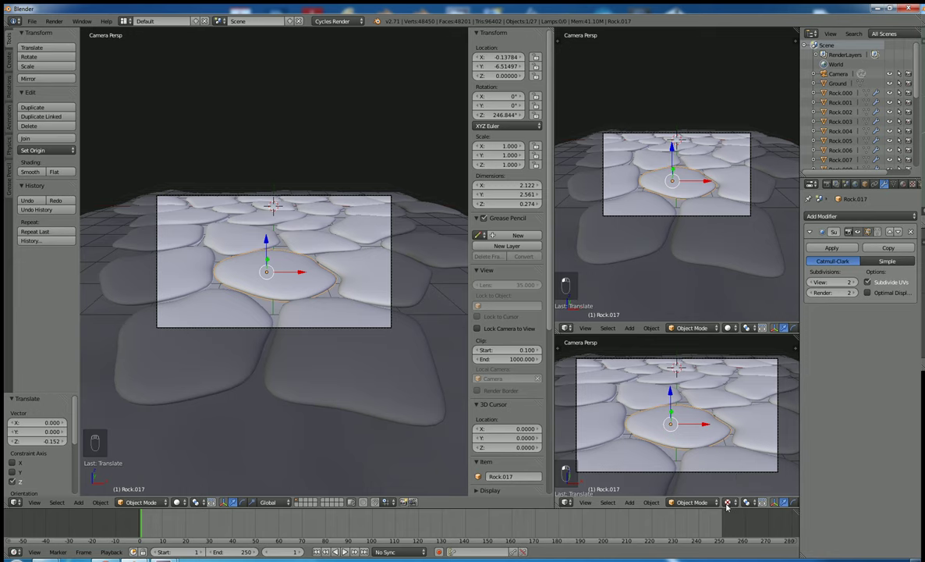
left_click(727, 501)
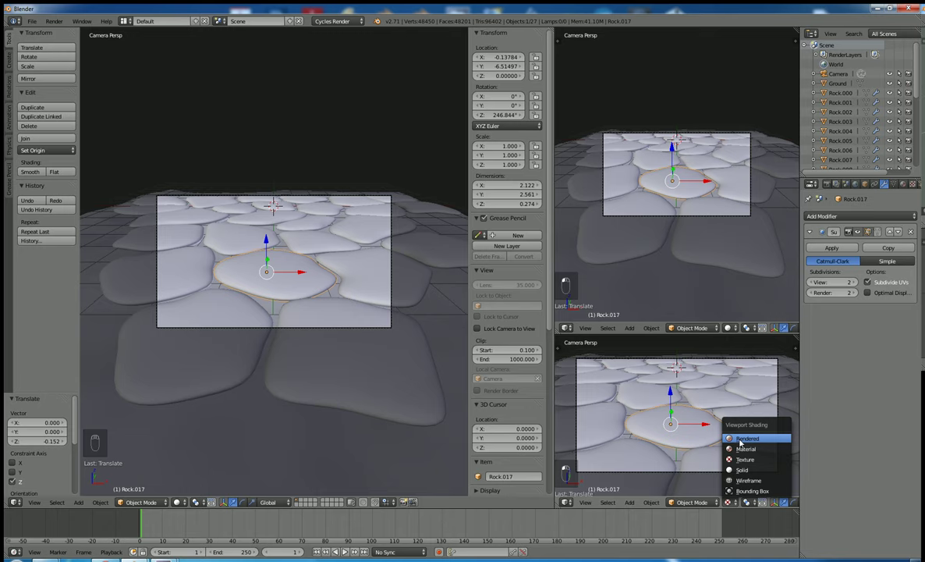
left_click(746, 439)
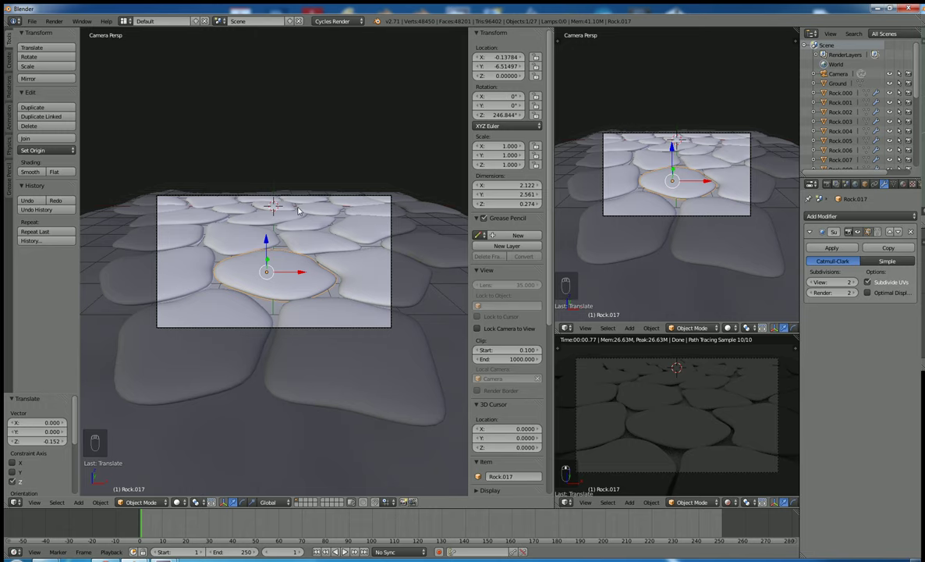
- From top view, place the 3D cursor just right of the ground and add a Sun lamp there
key("KP_7")
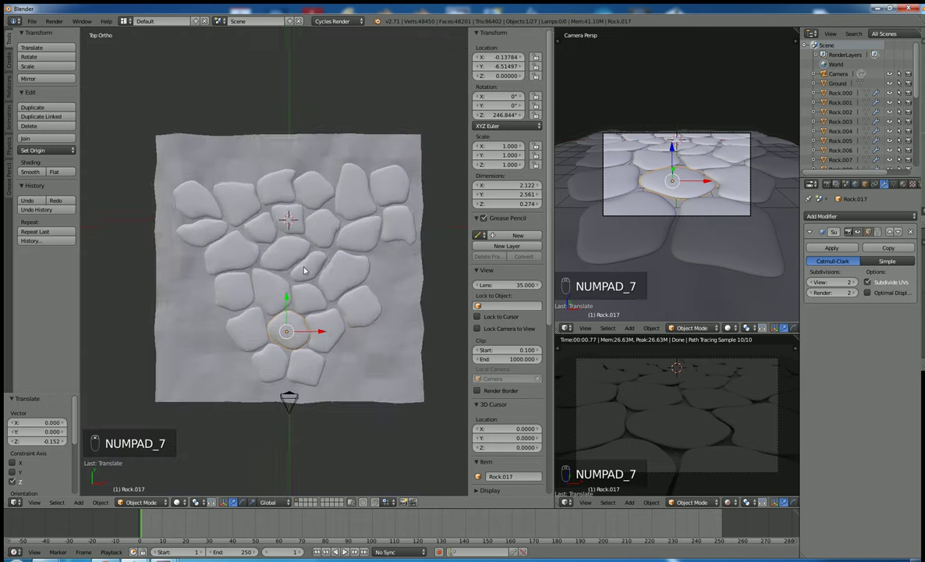
scroll(305, 271, "down", 1)
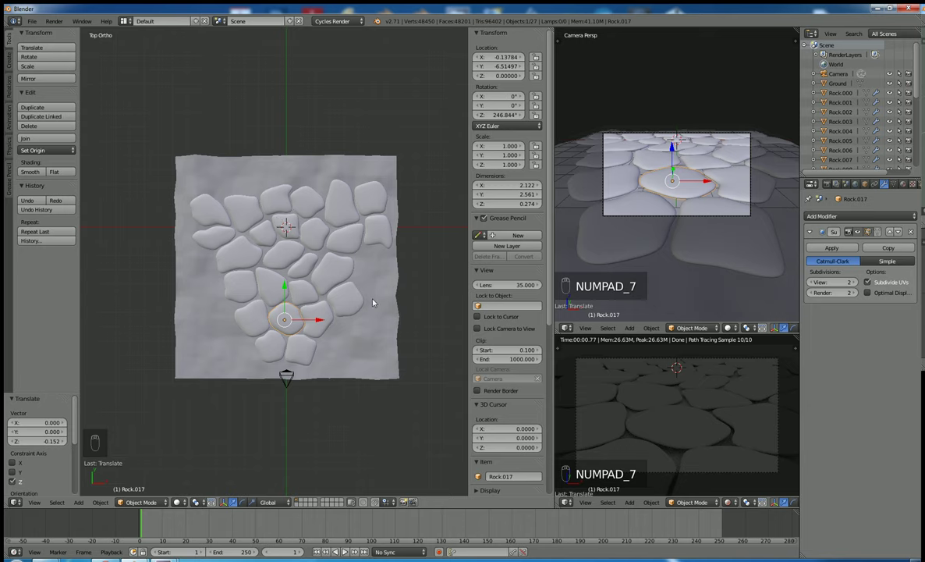
left_click(414, 261)
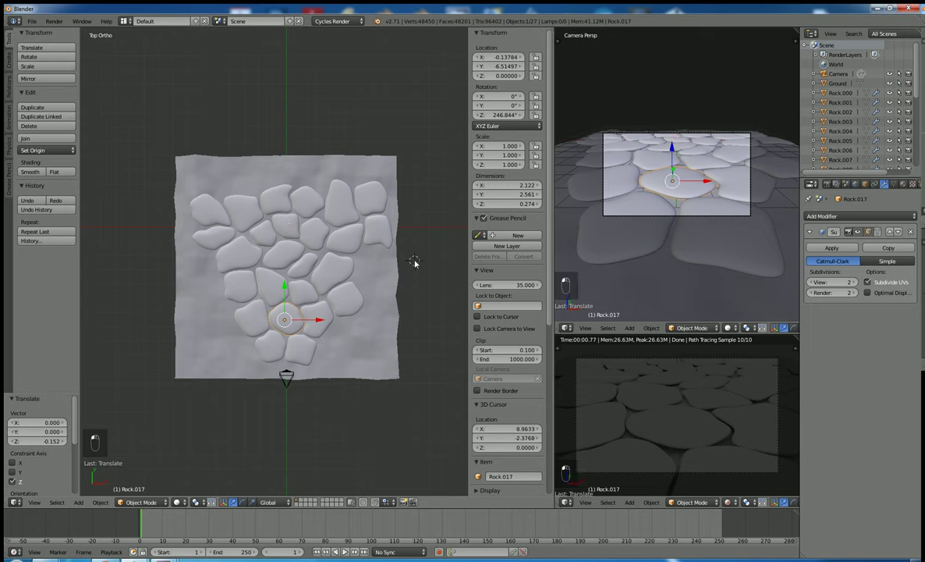
key("shift+a")
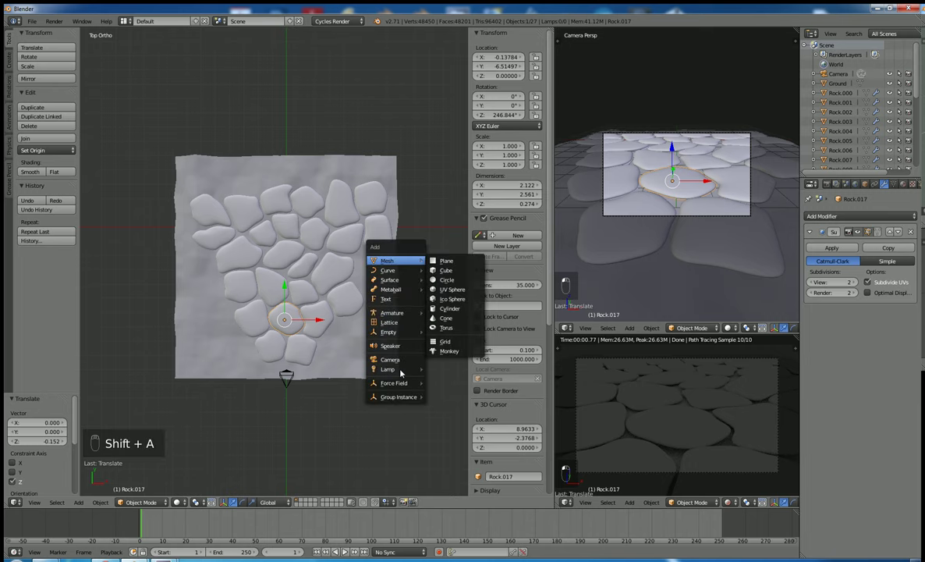
mouse_move(401, 372)
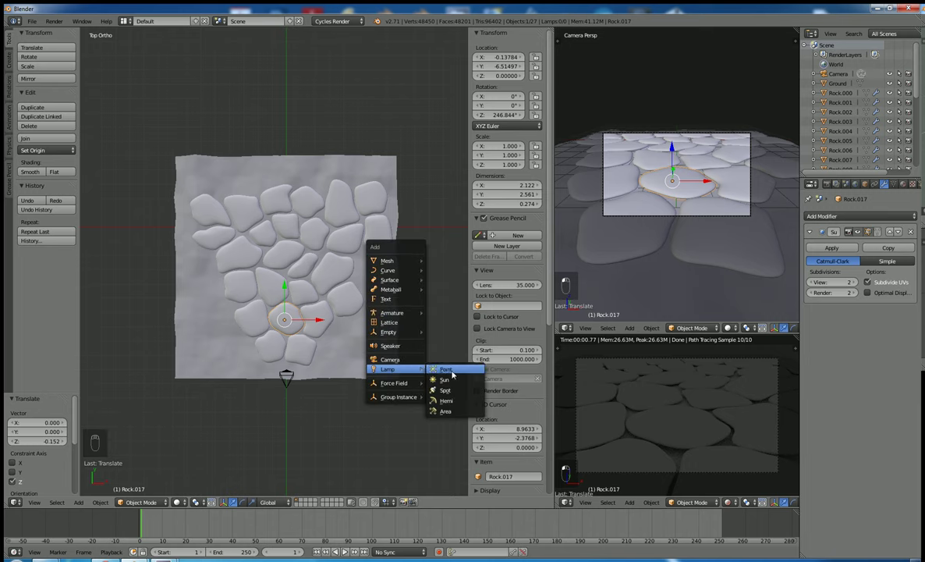
left_click(451, 379)
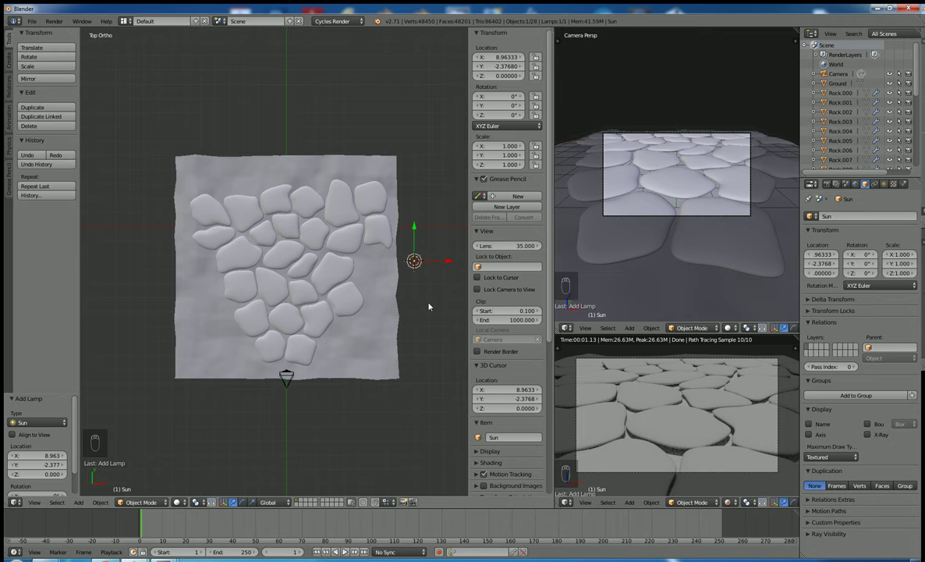
- In front view, lift the Sun lamp above the ground and tilt it to angle its light
key("KP_1")
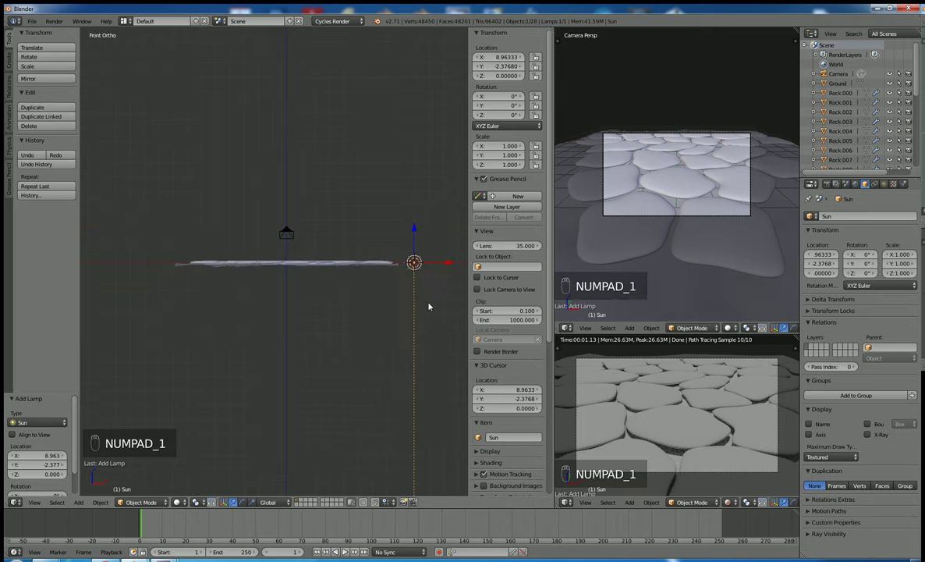
scroll(429, 307, "up", 4)
scroll(428, 306, "down", 4)
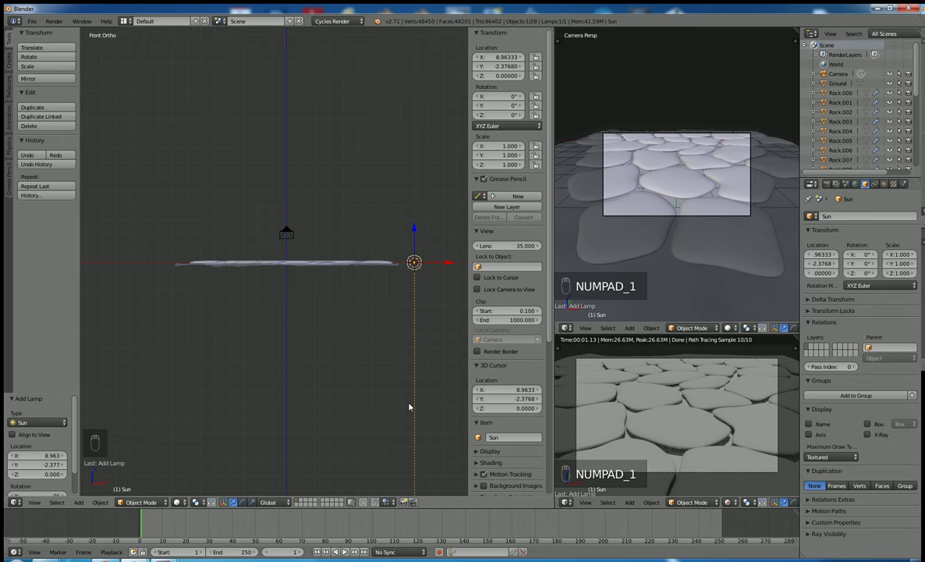
key("g")
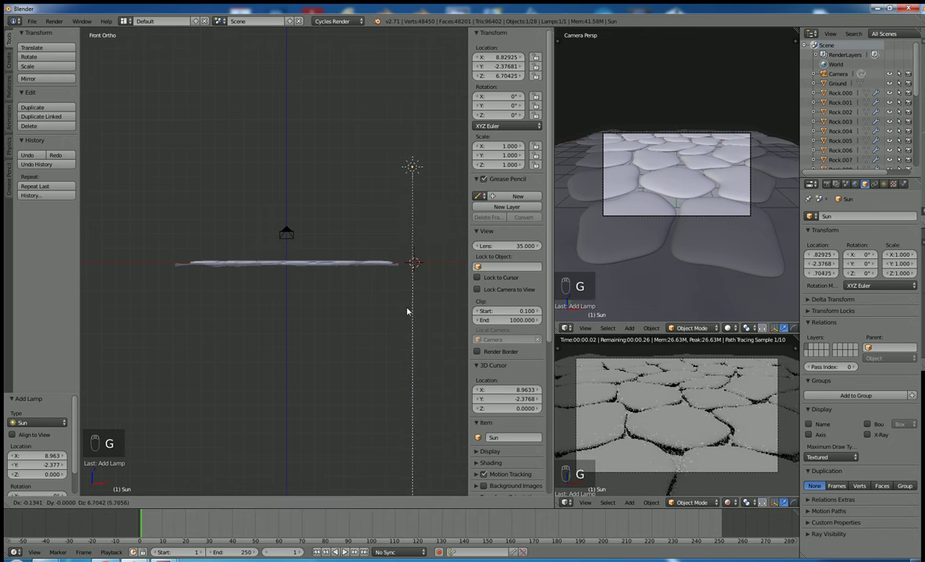
left_click(409, 315)
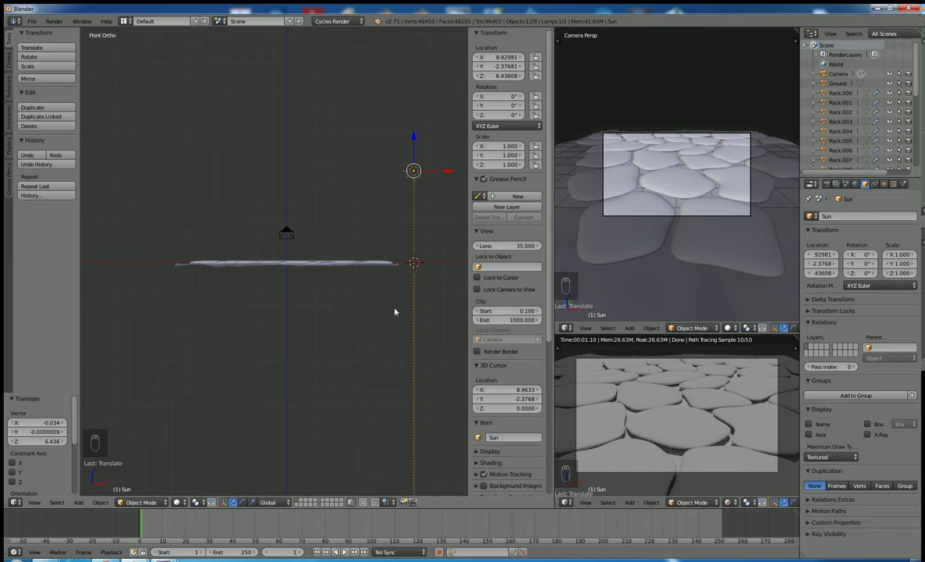
key("r")
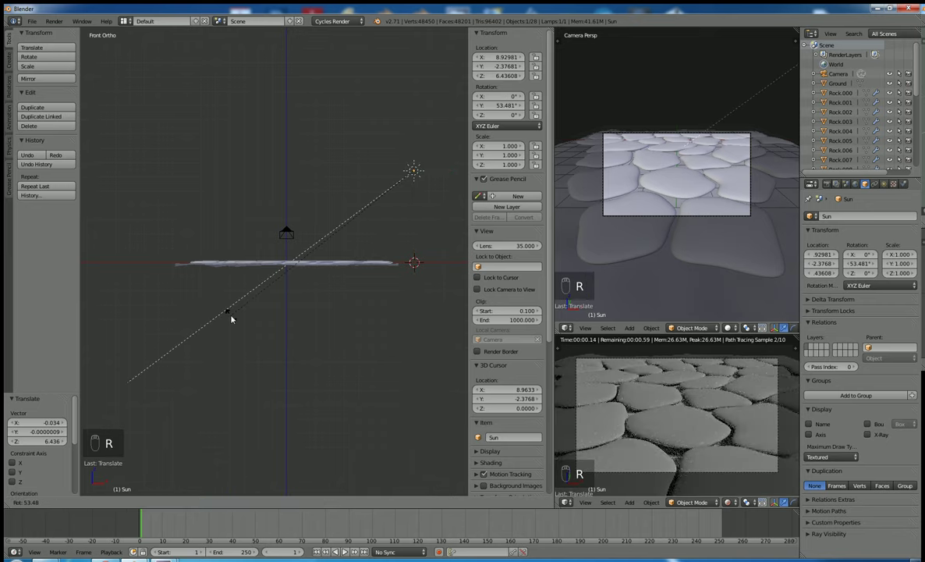
left_click(231, 318)
- In top view, reposition the Sun and rotate it to Y 53.481° and Z -10.8°
key("KP_7")
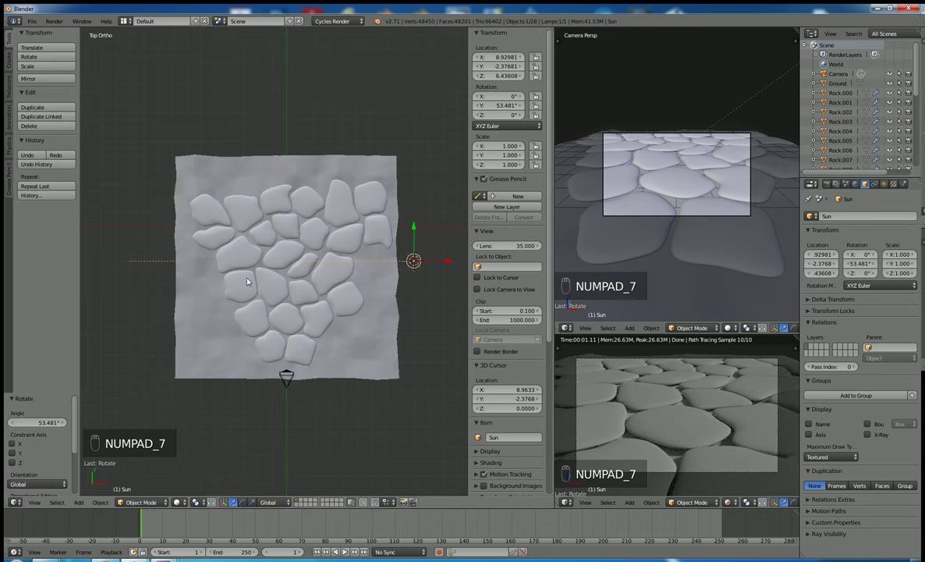
key("g")
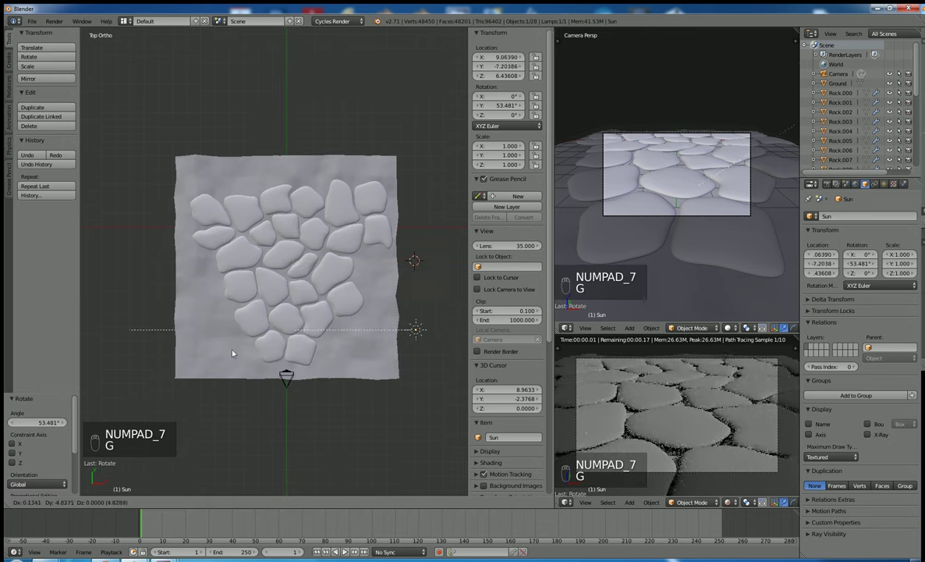
left_click(238, 330)
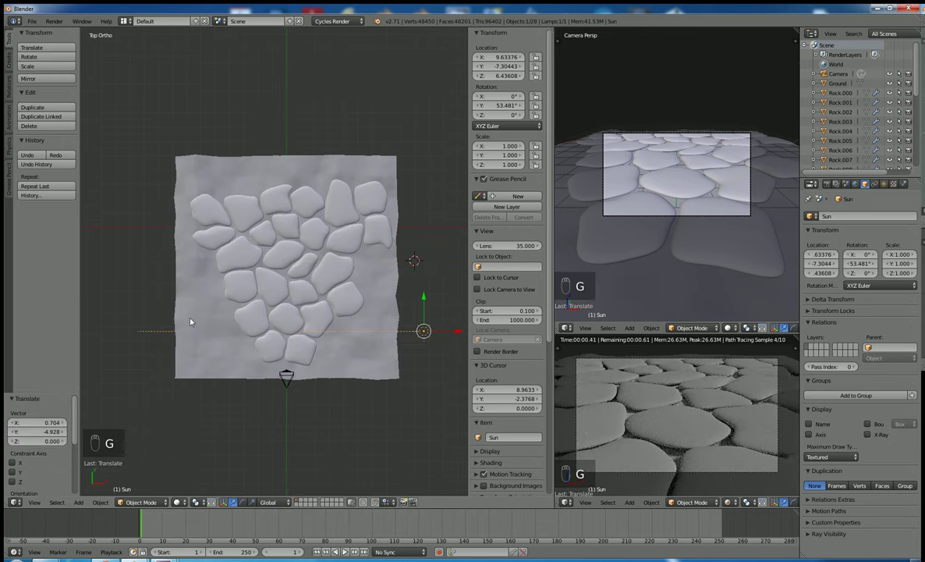
key("r")
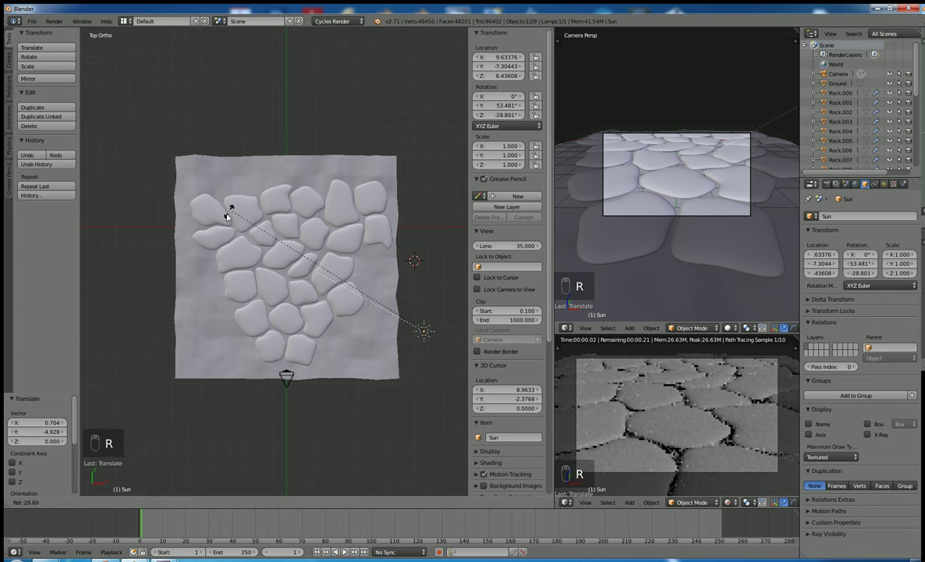
left_click(218, 219)
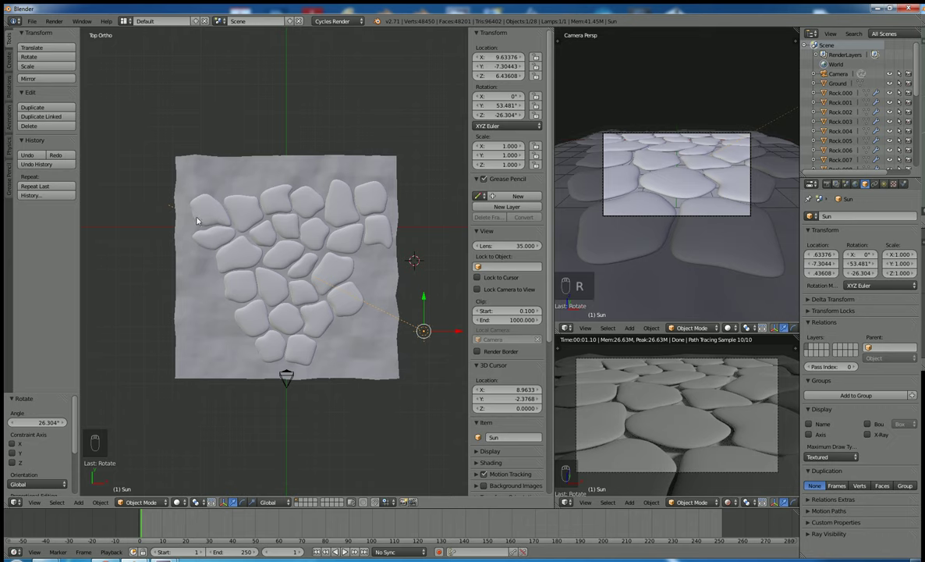
key("r")
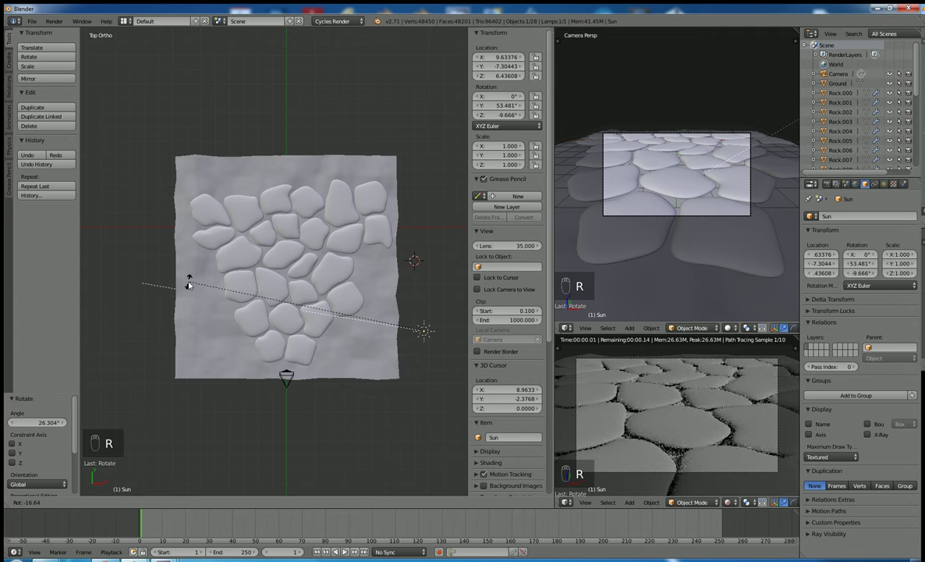
left_click(188, 281)
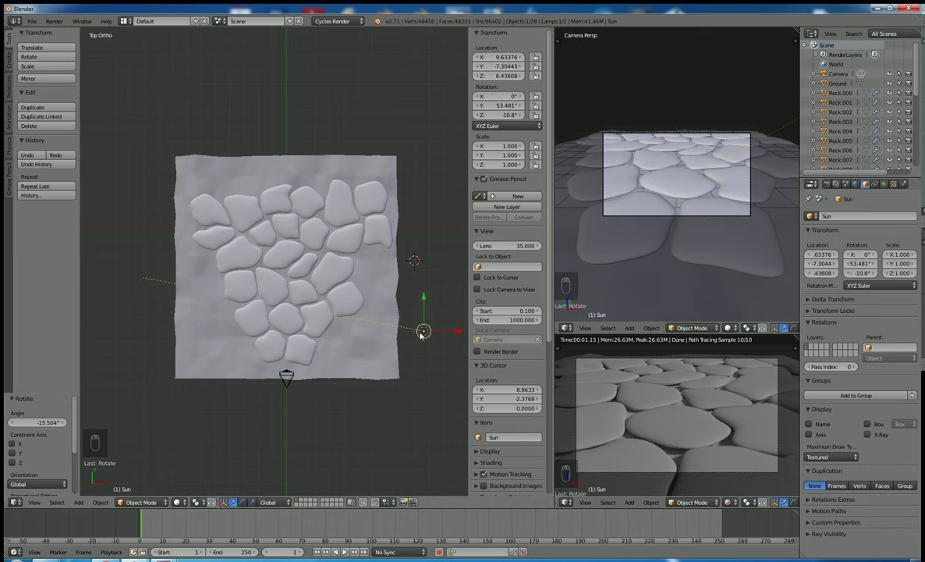
- Enable Multiple Importance Sample on the Sun lamp and give its emission colour a slight tint
left_click(884, 185)
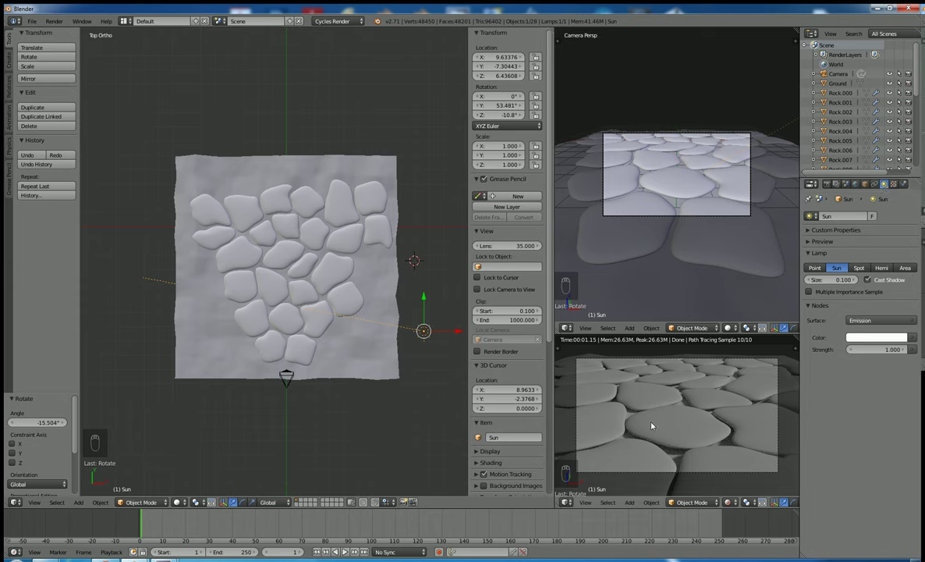
left_click(810, 294)
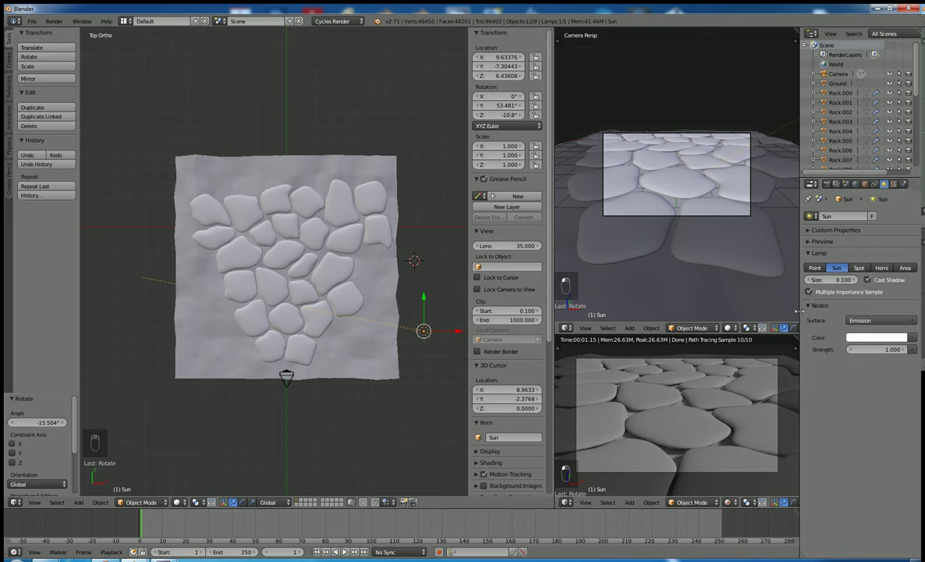
left_click(896, 340)
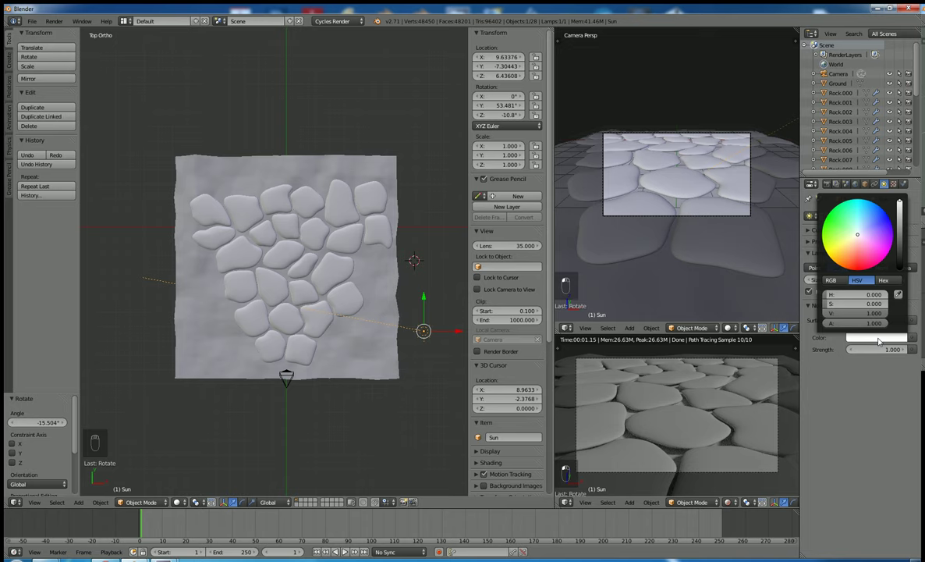
left_click(856, 238)
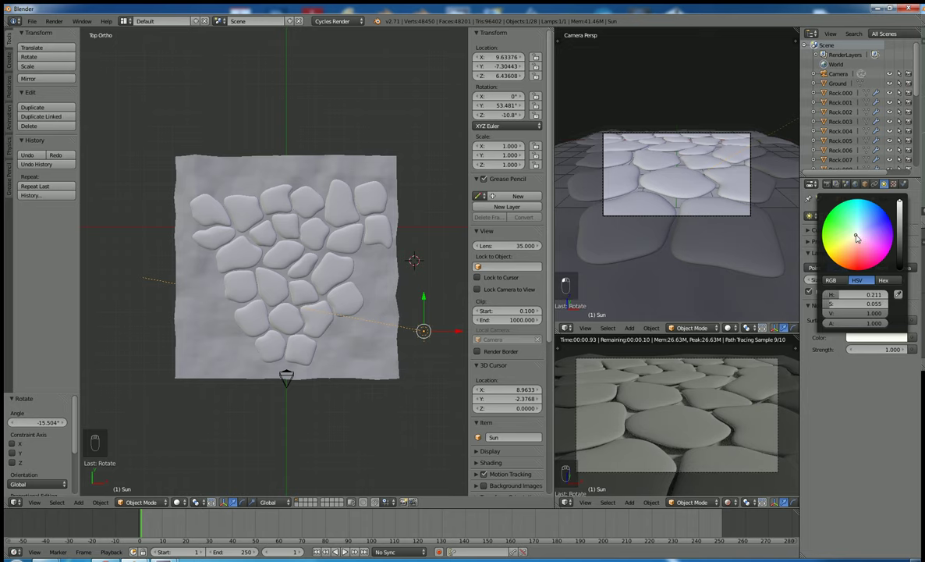
left_click(865, 341)
left_click(865, 339)
left_click(832, 281)
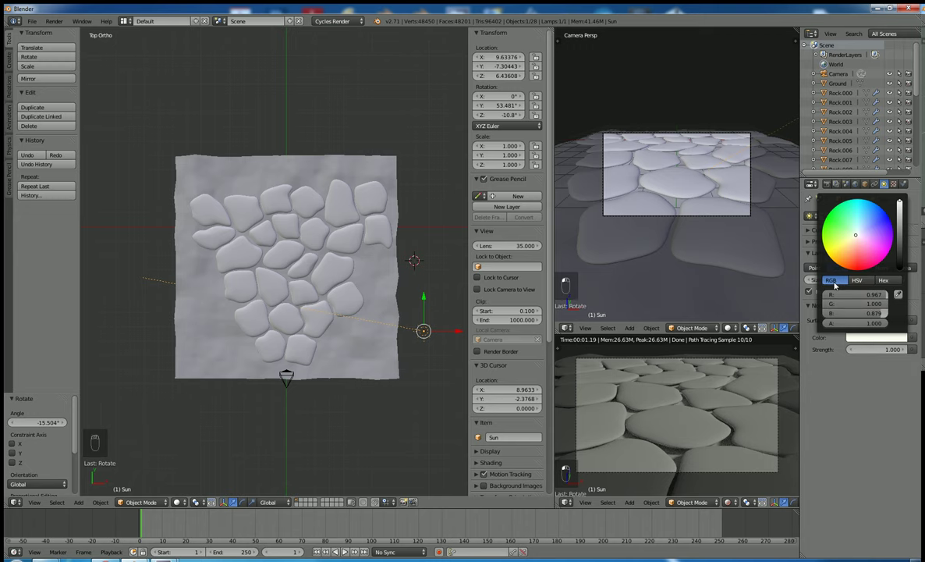
left_click(856, 282)
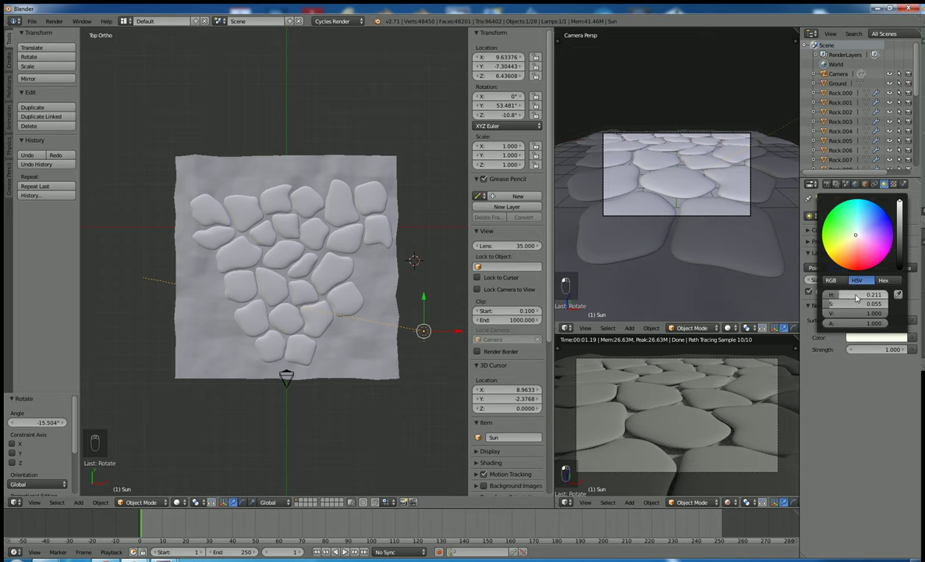
- Set the Sun's emission colour to hue 0.15 and saturation 0.1
left_click(861, 297)
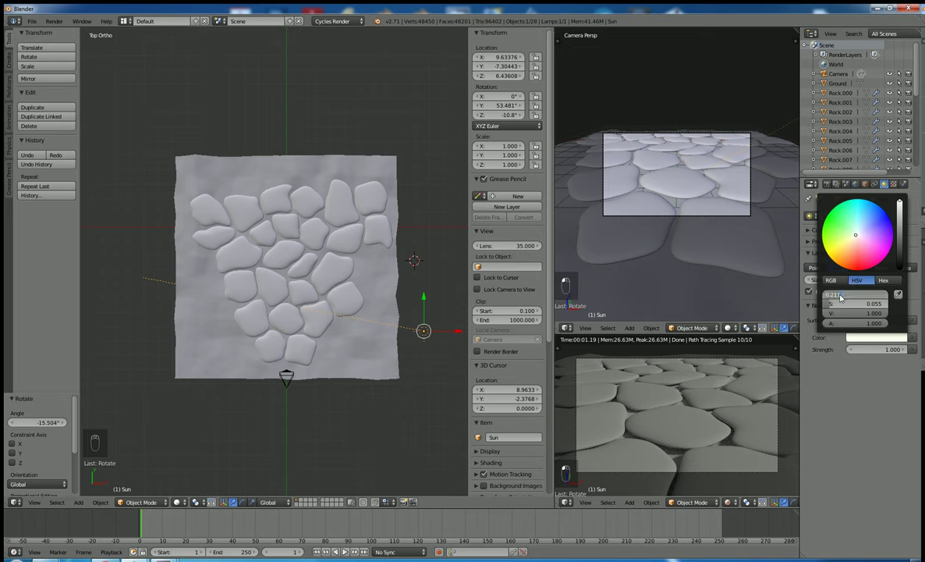
key("BackSpace")
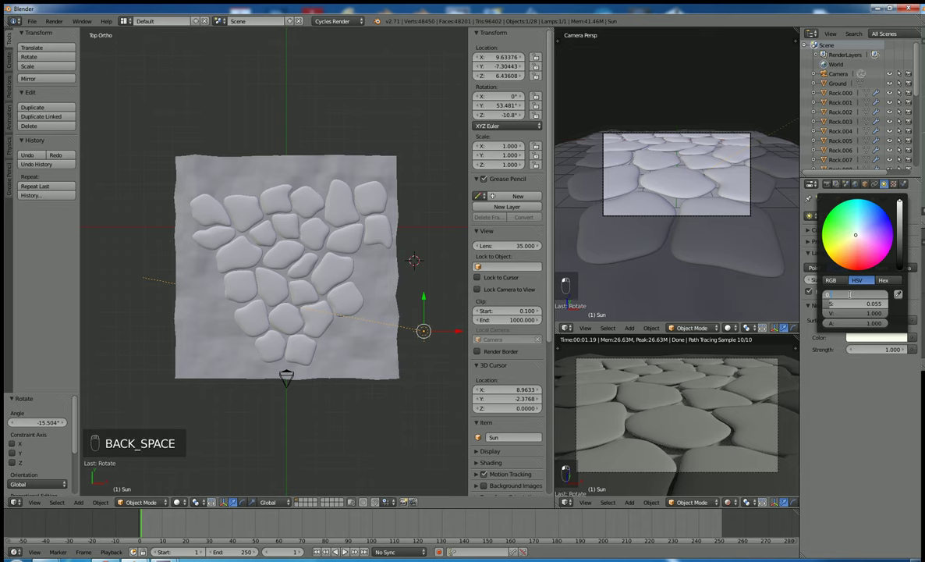
type("0.15")
key("Return")
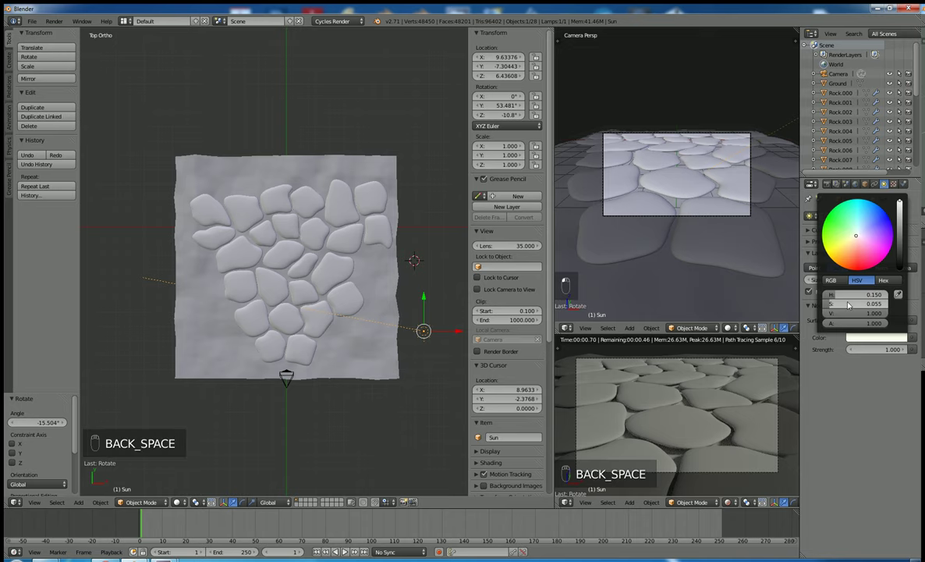
left_click(831, 305)
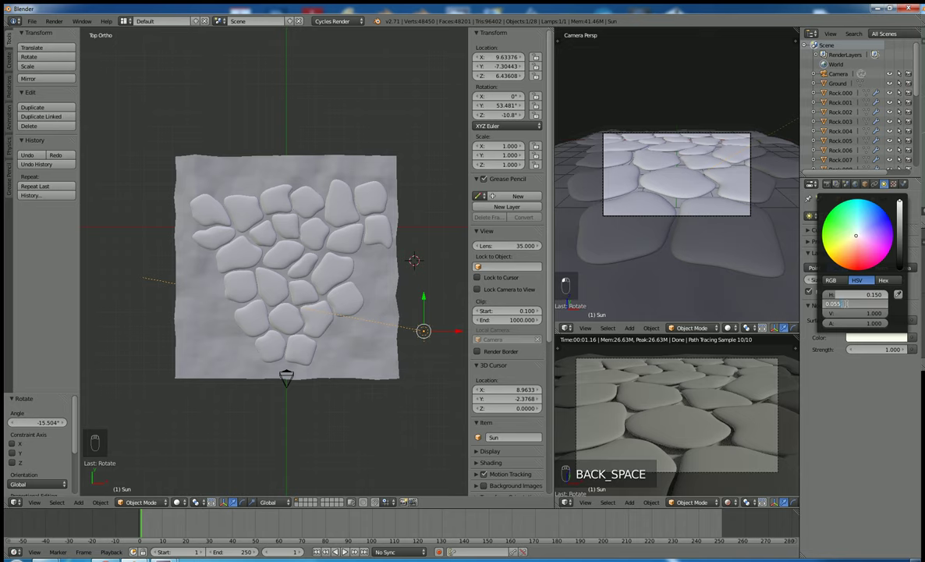
key("BackSpace")
key("BackSpace")
type("1")
key("Return")
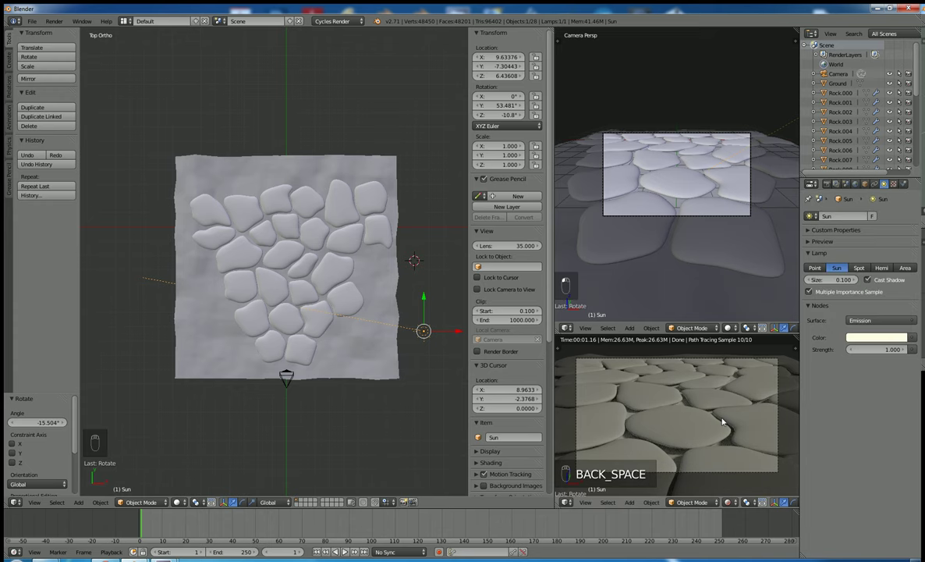
left_click(854, 337)
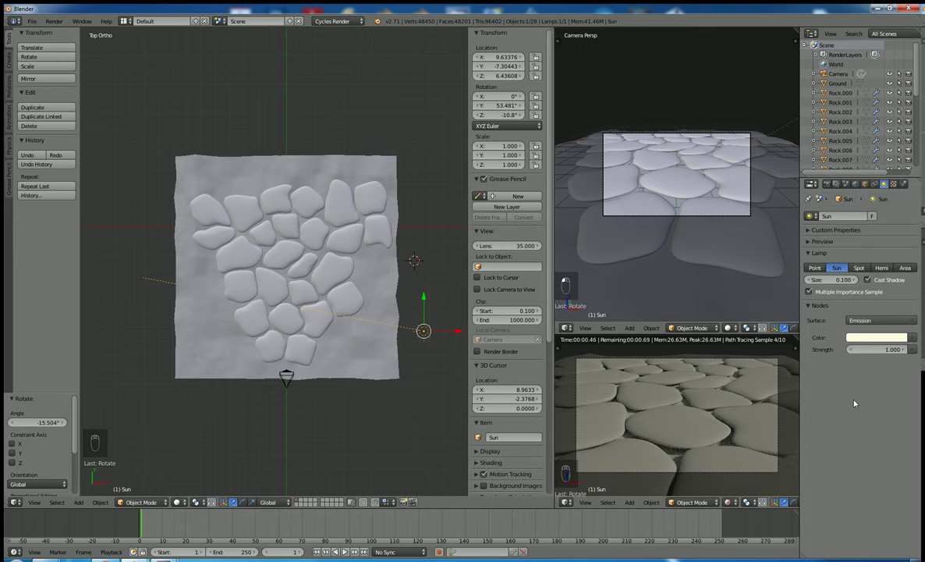
- Set the Sun's emission strength to 5, then lower it to 4
left_click(880, 350)
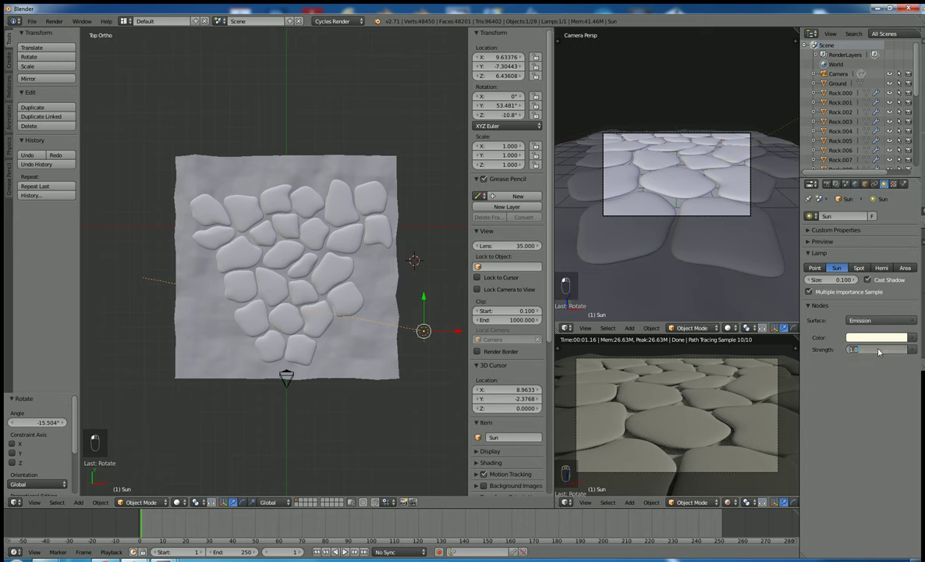
type("5")
key("Return")
left_click(879, 350)
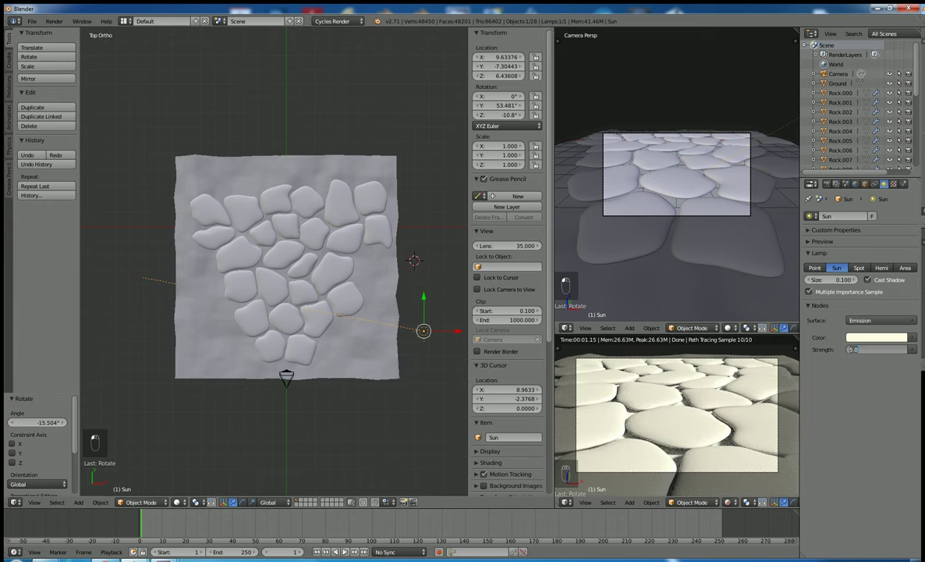
key("Return")
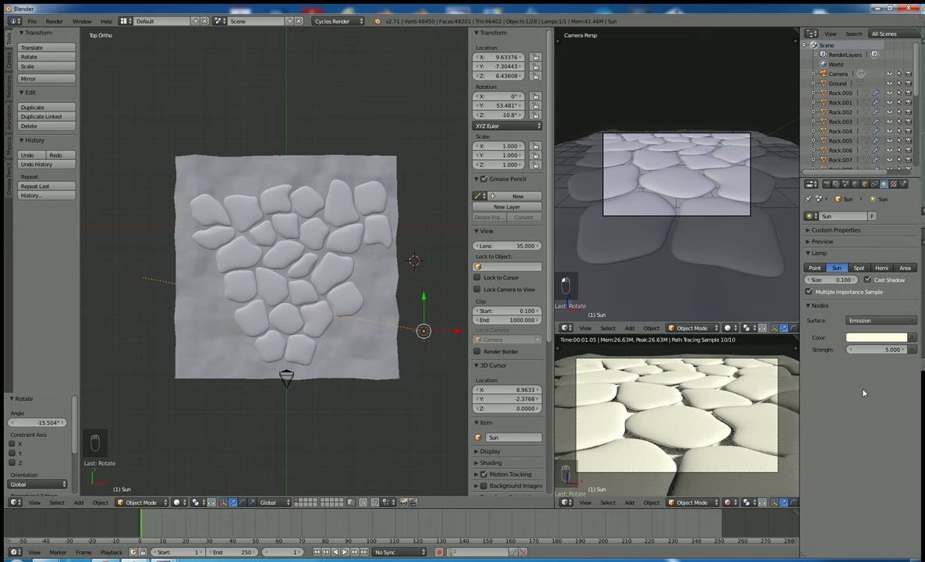
left_click_drag(879, 349, 858, 350)
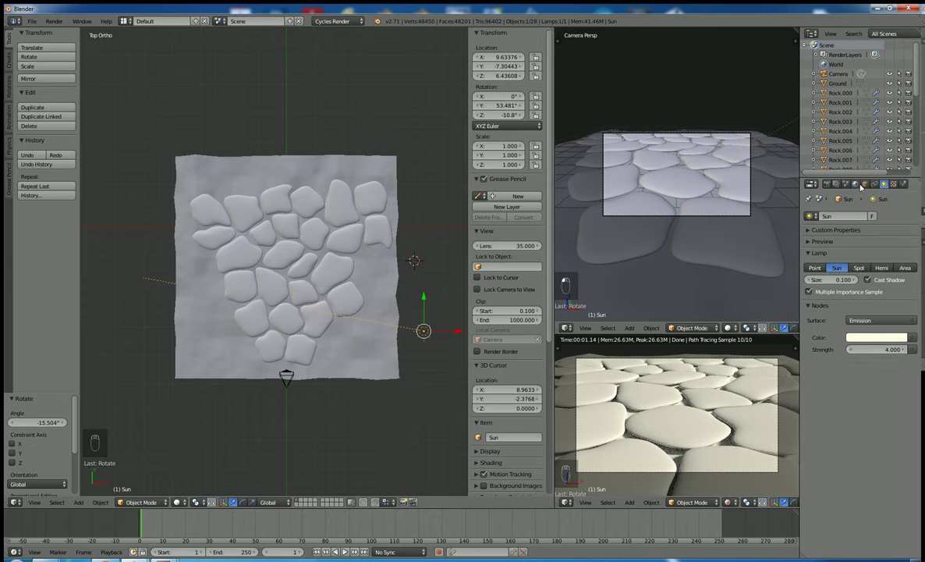
- Set the World background strength to 0.2
left_click(856, 184)
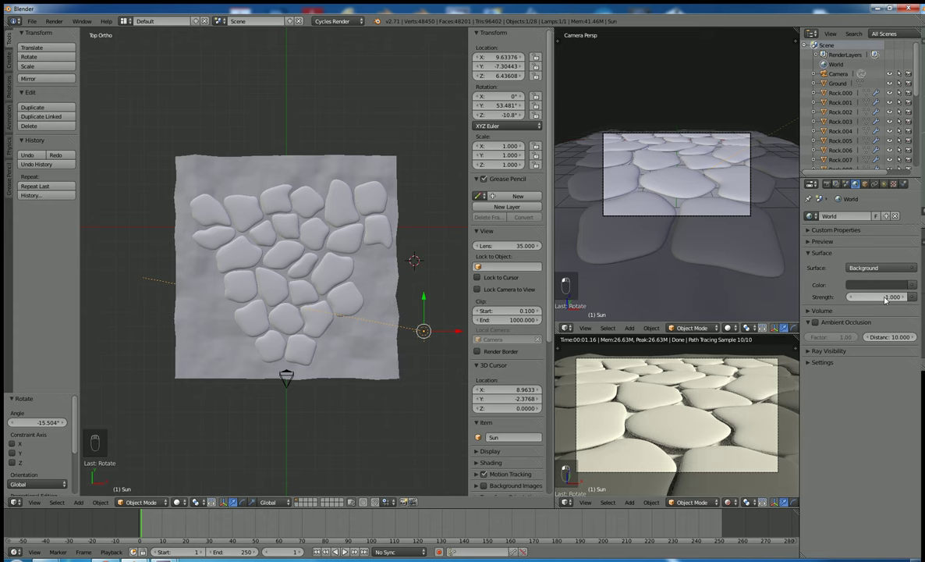
left_click_drag(886, 299, 31, 299)
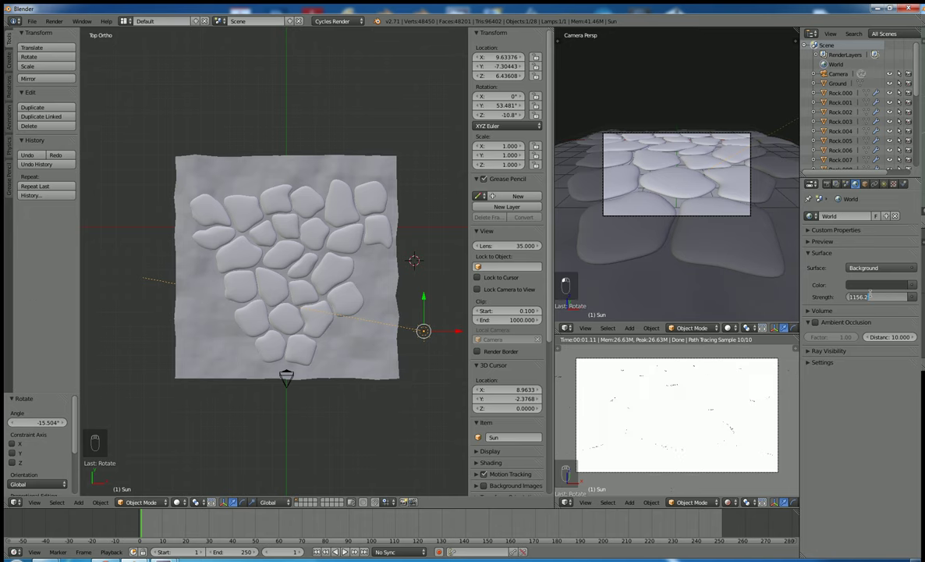
key("BackSpace")
type(".2")
key("Return")
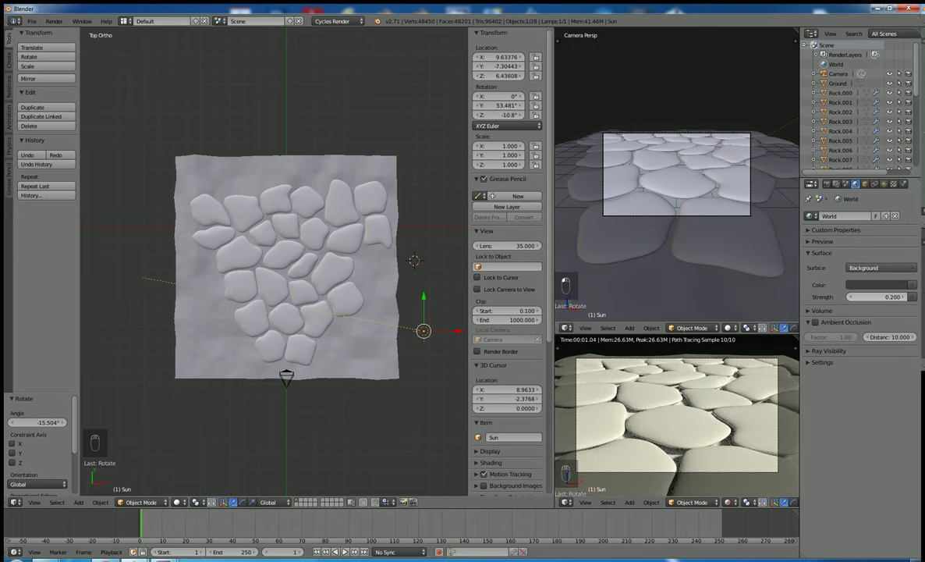
- Make the World background colour a pale blue at full value
left_click(866, 285)
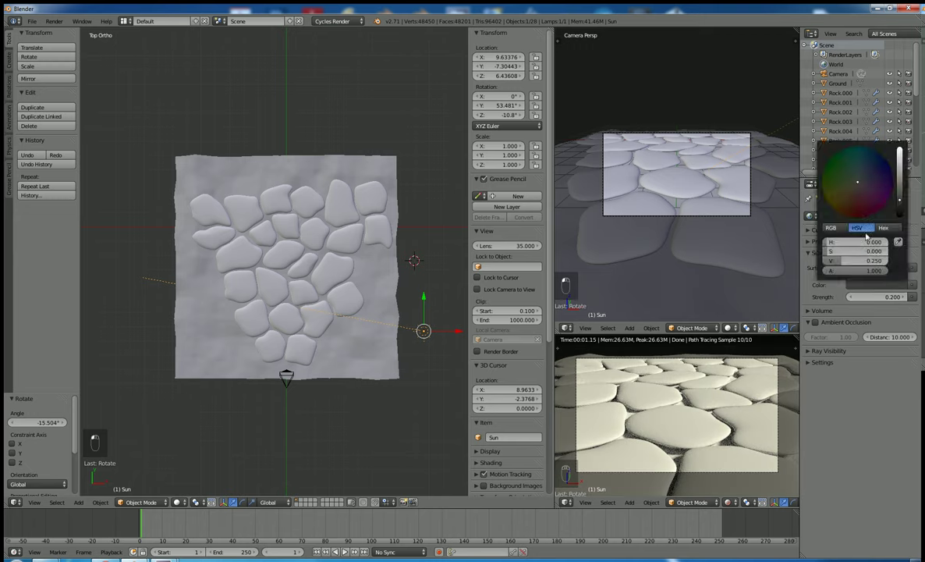
left_click_drag(833, 267, 887, 261)
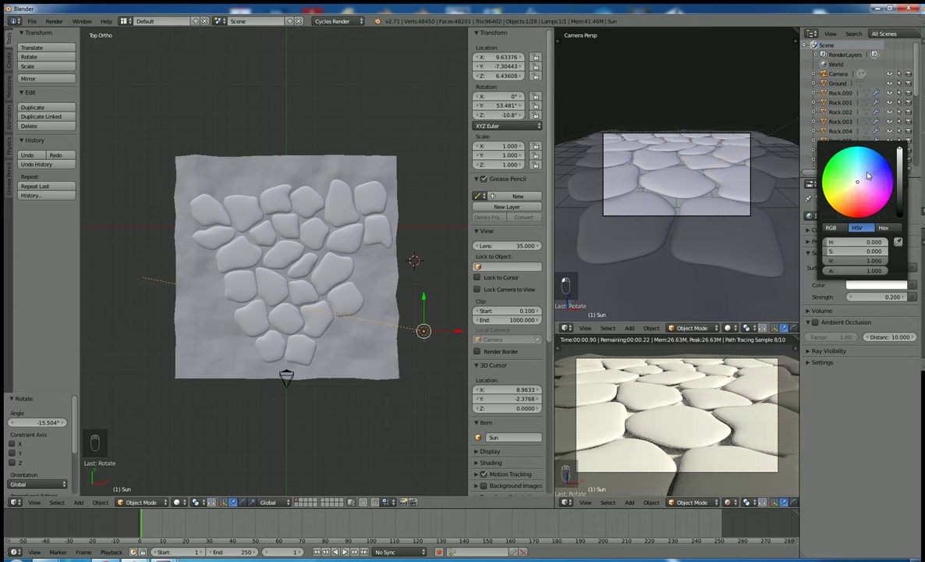
left_click(862, 179)
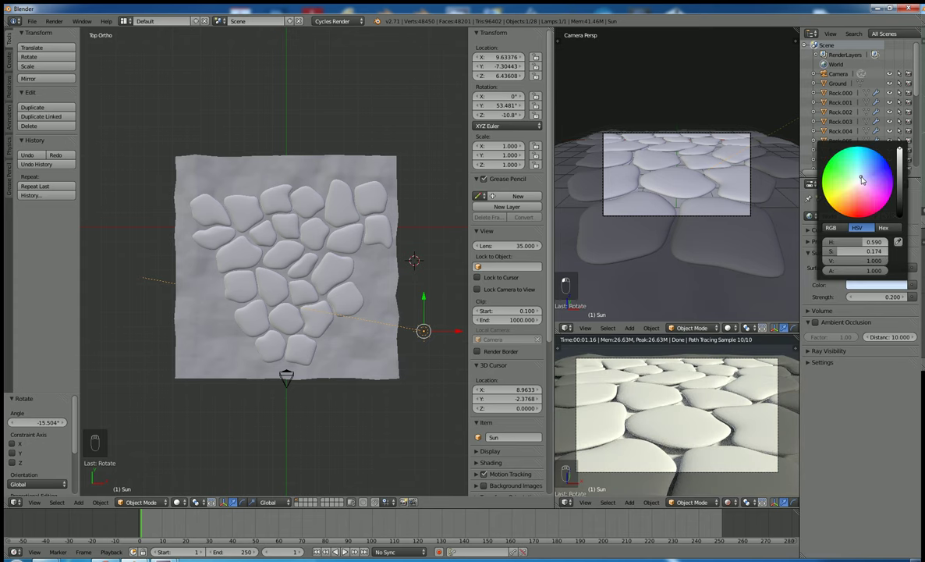
left_click(863, 181)
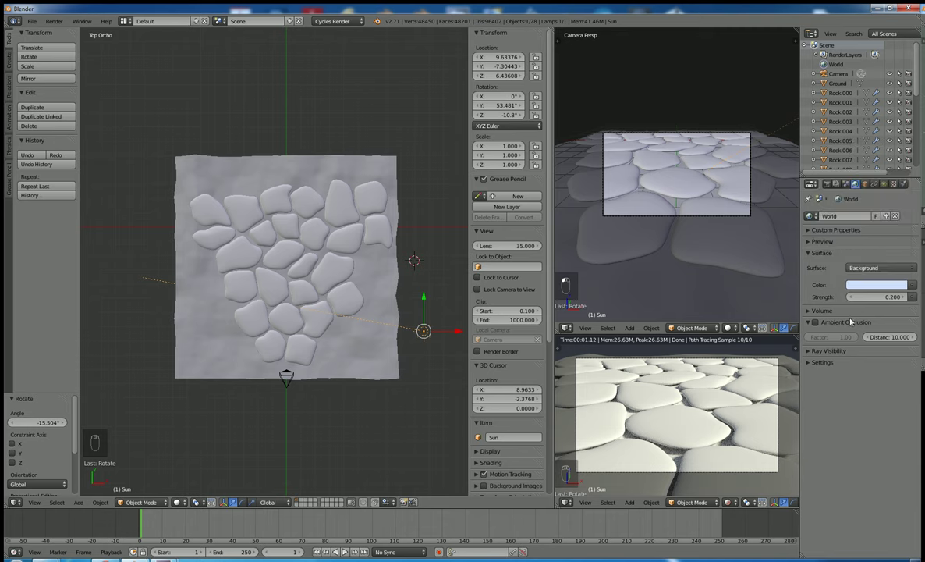
- Raise the World background strength to 0.3
left_click(886, 297)
type("0.")
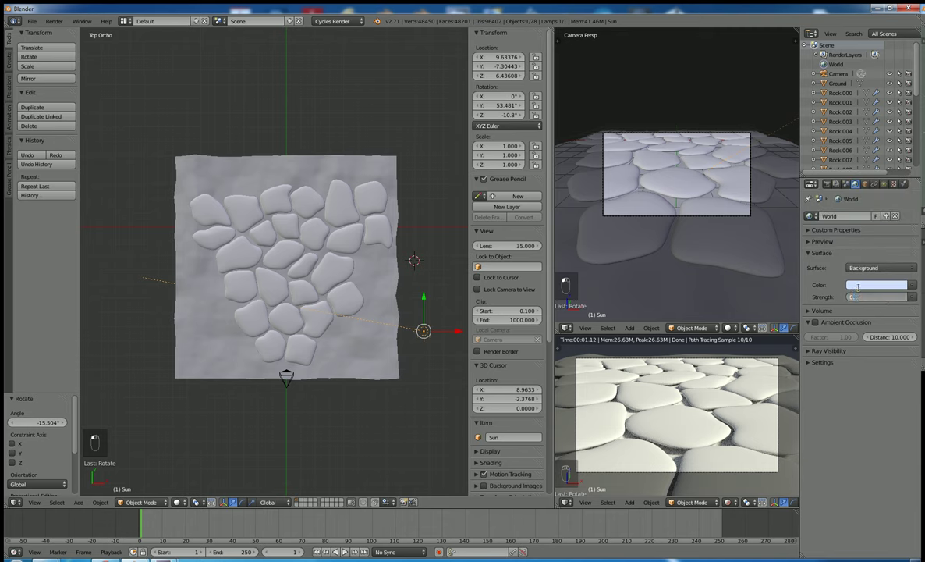
type("3")
key("Return")
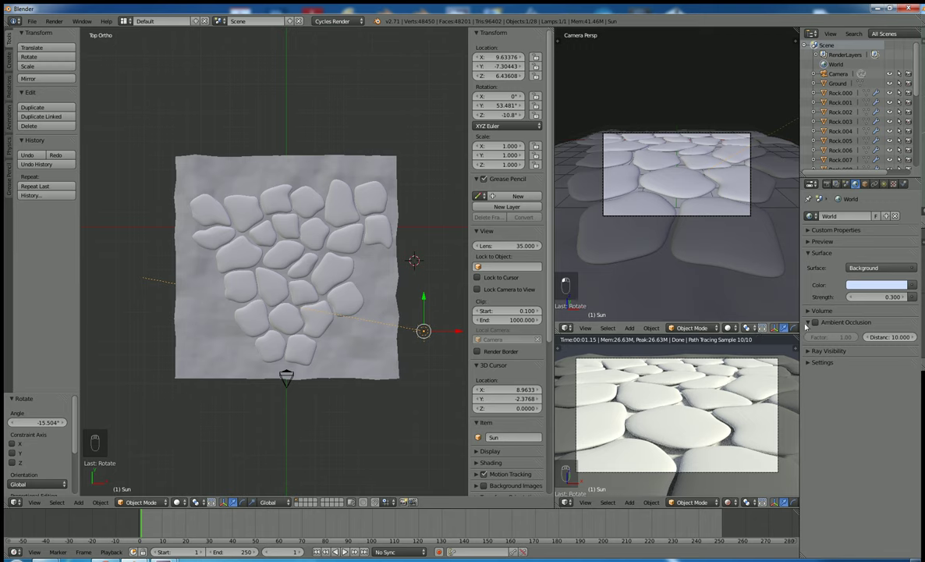
left_click(879, 285)
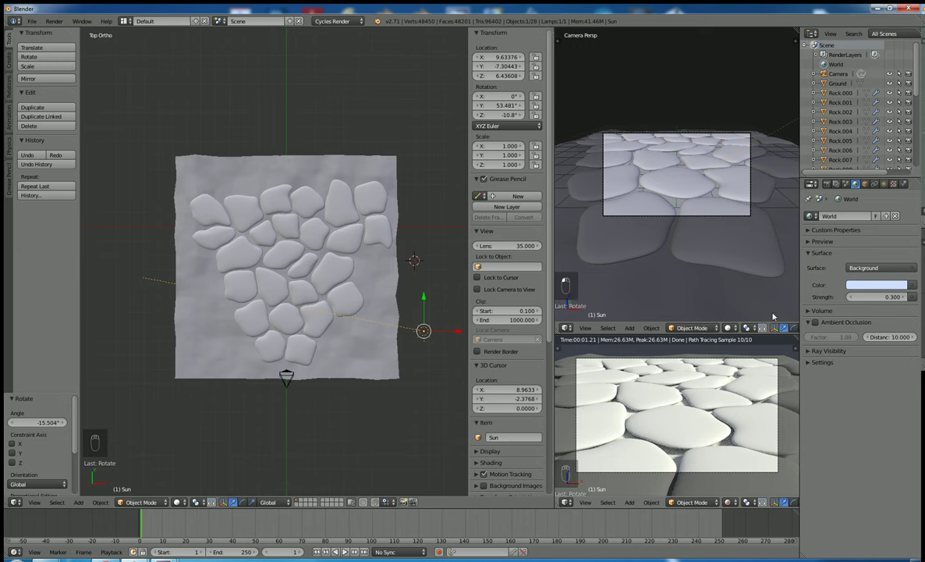
- Set the Cycles Sampling preview samples to 32
left_click(828, 184)
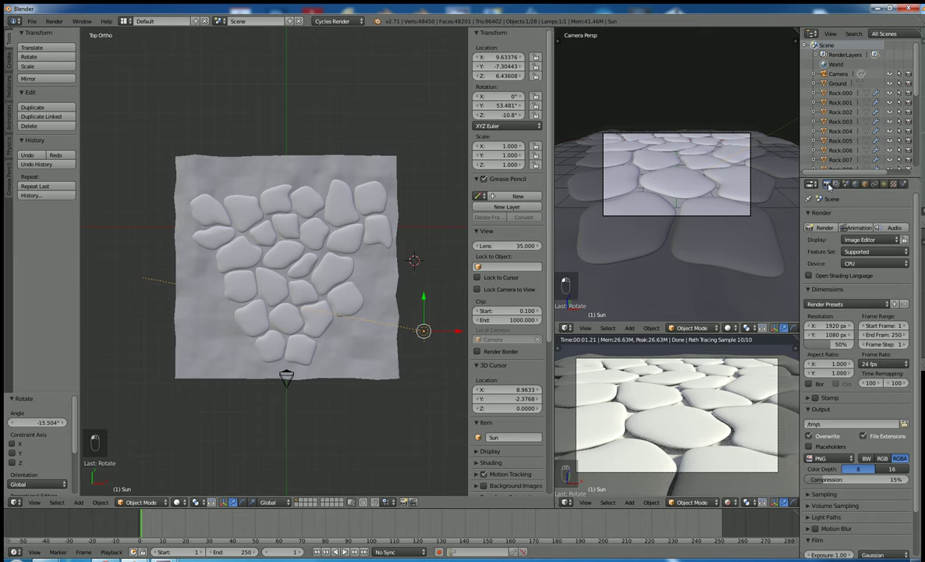
scroll(825, 454, "down", 3)
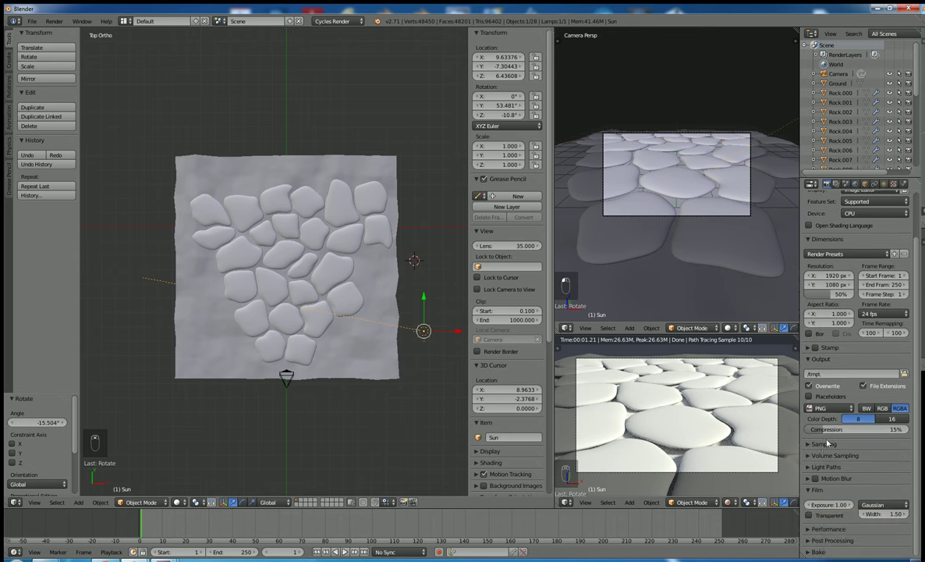
scroll(824, 453, "down", 1)
left_click(888, 433)
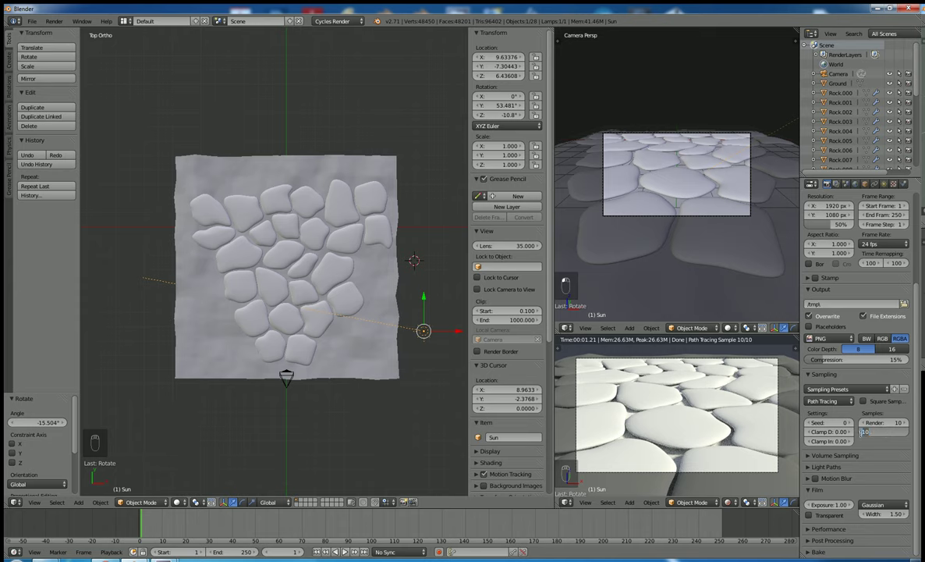
type("32")
key("Return")
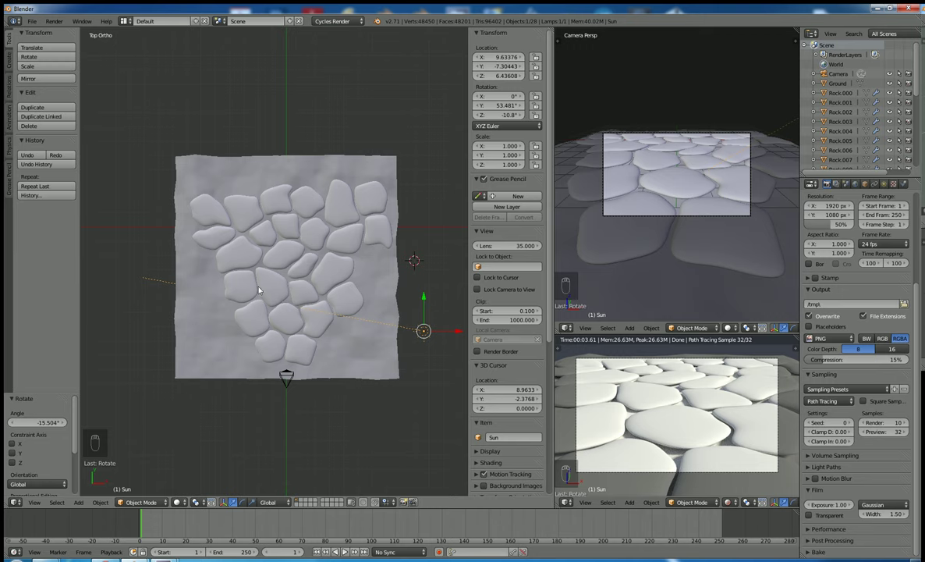
- Change the left 3D View into a Node Editor
left_click(16, 501)
left_click(16, 502)
left_click(17, 502)
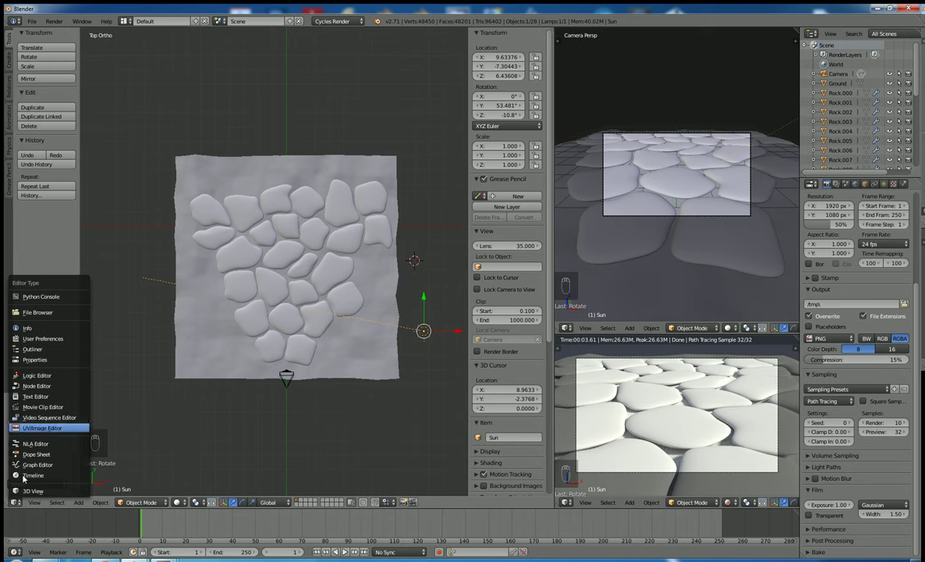
left_click(16, 502)
left_click(17, 502)
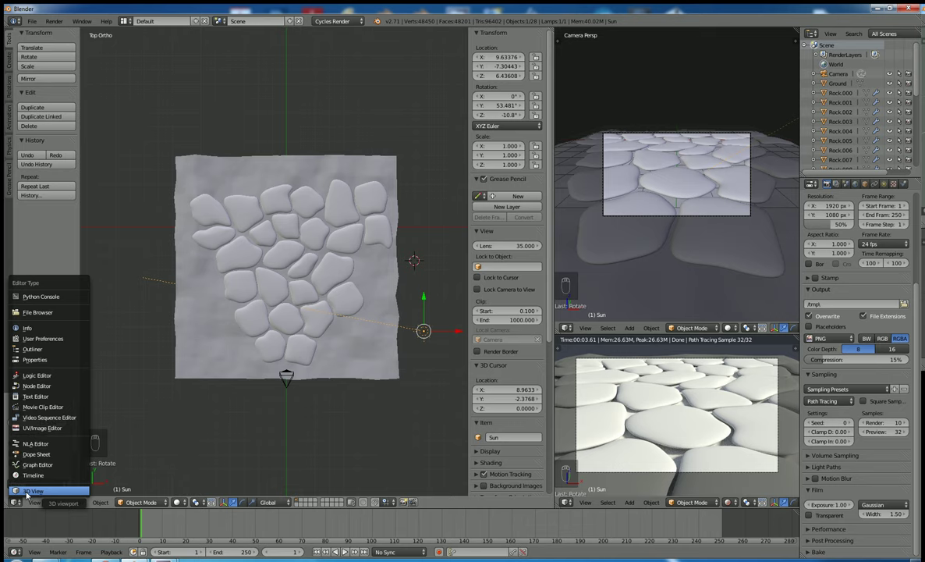
left_click(37, 386)
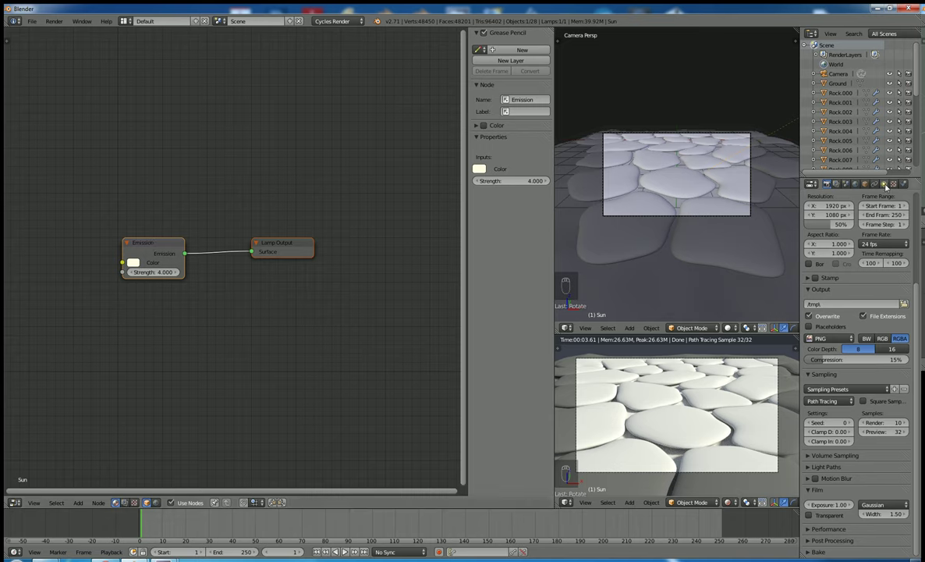
- Set the Sun's emission strength to 10, return it to 4, then select Rock.017
left_click(884, 183)
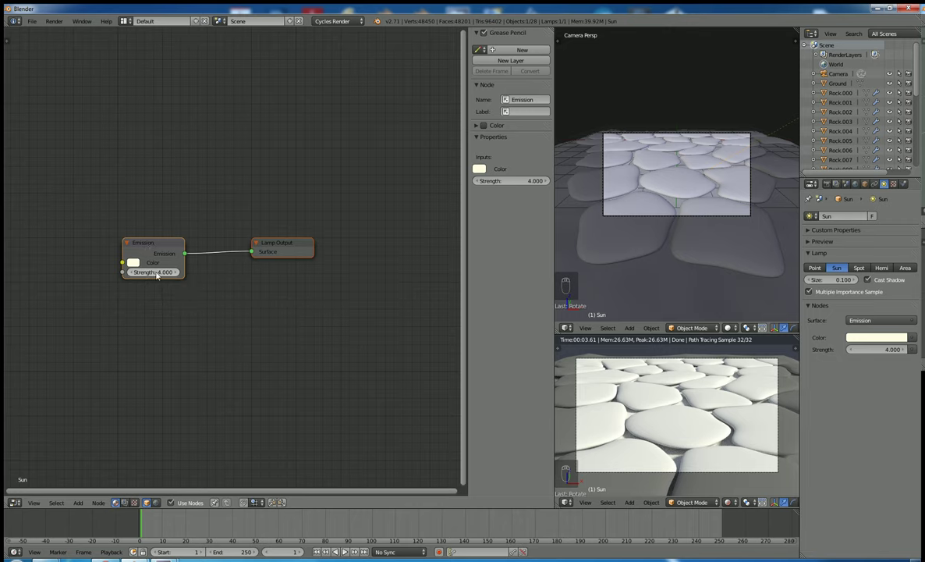
left_click(157, 272)
key("BackSpace")
type("10")
key("Return")
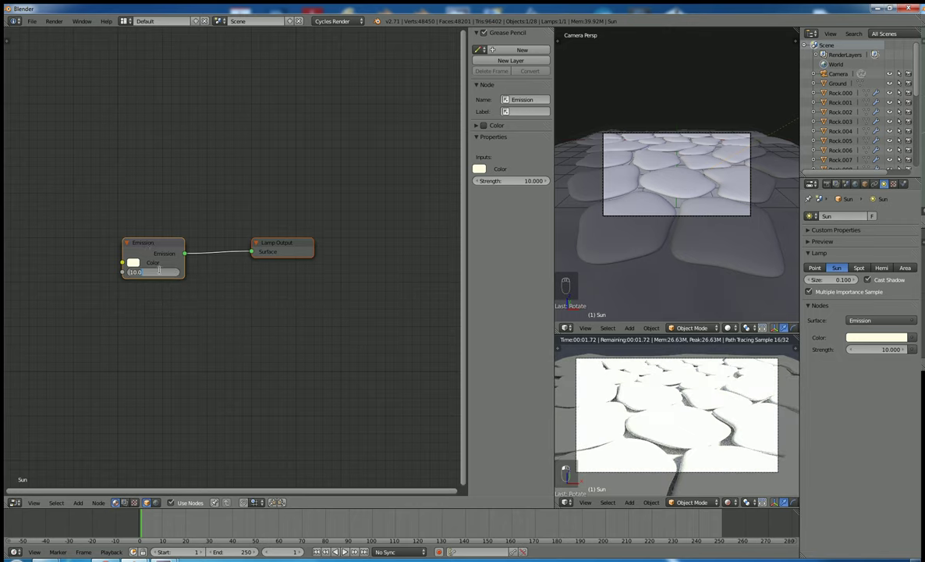
key("BackSpace")
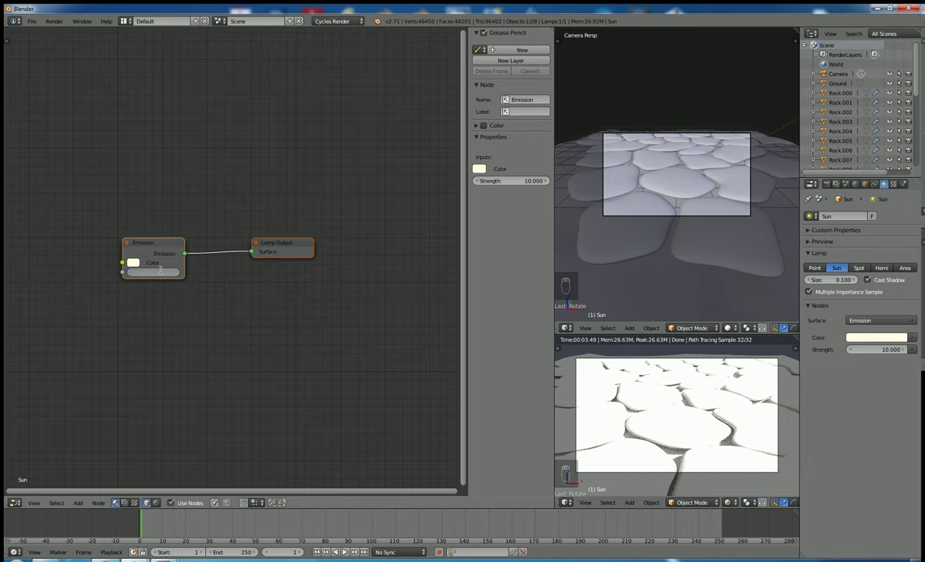
type("4")
key("Return")
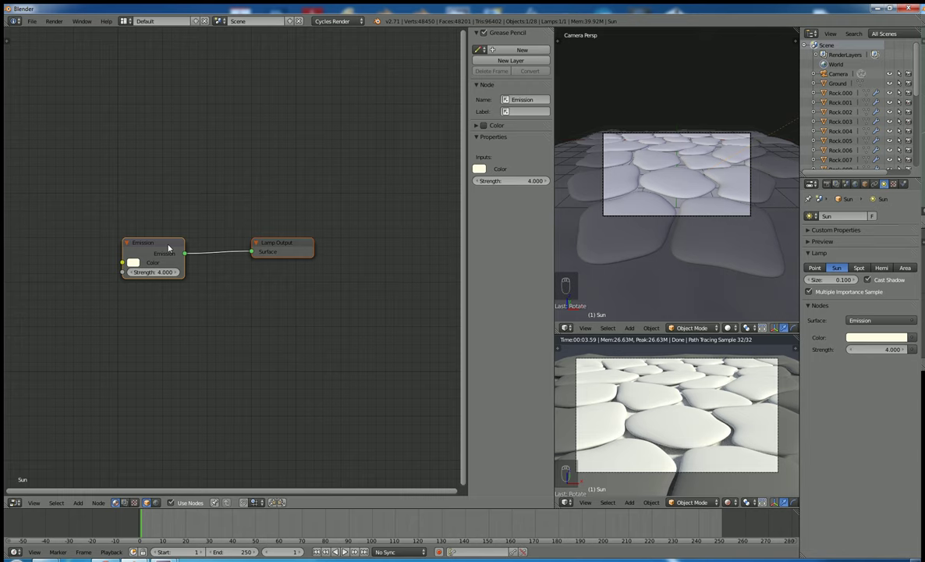
right_click(688, 188)
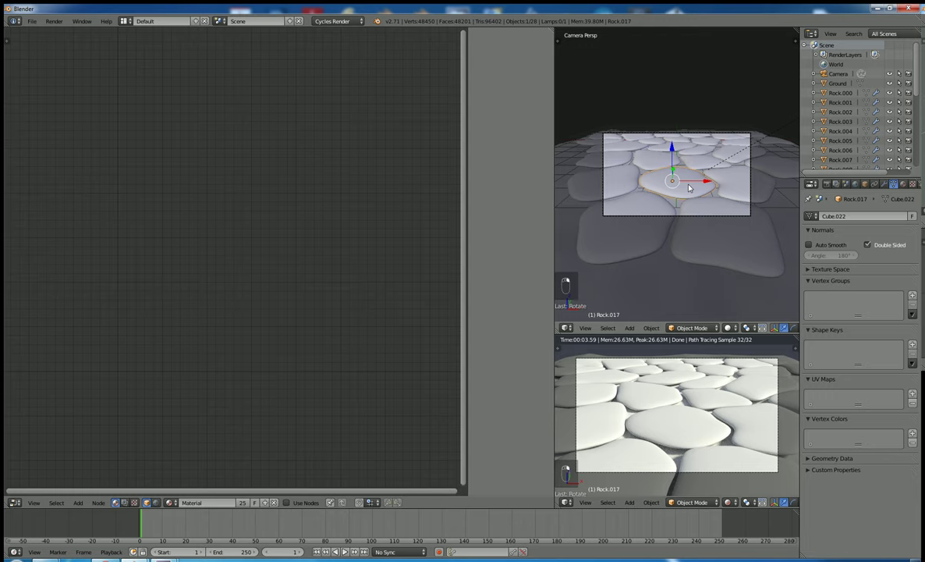
- Rename Rock.017's material to 'Rock' (becoming Rock.001) and enable Use Nodes
left_click(902, 184)
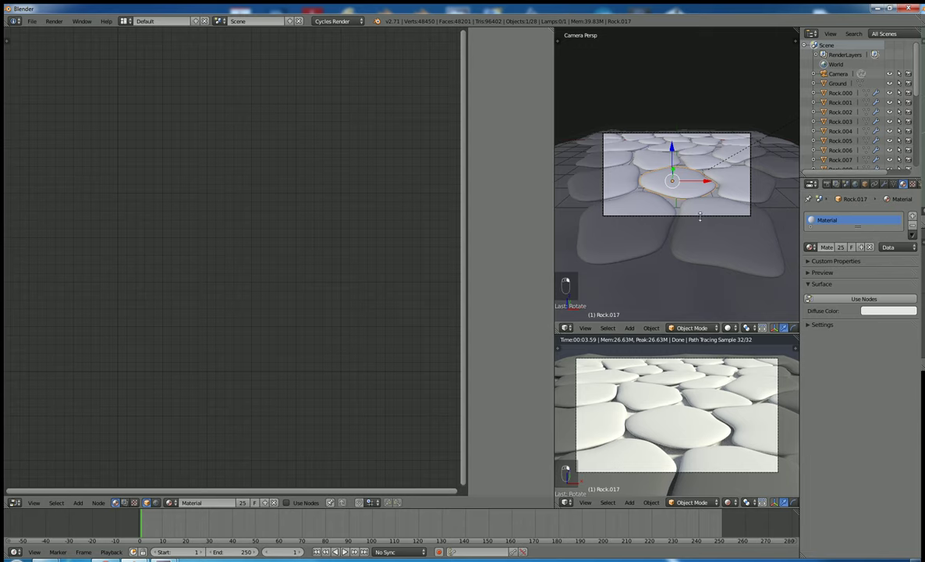
right_click(574, 223)
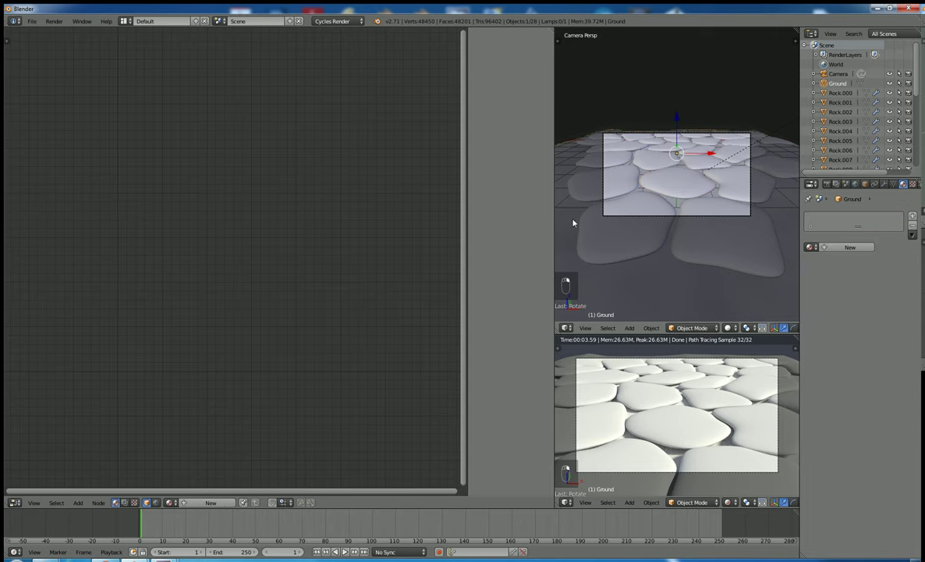
right_click(669, 181)
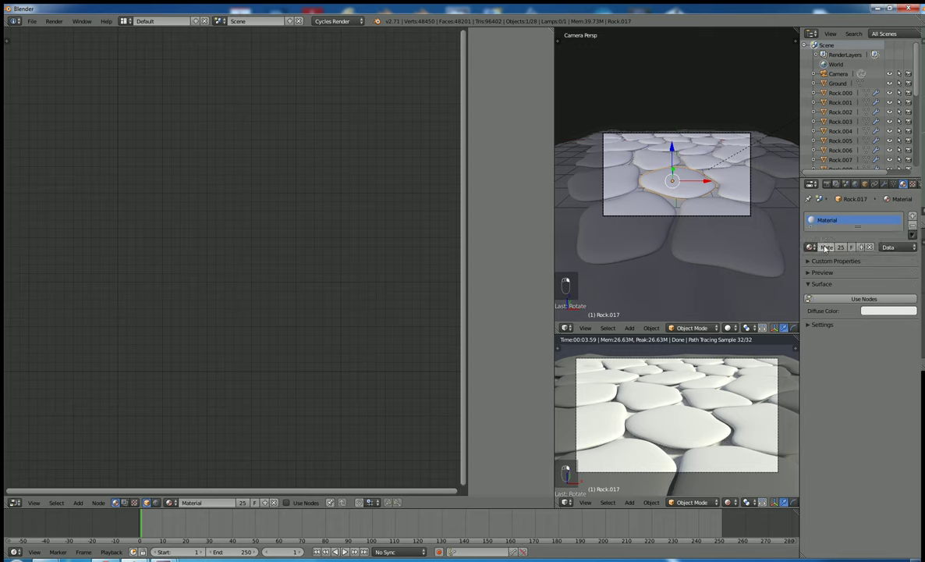
type("Rock.001")
key("Return")
key("KP_0")
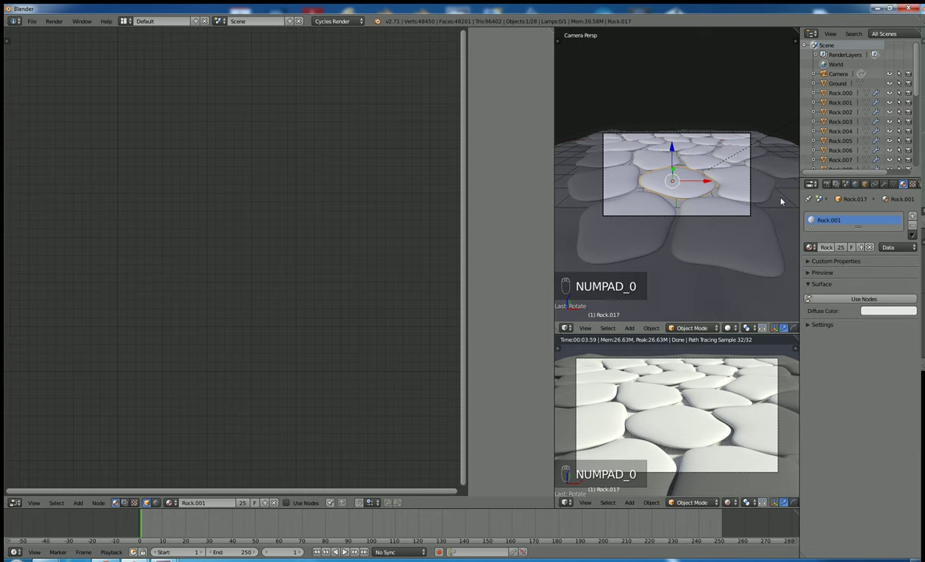
left_click(855, 300)
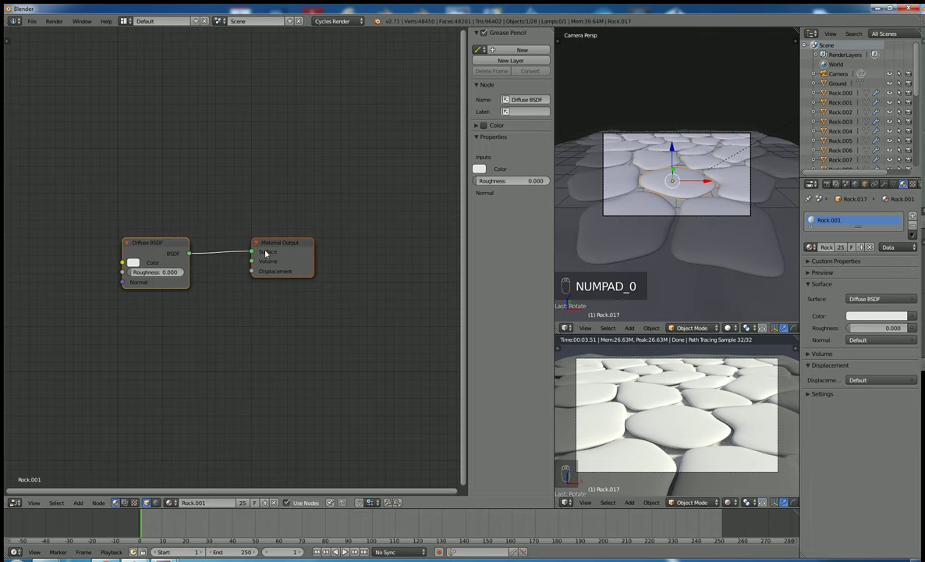
- Inspect the Material Output and Diffuse BSDF nodes, trying pink on the shared material then undoing it
left_click(300, 254)
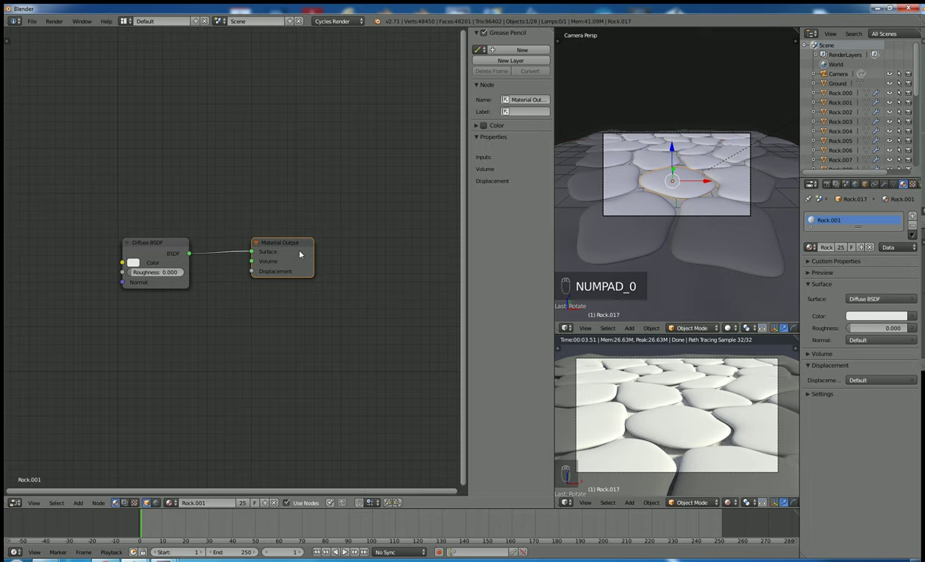
left_click(164, 257)
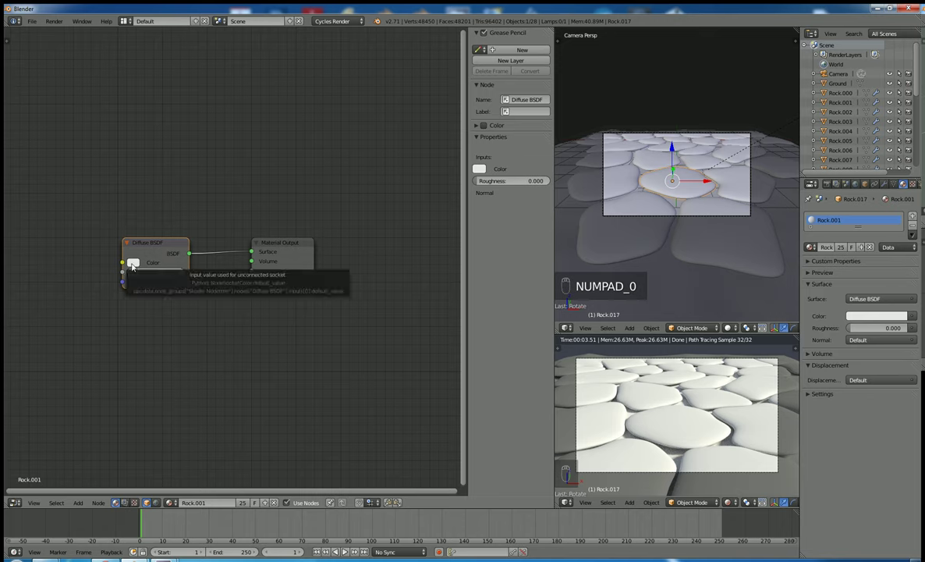
left_click(133, 263)
left_click(179, 187)
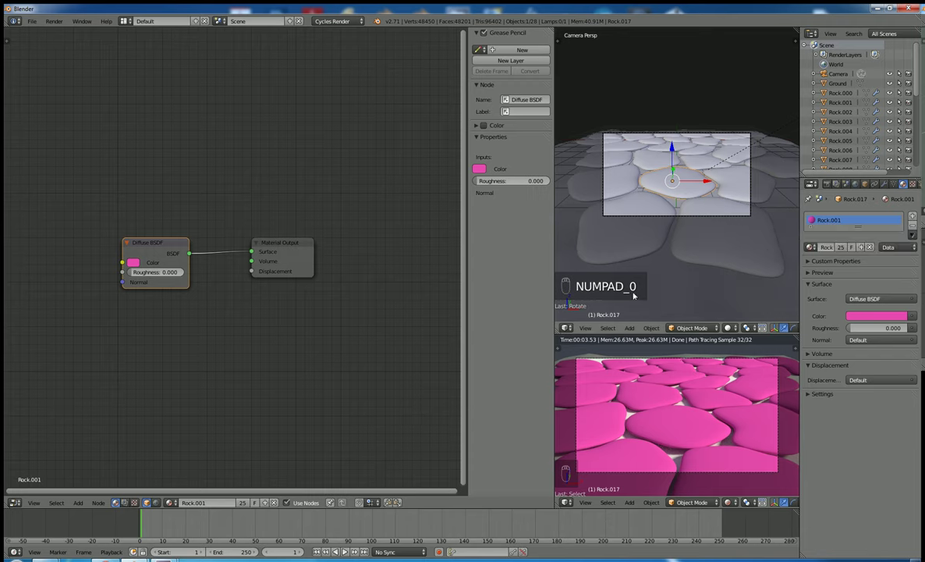
key("ctrl+z")
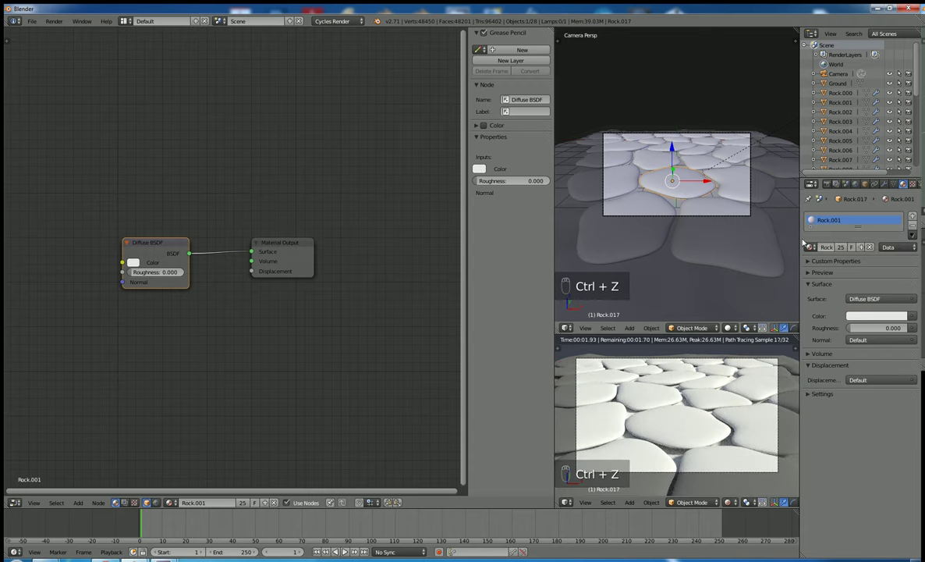
- Make Rock.017's material single-user (Rock.000), set its Diffuse colour pink, and move the node nearer the output
left_click(842, 248)
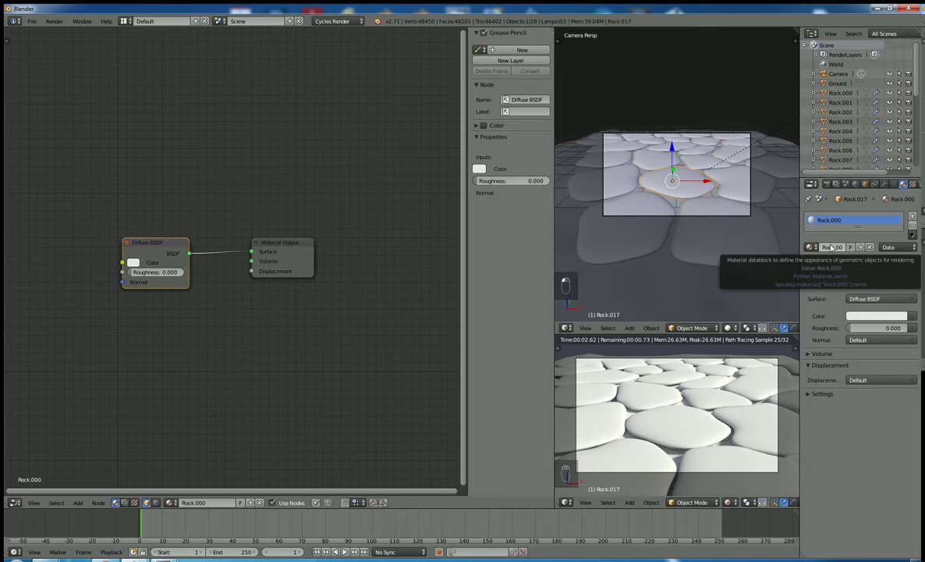
left_click(133, 262)
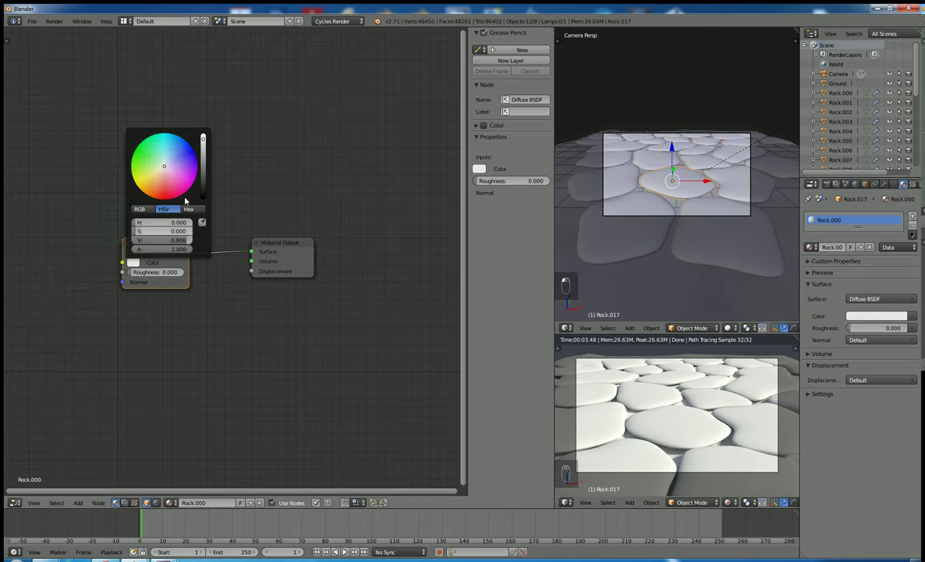
left_click(179, 182)
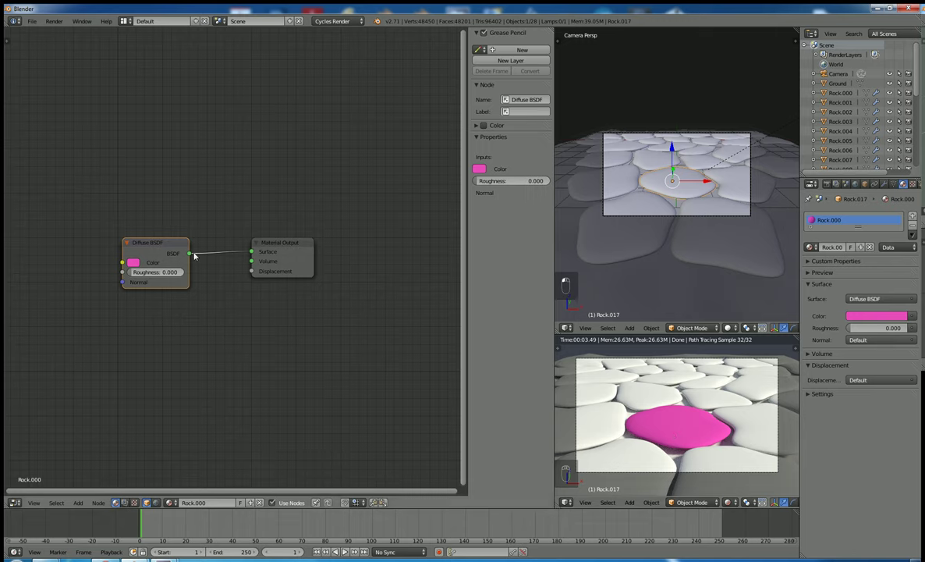
left_click_drag(159, 243, 206, 242)
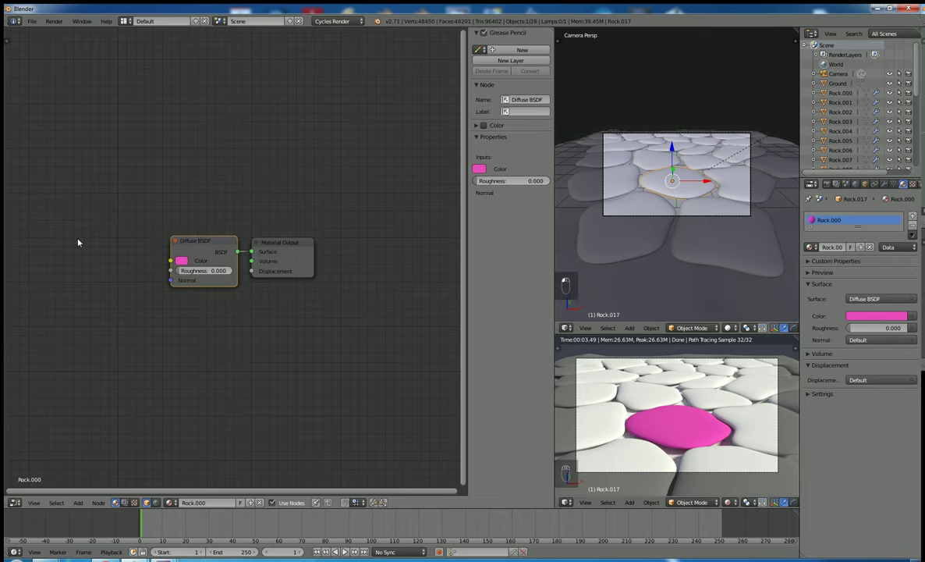
- Add an Image Texture node and place it left of the Diffuse BSDF
key("shift+a")
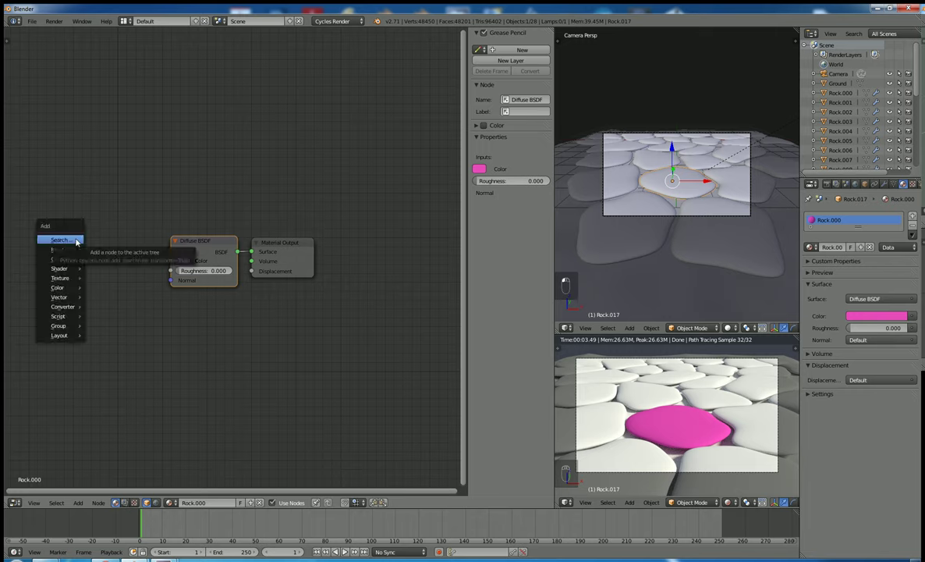
mouse_move(70, 255)
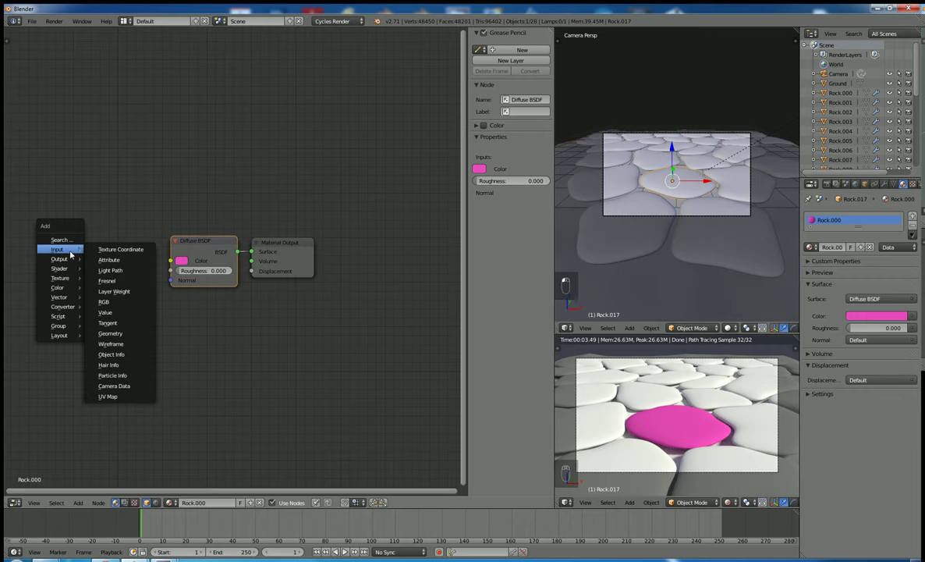
mouse_move(86, 281)
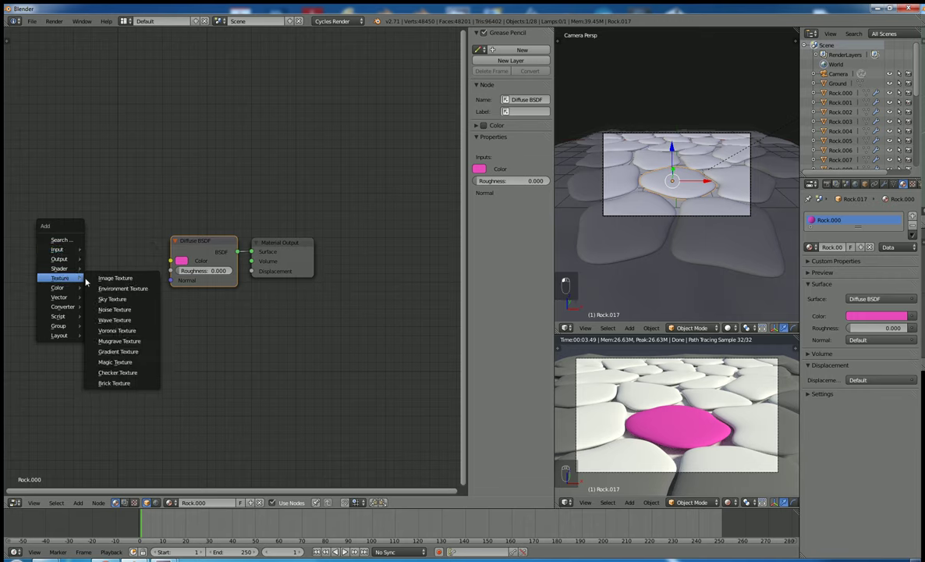
left_click(114, 278)
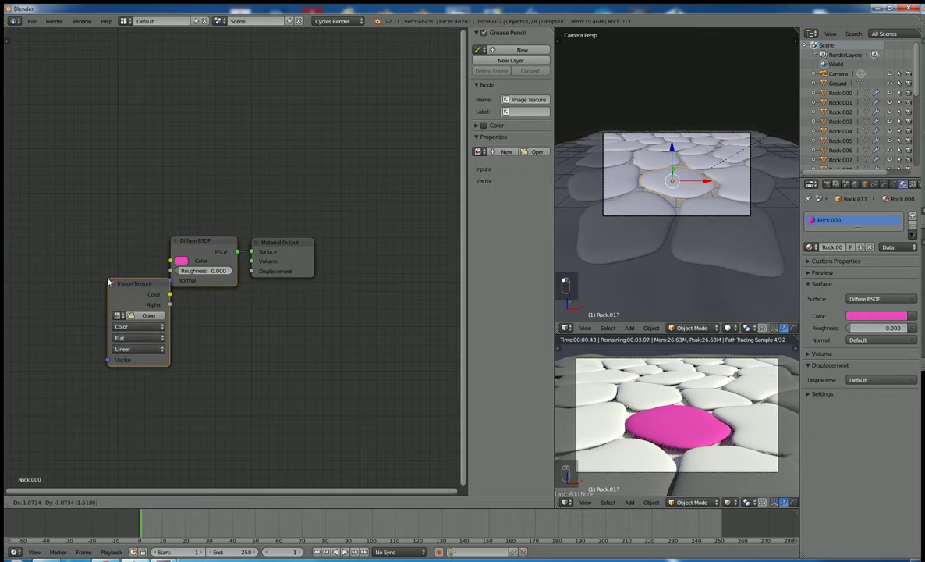
left_click(78, 236)
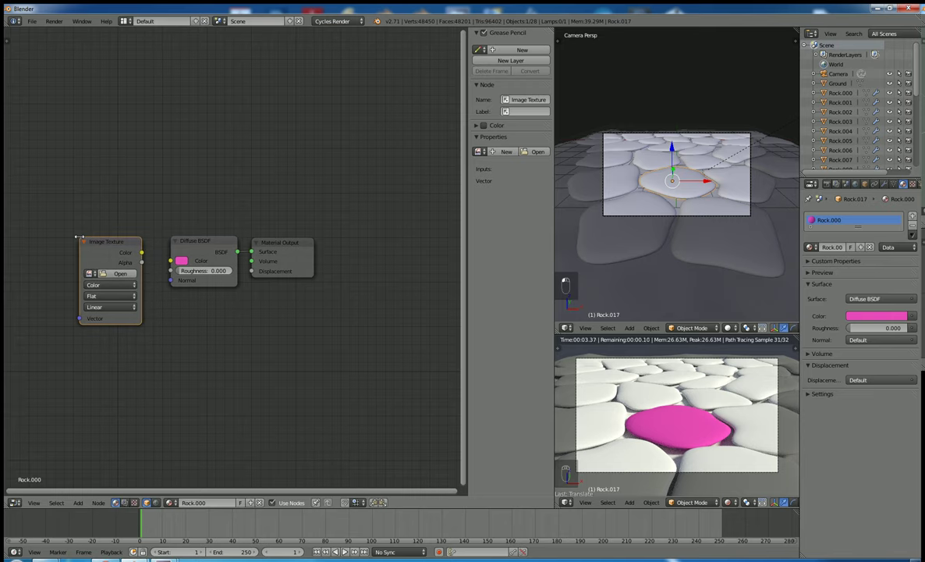
left_click(115, 276)
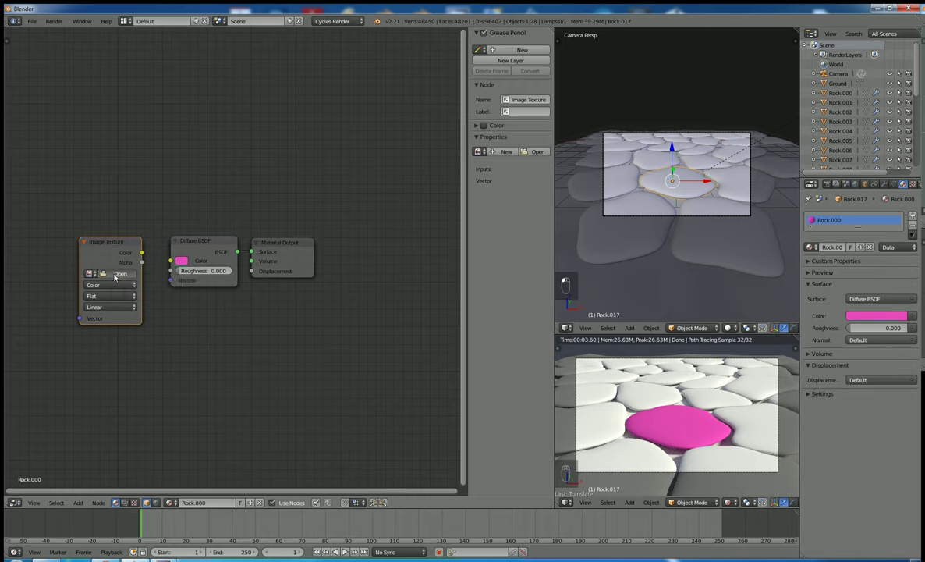
- Load RockSmooth0076_5_S.jpg from D:\Blending\Rock Formation into the Image Texture node
left_click(23, 75)
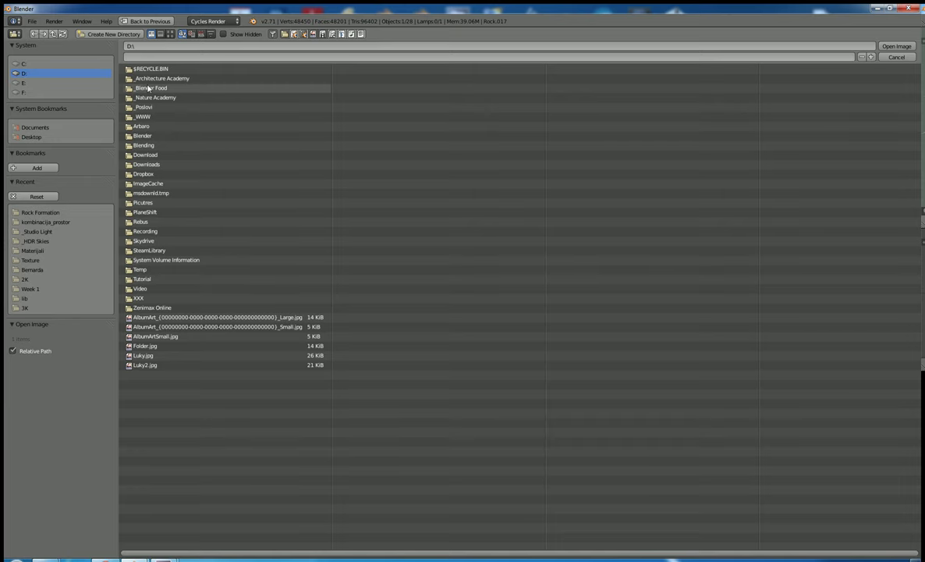
left_click(147, 145)
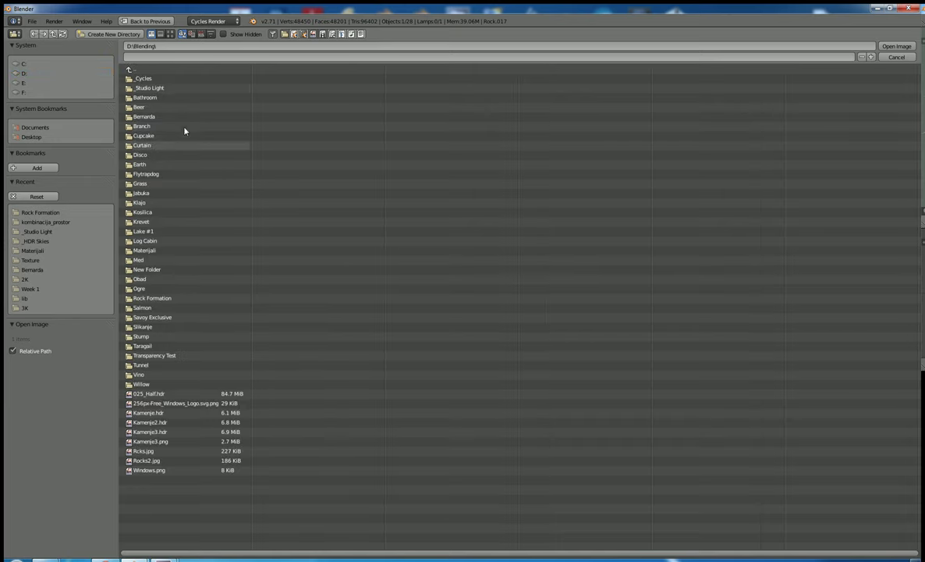
left_click(153, 298)
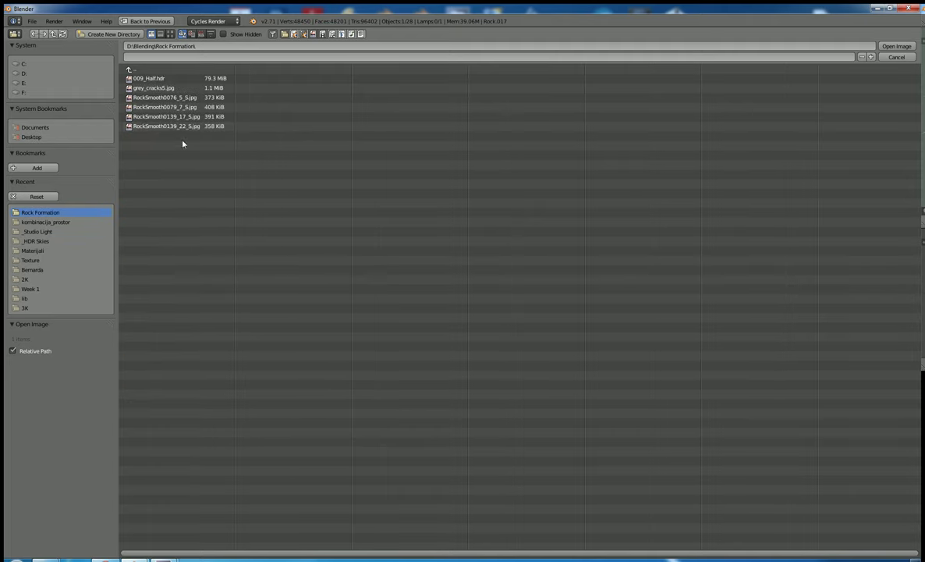
left_click(152, 100)
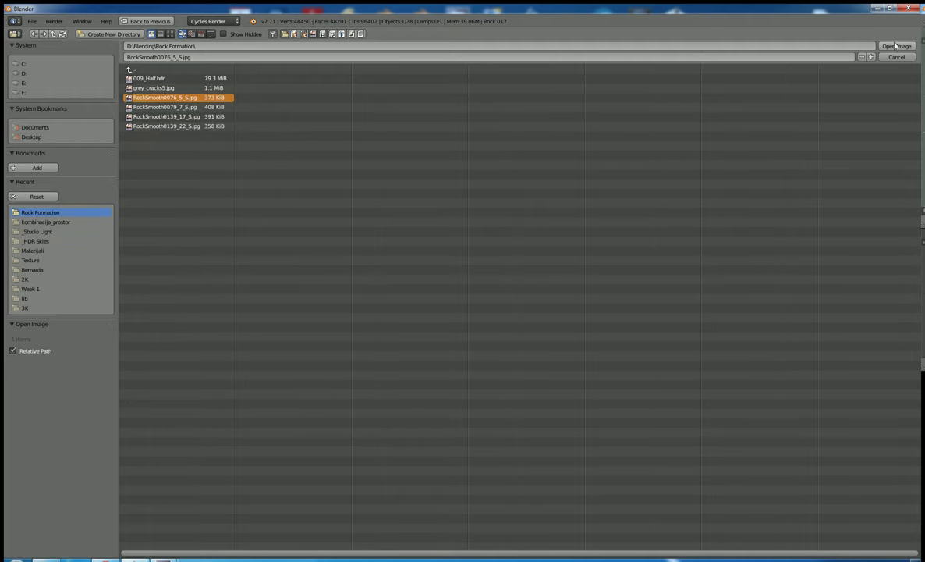
left_click(895, 47)
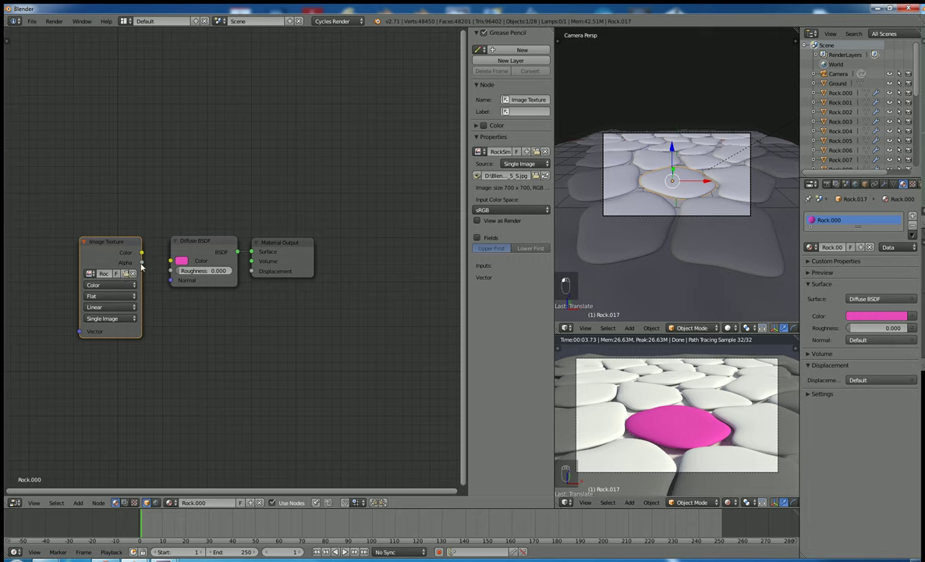
- Connect the Image Texture Color output to the Diffuse BSDF Color input and shift the node tree right
left_click_drag(141, 255, 169, 266)
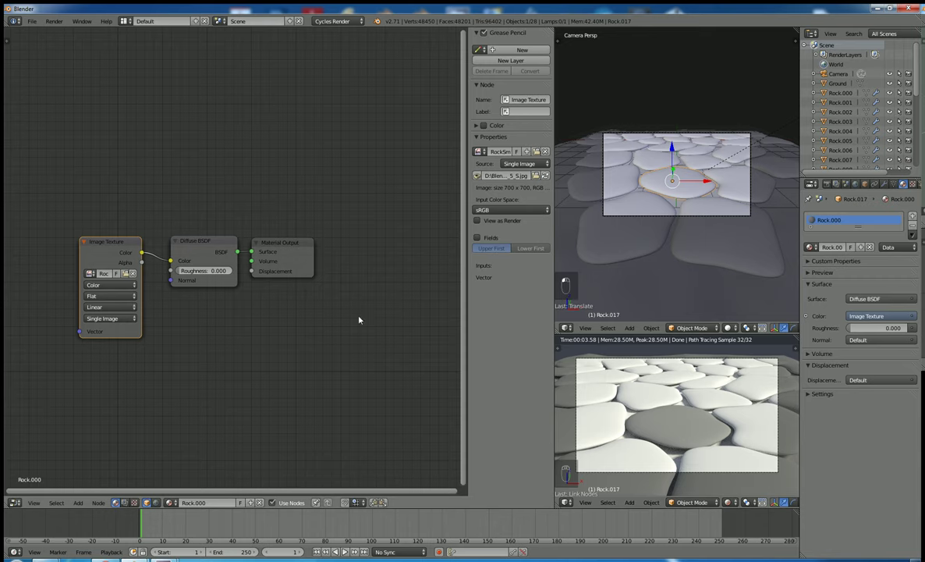
scroll(310, 315, "down", 2)
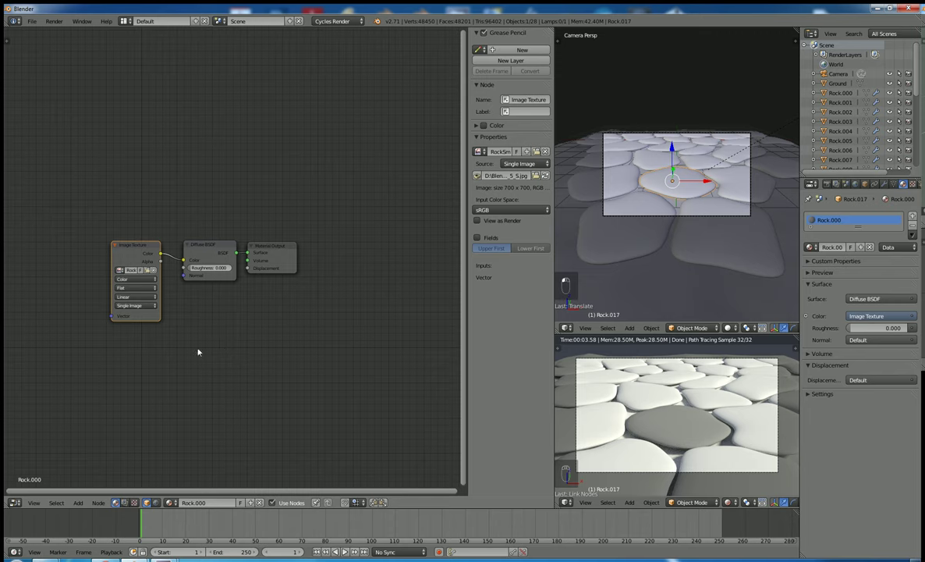
middle_click_drag(122, 340, 257, 349)
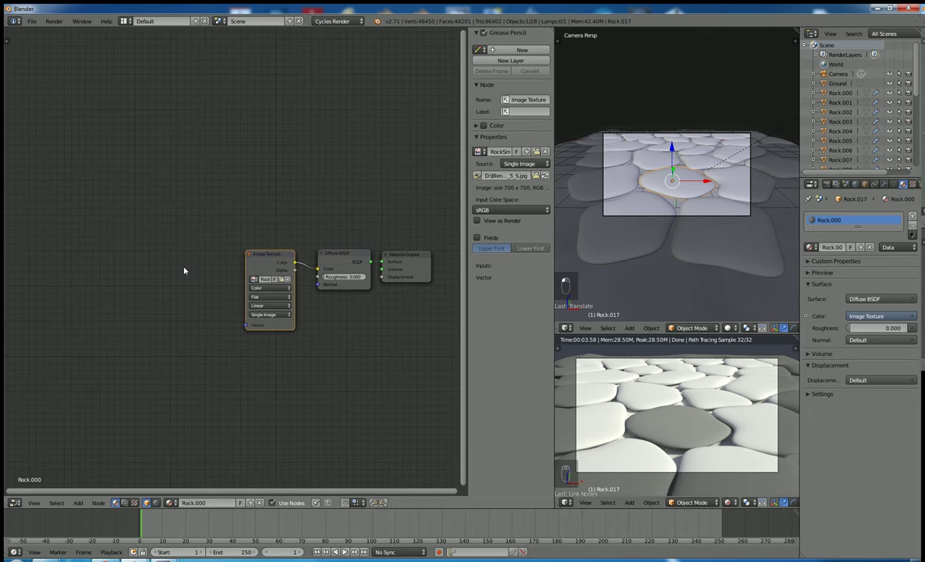
key("shift+a")
mouse_move(184, 270)
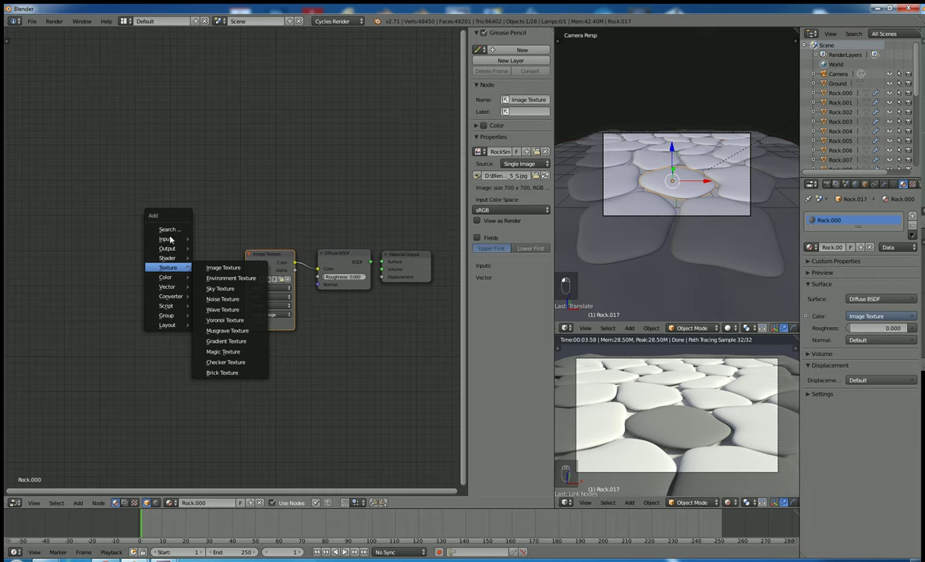
- Add a Texture Coordinate node, link its Object output to the Image Texture Vector, and move it left
mouse_move(168, 245)
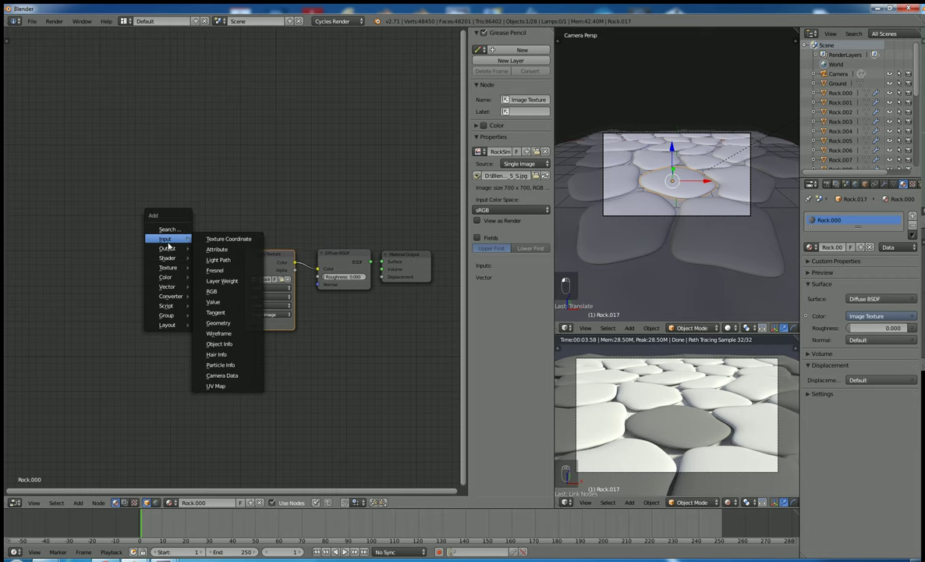
left_click(222, 239)
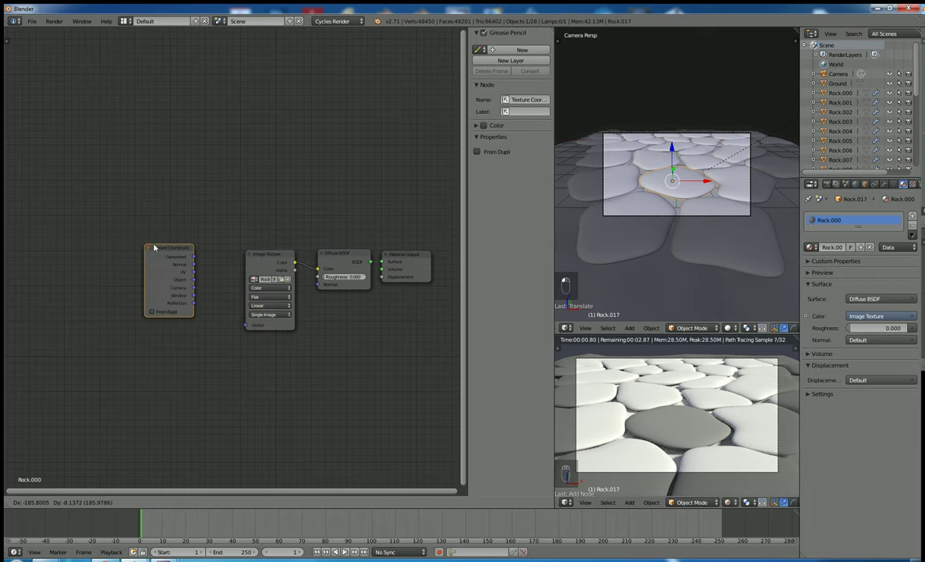
left_click(166, 252)
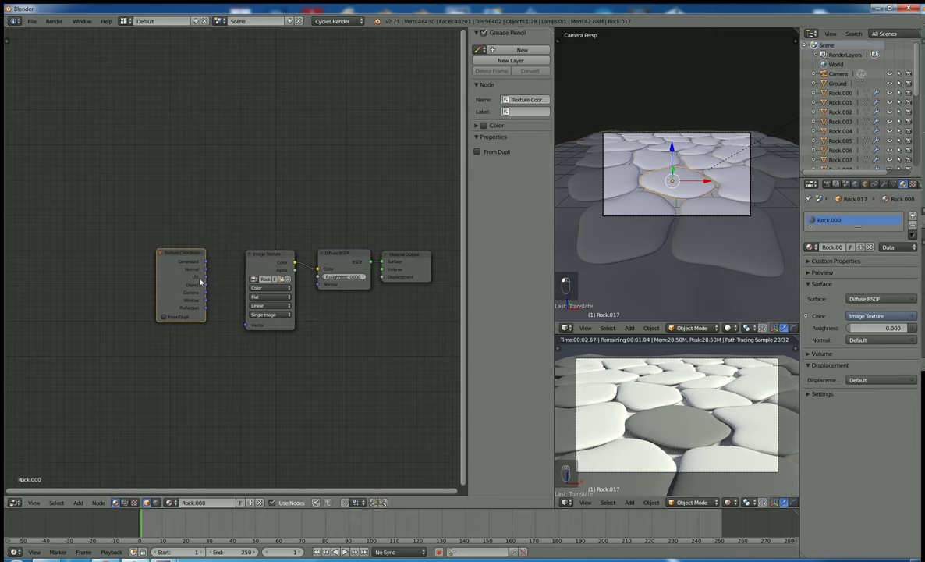
left_click_drag(205, 282, 246, 326)
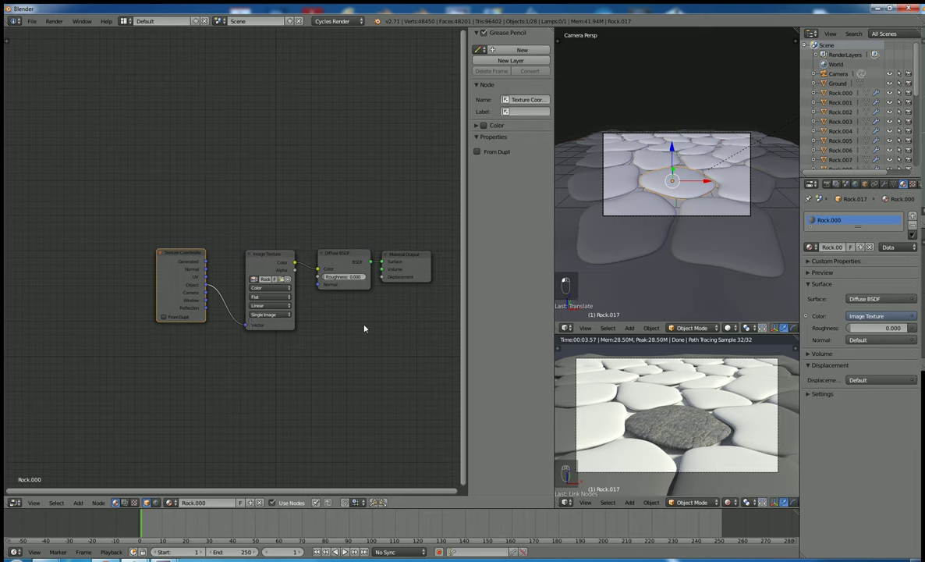
scroll(691, 439, "up", 2)
scroll(691, 439, "up", 4)
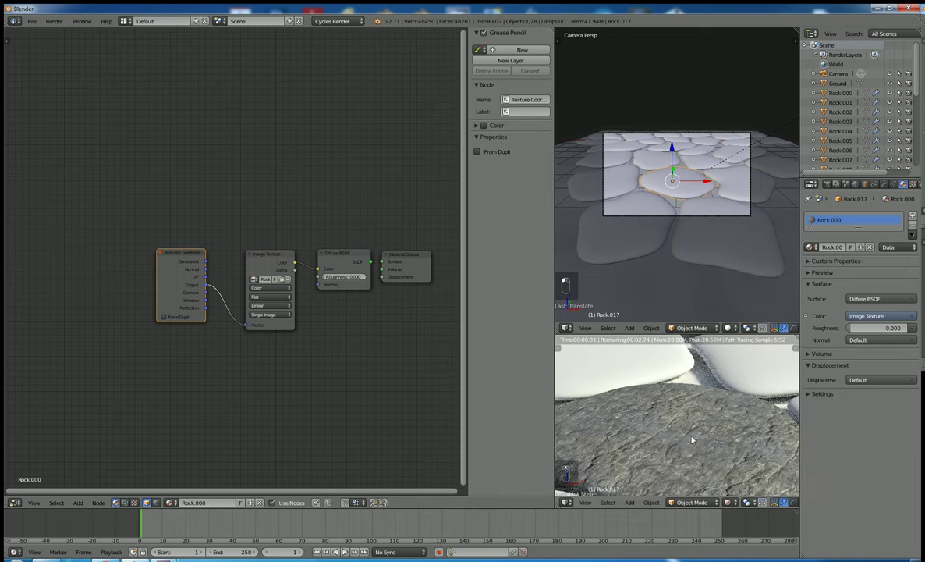
scroll(692, 440, "down", 5)
scroll(691, 440, "up", 2)
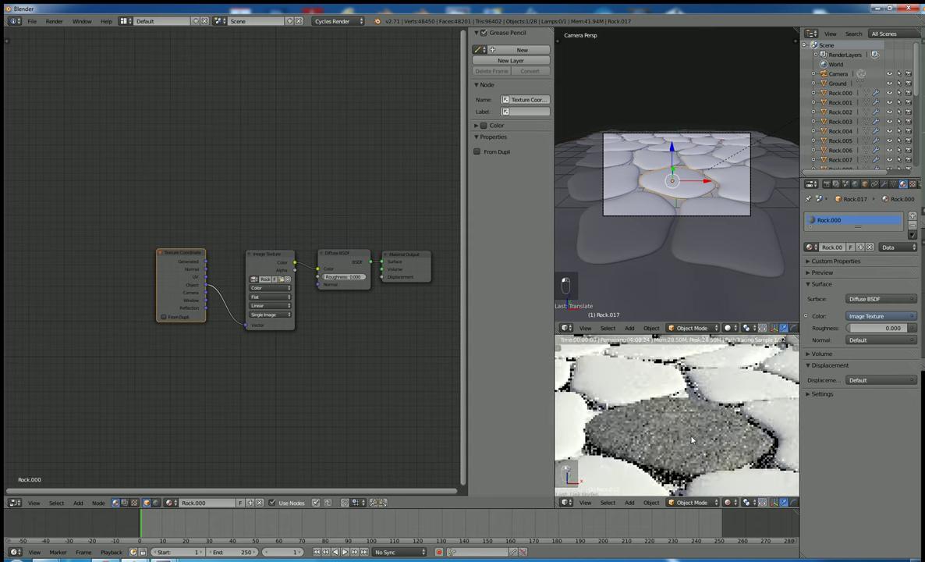
scroll(691, 439, "down", 2)
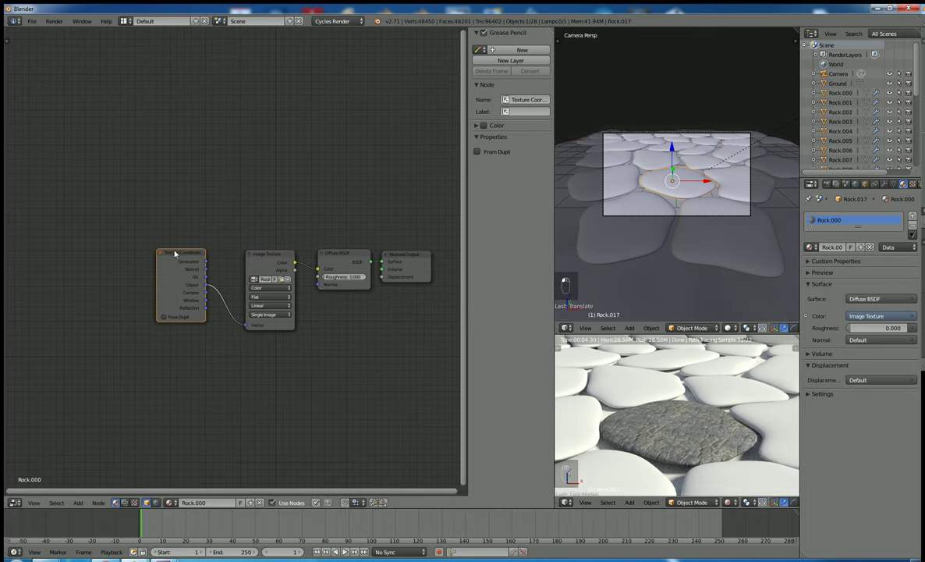
left_click_drag(175, 251, 61, 256)
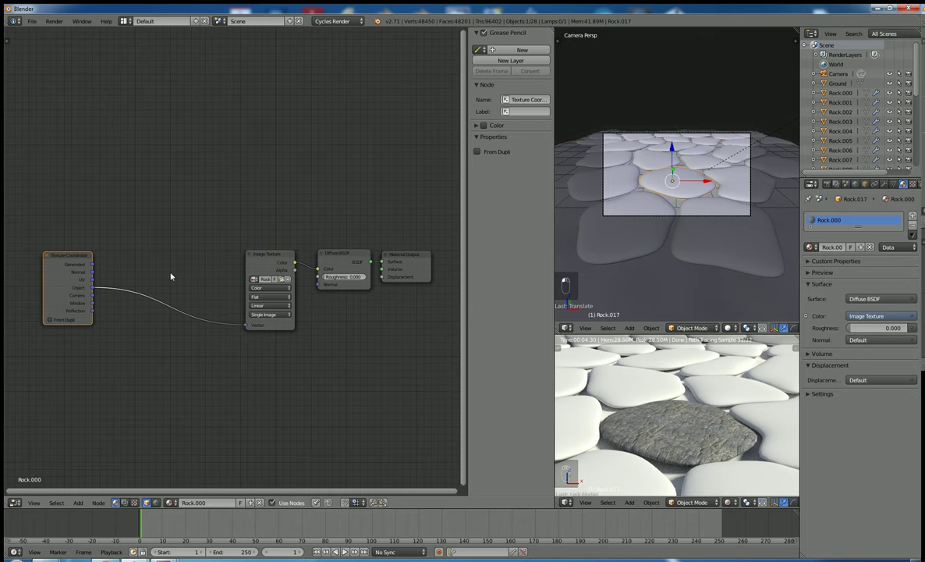
- Insert a Mapping node between the Texture Coordinate and Image Texture nodes
key("shift+a")
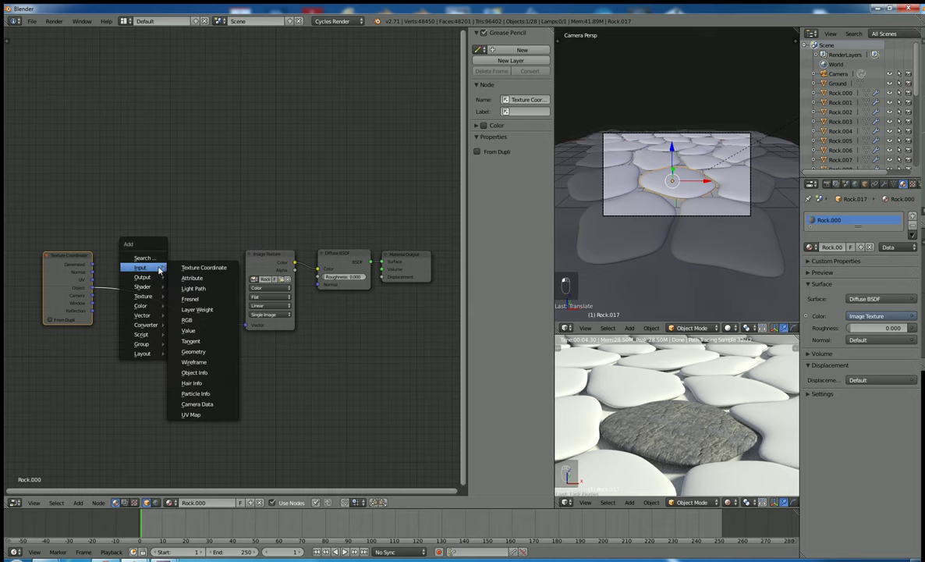
mouse_move(149, 326)
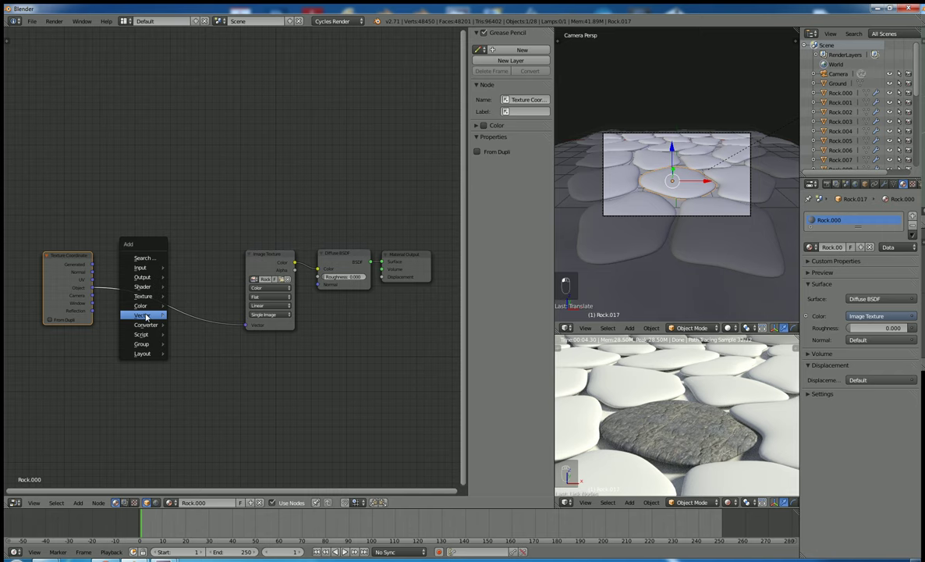
left_click(191, 315)
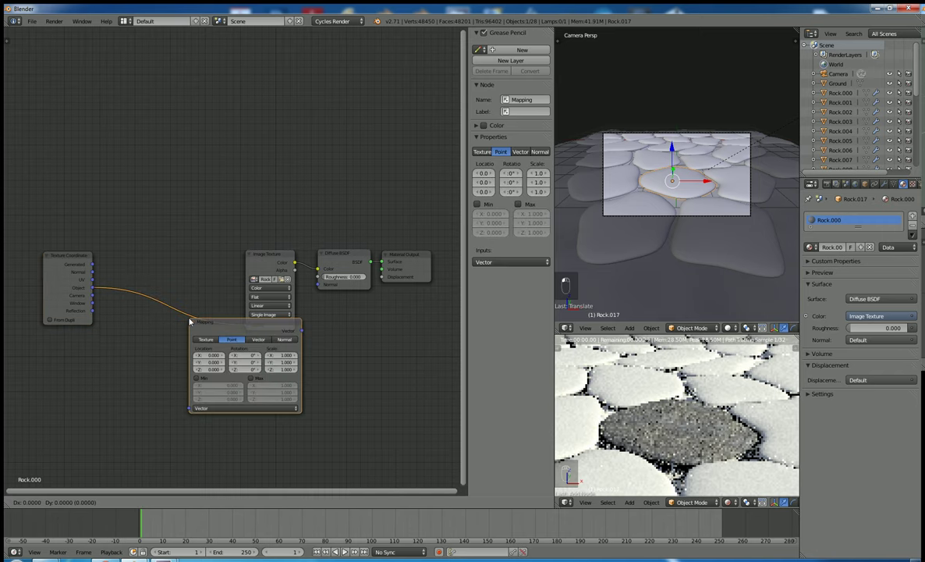
left_click(116, 253)
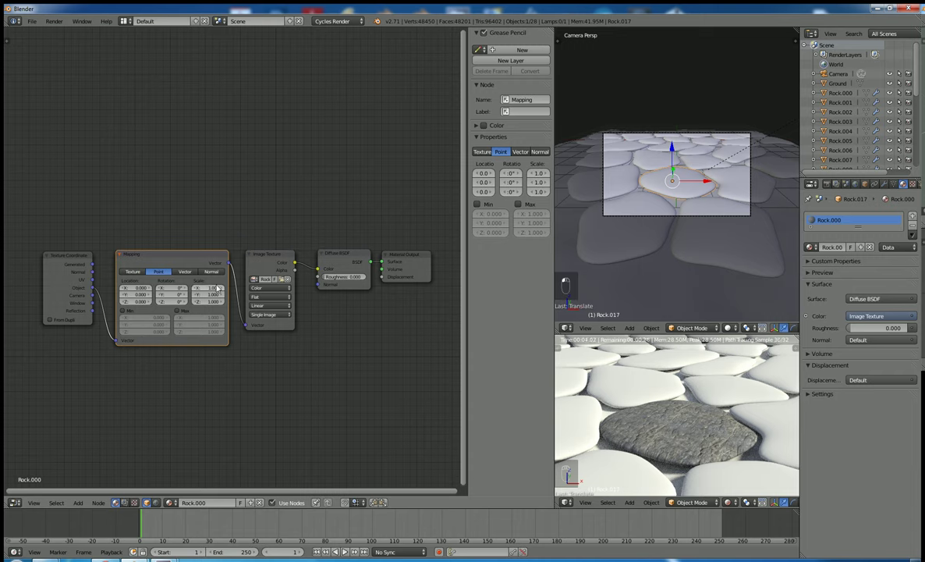
- Try Mapping scales of 3.3 × 3.6, then set X and Y scale to 0.5
left_click_drag(221, 290, 238, 292)
key("Tab")
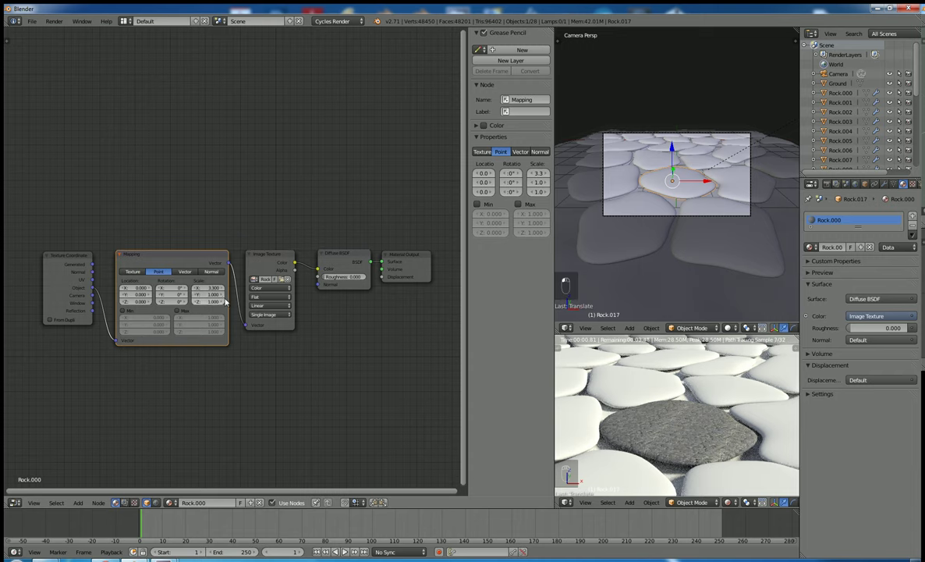
type("3.6")
key("Return")
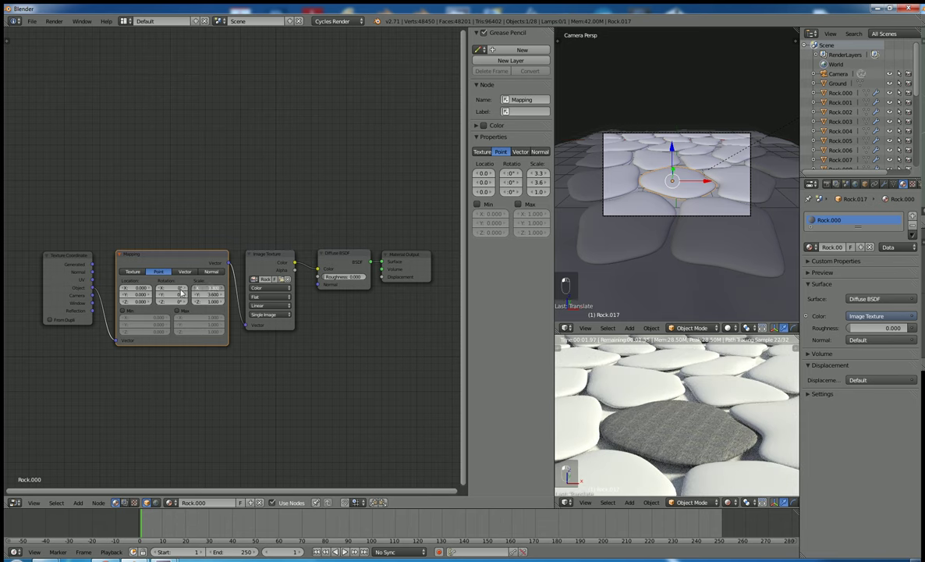
left_click(195, 288)
double_click(209, 288)
type("0.5")
key("Return")
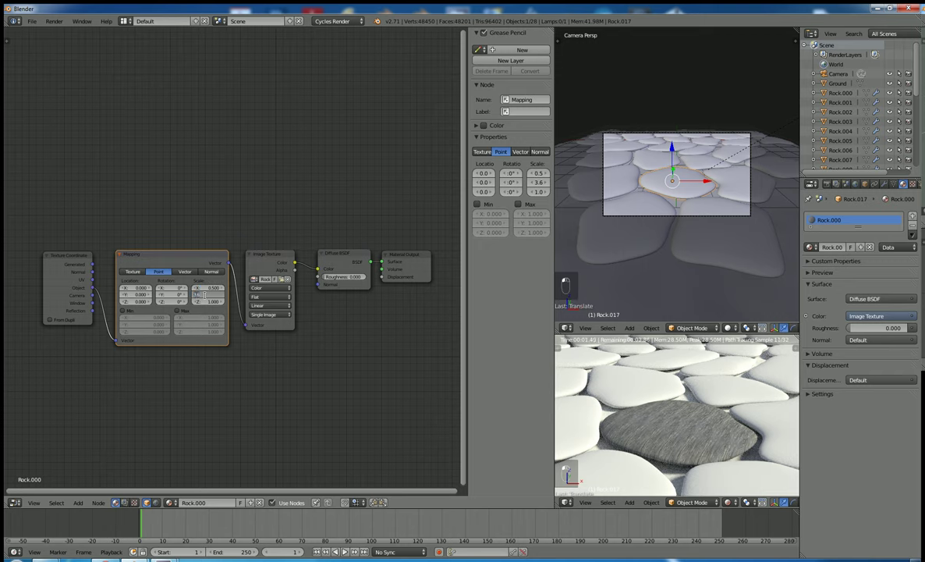
type("0.5")
key("Return")
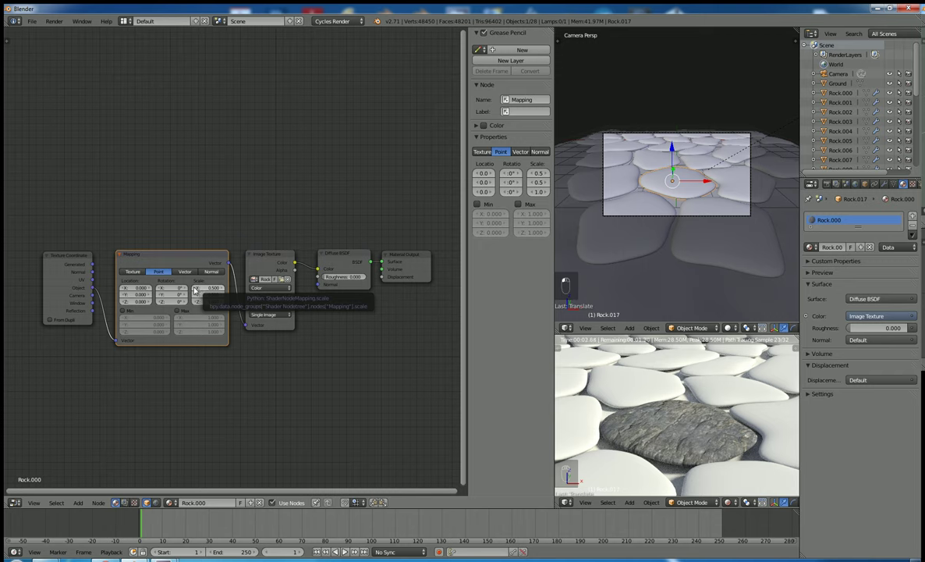
- Raise the Mapping X and Y scale to 0.7 and offset location to -0.3 on X and Y
left_click(221, 289)
left_click(222, 290)
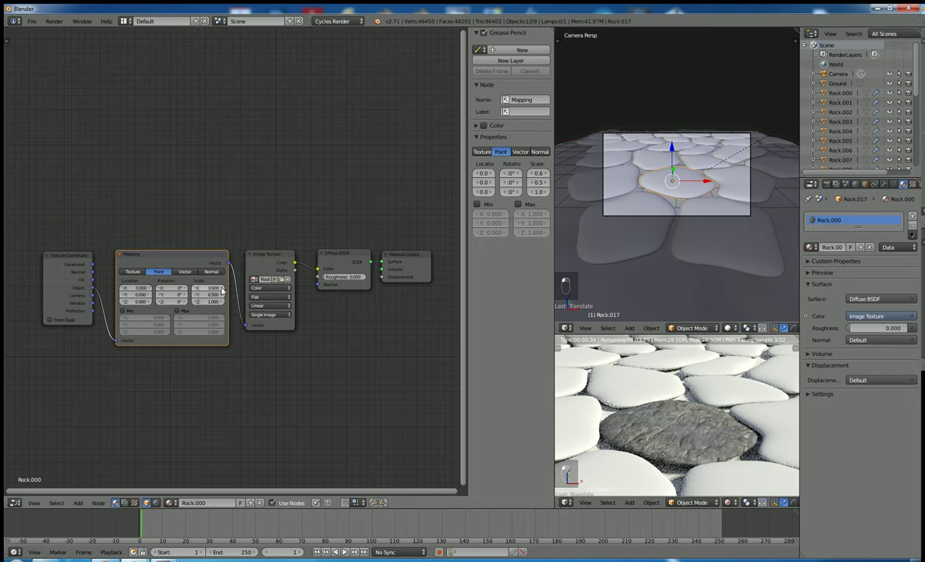
left_click(222, 295)
left_click(222, 295)
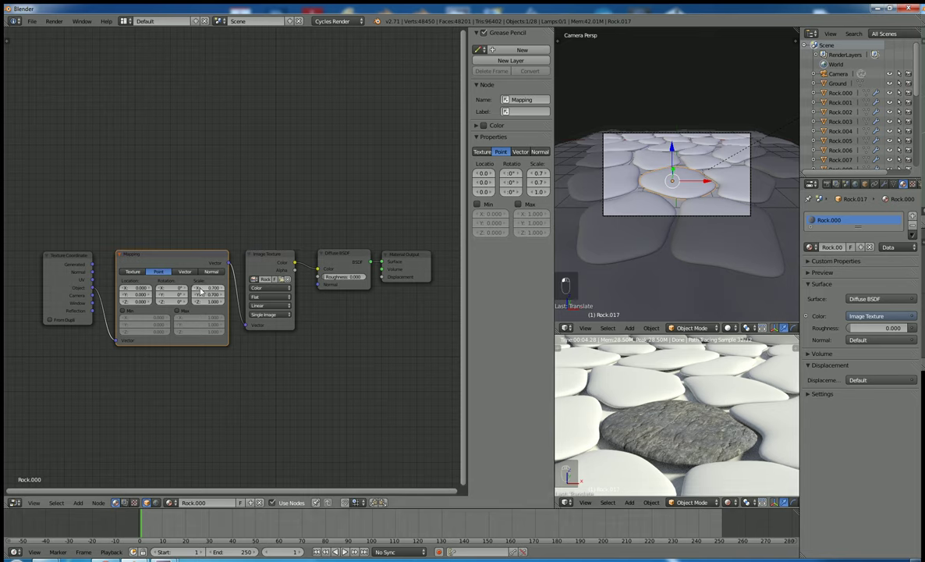
scroll(148, 290, "up", 2, "ctrl")
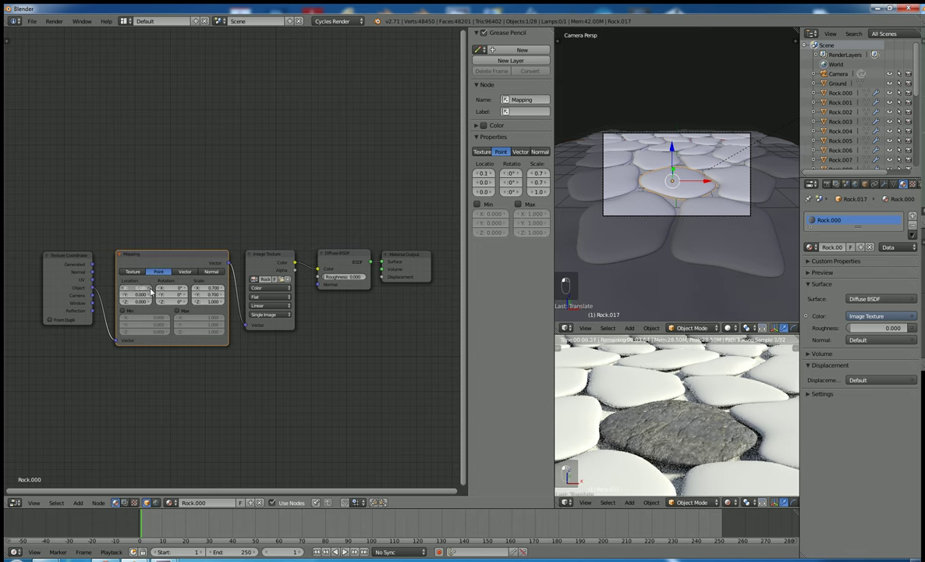
scroll(133, 293, "down", 2, "ctrl")
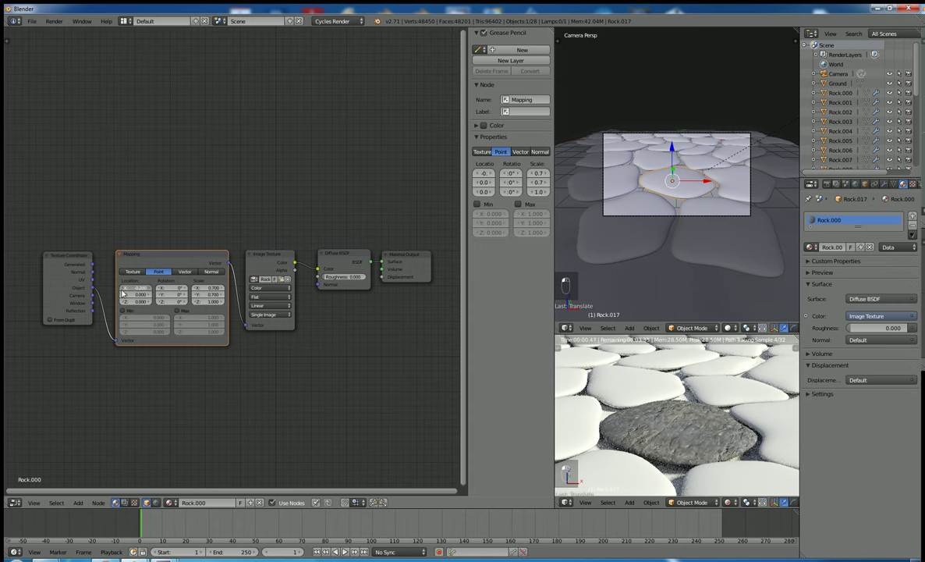
scroll(122, 294, "down", 3, "ctrl")
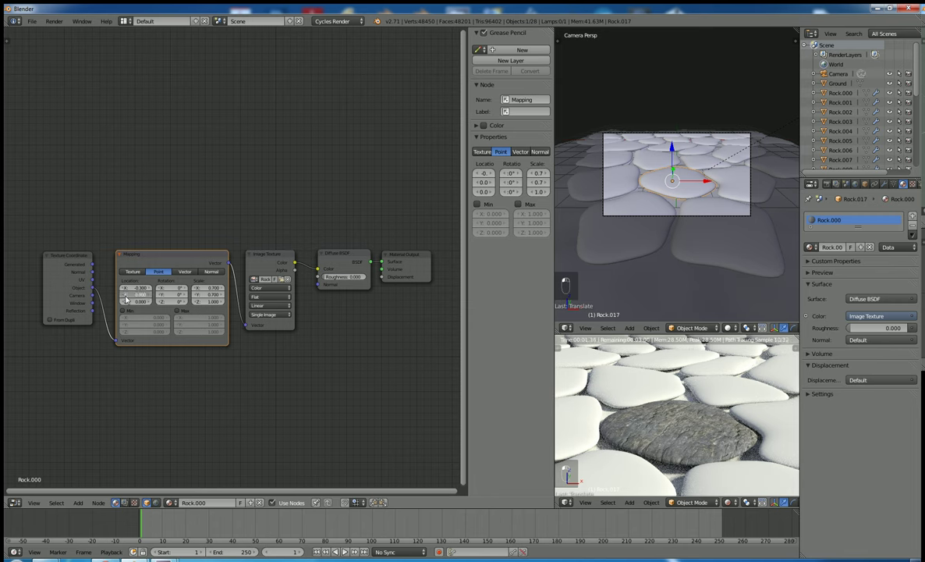
scroll(125, 294, "down", 3, "ctrl")
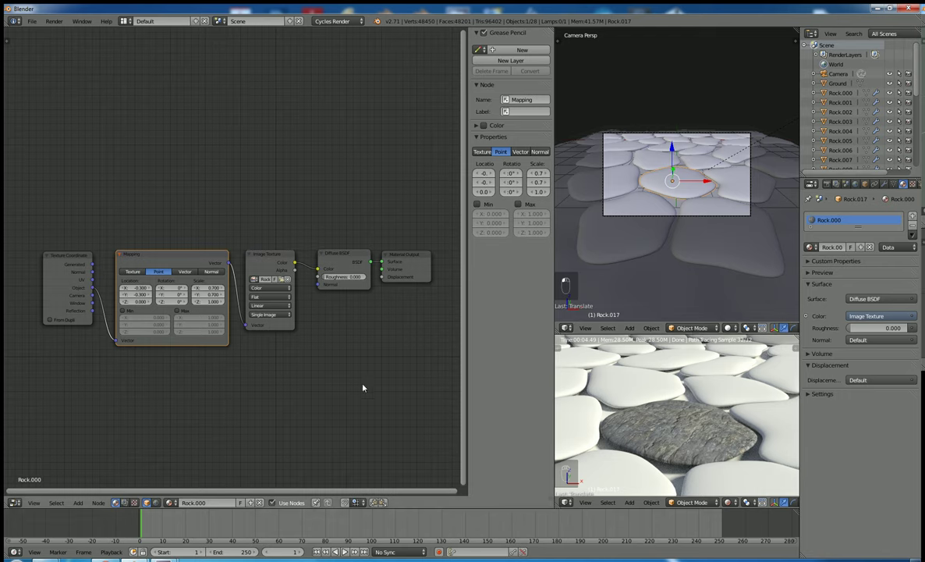
- Switch the left area to a 3D View and paint-select the cobblestone rocks
left_click(16, 501)
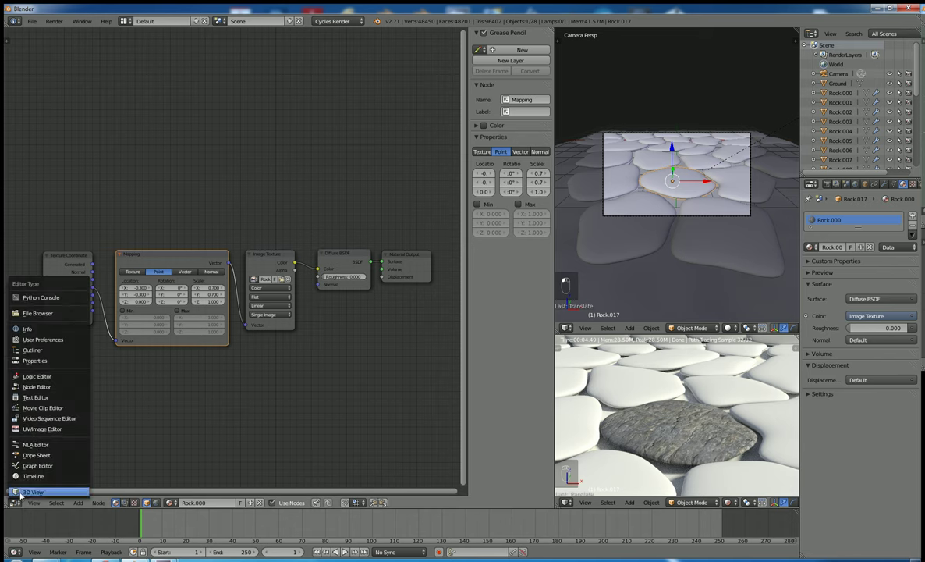
left_click(31, 491)
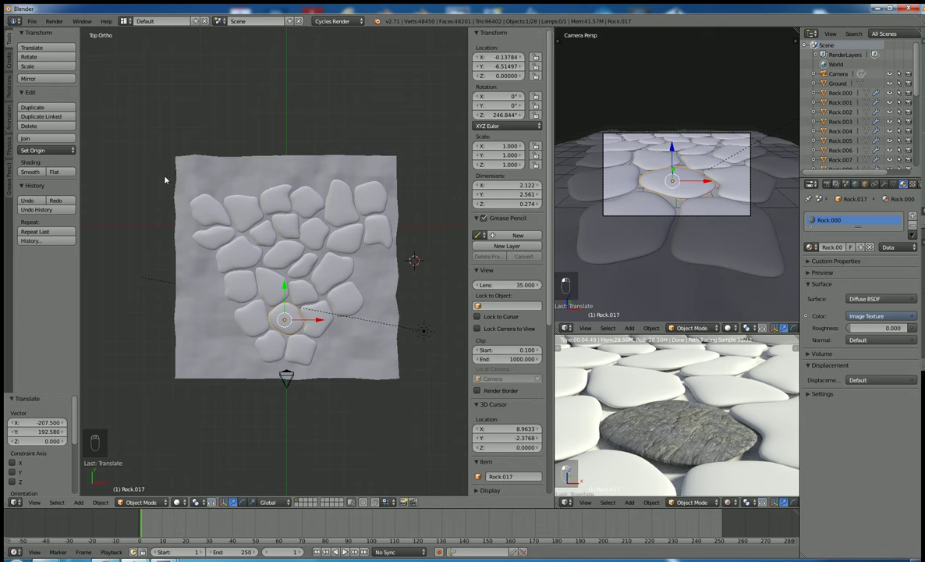
key("c")
mouse_move(369, 208)
left_mouse_down()
mouse_move(232, 215)
mouse_move(226, 236)
mouse_move(205, 207)
mouse_move(238, 259)
mouse_move(261, 239)
mouse_move(374, 232)
mouse_move(303, 274)
mouse_move(269, 259)
mouse_move(244, 266)
mouse_move(239, 289)
mouse_move(266, 311)
mouse_move(257, 333)
mouse_move(285, 360)
mouse_move(302, 337)
mouse_move(286, 320)
mouse_move(317, 322)
mouse_move(347, 293)
mouse_move(302, 291)
mouse_move(272, 319)
mouse_move(303, 334)
left_mouse_up()
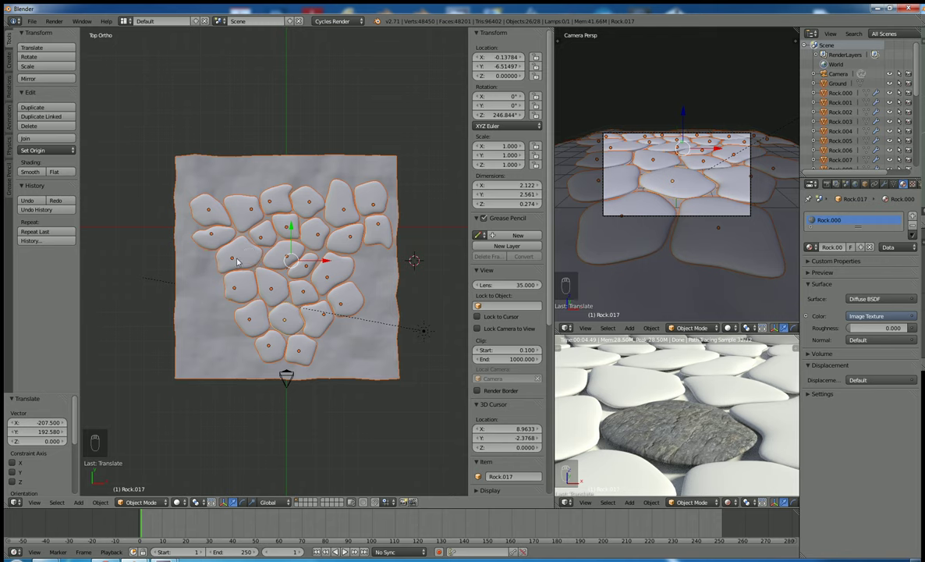
- Deselect the Ground plane and make Rock.017 the active object
right_click(230, 179, "shift")
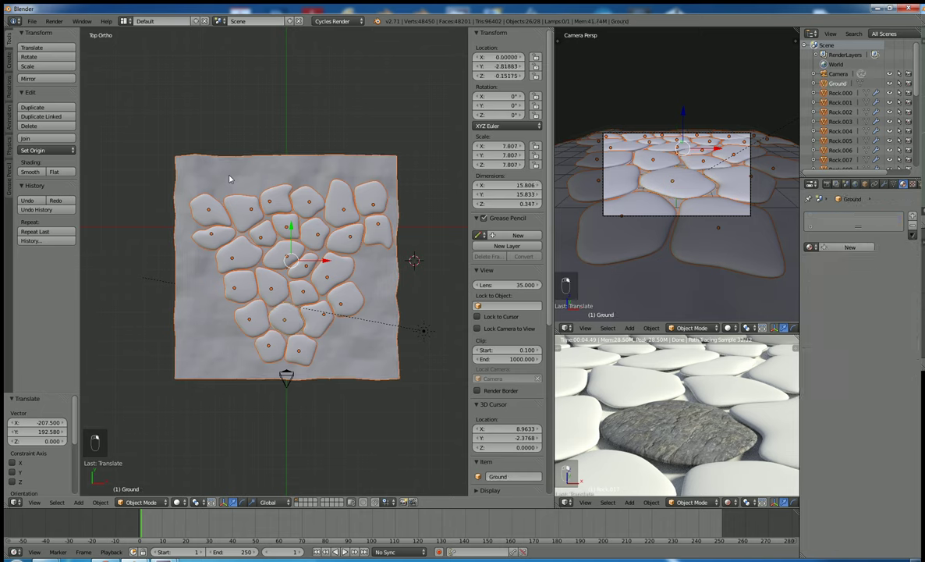
right_click(230, 179, "shift")
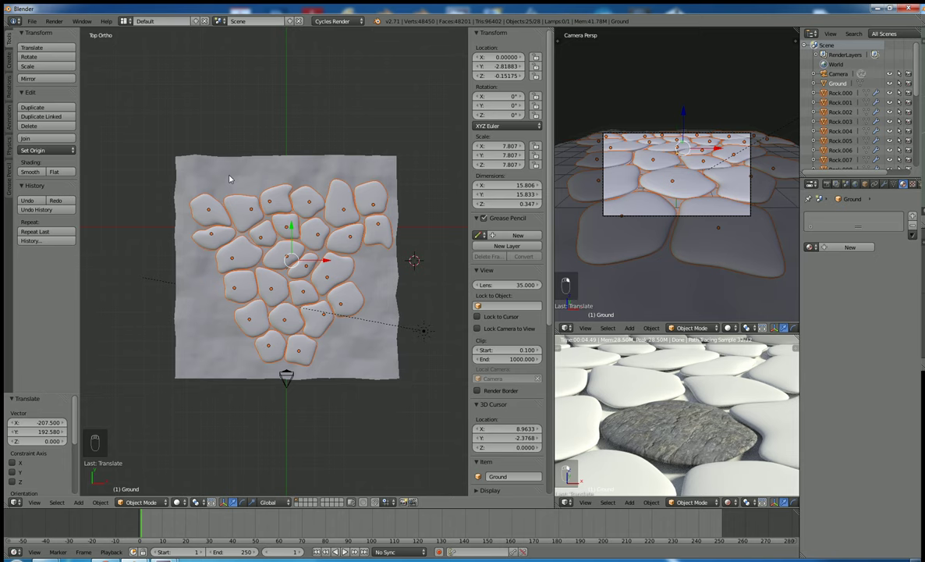
key("g")
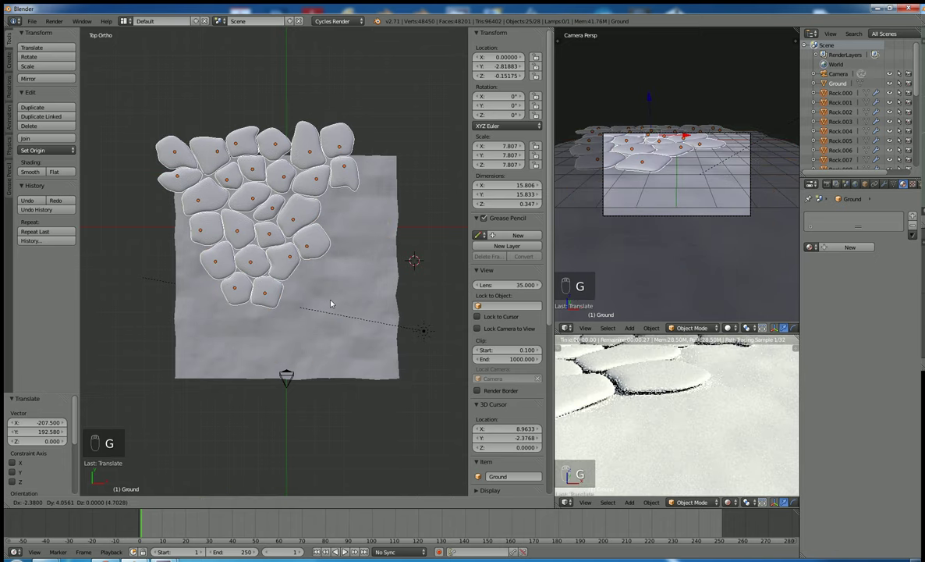
right_click(234, 278)
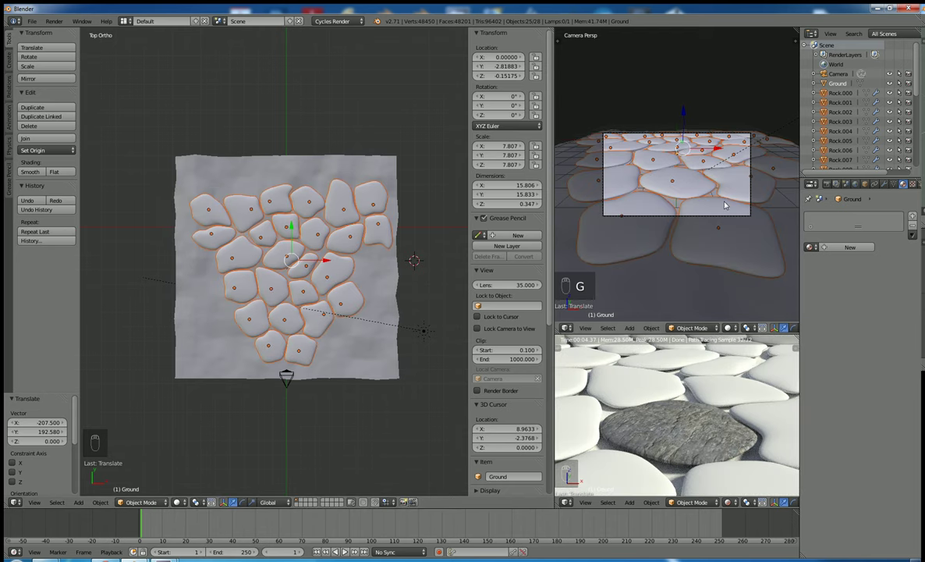
right_click(681, 192)
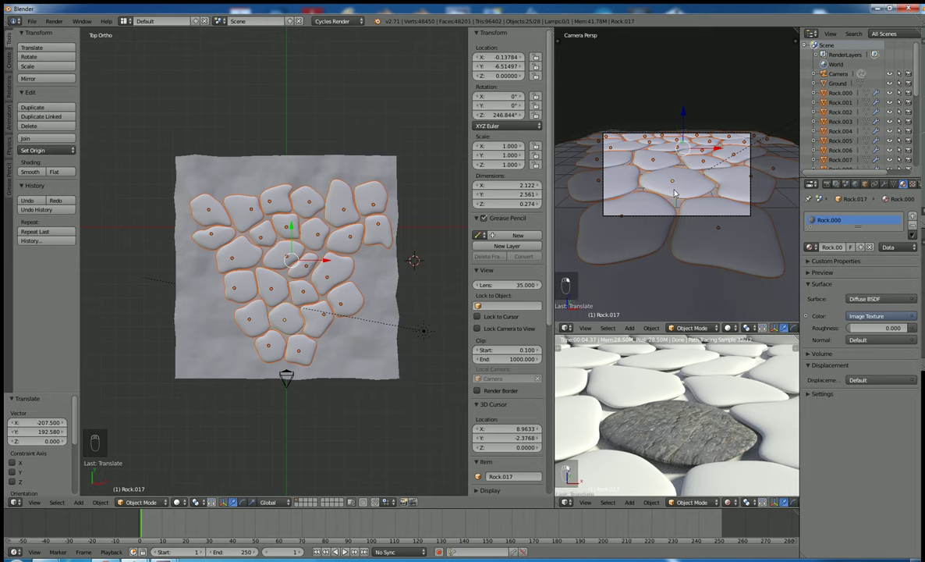
- Link Rock.017's material to all selected rocks via Ctrl+L > Materials
key("ctrl+l")
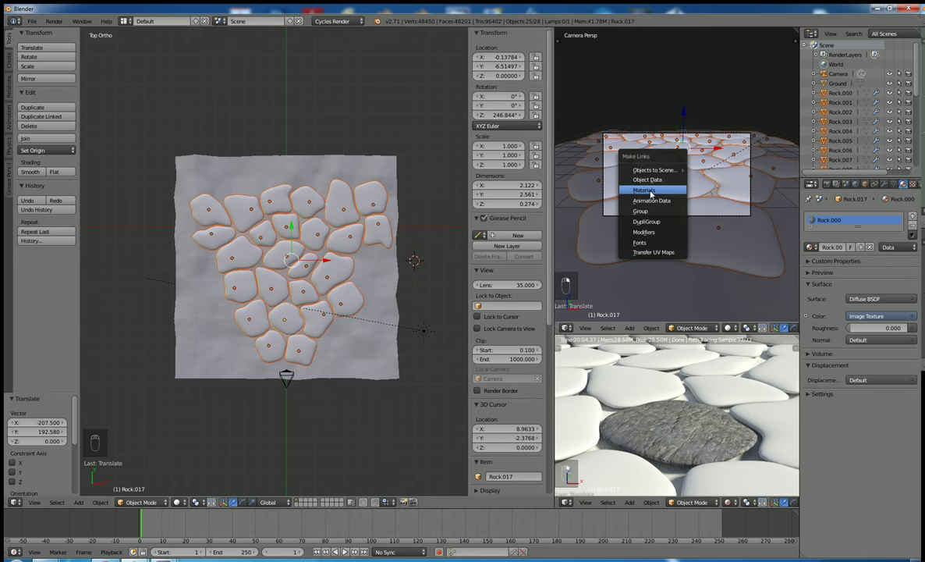
left_click(651, 191)
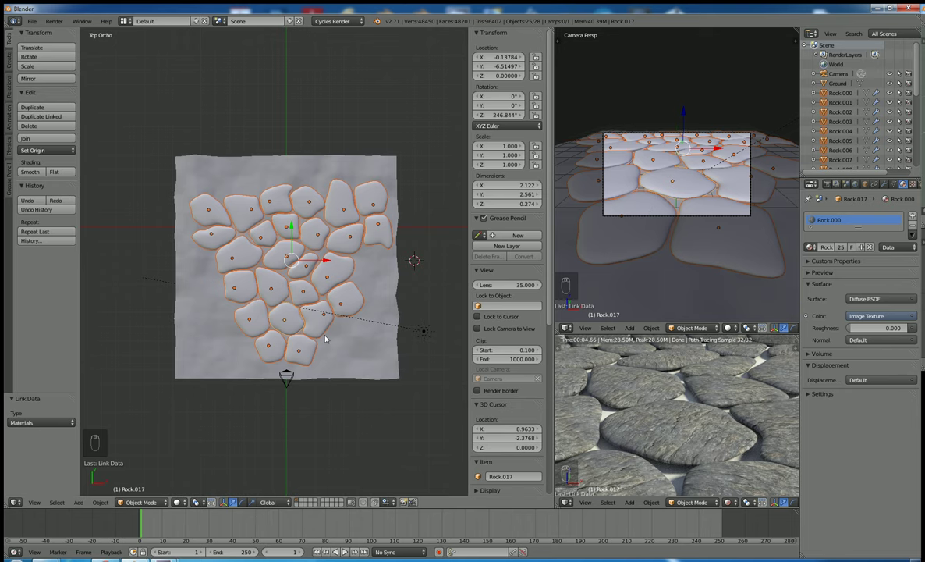
- Return the left area to the Node Editor and load RockSmooth0139_22_S.jpg into the Image Texture
left_click(14, 501)
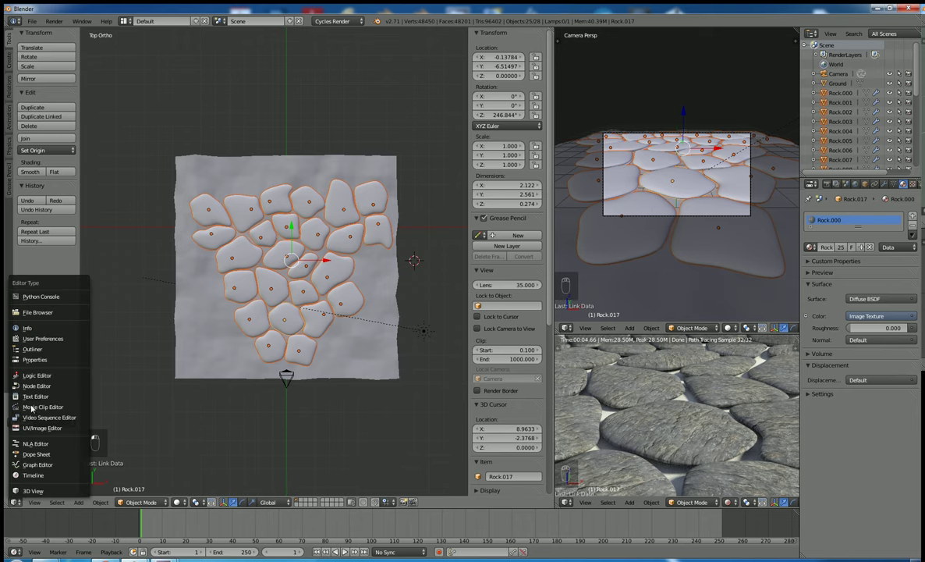
left_click(31, 361)
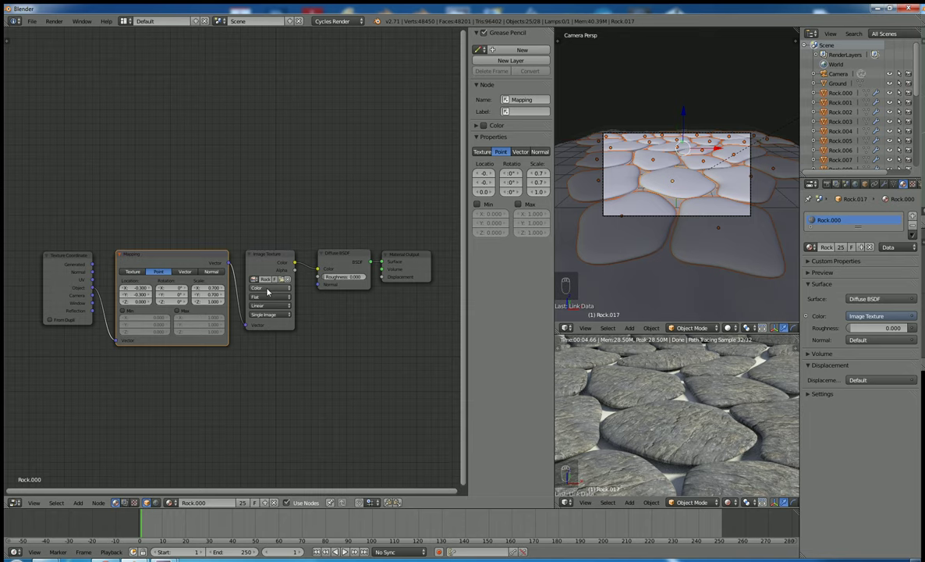
left_click(260, 265)
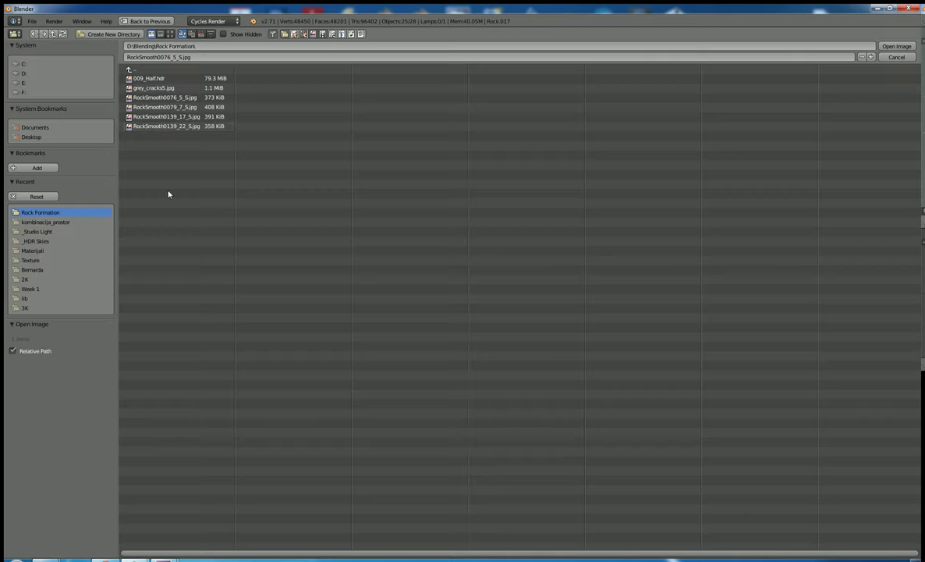
left_click(156, 126)
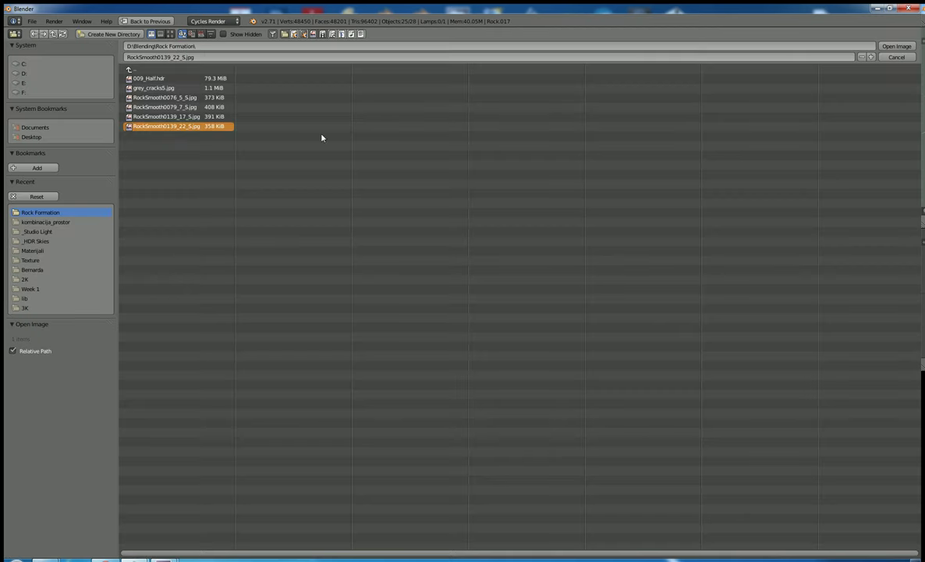
left_click(896, 46)
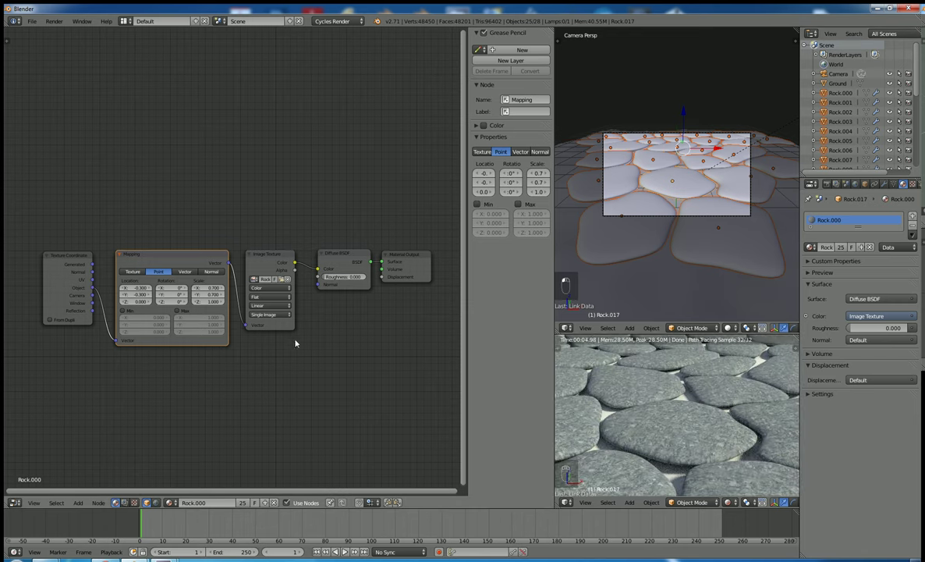
- Undo the image swap and move the Diffuse BSDF and Material Output nodes further right
key("ctrl+z")
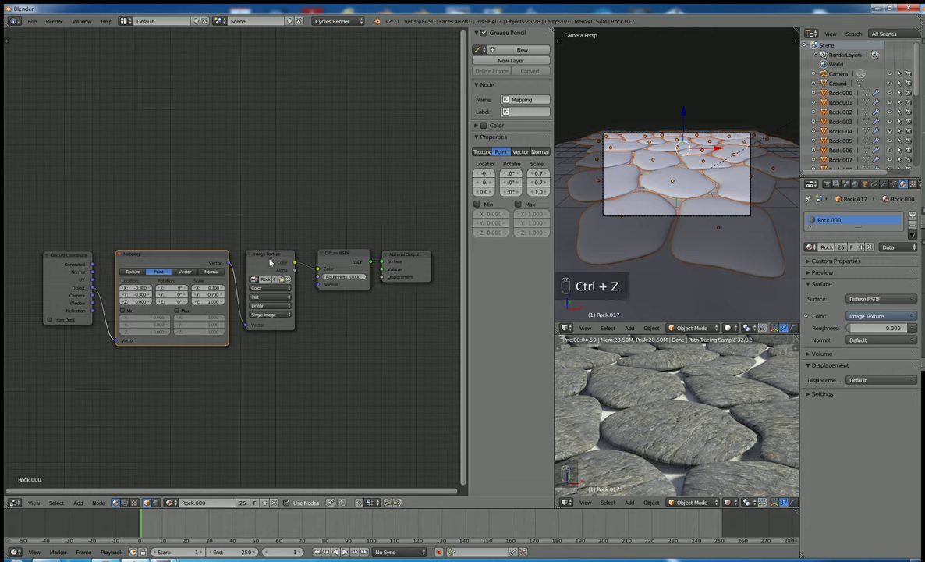
left_click(397, 262)
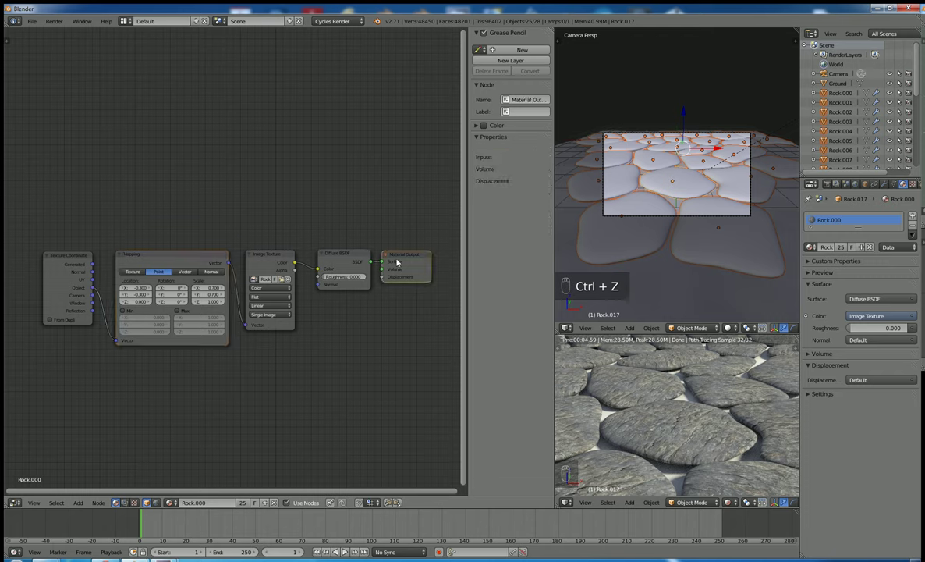
left_click(338, 269)
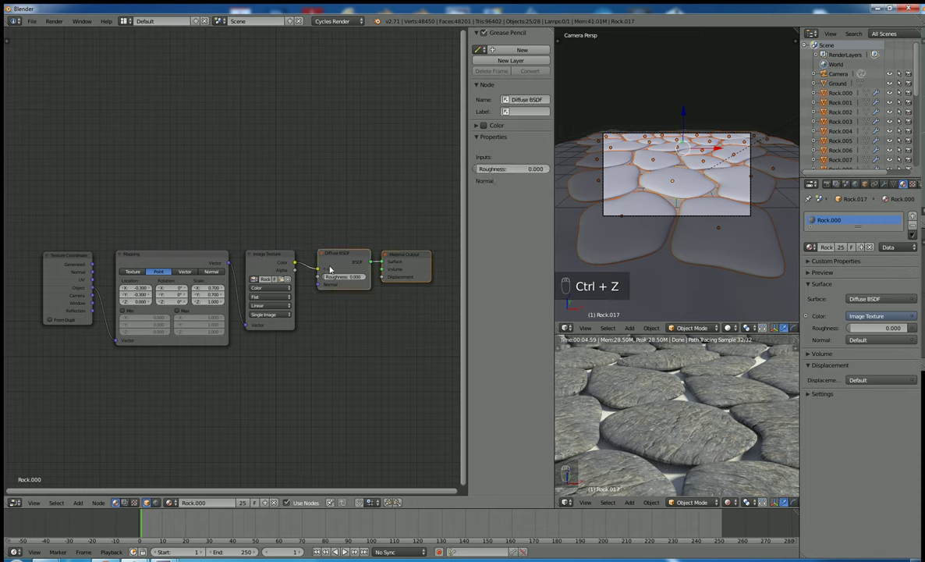
left_click_drag(330, 269, 388, 276)
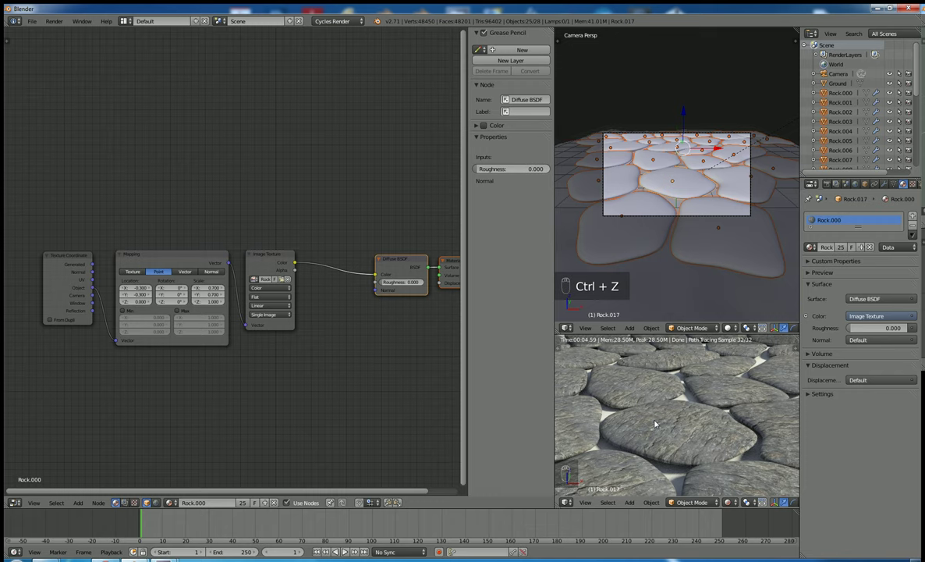
key("shift+a")
mouse_move(314, 310)
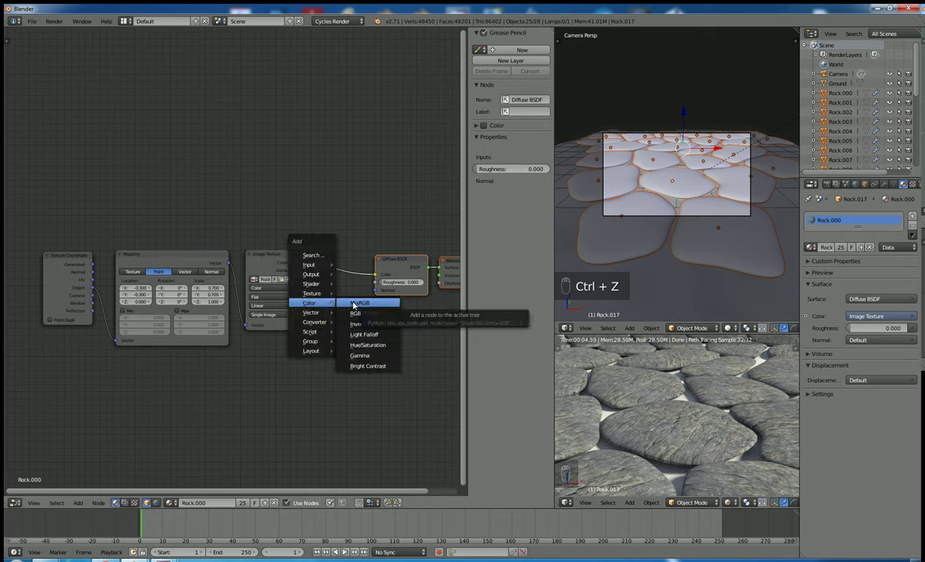
- Insert a Hue/Saturation/Value node between the Image Texture and the shader
left_click(365, 344)
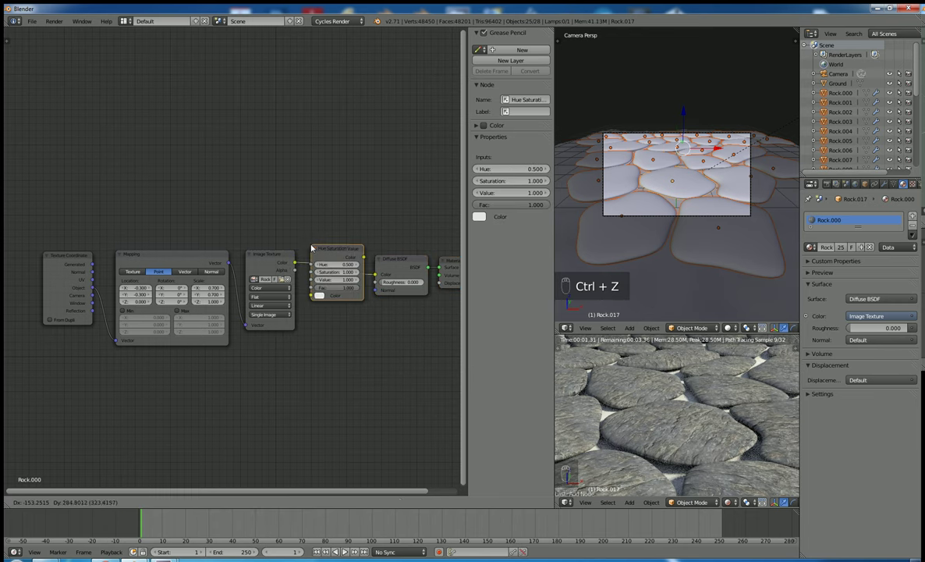
left_click(312, 249)
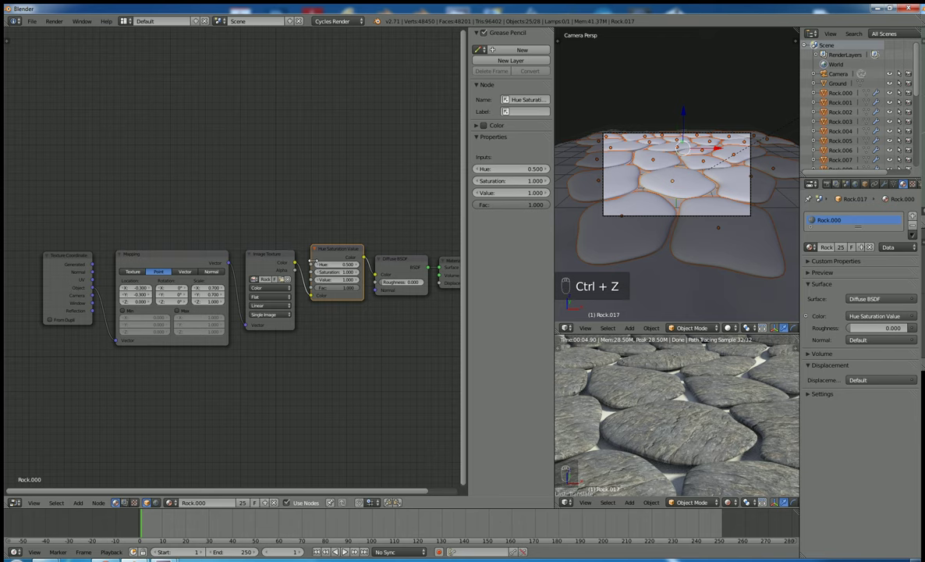
scroll(316, 265, "down", 3, "ctrl")
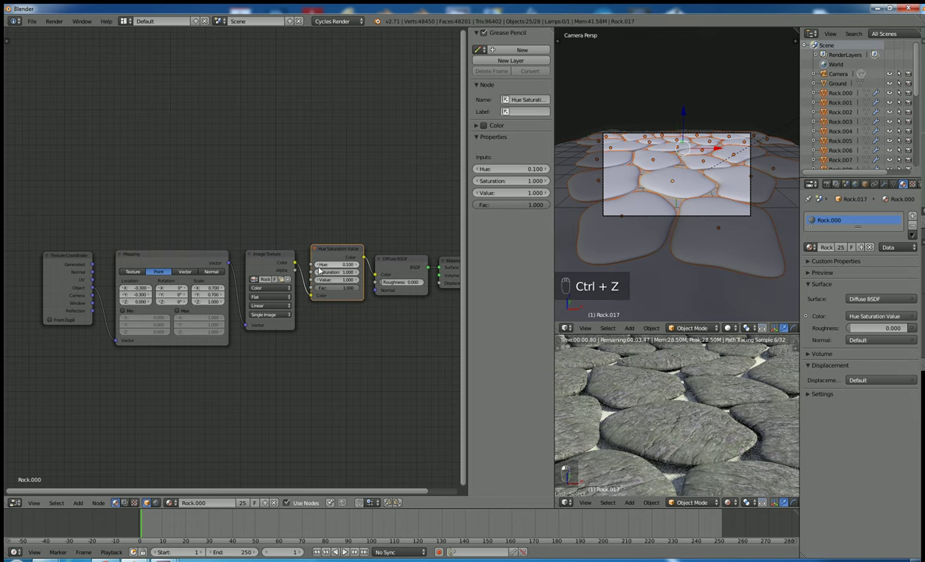
scroll(319, 269, "down", 2, "ctrl")
scroll(355, 269, "up", 2, "ctrl")
scroll(355, 268, "up", 3, "ctrl")
scroll(359, 272, "up", 10, "ctrl")
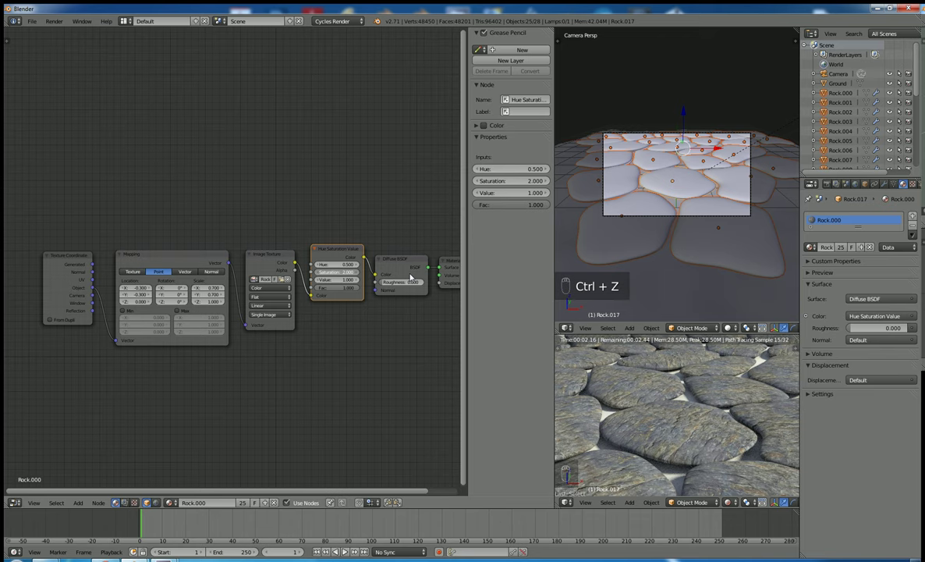
- Set Saturation 1.000 and Value 0.300, and shift the Material Output node right
left_click(334, 272)
type("1")
key("Return")
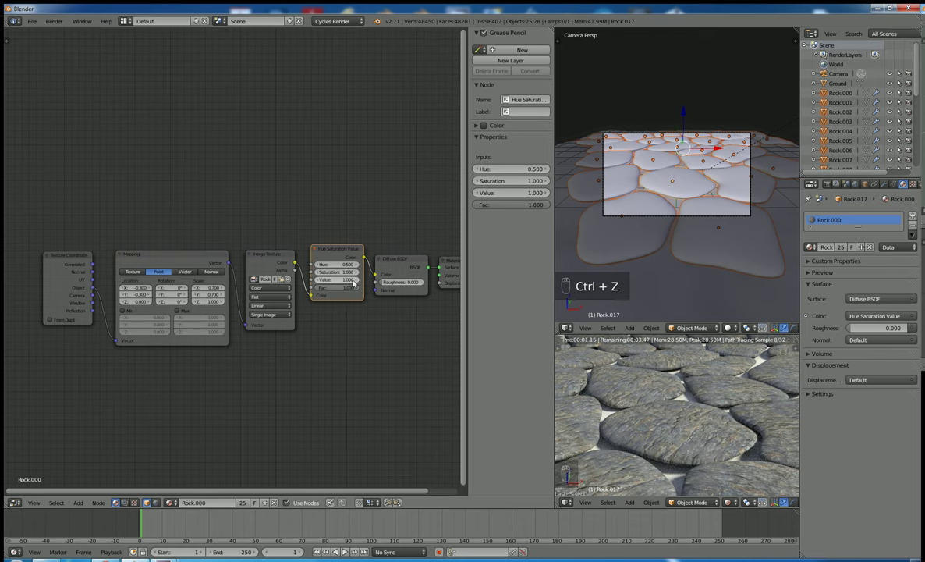
left_click_drag(353, 281, 331, 288)
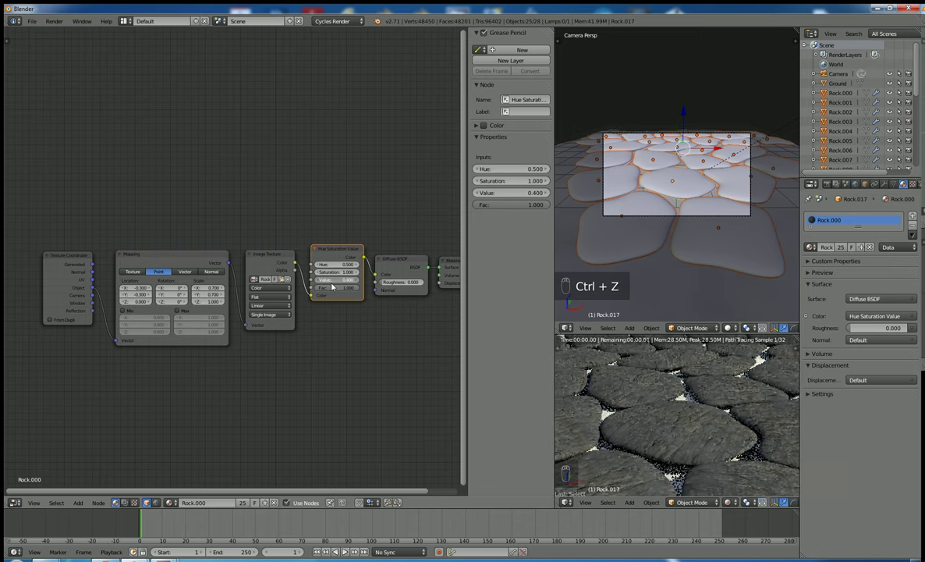
key("ctrl+z")
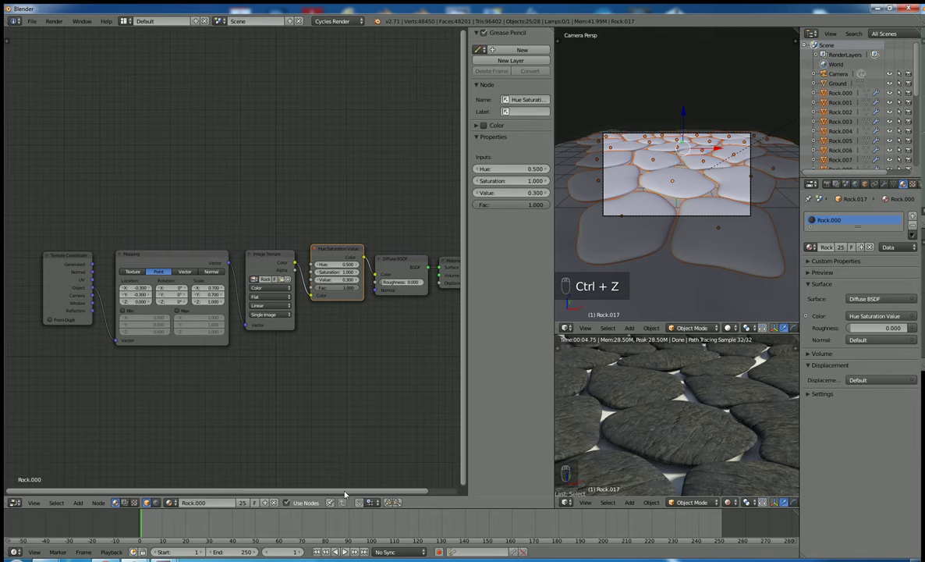
left_click_drag(345, 488, 398, 496)
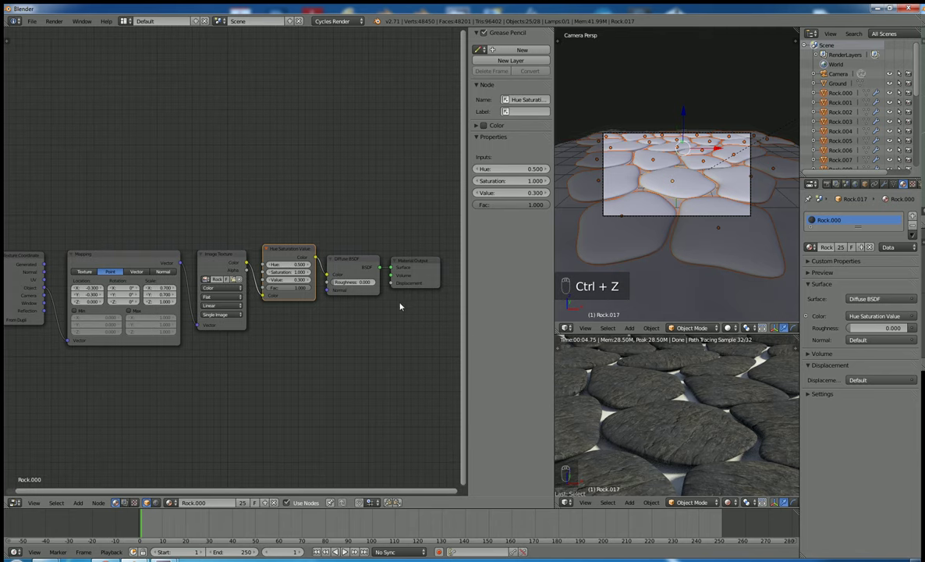
left_click_drag(409, 265, 425, 271)
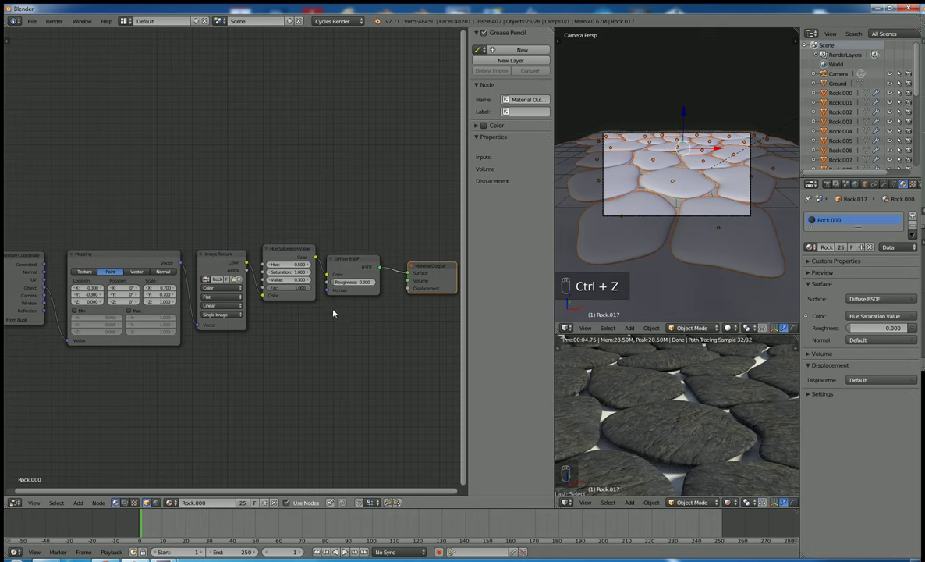
- Add a Glossy BSDF below the Diffuse BSDF and connect it to the Material Output Surface
key("shift+a")
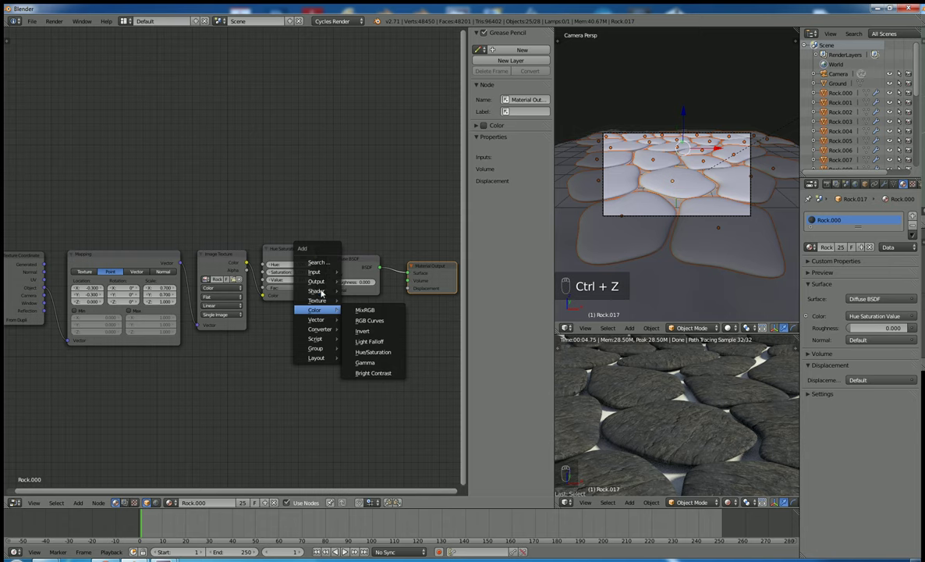
mouse_move(321, 292)
left_click(370, 323)
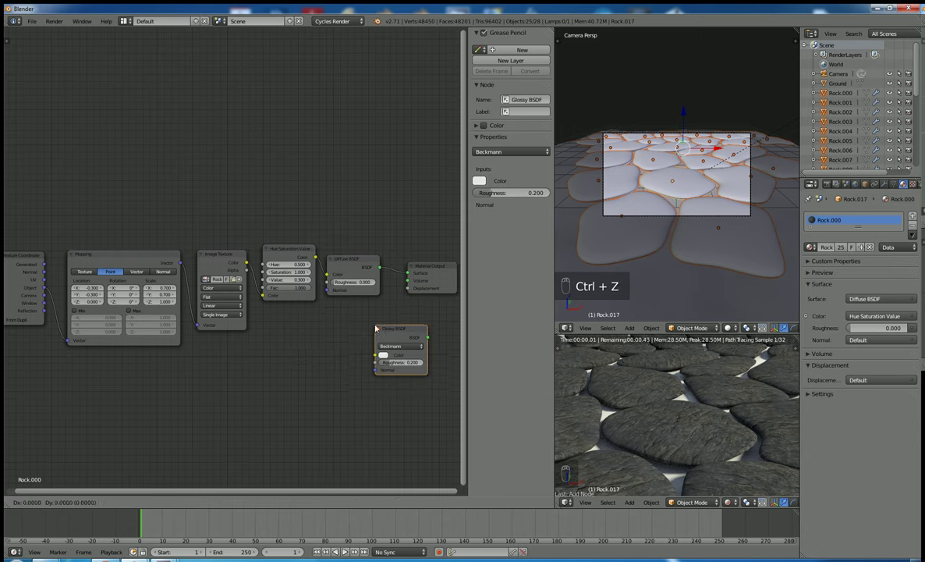
left_click(328, 315)
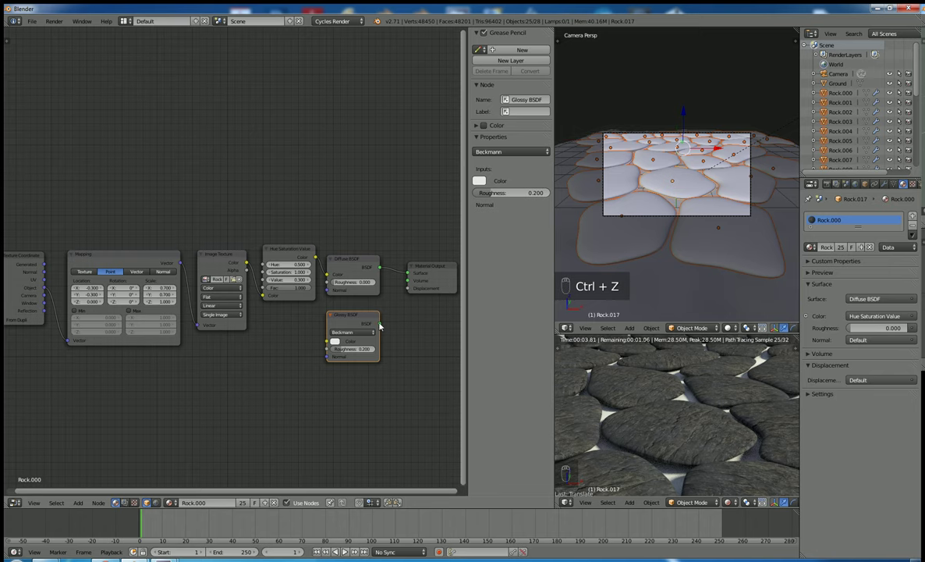
left_click_drag(379, 323, 407, 273)
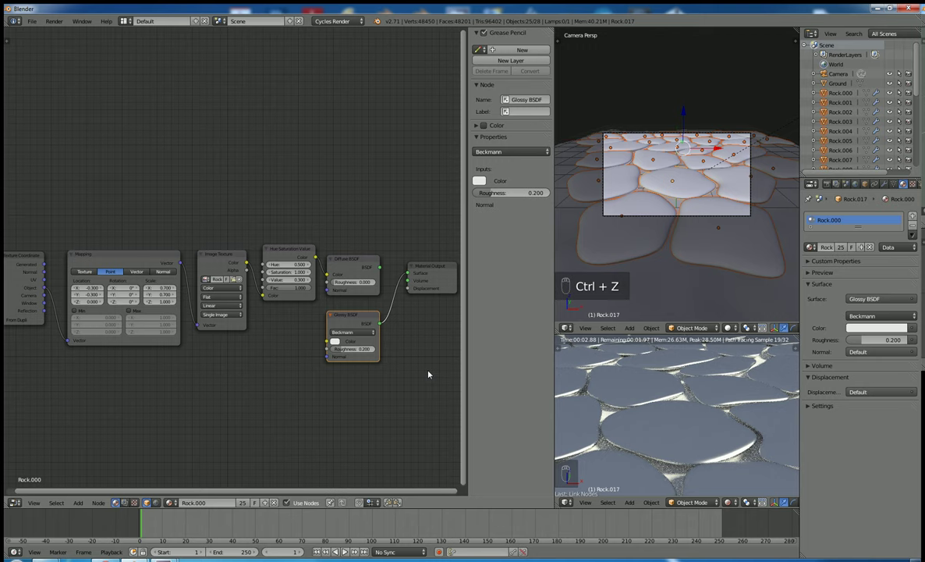
- Test Glossy roughness 0.000, revert it to 0.200, and move Material Output right
left_click_drag(343, 349, 190, 350)
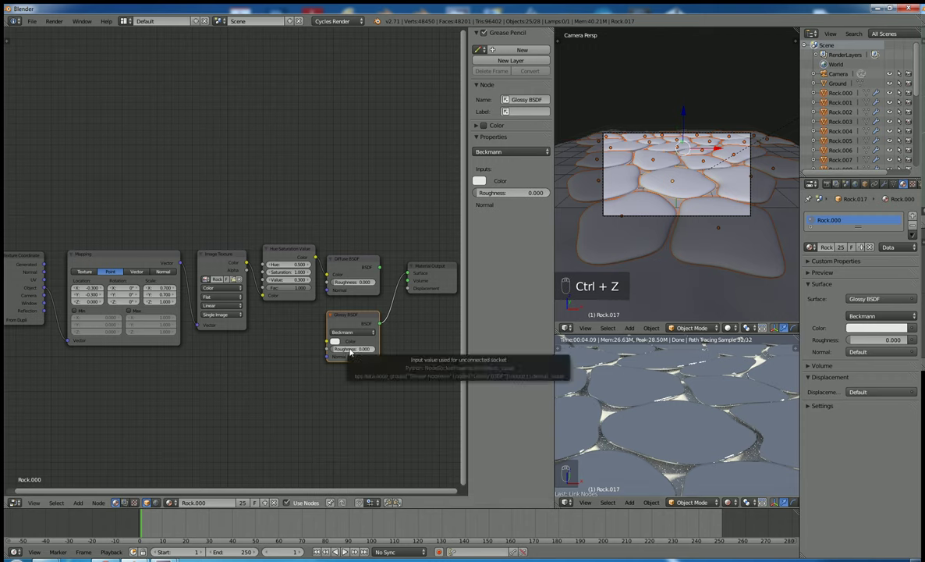
key("ctrl+z")
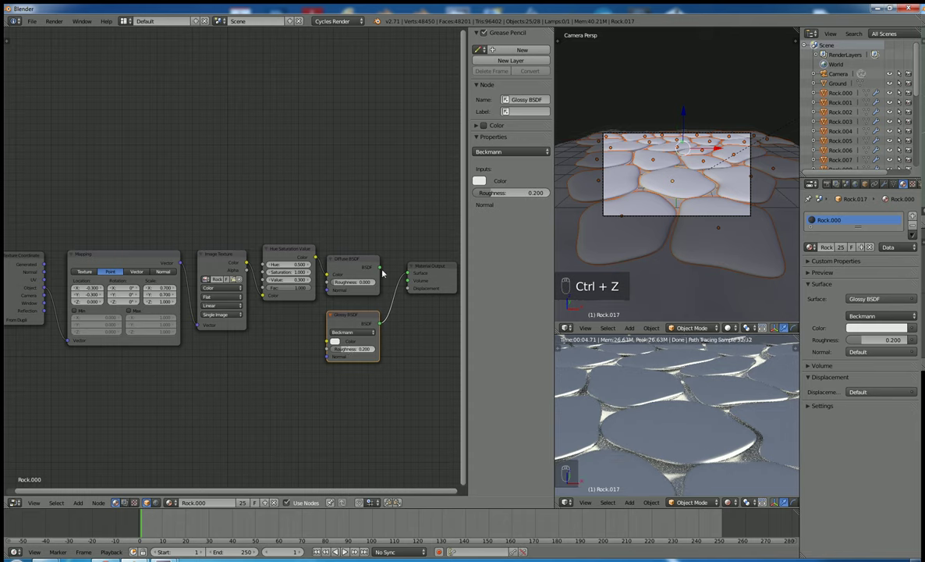
left_click_drag(422, 270, 439, 282)
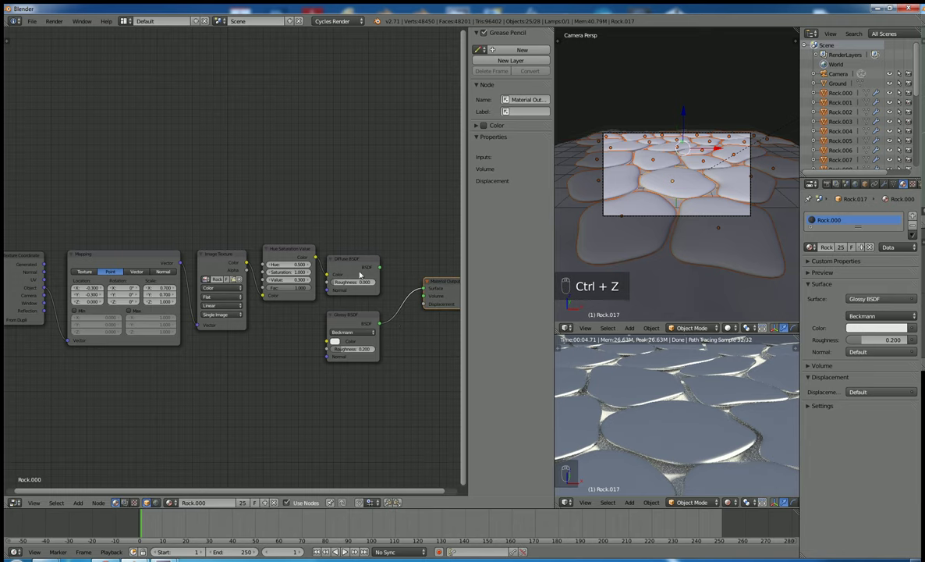
- Drop a Mix Shader onto the output link and feed it the Diffuse and Glossy BSDFs
key("ctrl+z")
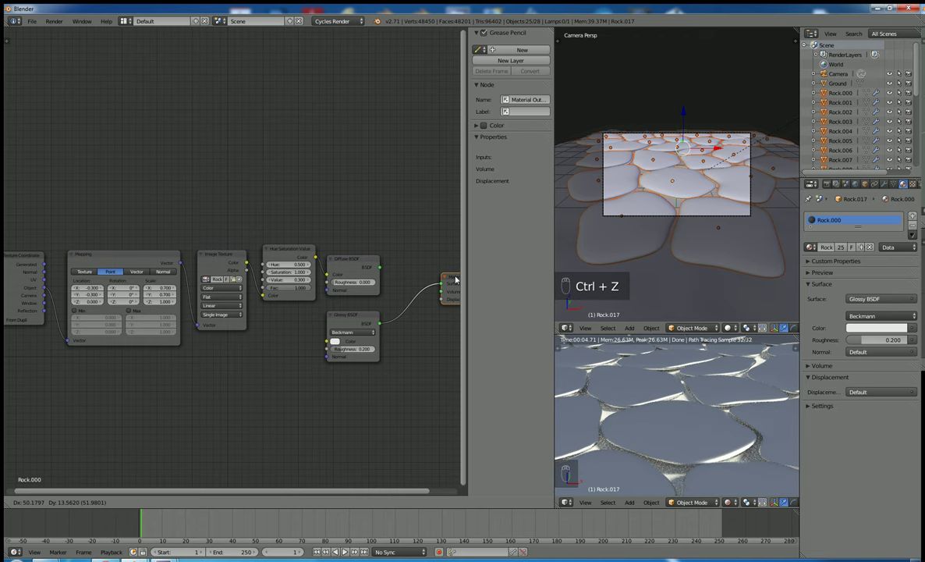
key("shift+a")
mouse_move(407, 278)
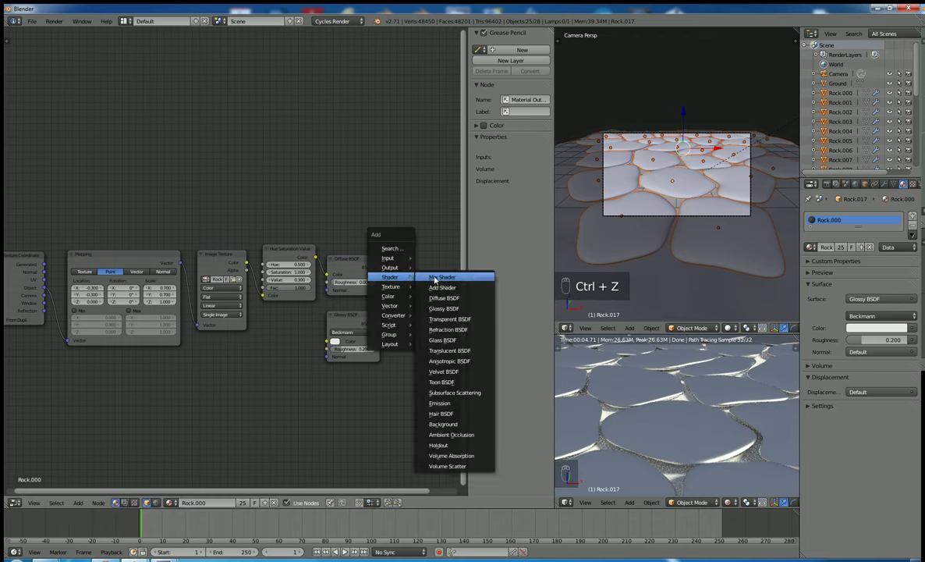
left_click(437, 275)
left_click(399, 271)
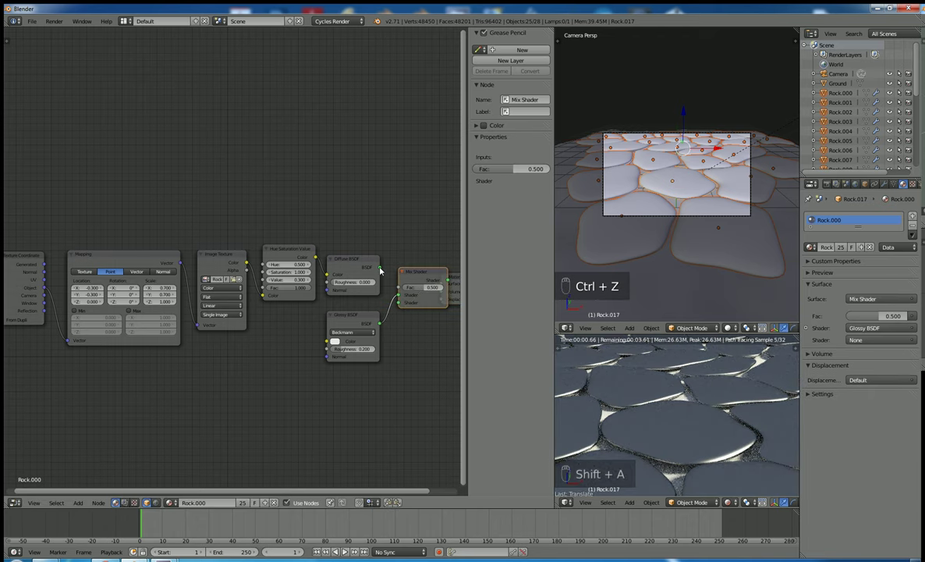
mouse_move(398, 297)
left_mouse_down()
mouse_move(386, 309)
mouse_move(400, 303)
left_mouse_up()
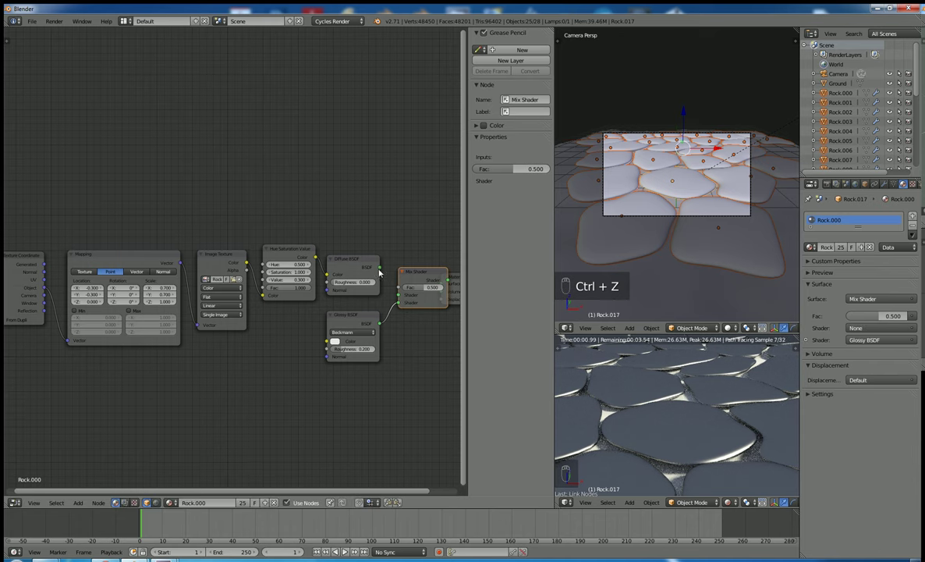
left_click_drag(380, 267, 399, 296)
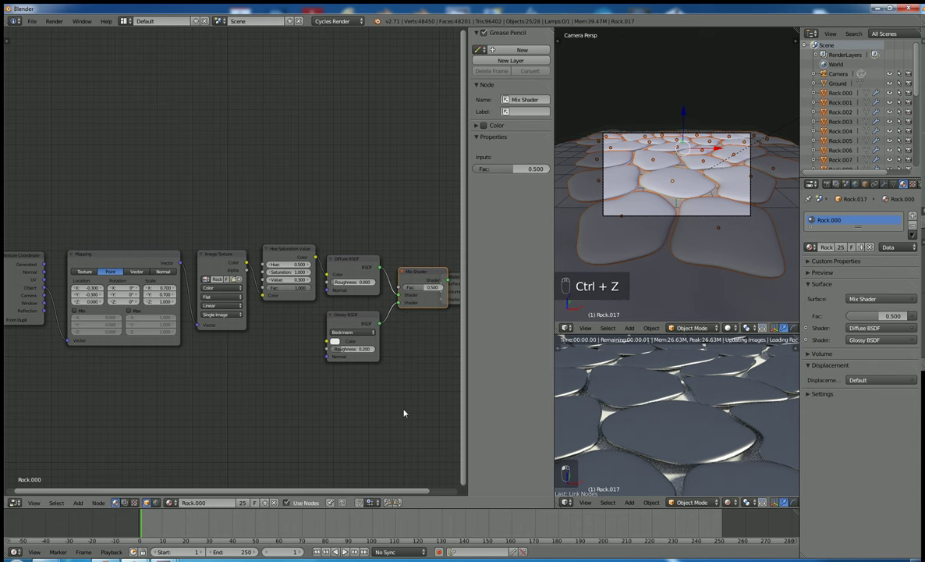
- Move the Material Output node further right to make room
scroll(451, 499, "right", 2, "ctrl")
right_click(409, 291)
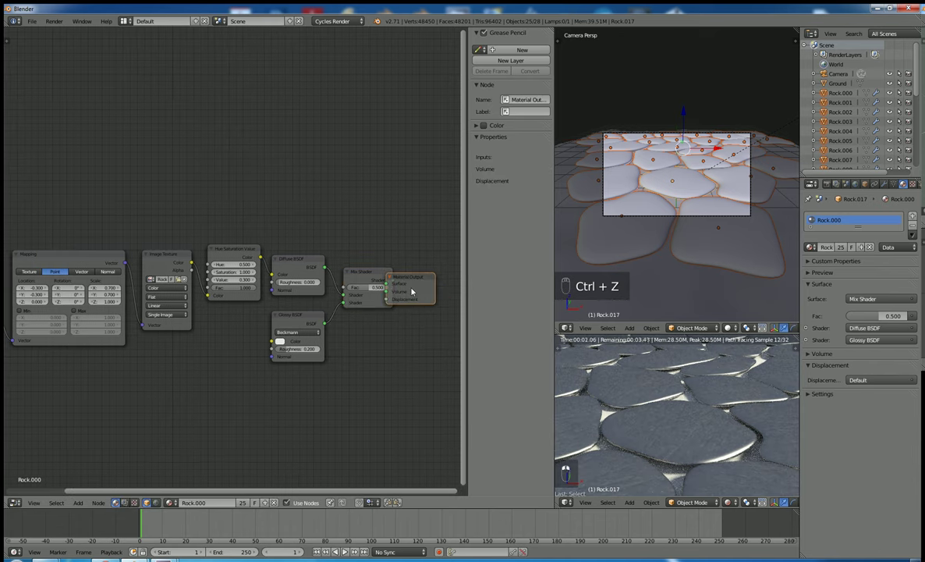
key("g")
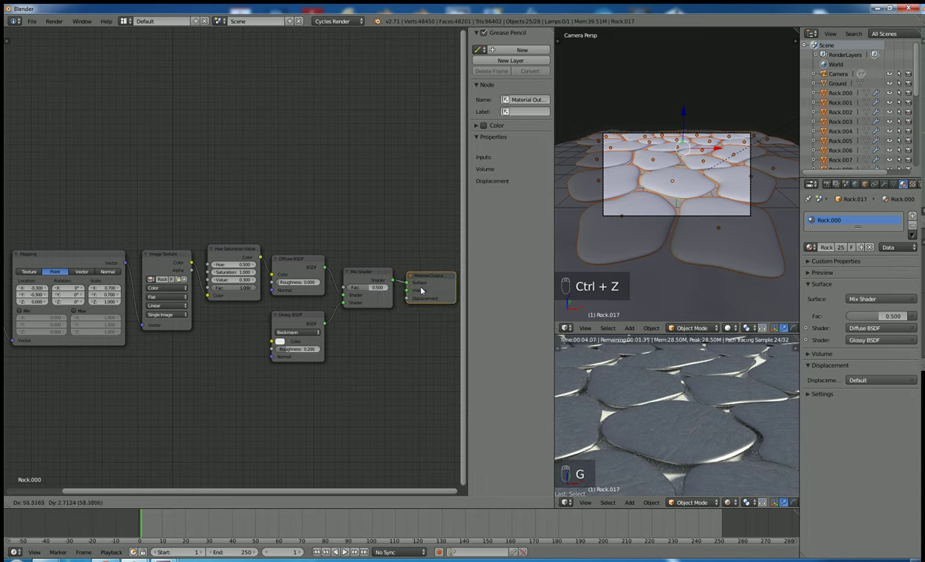
left_click(422, 289)
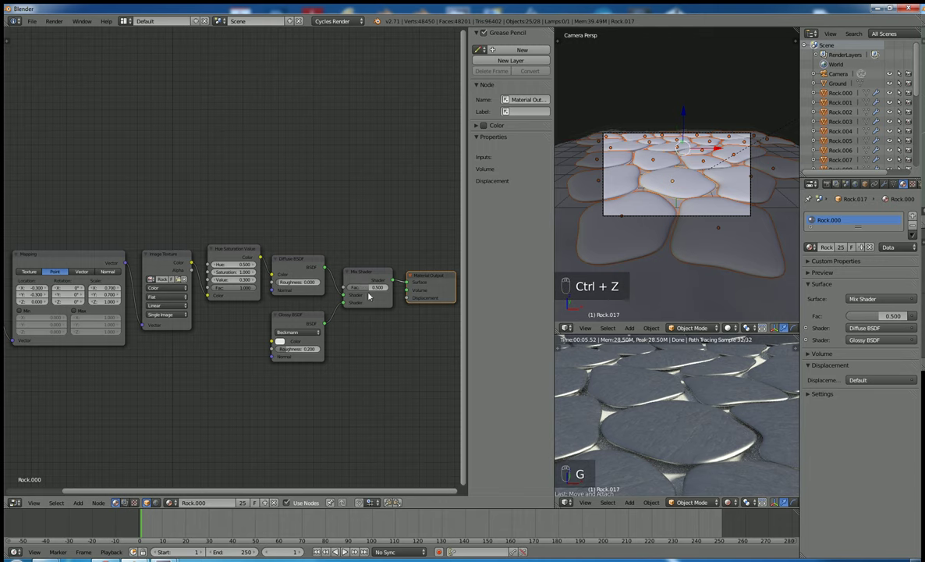
- Set Mix Shader factor 0.100 and Hue/Saturation Value 0.200, then orbit the rendered cobblestones
mouse_move(370, 295)
left_mouse_down()
mouse_move(361, 295)
mouse_move(377, 290)
mouse_move(360, 290)
left_mouse_up()
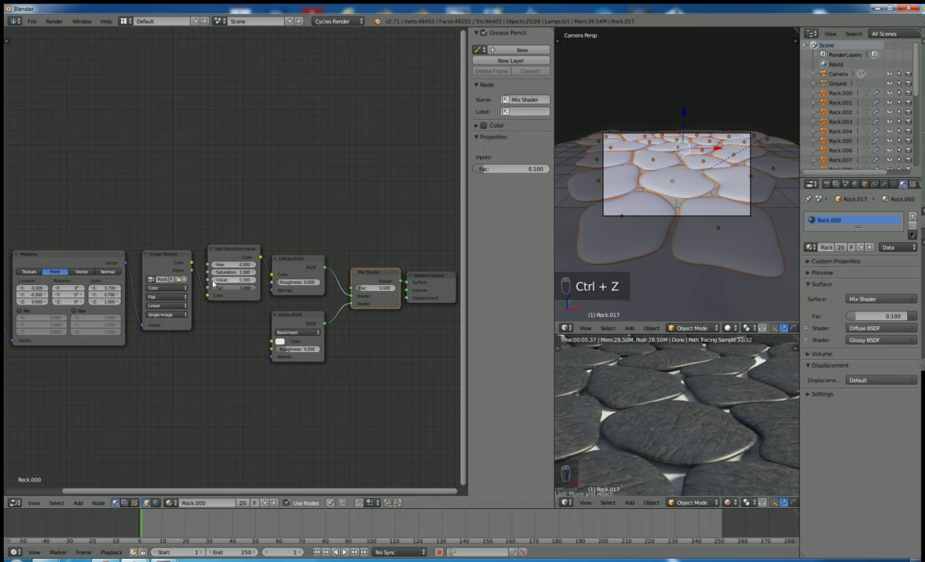
key("ctrl+z")
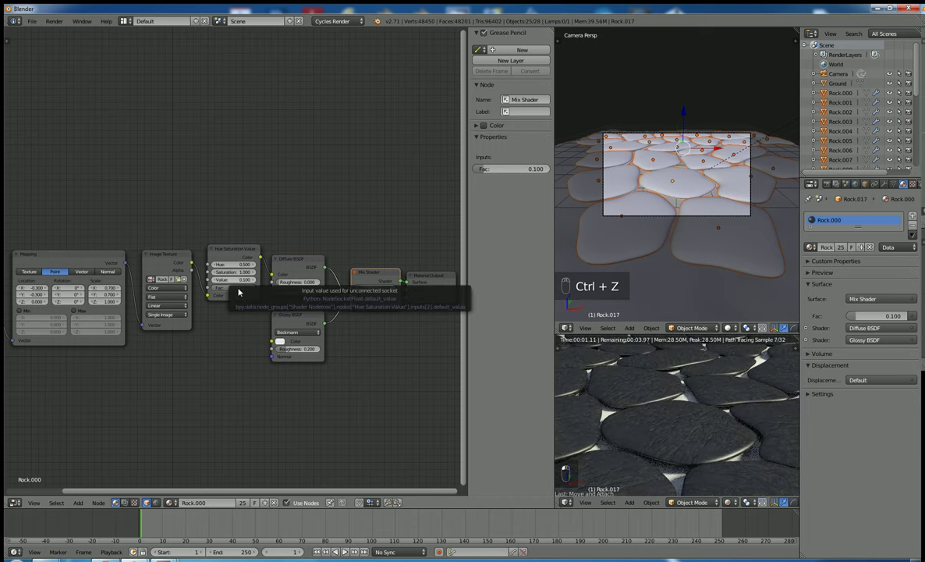
left_click(253, 282)
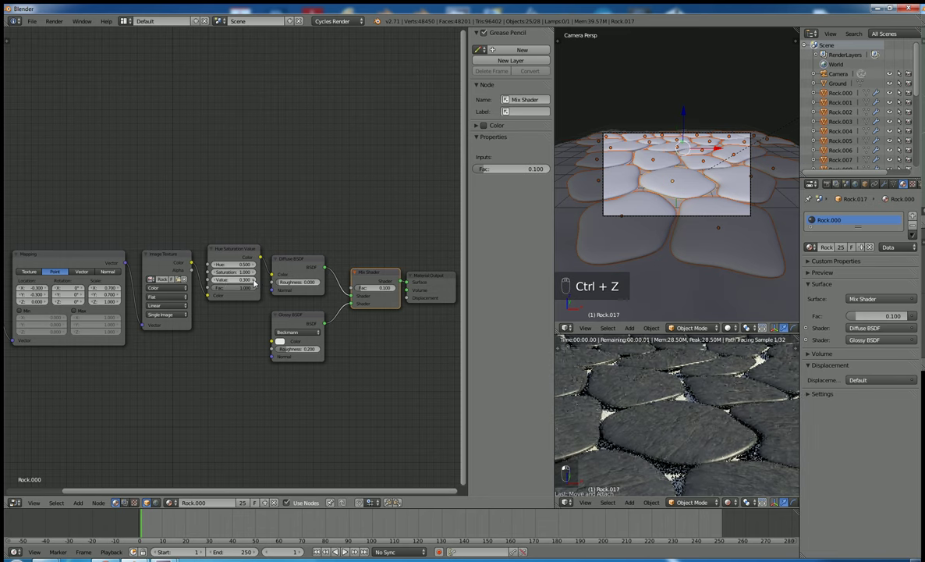
left_click(212, 282)
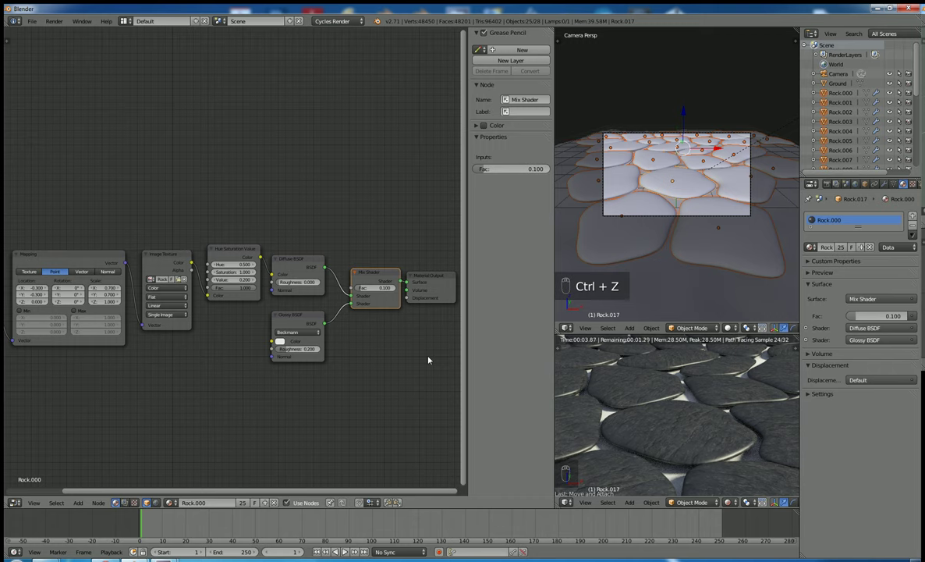
middle_click_drag(608, 390, 623, 405)
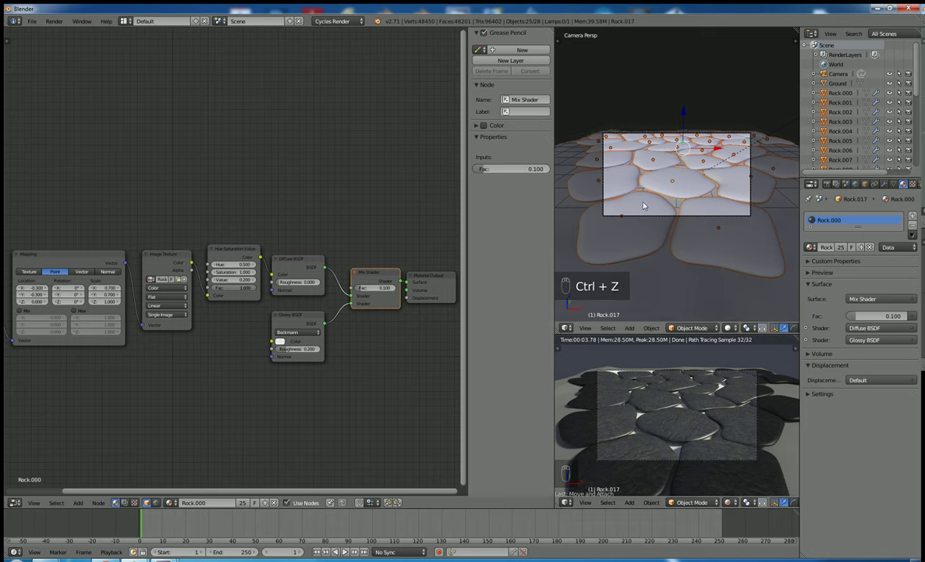
- Select only Rock.016 and give it its own material copy, Rock.002
right_click(653, 167)
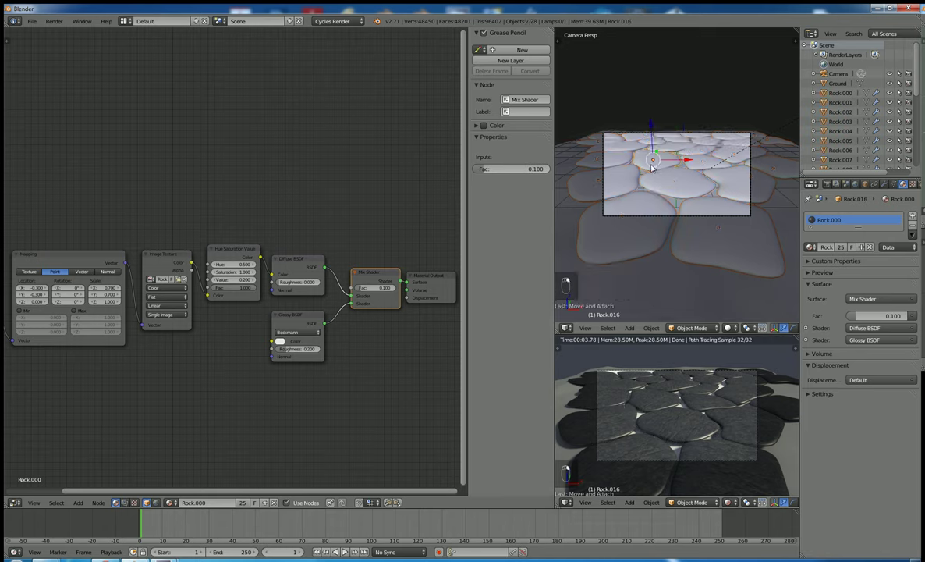
right_click(653, 167)
left_click(841, 248)
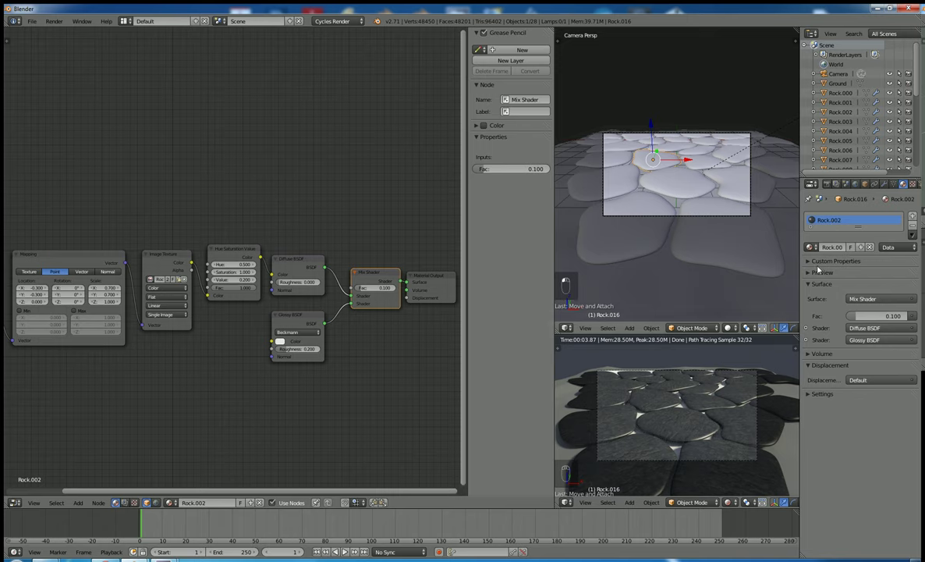
- Set the Hue/Saturation node to Hue 0.700, Saturation 0.800, Value 0.400
left_click(254, 283)
left_click(254, 283)
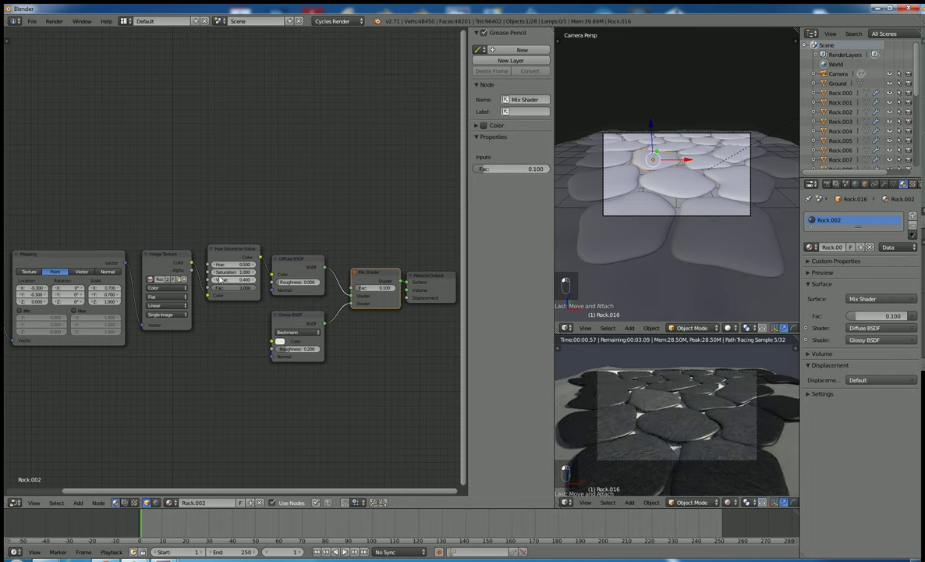
left_click(256, 268)
left_click(251, 265)
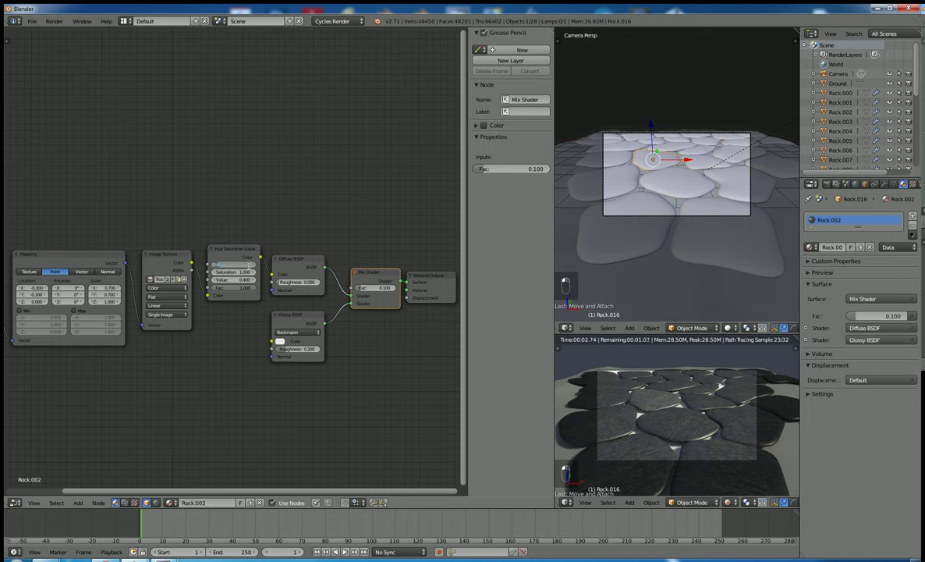
type("0.7")
key("Return")
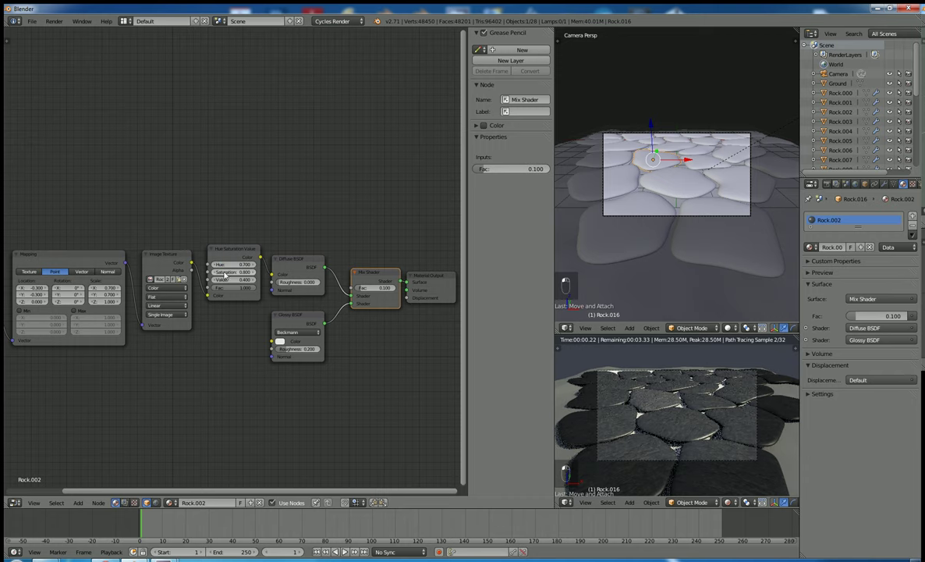
scroll(655, 413, "up", 4)
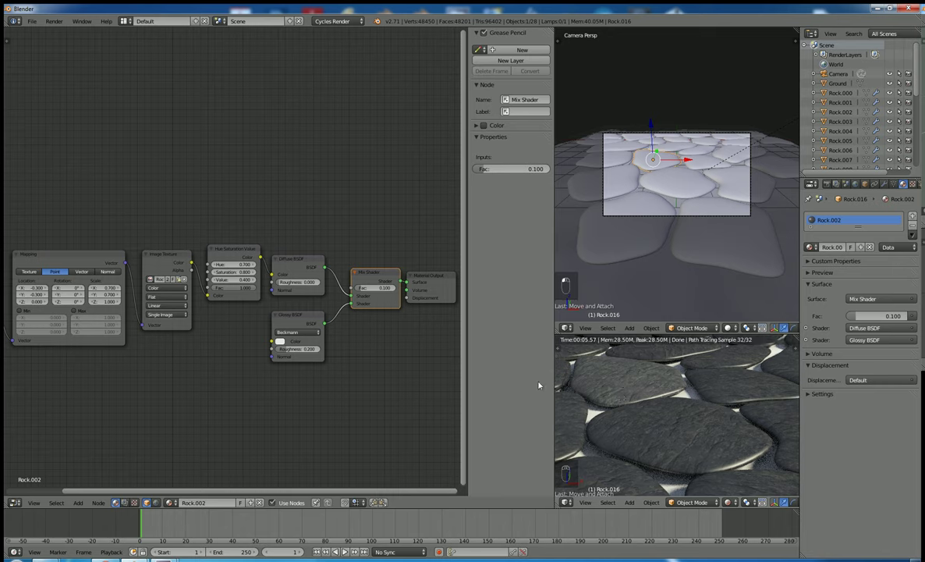
- Load RockSmooth0079_7_5.jpg into the Image Texture node
left_click(180, 280)
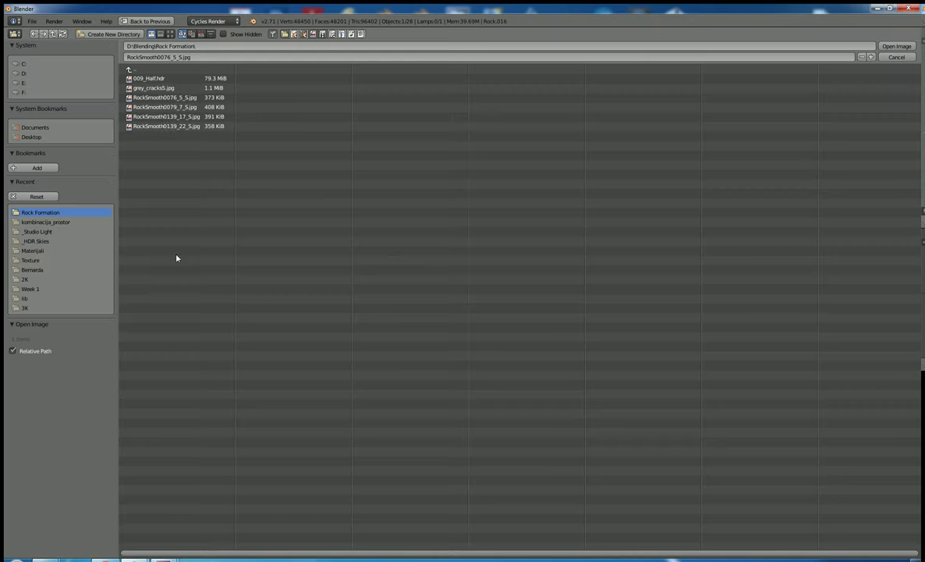
left_click(162, 117)
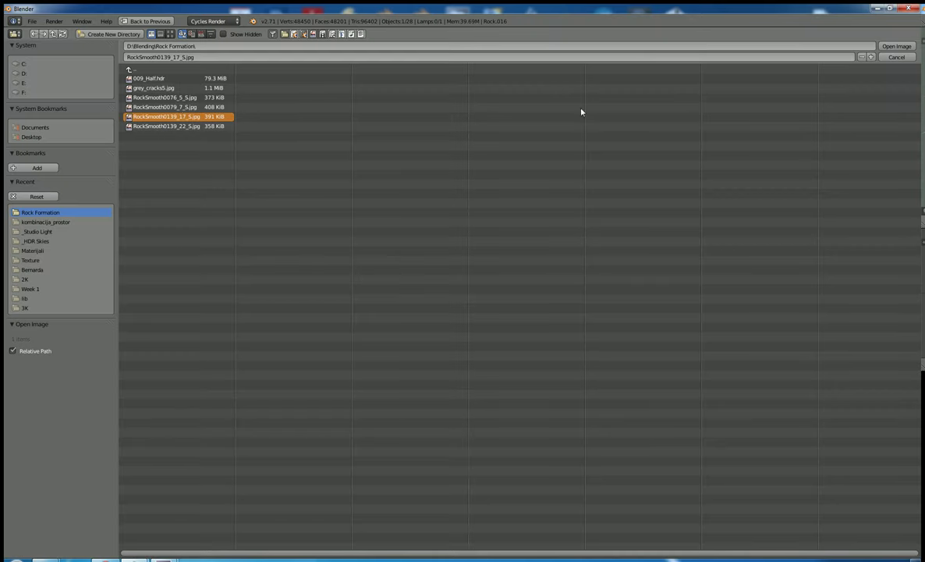
left_click(191, 106)
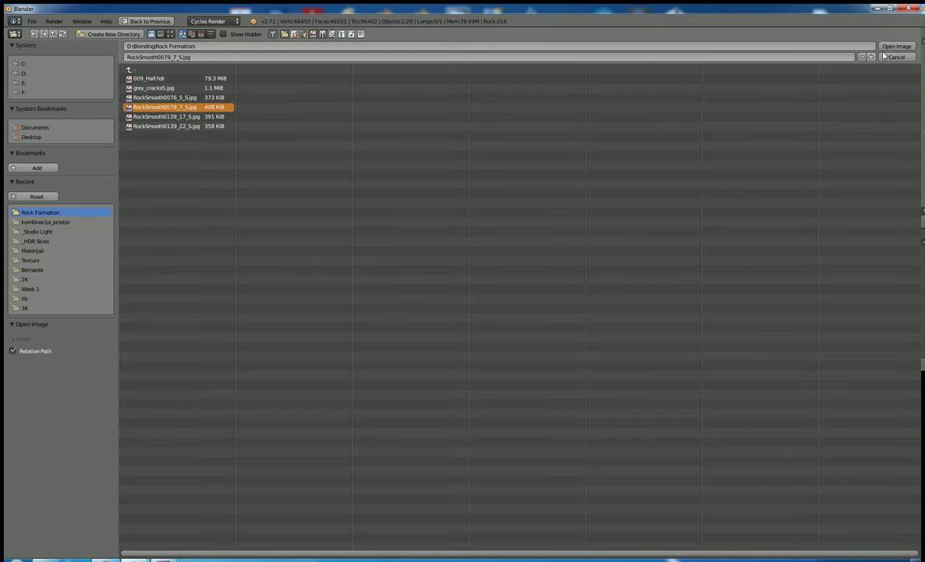
left_click(896, 48)
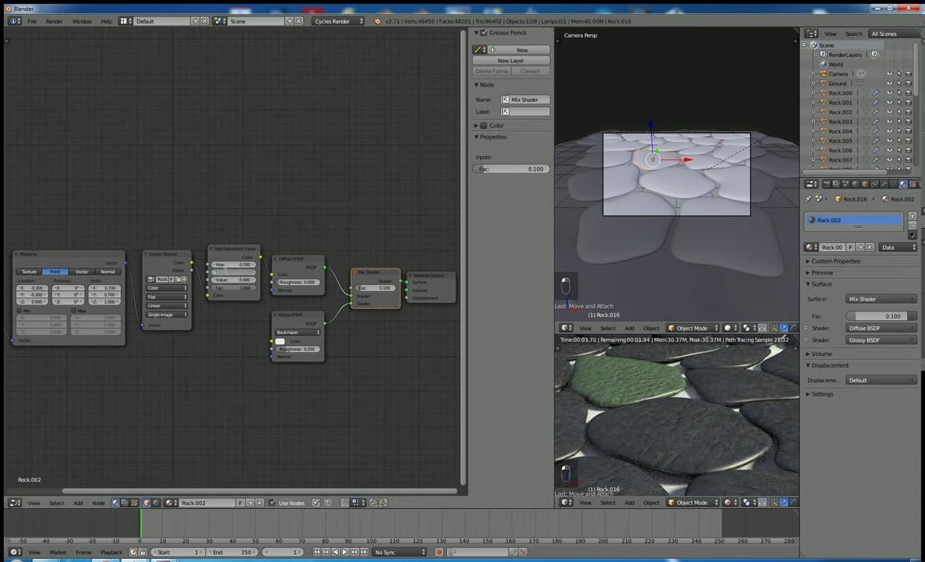
- Set the Hue/Saturation node to Hue 0.500, Value 0.300, Saturation 1.000
mouse_move(225, 278)
left_mouse_down()
mouse_move(242, 278)
mouse_move(227, 265)
left_mouse_up()
left_click(215, 280)
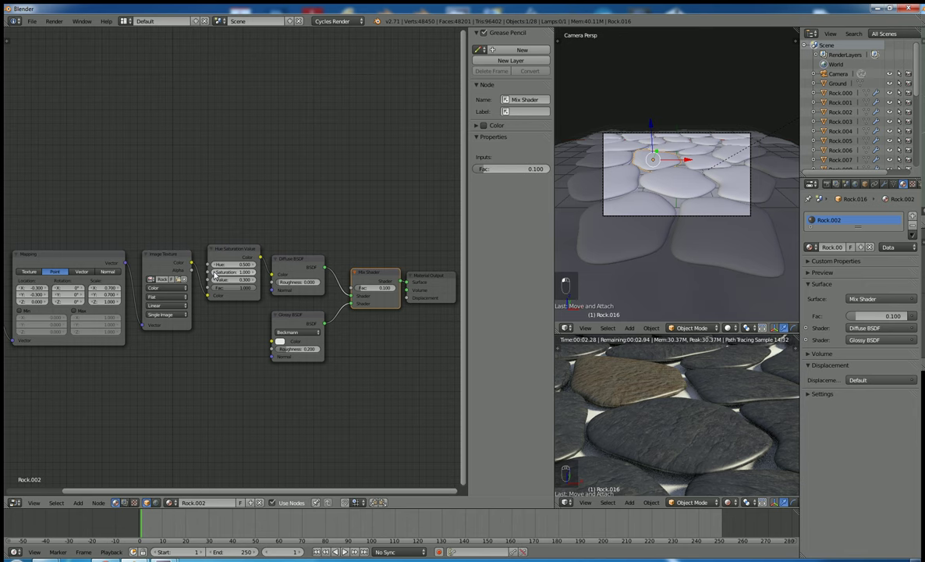
left_click(215, 273)
left_click(214, 272)
left_click(252, 272)
left_click(252, 272)
- Set the Mapping scale to 1.000 on X and Y
left_click(91, 288)
left_click(91, 288)
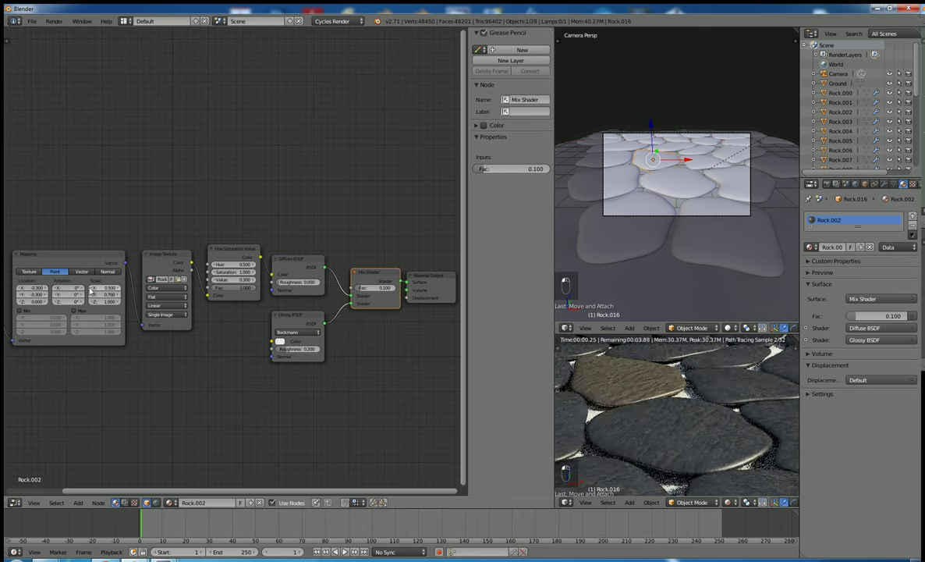
left_click(91, 289)
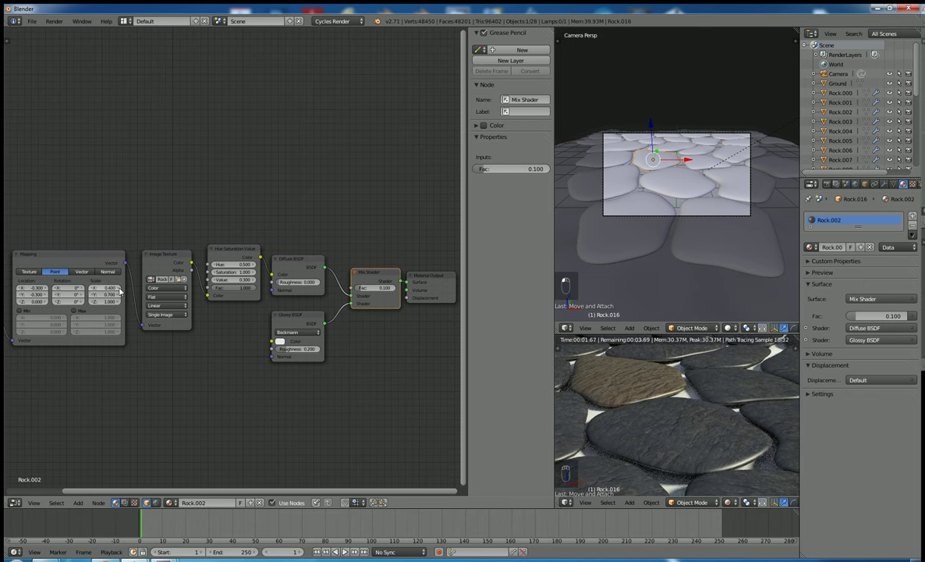
left_click(119, 289)
left_click(119, 292)
left_click(119, 294)
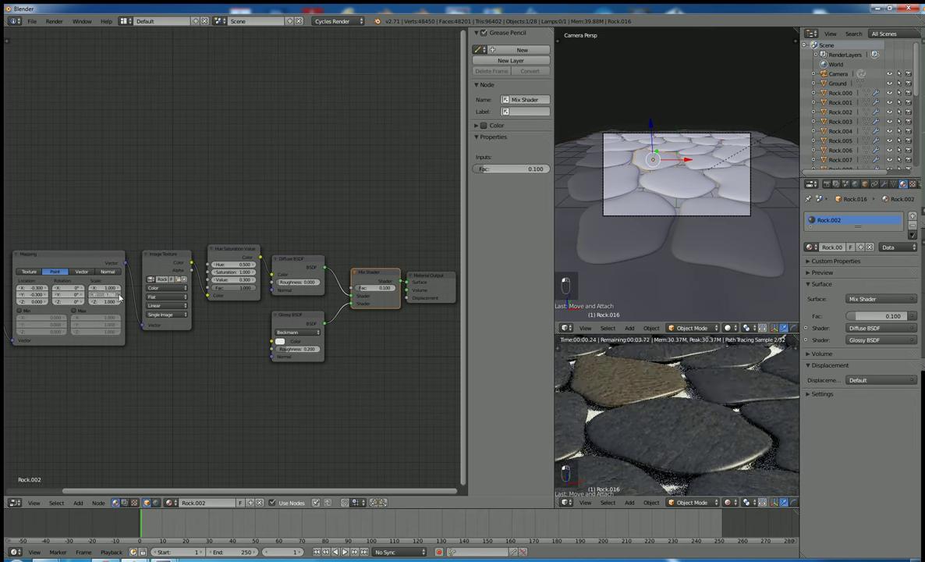
left_click(120, 295)
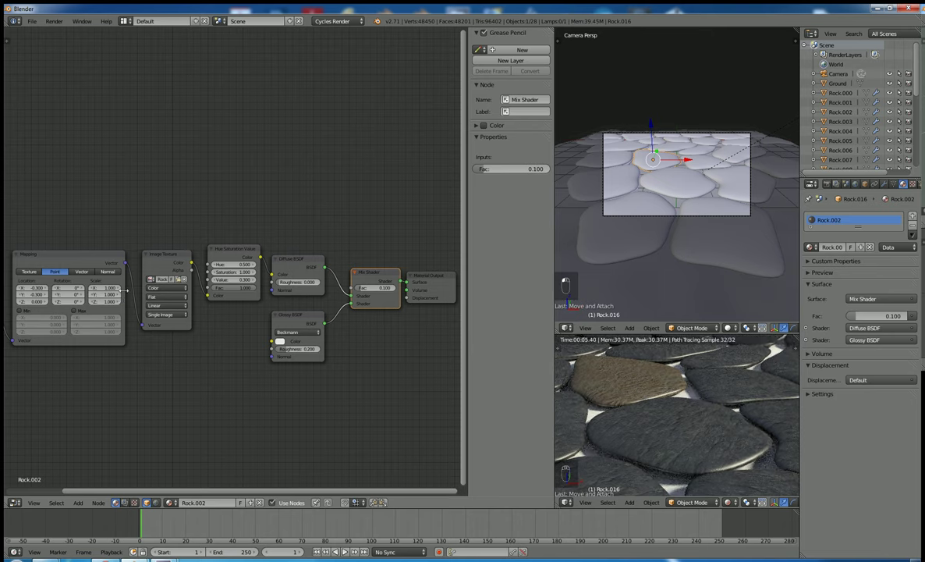
- Give Rock.014 its own material Rock.003 and load grey_cracks5.jpg as its texture
right_click(694, 167)
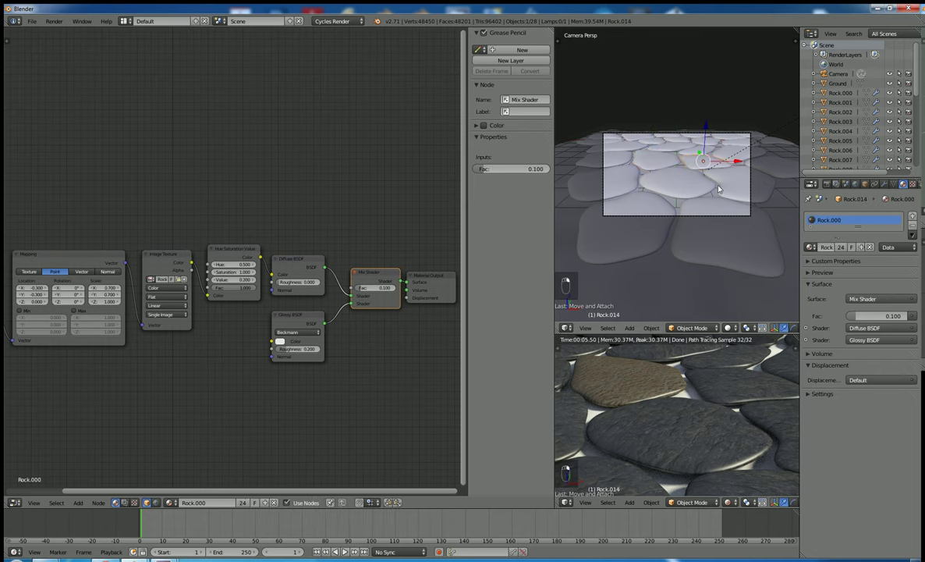
left_click(842, 248)
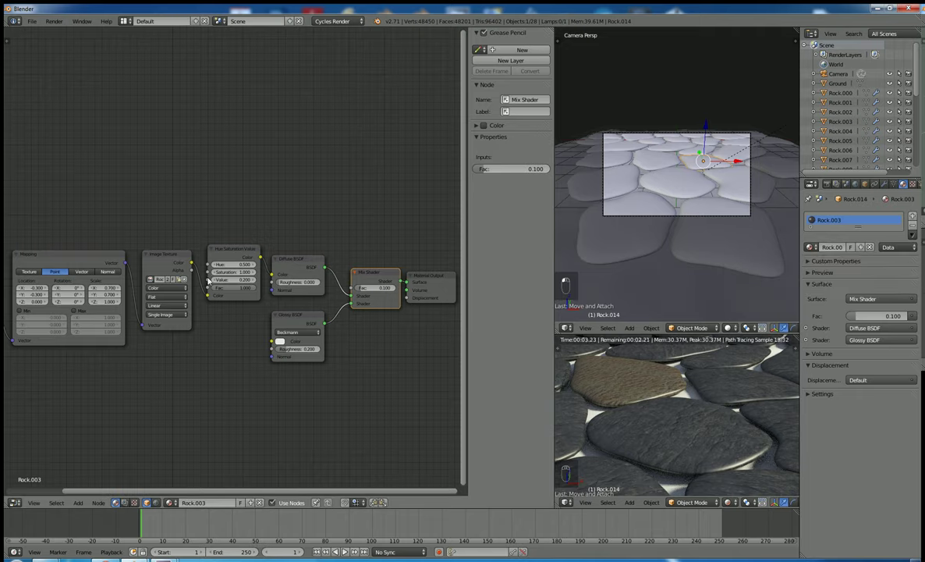
left_click(180, 281)
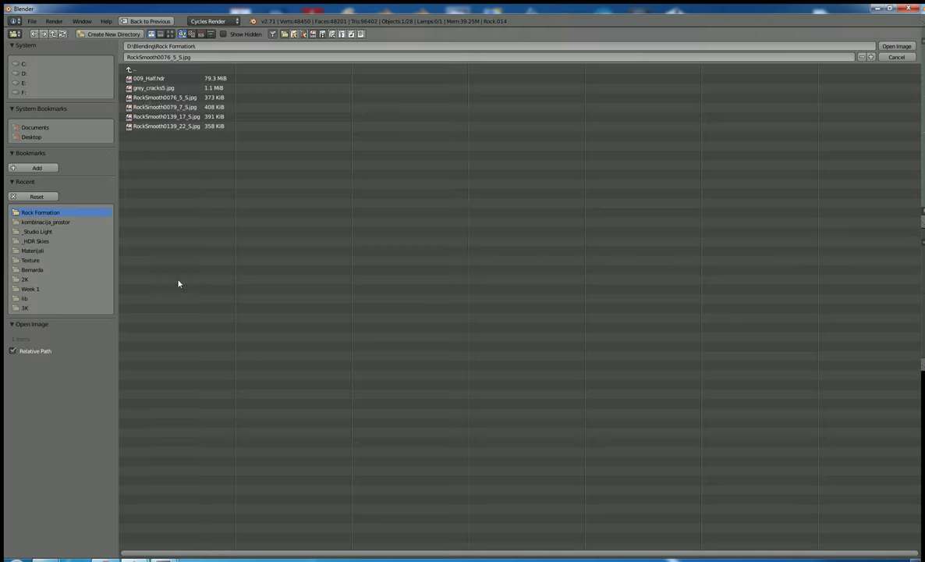
left_click(153, 88)
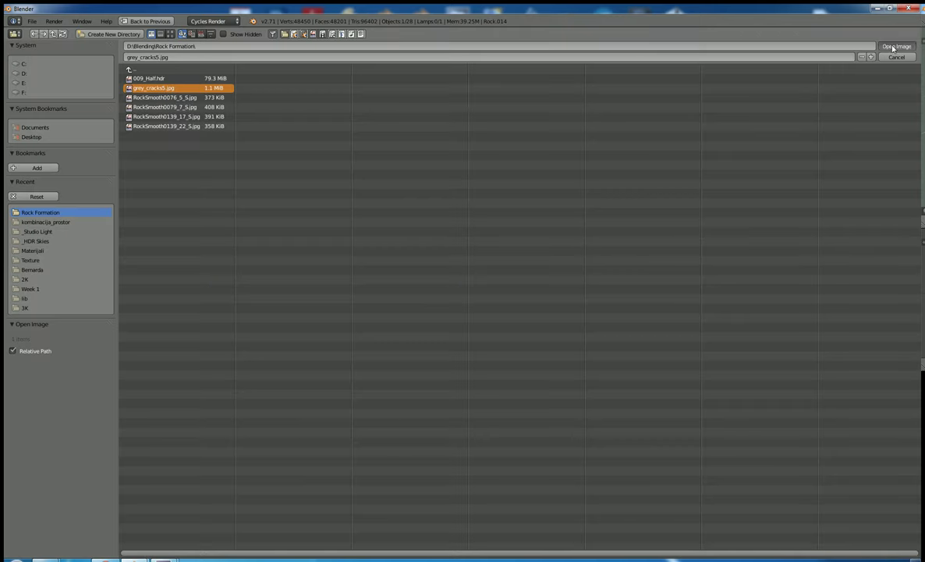
left_click(896, 46)
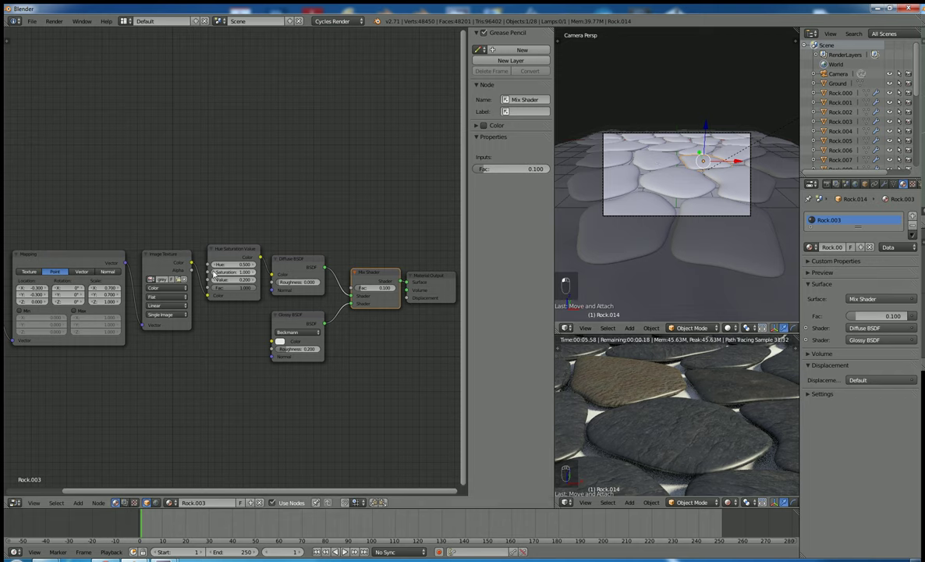
- Set the Mapping scale to 0.300 on X and Y and the HSV Value to 0.500
left_click(92, 290)
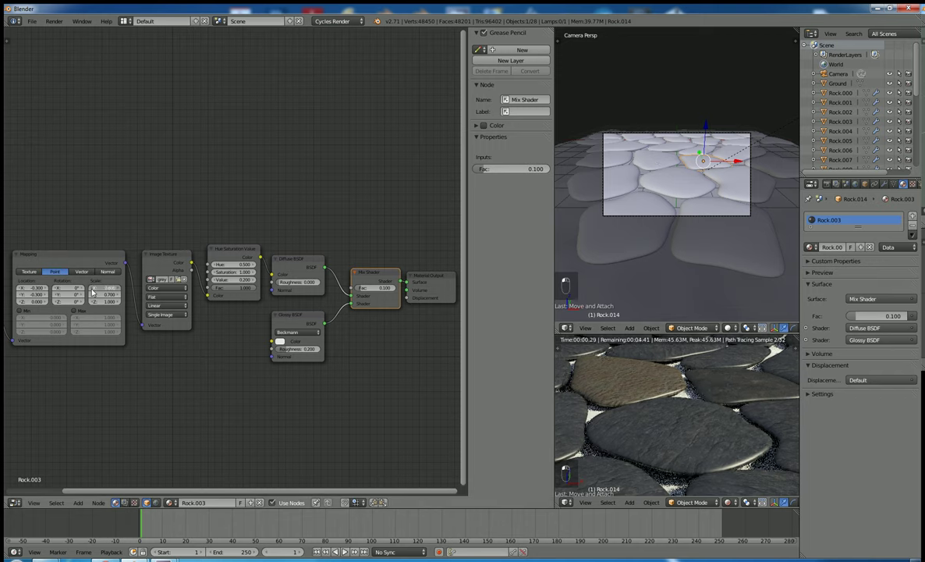
left_click_drag(92, 291, 119, 297)
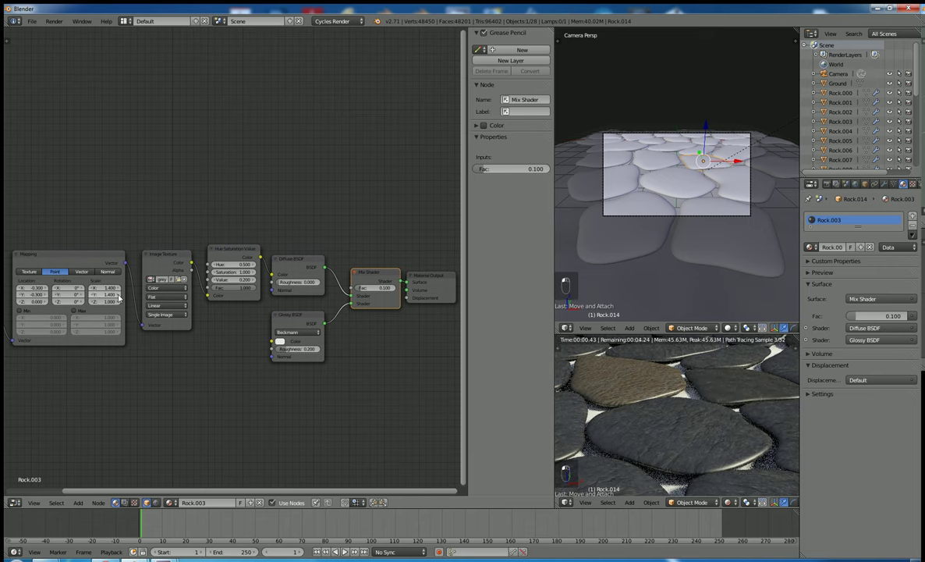
left_click(116, 288)
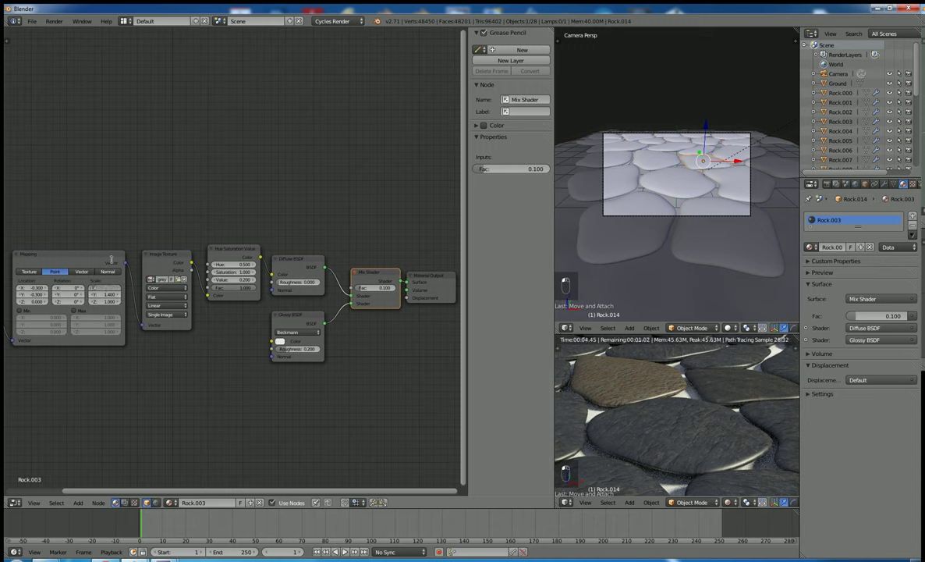
left_click(93, 288)
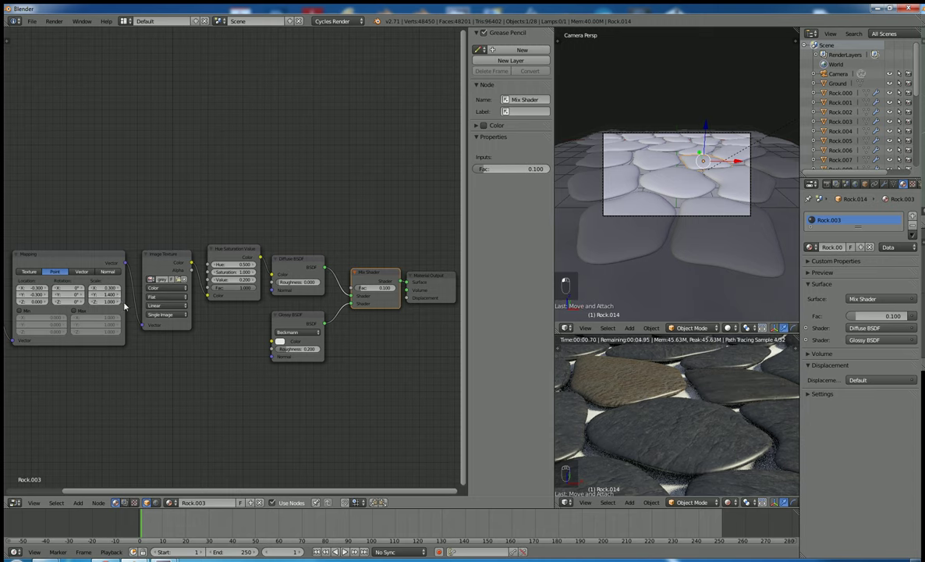
type("0.3")
key("Return")
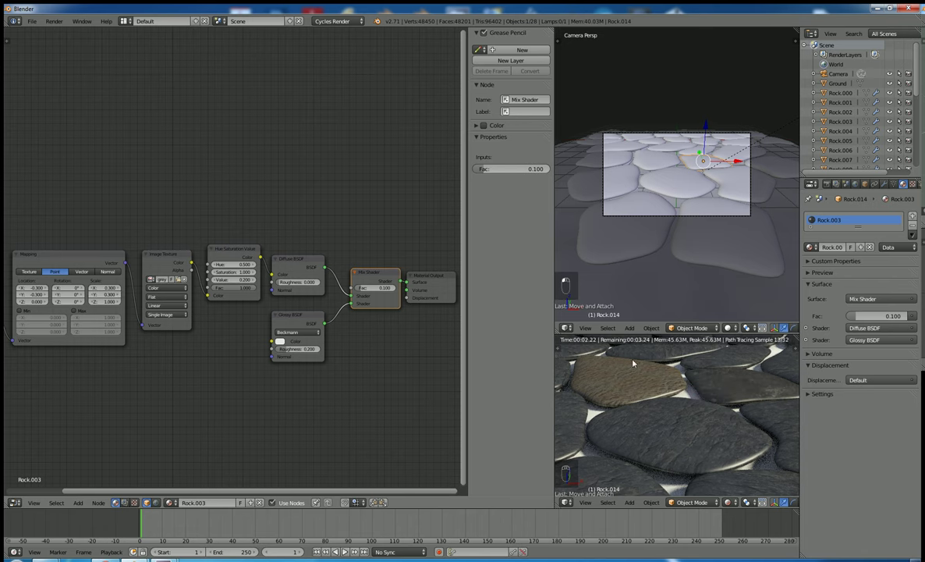
scroll(633, 363, "down", 3)
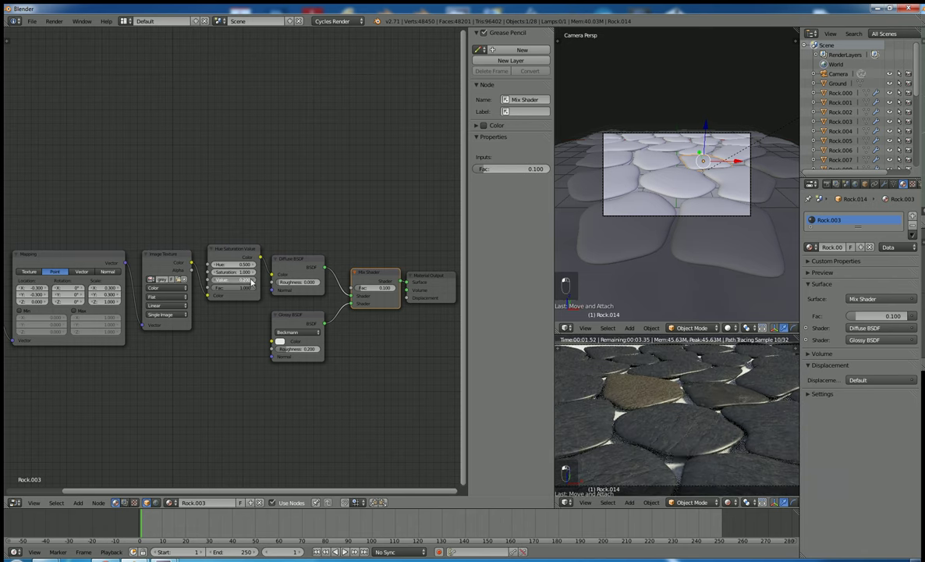
scroll(252, 282, "down", 1, "ctrl")
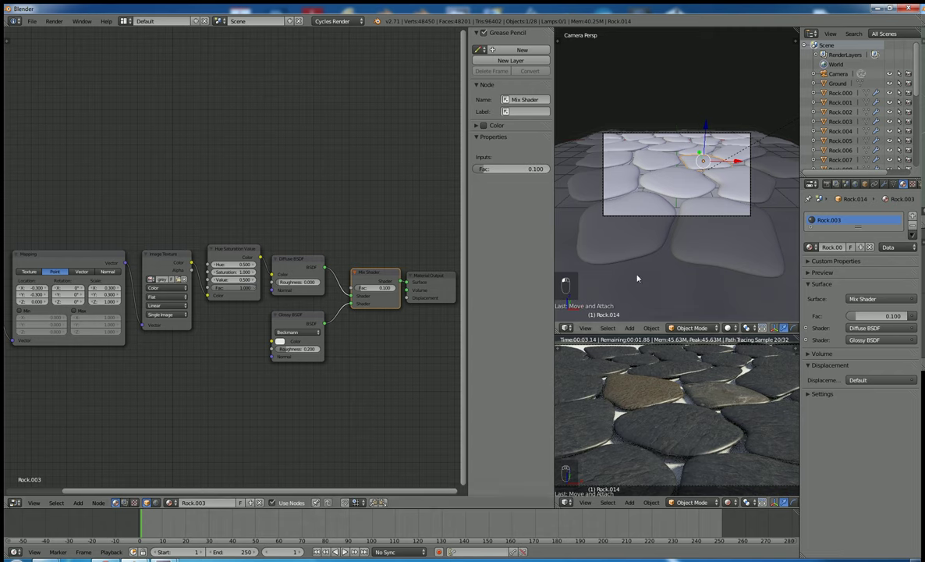
- On Rock.009, load RockSmooth0139_17_5.jpg into the Image Texture, keeping Hue at 0.500
right_click(615, 188)
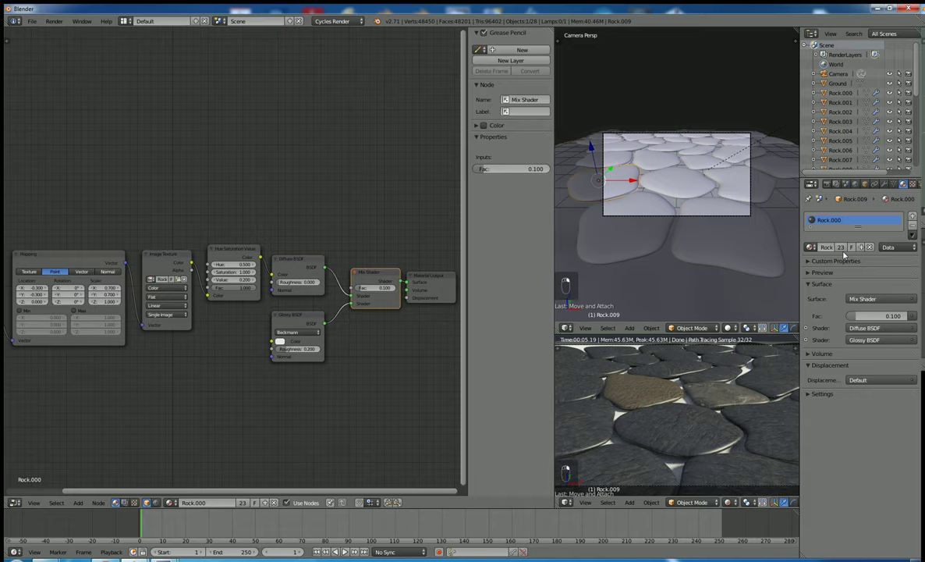
left_click(181, 281)
left_click(166, 116)
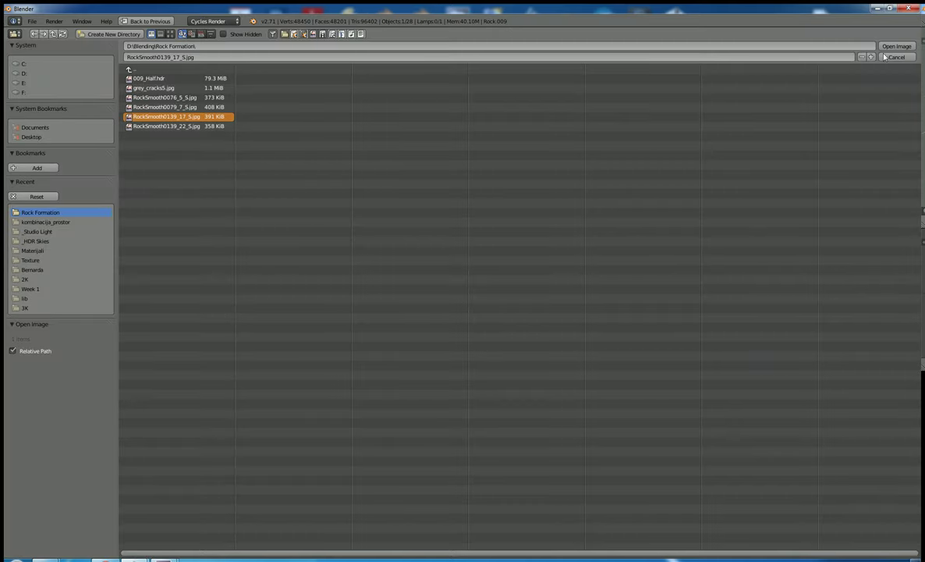
key("Return")
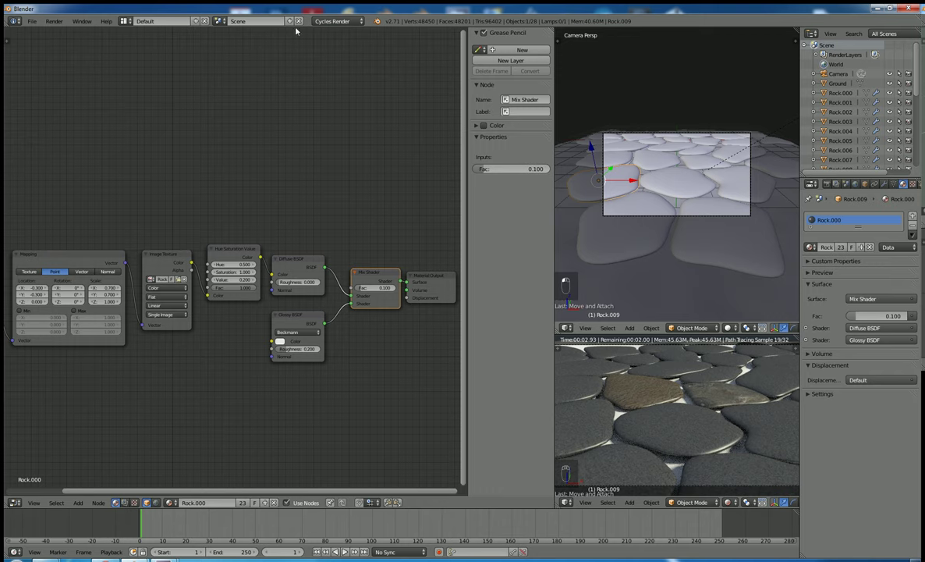
key("ctrl+z")
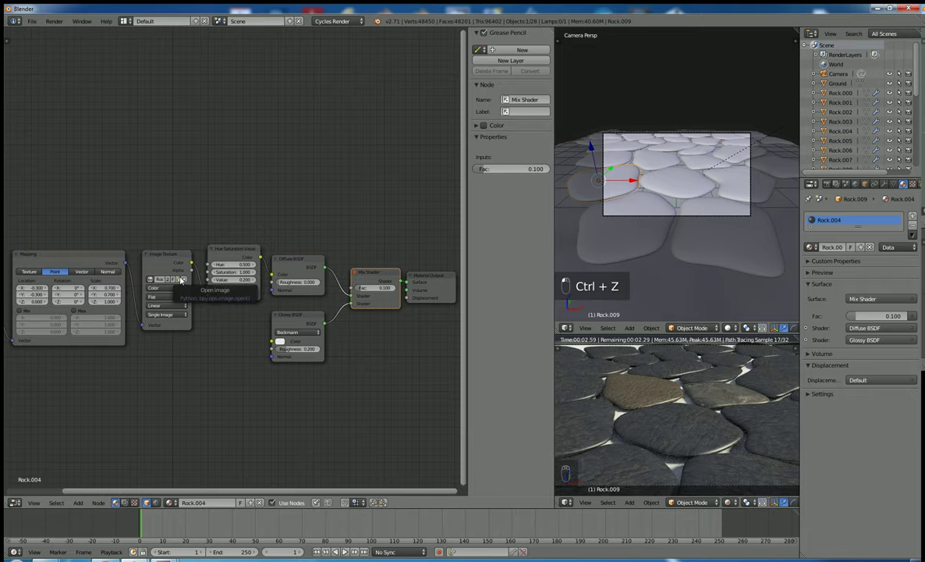
left_click(182, 280)
left_click(180, 116)
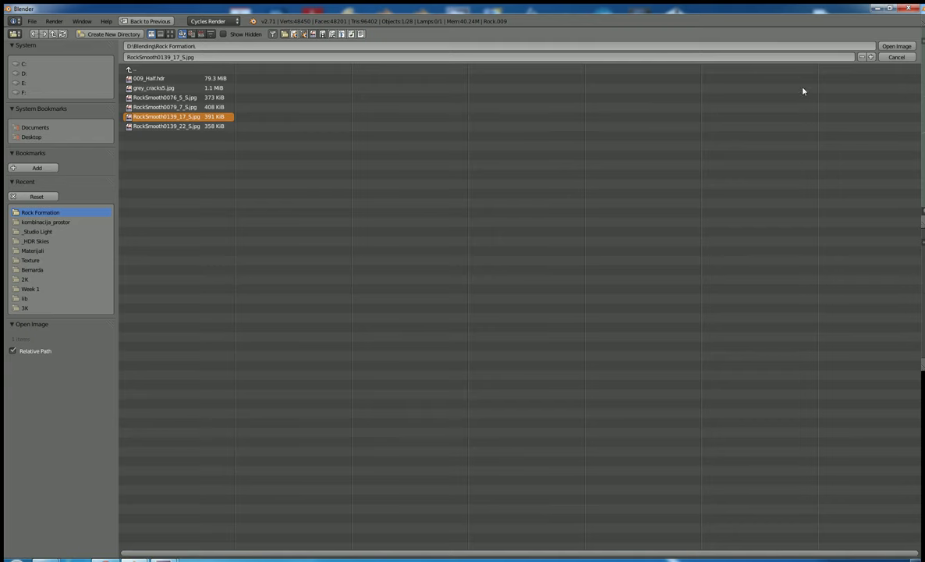
left_click(897, 47)
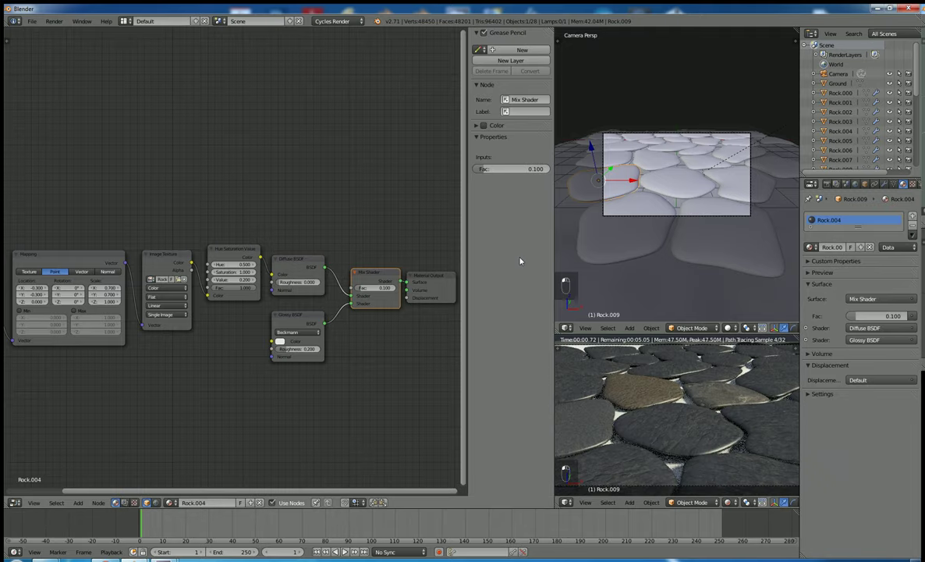
left_click(254, 266)
left_click(217, 268)
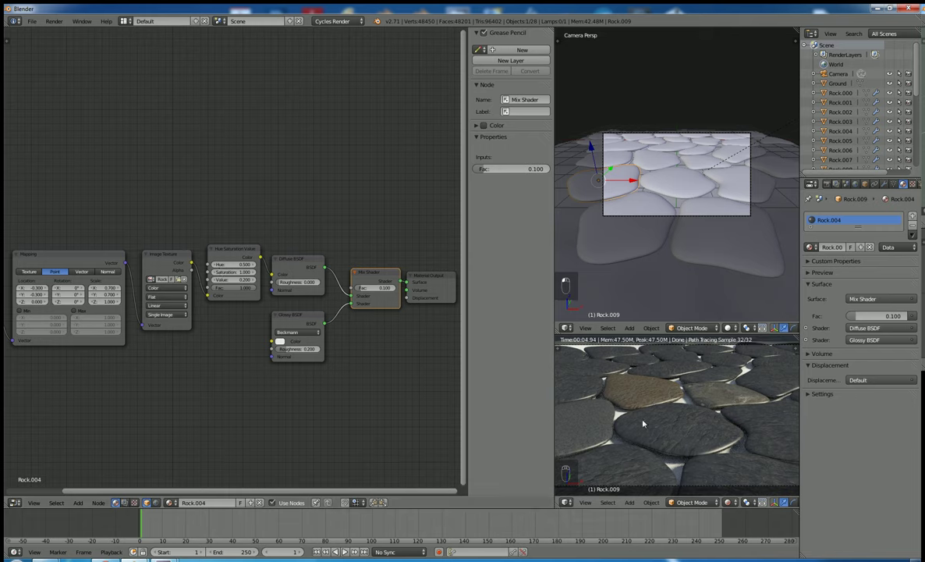
- Select Rock.007 and load RockSmooth0139_22_5.jpg into its Image Texture
right_click(663, 171)
right_click(622, 160)
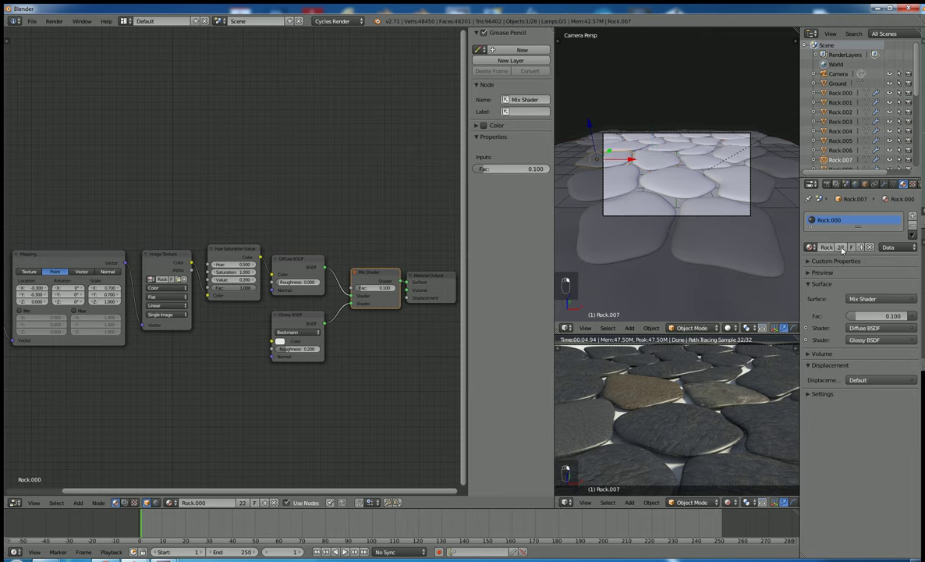
left_click(181, 278)
left_click(171, 127)
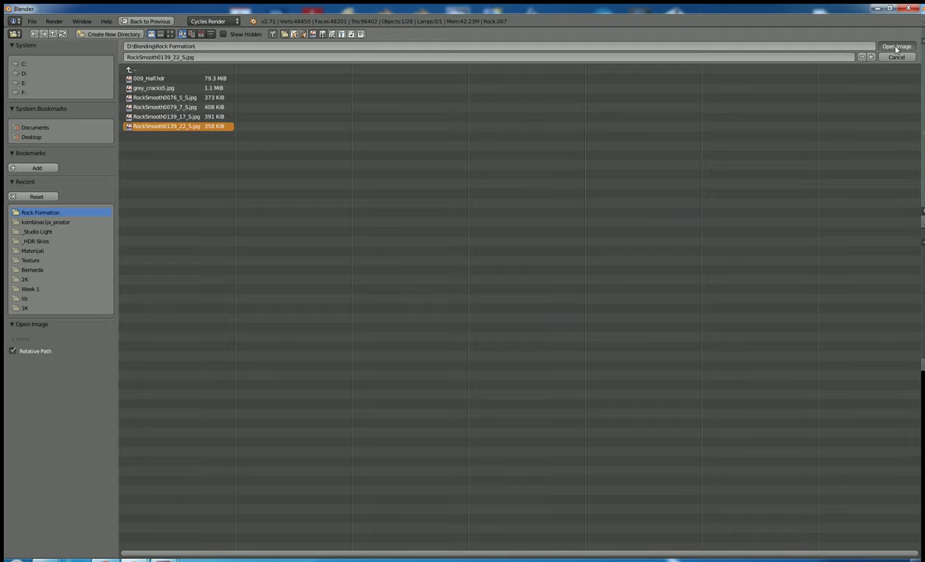
left_click(896, 47)
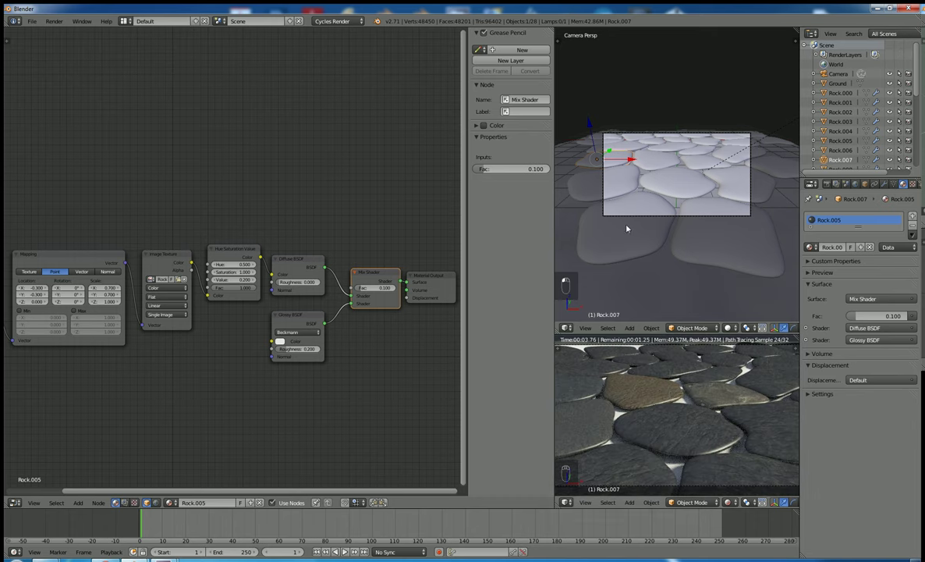
- Assign the Rock.003 material to stone Rock.012 and make a single-user copy
right_click(631, 150)
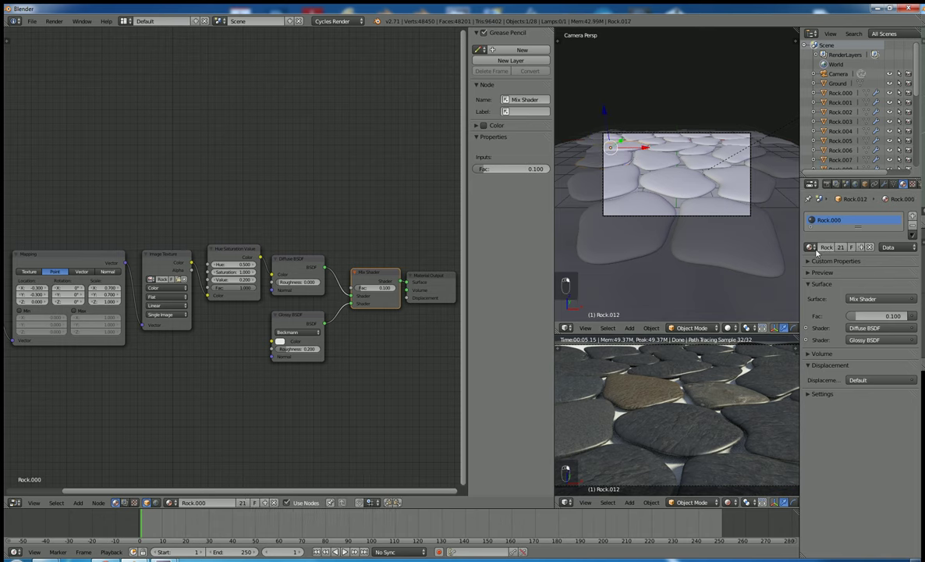
left_click(812, 248)
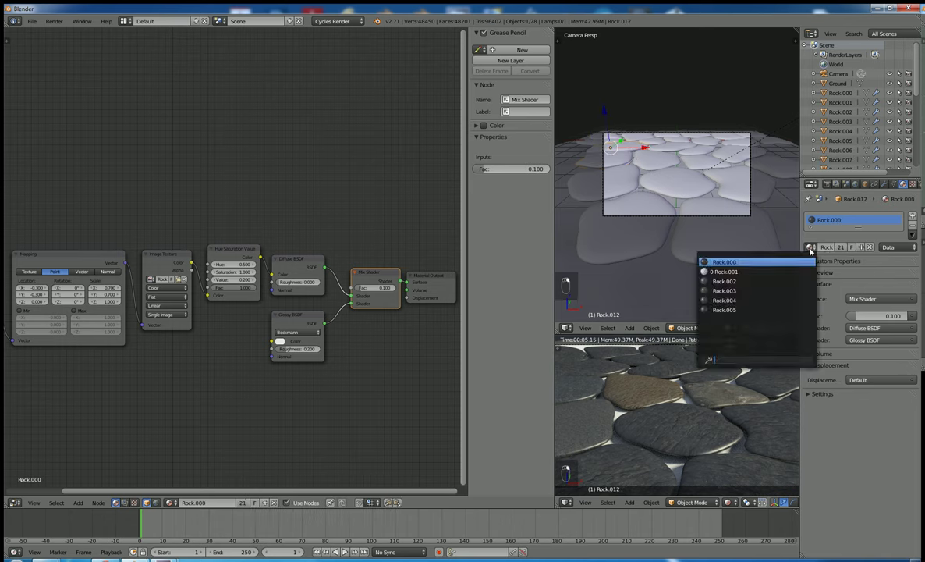
left_click(762, 290)
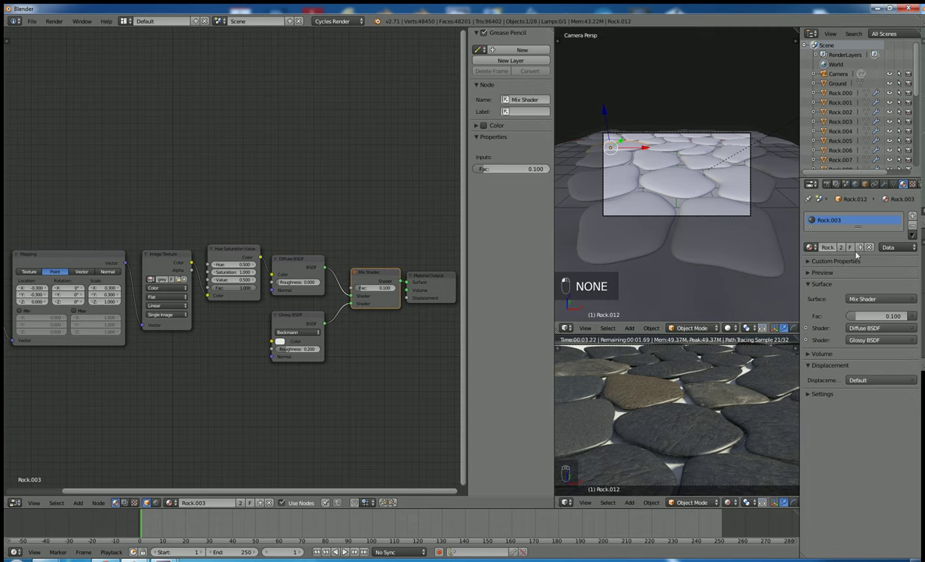
left_click(811, 247)
left_click(782, 231)
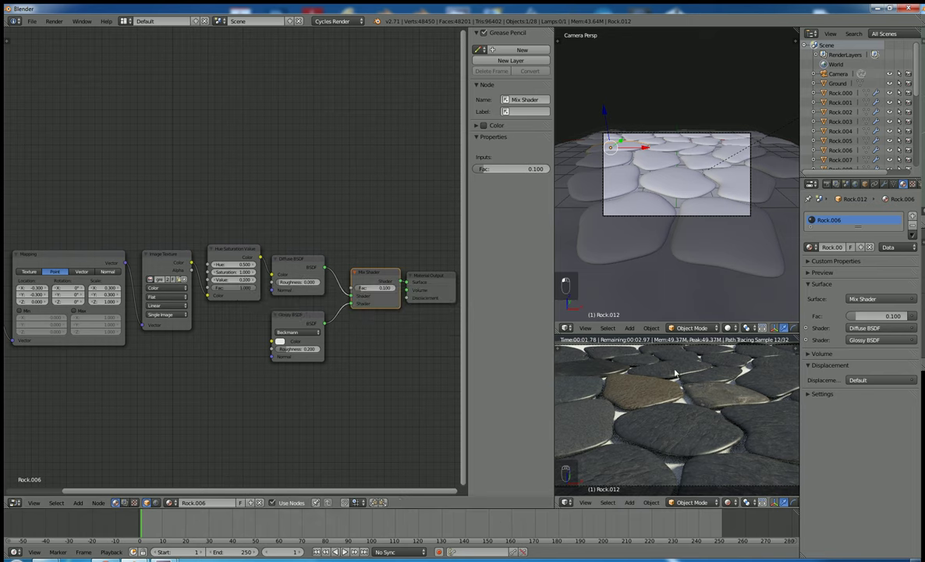
- Give stone Rock.002 the Rock.005 material as a single-user copy Rock.007
right_click(787, 238)
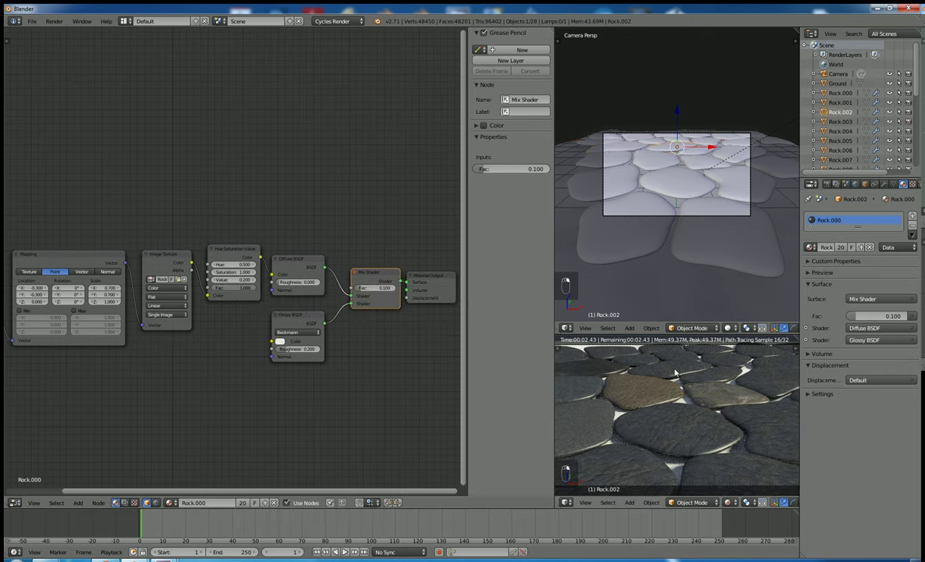
left_click(811, 246)
left_click(754, 309)
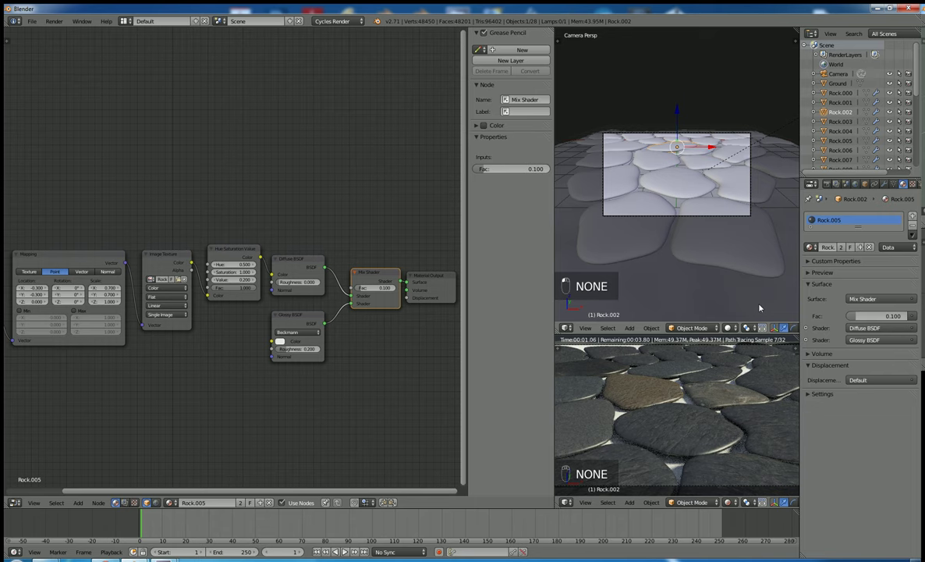
left_click(842, 245)
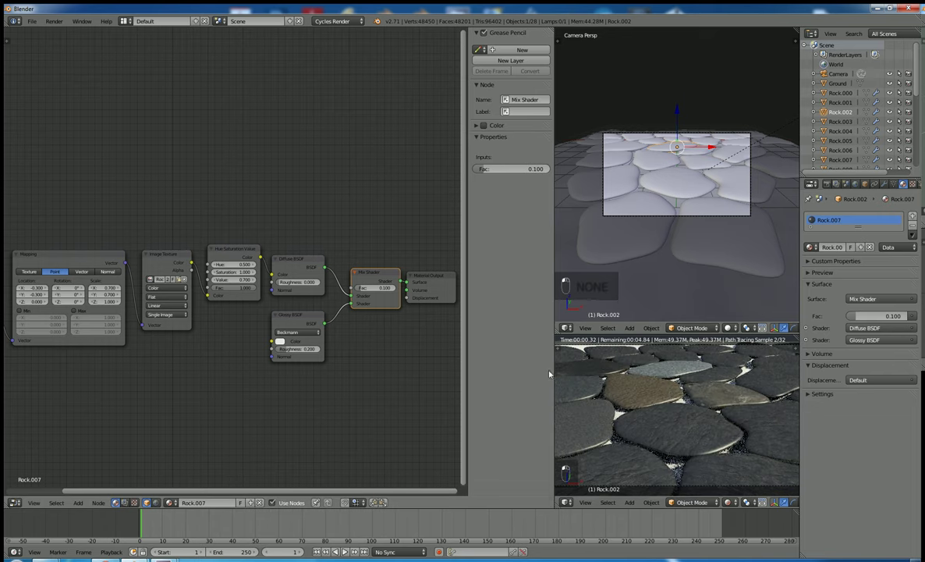
- Give stone Rock.018 the Rock.006 material as a single-user copy Rock.008
right_click(643, 405)
right_click(755, 441)
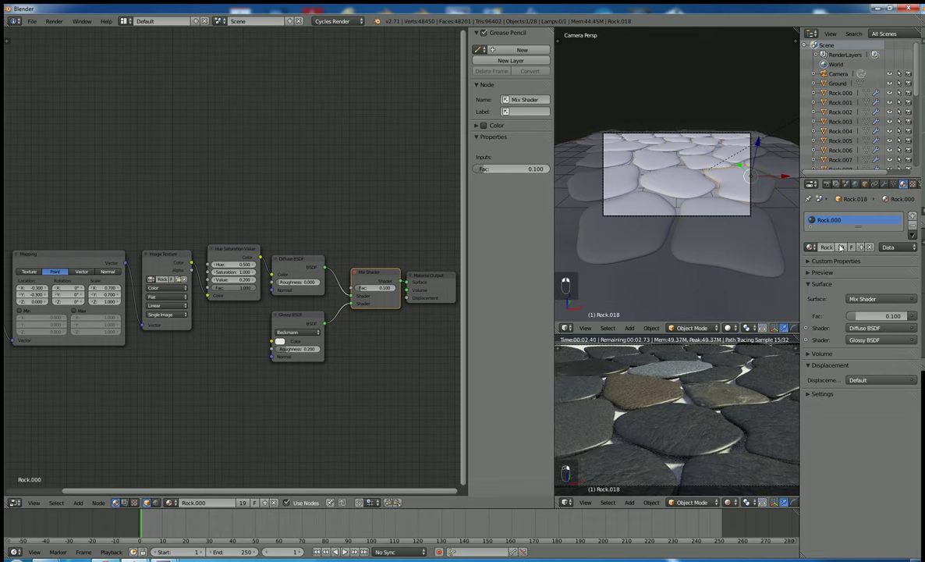
left_click(811, 247)
key("Down")
key("Down")
key("Down")
key("Down")
key("Down")
key("Down")
key("Return")
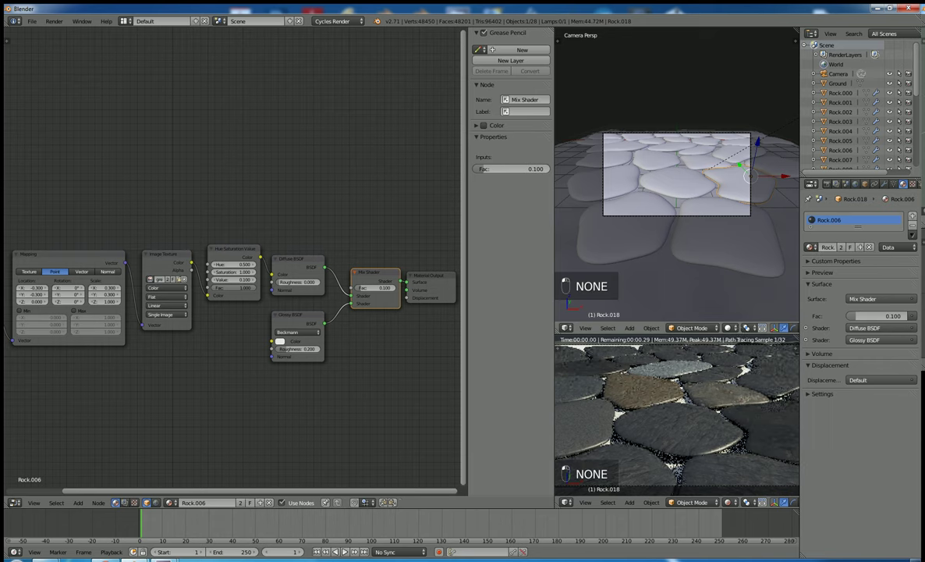
left_click(813, 247)
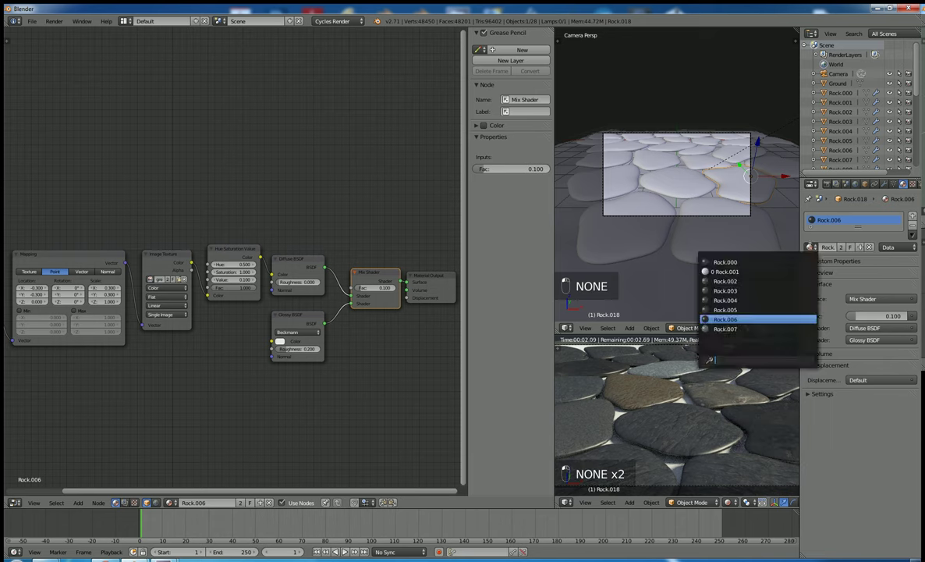
left_click(860, 247)
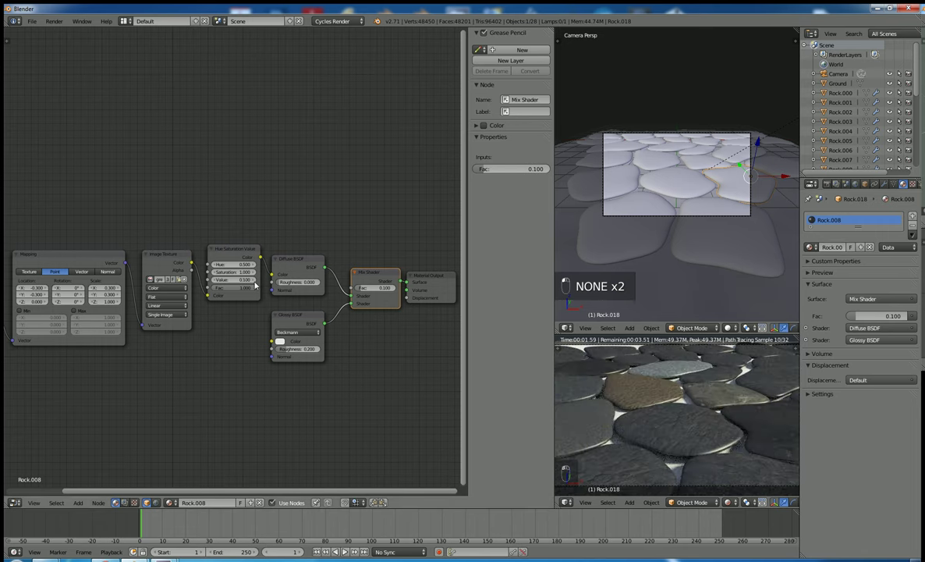
scroll(250, 279, "down", 2, "ctrl")
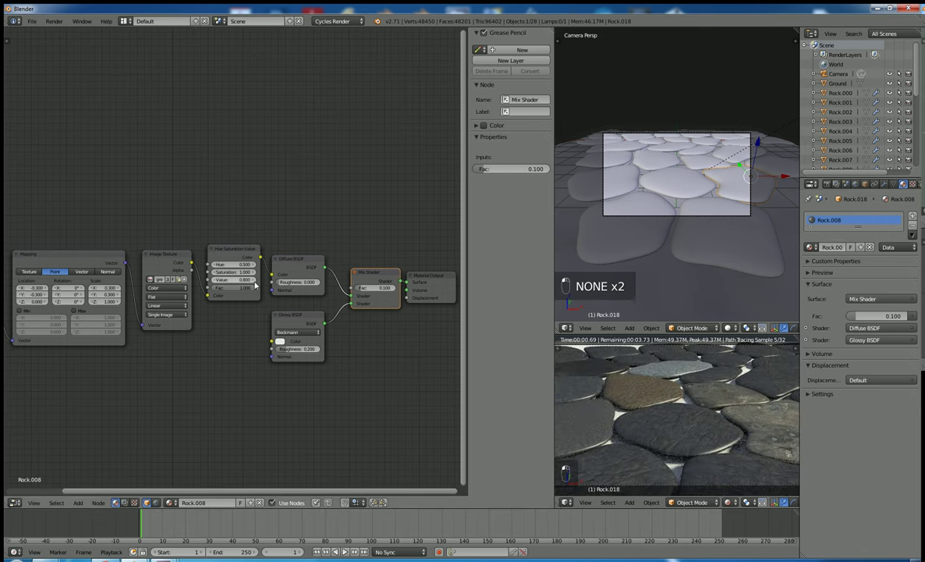
scroll(216, 281, "down", 2, "ctrl")
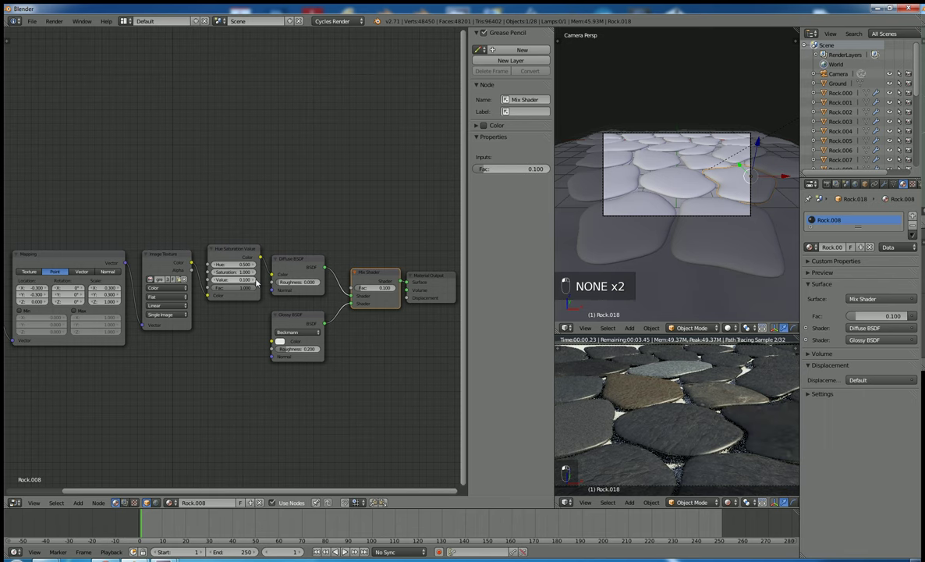
scroll(216, 281, "down", 1, "ctrl")
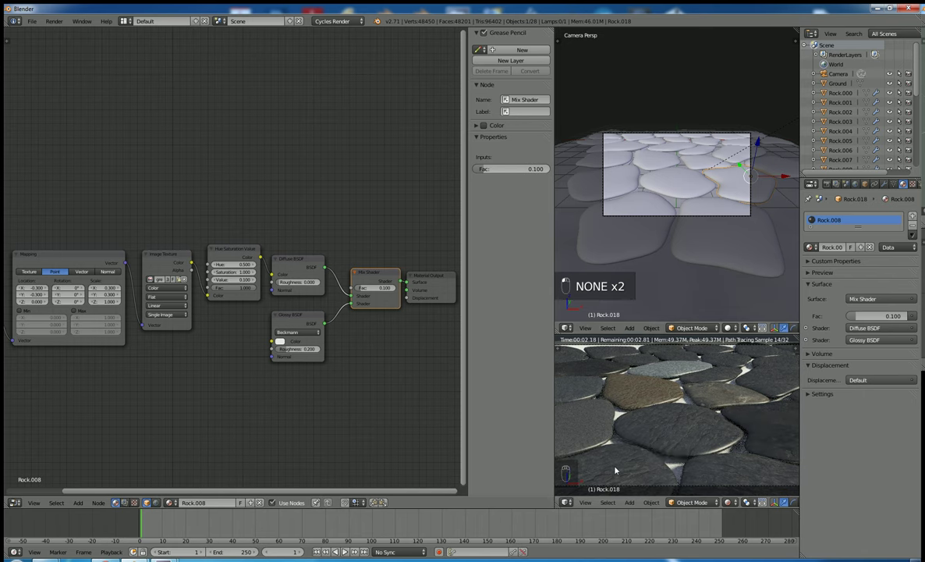
- Assign the Rock.003 material to stone Rock.010
right_click(632, 234)
left_click(812, 247)
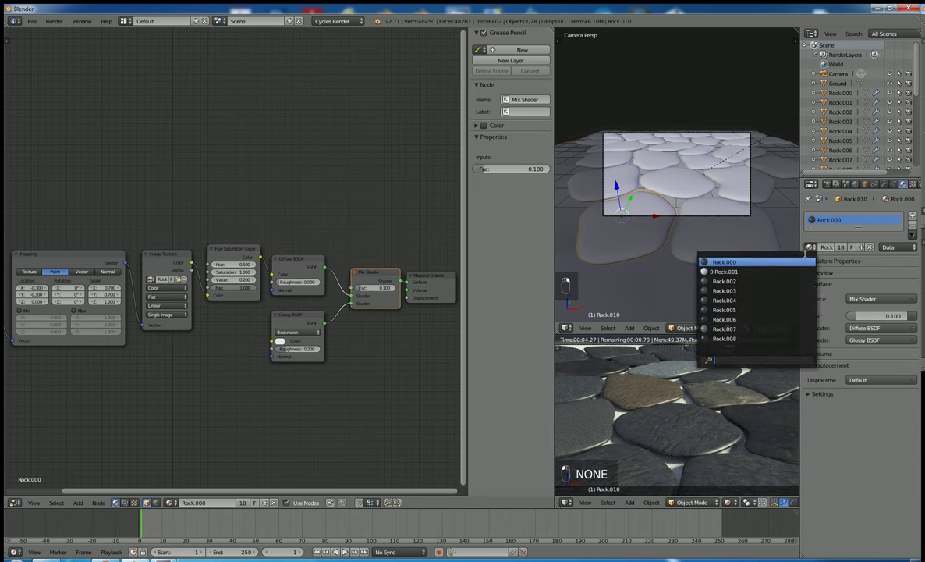
left_click(765, 294)
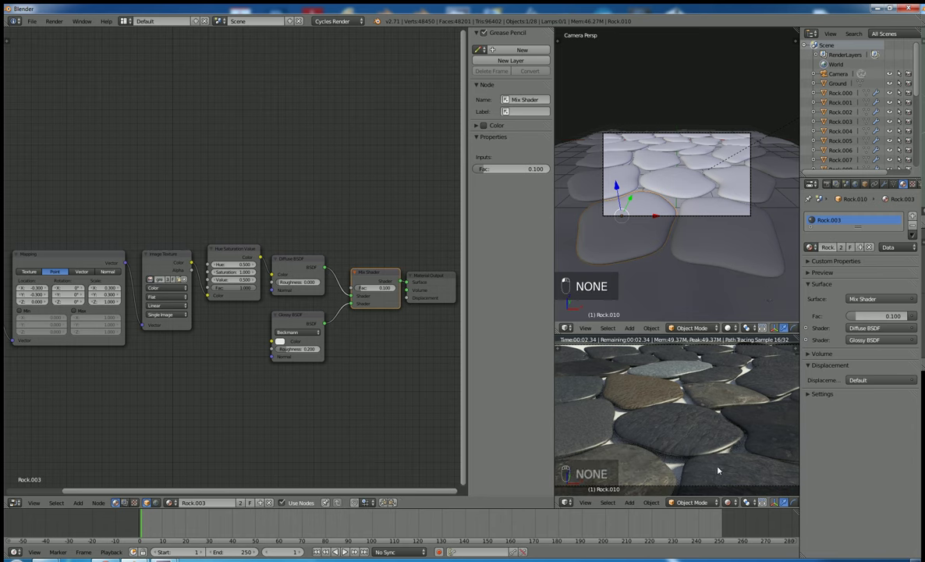
- Give Rock.013 a Rock.002 copy Rock.009 with Hue 0.600, then select Rock.015
right_click(733, 484)
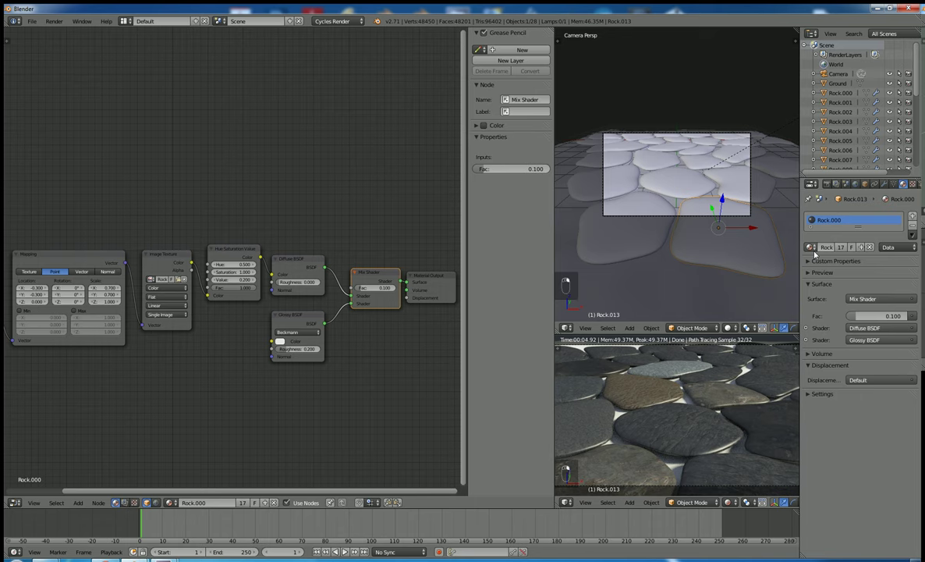
left_click(812, 247)
left_click(761, 282)
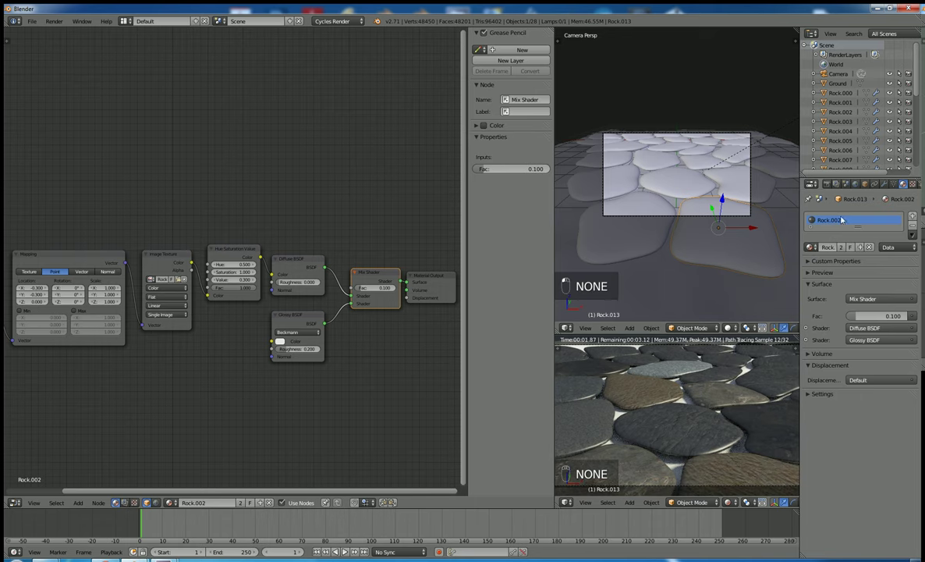
left_click(840, 247)
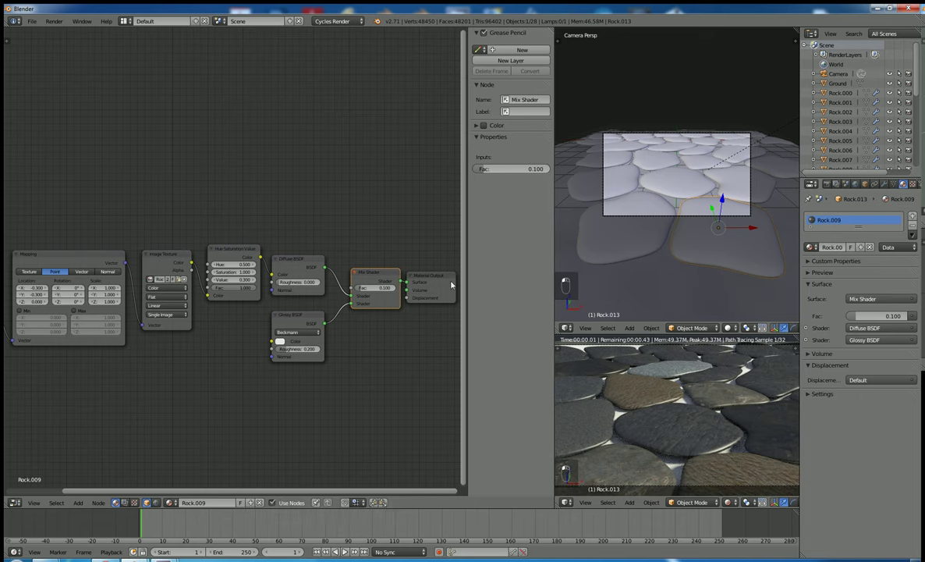
left_click(252, 266)
left_click(252, 266)
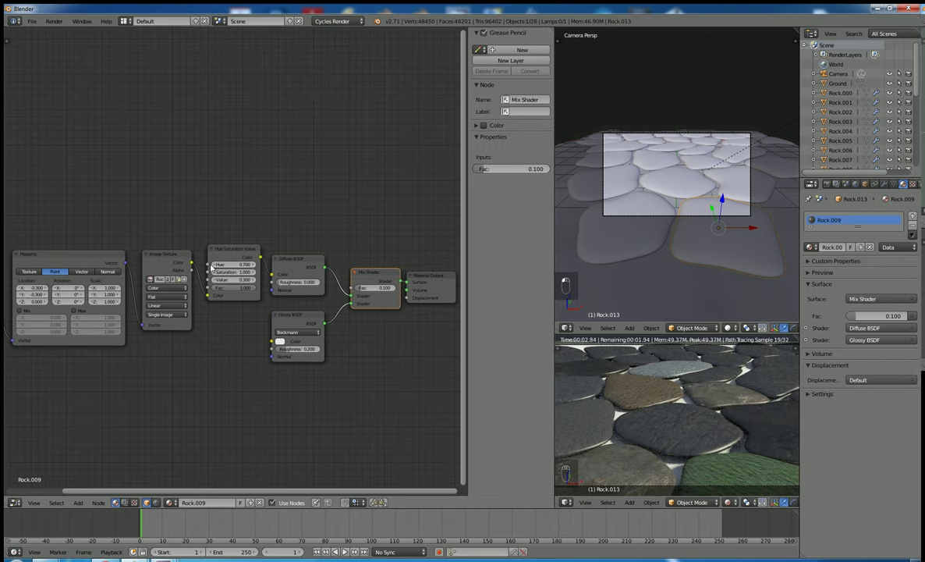
left_click(214, 266)
right_click(770, 390)
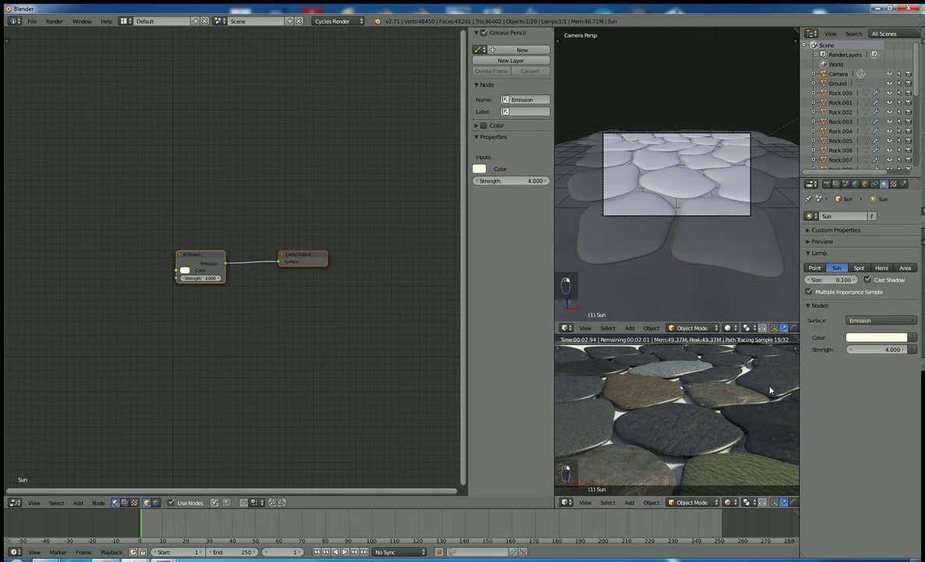
right_click(770, 380)
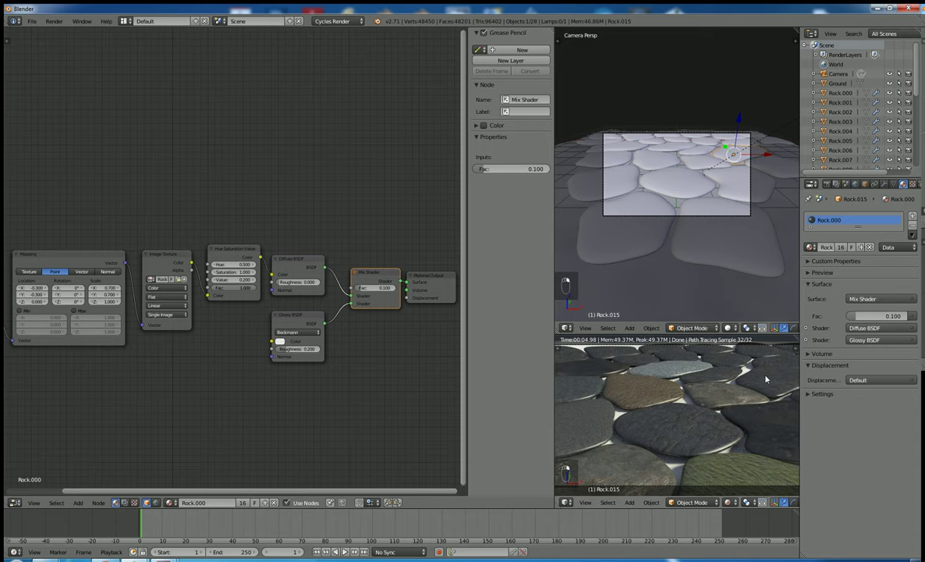
- Give the stone the Rock.009 material as a single-user copy Rock.010 with Hue about 0.400
left_click(812, 247)
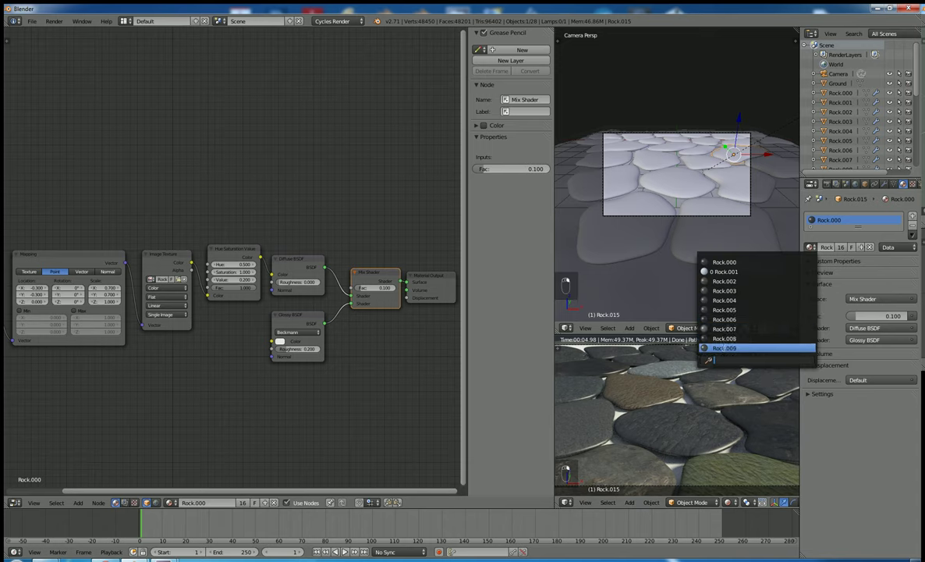
left_click(725, 348)
left_click(860, 247)
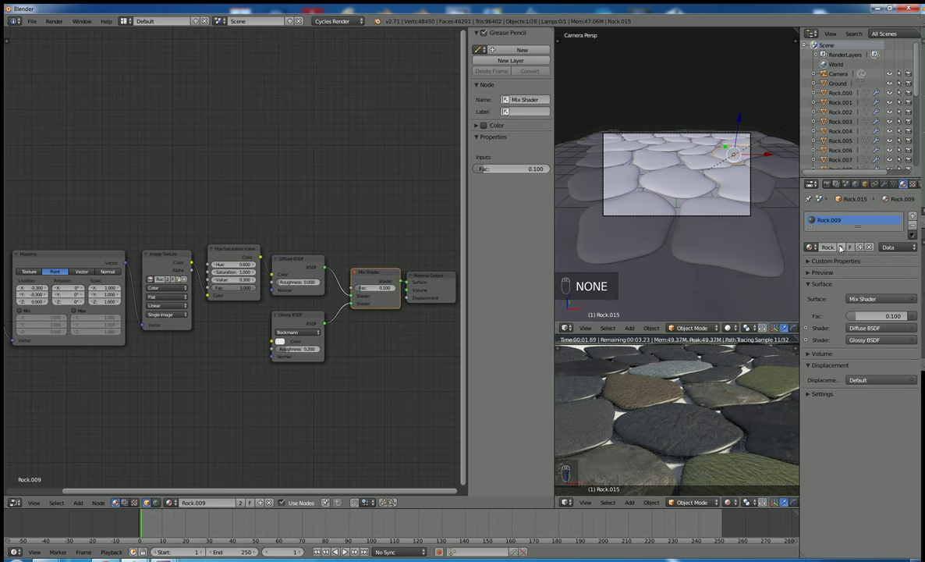
left_click(216, 266)
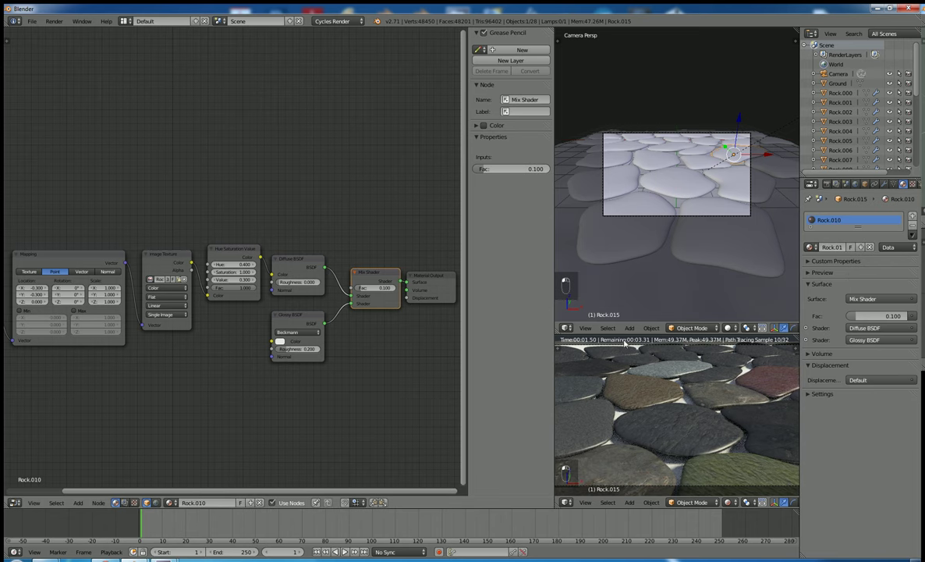
- Assign Rock.009 to Rock.000 as a single-user copy and raise its Hue to 0.800
right_click(663, 353)
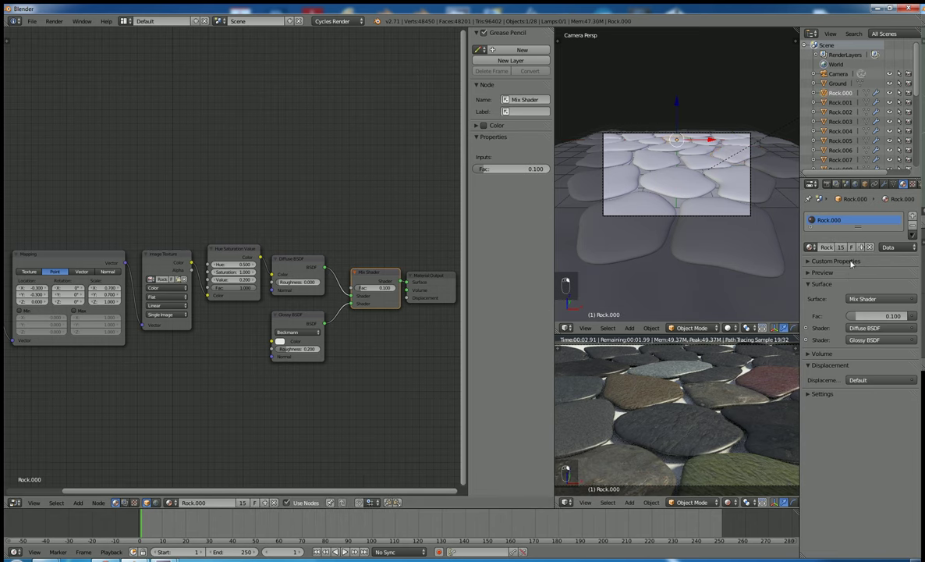
left_click(812, 246)
left_click(724, 348)
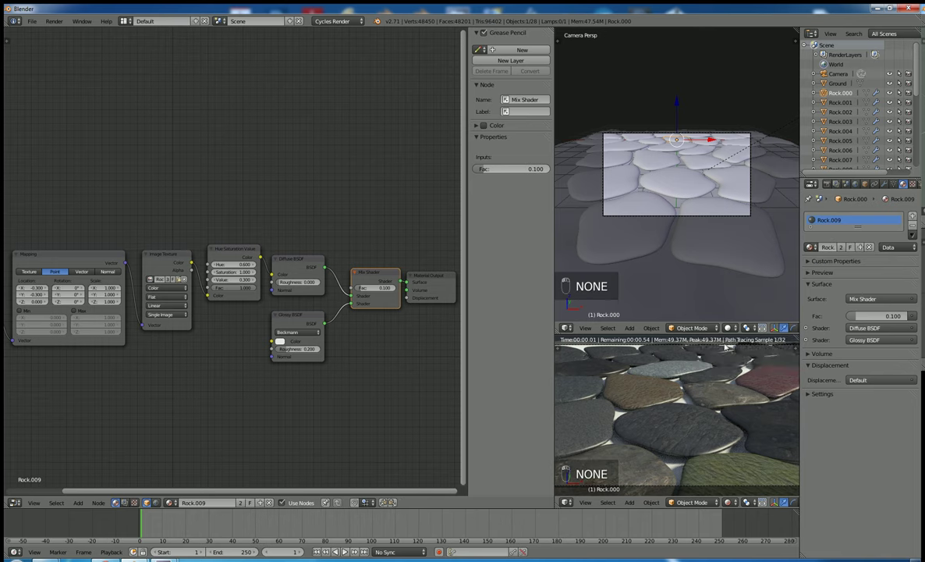
left_click(842, 248)
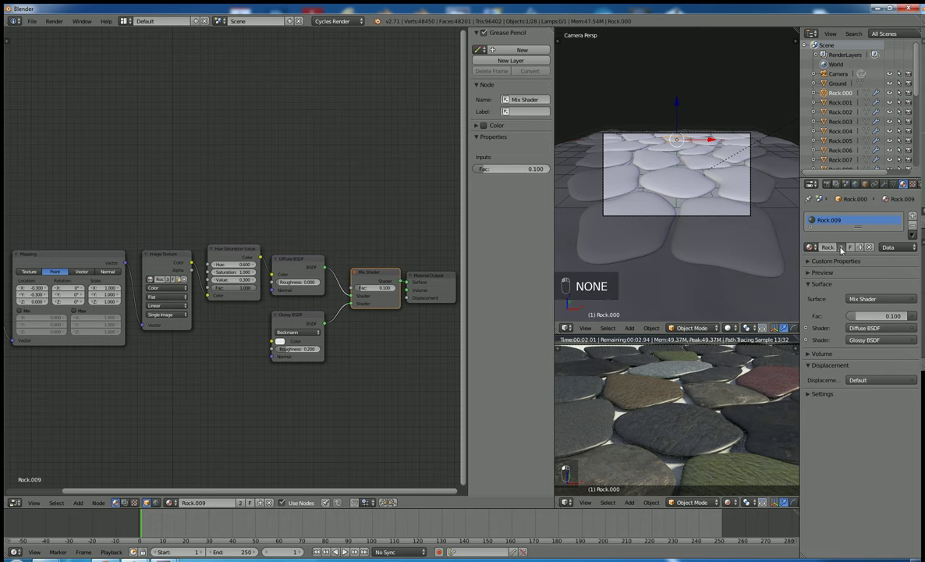
left_click(253, 265)
left_click(253, 266)
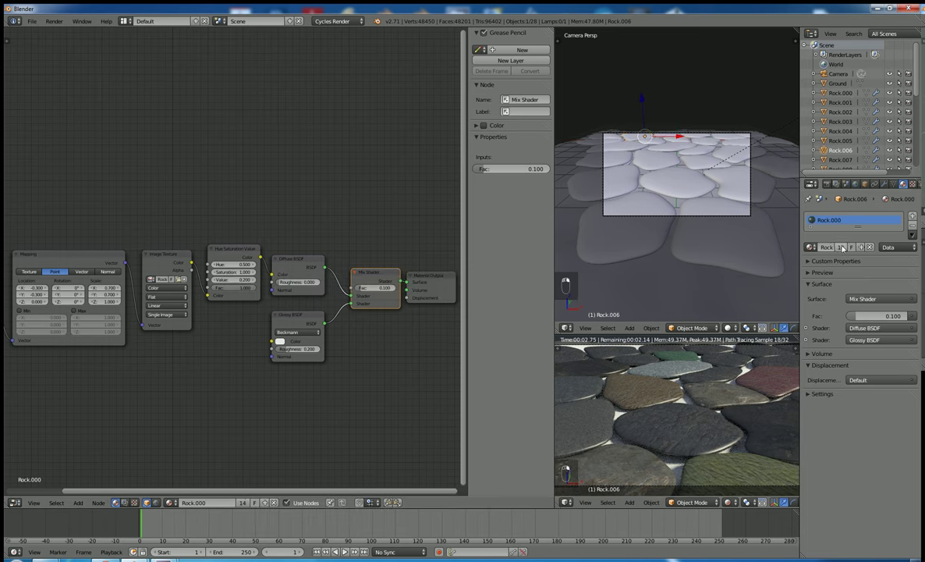
- Lower the Hue/Saturation Value of Rock.006's material to about 0.700
right_click(777, 233)
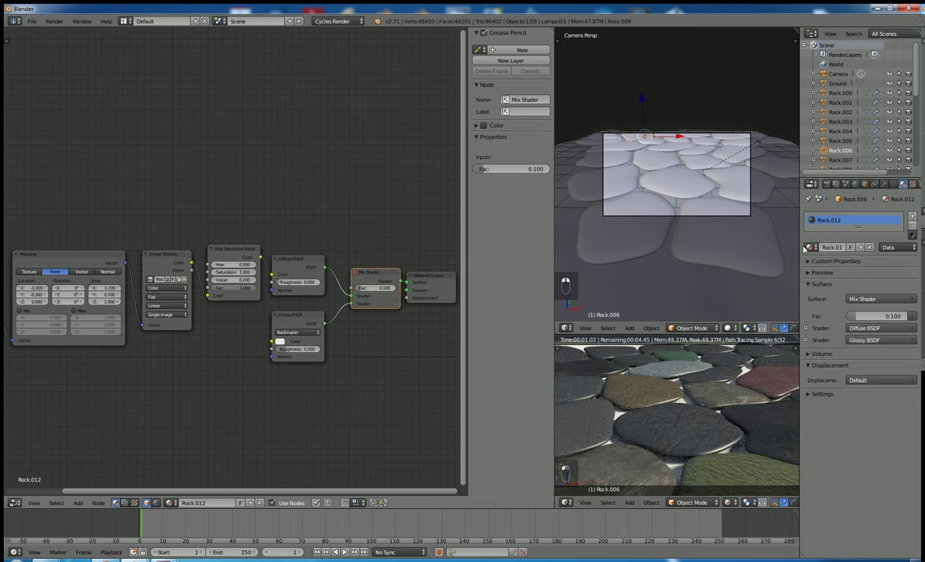
left_click(812, 246)
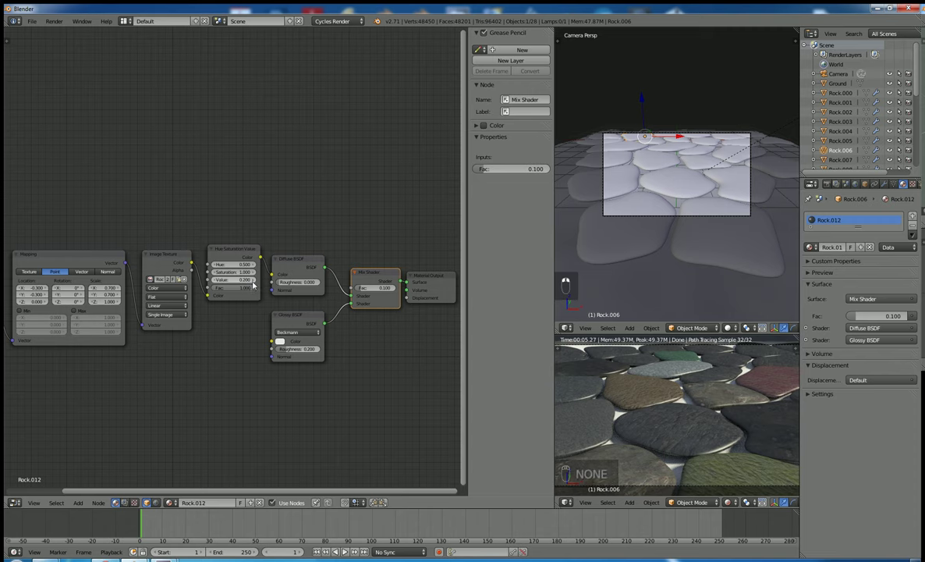
left_click_drag(258, 280, 252, 282)
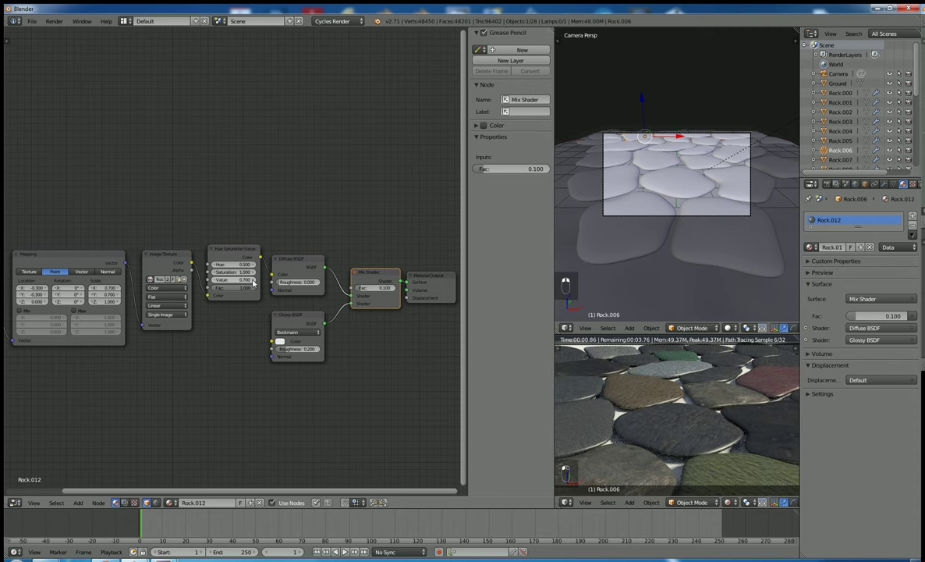
- Assign the Rock.005 material to Rock.003
right_click(712, 149)
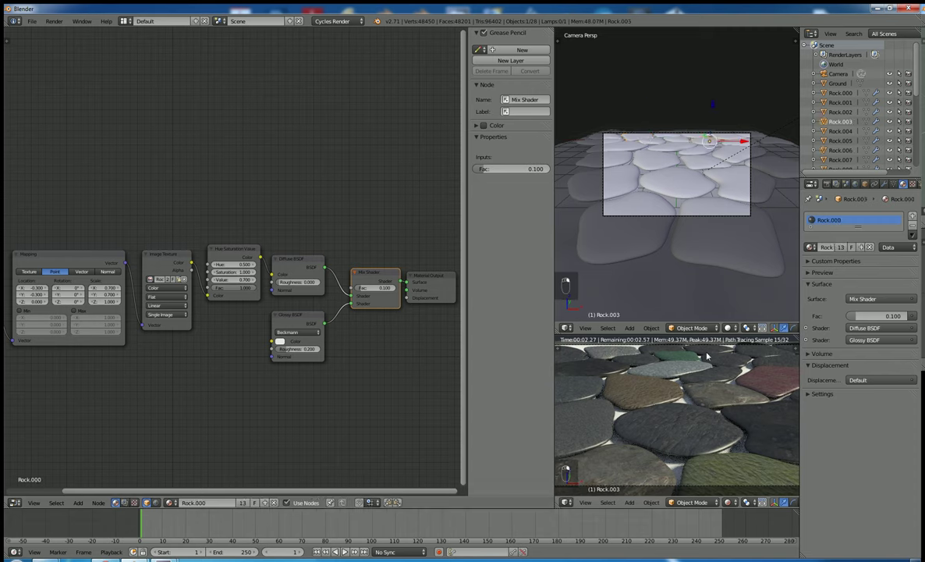
left_click(811, 247)
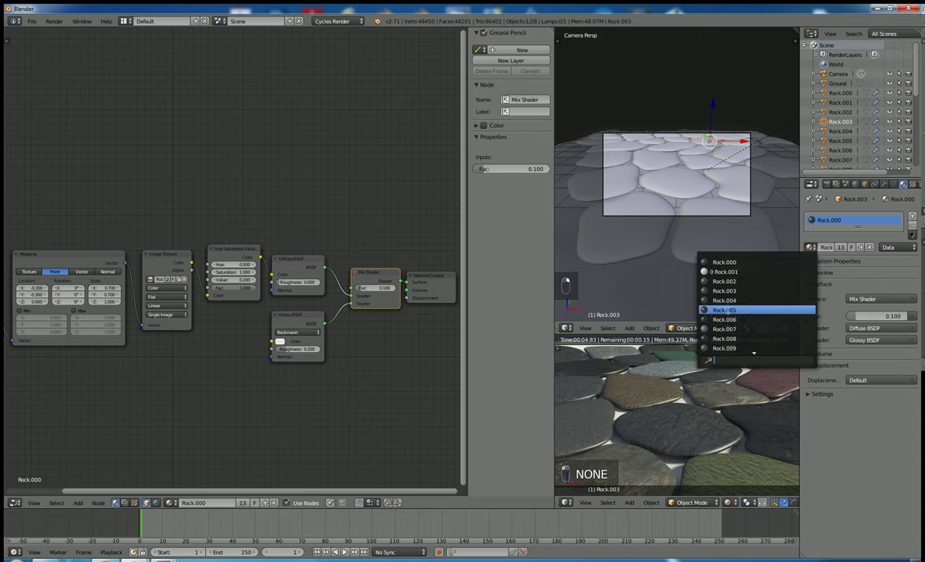
left_click(804, 312)
- Give Rock.024 its own Rock.013 material with Hue raised to 1.000
right_click(790, 362)
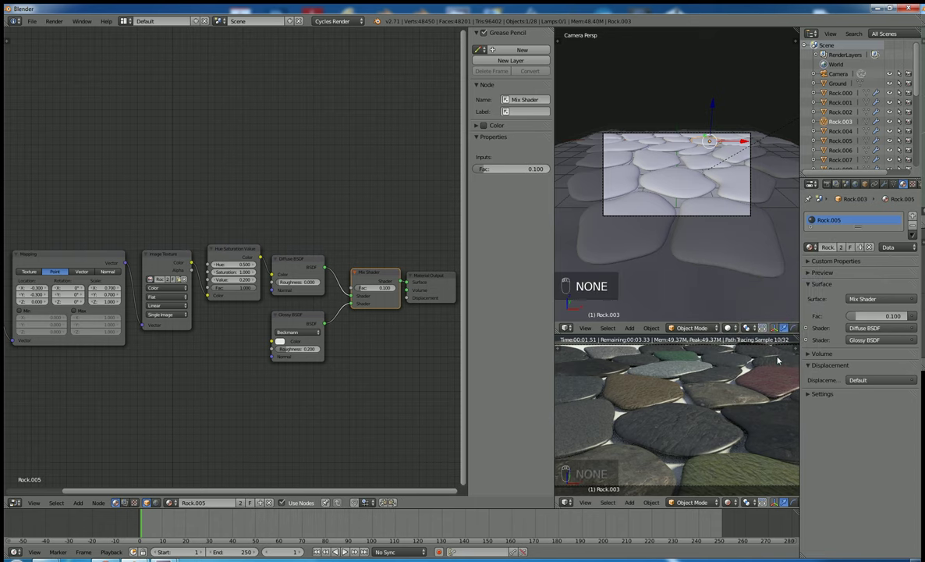
left_click(811, 247)
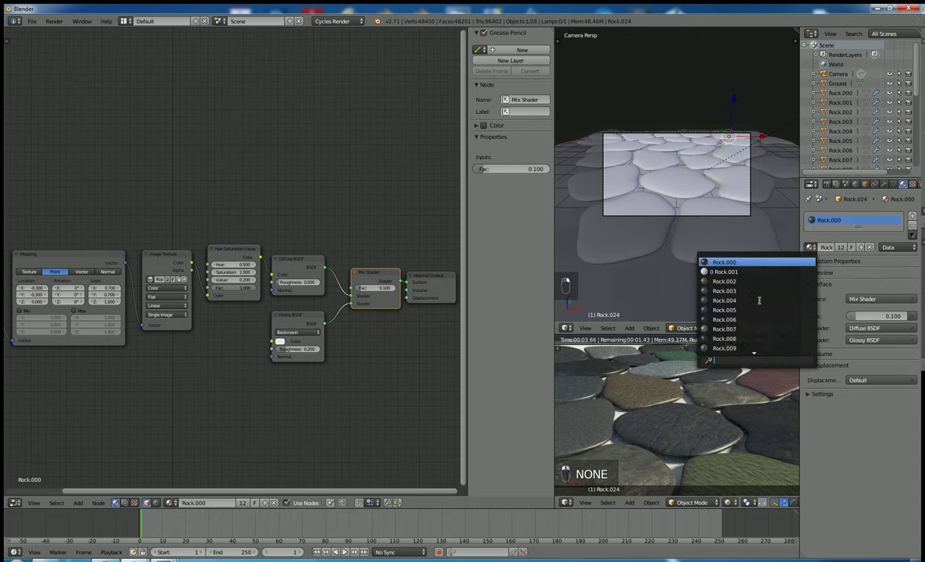
left_click(743, 348)
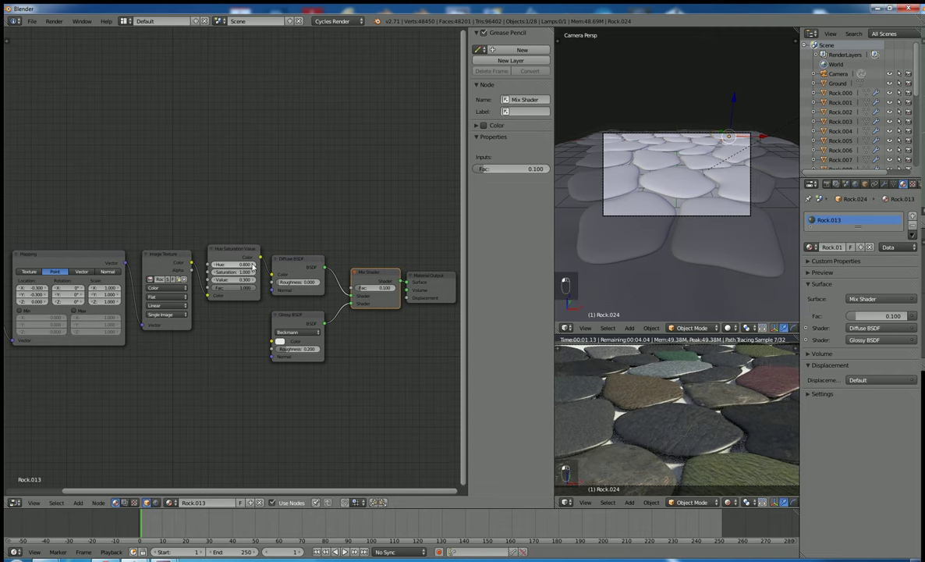
left_click(252, 268)
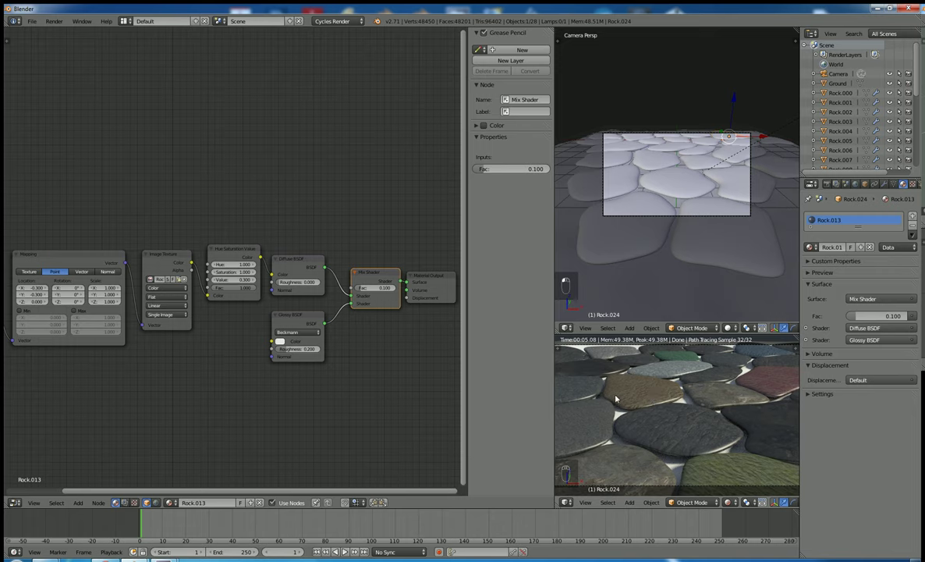
right_click(567, 212)
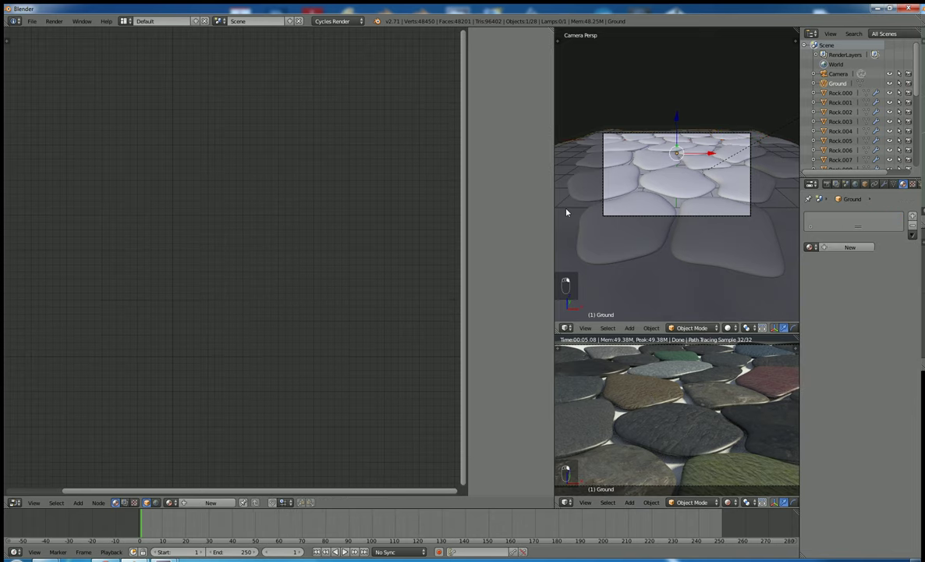
- Give the Ground a single-user copy of Rock.008 named 'Ground'
left_click(837, 246)
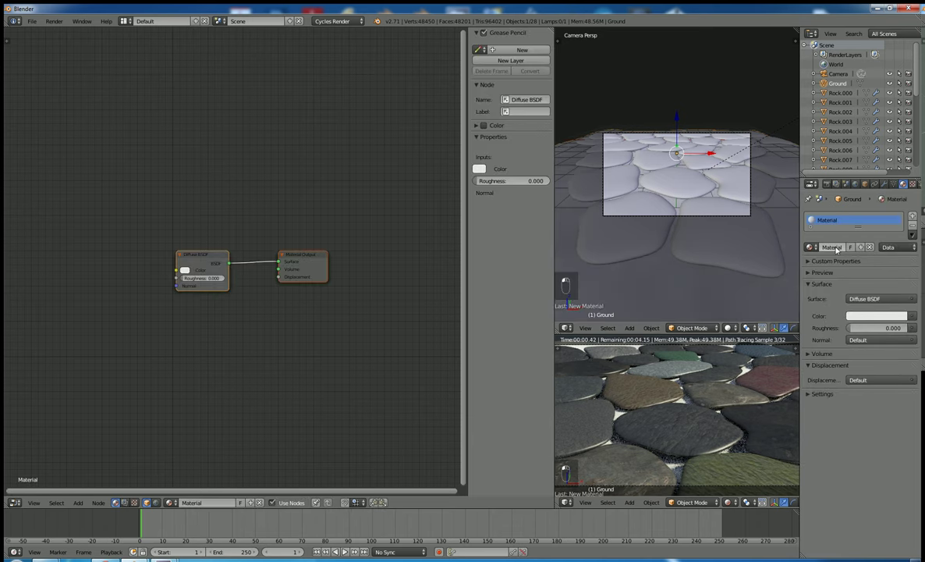
double_click(833, 248)
type("G")
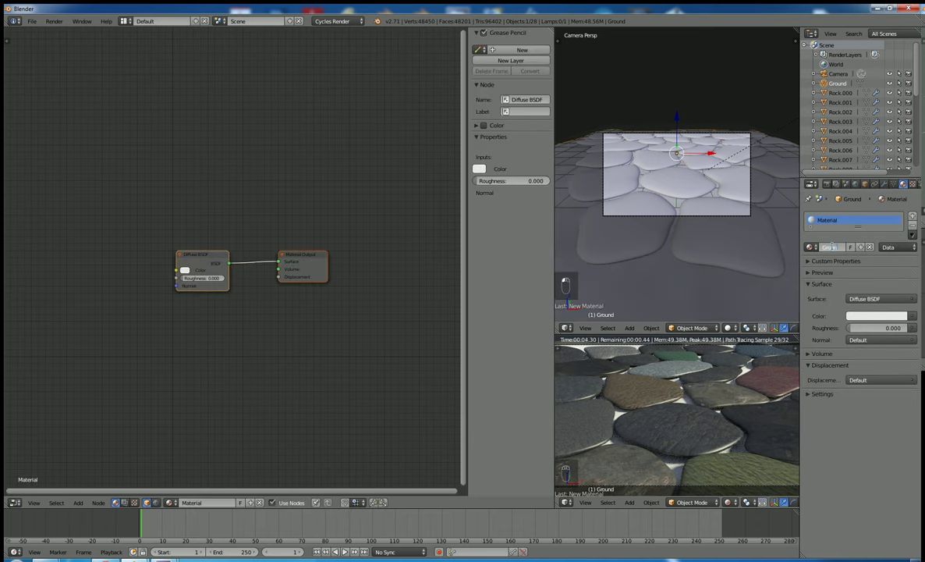
type("rou")
key("Escape")
left_click(811, 247)
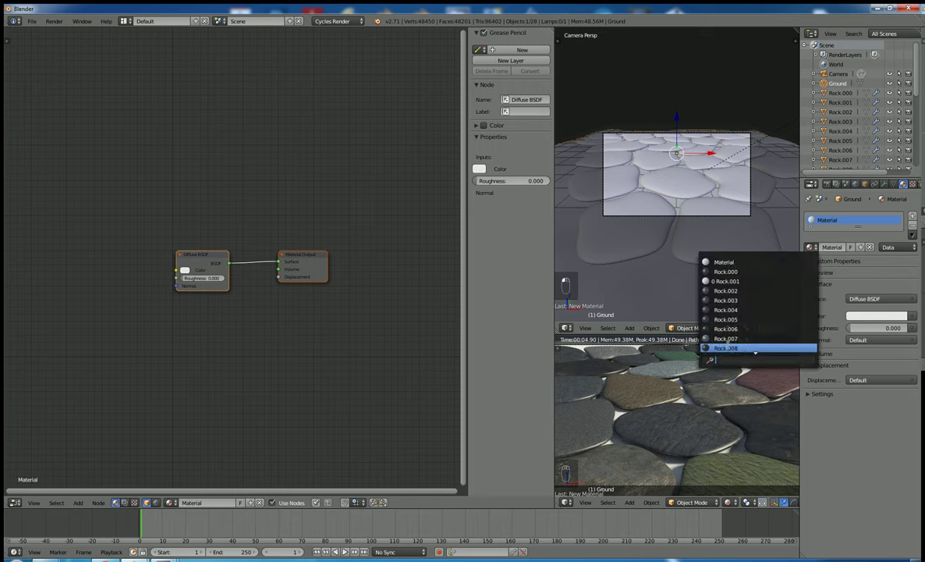
left_click(728, 348)
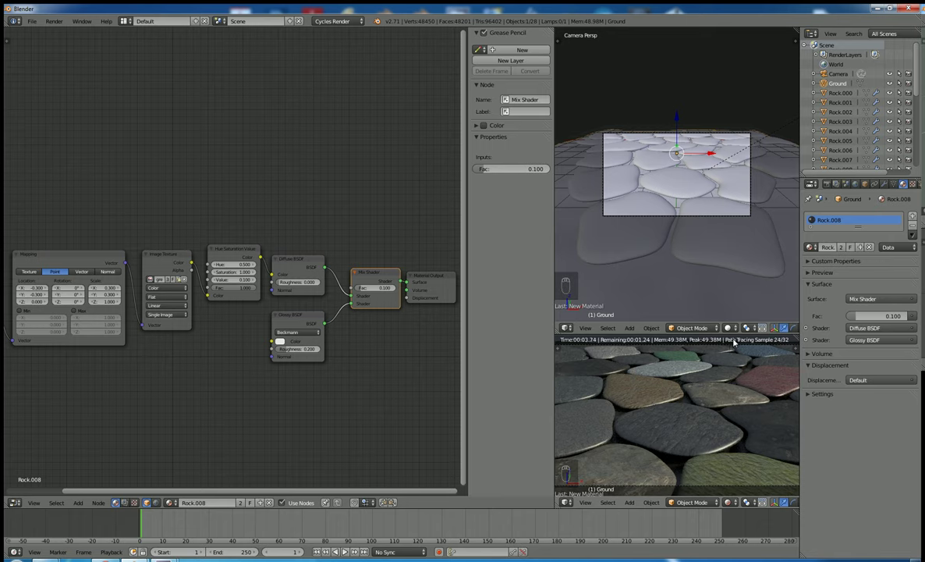
left_click(841, 247)
type("Gr")
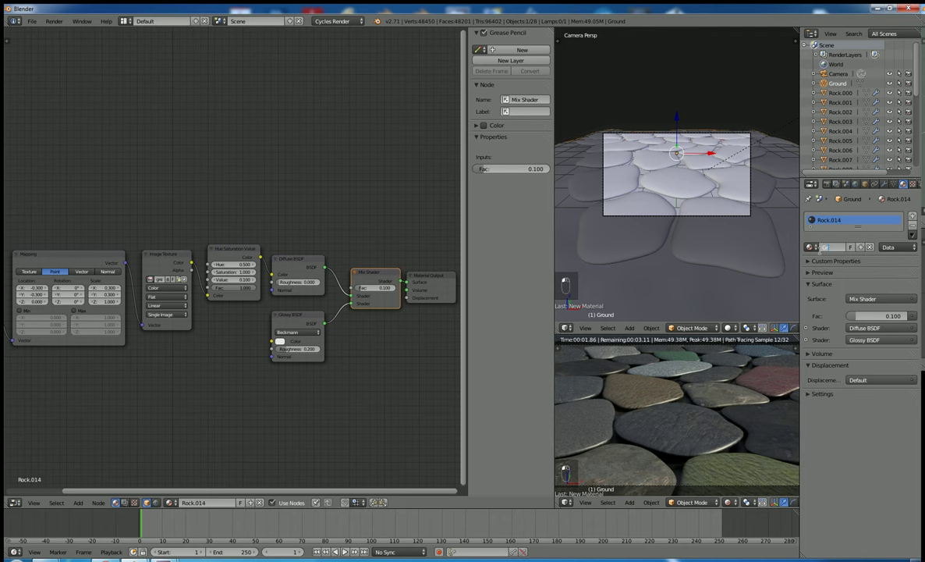
type("ound")
key("Return")
- Set the Ground material's Mapping scale to 2 and Hue/Saturation Value to 0.050
left_click(116, 289)
left_click(116, 288)
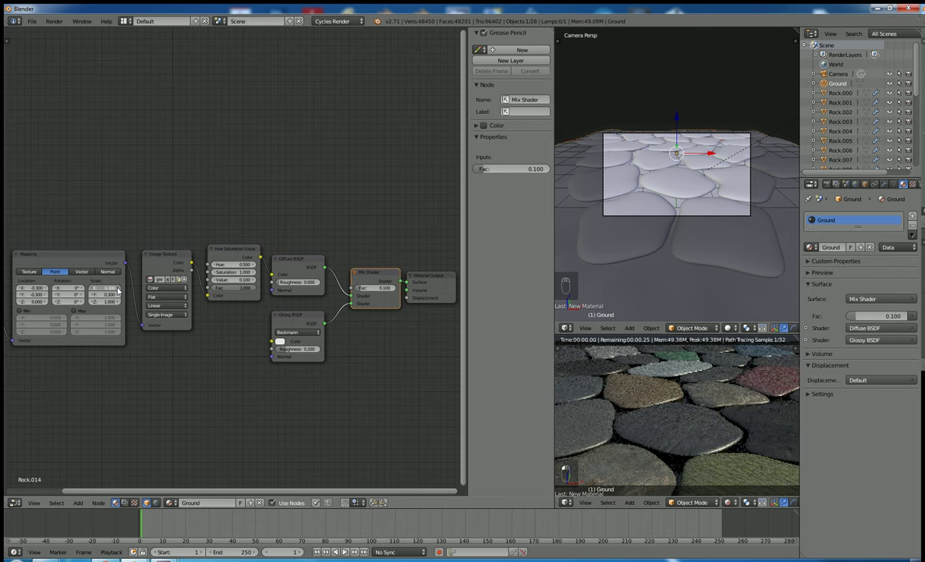
left_click(116, 294)
key("Return")
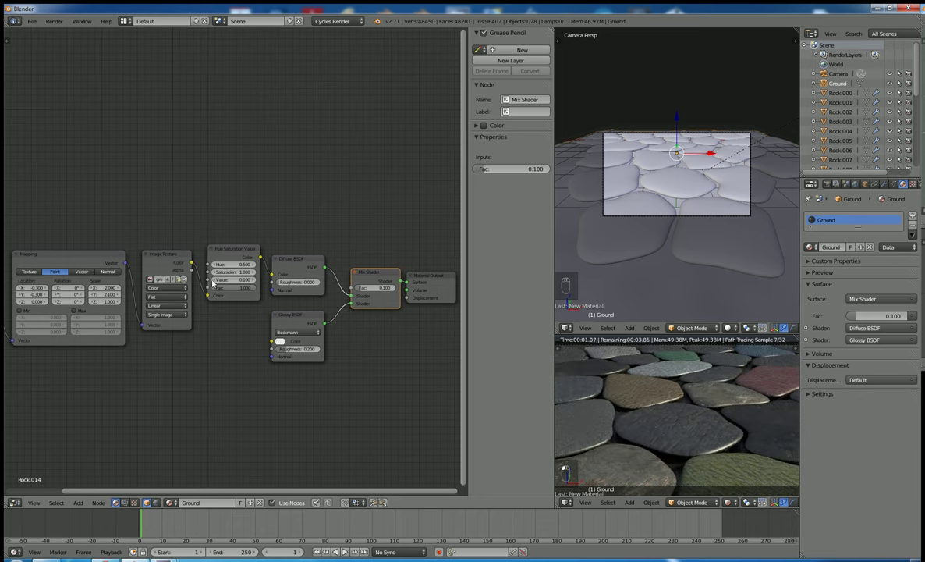
left_click(234, 279)
type("0.05")
key("Return")
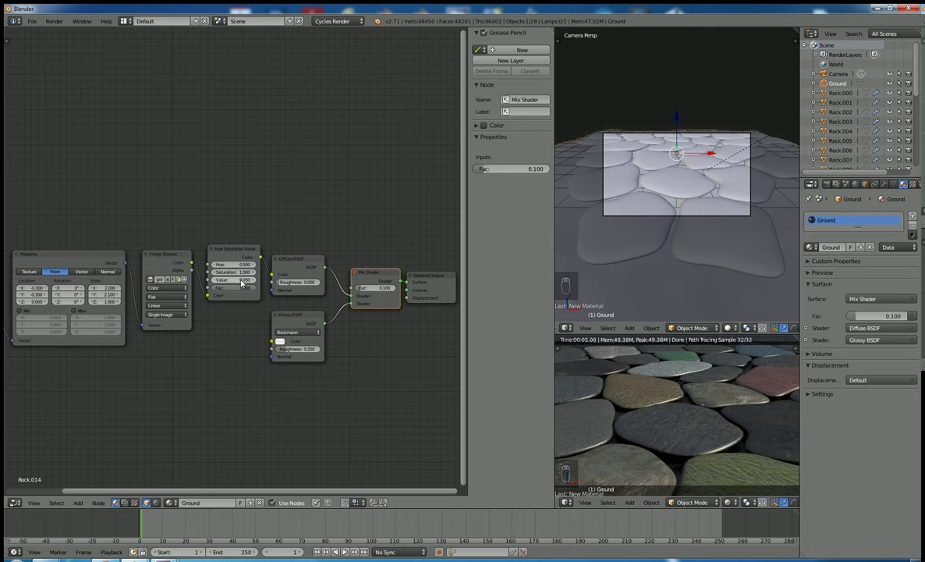
- Draw a render border to limit the preview render to one region
key("ctrl+b")
left_click_drag(576, 357, 778, 472)
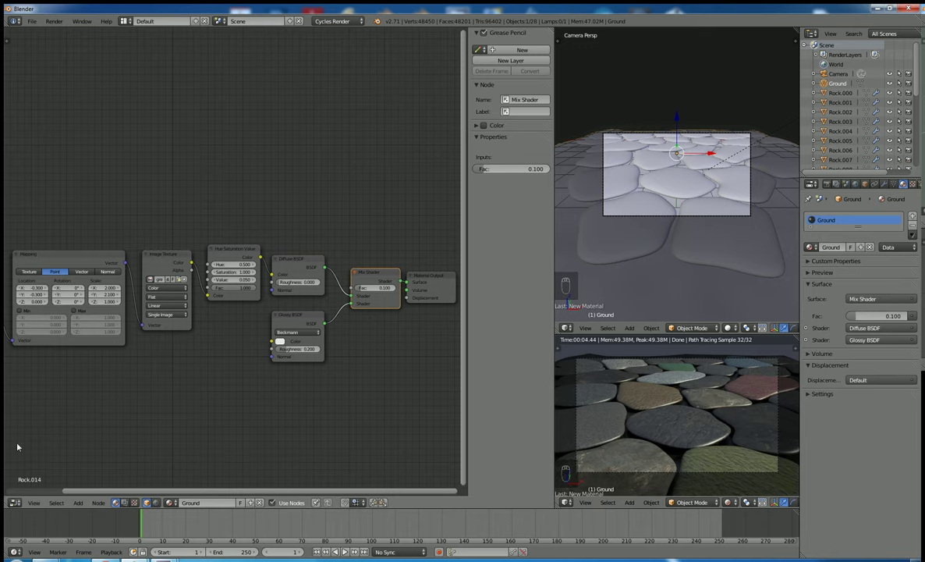
left_click(14, 503)
- Switch the node editor to a 3D View and display the scene's render settings
left_click(30, 491)
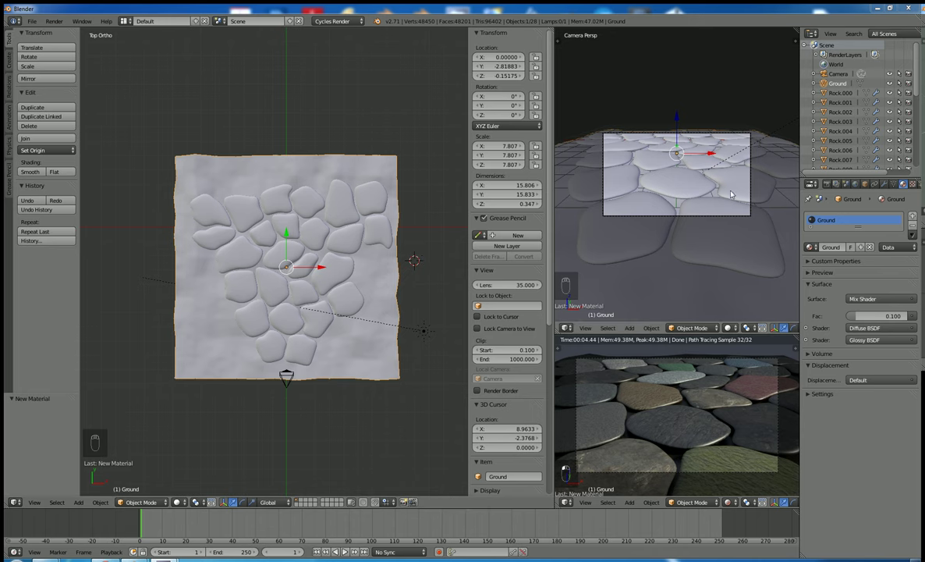
left_click(827, 184)
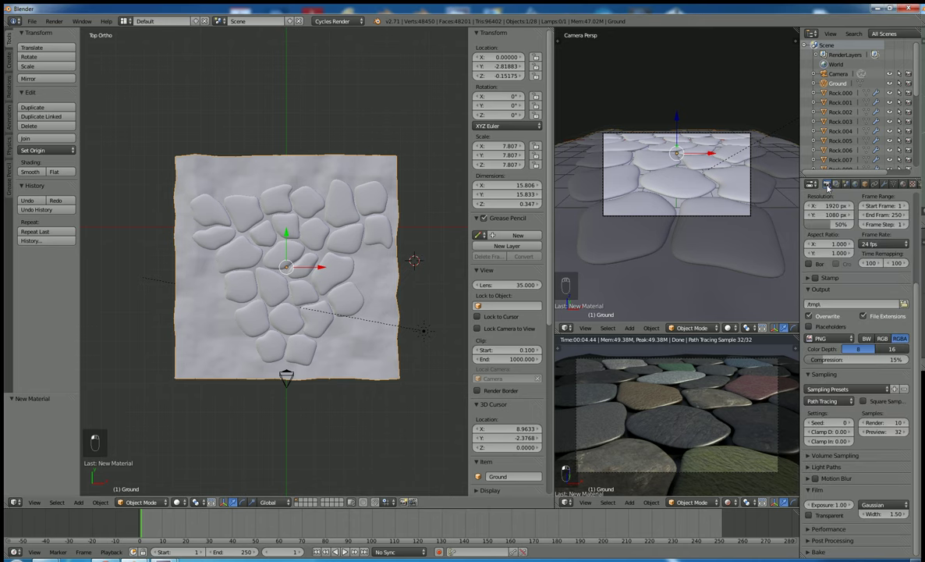
scroll(915, 204, "up", 5)
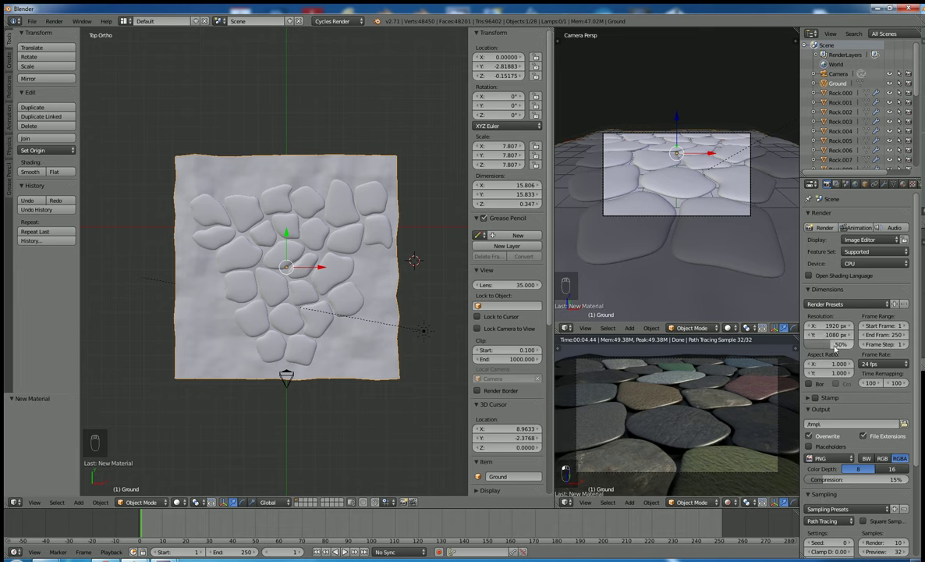
- Keep CPU as the Cycles render device and bring up the File menu
left_click(855, 265)
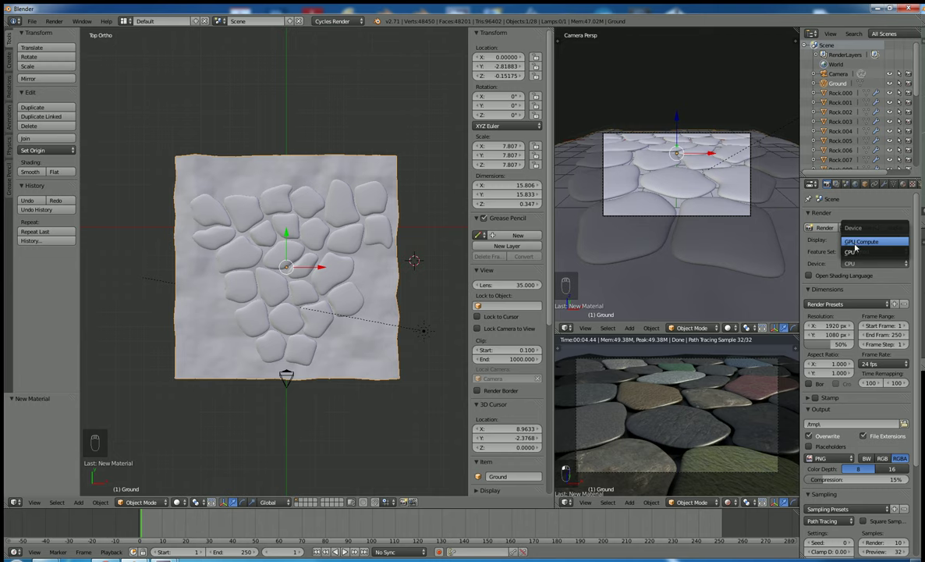
left_click(855, 259)
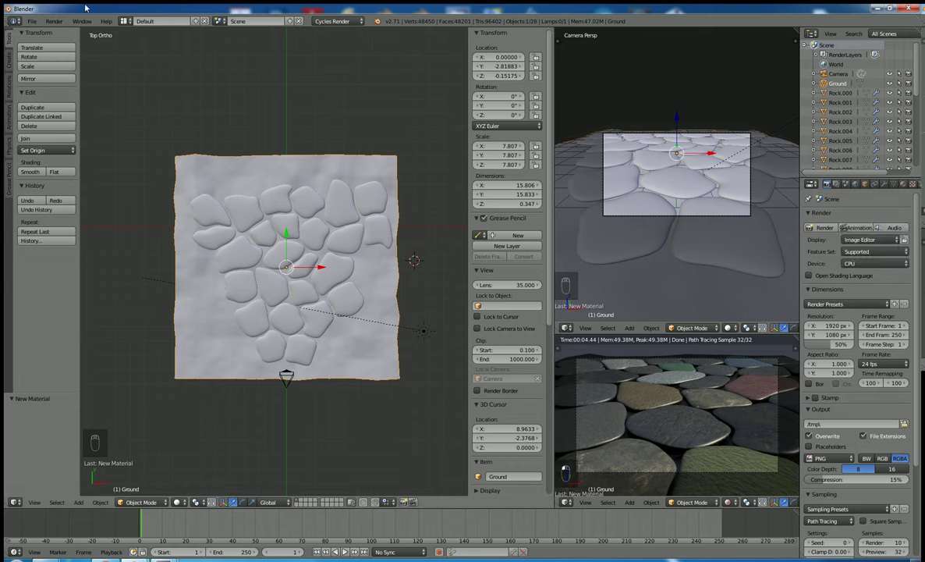
left_click(32, 21)
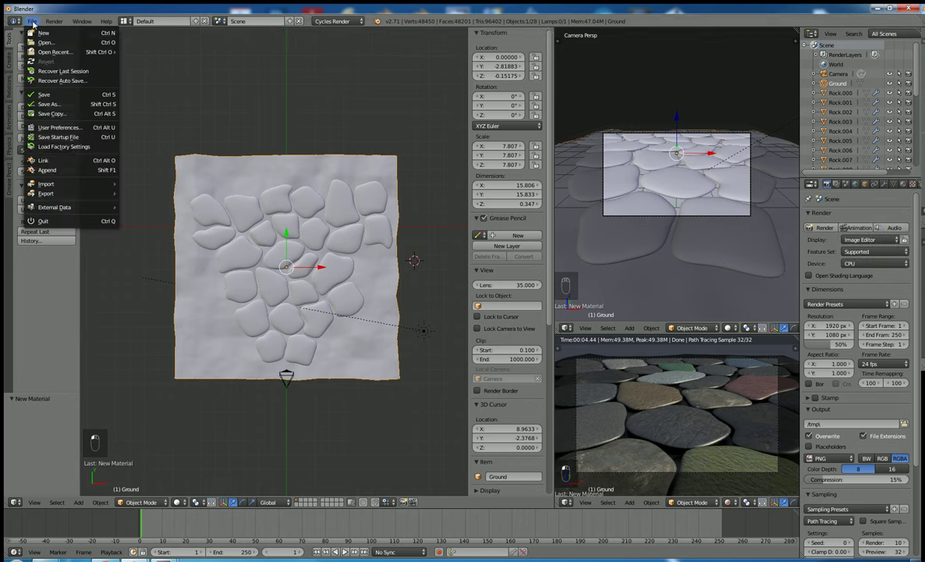
- Save the scene as Rocks002.blend, incremented from Rocks001.blend, in the Rock Formation folder
left_click(49, 105)
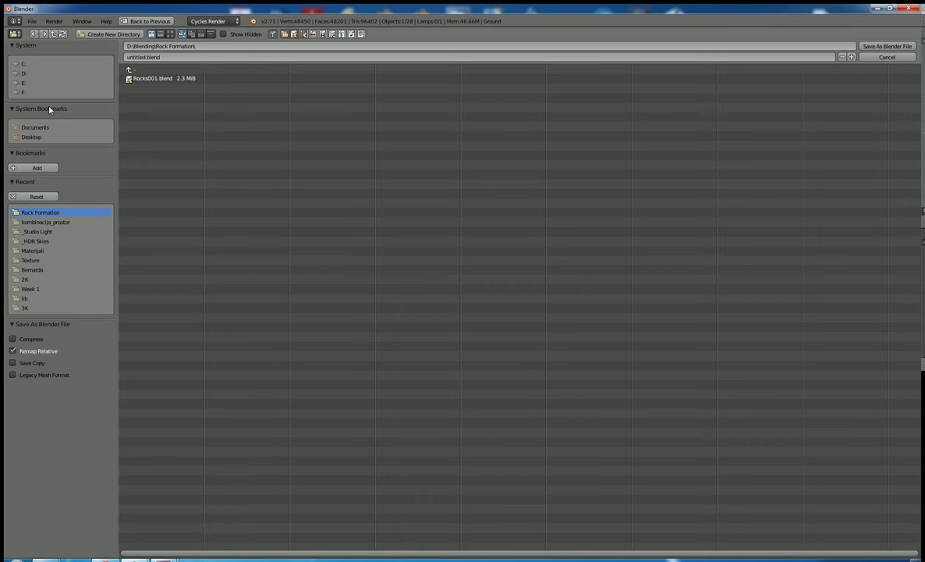
left_click(142, 78)
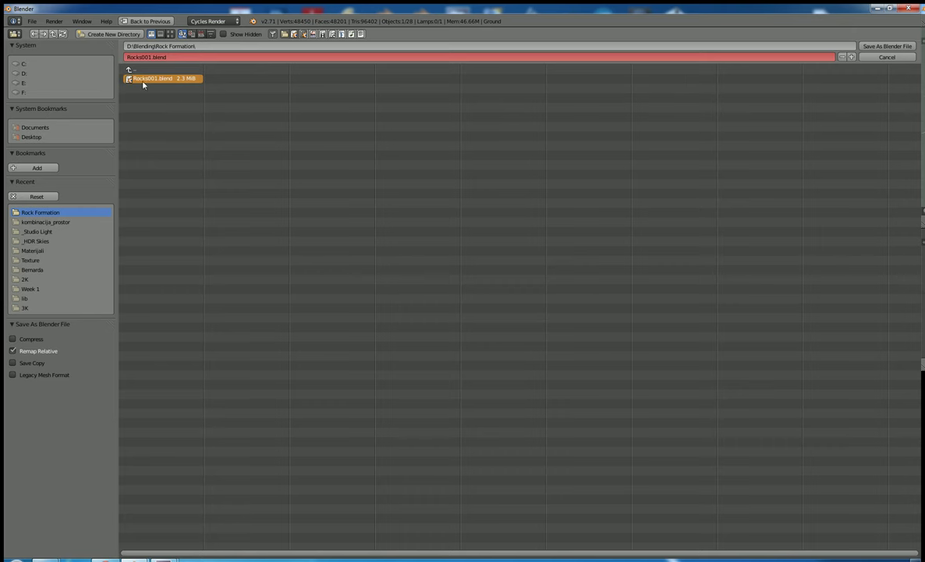
left_click(851, 57)
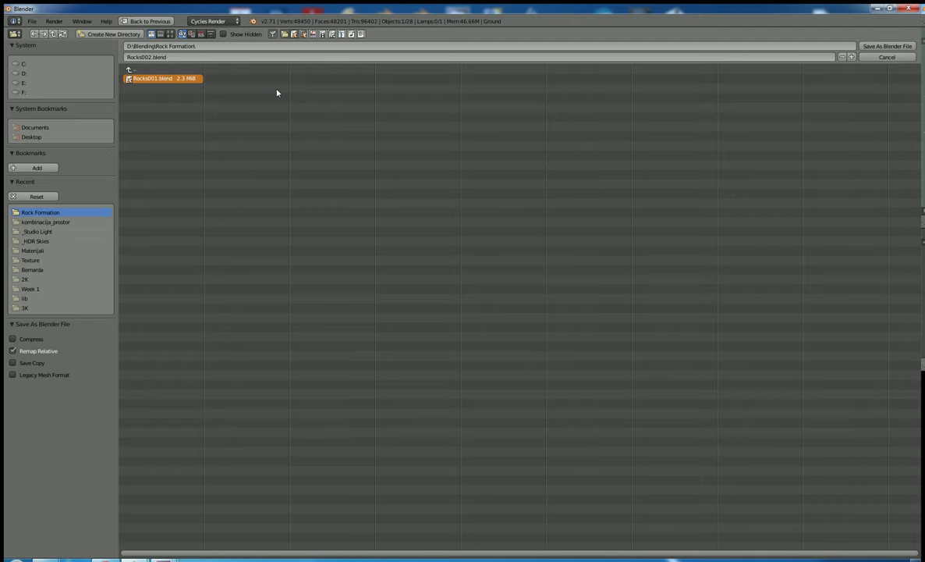
left_click(887, 46)
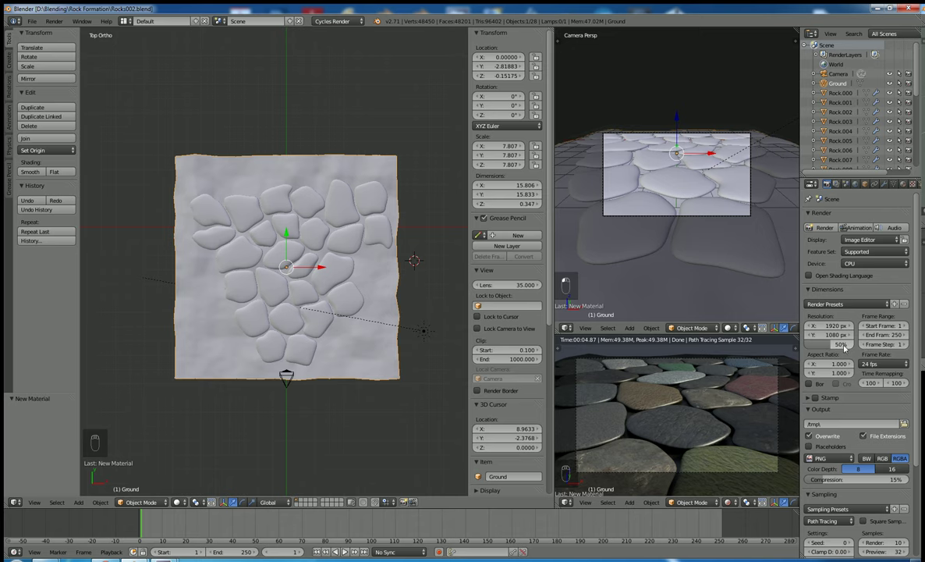
- Set the final render sample count to 256
scroll(832, 344, "down", 1)
scroll(832, 344, "down", 5)
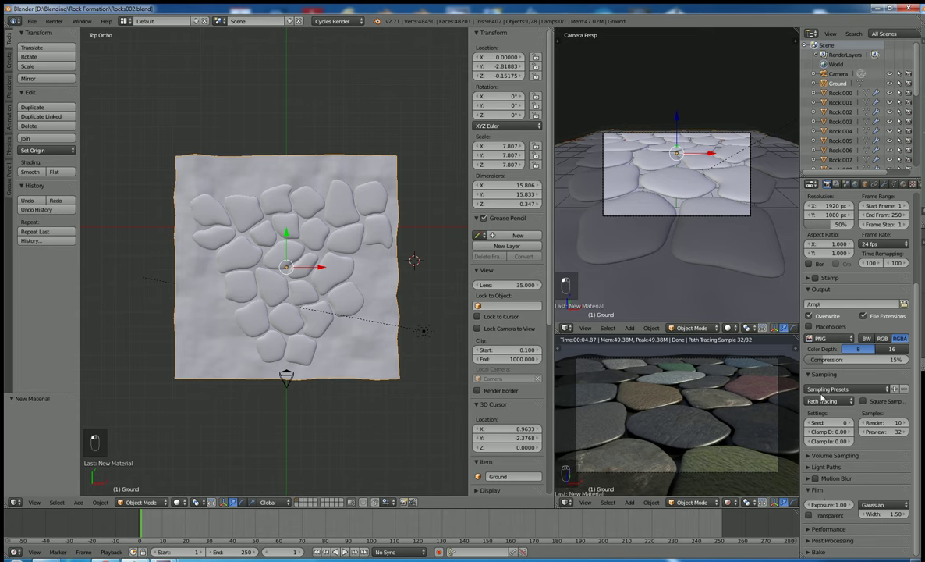
left_click(882, 424)
type("256")
key("Return")
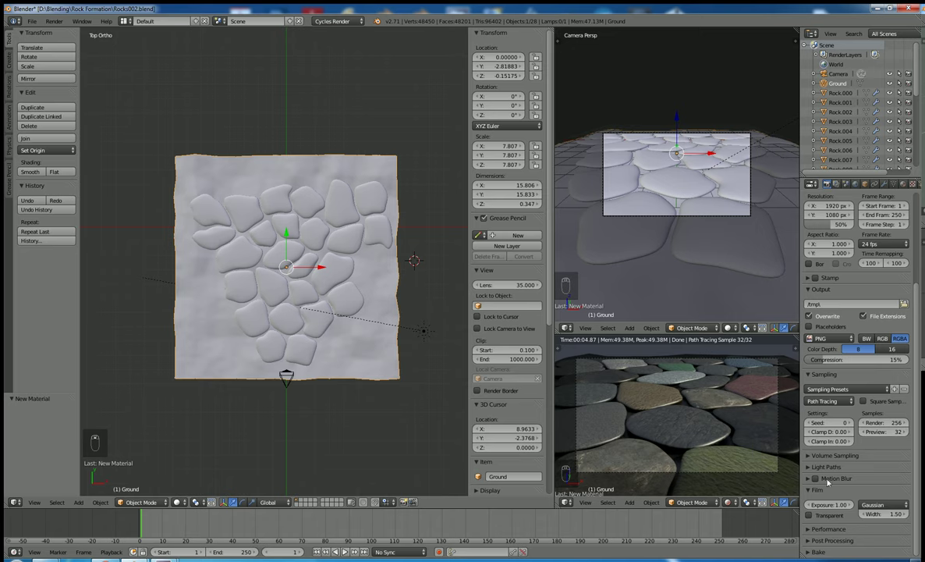
- Enable No Caustics under Light Paths and save the file
left_click(816, 531)
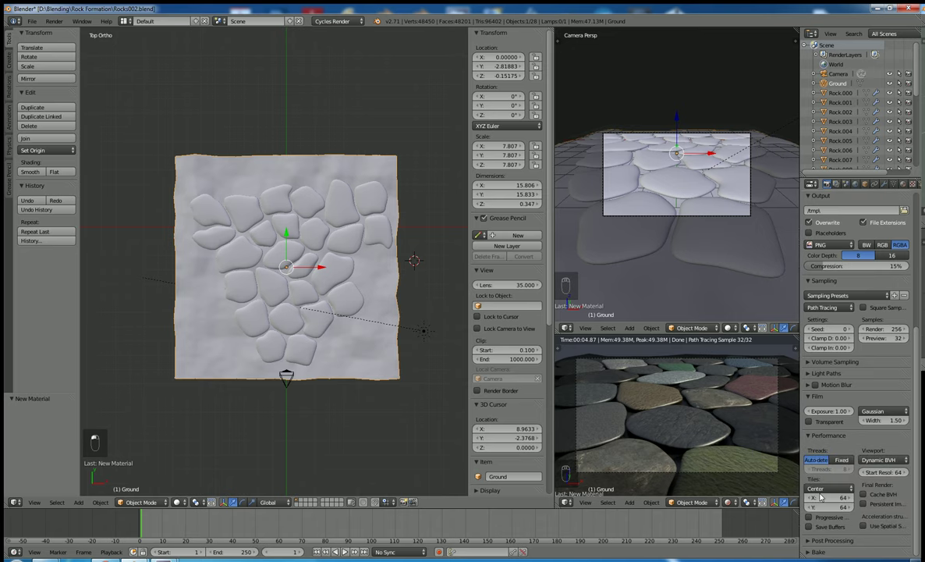
scroll(821, 468, "down", 1)
left_click(824, 450)
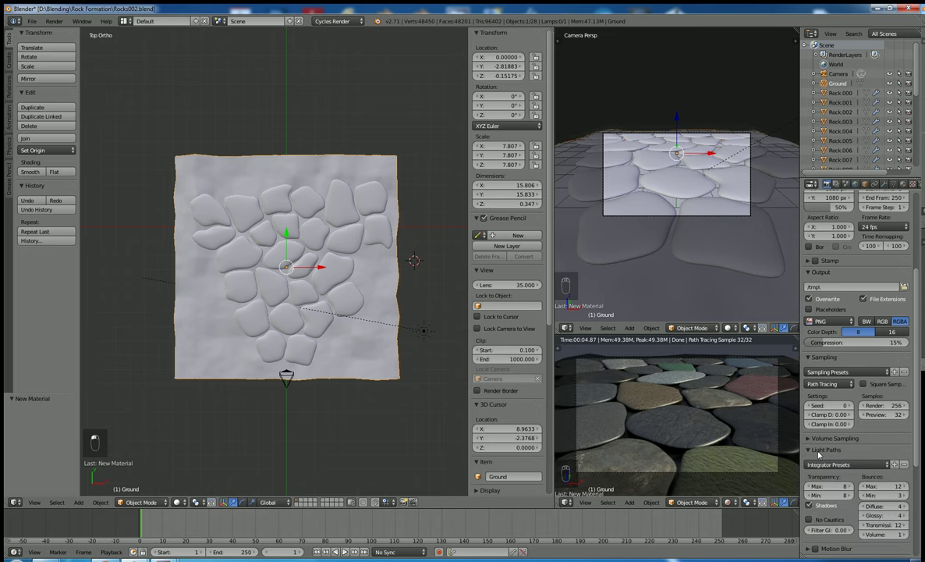
scroll(819, 455, "down", 4)
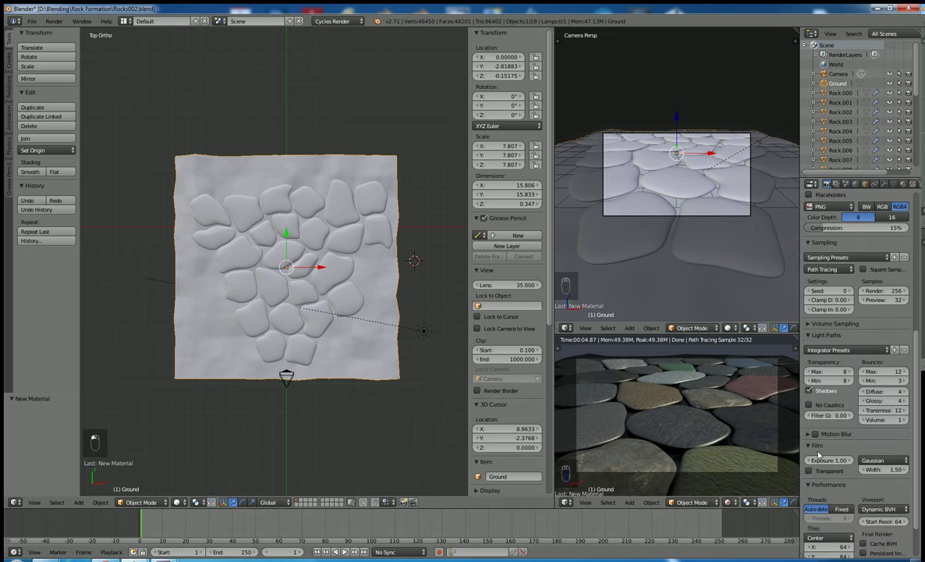
left_click(810, 405)
scroll(814, 414, "down", 2)
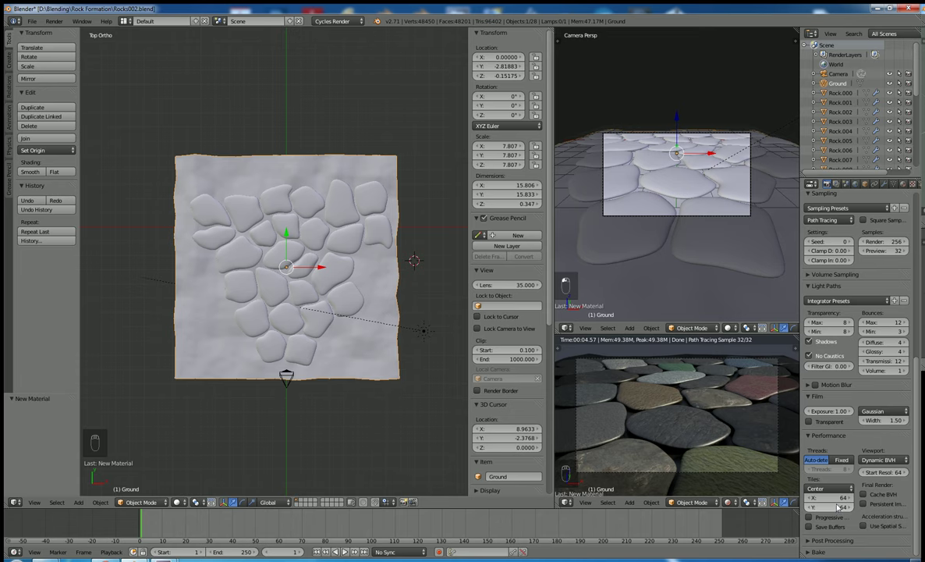
scroll(842, 468, "up", 8)
scroll(845, 432, "up", 4)
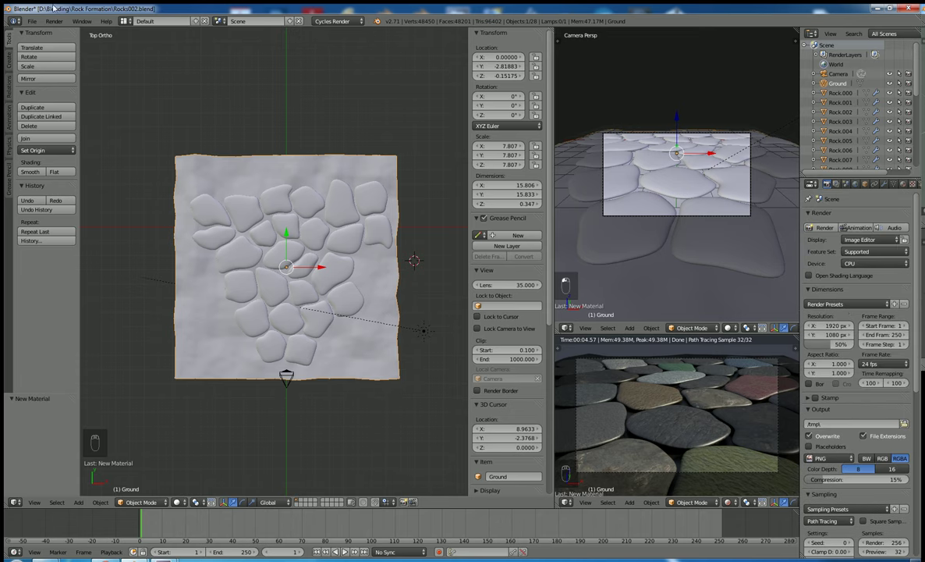
left_click(31, 21)
left_click(44, 95)
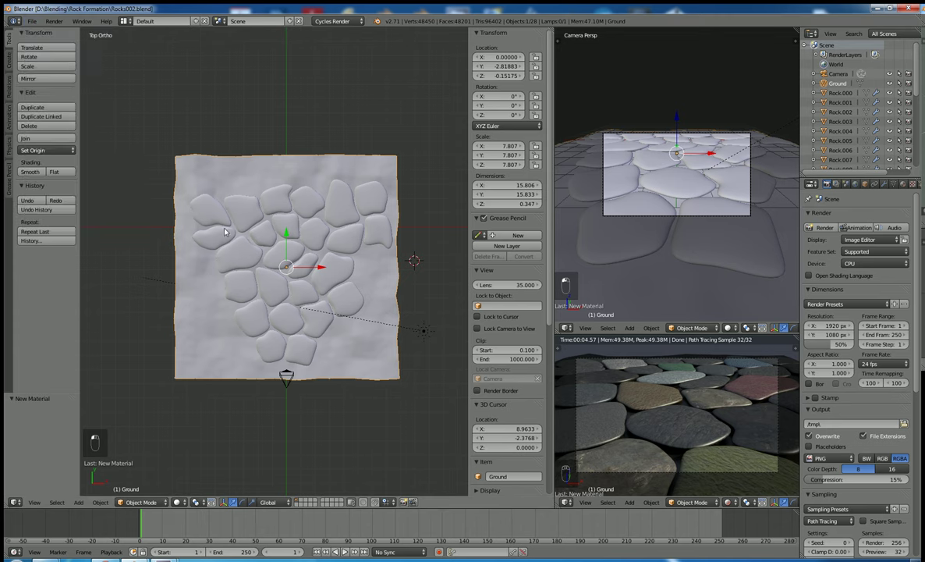
key("F12")
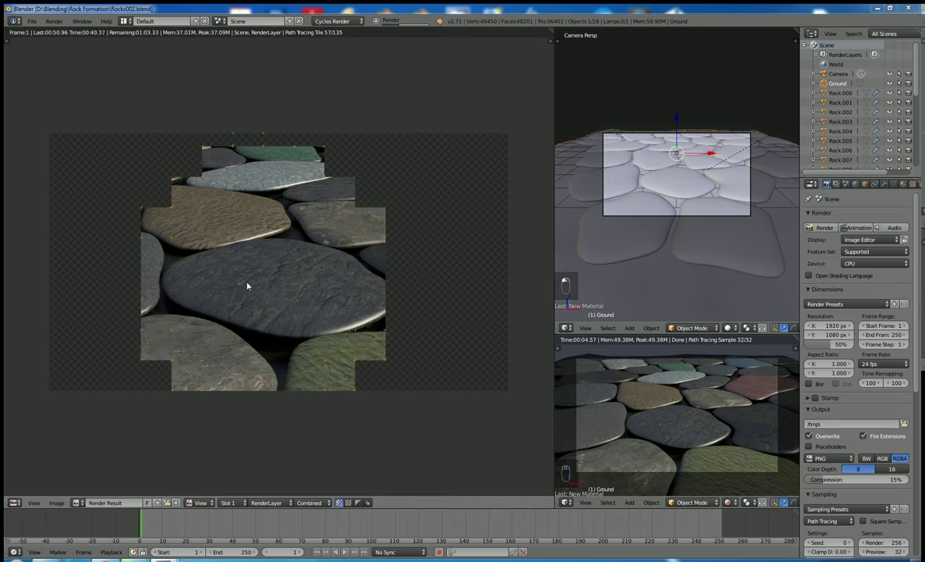
left_click(376, 22)
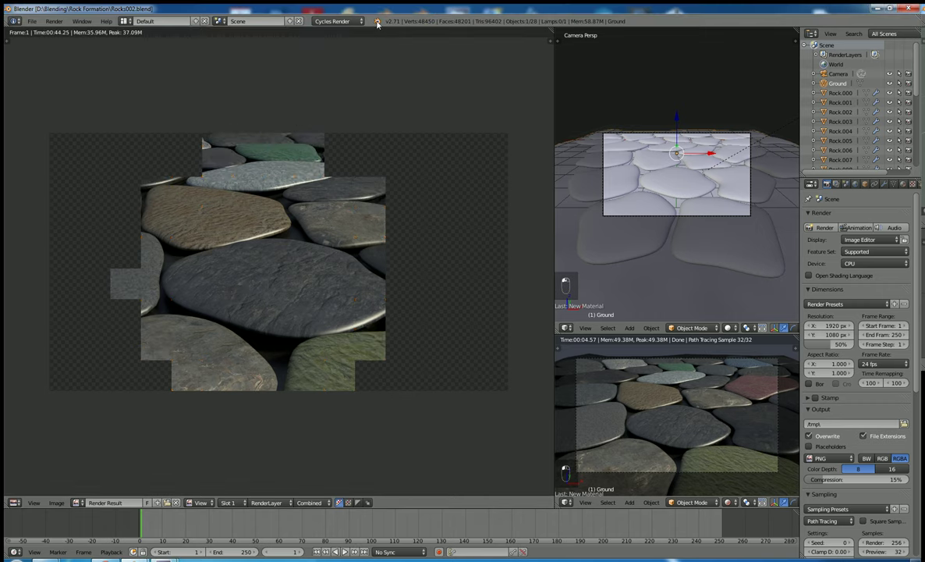
key("Escape")
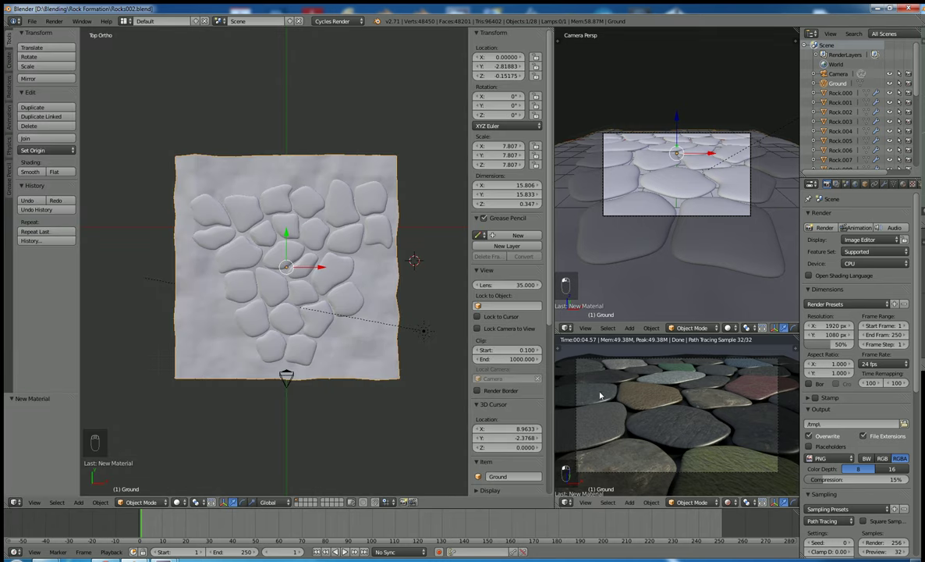
- Turn the left area into the Node Editor
left_click(15, 503)
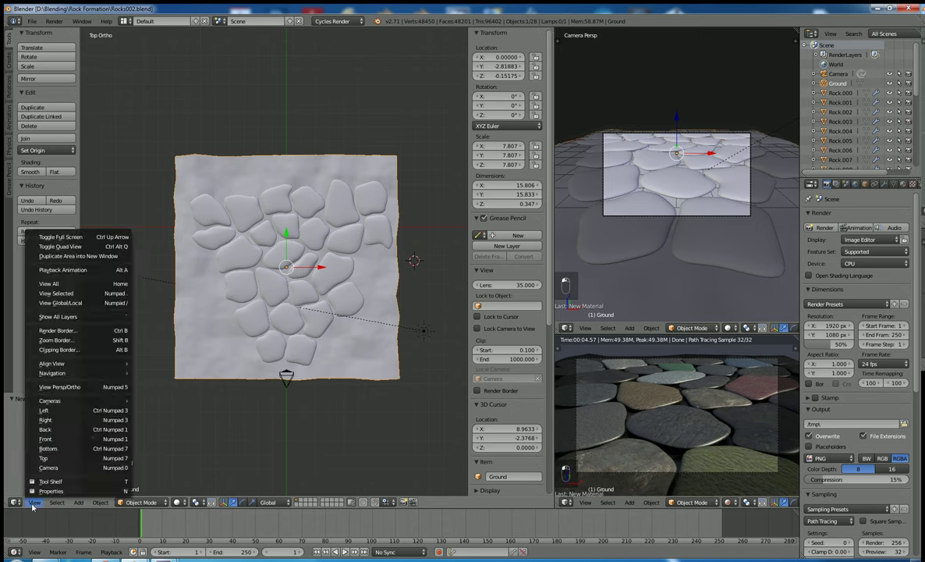
left_click(16, 505)
left_click(17, 505)
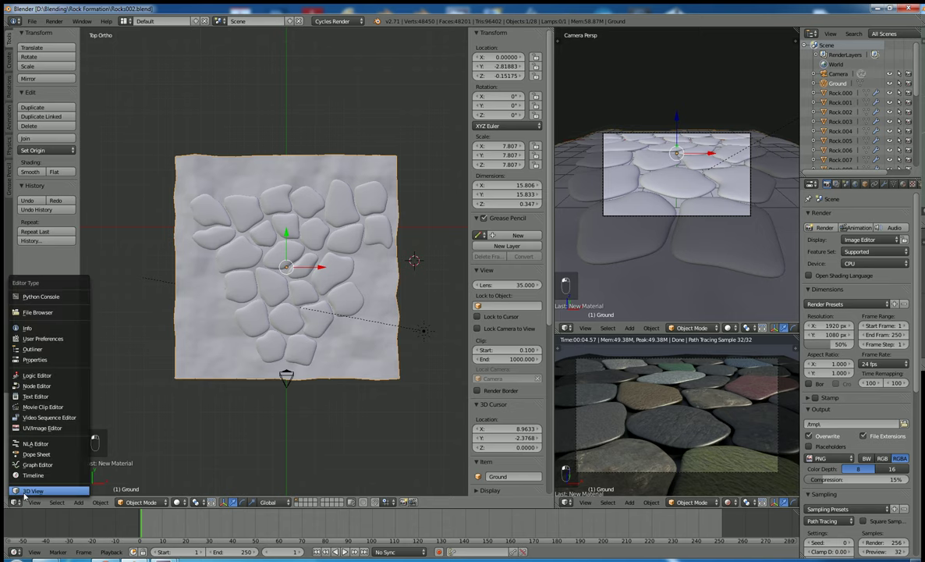
left_click(15, 503)
left_click(13, 502)
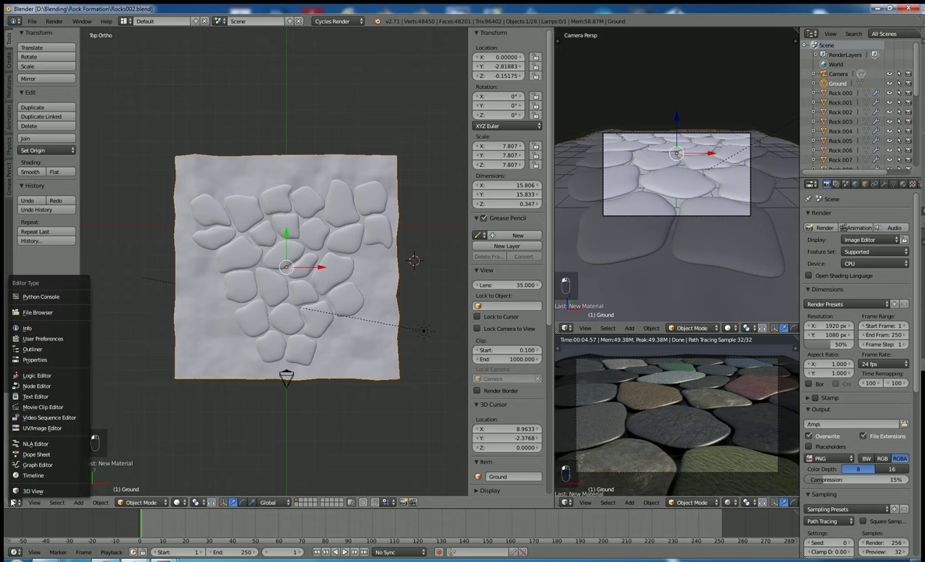
left_click(36, 386)
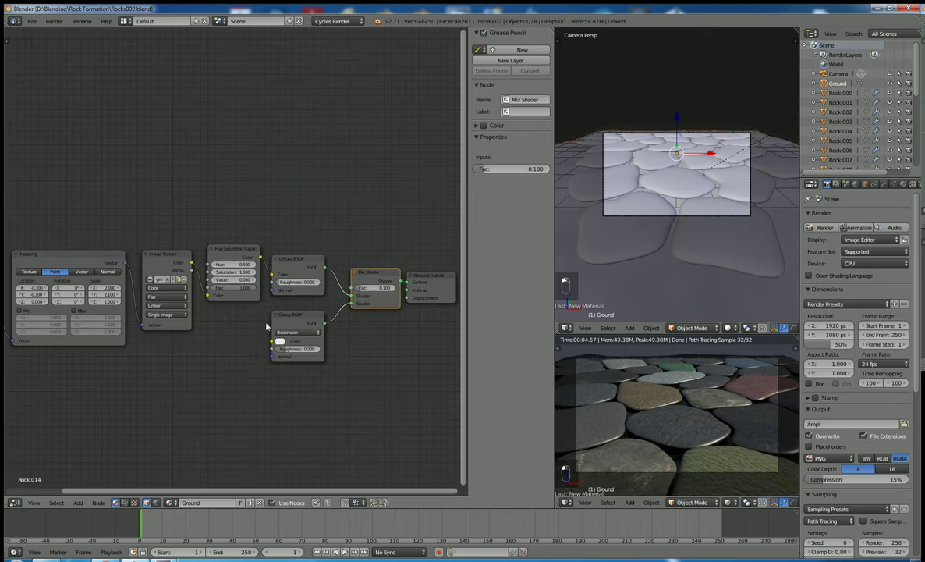
- Set one rock's Mix Shader Fac to 0.15 and another rock's to 0.1
right_click(694, 431)
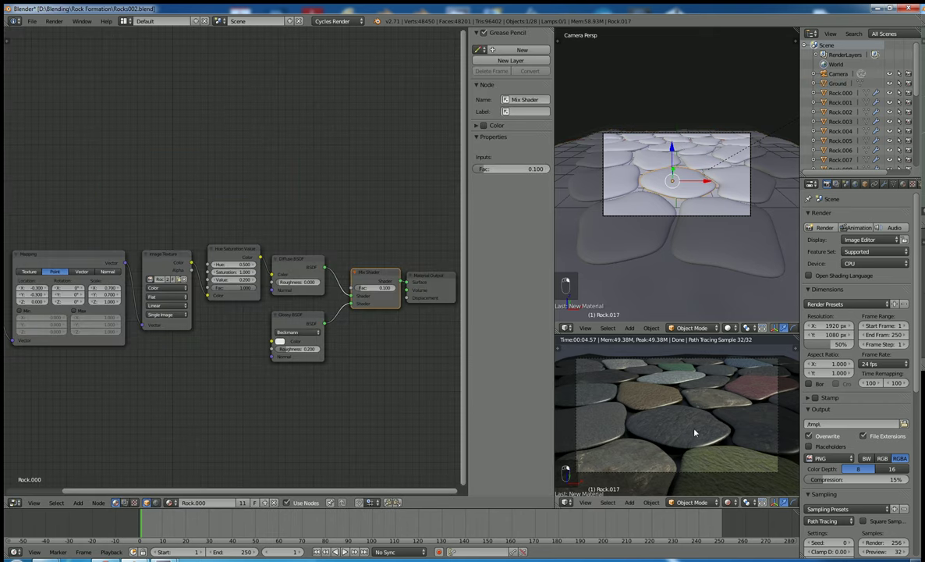
left_click(379, 289)
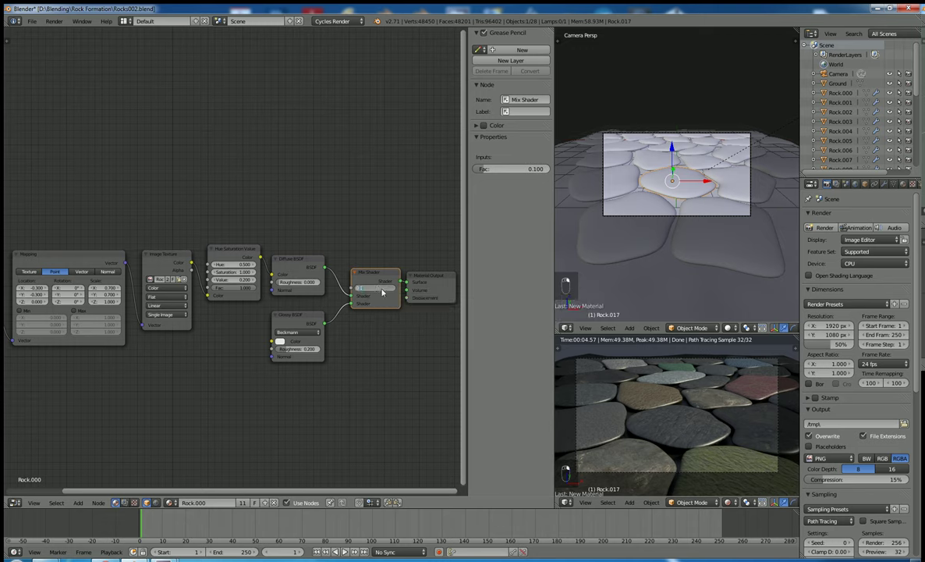
type("0.2")
key("Return")
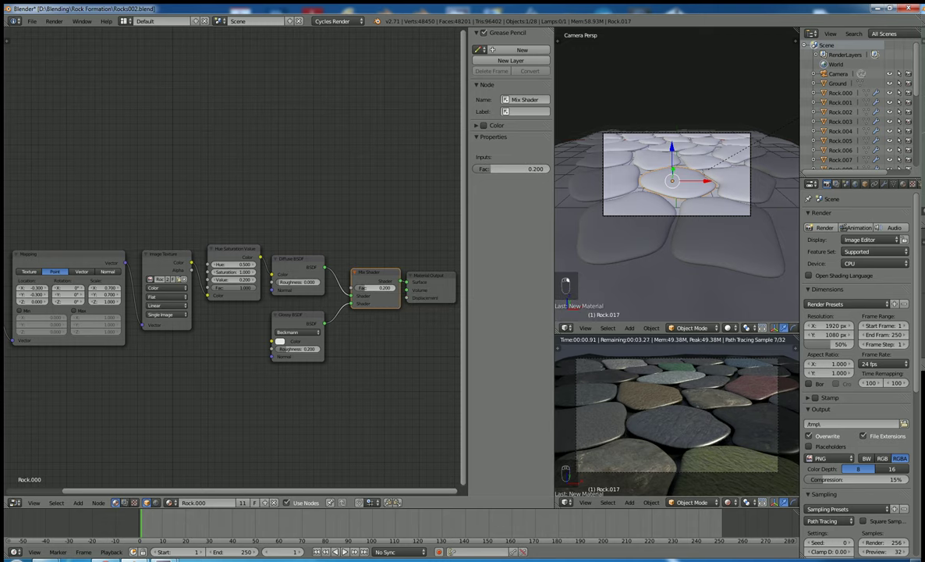
left_click(379, 289)
type("0.15")
key("Return")
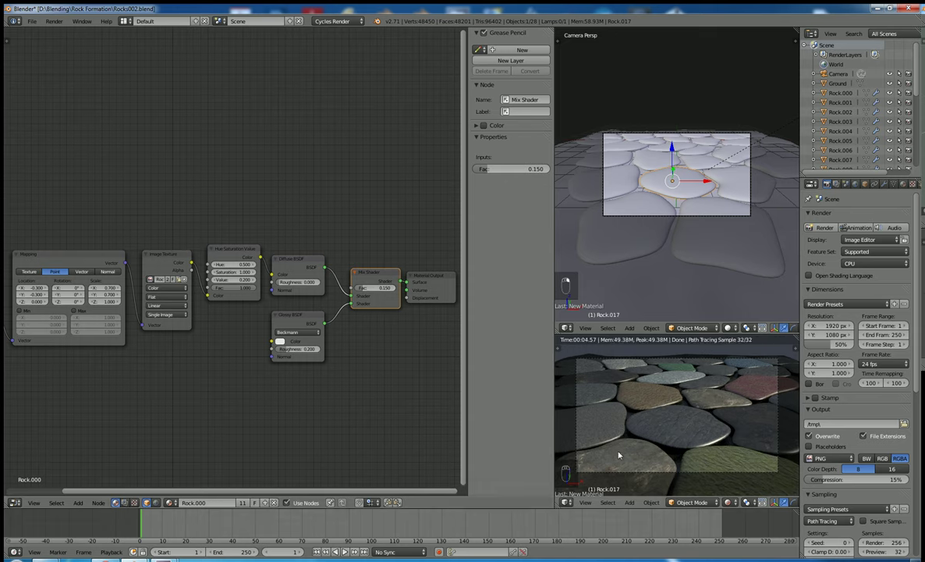
right_click(619, 237)
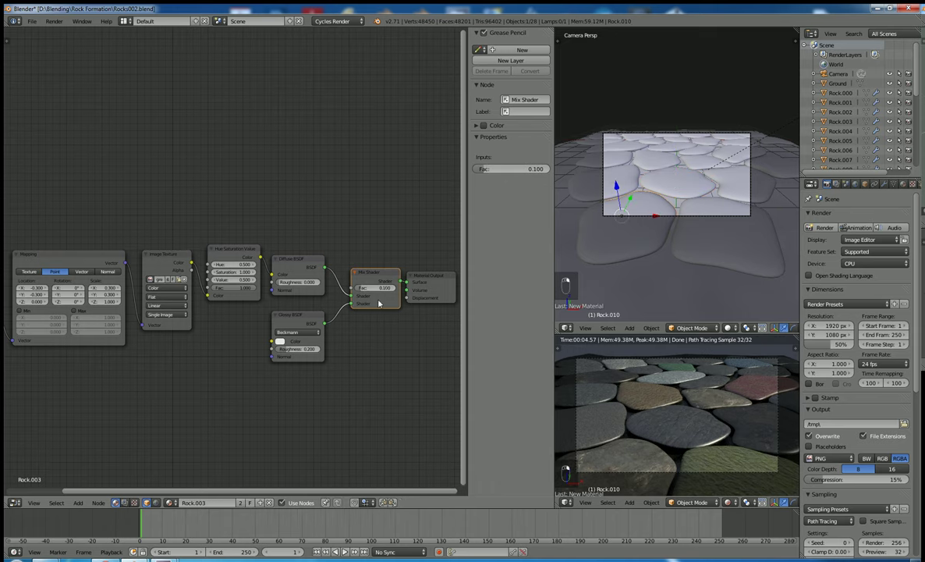
left_click(358, 287)
type("0.1")
key("Return")
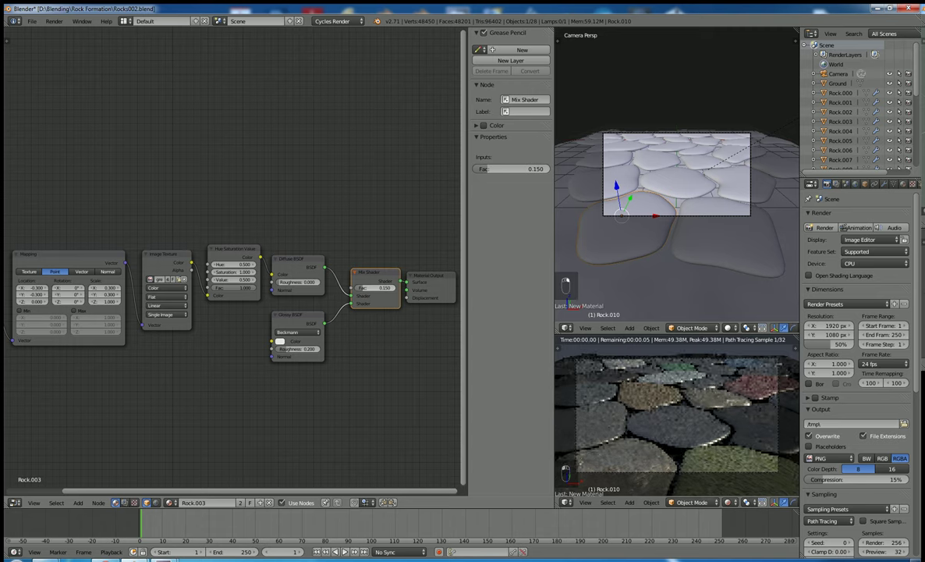
- Select several other rocks in turn to inspect their materials
right_click(619, 180)
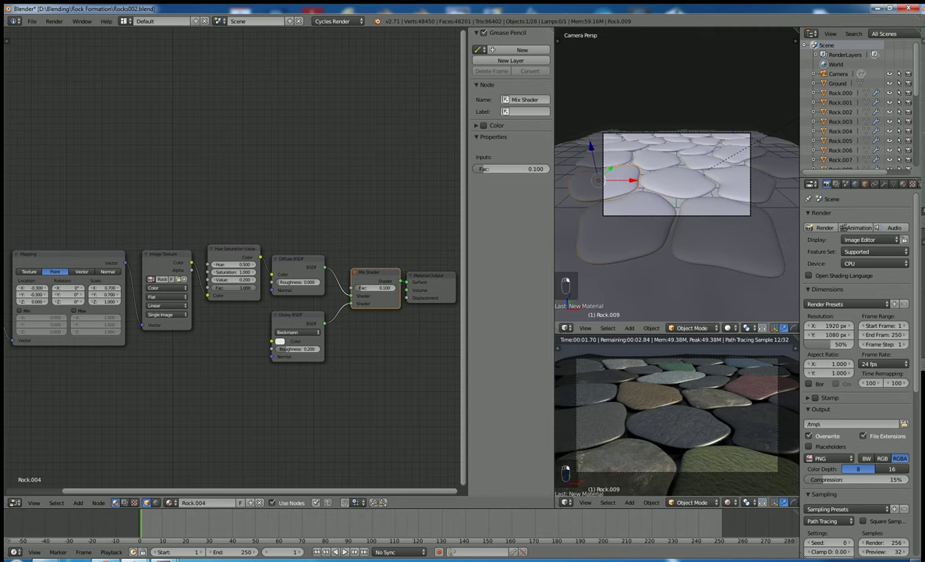
right_click(716, 392)
right_click(602, 376)
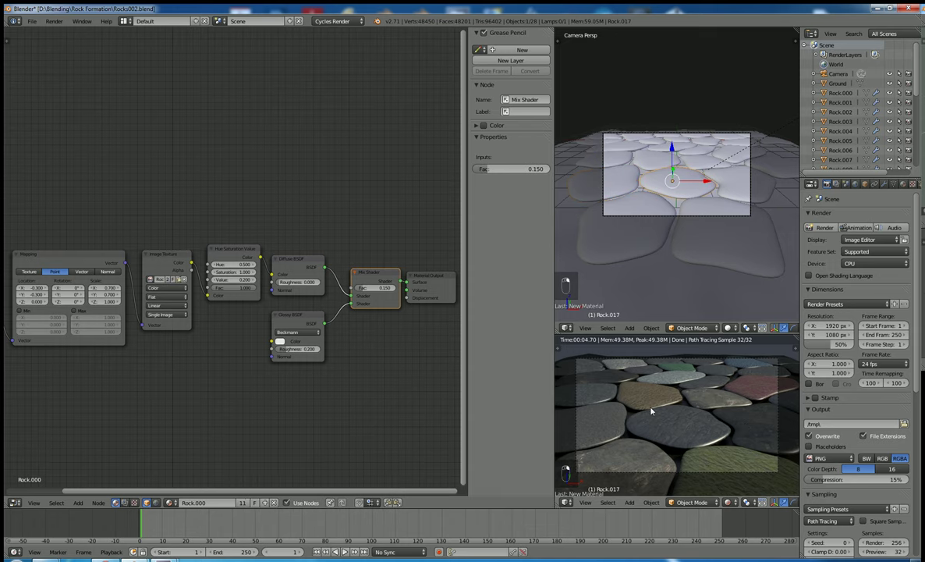
right_click(593, 369)
right_click(670, 382)
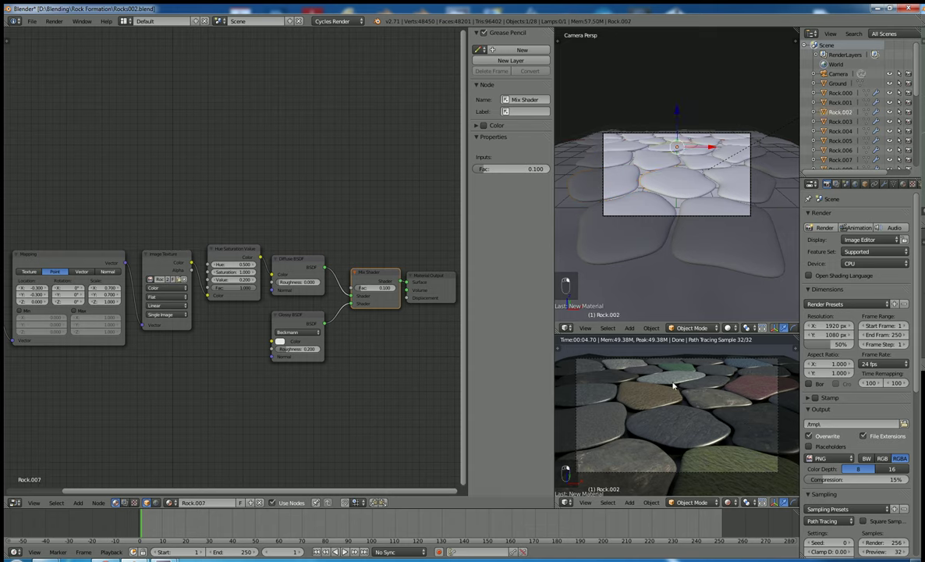
right_click(605, 363)
key("ctrl+z")
key("ctrl+z")
key("ctrl+shift+z")
- Cancel and undo further Fac edits, then switch the left area to a top-down 3D View
left_click(370, 288)
key("Escape")
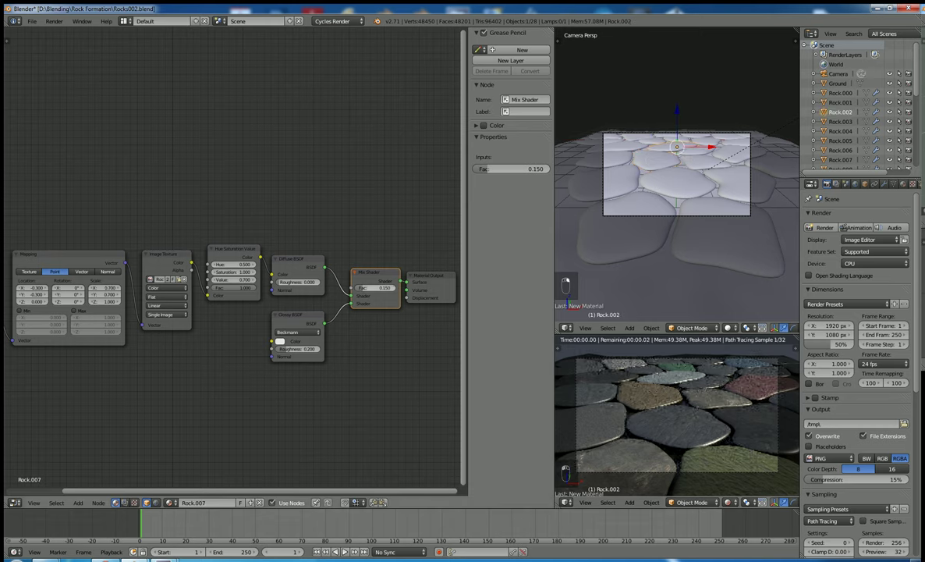
key("ctrl+z")
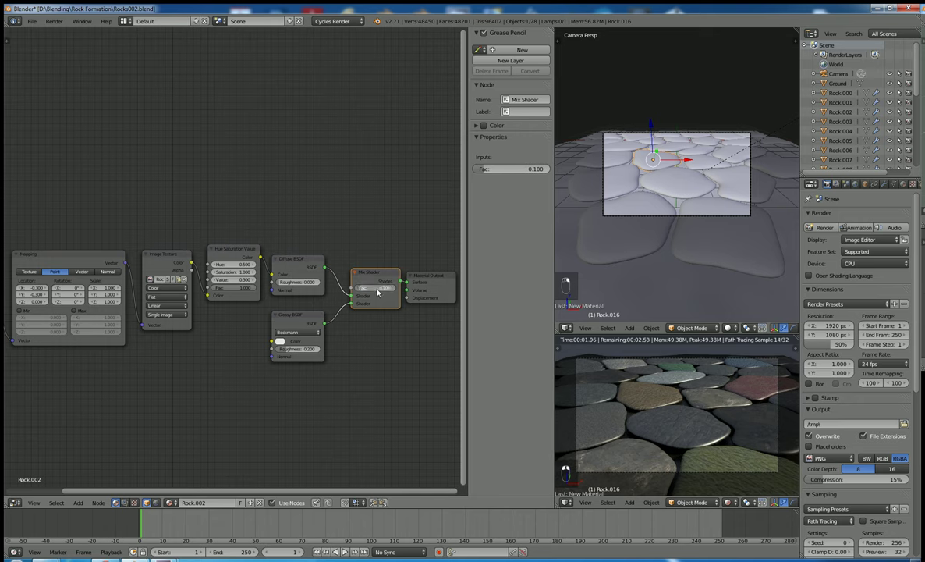
left_click(365, 287)
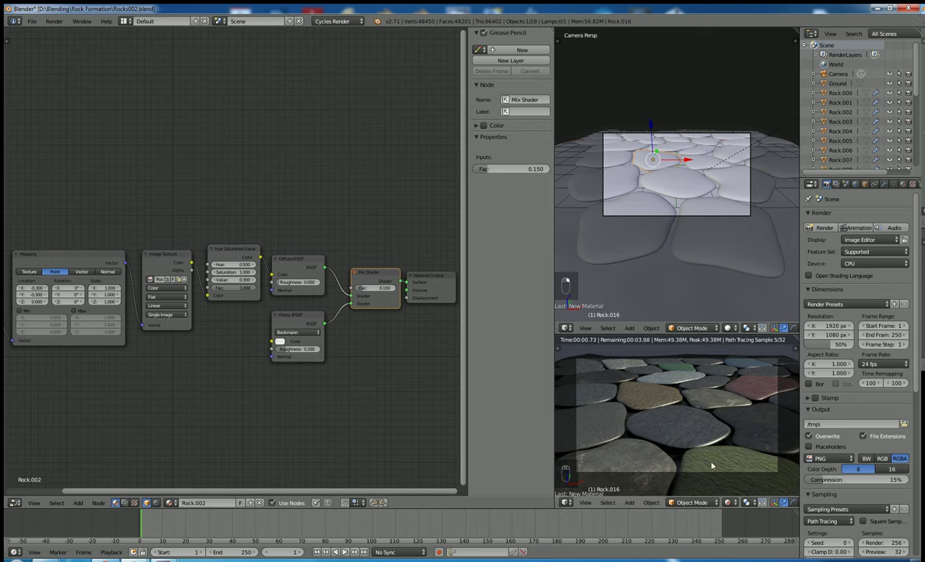
key("Escape")
key("ctrl+z")
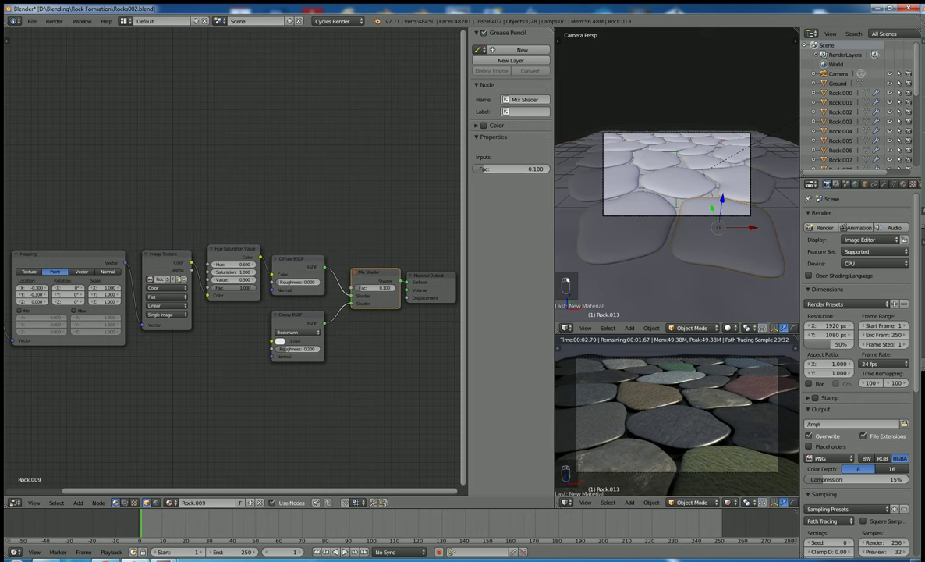
key("ctrl+z")
key("shift+F5")
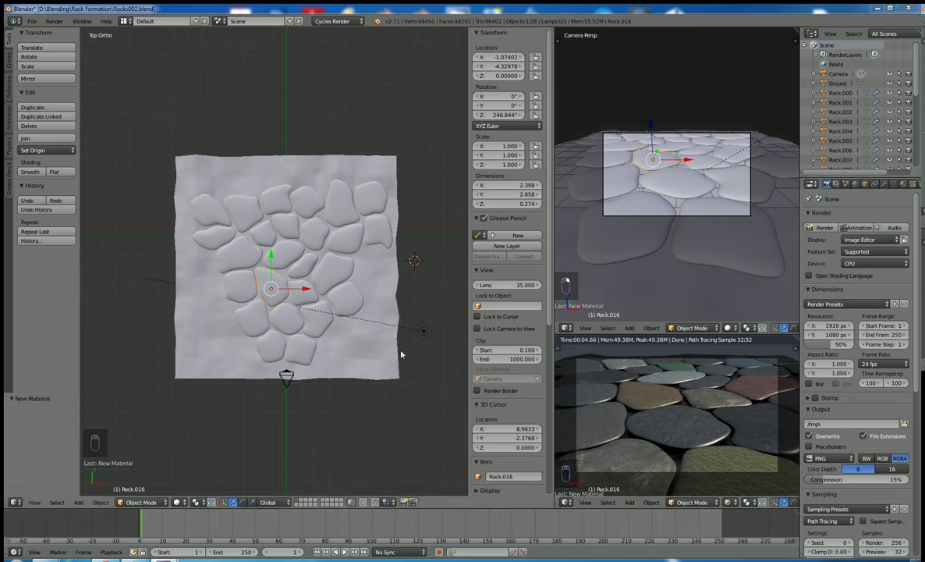
- Select Rock.016 in the top view and render the scene with F12
right_click(667, 423)
right_click(624, 417)
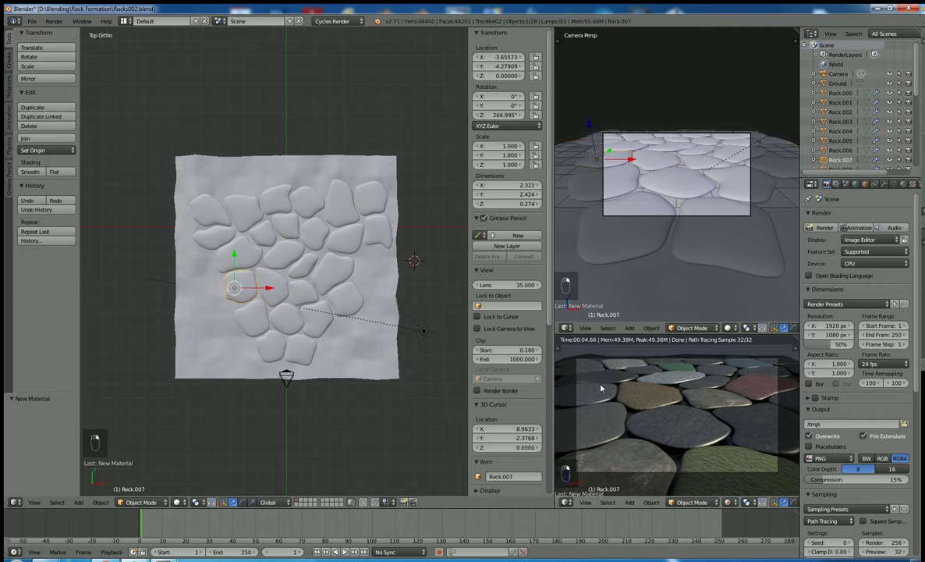
right_click(599, 424)
right_click(619, 460)
right_click(578, 425)
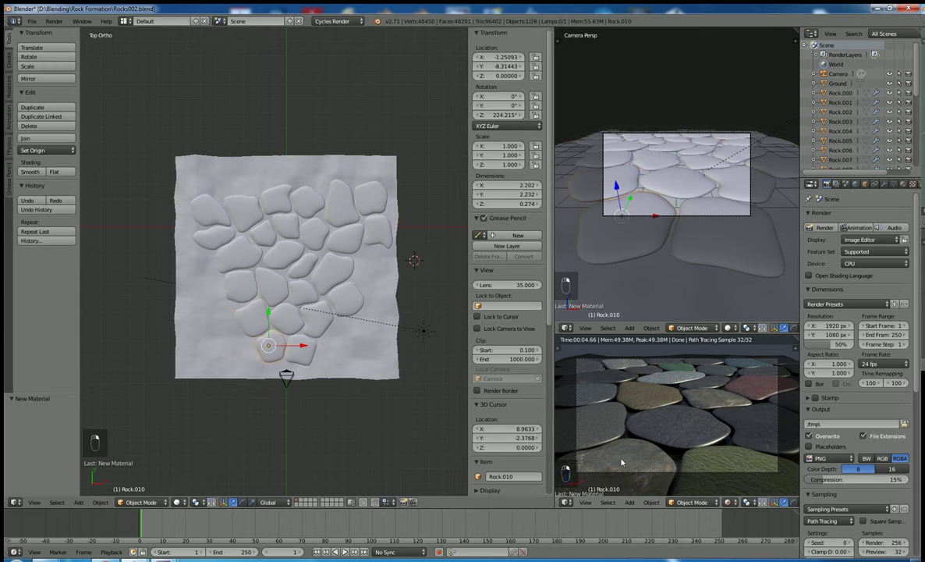
right_click(657, 434)
right_click(642, 401)
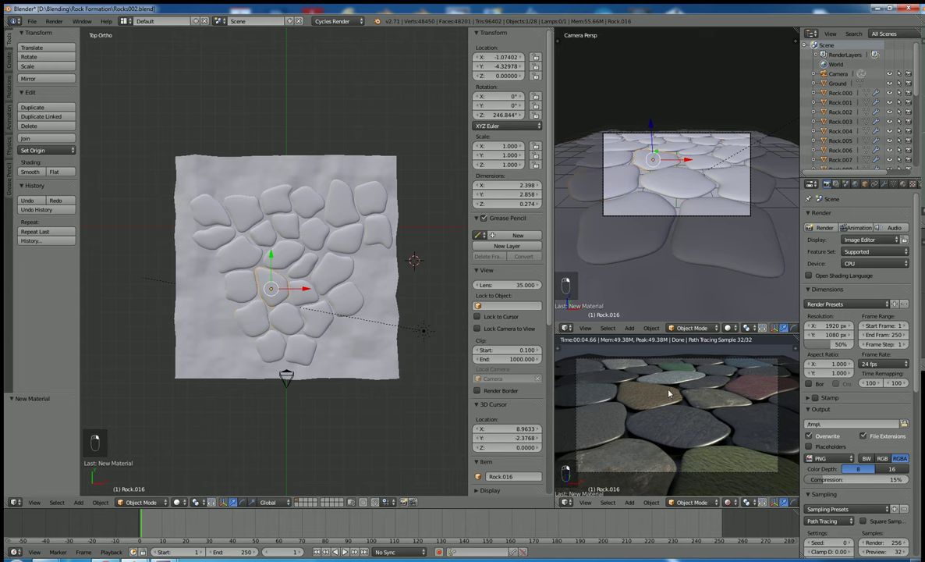
key("F12")
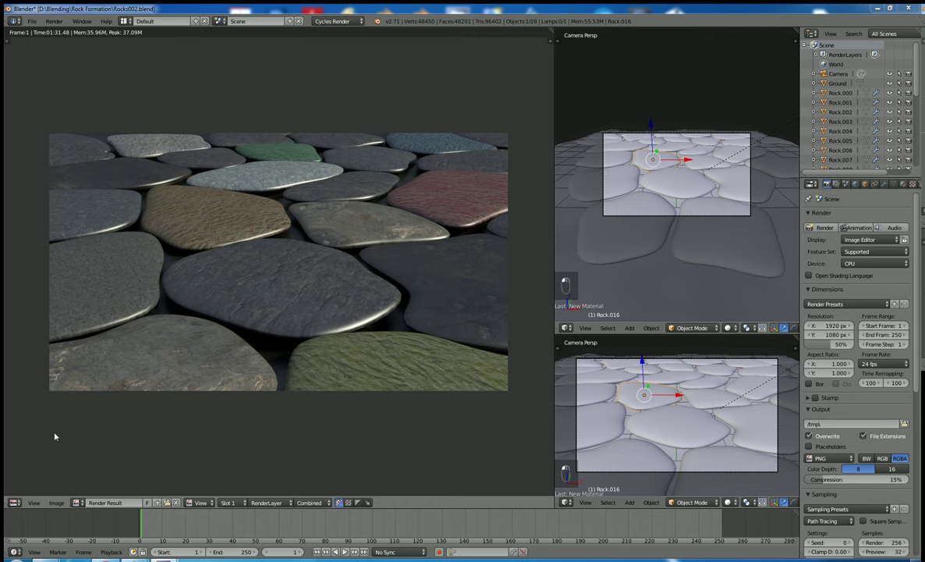
- Switch the left area from the render result back to the Node Editor
left_click(15, 503)
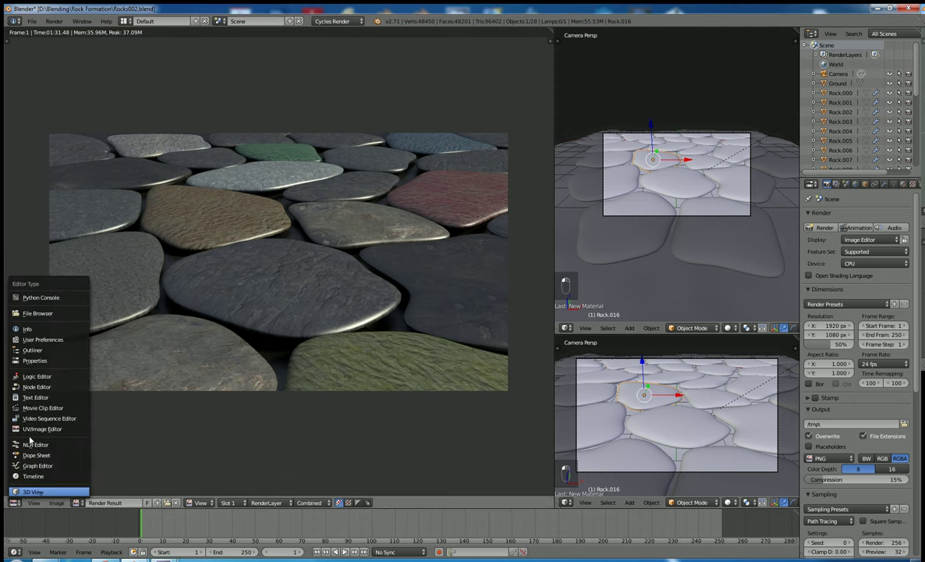
left_click(36, 387)
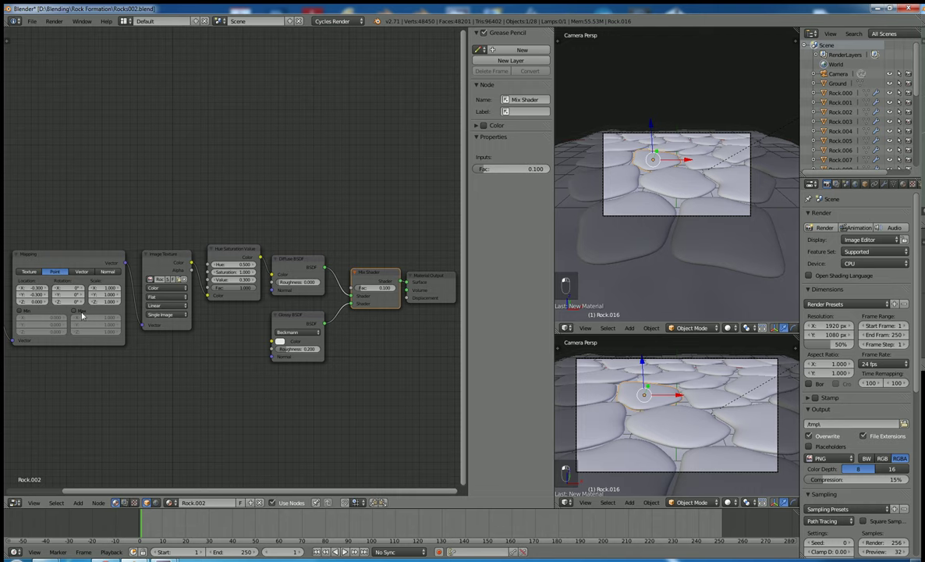
- Switch to the compositing node tree, enable Use Nodes, and turn on Backdrop
left_click(124, 502)
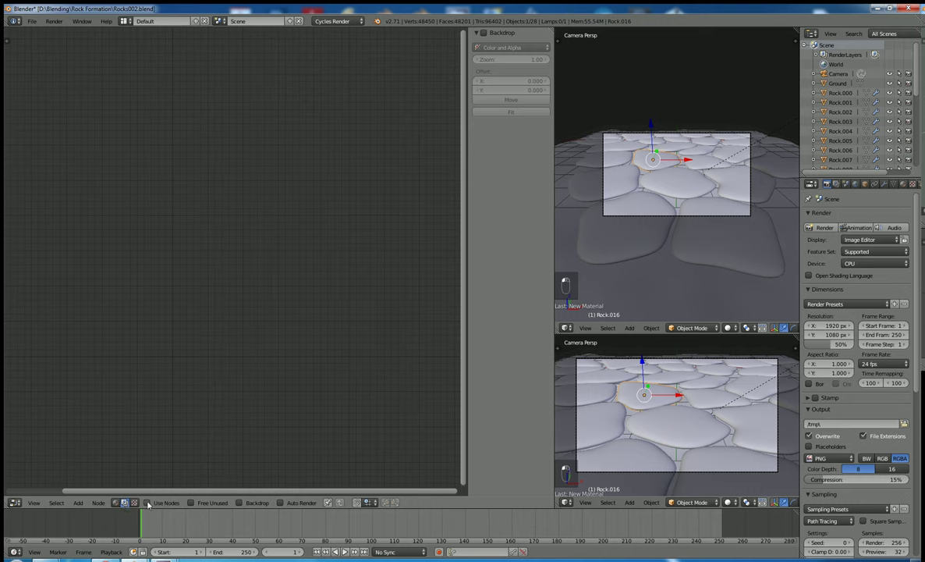
left_click(147, 502)
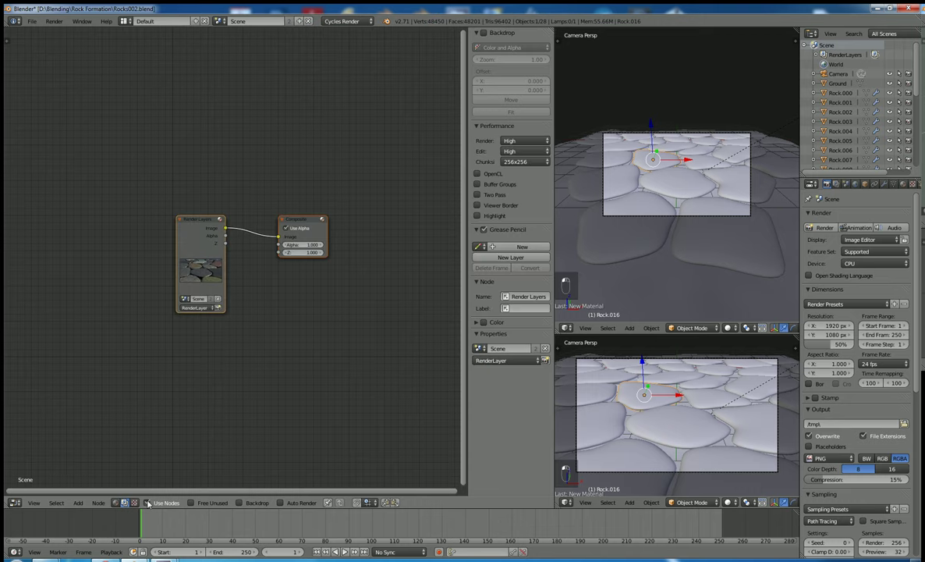
left_click(239, 503)
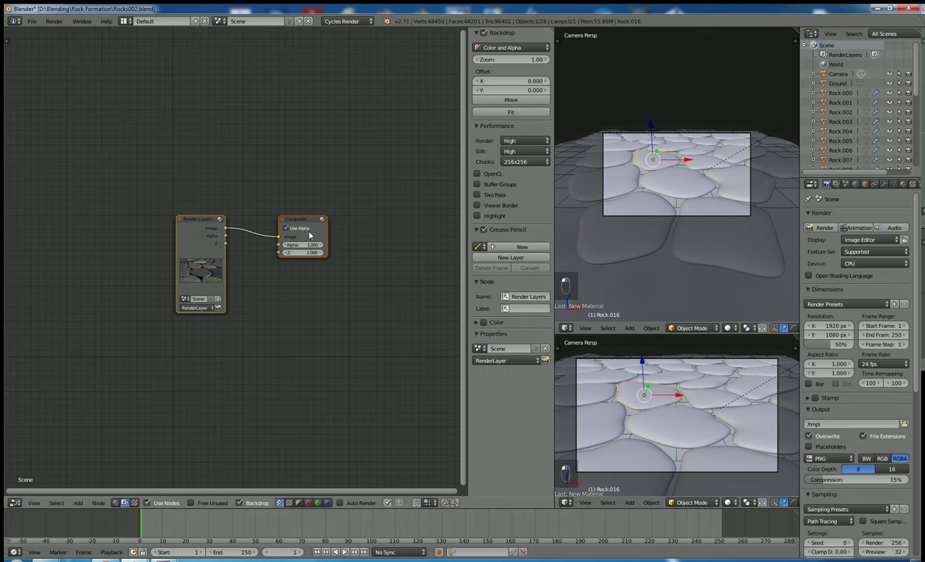
- Add a Viewer node below Composite and link the Render Layers Image to it
left_click_drag(305, 234, 353, 224)
key("shift+a")
mouse_move(320, 305)
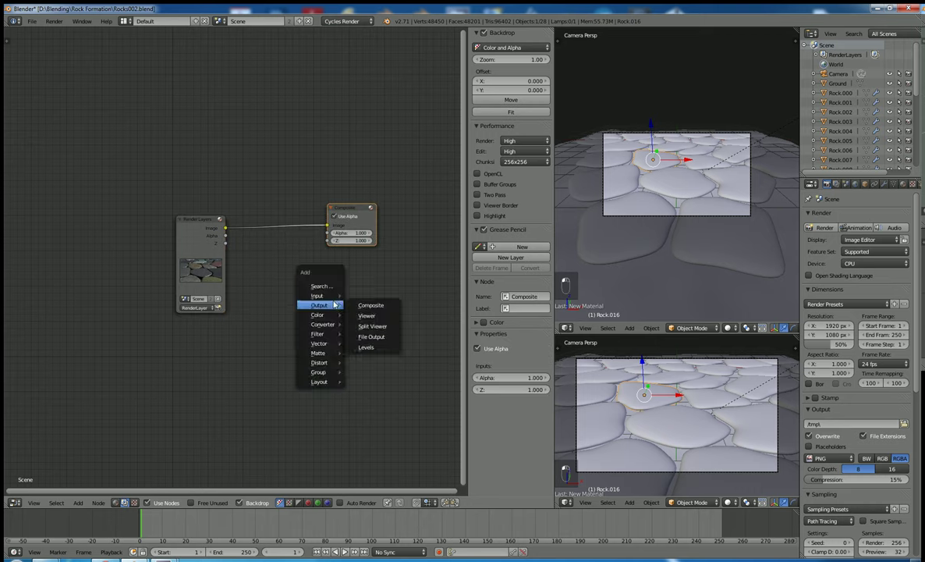
left_click(367, 312)
left_click(326, 269)
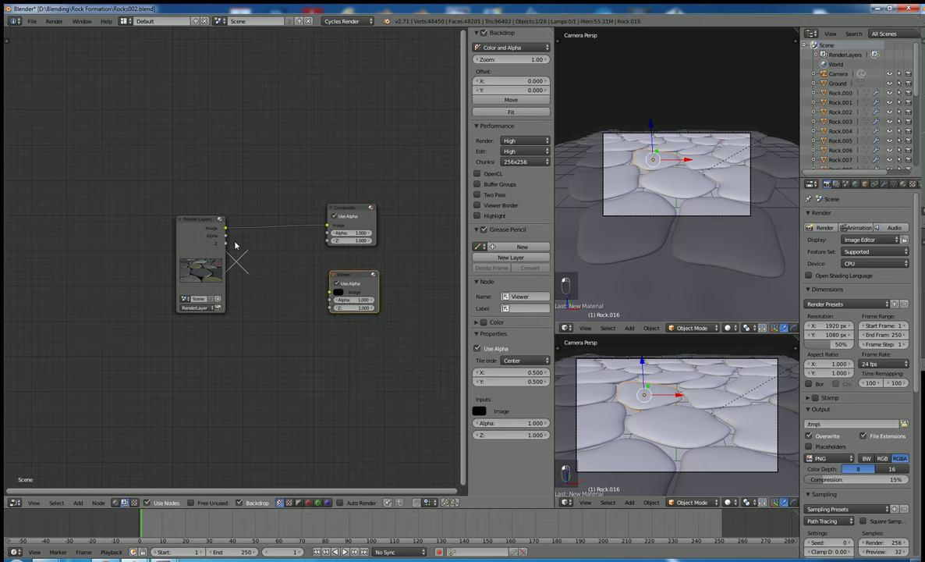
left_click_drag(225, 228, 334, 291)
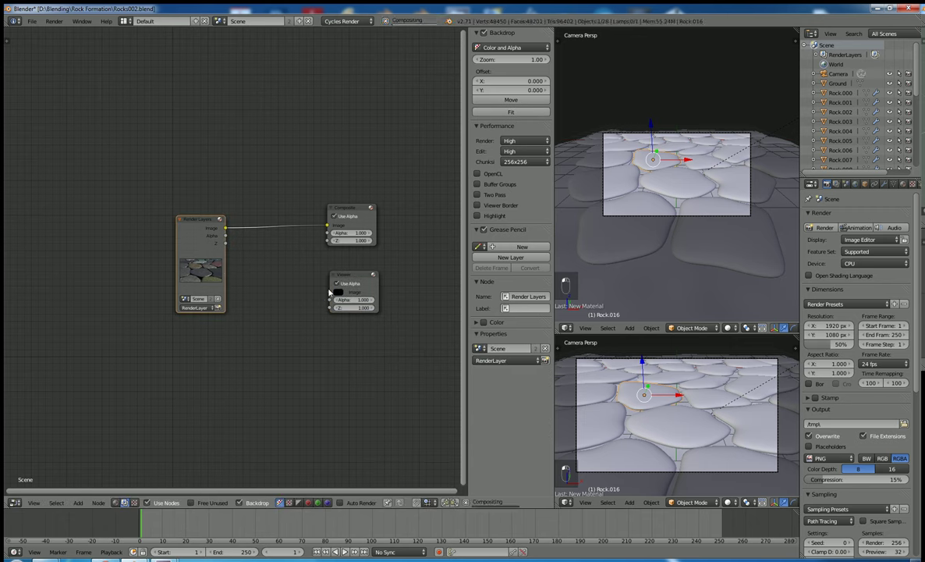
left_click(213, 218, "ctrl+shift")
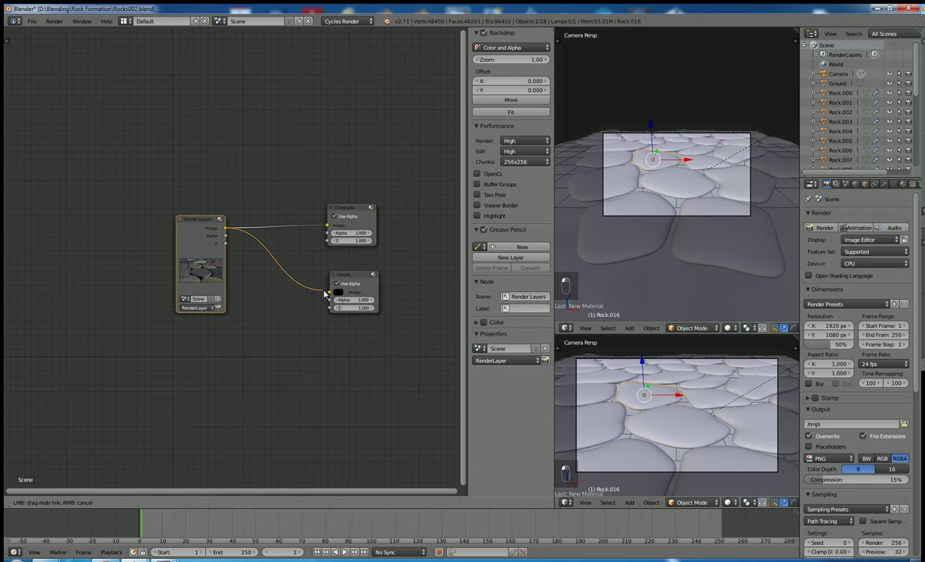
- Zoom the backdrop out to fit and spread the Render Layers and Viewer nodes apart
scroll(272, 288, "down", 1)
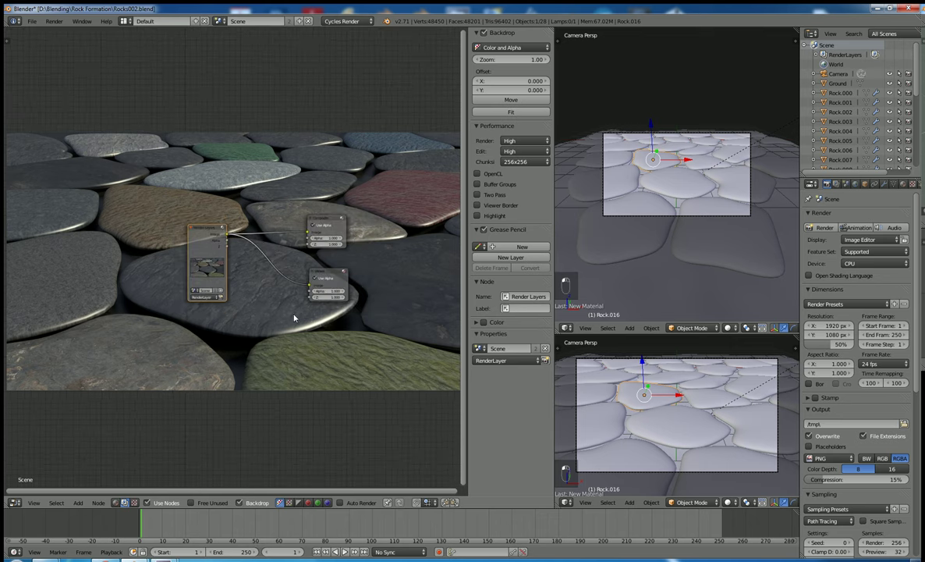
scroll(337, 337, "up", 1)
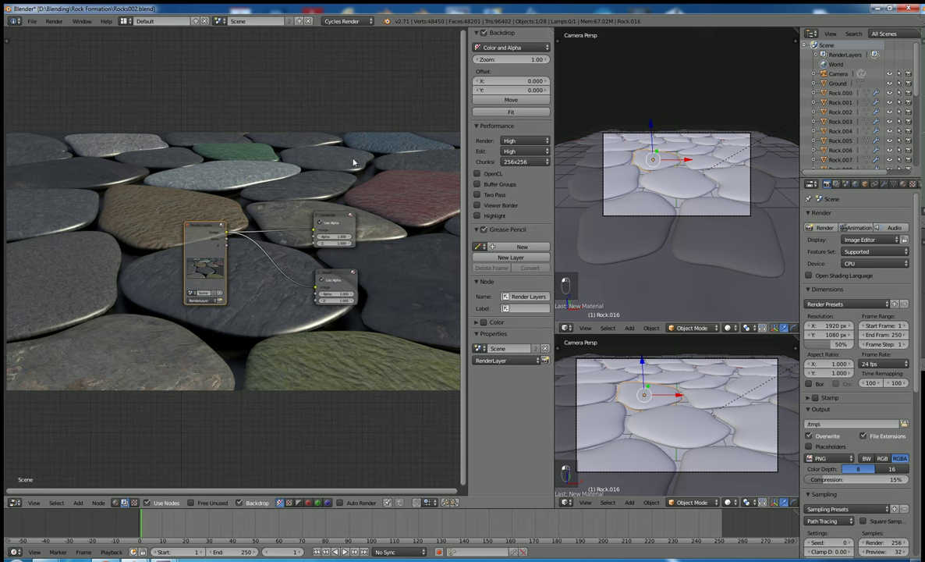
left_click(33, 503)
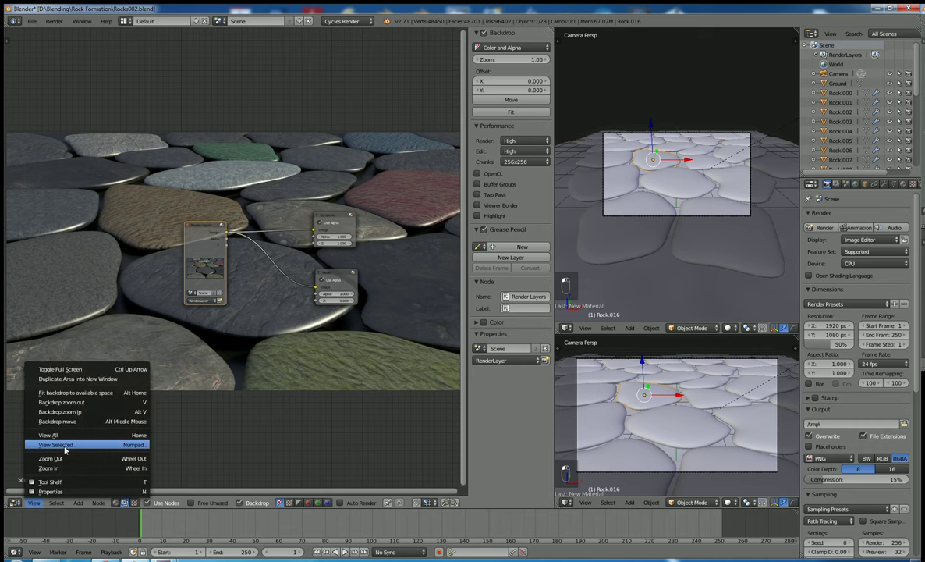
left_click(71, 403)
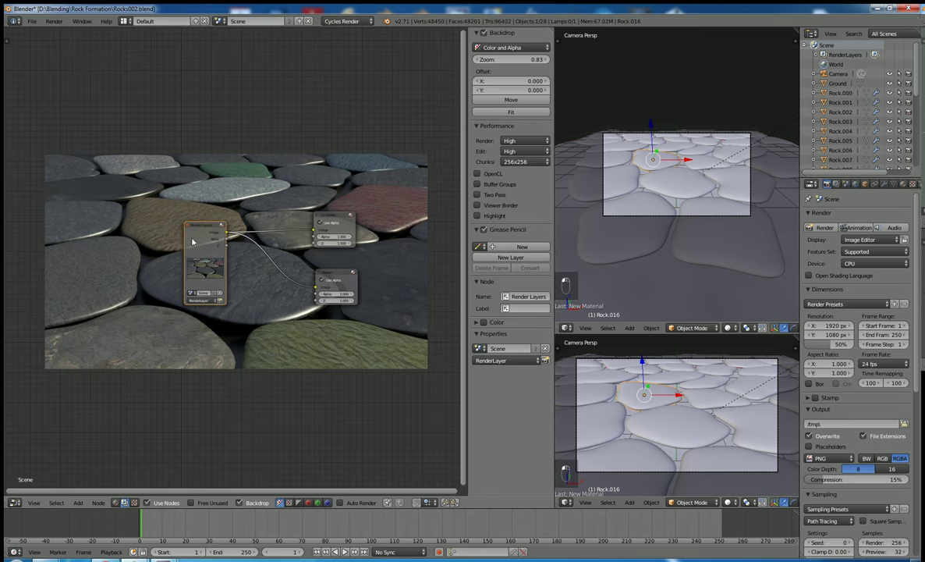
left_click_drag(195, 223, 69, 234)
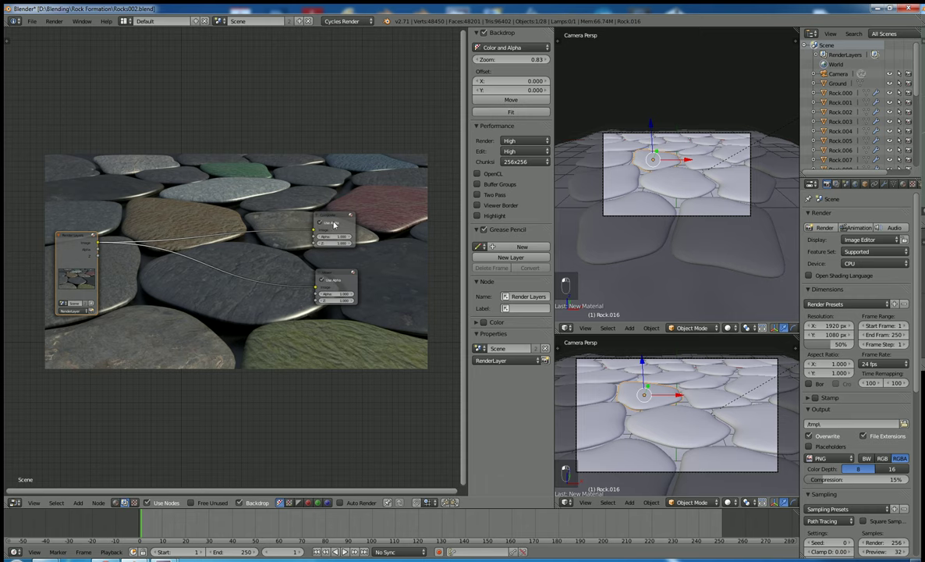
left_click_drag(330, 281, 335, 314)
key("shift+a")
mouse_move(204, 268)
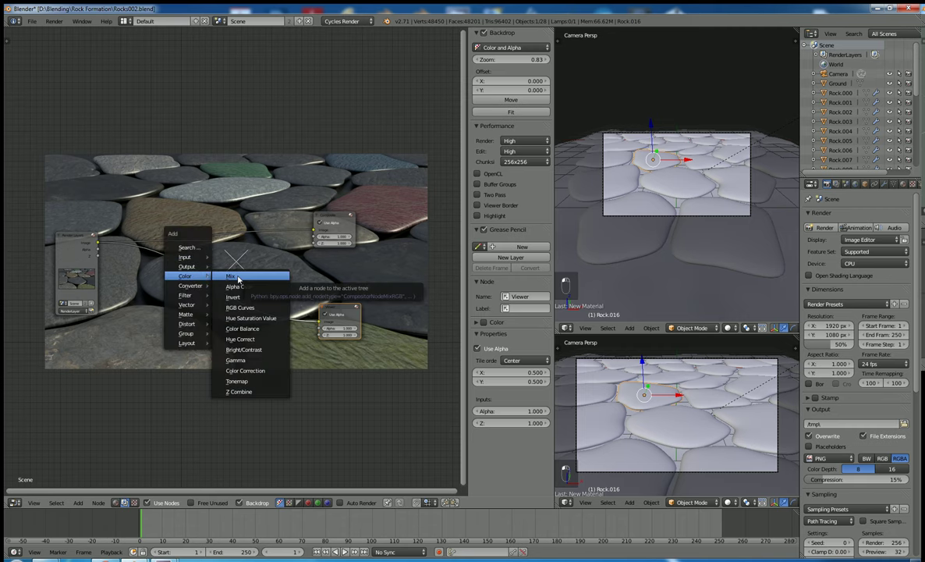
- Insert a Color Balance node before the Viewer and tweak its Lift and Gamma colours
left_click(241, 331)
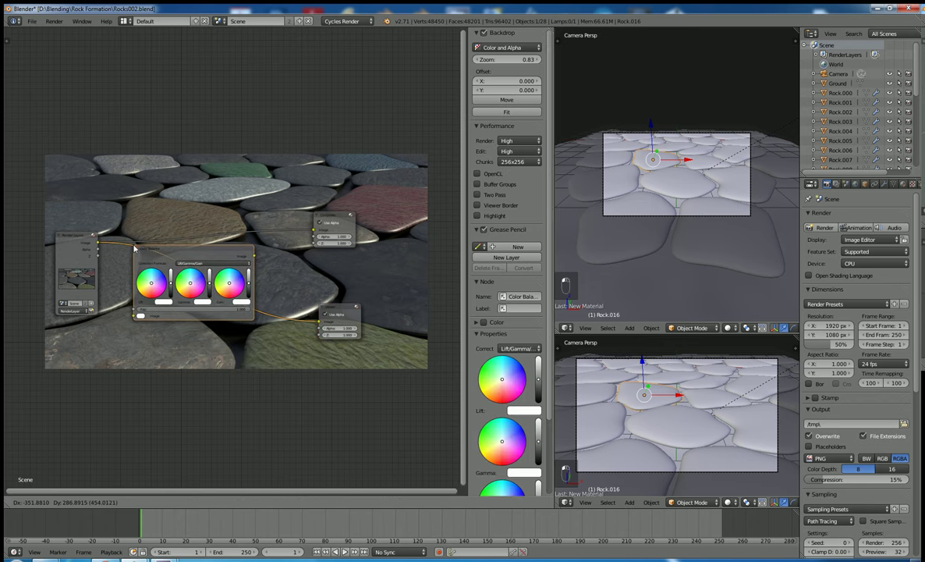
left_click(134, 247)
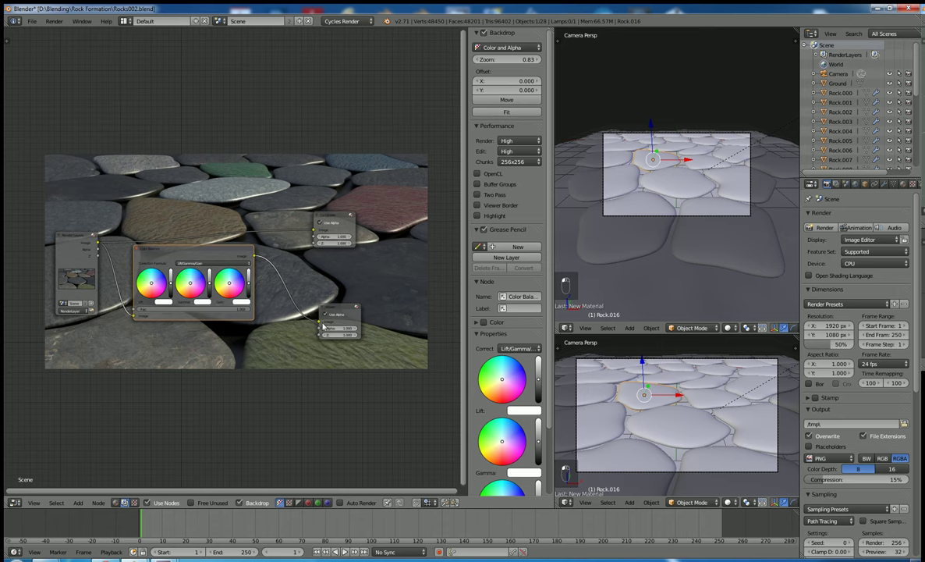
left_click(150, 294)
left_click_drag(149, 295, 151, 296)
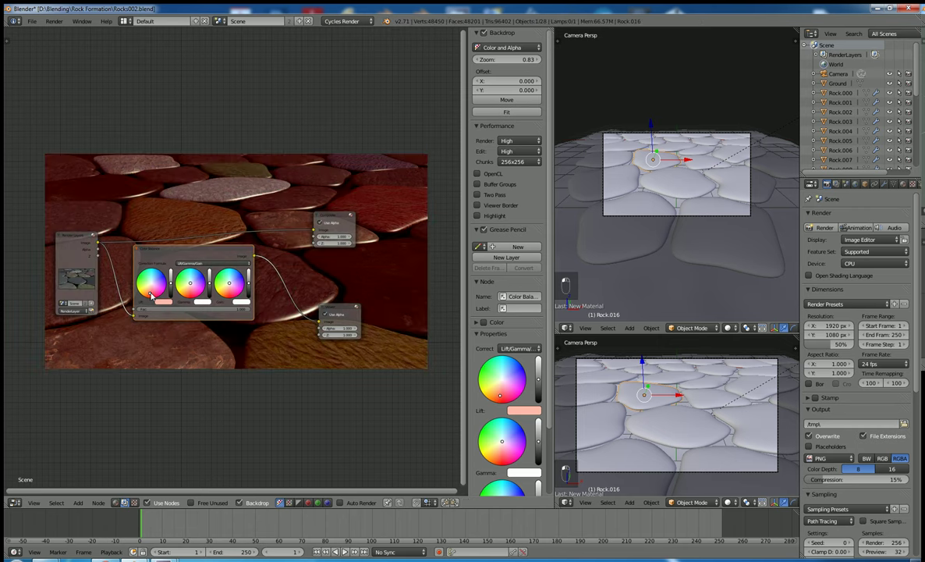
left_click_drag(150, 295, 155, 287)
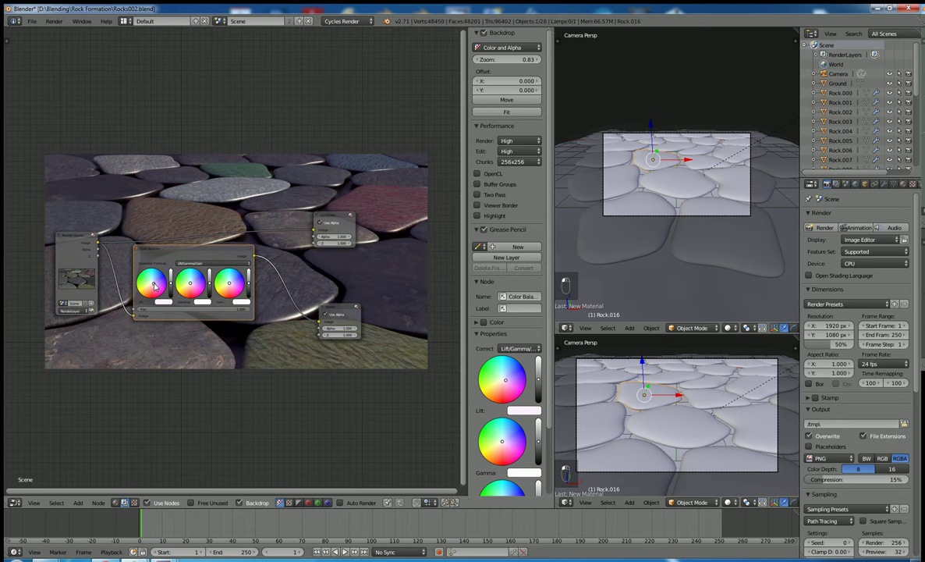
left_click_drag(155, 287, 154, 284)
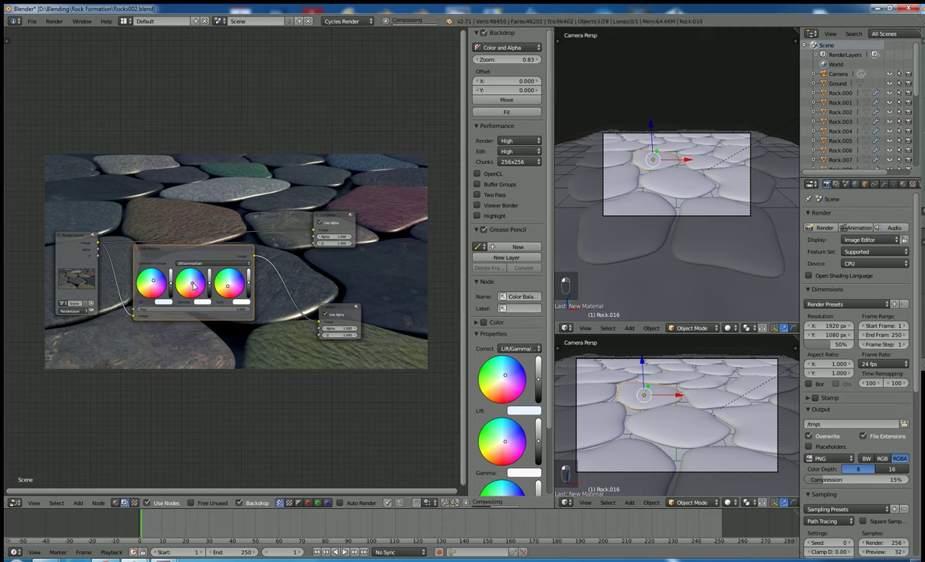
left_click_drag(193, 286, 191, 286)
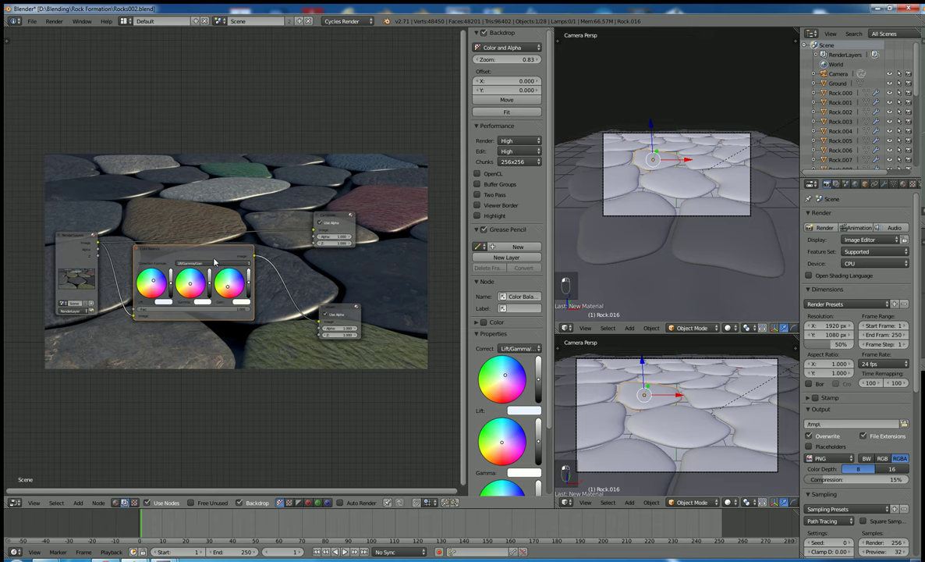
left_click_drag(339, 310, 374, 308)
- Insert a Filter node before the Viewer and set its type to Sharpen
key("shift+a")
mouse_move(234, 307)
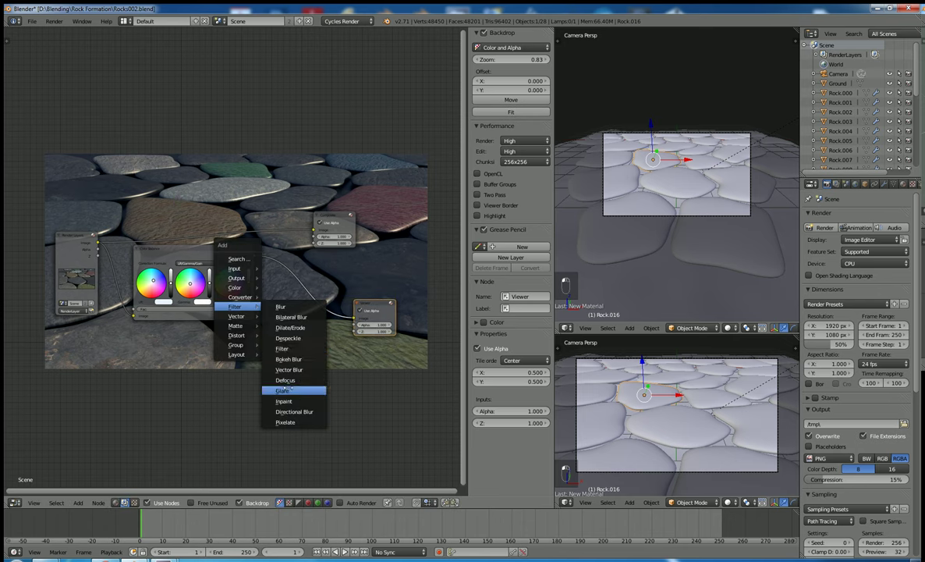
left_click(282, 349)
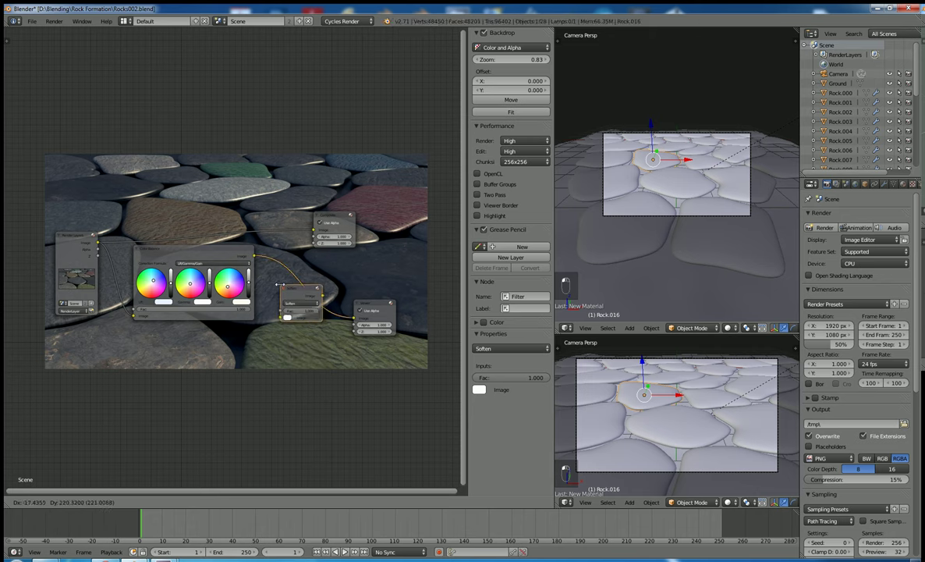
left_click(282, 276)
left_click(301, 294)
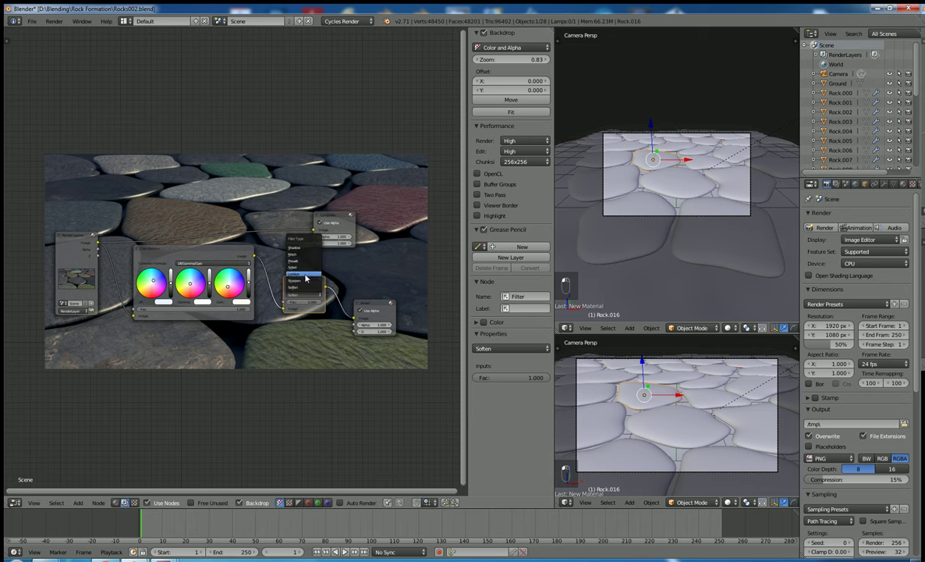
left_click(301, 287)
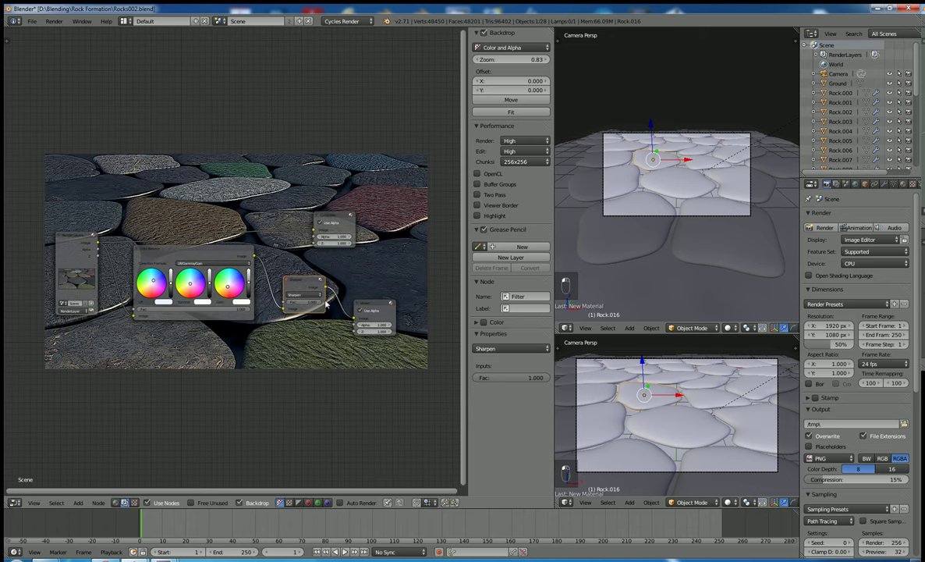
- Set the Sharpen factor to 0.05 after trying 0.25, 0.15 and 0.1
scroll(322, 314, "up", 1)
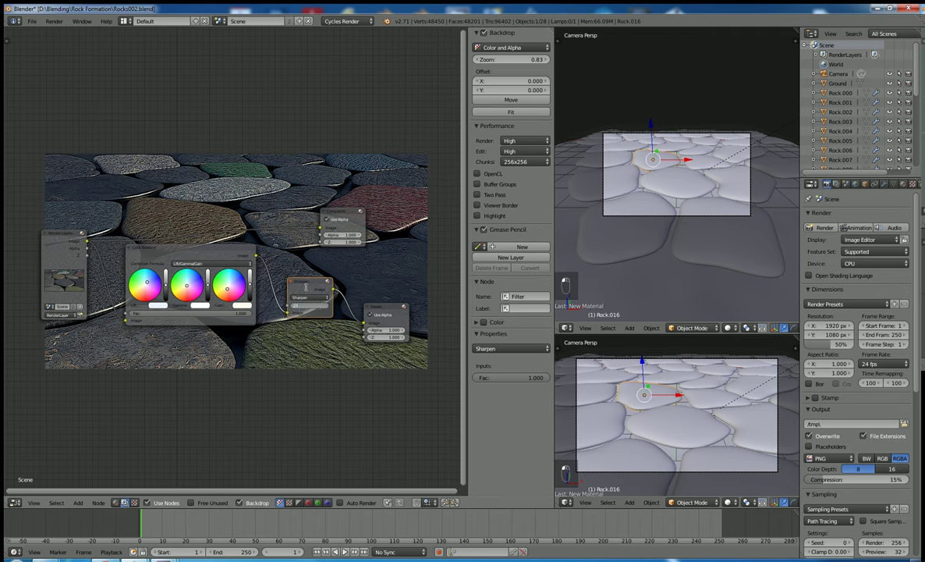
type("0.25")
key("Return")
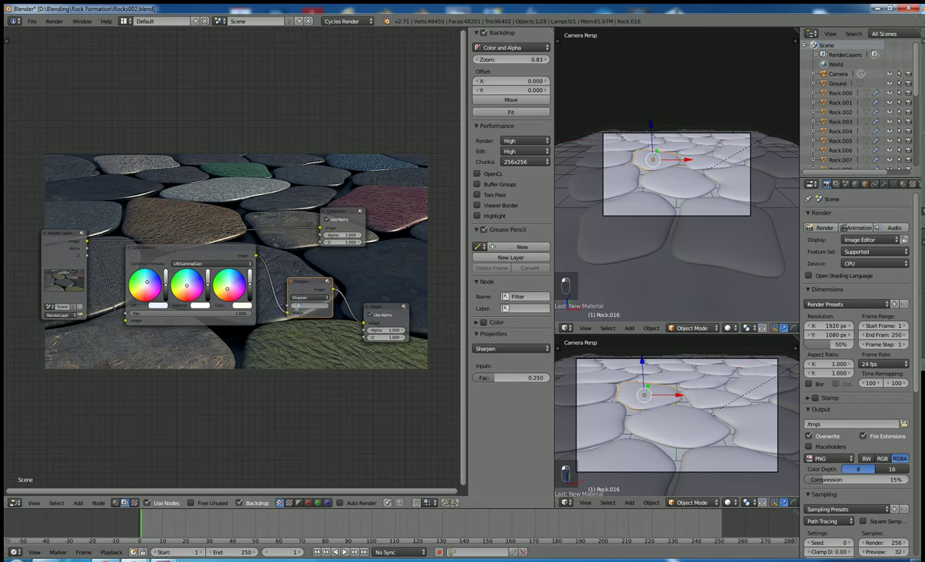
left_click_drag(499, 378, 455, 351)
left_click_drag(256, 254, 363, 329)
type("0.1")
key("Return")
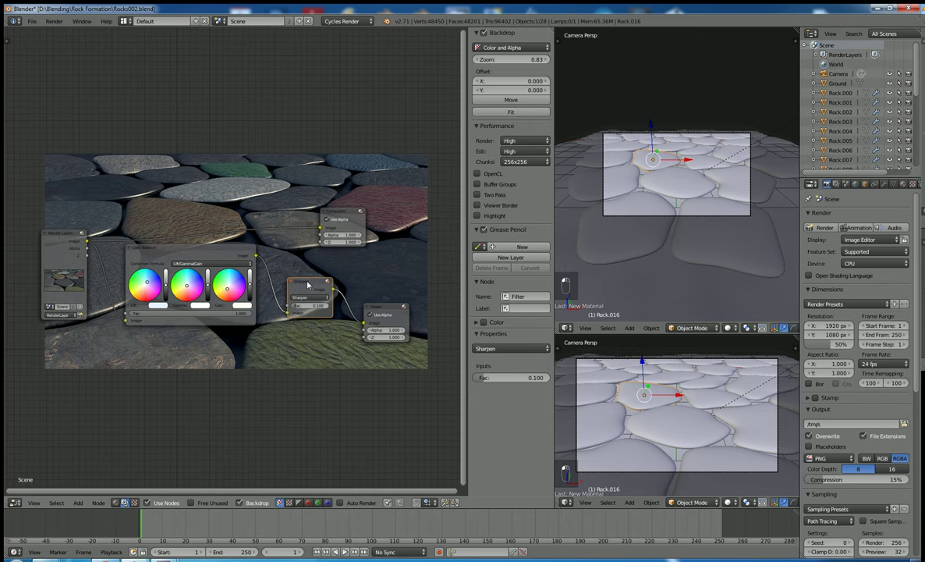
left_click(297, 305)
type("1")
key("Return")
scroll(305, 316, "down", 2)
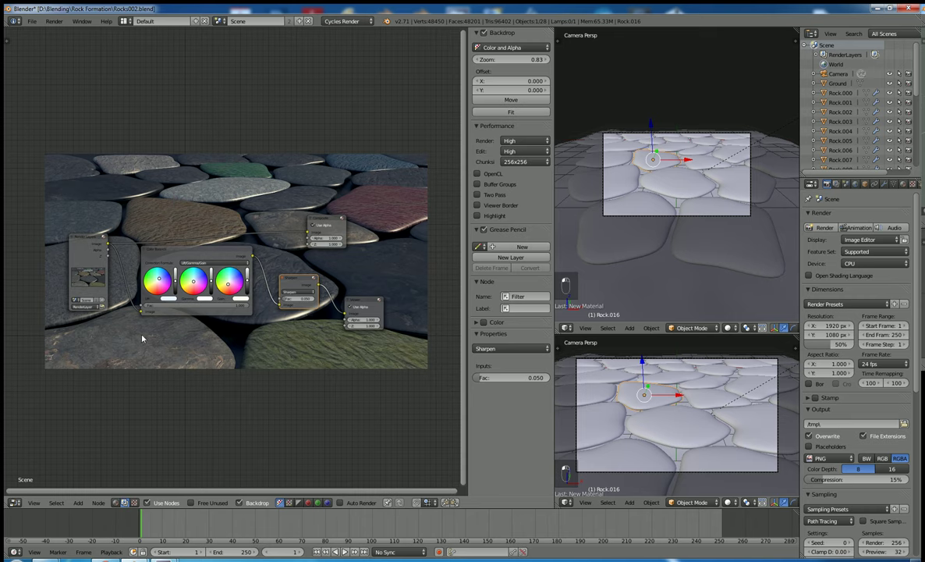
- Add a Lens Distortion node fed by the Render Layers image and raise Distort to 1.000
key("shift+a")
mouse_move(135, 362)
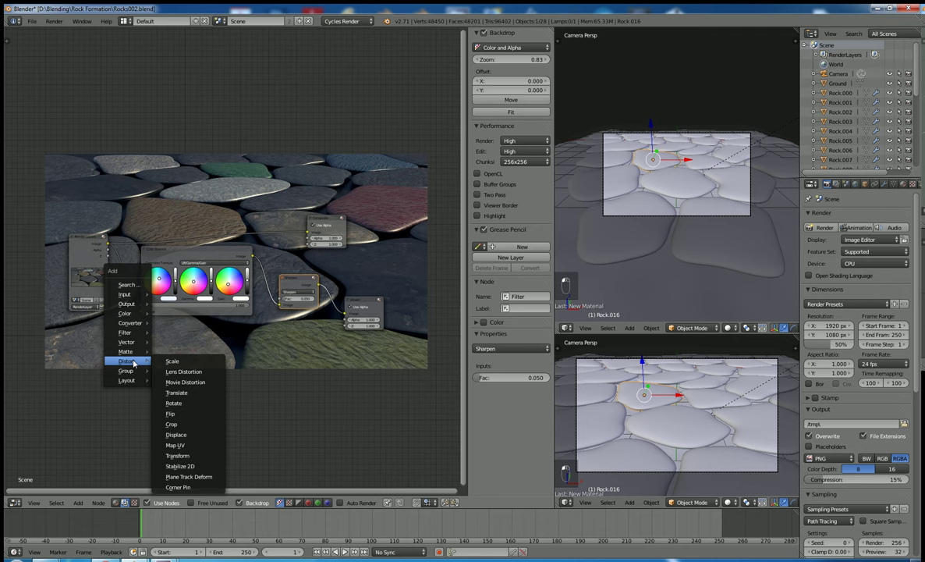
left_click(184, 371)
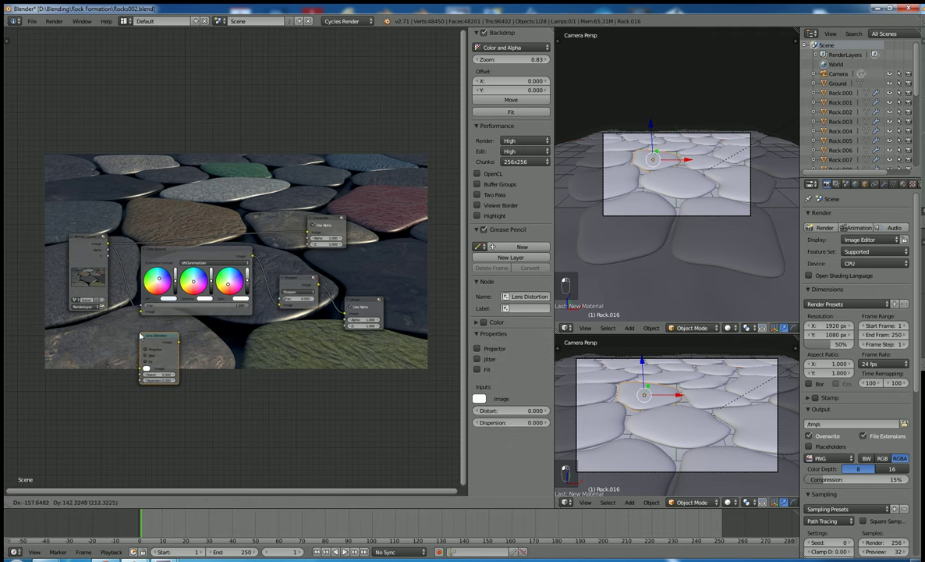
left_click(141, 336)
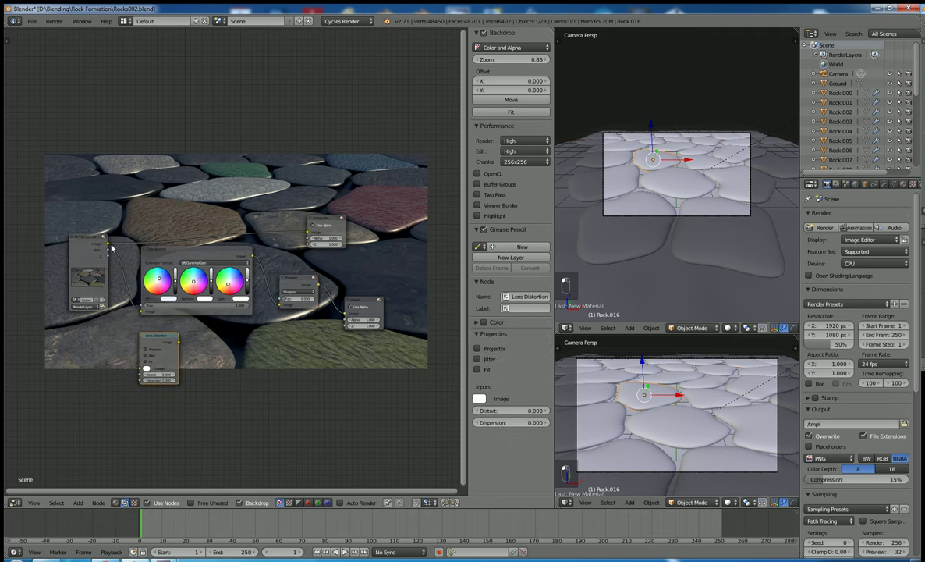
left_click_drag(107, 246, 346, 315)
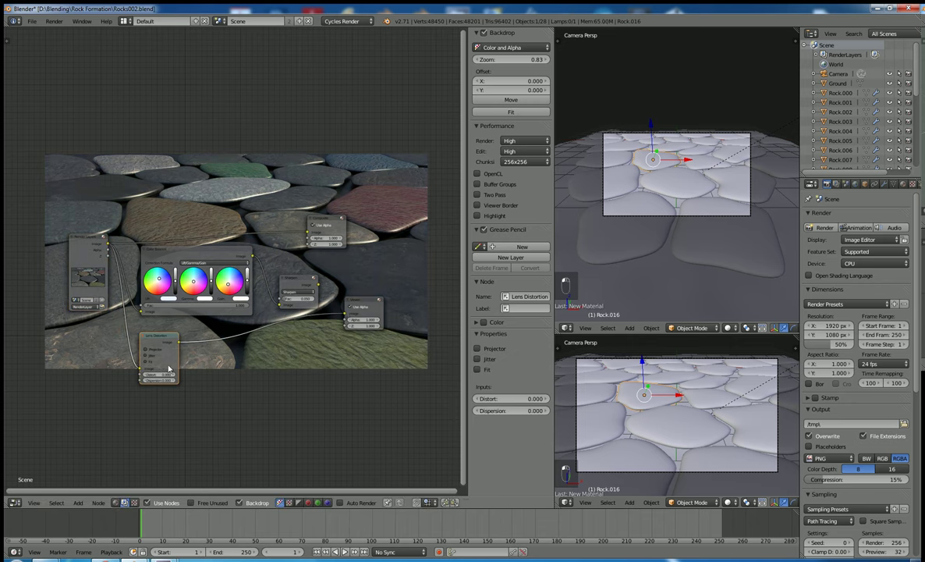
left_click_drag(160, 376, 217, 378)
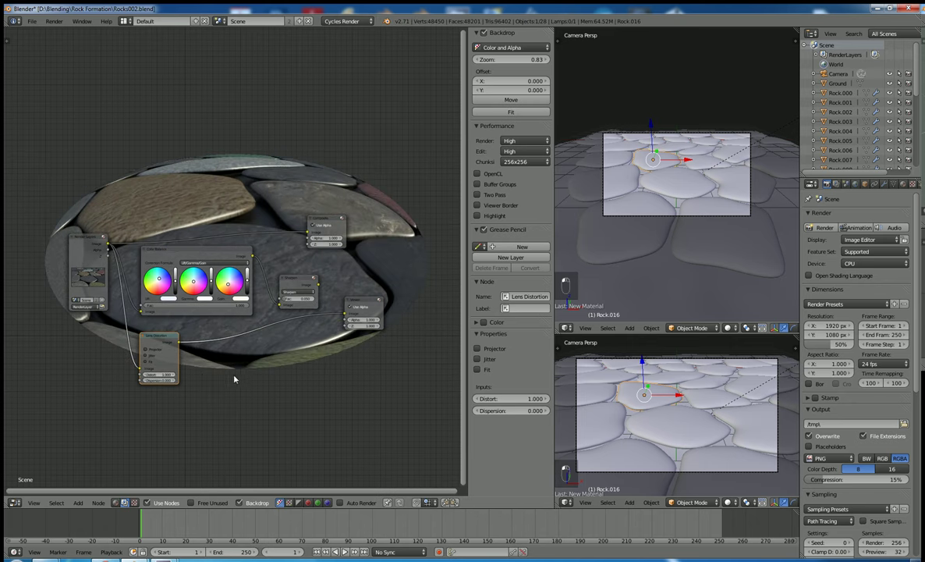
key("shift+a")
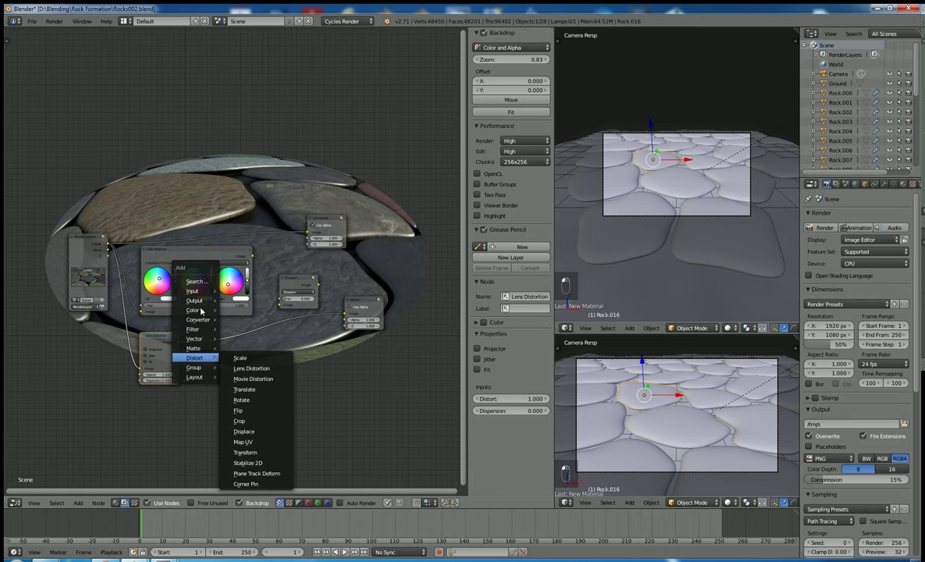
- Add a Greater Than Math node after Lens Distortion with threshold 0.000
mouse_move(193, 333)
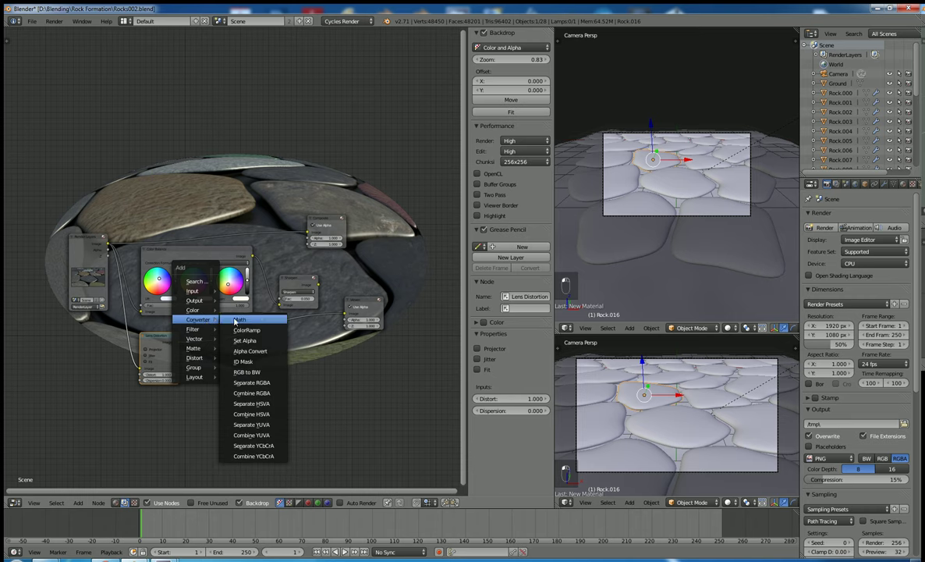
left_click(244, 319)
left_click(195, 340)
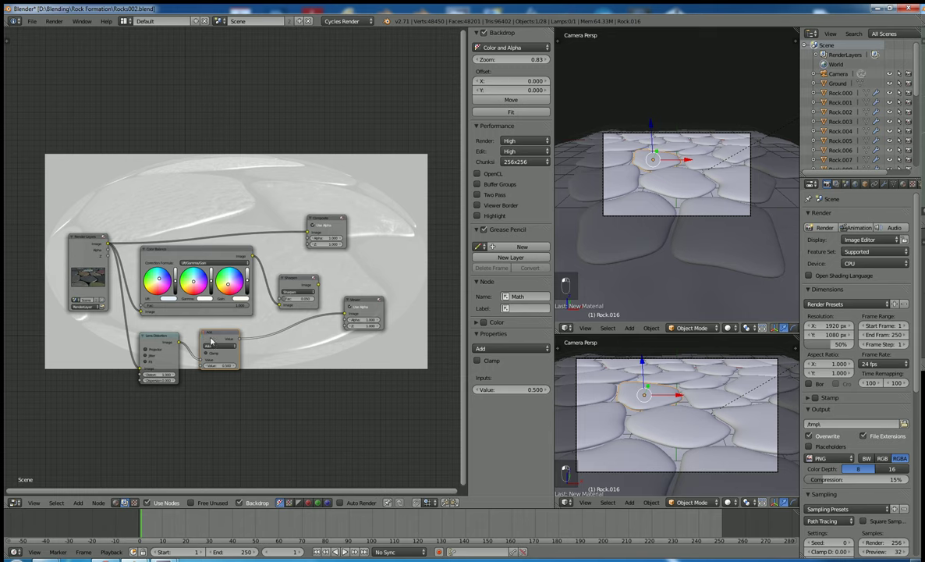
left_click(212, 350)
left_click(210, 240)
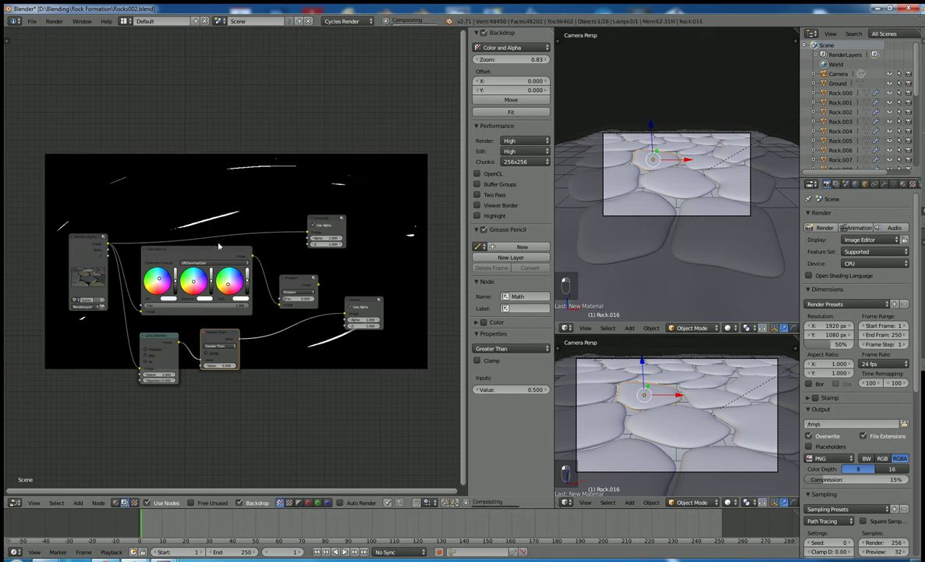
left_click_drag(221, 371, 207, 369)
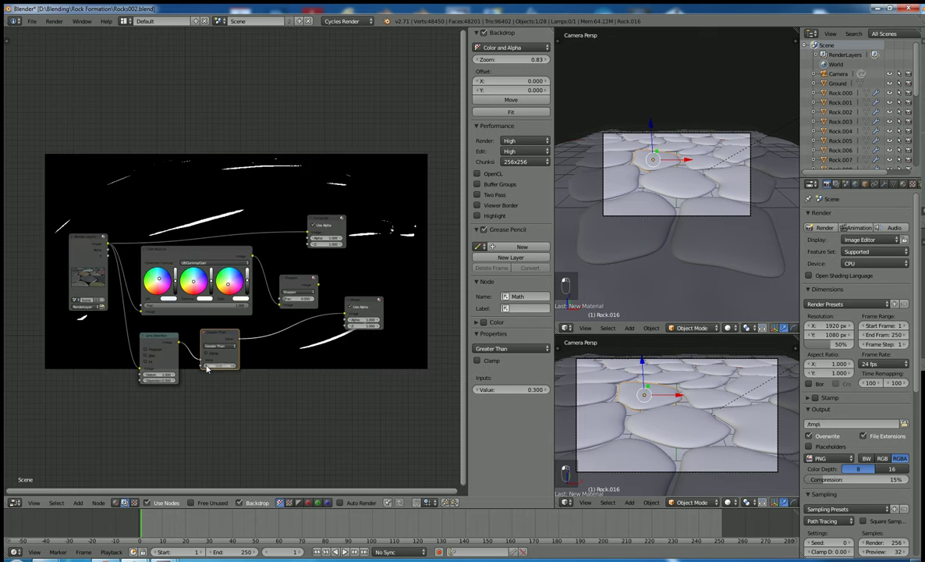
key("BackSpace")
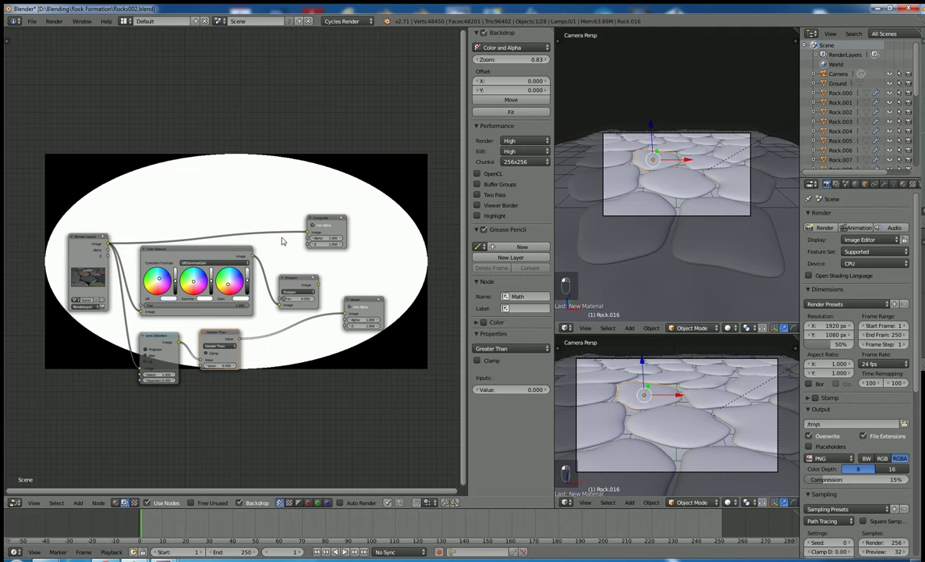
- Add a relative Fast Gaussian Blur after the Math node with X and Y at 5%
key("shift+a")
mouse_move(284, 370)
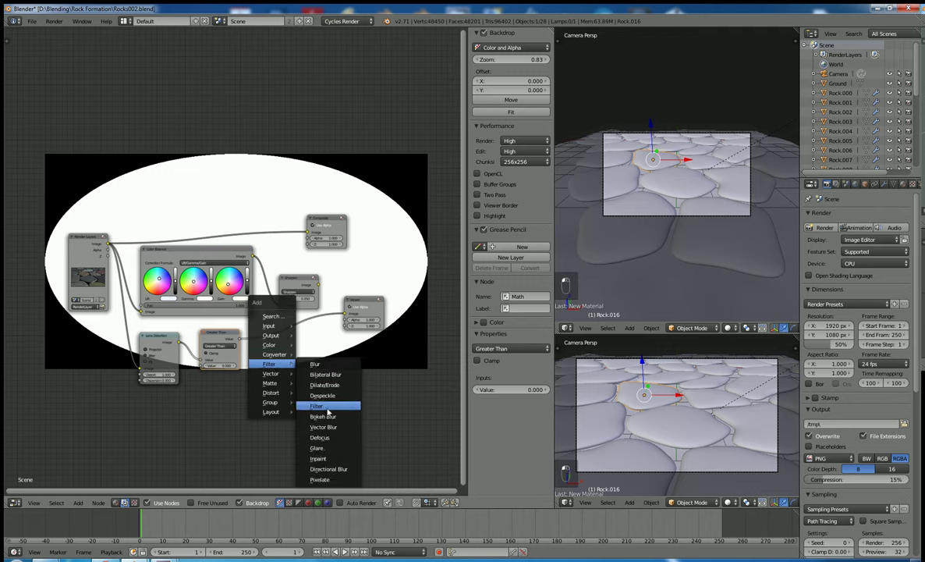
left_click(316, 364)
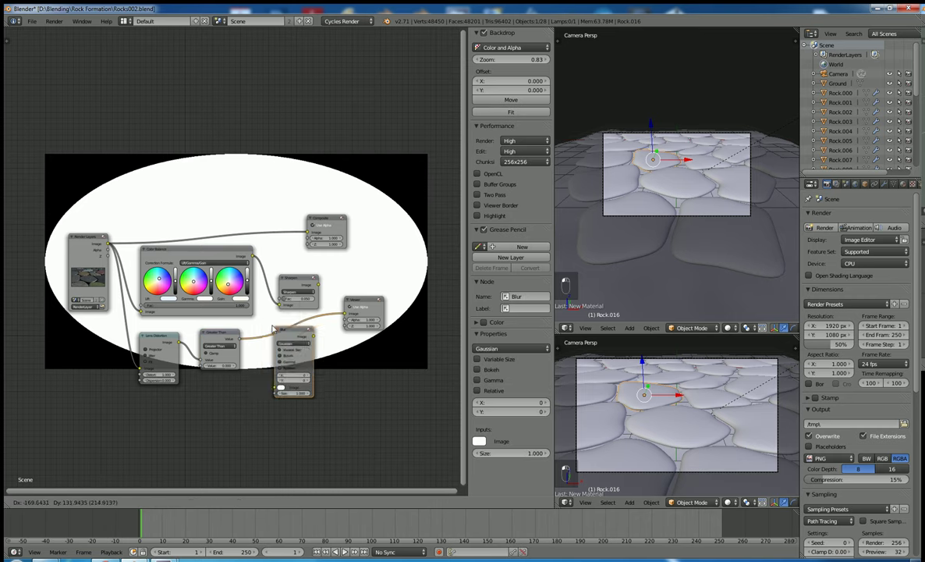
left_click(265, 322)
left_click(281, 337)
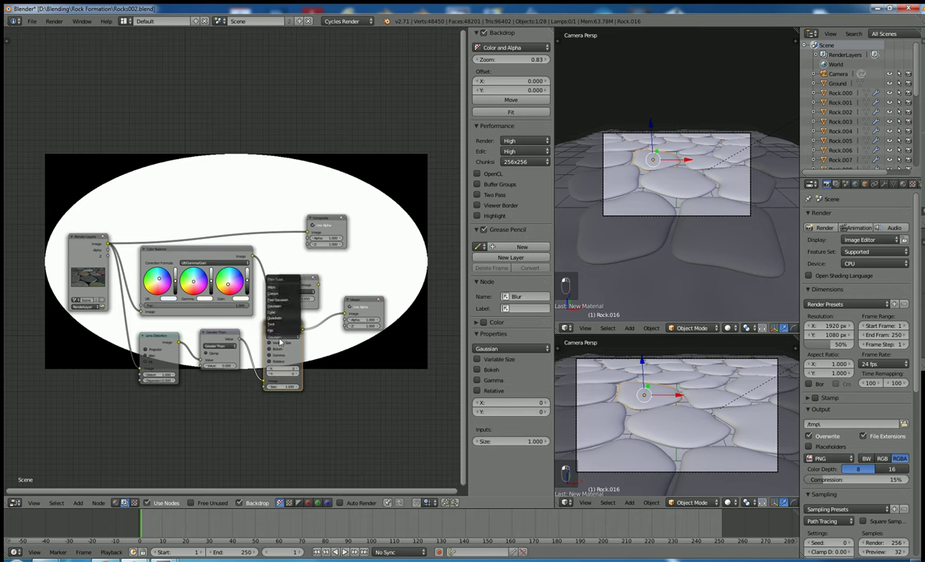
left_click(278, 299)
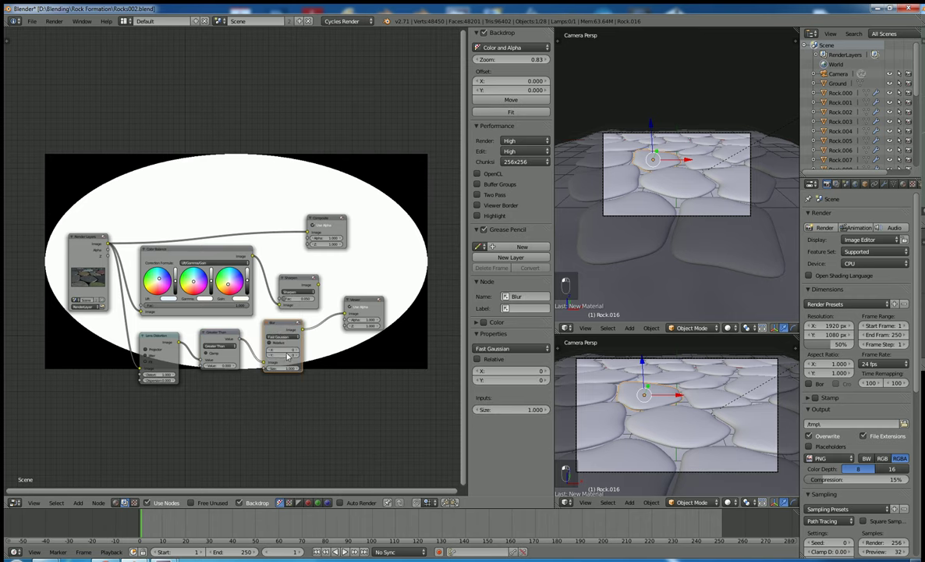
left_click(280, 343)
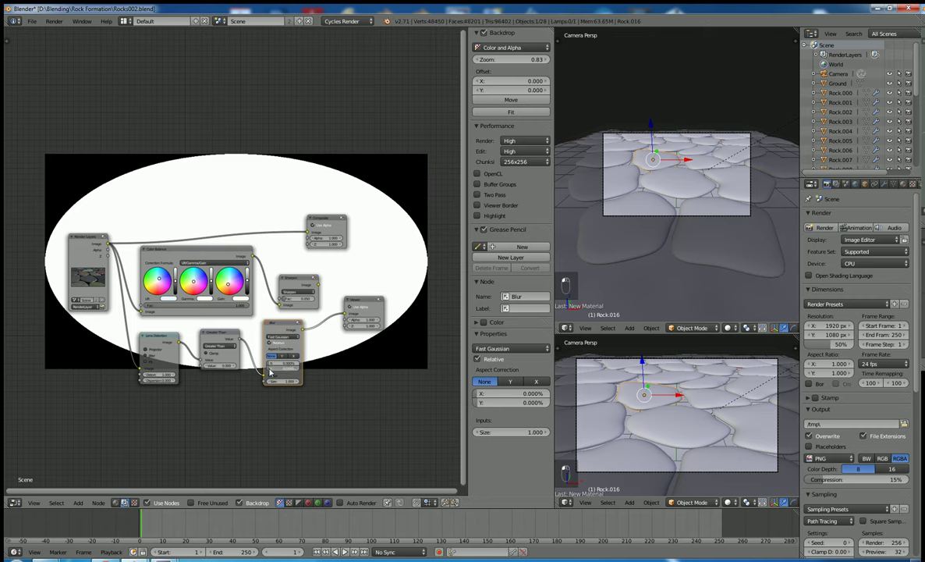
left_click_drag(273, 366, 287, 368)
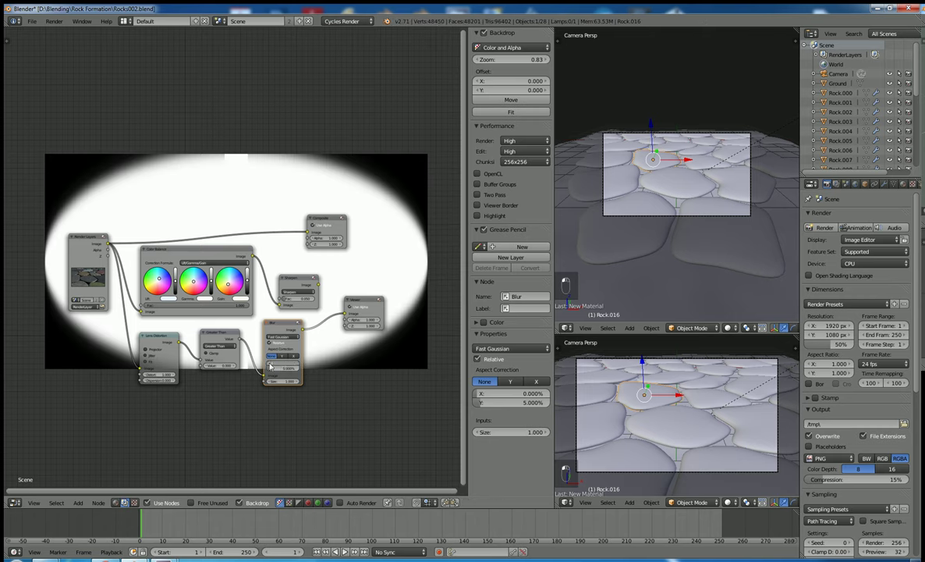
key("ctrl+v")
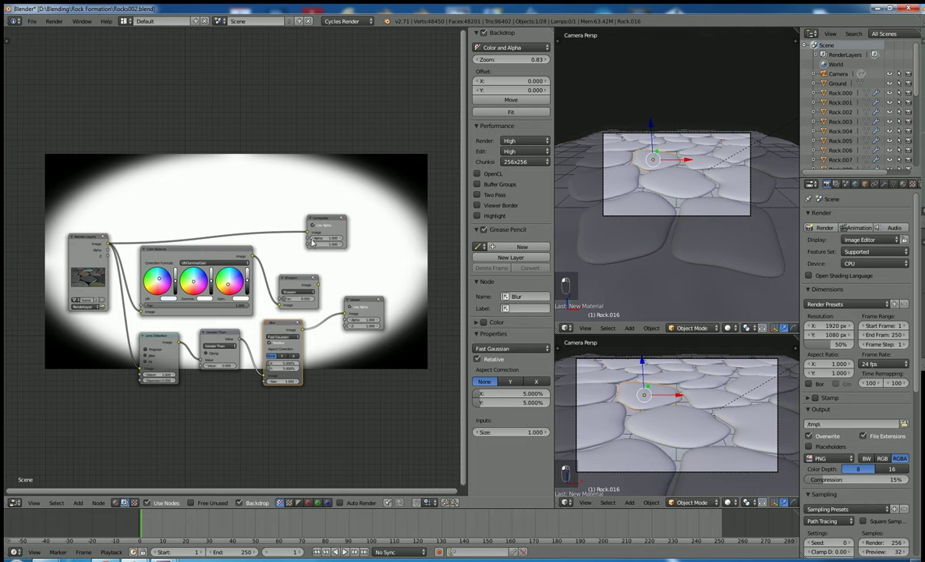
- Insert a Mix node combining the blurred mask with the sharpened image before the Viewer
left_click_drag(321, 218, 361, 205)
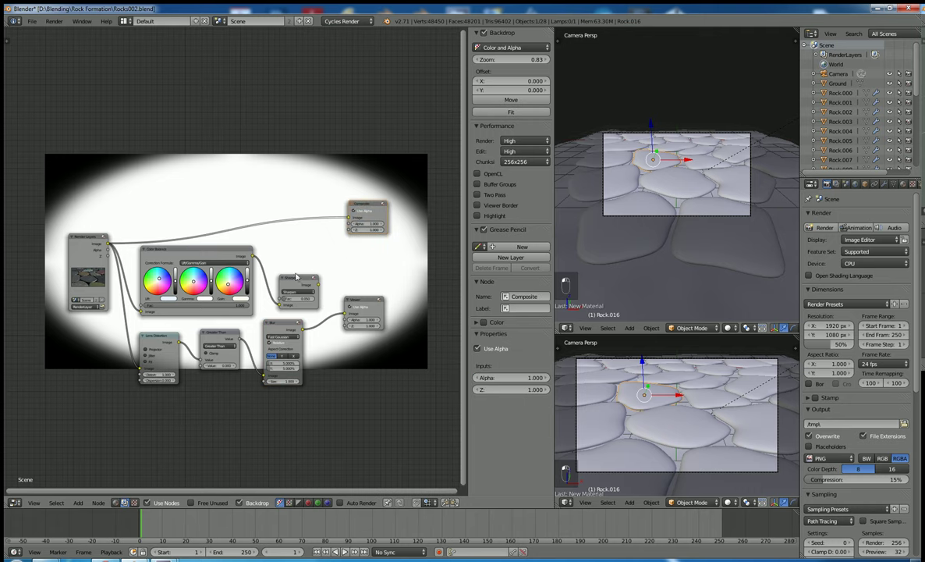
left_click_drag(293, 279, 289, 252)
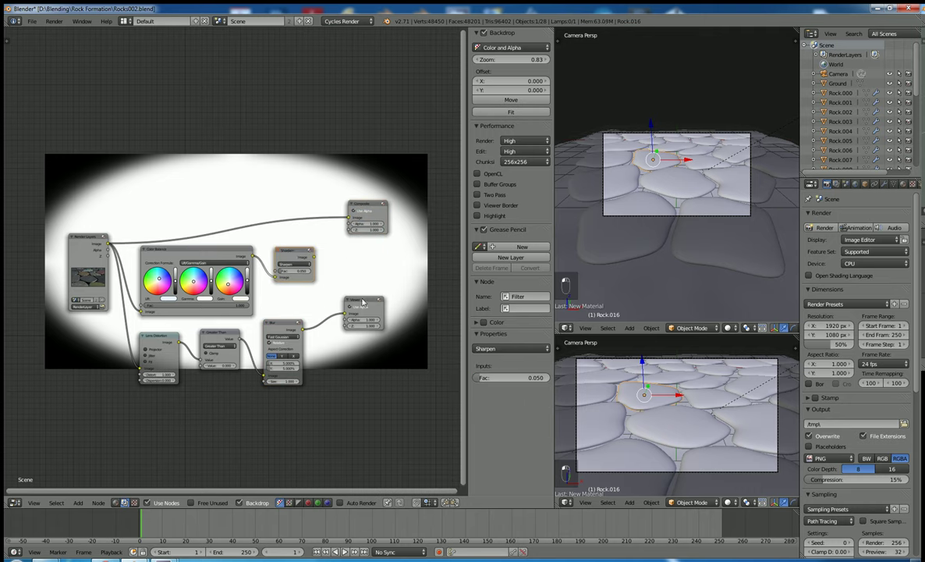
left_click_drag(363, 302, 387, 304)
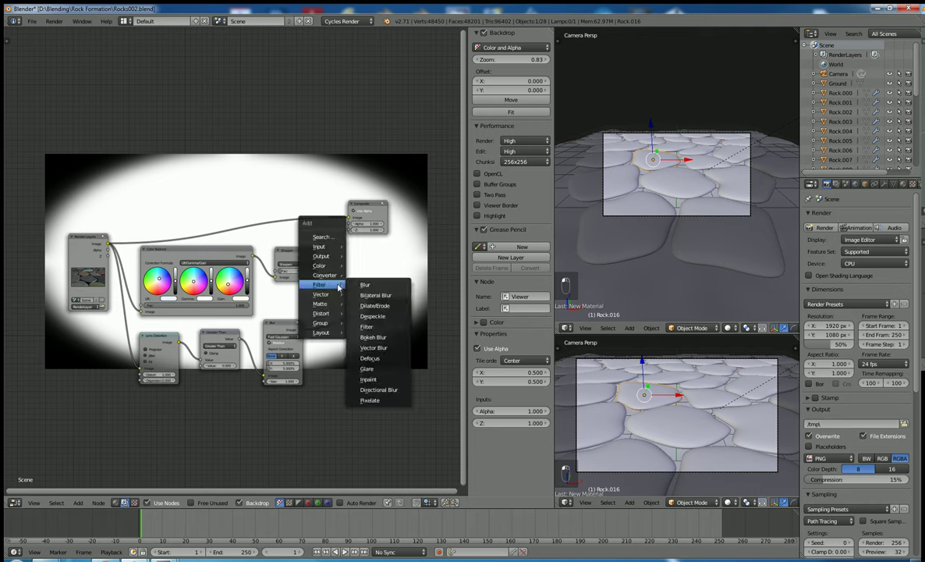
mouse_move(332, 267)
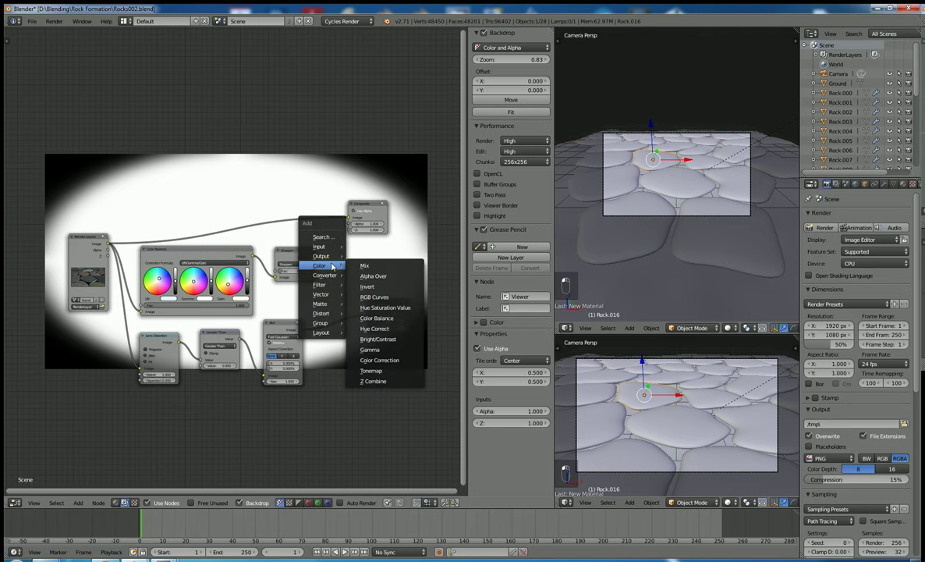
left_click(368, 267)
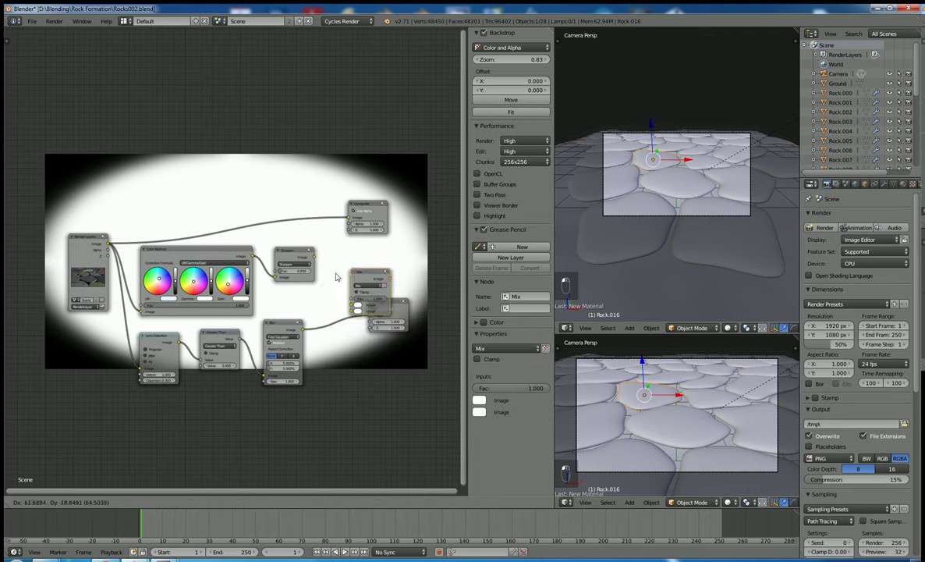
left_click(326, 285)
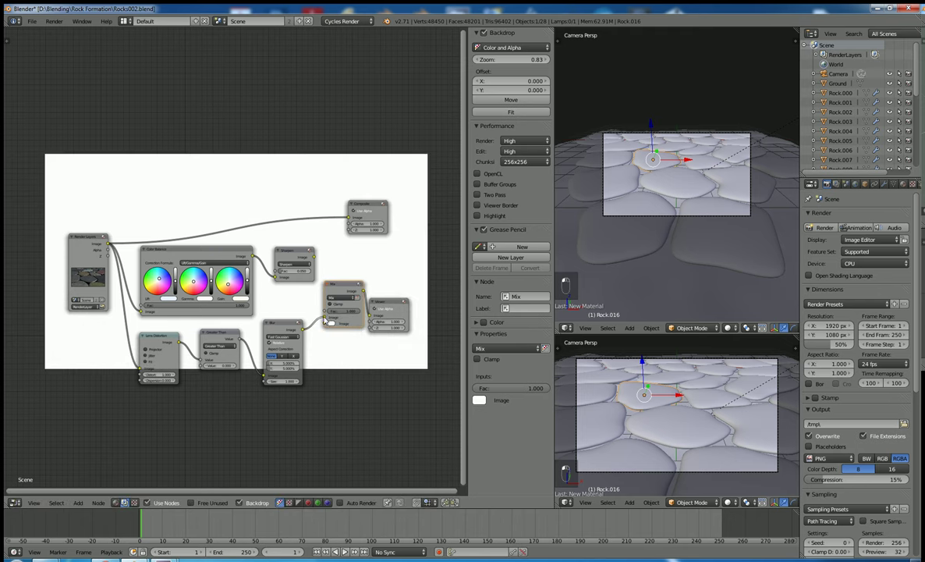
left_click_drag(302, 328, 324, 323)
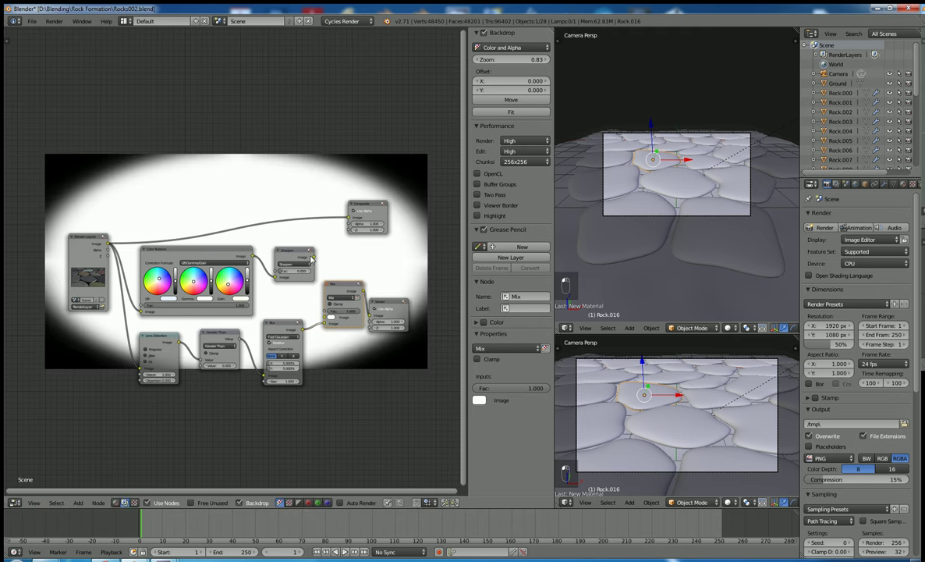
left_click_drag(316, 260, 330, 321)
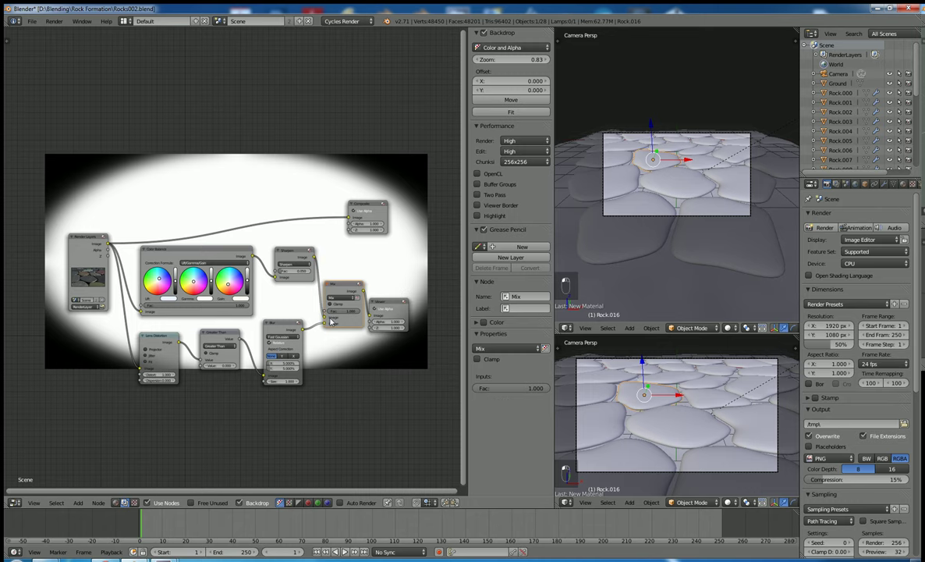
- Set the Mix blend type to Multiply with factor 0.200
left_click(340, 297)
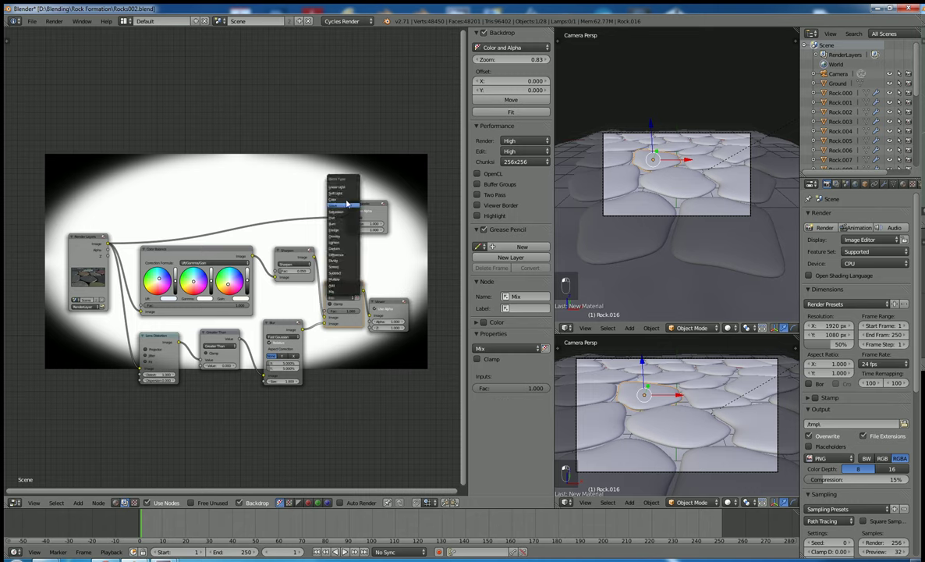
left_click(338, 283)
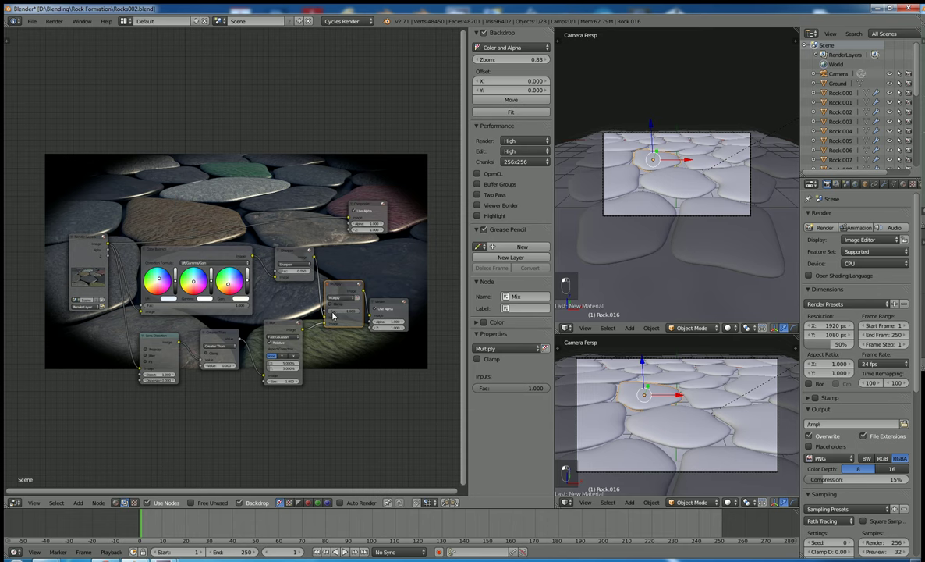
mouse_move(337, 312)
left_mouse_down()
mouse_move(348, 316)
mouse_move(337, 314)
left_mouse_up()
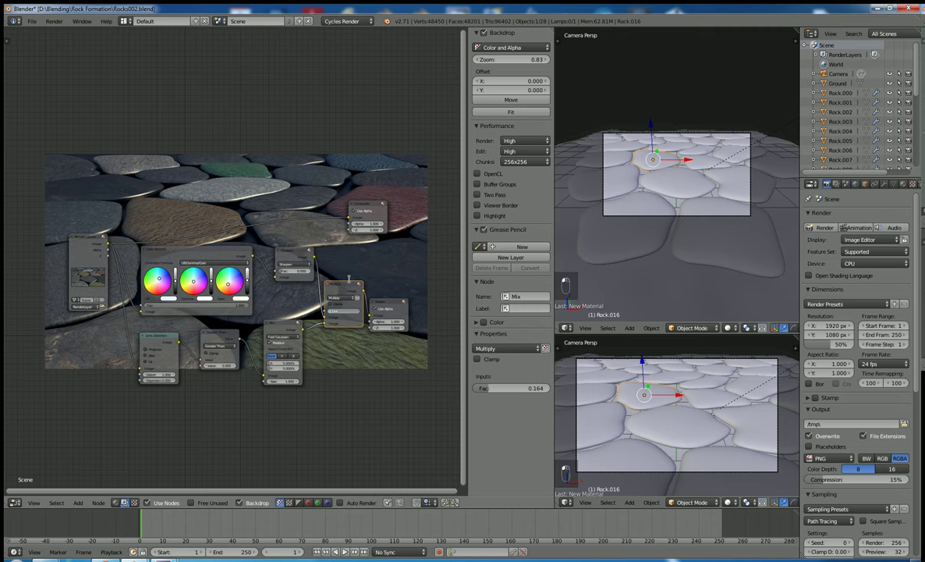
left_click_drag(344, 310, 348, 310, "ctrl")
- Route the Multiply Mix output into both the Viewer and the Composite Image input
left_click(360, 284, "ctrl+shift")
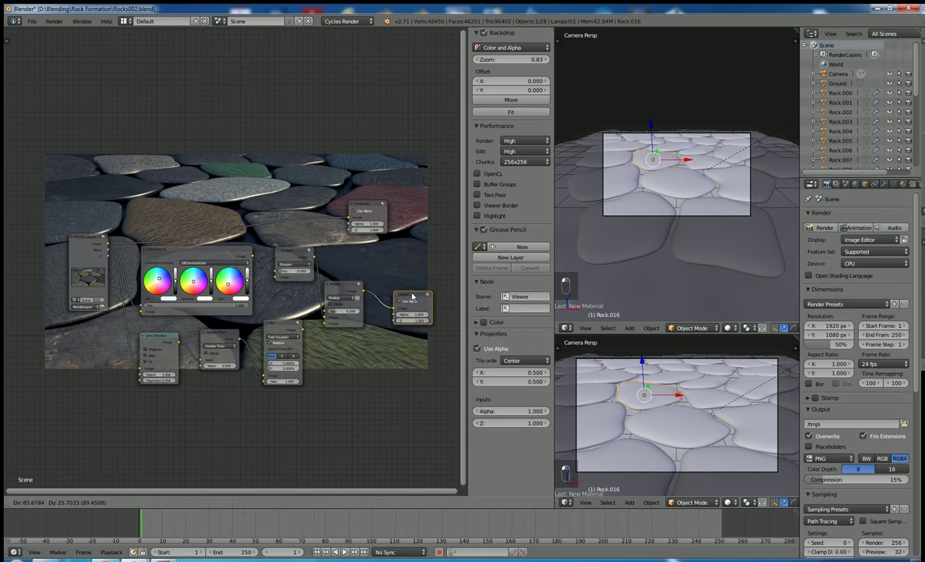
left_click_drag(369, 206, 412, 248)
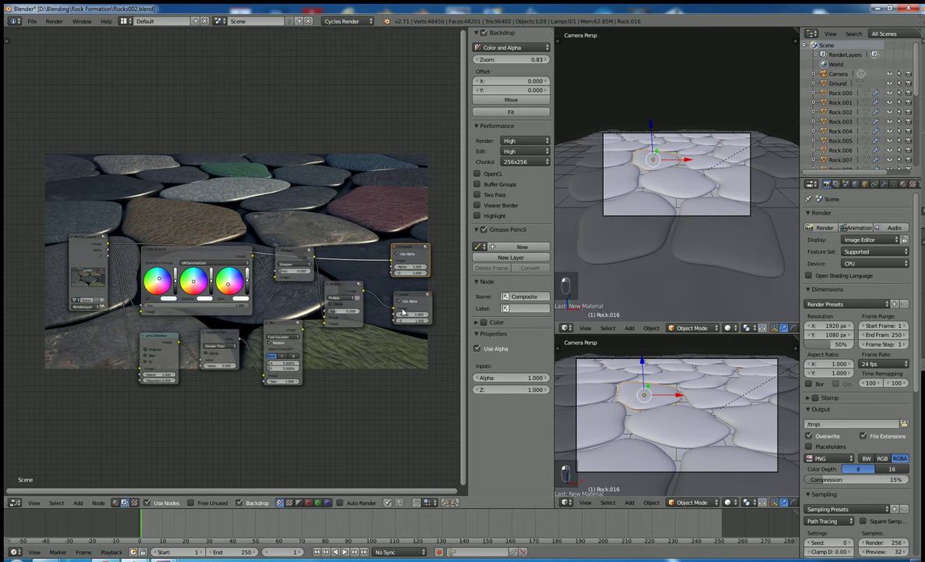
left_click_drag(362, 293, 380, 268)
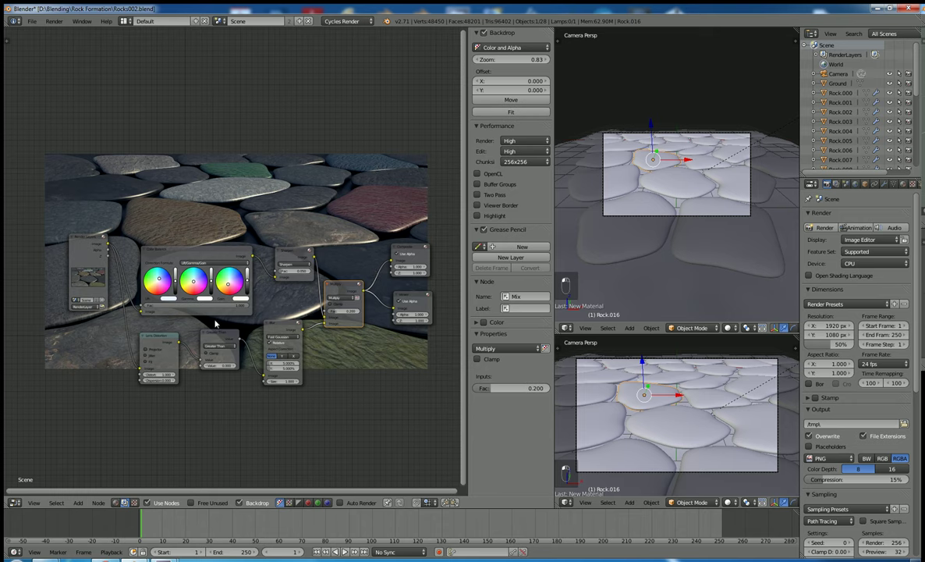
left_click(14, 501)
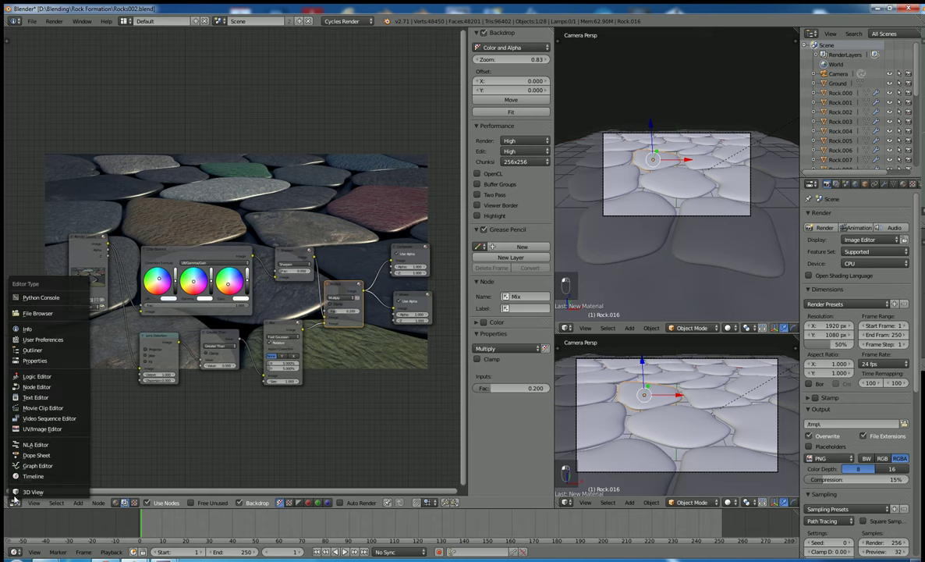
left_click(33, 429)
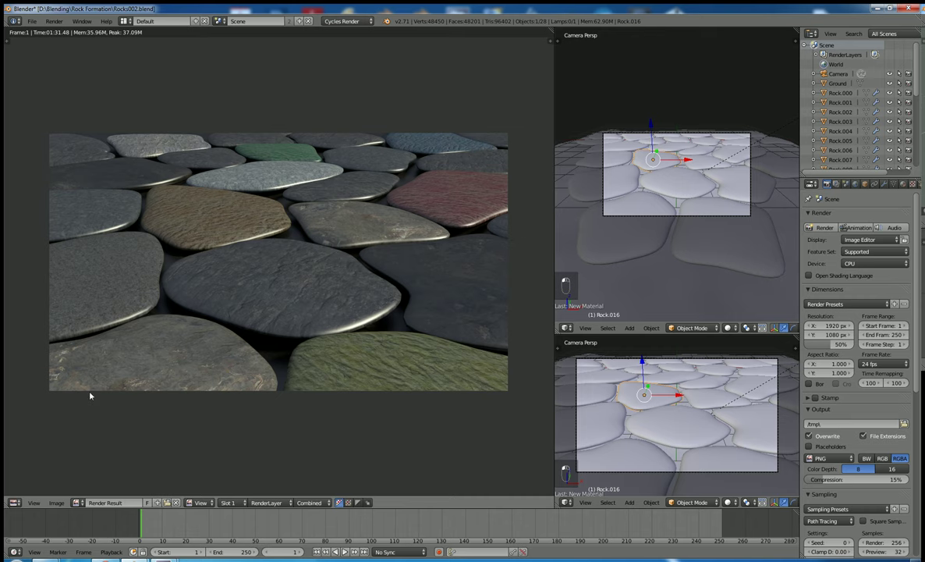
left_click(198, 504)
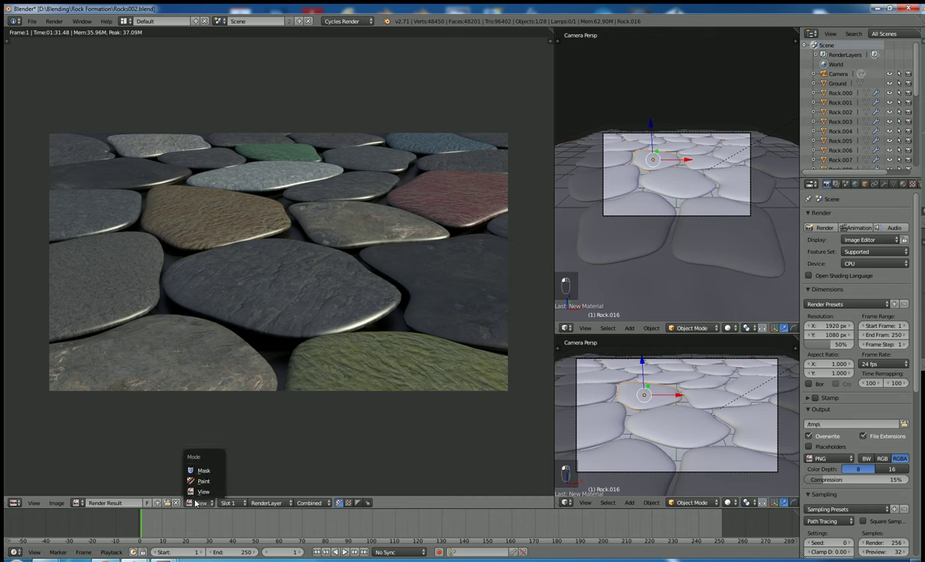
left_click(75, 504)
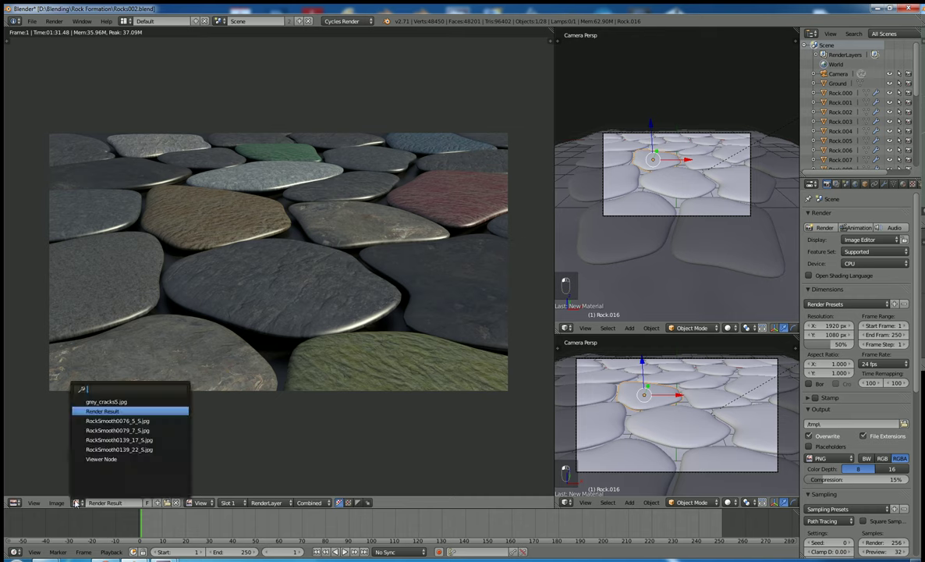
key("Escape")
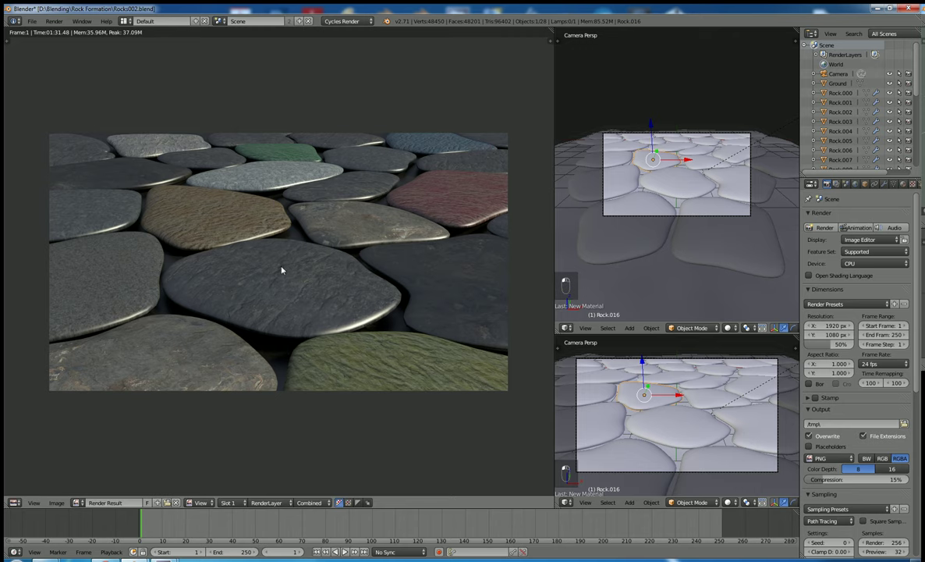
left_click(14, 503)
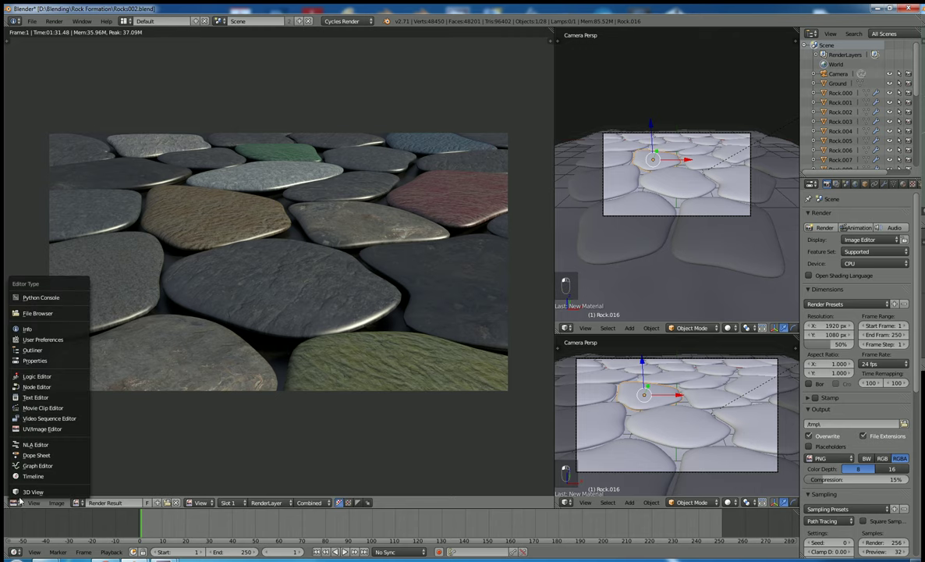
left_click(36, 387)
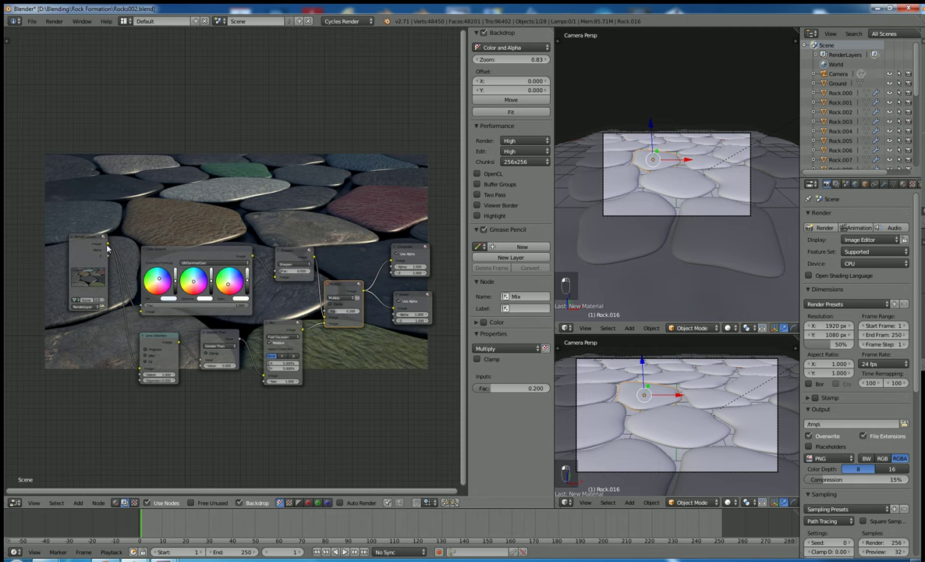
left_click_drag(109, 247, 394, 308)
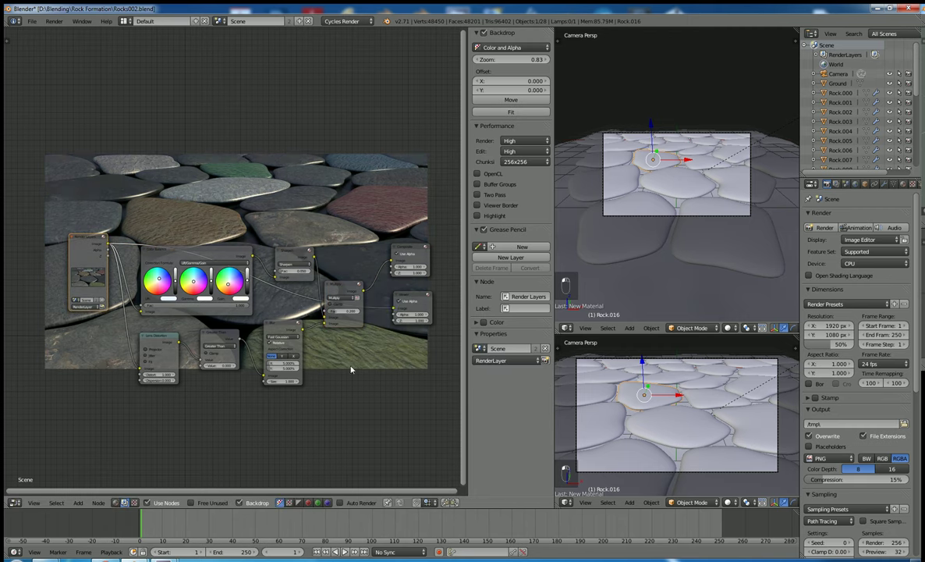
key("ctrl+z")
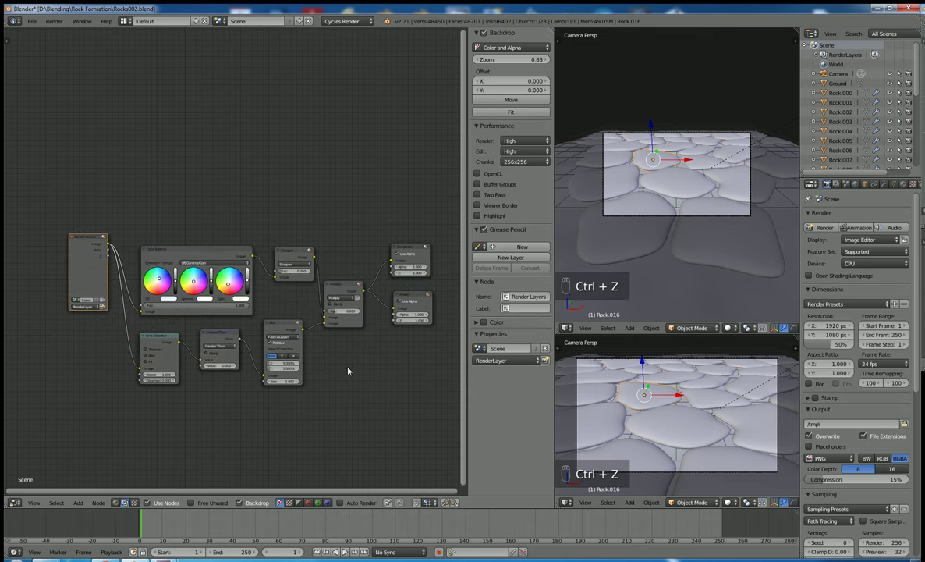
key("ctrl+z")
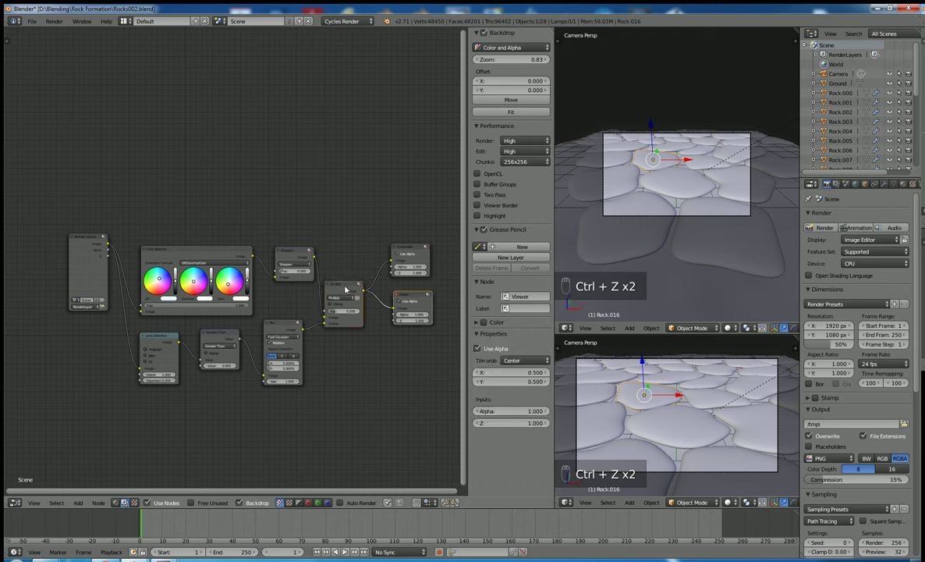
left_click(407, 252)
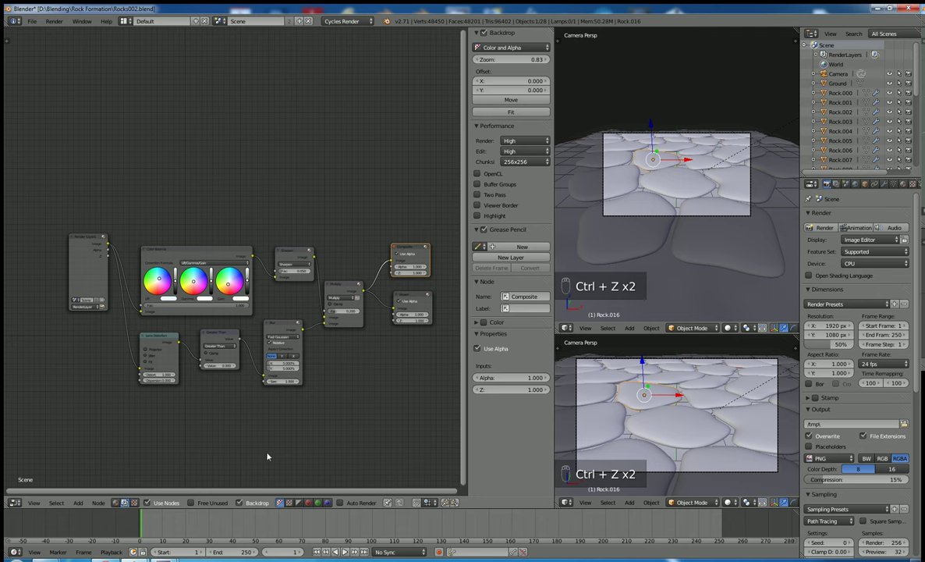
left_click(240, 503)
left_click(240, 503)
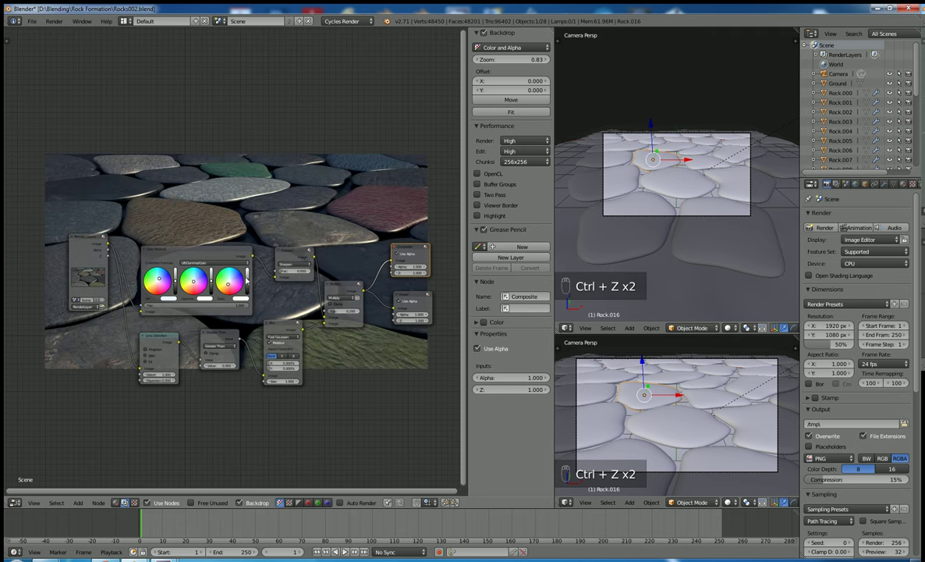
- Set the Multiply mix factor to 0.250 and switch the render device to GPU Compute
left_click_drag(106, 243, 394, 310)
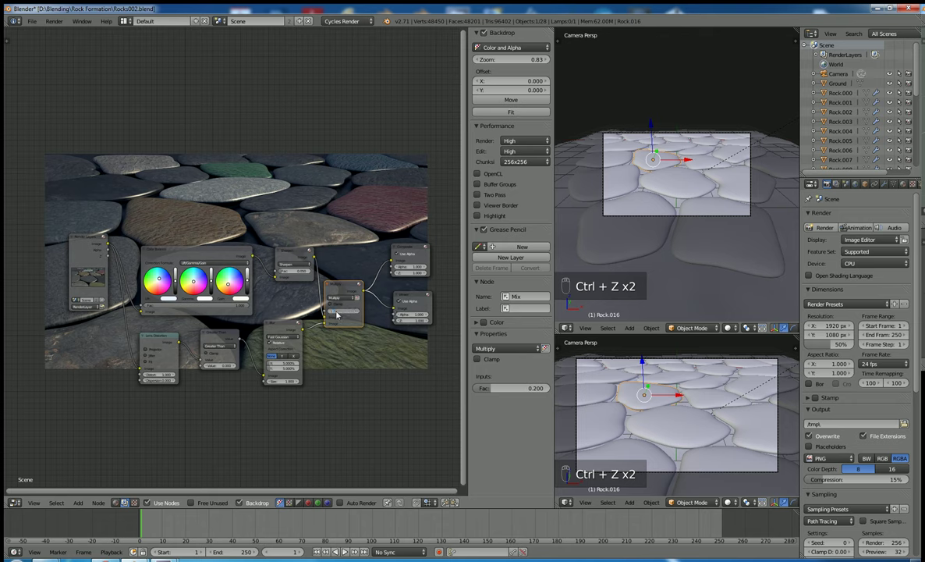
left_click_drag(335, 311, 350, 310)
left_click_drag(336, 311, 329, 310)
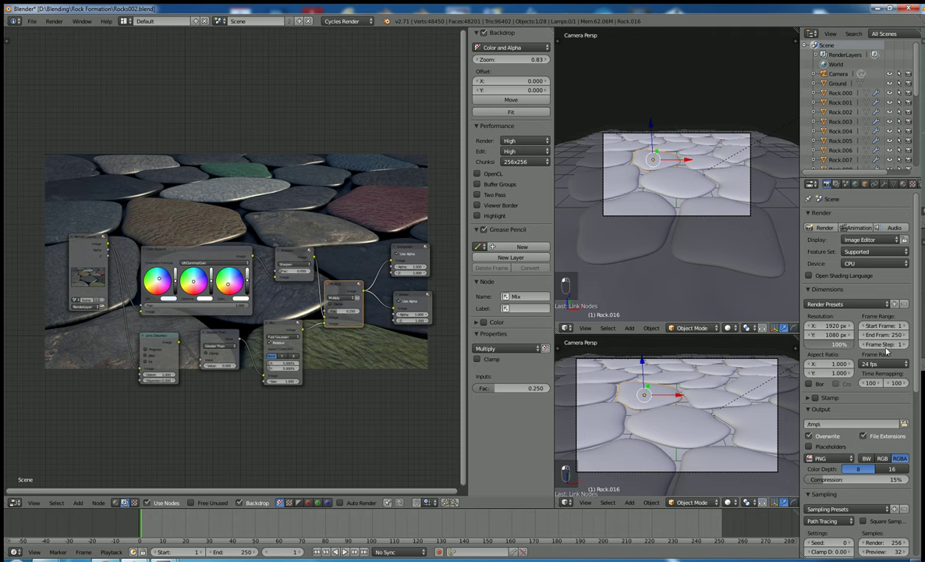
left_click(852, 265)
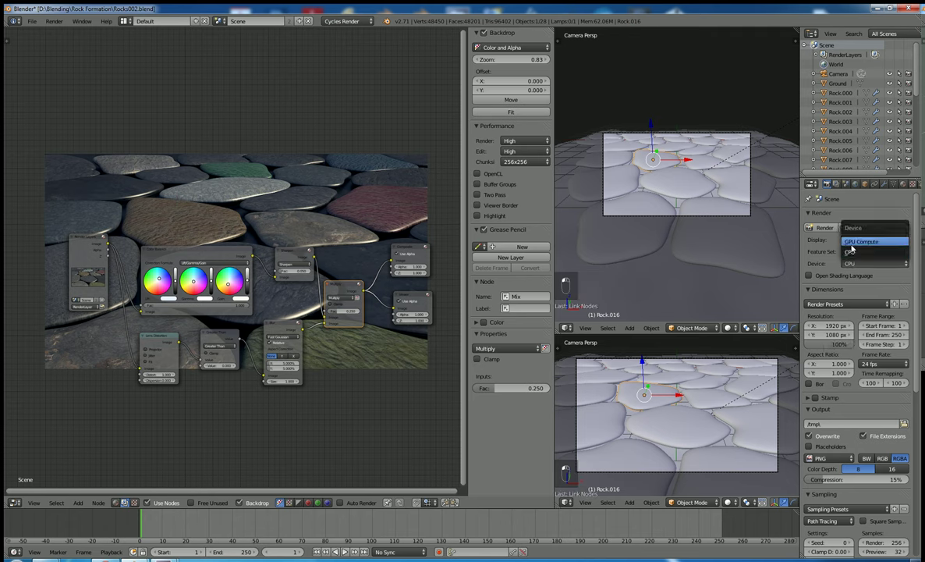
left_click(854, 248)
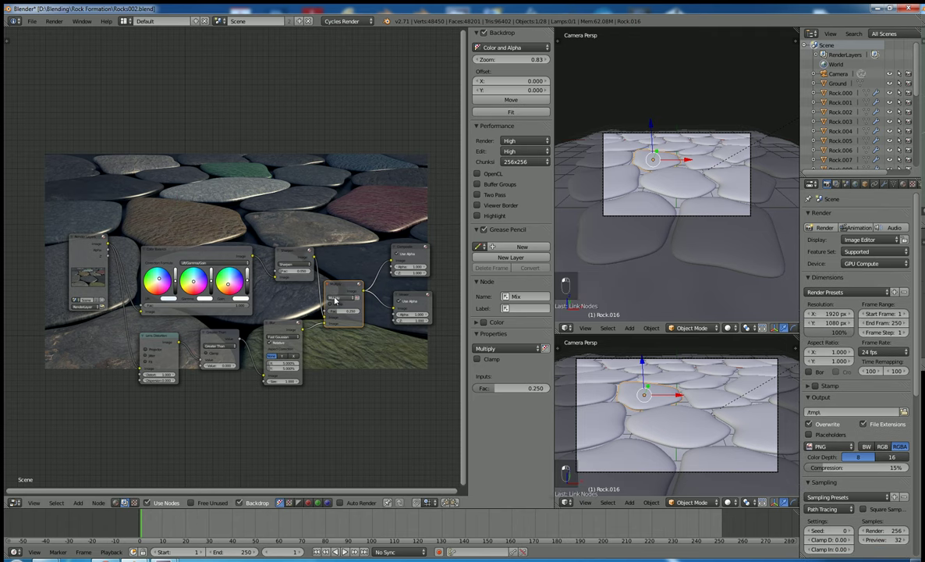